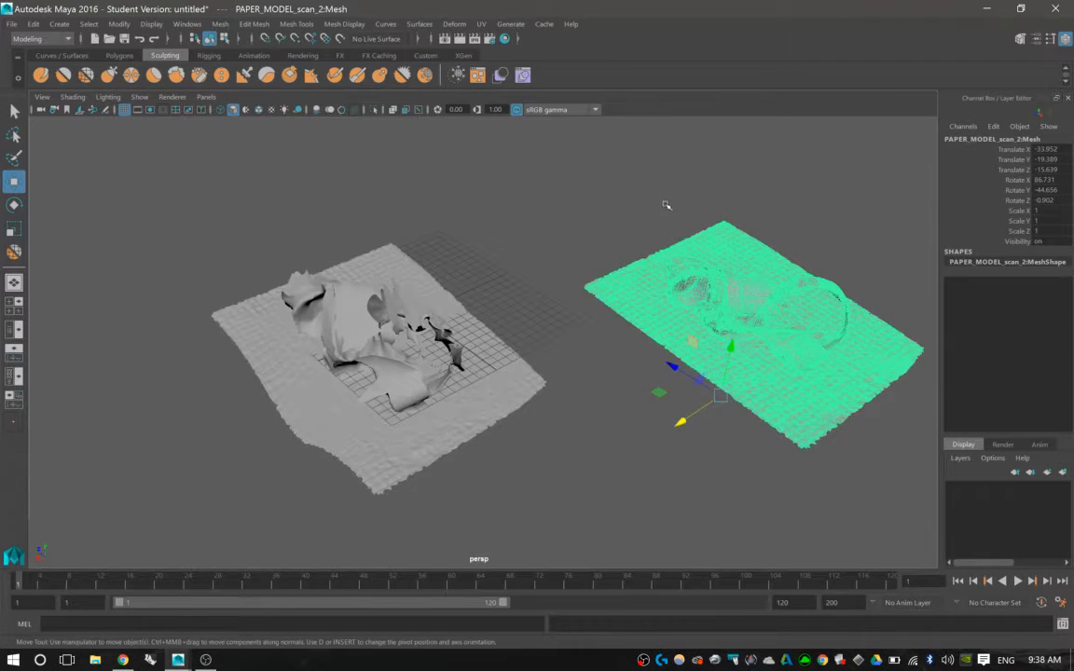
- Examine the two paper model scan meshes from several angles to compare their geometry
mouse_move(612, 238)
middle_mouse_down("alt")
mouse_move(647, 220)
mouse_move(634, 220)
middle_mouse_up("alt")
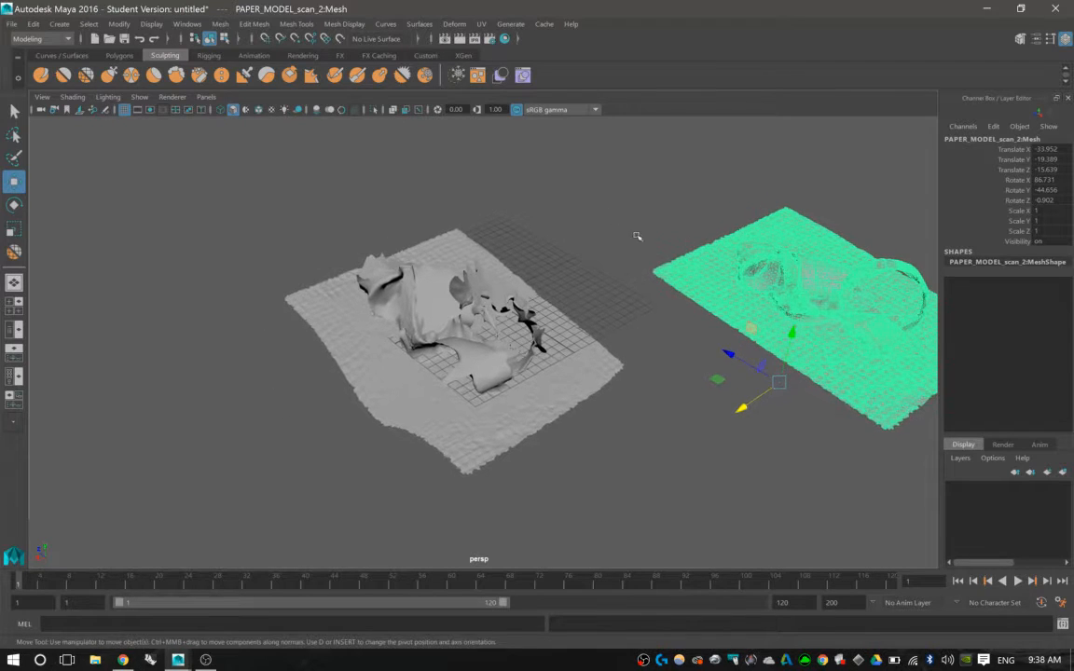
left_click_drag(650, 239, 588, 251, "alt")
left_click_drag(478, 206, 542, 239, "alt")
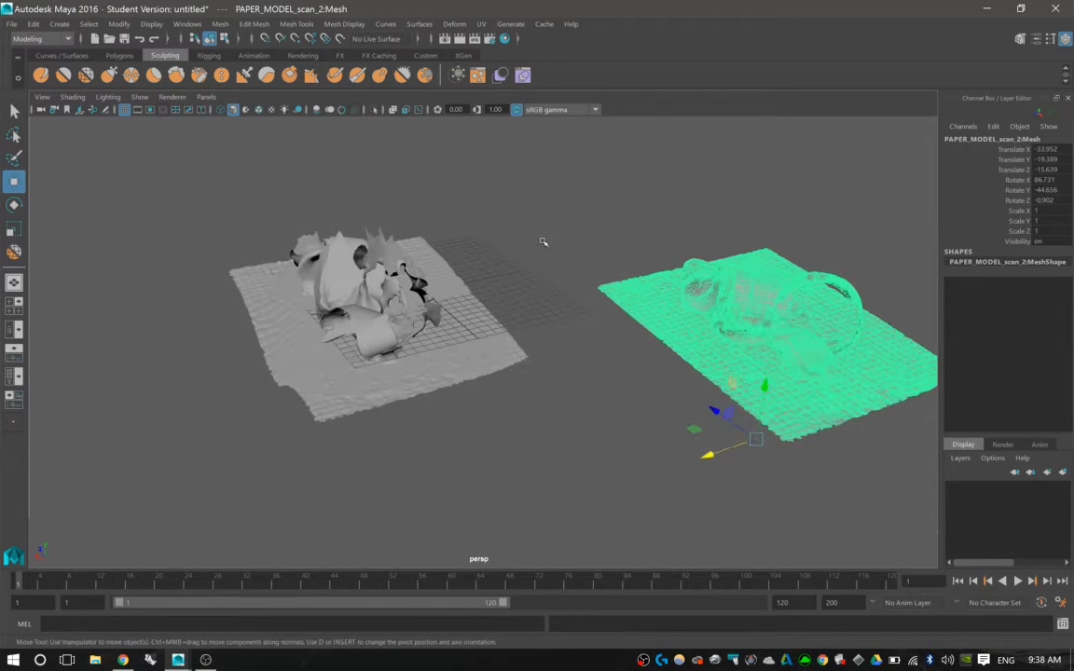
left_click(602, 230)
mouse_move(625, 235)
left_mouse_down("alt")
mouse_move(571, 240)
mouse_move(638, 232)
left_mouse_up("alt")
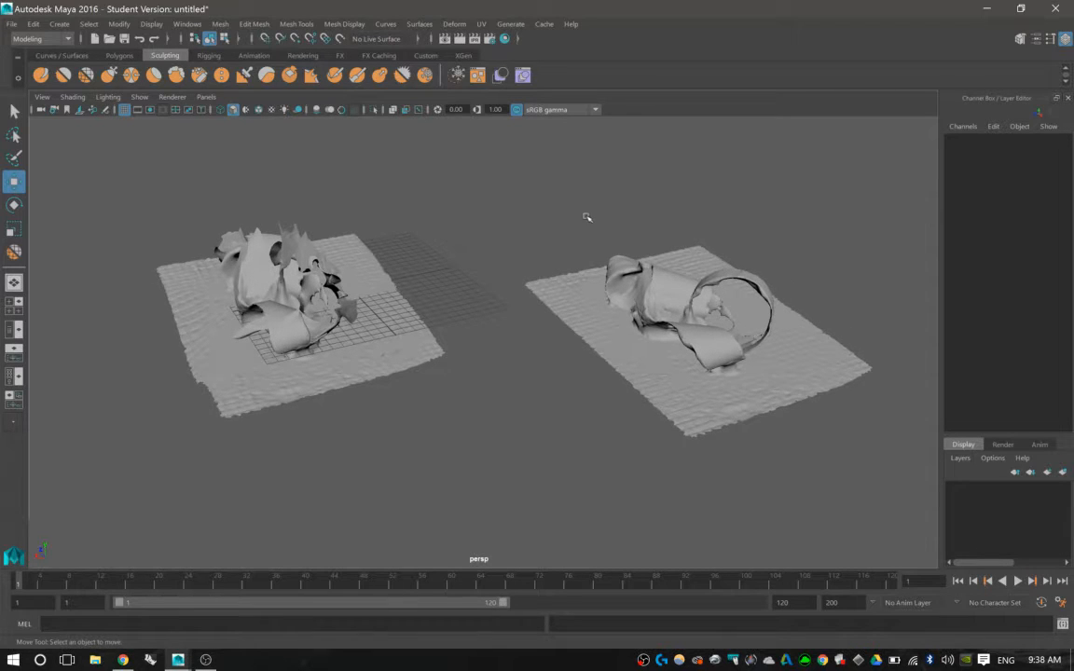
middle_click_drag(635, 227, 584, 210, "alt")
left_click_drag(554, 233, 613, 222, "alt")
middle_click_drag(552, 229, 632, 216, "alt")
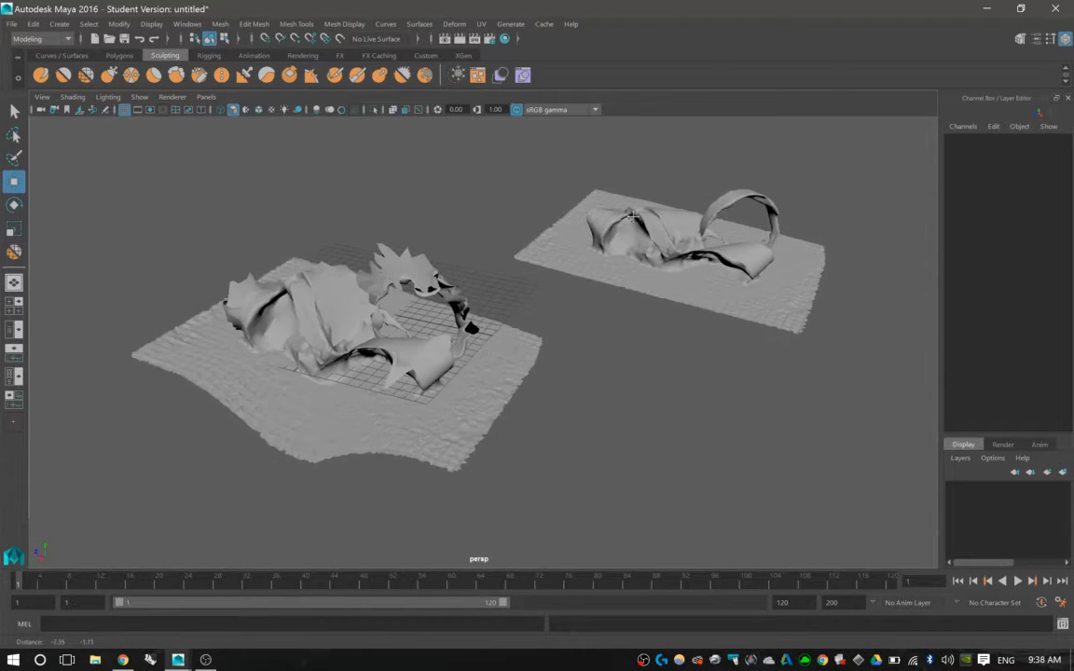
mouse_move(632, 216)
left_mouse_down("alt")
mouse_move(608, 235)
mouse_move(604, 227)
mouse_move(621, 233)
left_mouse_up("alt")
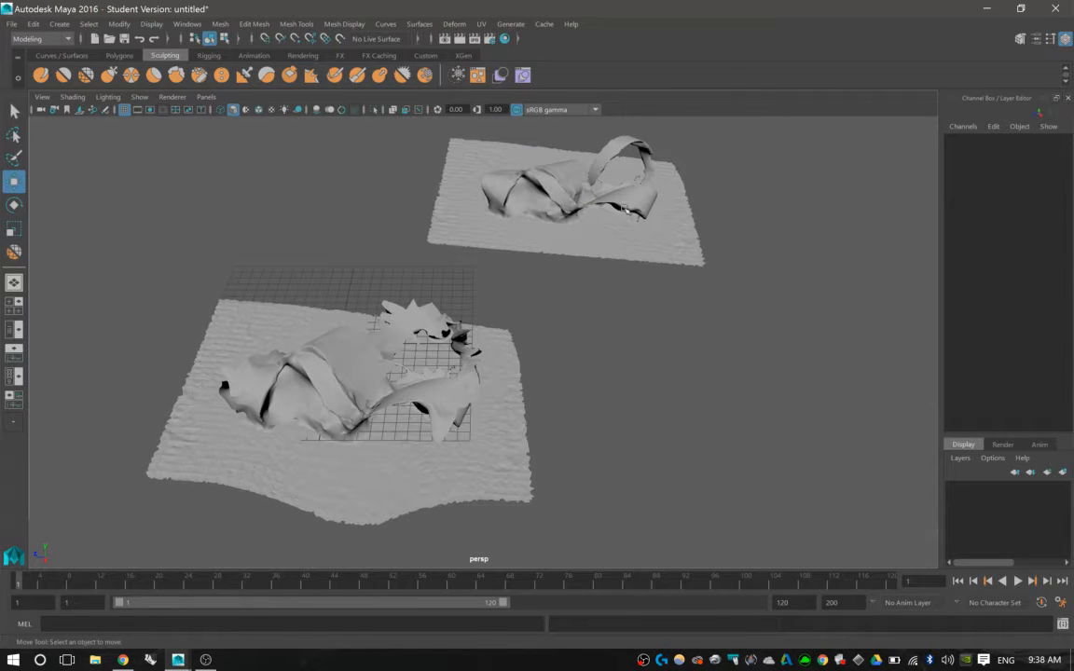
left_click_drag(563, 295, 702, 290, "alt")
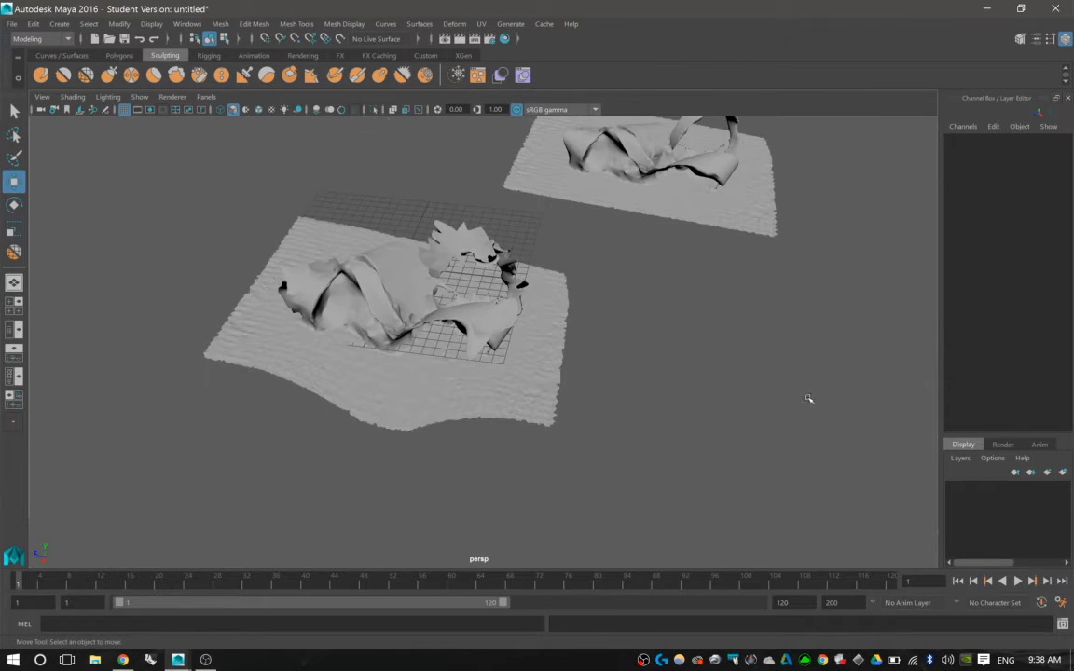
- Delete both paper model scan meshes from the scene
left_click_drag(804, 397, 550, 298)
left_click(717, 207, "shift")
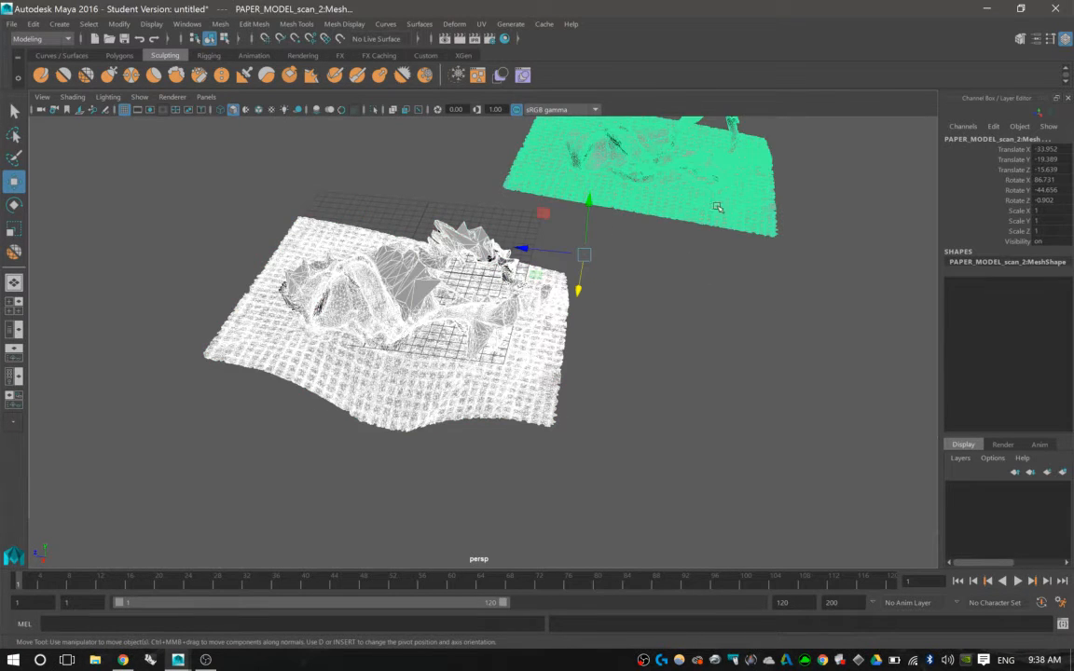
key("Delete")
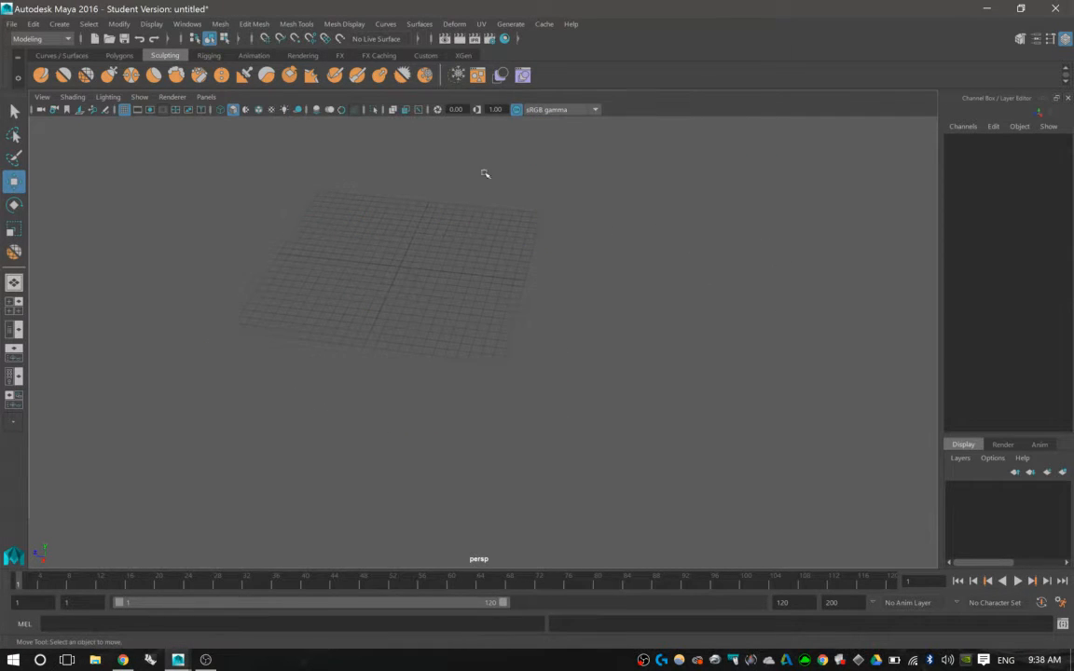
left_click_drag(433, 249, 530, 280, "alt")
- Switch the menu set to Animation and return it to Modeling
left_click(68, 40)
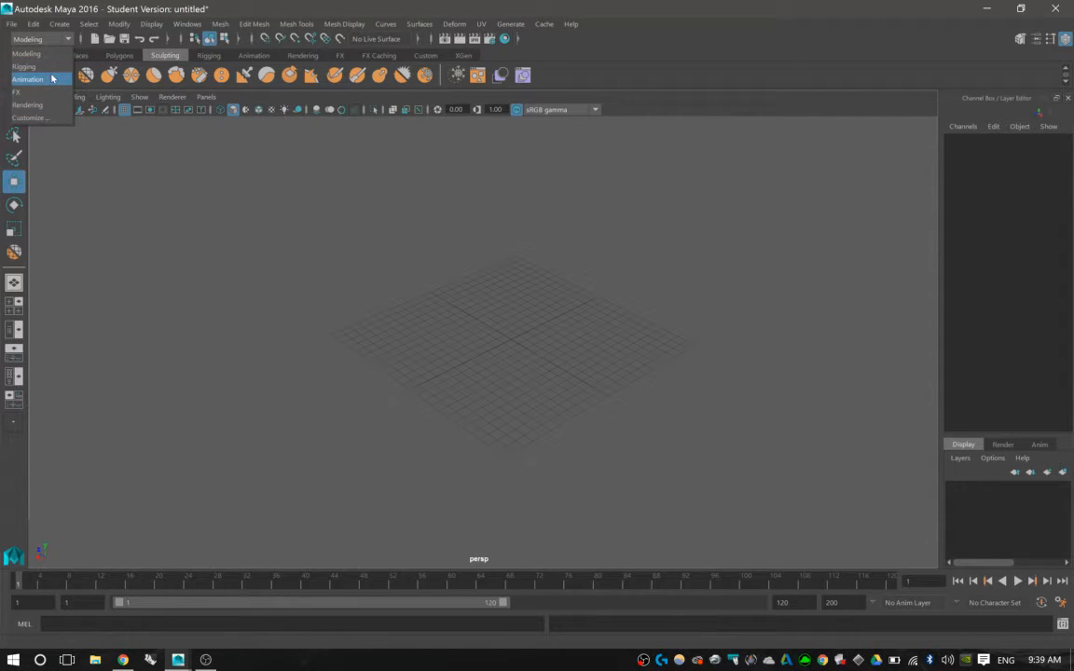
left_click(53, 78)
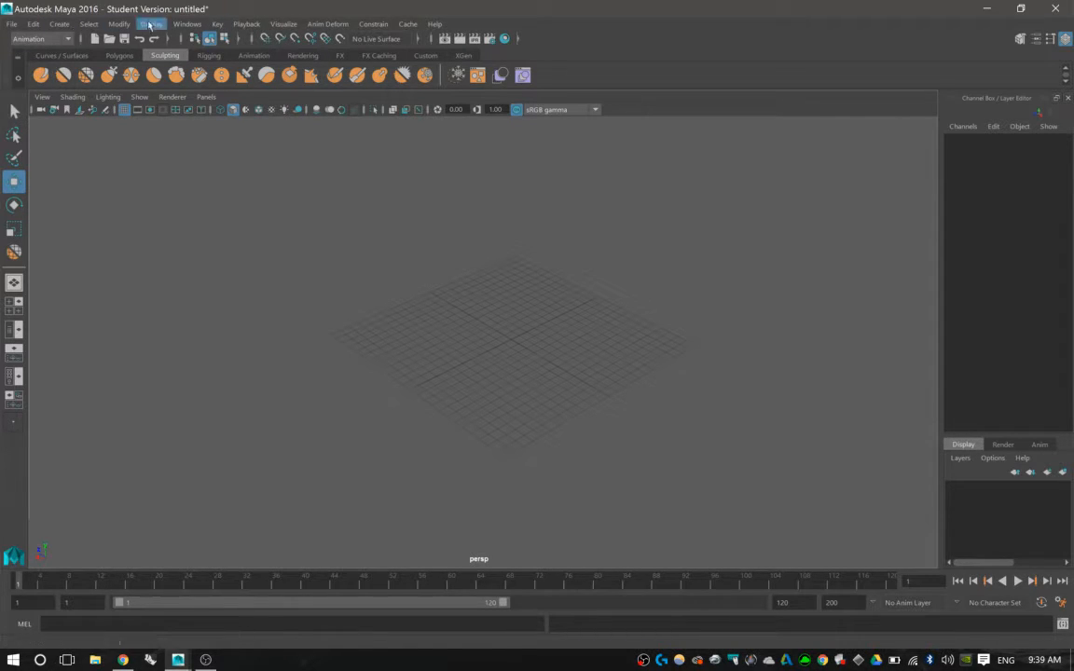
left_click(41, 38)
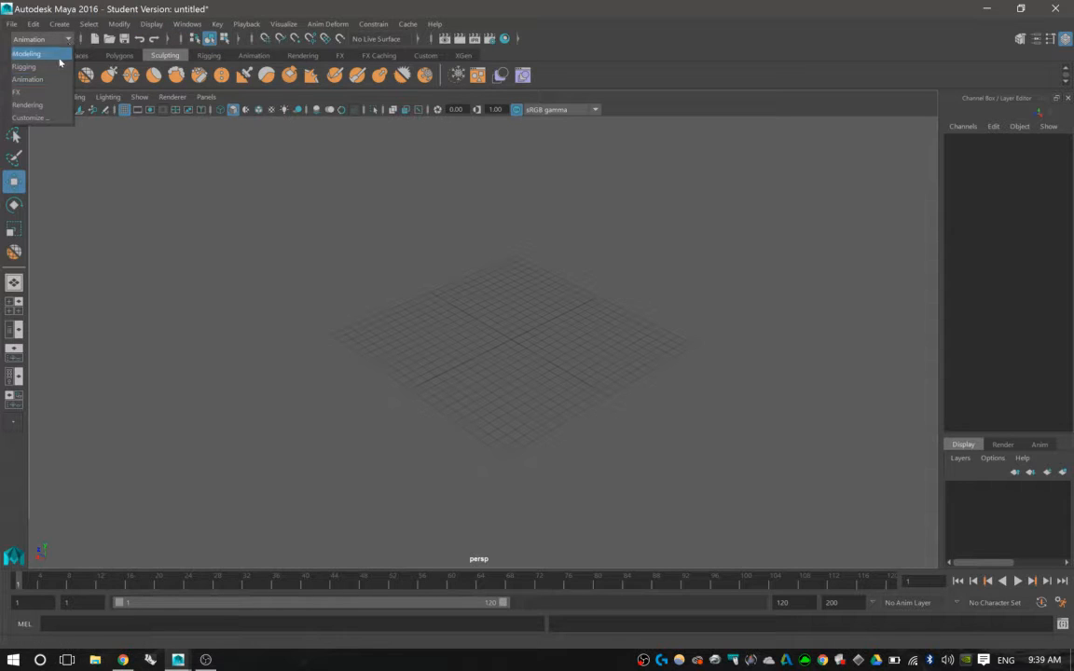
left_click(51, 54)
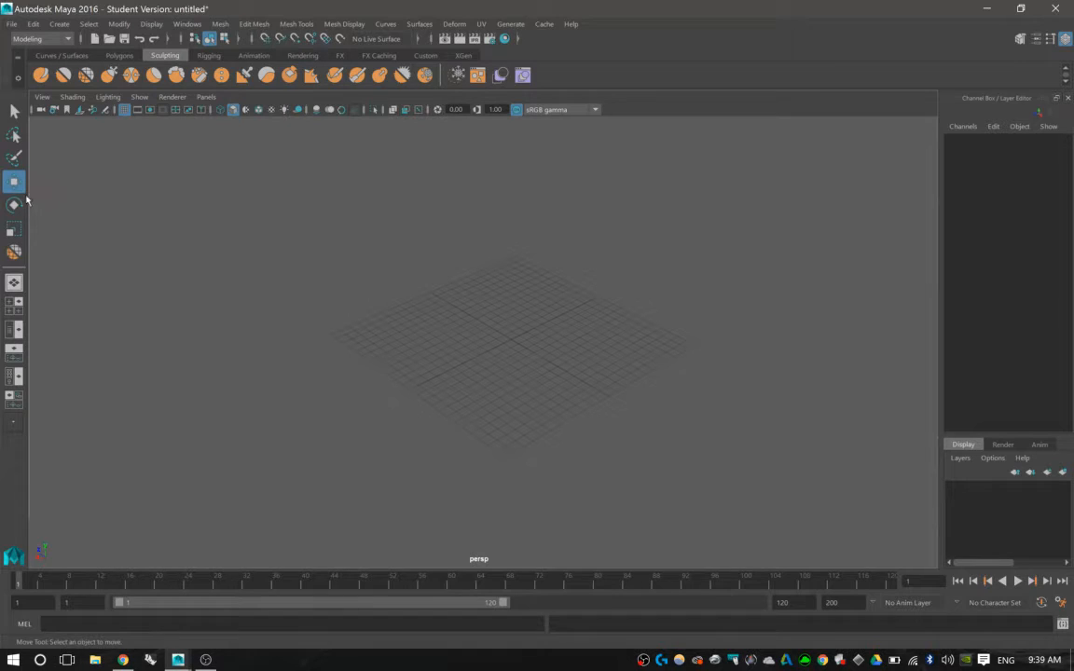
left_click(68, 39)
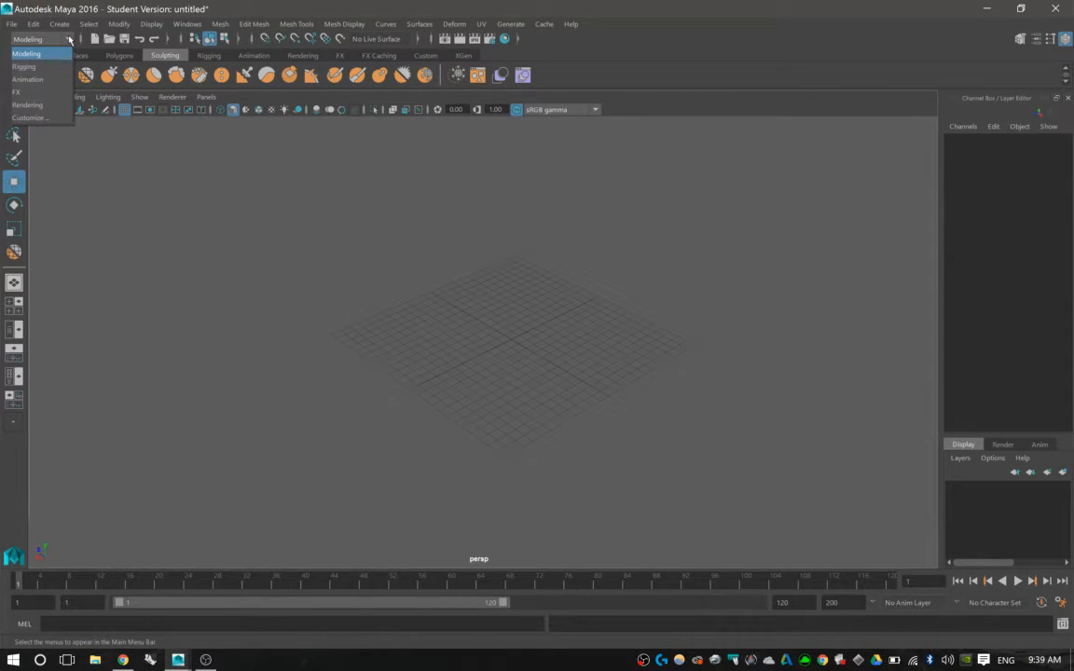
left_click(69, 41)
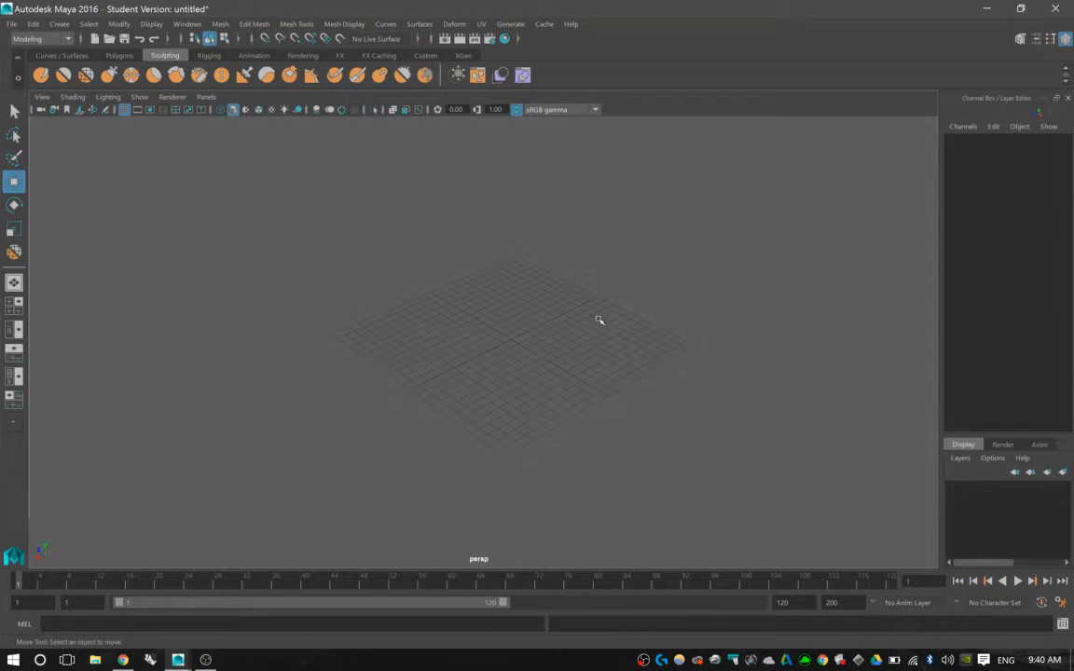
middle_click_drag(618, 319, 636, 294, "alt")
right_click_drag(636, 294, 541, 312, "alt")
mouse_move(575, 310)
middle_mouse_down("alt")
mouse_move(575, 299)
mouse_move(625, 314)
mouse_move(560, 298)
mouse_move(624, 299)
mouse_move(548, 308)
mouse_move(606, 305)
mouse_move(594, 337)
mouse_move(597, 319)
mouse_move(622, 324)
mouse_move(571, 326)
middle_mouse_up("alt")
left_click_drag(570, 326, 594, 324, "alt")
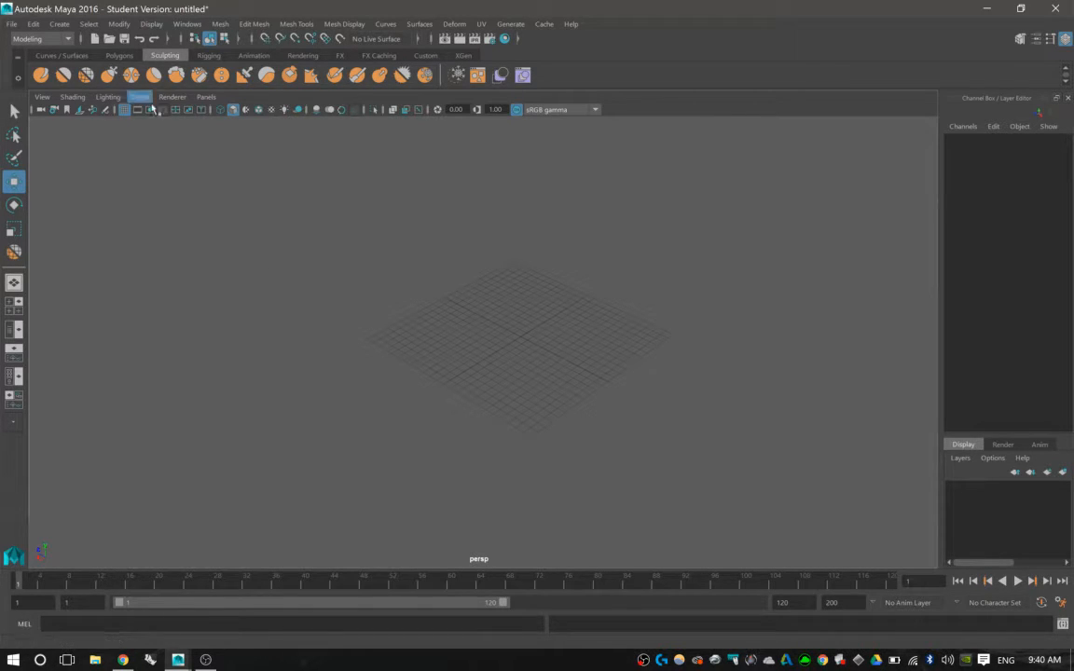
- Open the Plug-in Manager and enlarge its window to show the Loaded and Auto load options
left_click(9, 25)
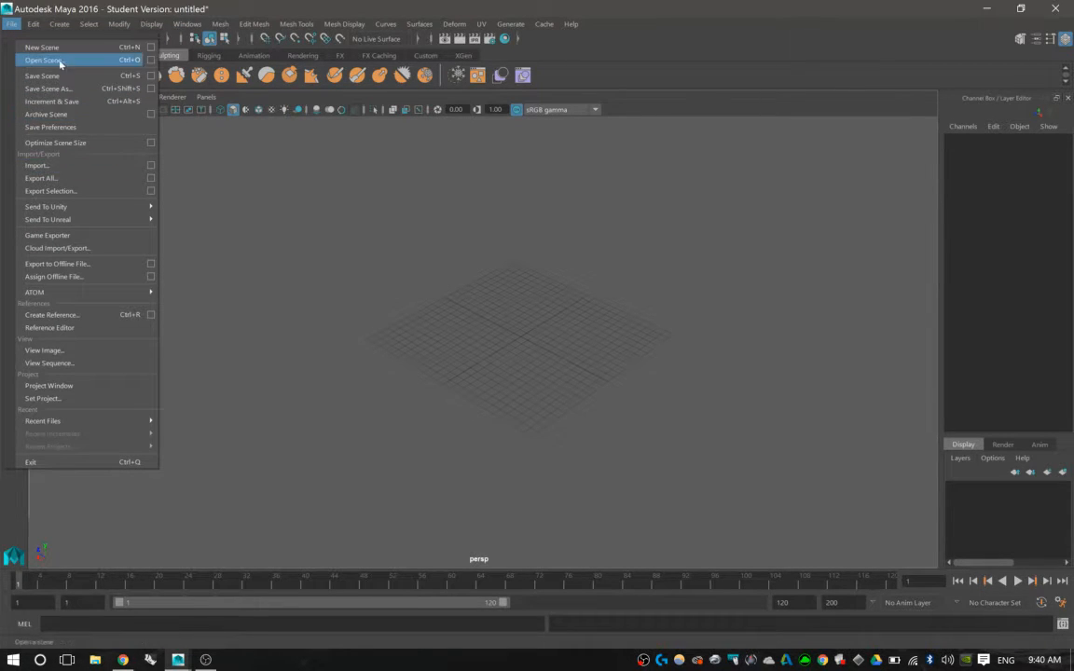
mouse_move(185, 24)
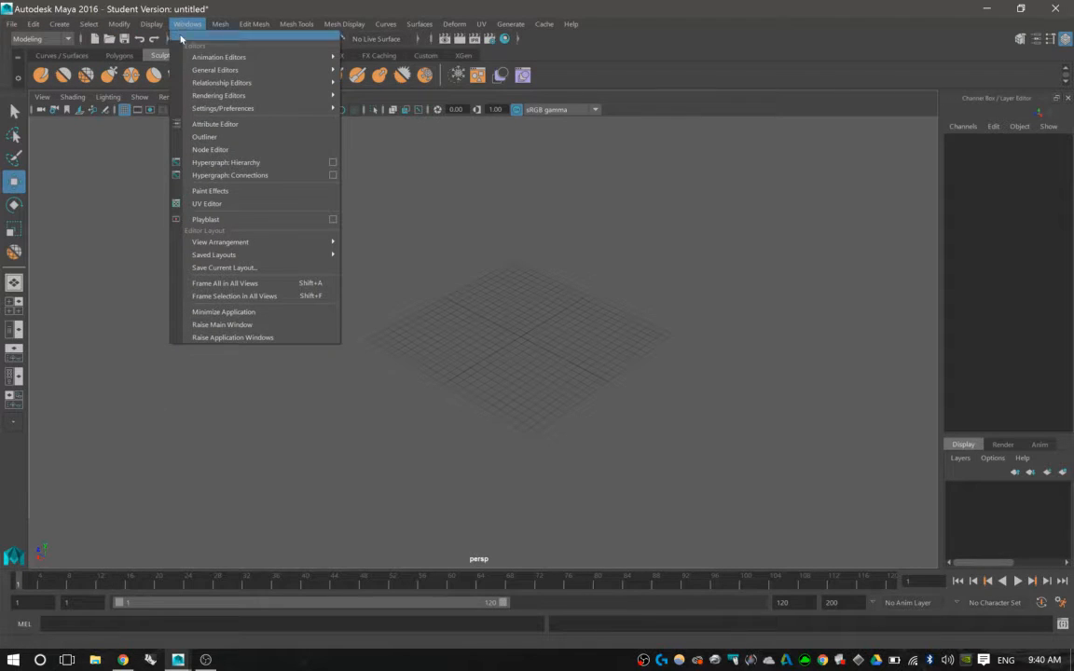
mouse_move(250, 109)
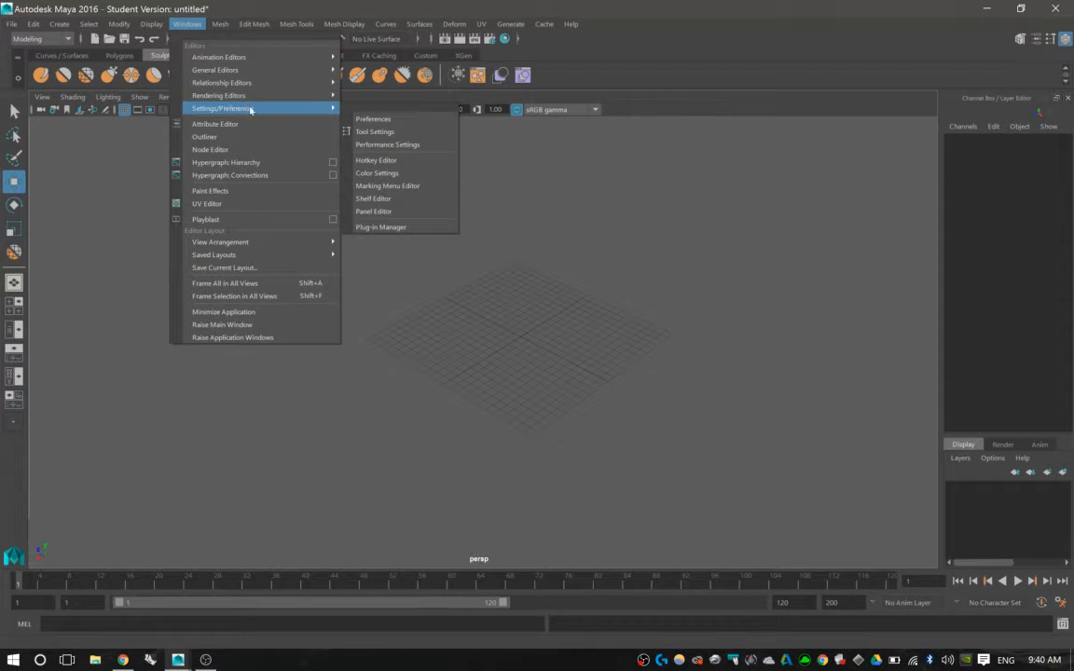
left_click(403, 230)
left_click(381, 227)
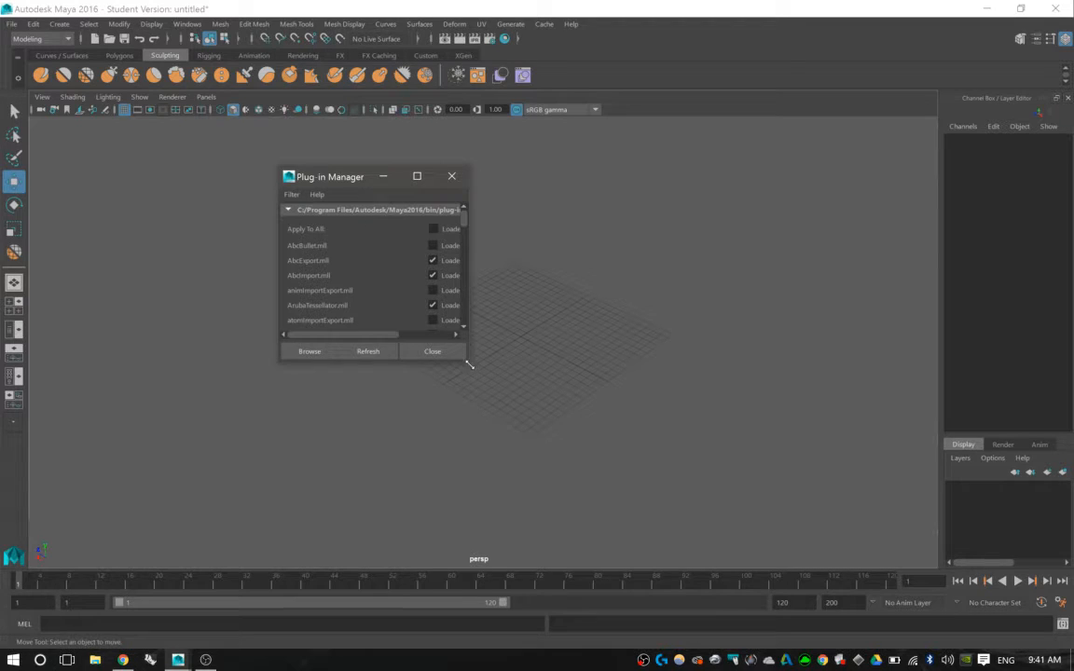
left_click_drag(470, 365, 690, 527)
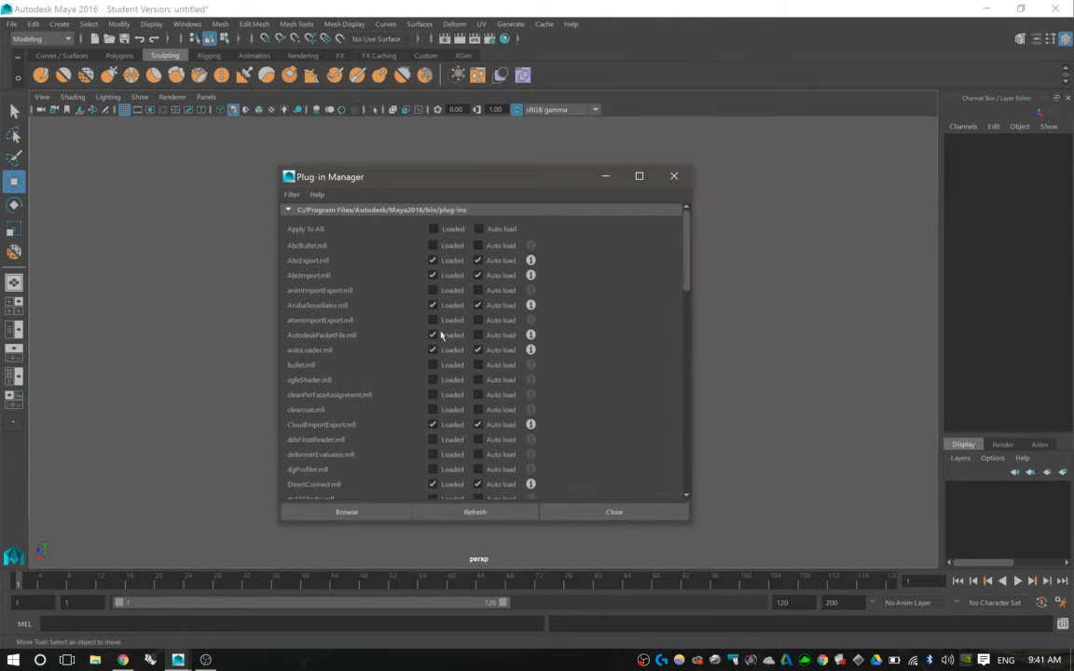
- Review the Loaded and Auto load settings down the plug-in list, including objExport.mll, and close the manager
scroll(442, 333, "down", 5)
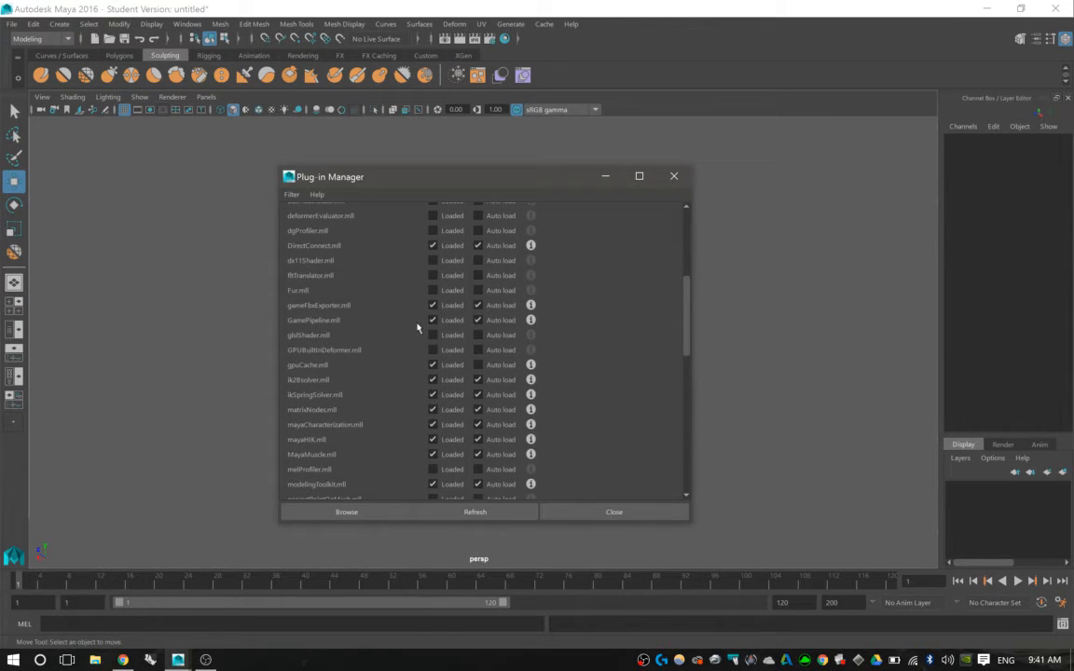
scroll(397, 341, "down", 2)
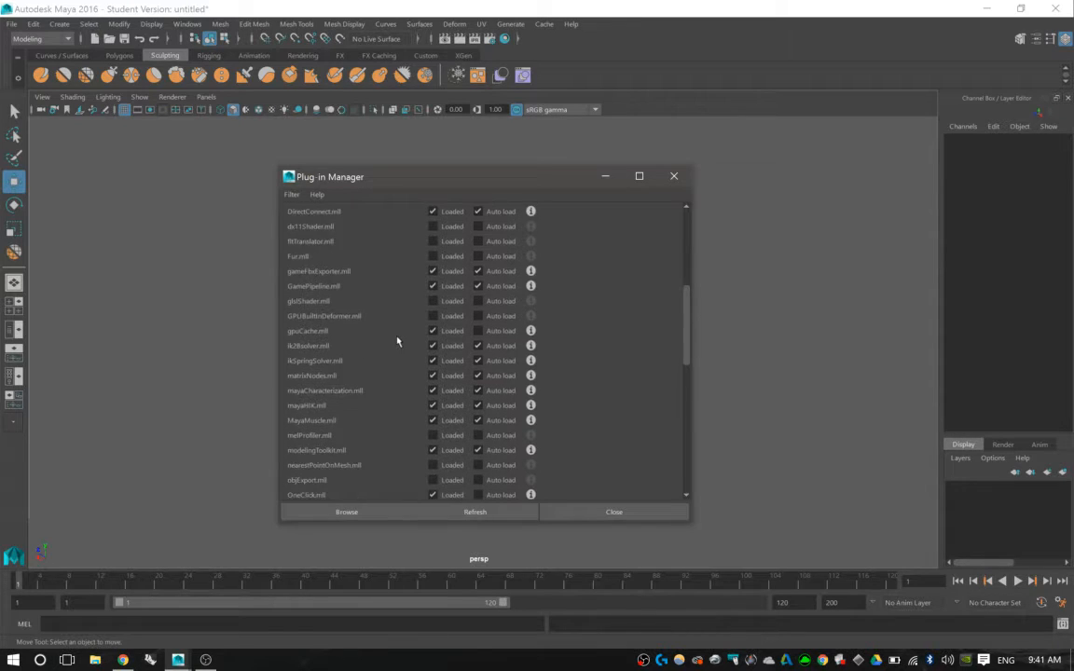
scroll(392, 353, "down", 3)
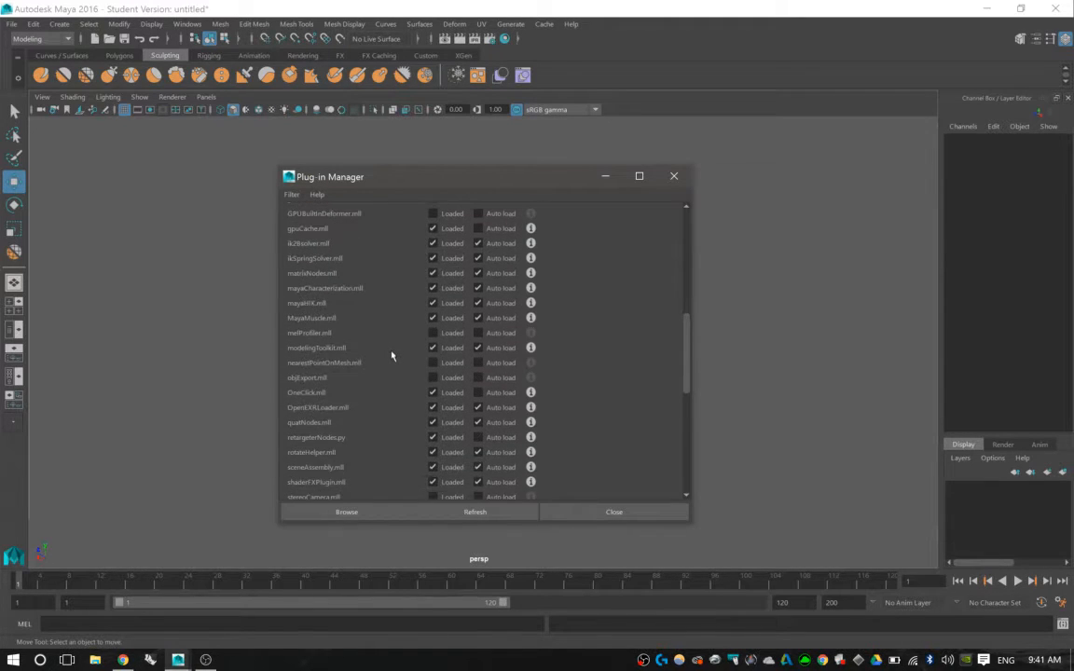
scroll(392, 355, "down", 2)
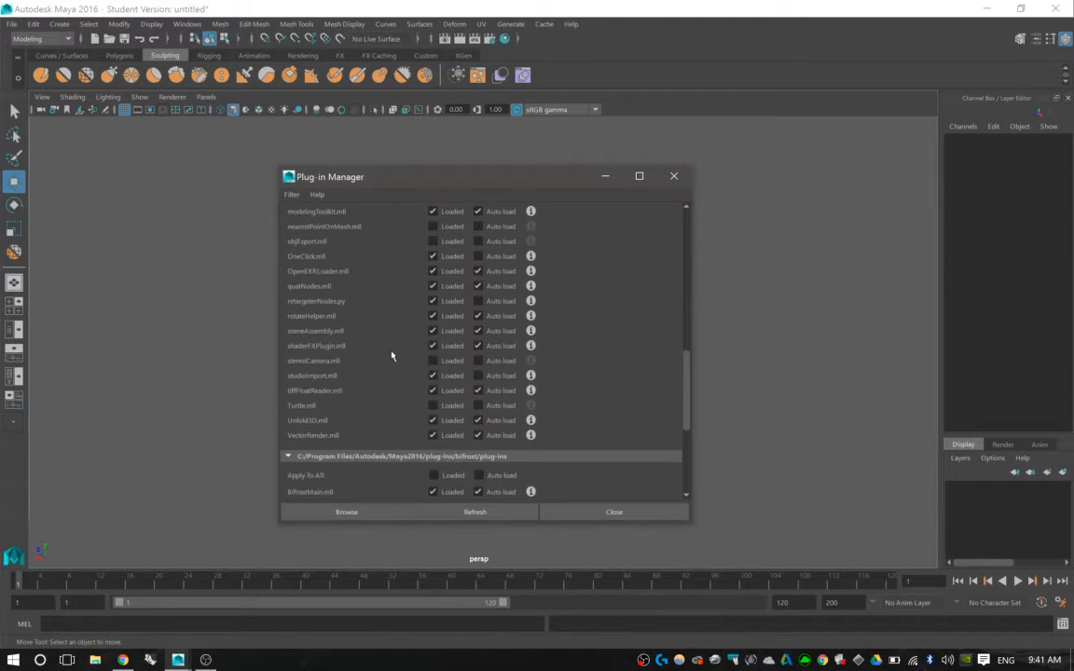
scroll(392, 355, "down", 1)
scroll(395, 354, "down", 2)
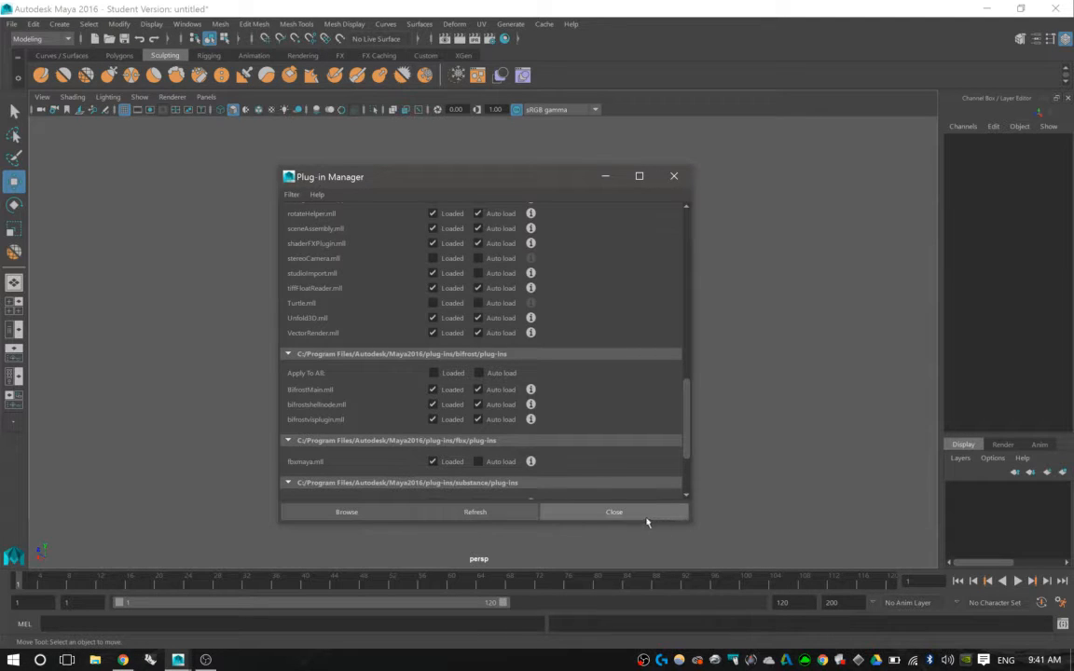
left_click(616, 511)
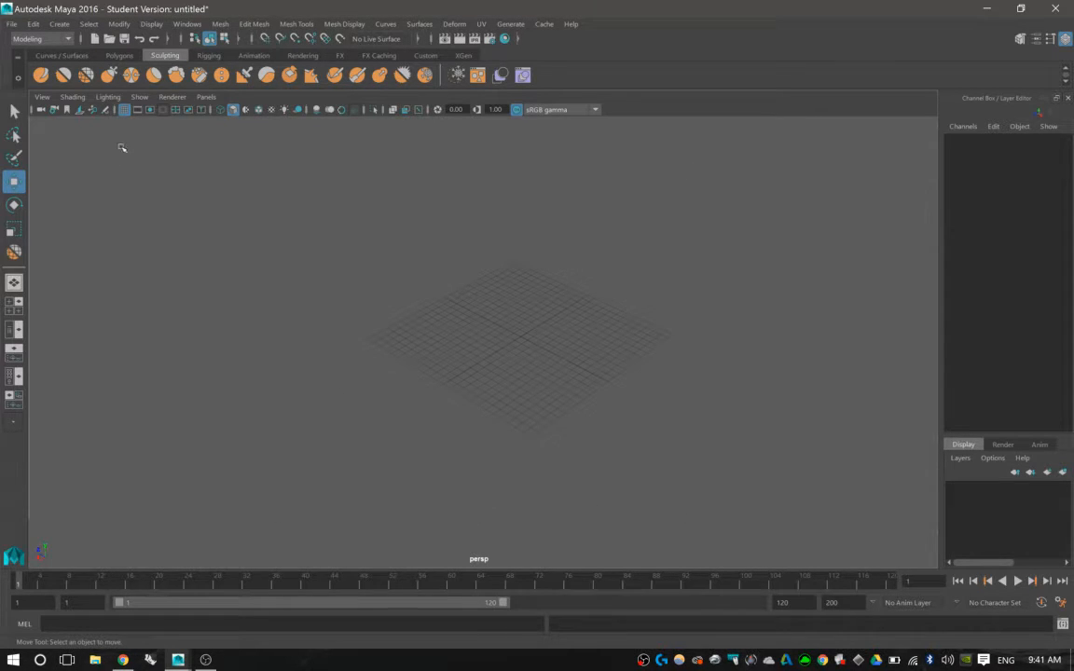
- Import the file PAPER MODEL scan 1.obj from the Desktop into the scene
left_click(12, 25)
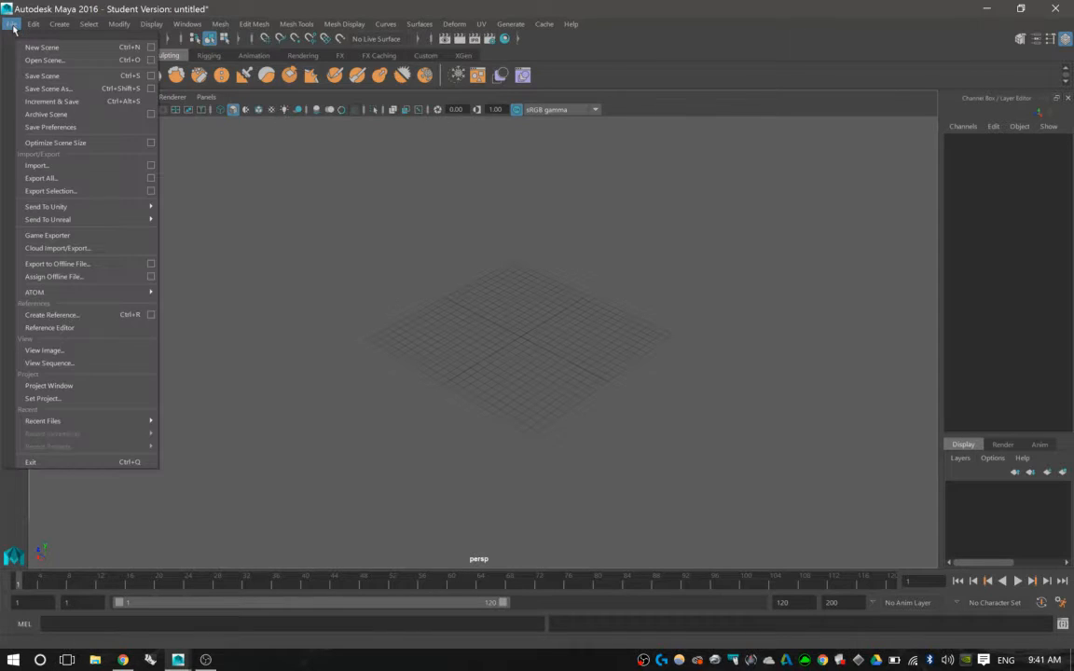
left_click(129, 168)
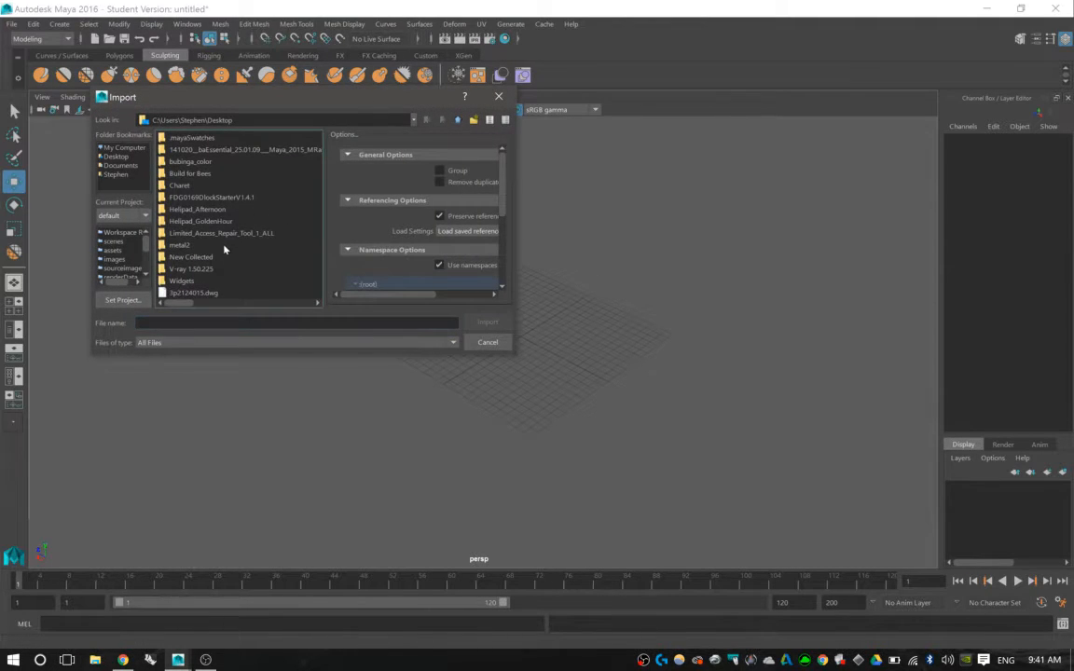
left_click_drag(180, 307, 224, 308)
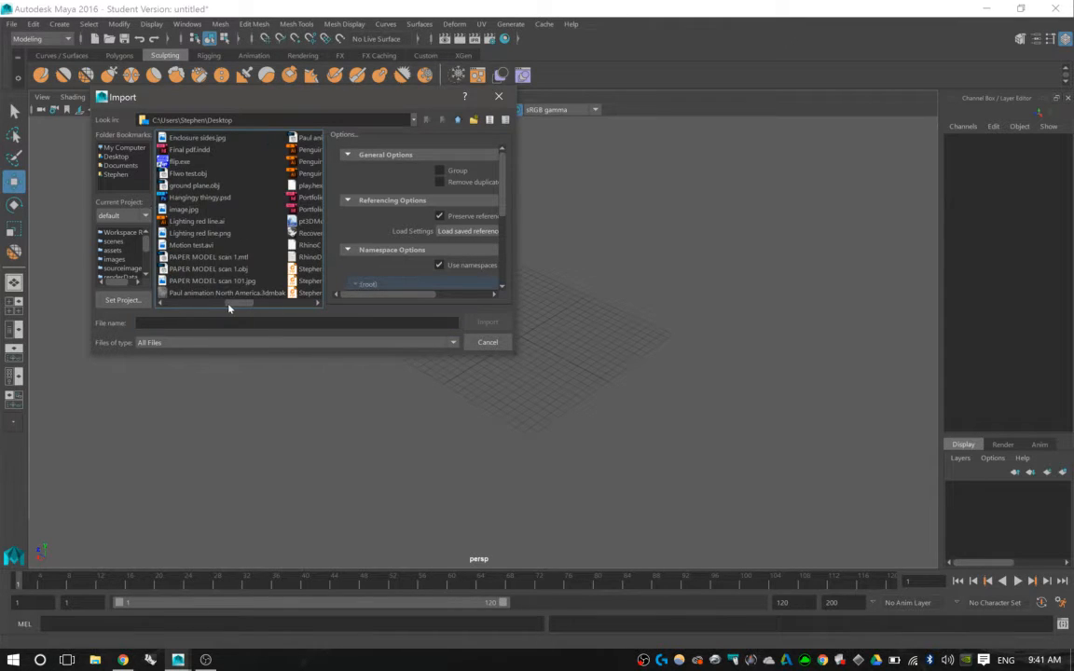
double_click(238, 271)
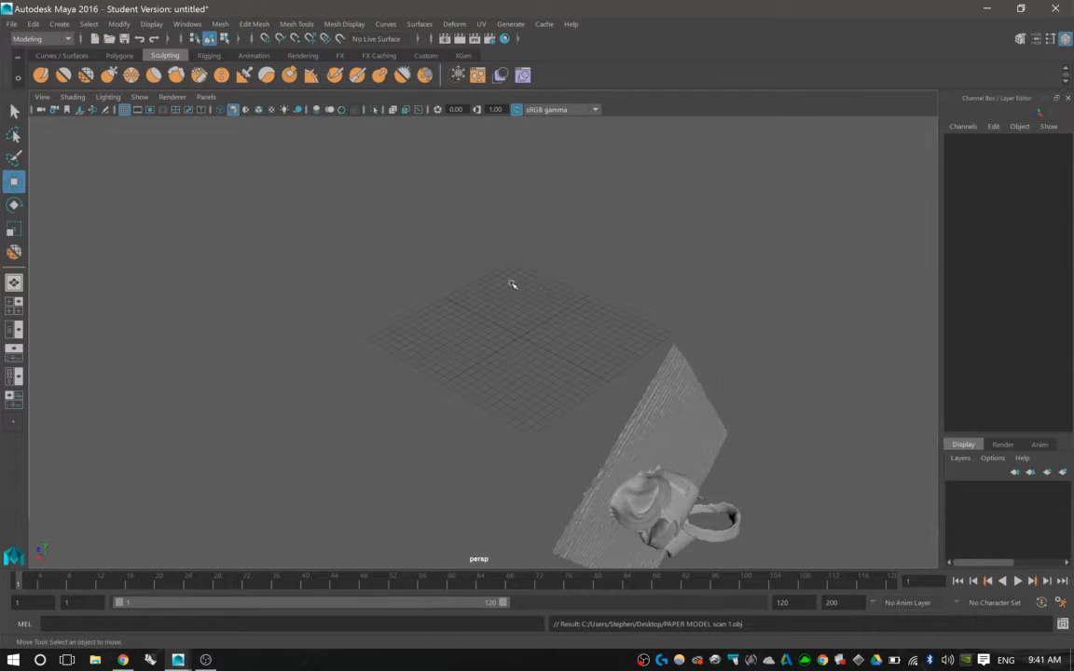
- Select the imported paper model mesh and cycle through the Move, Rotate and Scale tools on it
left_click_drag(547, 299, 580, 290, "alt")
mouse_move(549, 288)
left_mouse_down("alt")
mouse_move(556, 276)
mouse_move(530, 292)
left_mouse_up("alt")
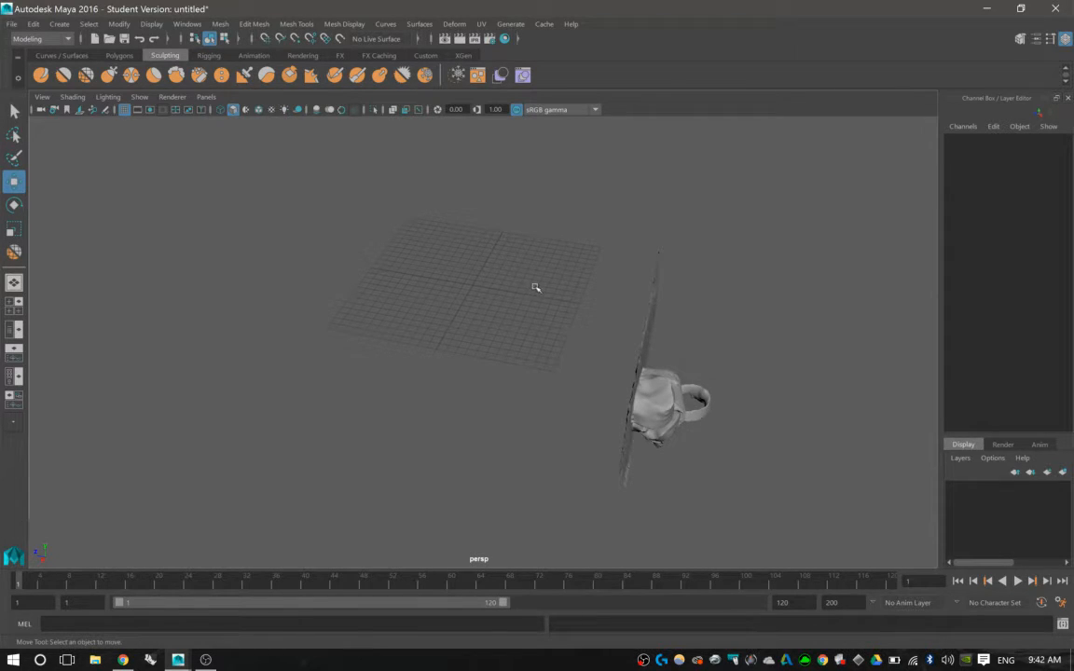
key("q")
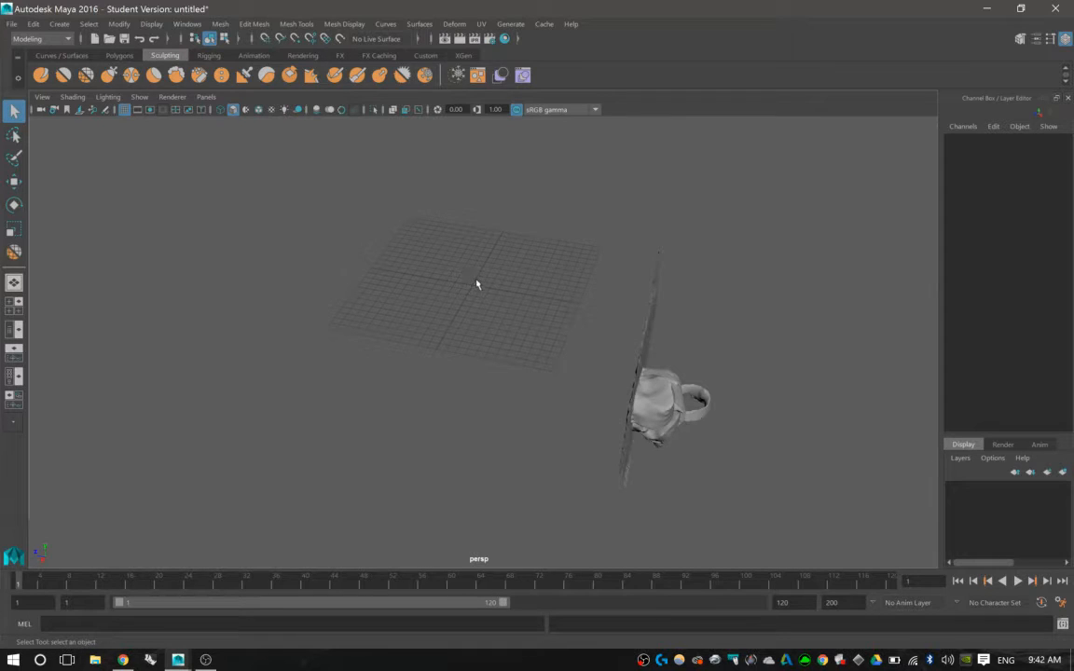
left_click(639, 388)
left_click(605, 305)
key("w")
left_click(657, 397)
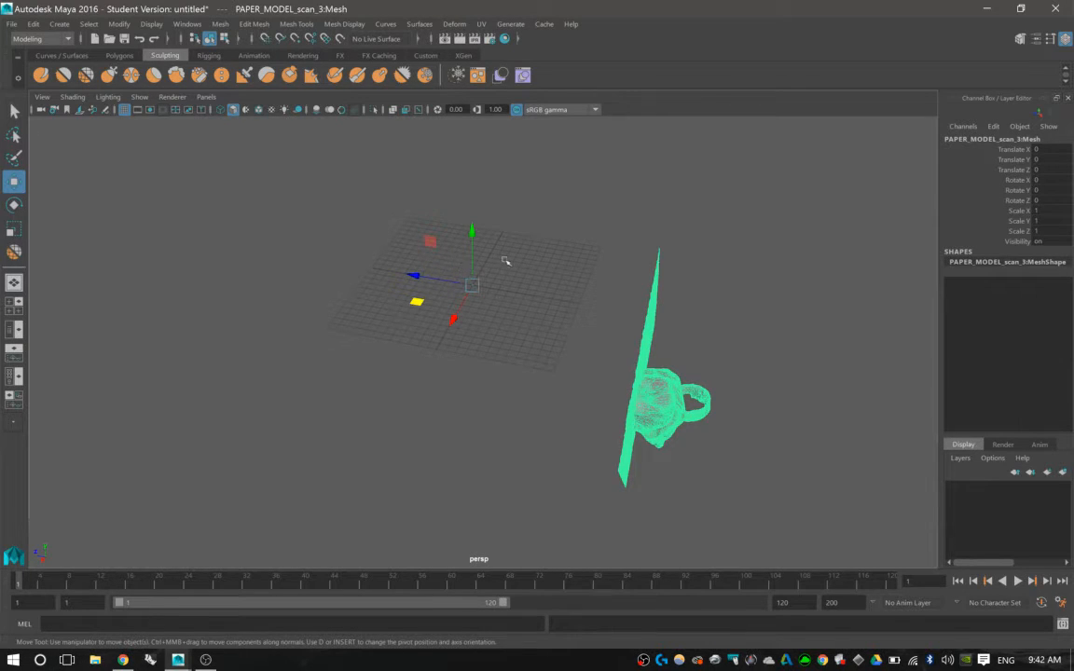
key("e")
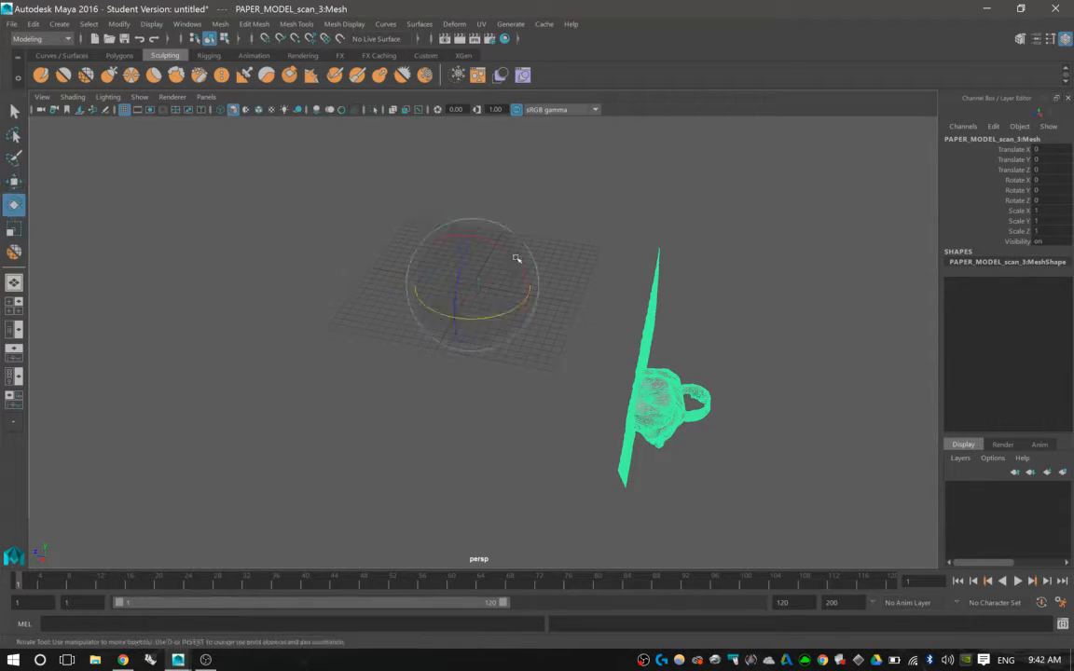
key("r")
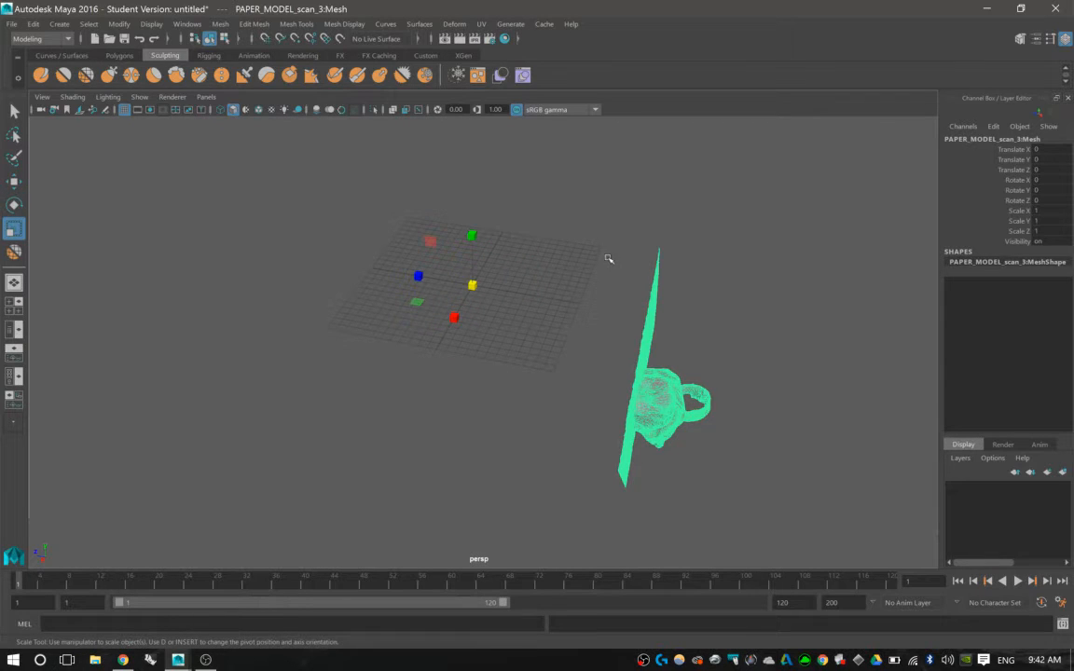
- Cycle through the Select, Move and Rotate tools on the paper model and rotate it about 27 degrees around X
key("w")
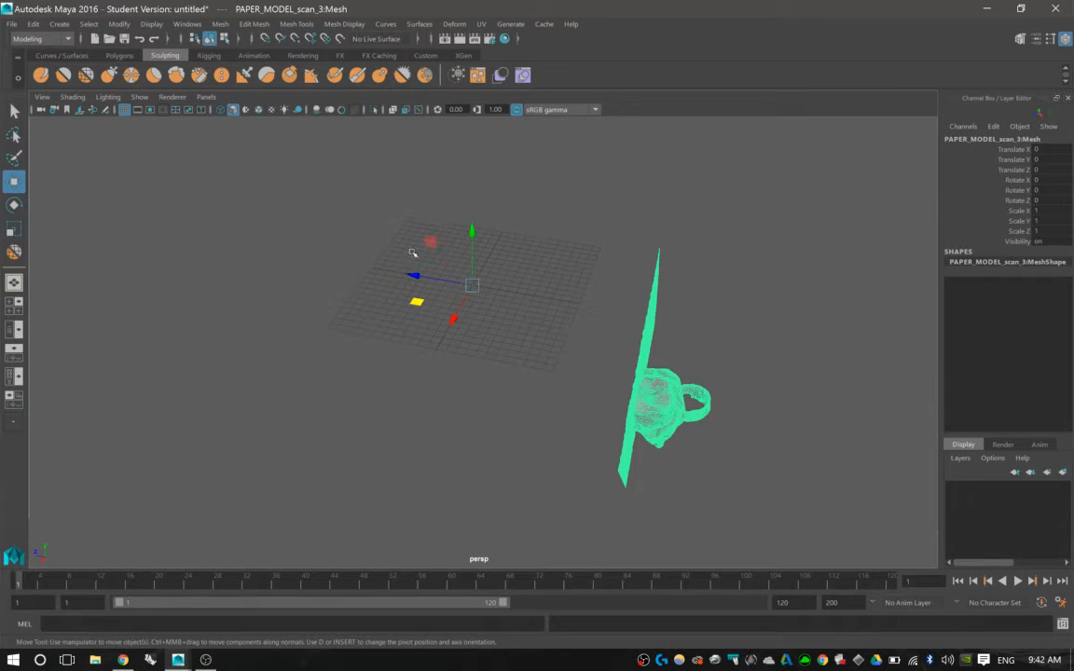
key("q")
key("w")
key("e")
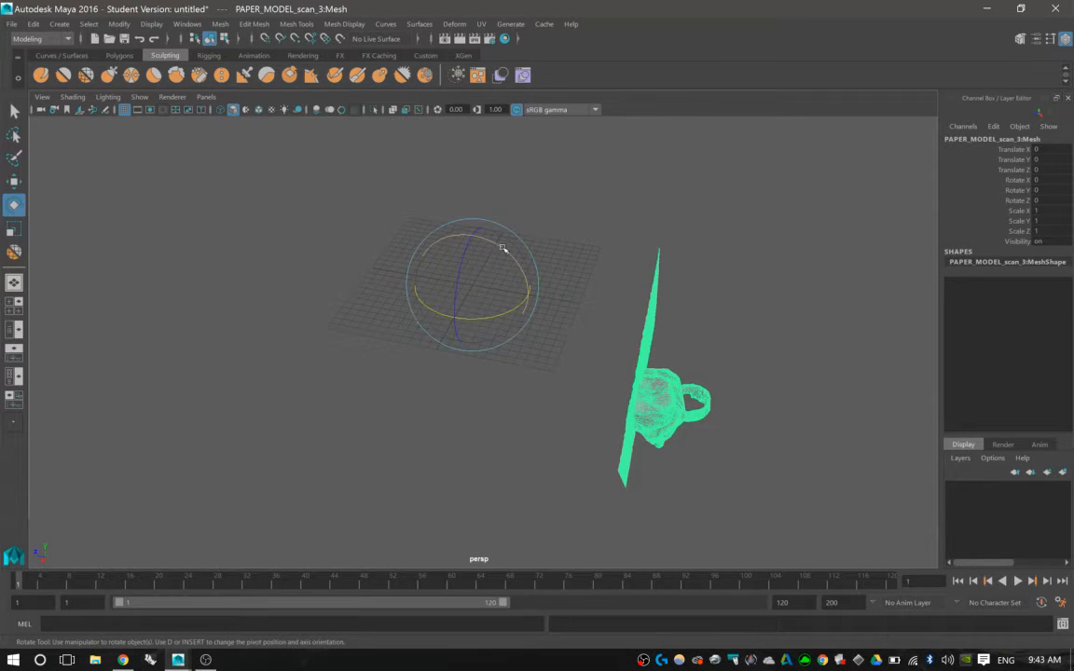
left_click_drag(501, 248, 429, 217)
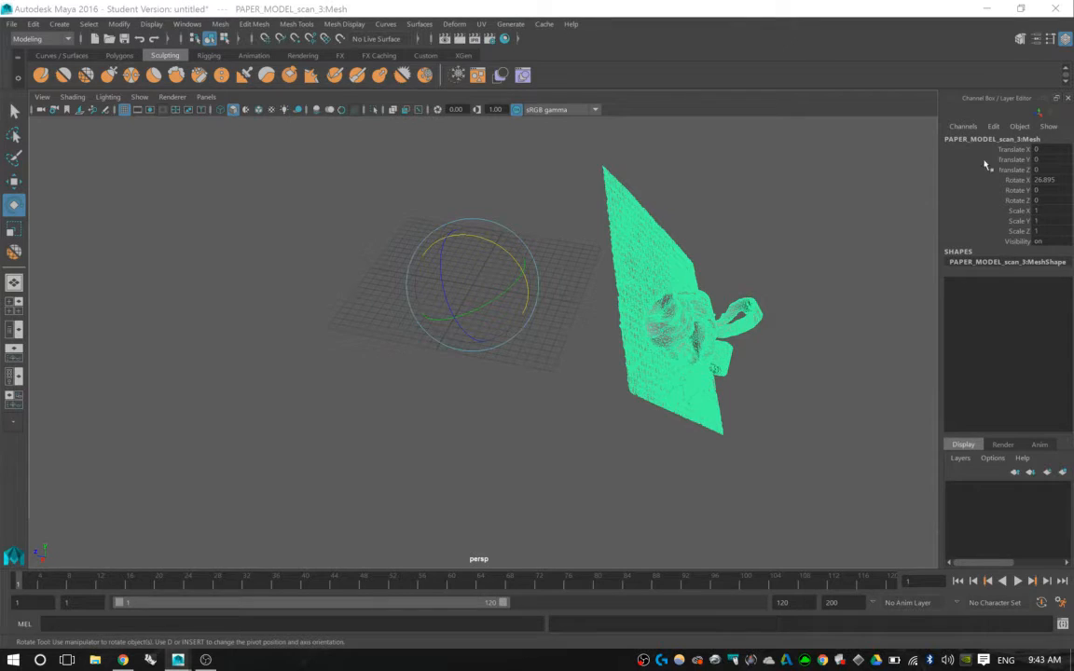
- Set the paper model's Rotate X to 90 and lower it along Y to about -18
double_click(1060, 180)
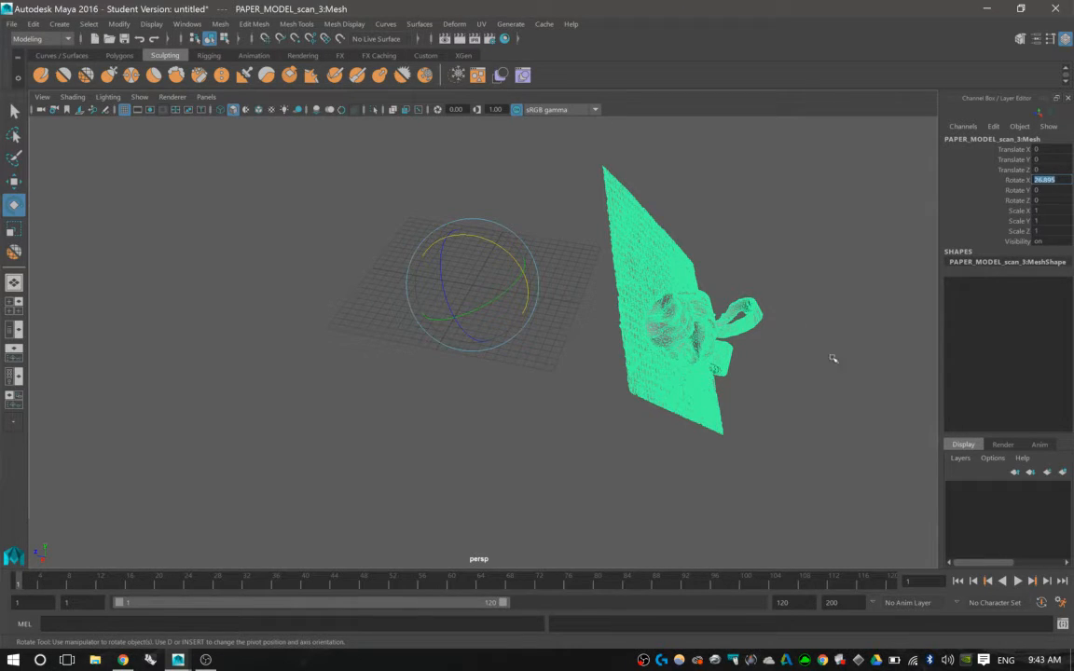
type("90")
key("Return")
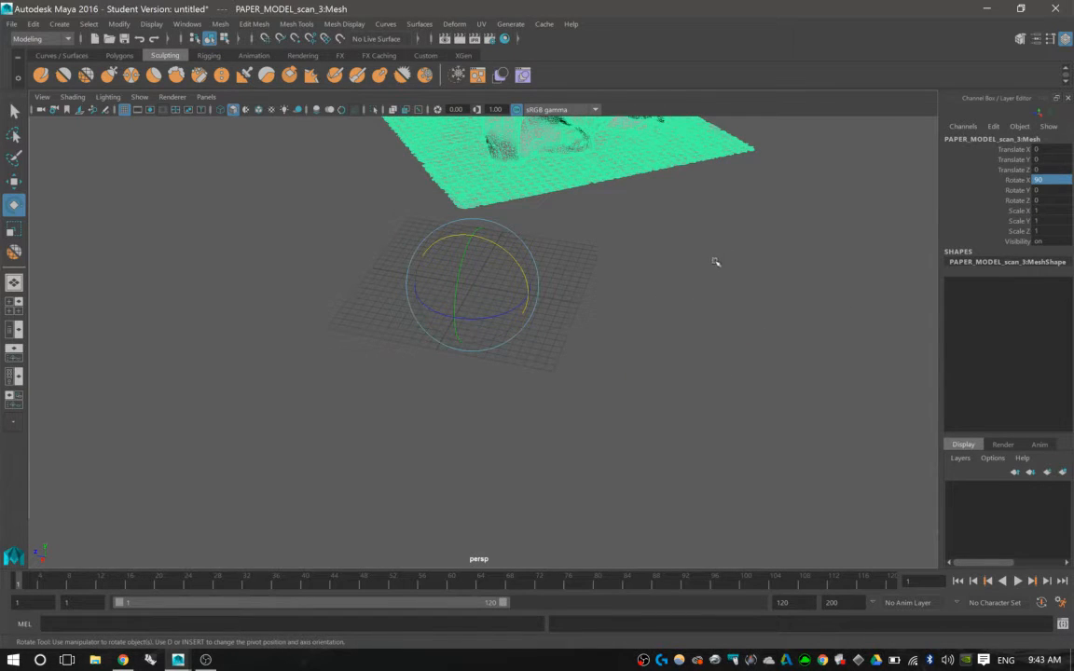
key("w")
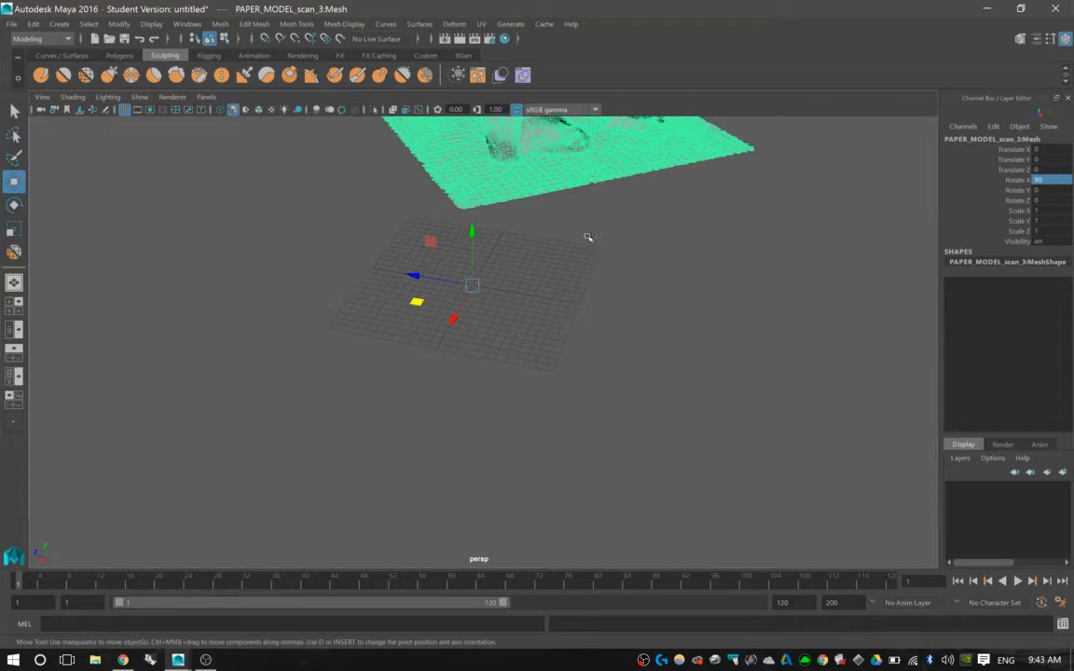
left_click_drag(472, 231, 477, 361)
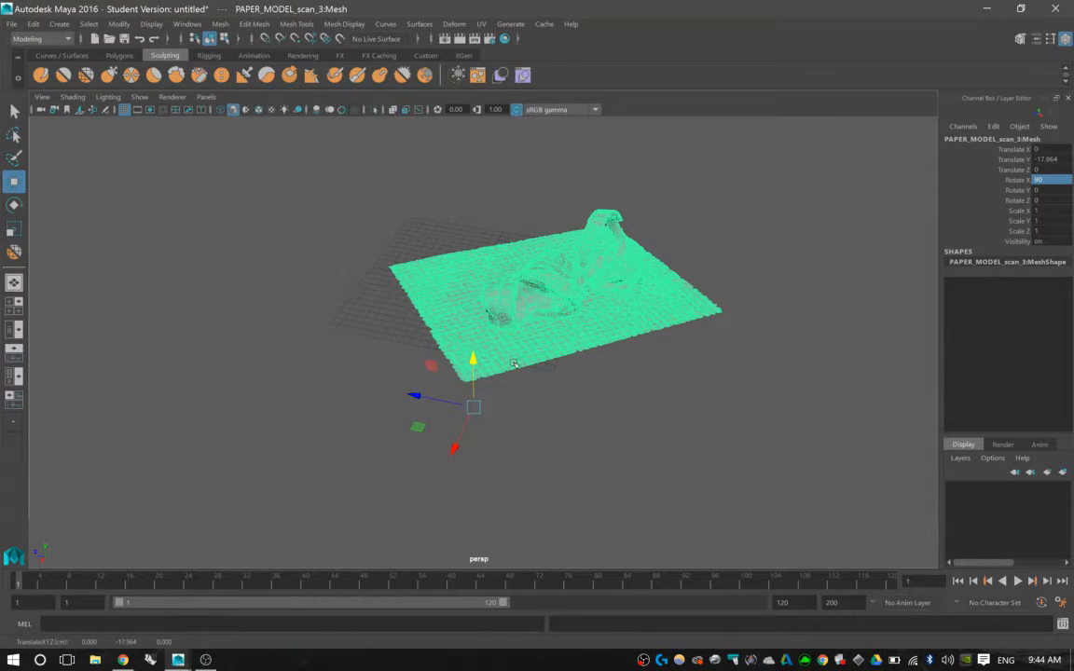
- Raise the paper model's pivot point vertically to the level of the scanned surface
key("e")
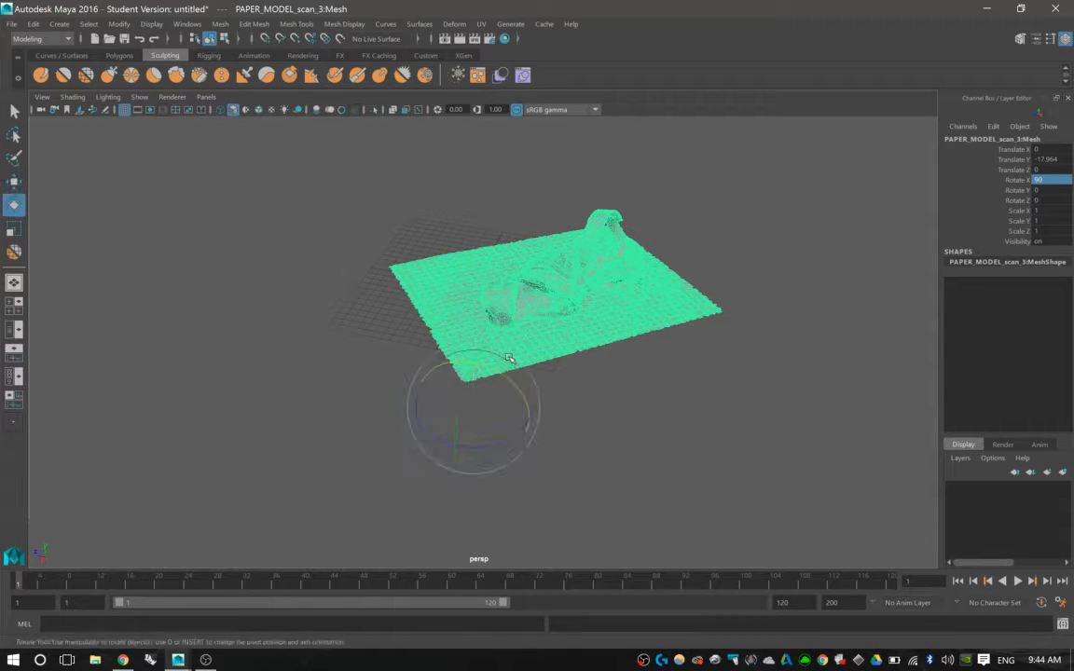
middle_click_drag(515, 415, 512, 351, "alt")
left_click_drag(512, 351, 543, 369, "alt")
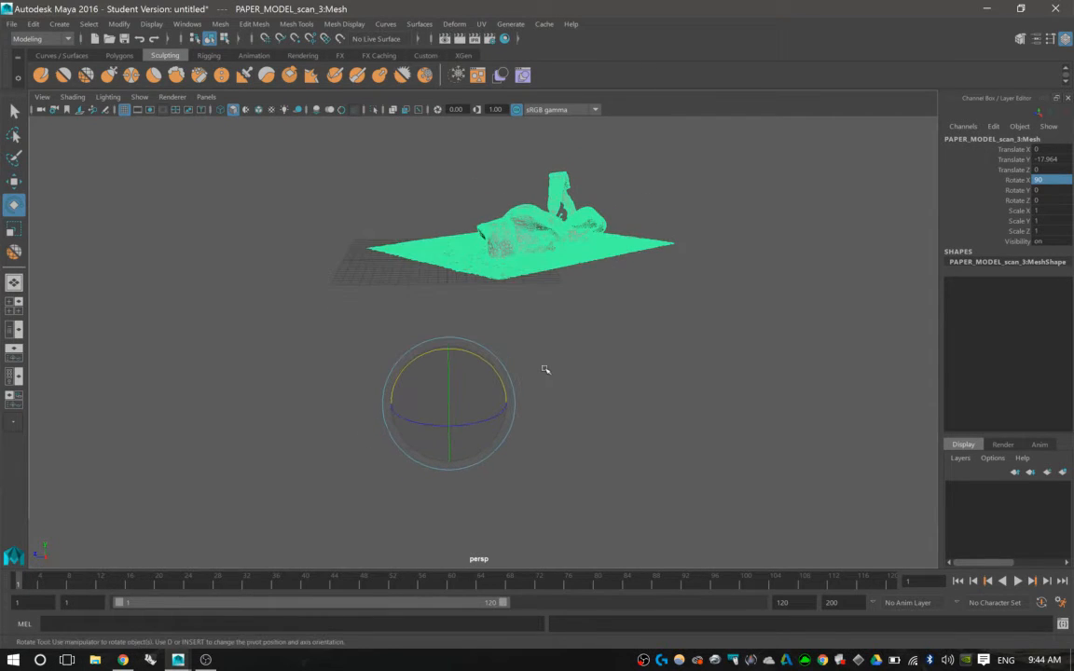
key("r")
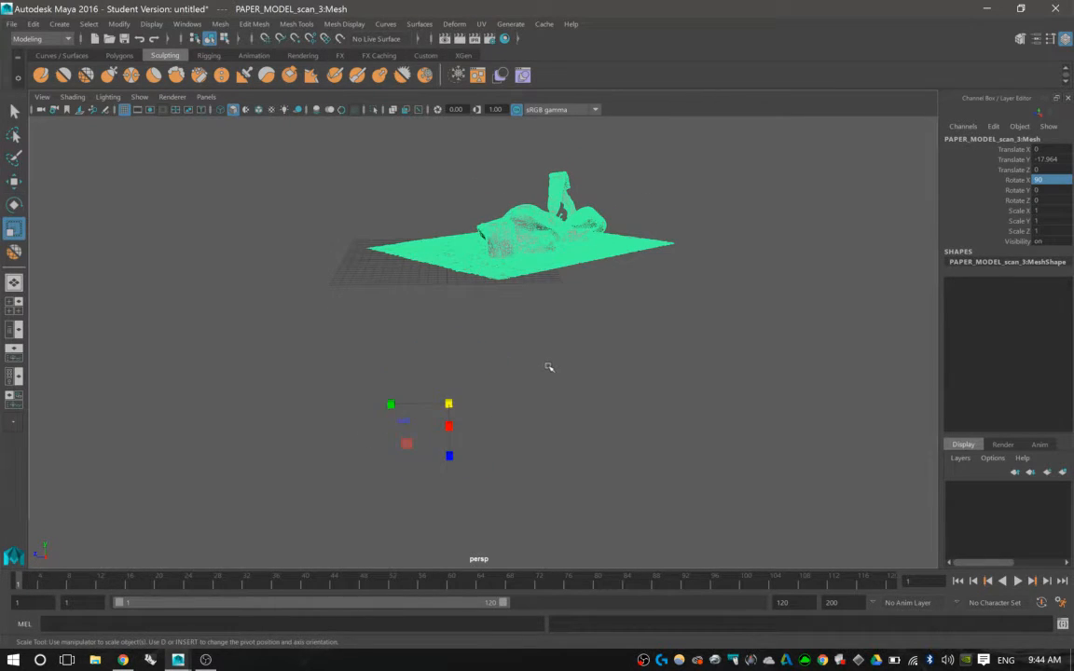
key("w")
key("d")
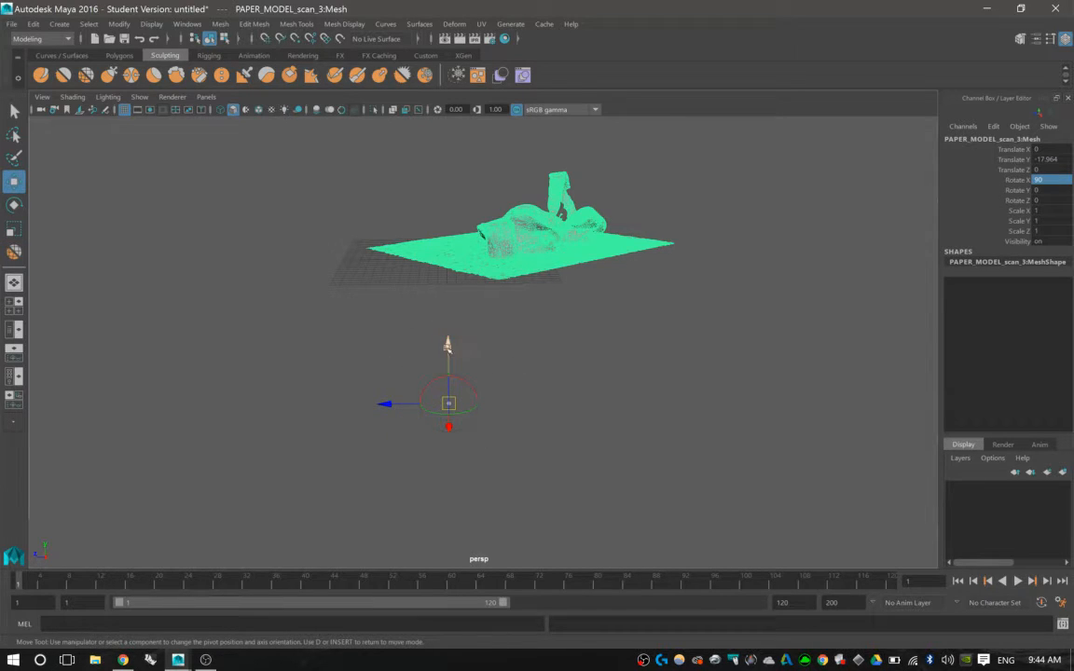
mouse_move(448, 345)
left_mouse_down()
mouse_move(441, 205)
mouse_move(444, 226)
mouse_move(524, 286)
left_mouse_up()
key("d")
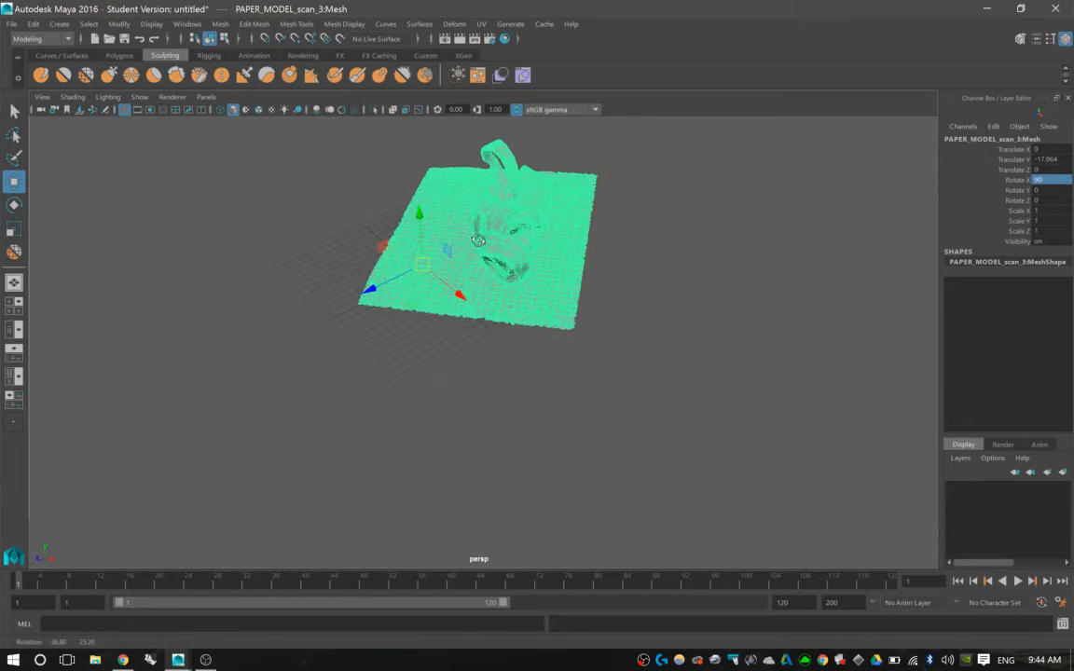
- Relocate the paper model's pivot point onto the far corner of the scanned sheet
left_click_drag(417, 233, 453, 239, "alt")
key("d")
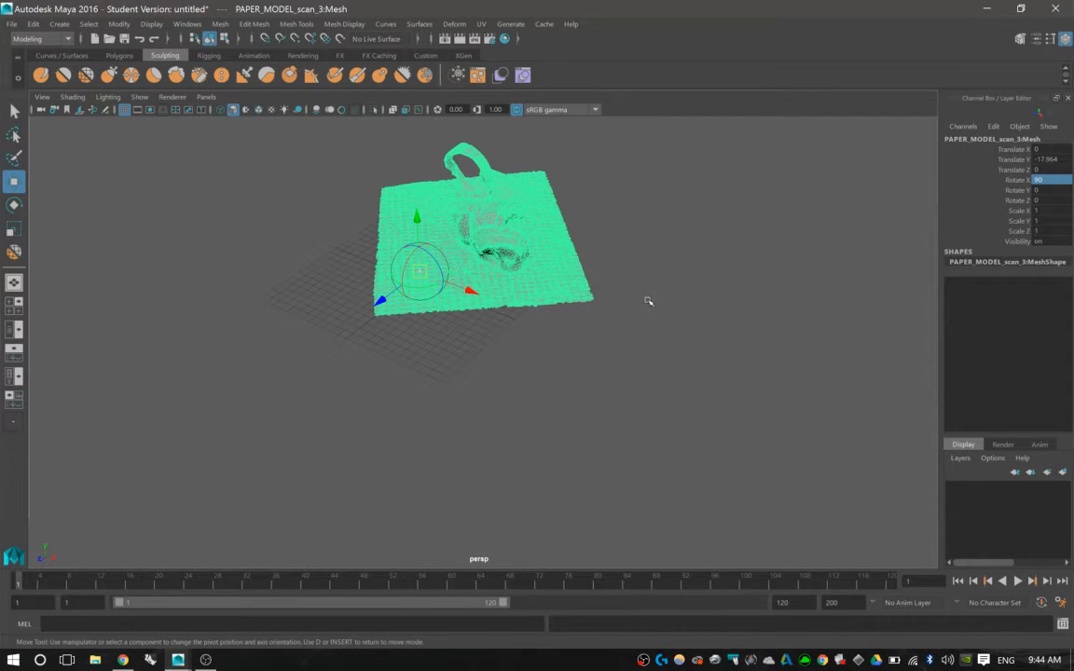
left_click(551, 207)
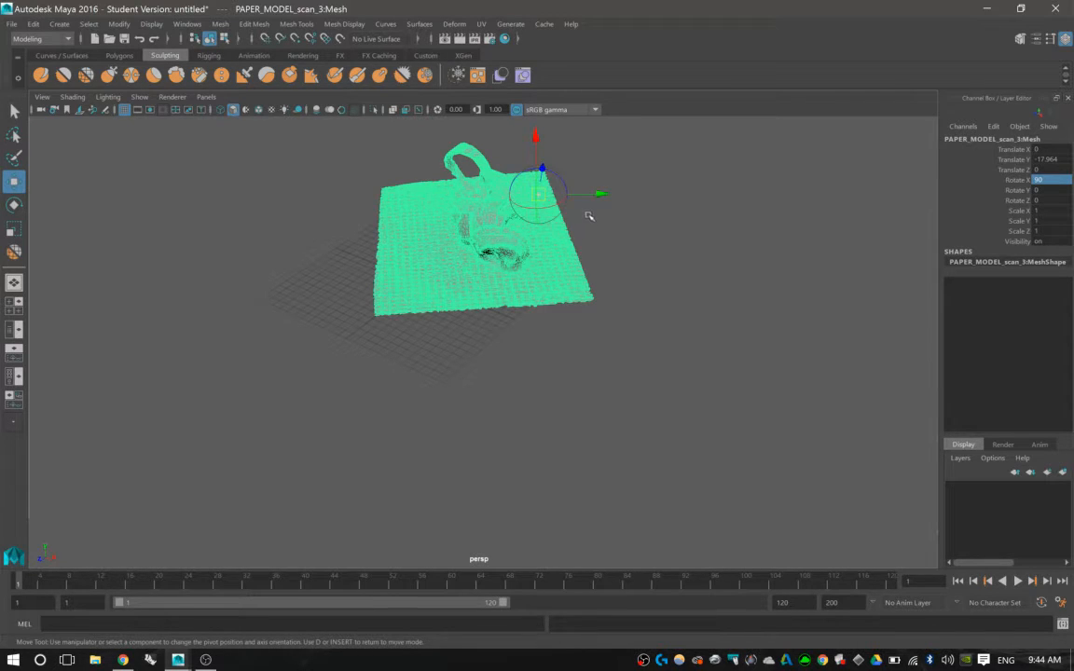
key("d")
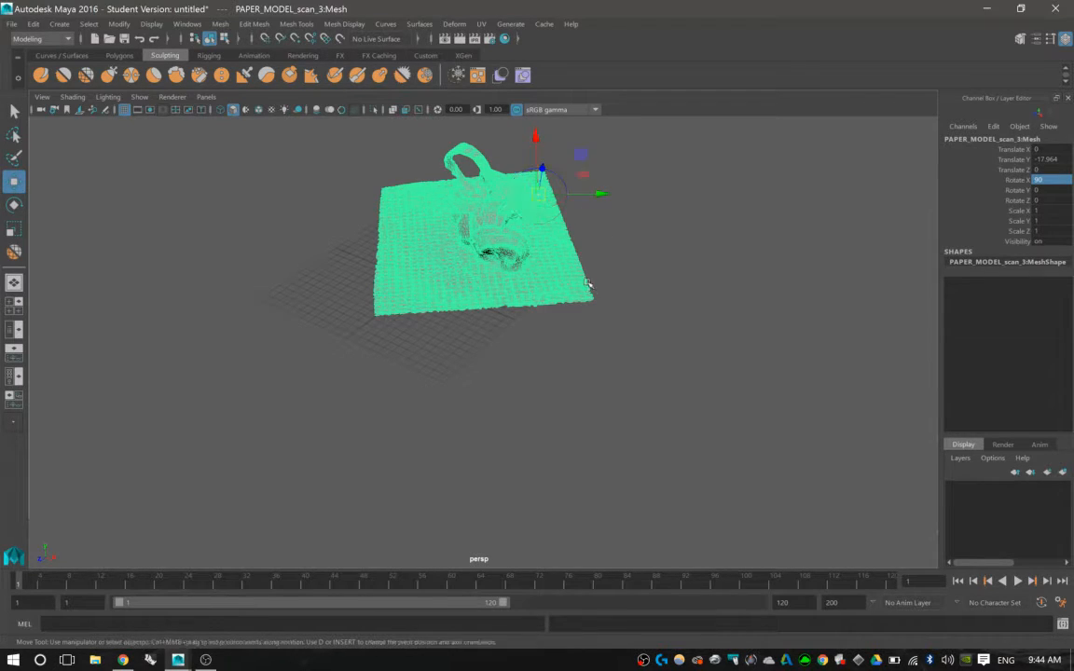
- Move the paper model over the grid to about X 7.6, Z 12.9, rotating it around its corner pivot to about -43 degrees in Y
left_click_drag(536, 168, 556, 190)
left_click_drag(460, 224, 420, 243, "alt")
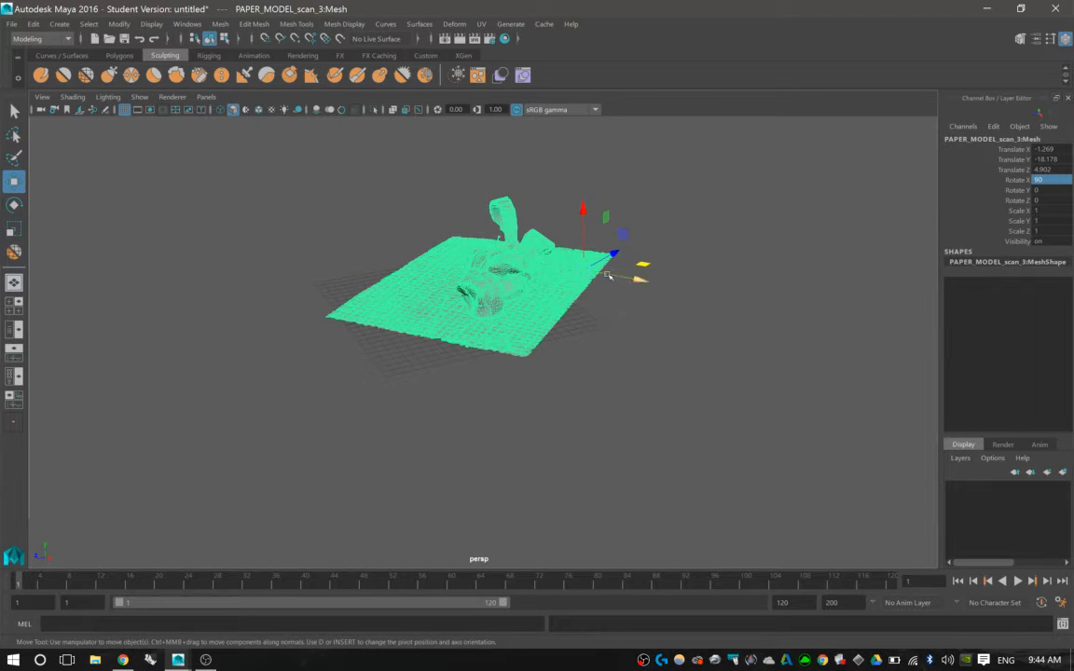
key("e")
left_click_drag(602, 285, 556, 294)
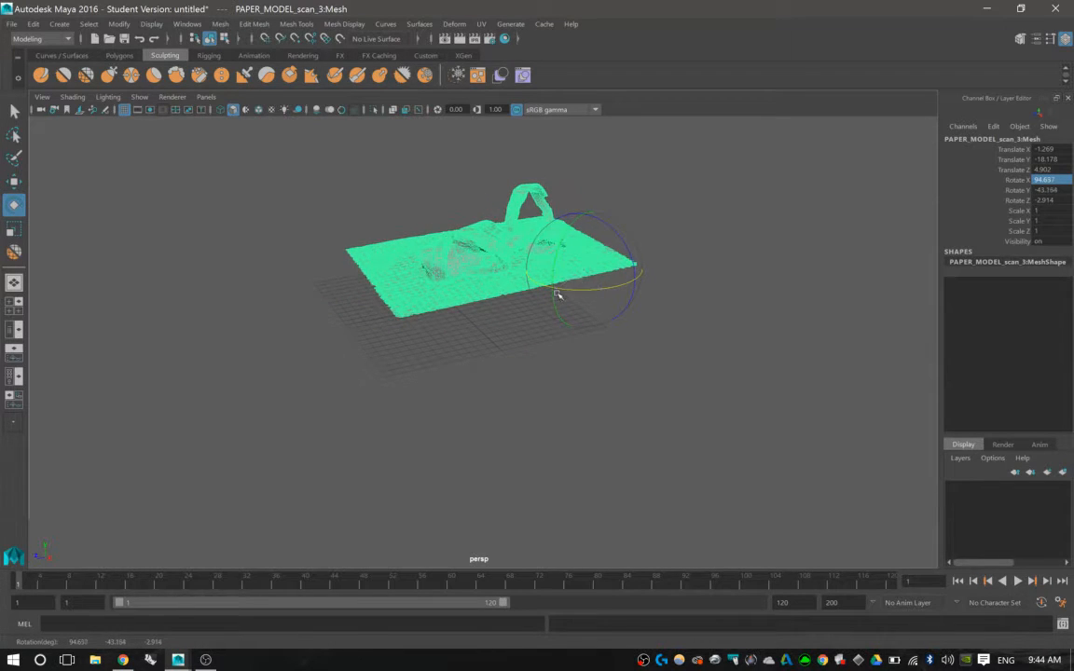
key("w")
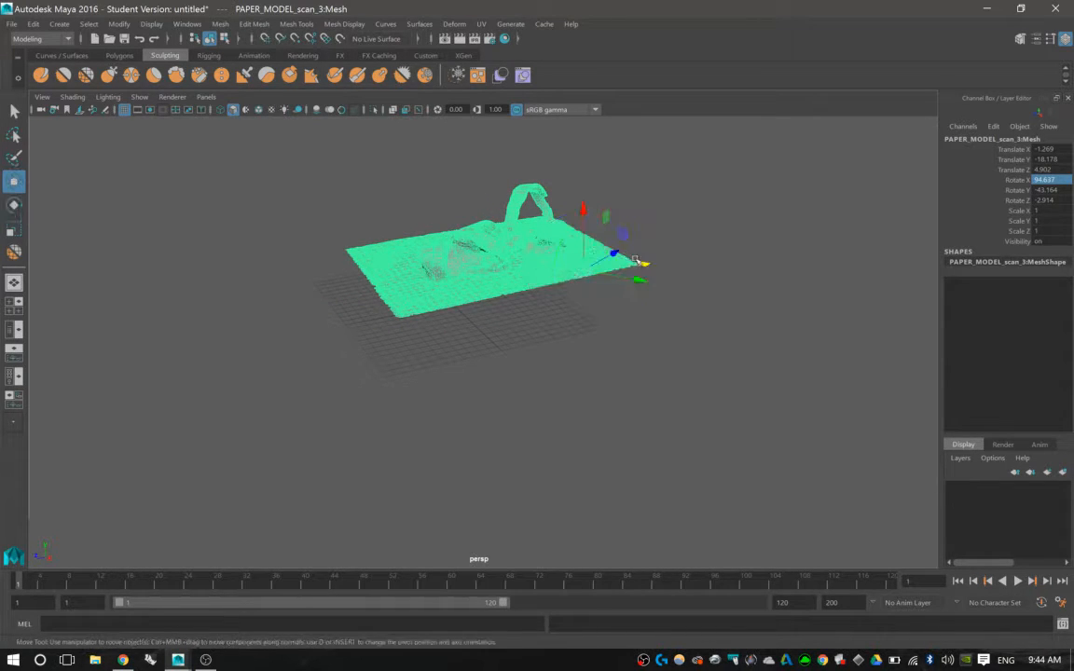
left_click_drag(640, 264, 617, 305)
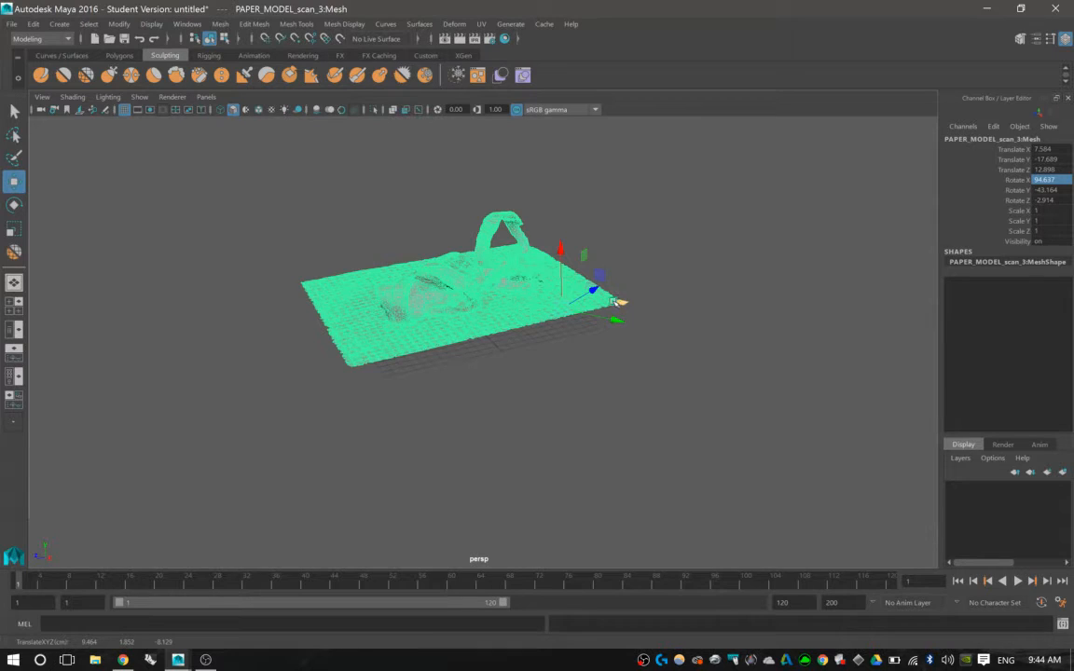
- Deselect the paper model and examine its shaded folded strips up close from several angles
left_click(639, 235)
left_click_drag(619, 230, 645, 252, "alt")
middle_click_drag(636, 302, 661, 267, "alt")
right_click_drag(622, 280, 645, 288, "alt")
mouse_move(645, 288)
left_mouse_down("alt")
mouse_move(582, 305)
mouse_move(705, 304)
mouse_move(628, 294)
mouse_move(648, 280)
mouse_move(659, 295)
mouse_move(589, 308)
left_mouse_up("alt")
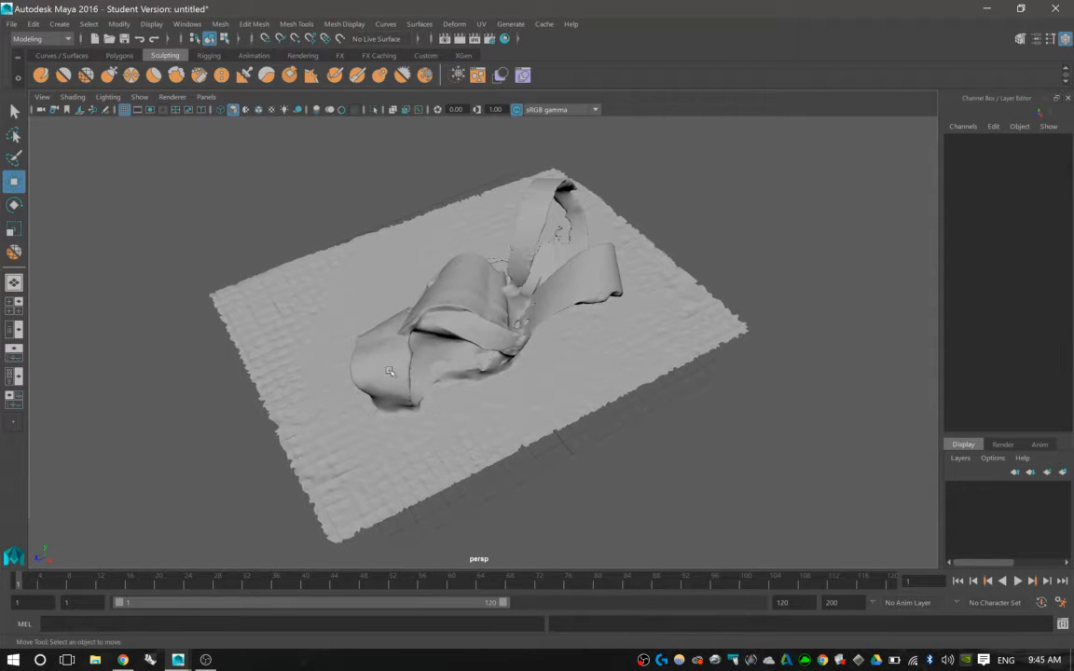
middle_click_drag(387, 314, 446, 340, "alt")
right_click_drag(446, 339, 530, 386, "alt")
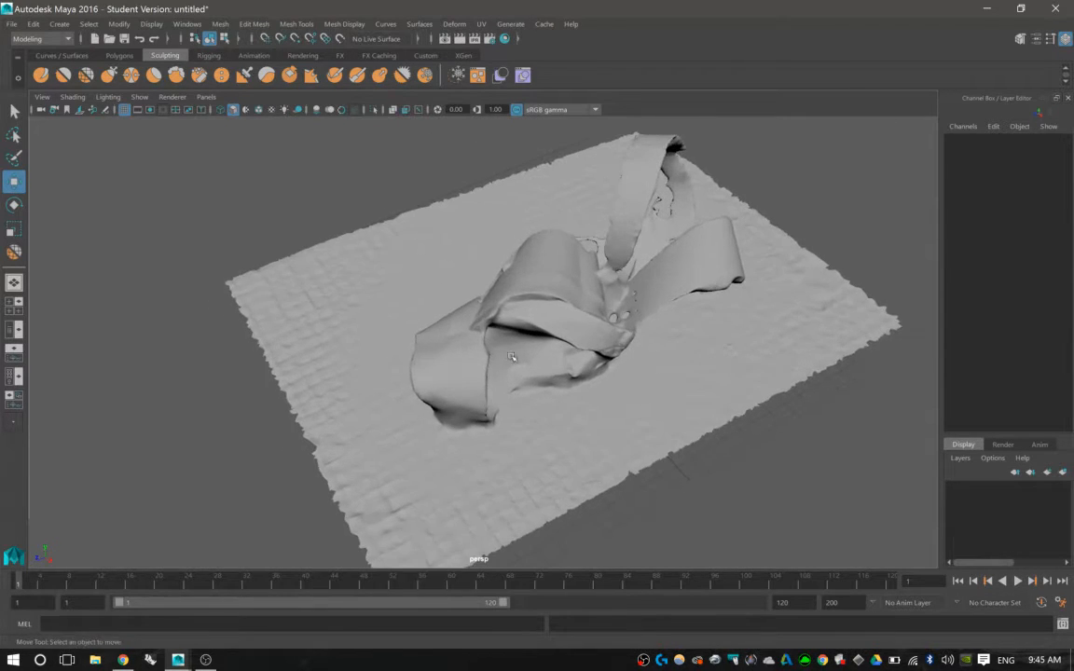
middle_click_drag(530, 386, 512, 332, "alt")
- Select the paper model mesh and hide it from the scene
left_click(549, 368)
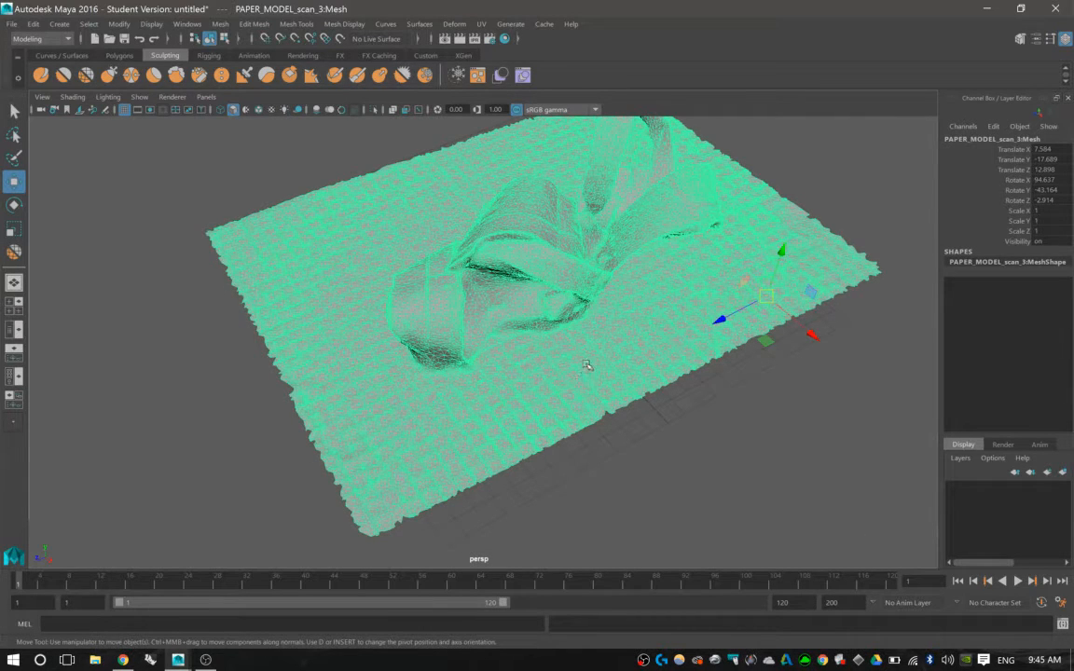
left_click_drag(558, 345, 550, 340, "alt")
left_click_drag(578, 336, 508, 317, "alt")
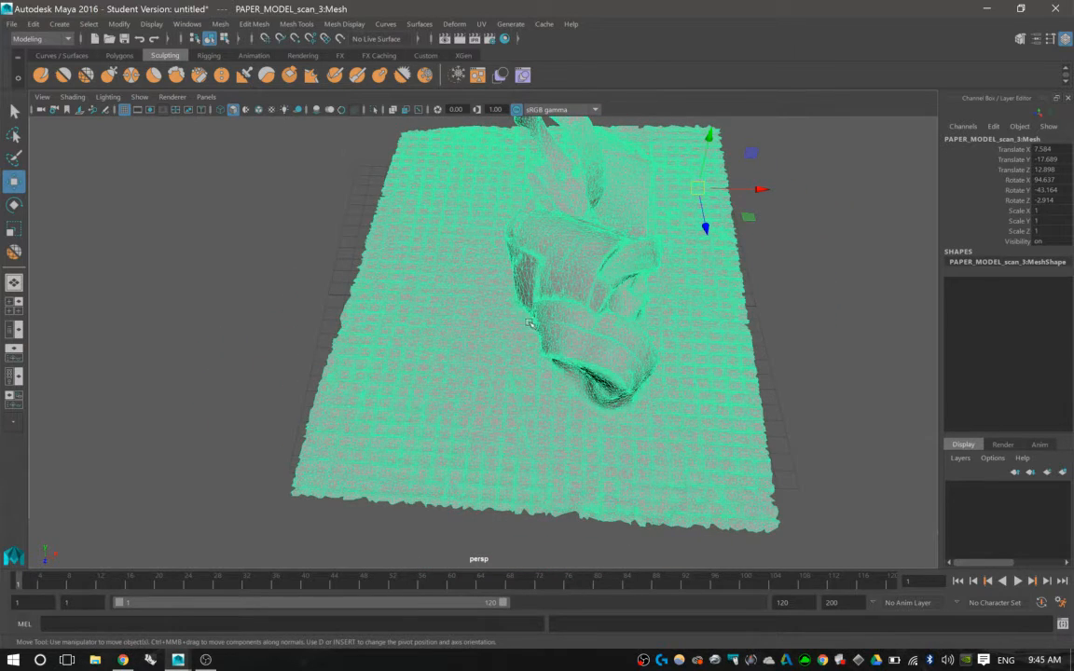
left_click_drag(457, 257, 563, 307, "alt")
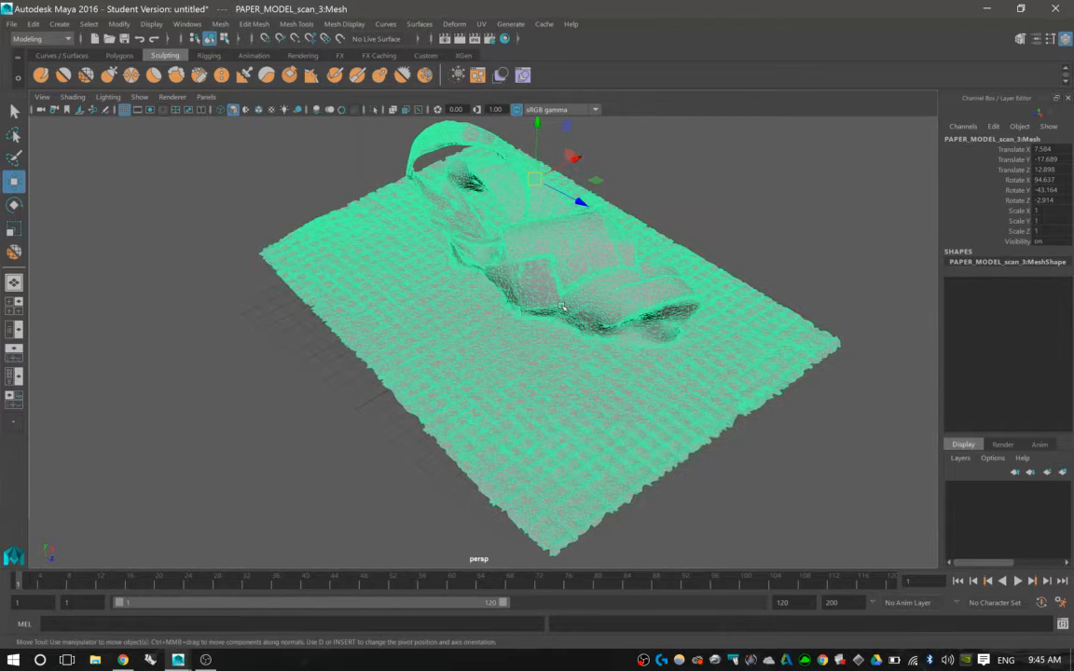
key("ctrl+h")
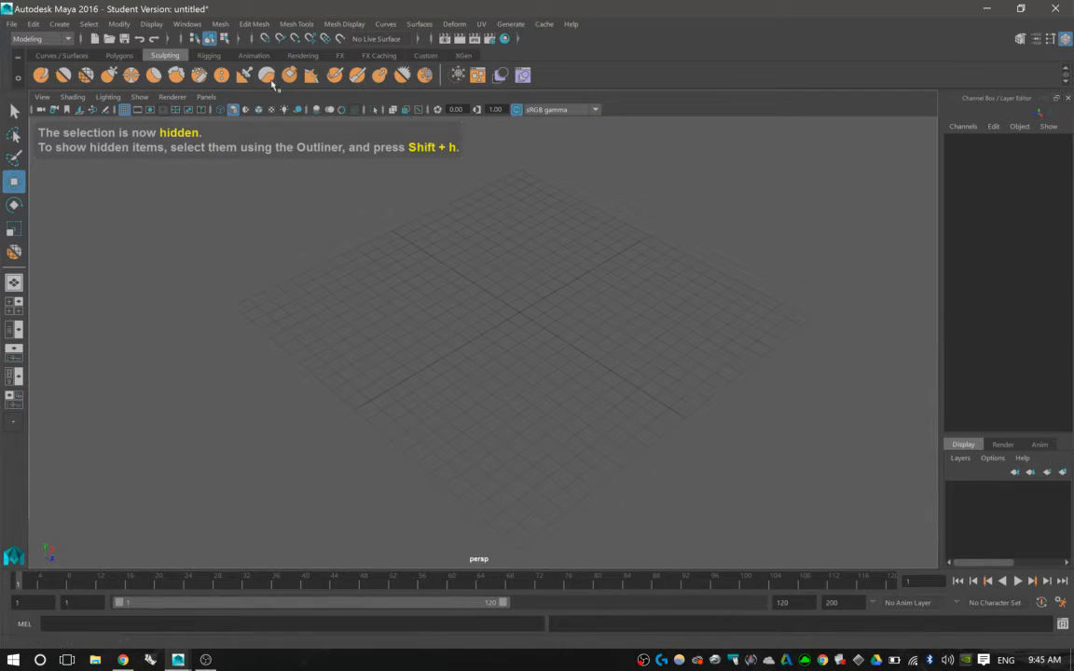
- Create a default polygon cube at the origin and delete it
left_click(120, 55)
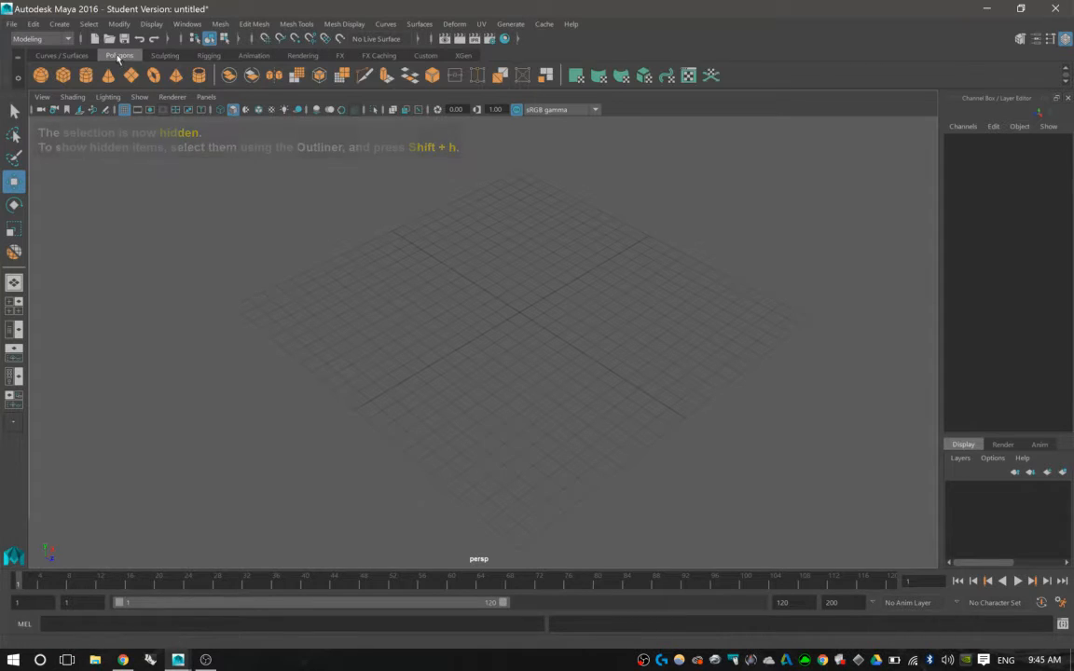
left_click(63, 75)
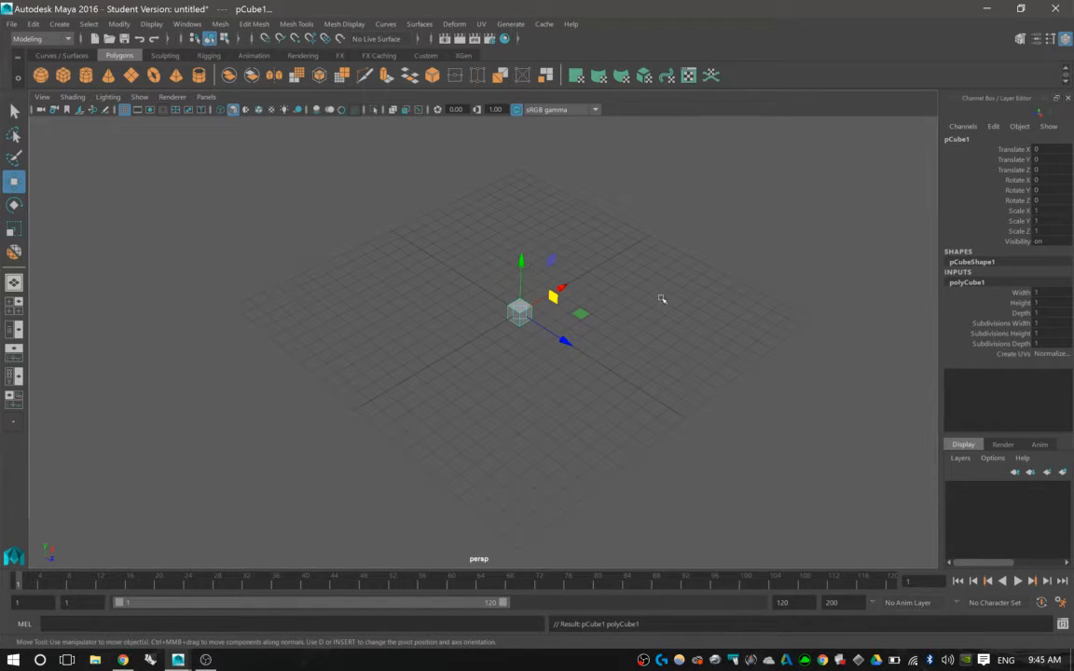
key("Delete")
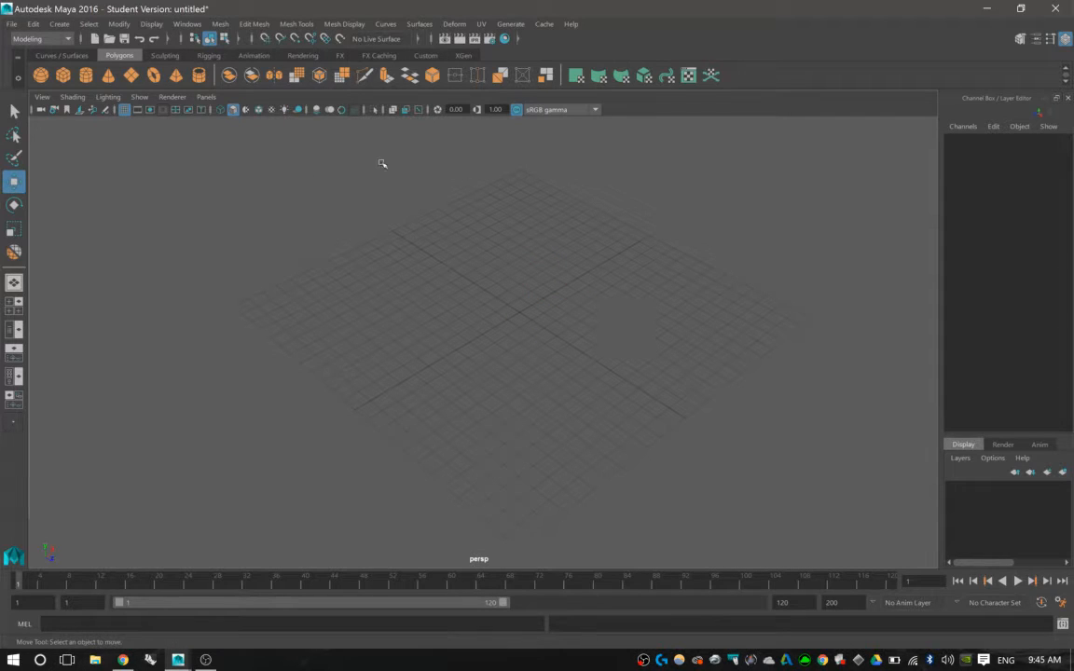
- Turn on Interactive Creation for polygon primitives
left_click(60, 24)
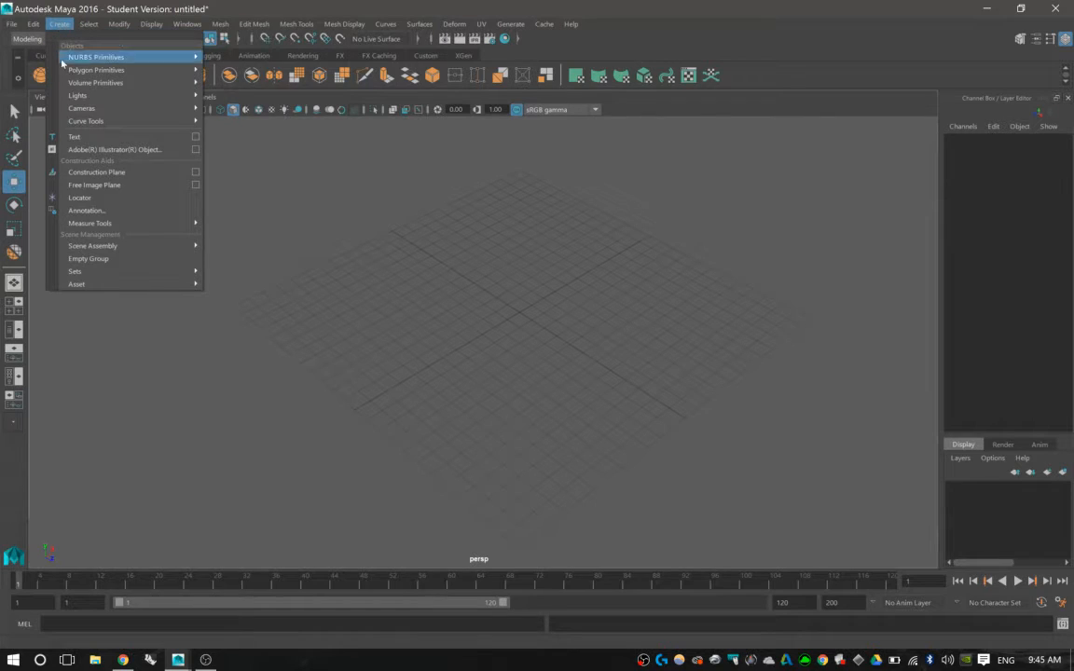
mouse_move(71, 72)
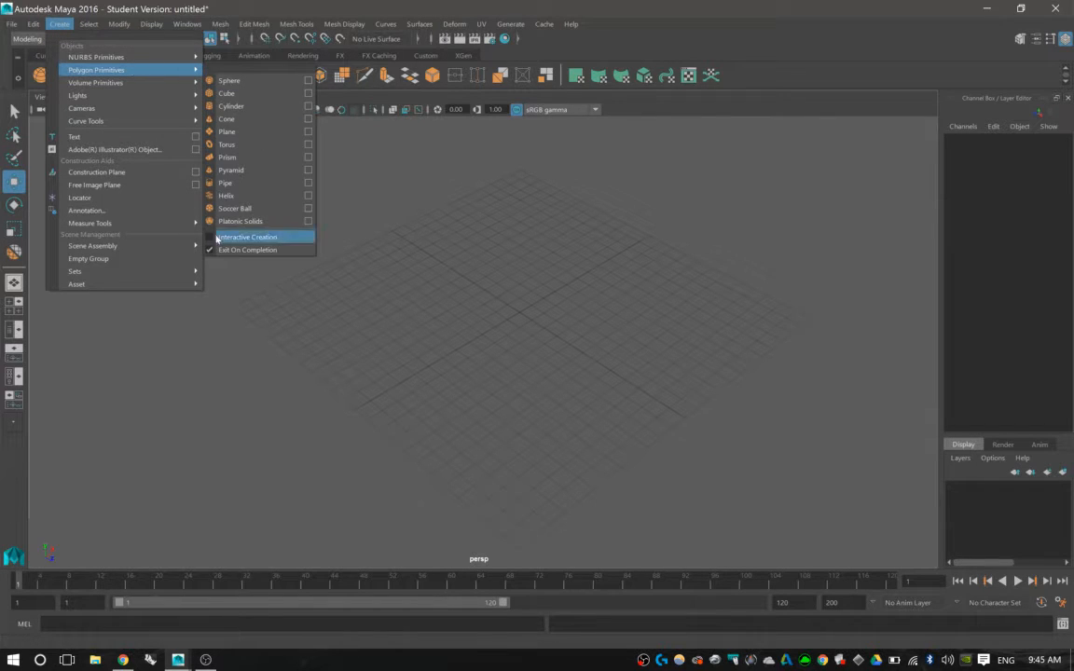
left_click(213, 239)
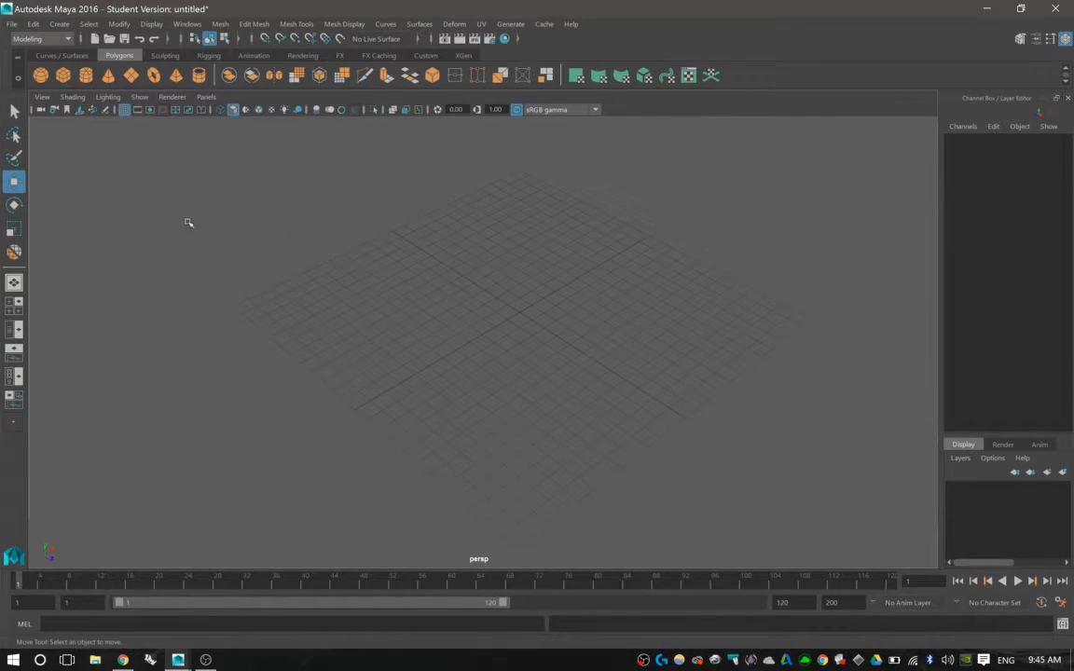
- Draw a polygon cube interactively on the grid, about 14 wide, 11.9 deep and 6 high
left_click(63, 74)
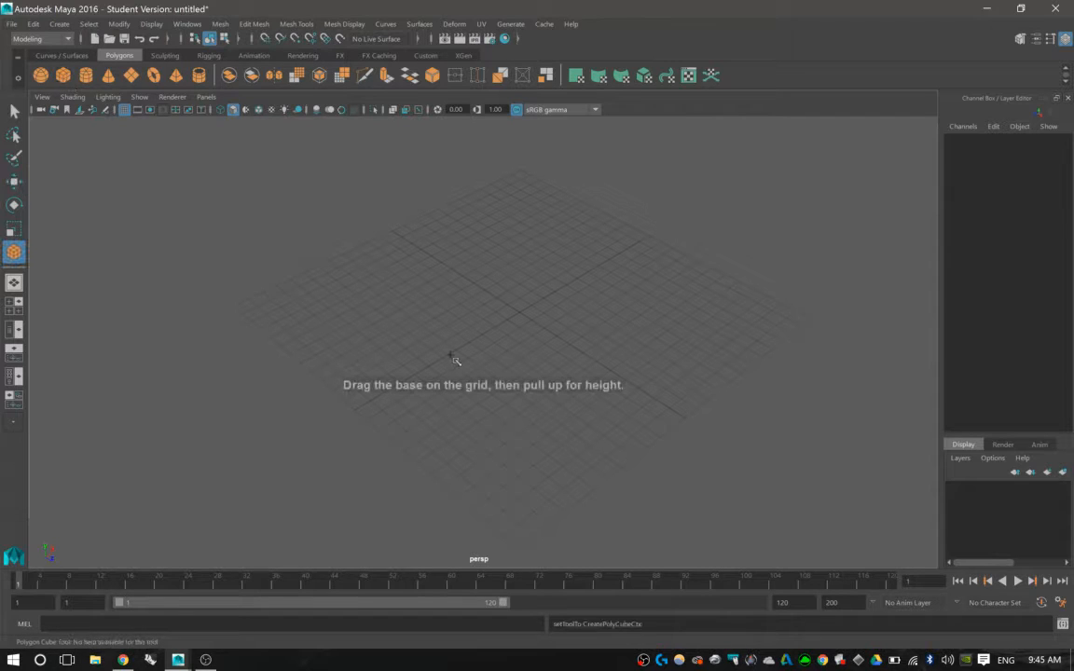
left_click_drag(412, 308, 712, 299)
left_click_drag(588, 309, 574, 210)
middle_click_drag(678, 198, 651, 234, "alt")
left_click_drag(652, 234, 621, 233, "alt")
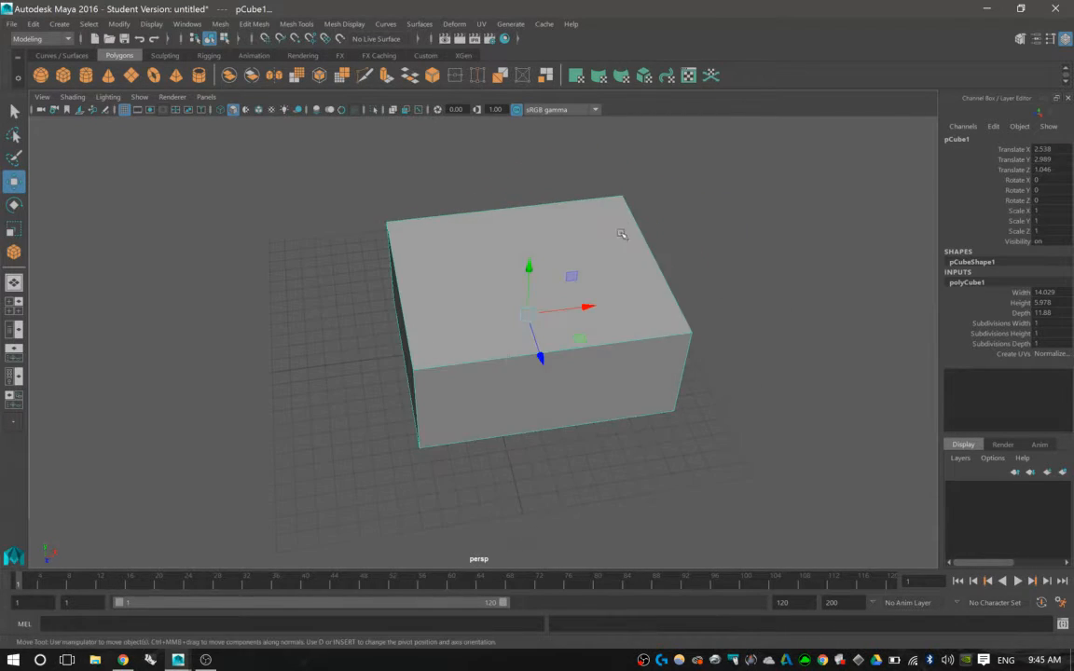
- Slide the box across the ground plane to about X 0.38, Z -1.12
left_click_drag(690, 206, 602, 235, "alt")
middle_click_drag(620, 244, 630, 295, "alt")
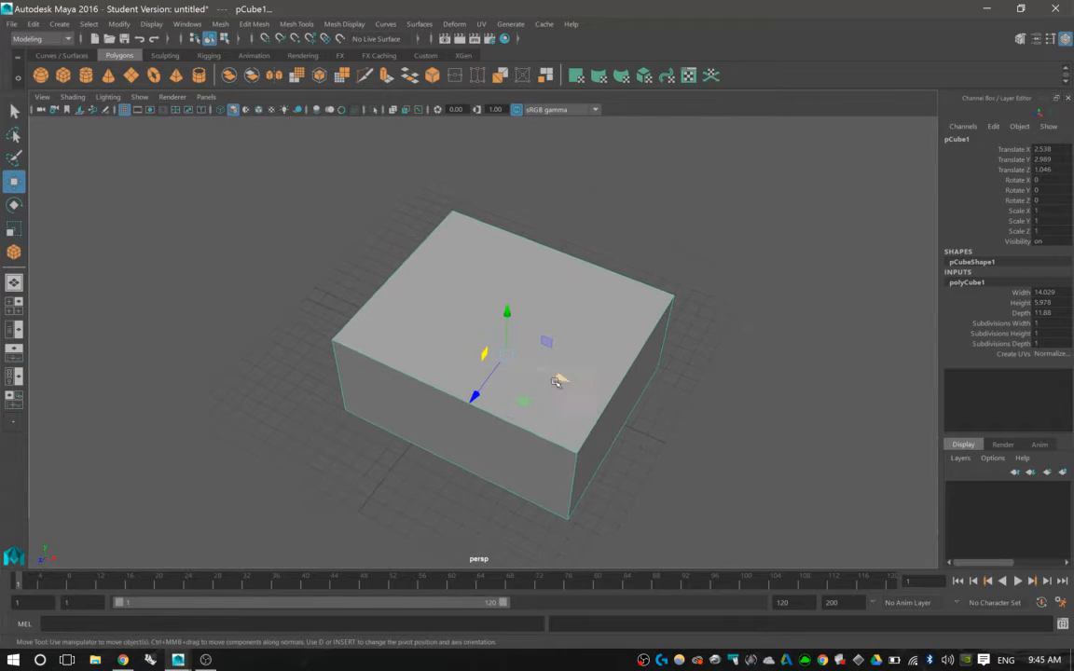
left_click_drag(524, 402, 508, 360)
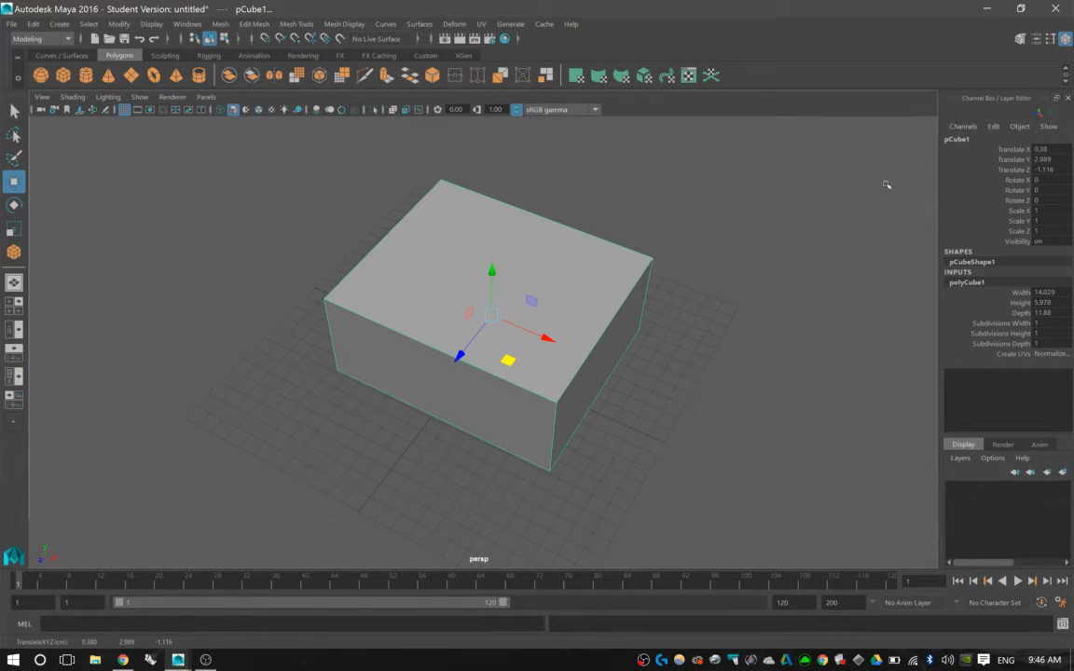
- Set the box's width, height and depth subdivisions to 2 each
double_click(1037, 322)
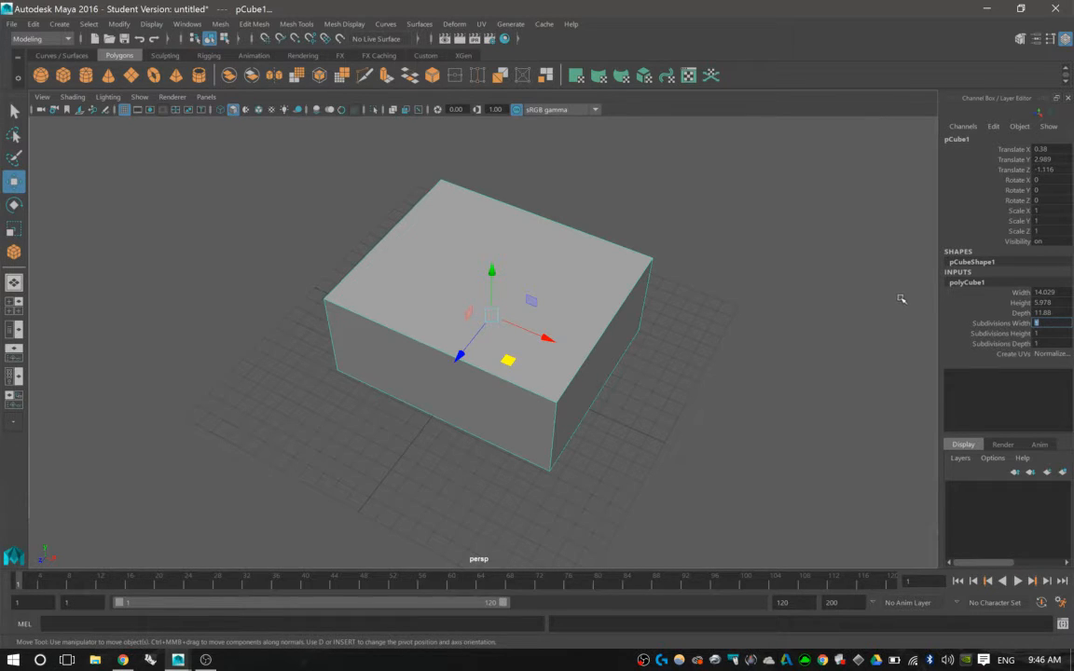
type("2")
key("Tab")
type("2")
key("Tab")
type("2")
key("Tab")
left_click_drag(547, 244, 674, 300, "alt")
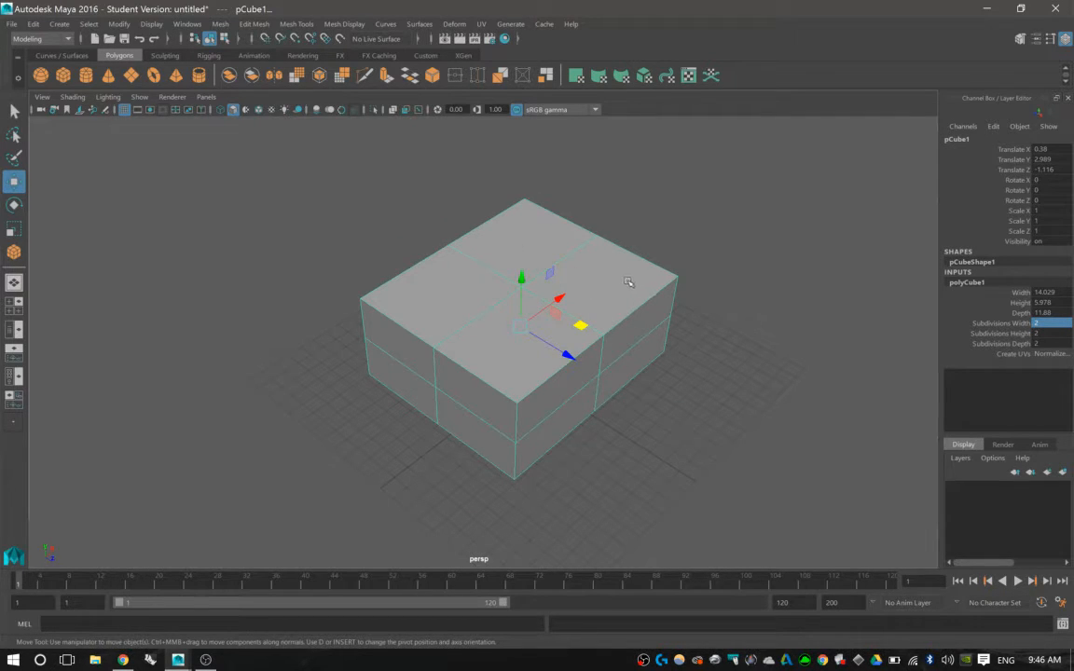
- In face mode, select one corner face on the box's top and move it upward, inward and back down to deform the box
key("q")
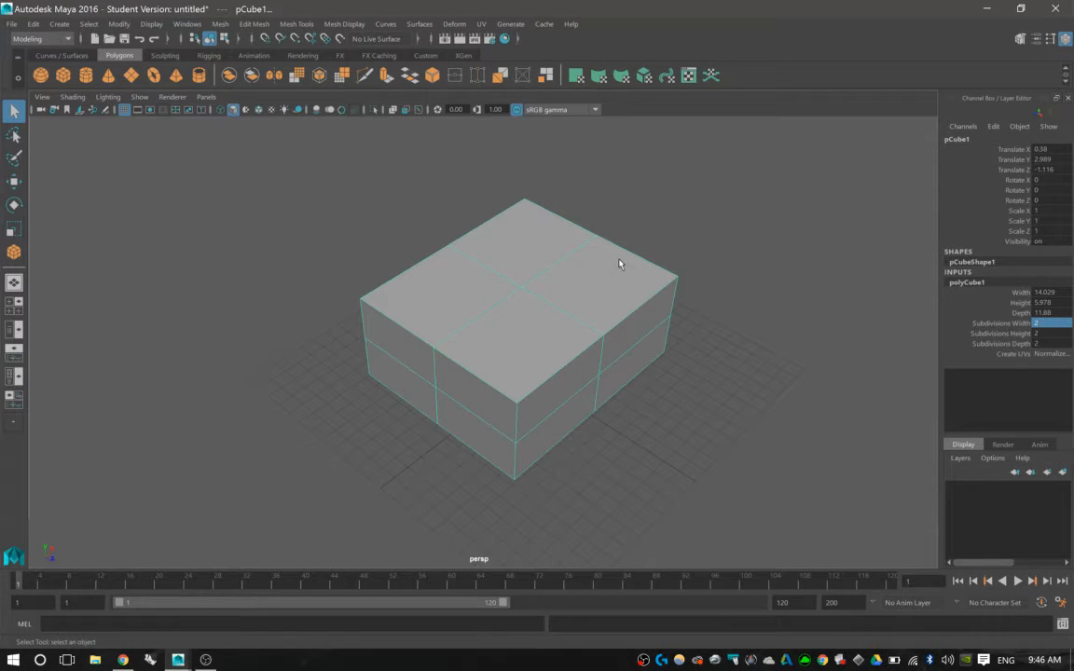
right_click(577, 294)
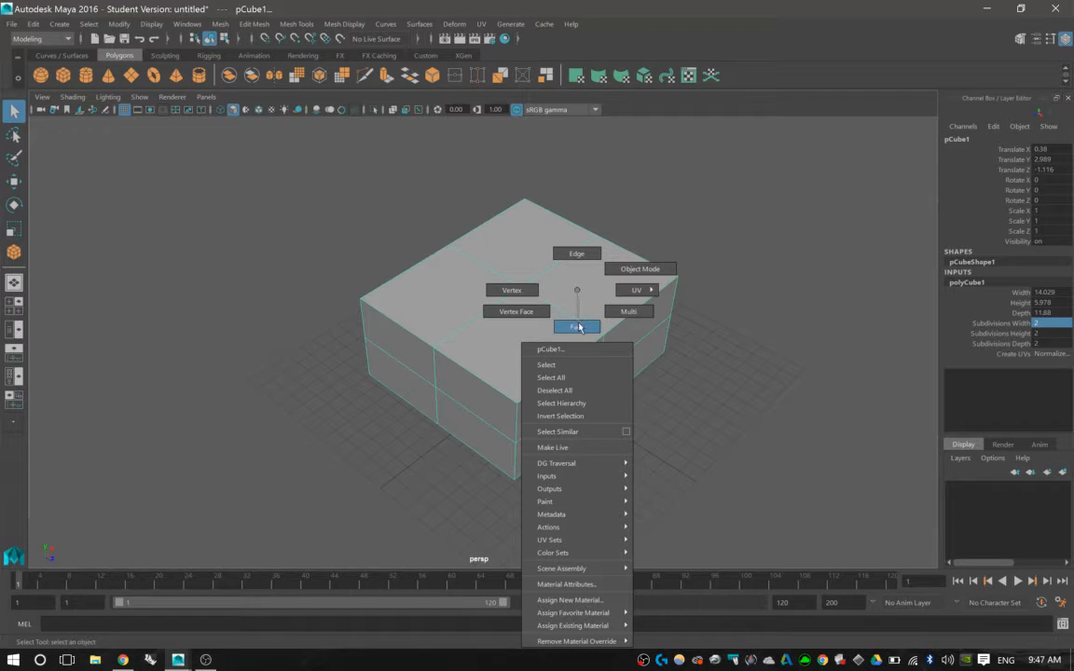
right_click_drag(577, 326, 579, 326)
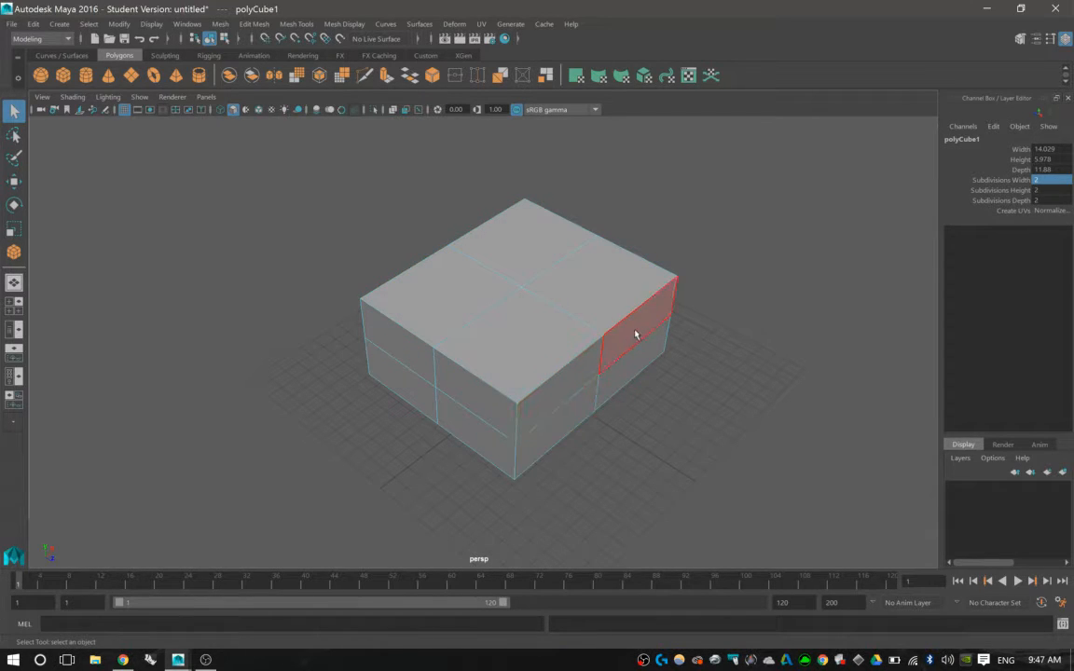
left_click(607, 287)
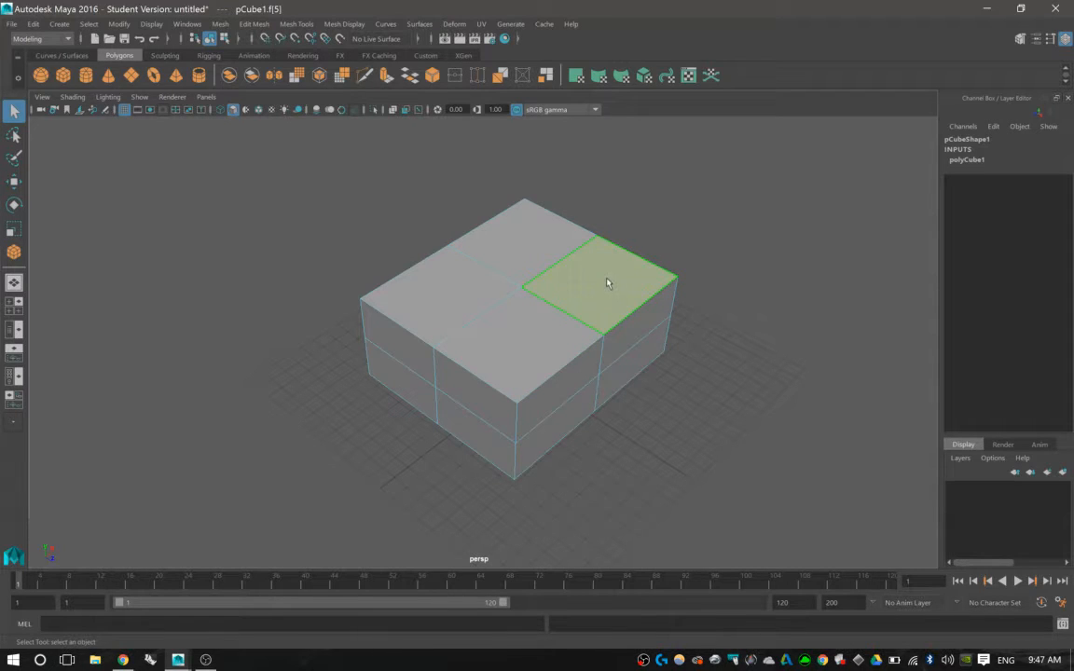
key("w")
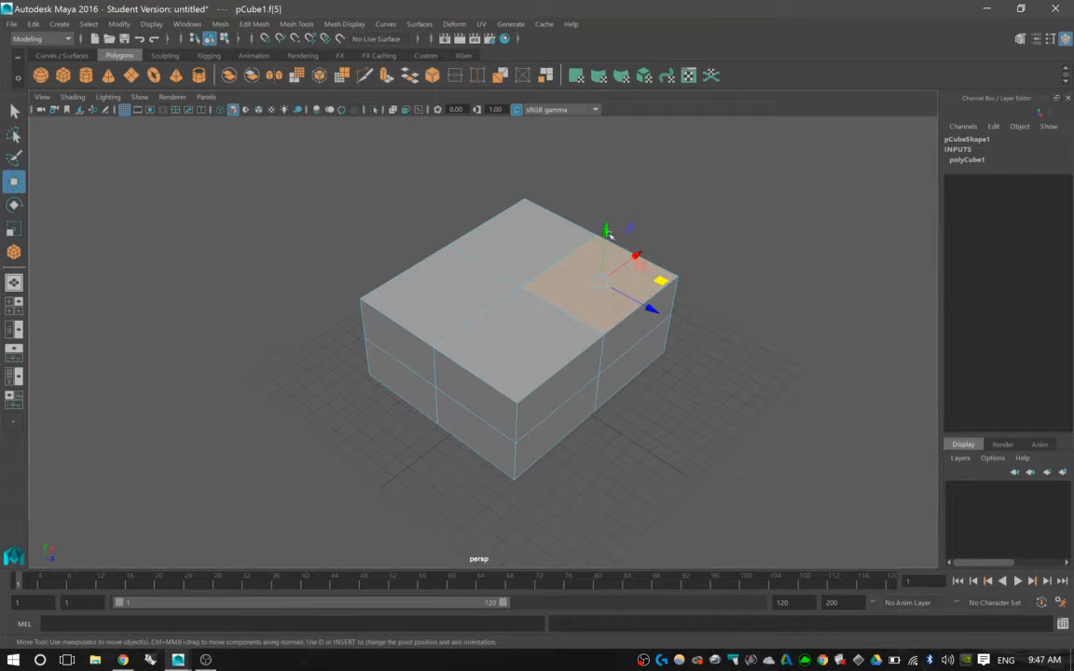
mouse_move(629, 228)
left_mouse_down()
mouse_move(624, 176)
mouse_move(643, 184)
mouse_move(591, 202)
mouse_move(595, 242)
mouse_move(607, 244)
mouse_move(597, 232)
mouse_move(626, 211)
left_mouse_up()
middle_click_drag(630, 214, 592, 228, "alt")
left_click_drag(591, 228, 523, 224, "alt")
left_click_drag(457, 300, 578, 324, "alt")
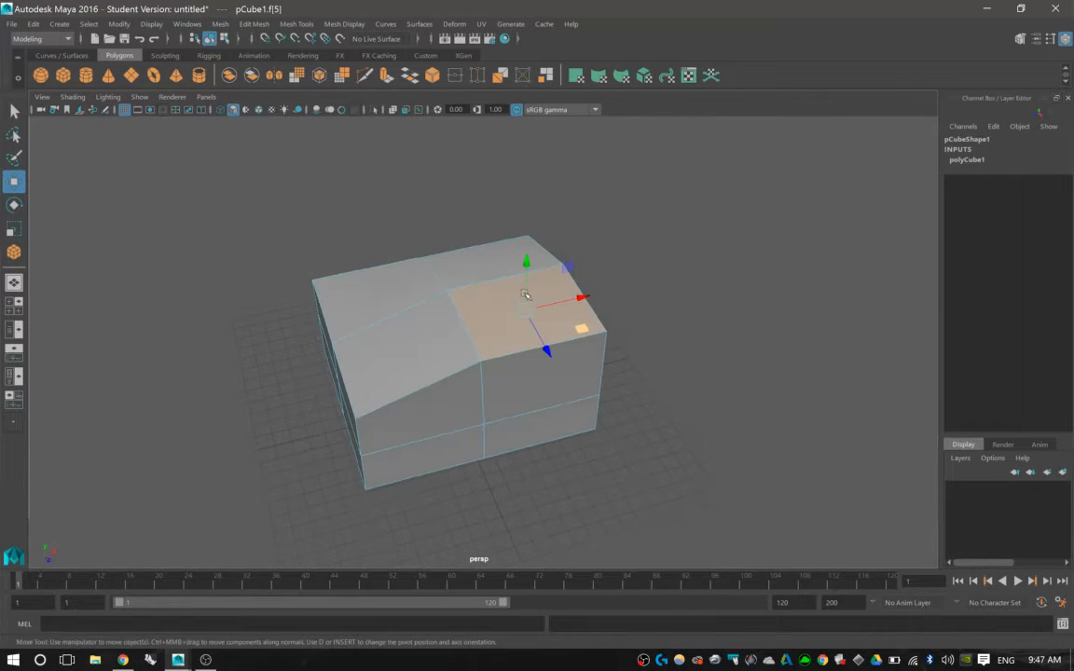
middle_click_drag(580, 328, 551, 312)
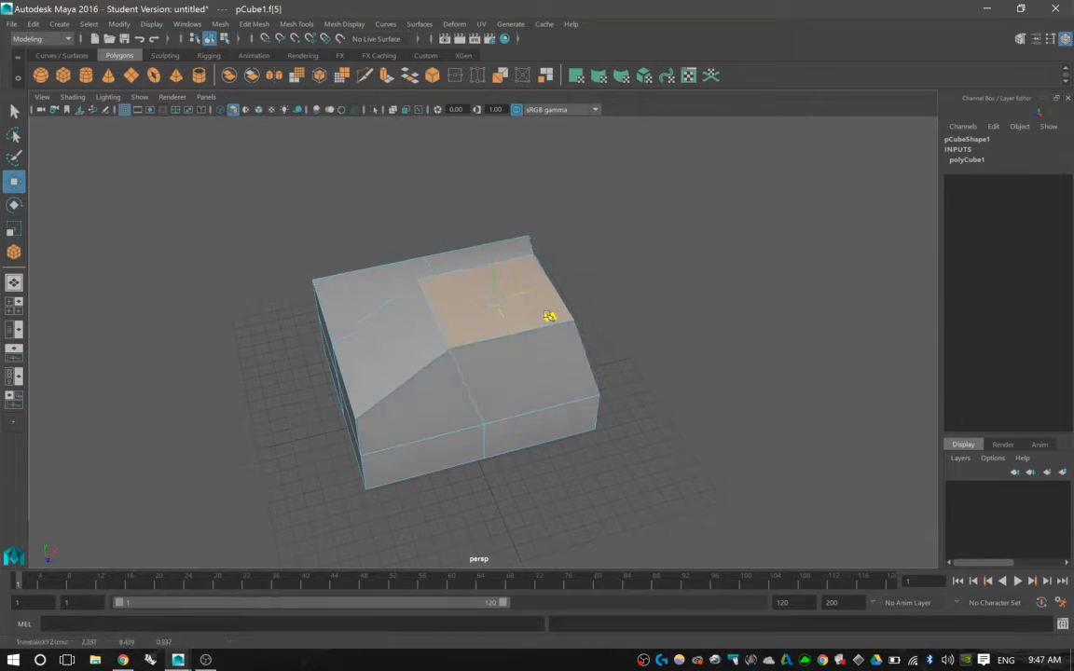
left_click_drag(494, 244, 491, 284)
- In vertex mode, pull the box's back top corner vertex upward and shift a vertex on the adjoining side inward
right_click_drag(492, 284, 491, 244)
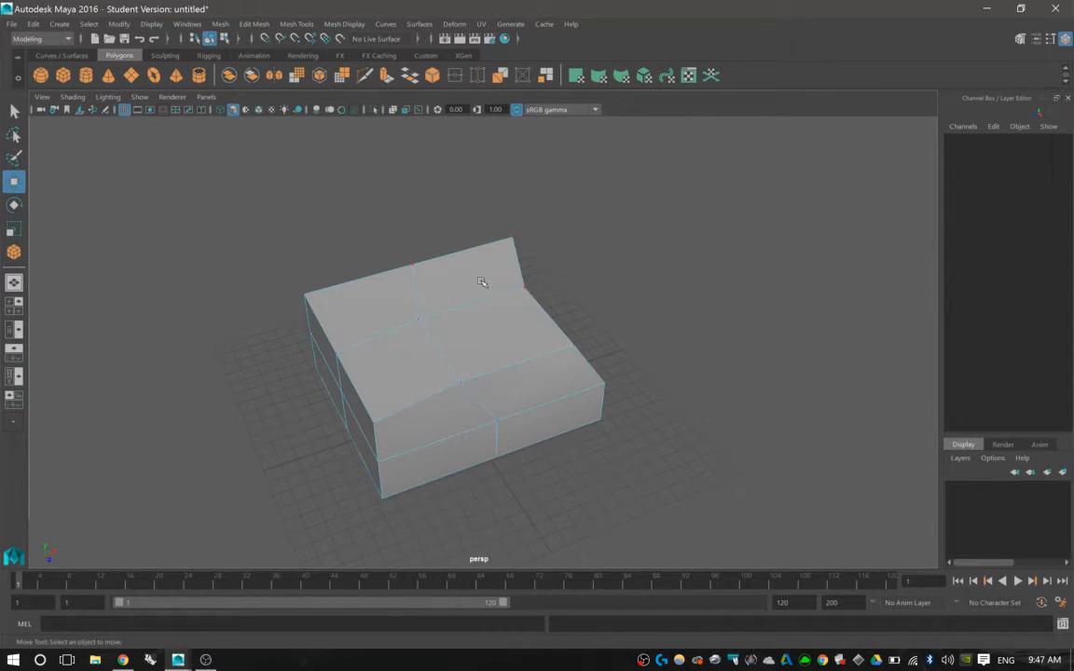
left_click(512, 235)
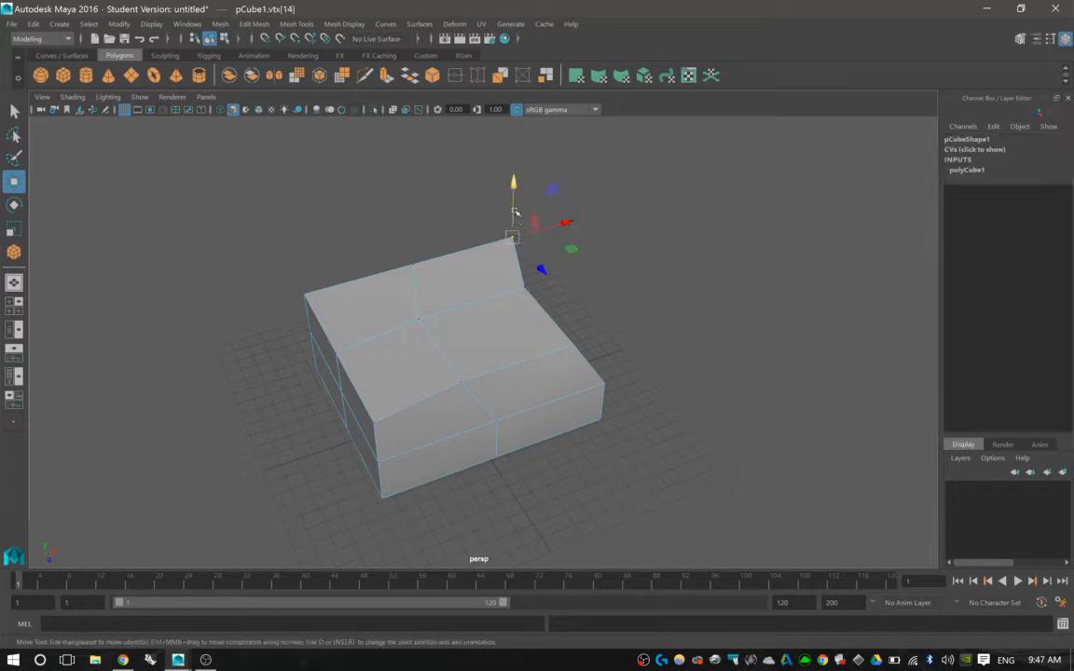
left_click_drag(512, 191, 465, 191)
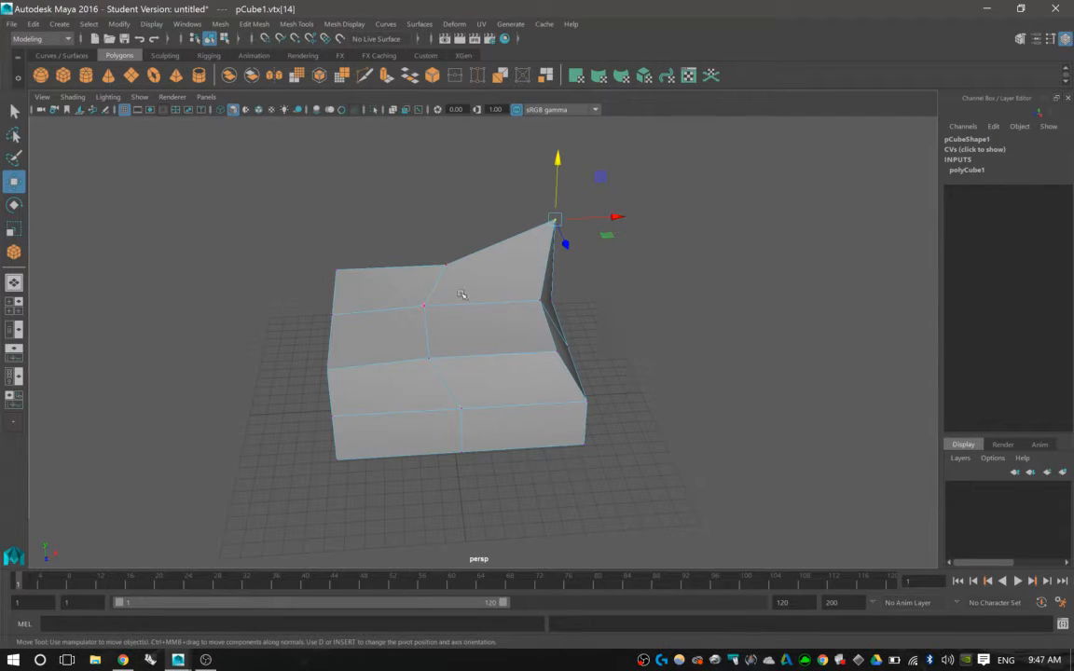
left_click(557, 353)
left_click_drag(606, 371, 554, 336)
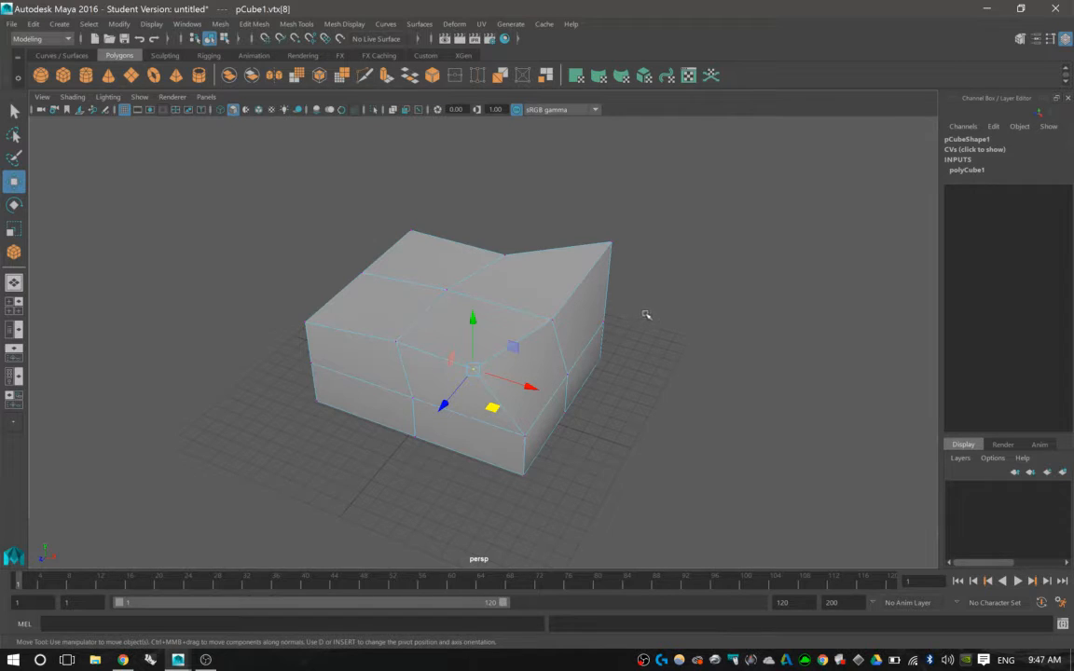
- Return the box to object mode and compare its smooth mesh preview with the unsmoothed display from several angles
right_click_drag(554, 302, 582, 271)
left_click(533, 288)
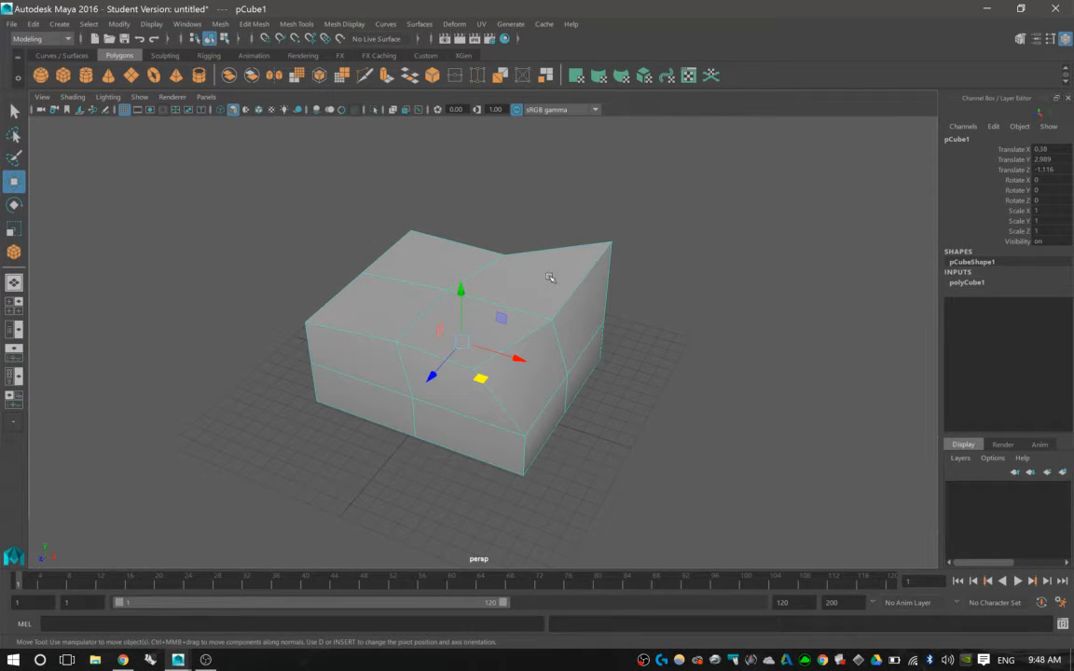
key("3")
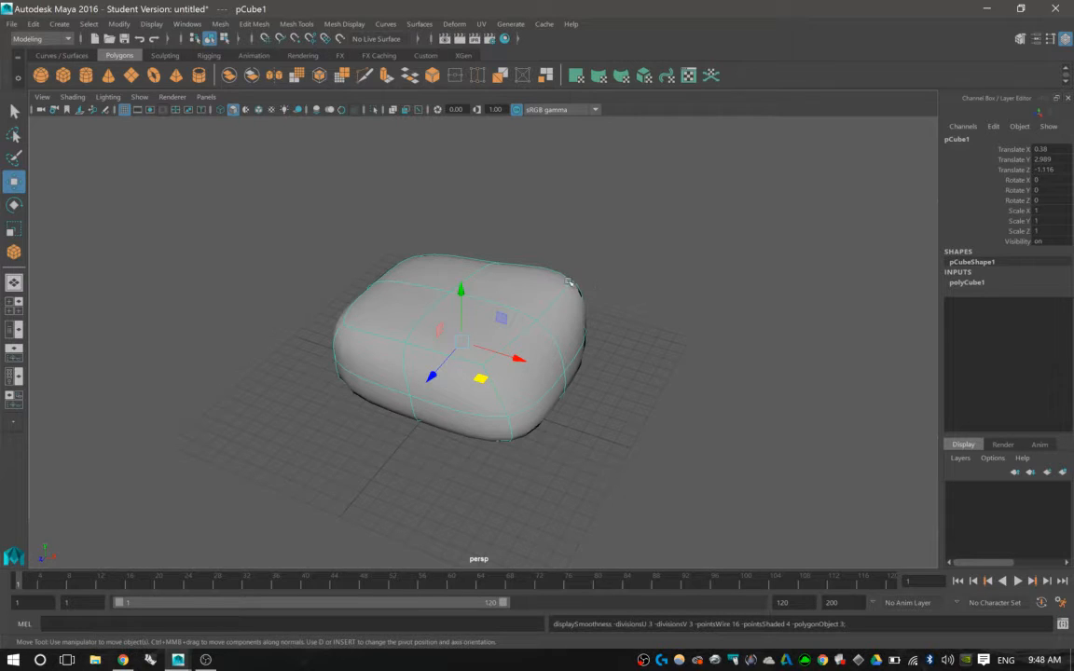
left_click_drag(568, 277, 553, 312, "alt")
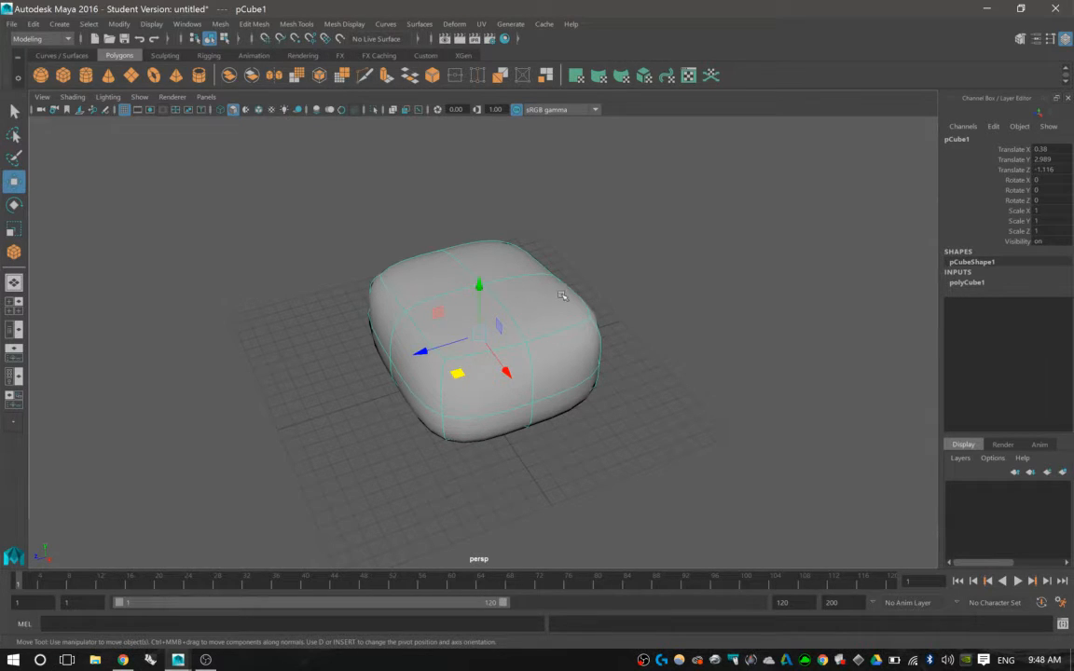
key("1")
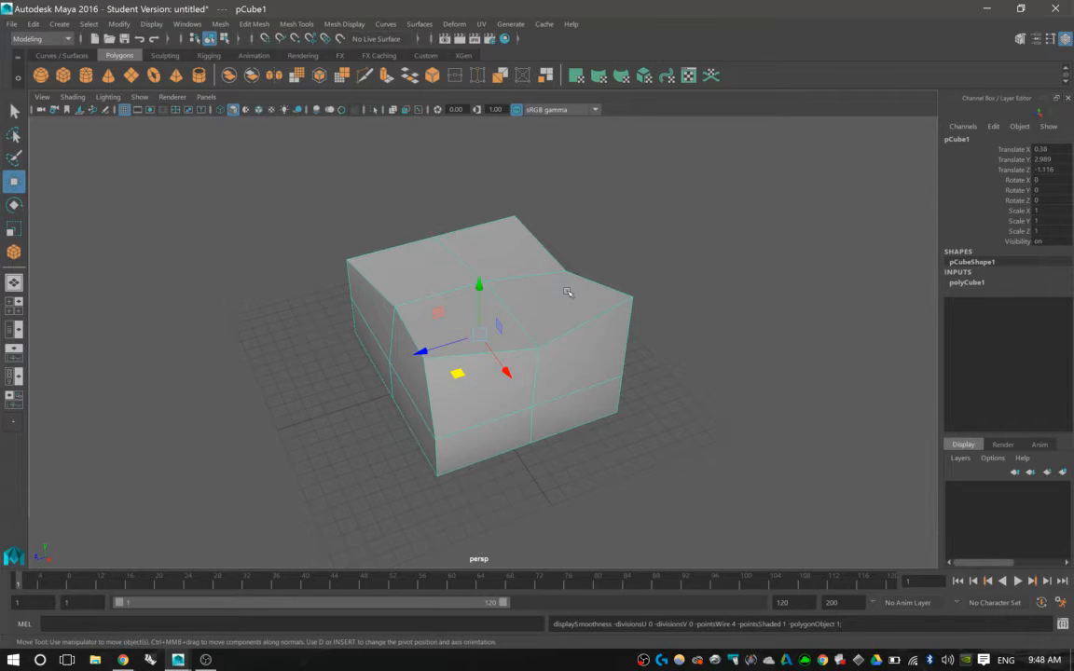
key("3")
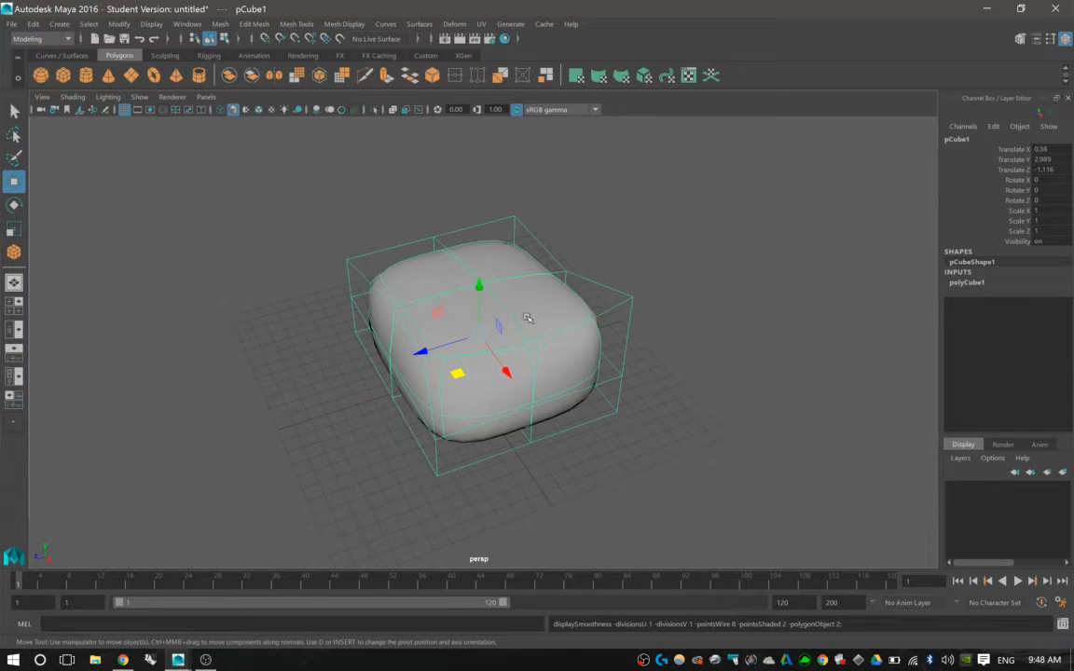
left_click_drag(469, 280, 494, 312, "alt")
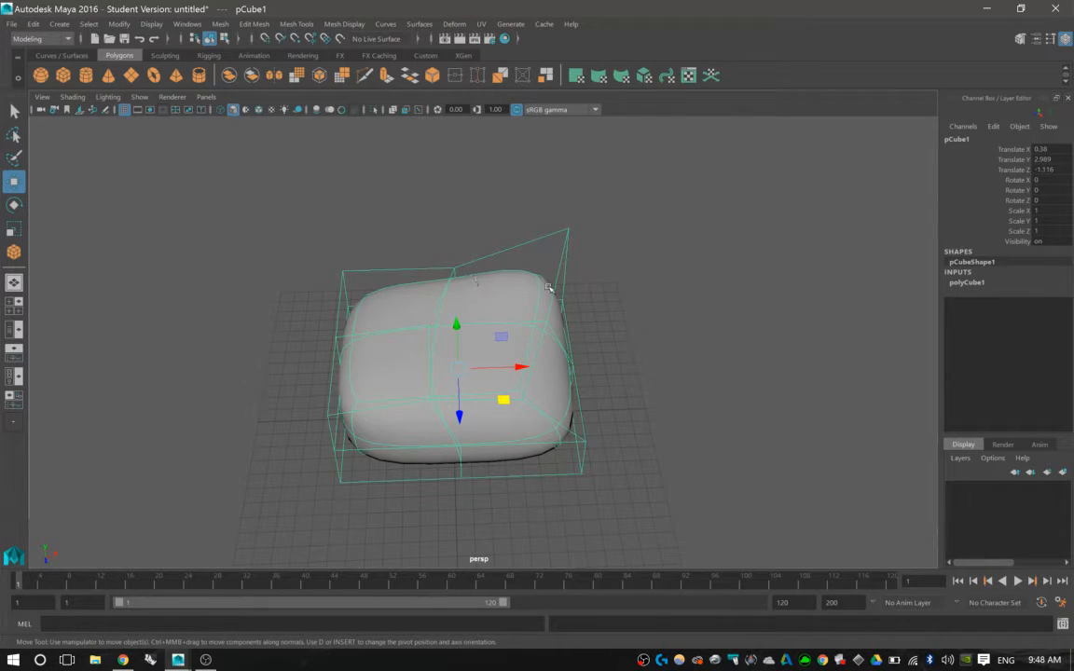
key("1")
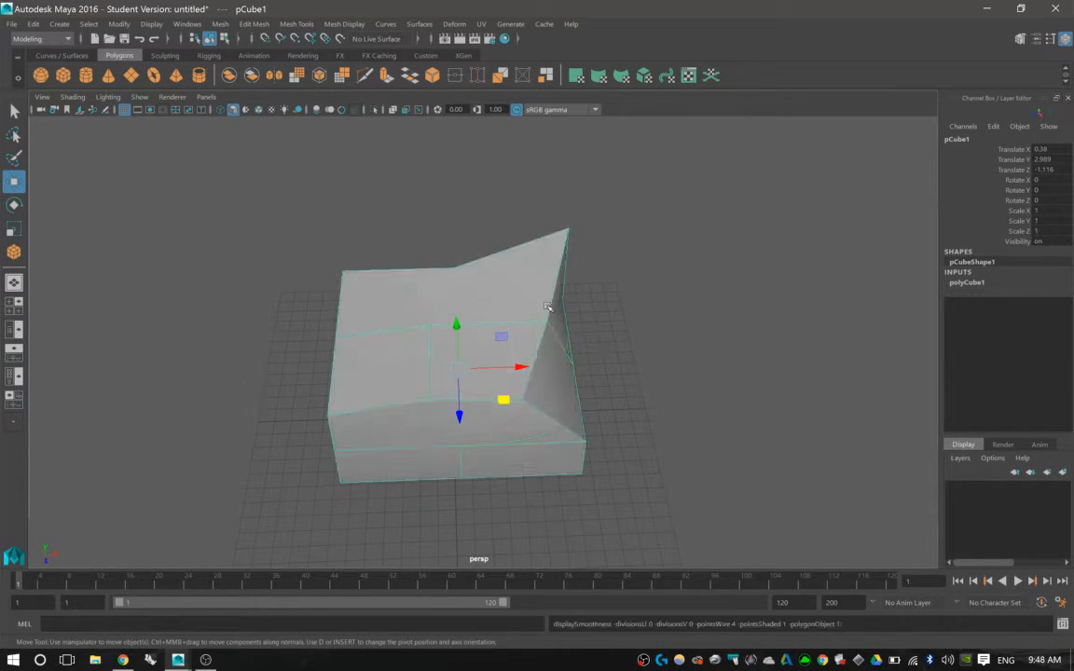
mouse_move(537, 303)
left_mouse_down("alt")
mouse_move(537, 277)
mouse_move(537, 316)
mouse_move(528, 283)
left_mouse_up("alt")
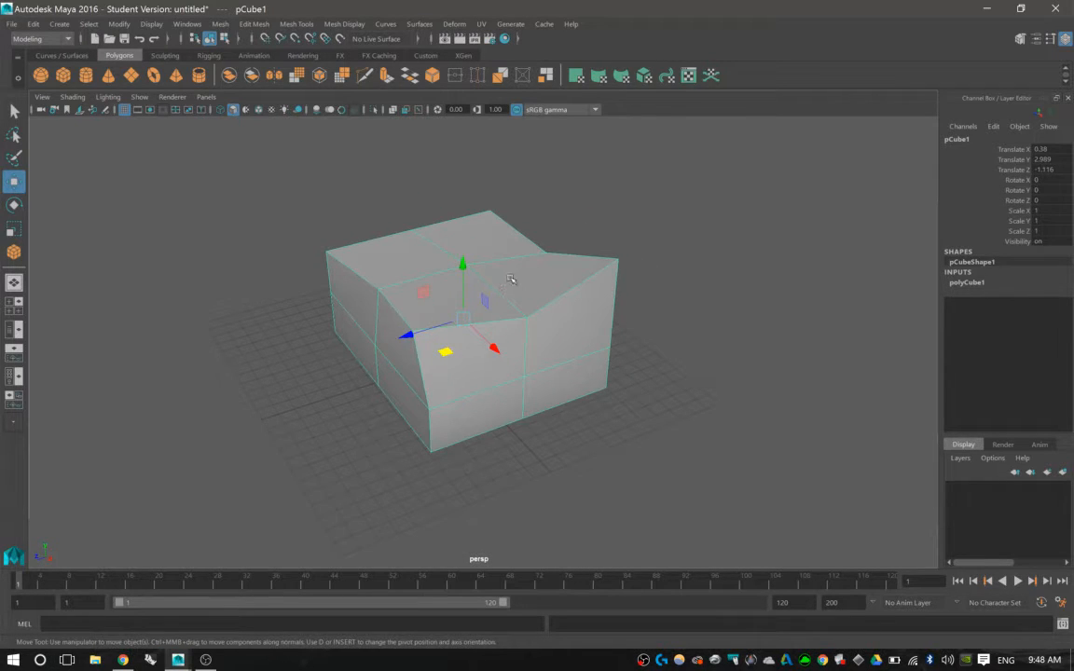
left_click_drag(549, 269, 507, 273, "alt")
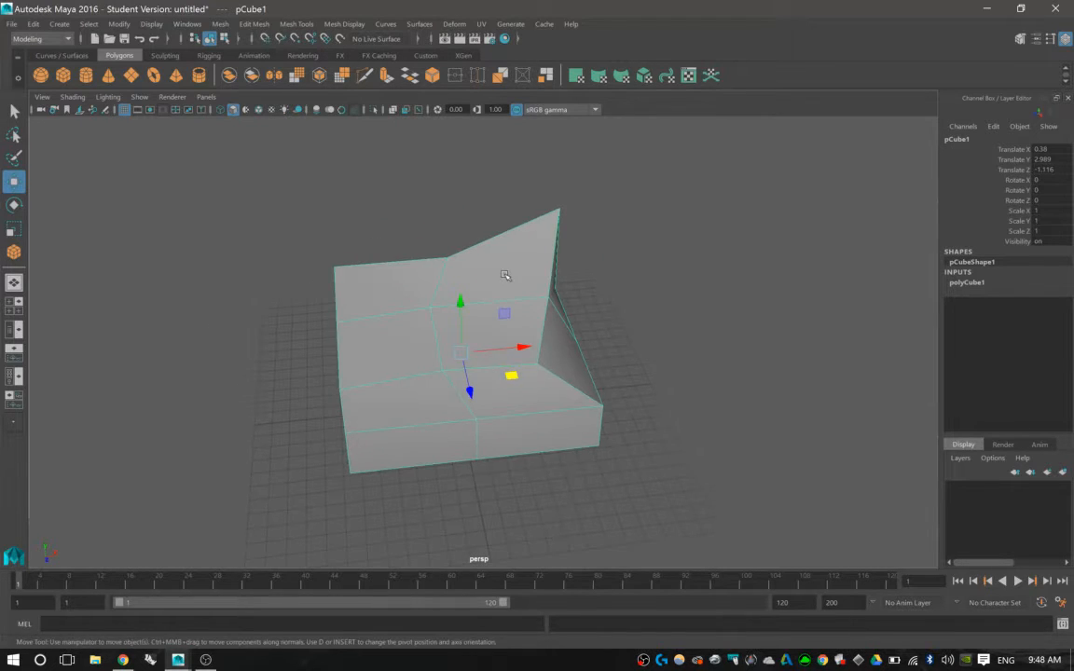
- Delete the deformed box and show all hidden objects to bring back the scanned paper model
key("Delete")
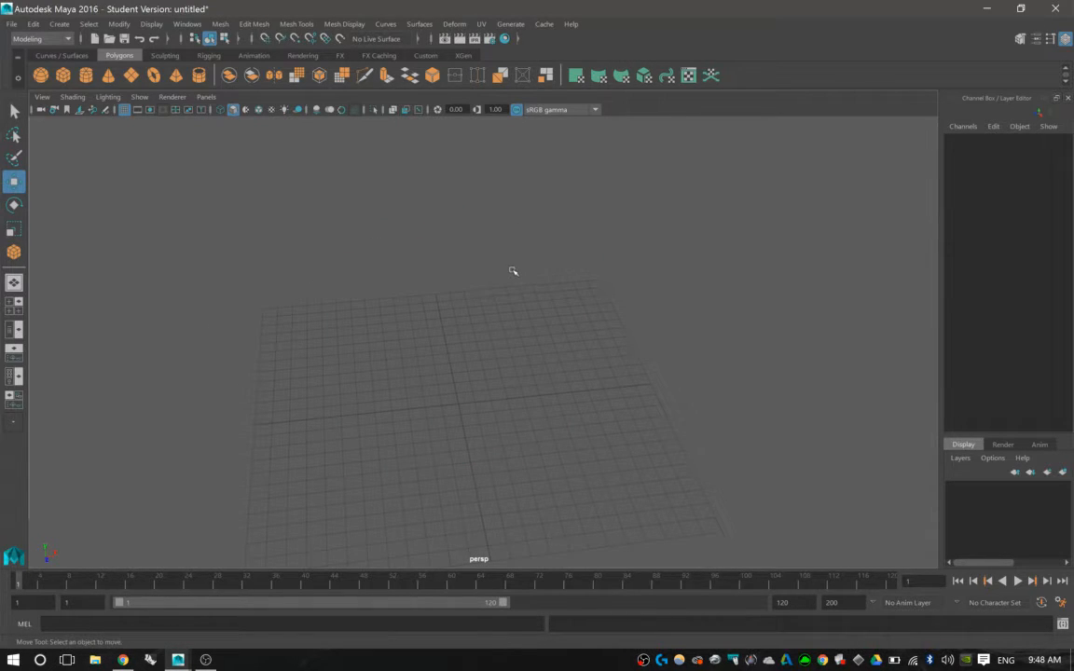
left_click(153, 28)
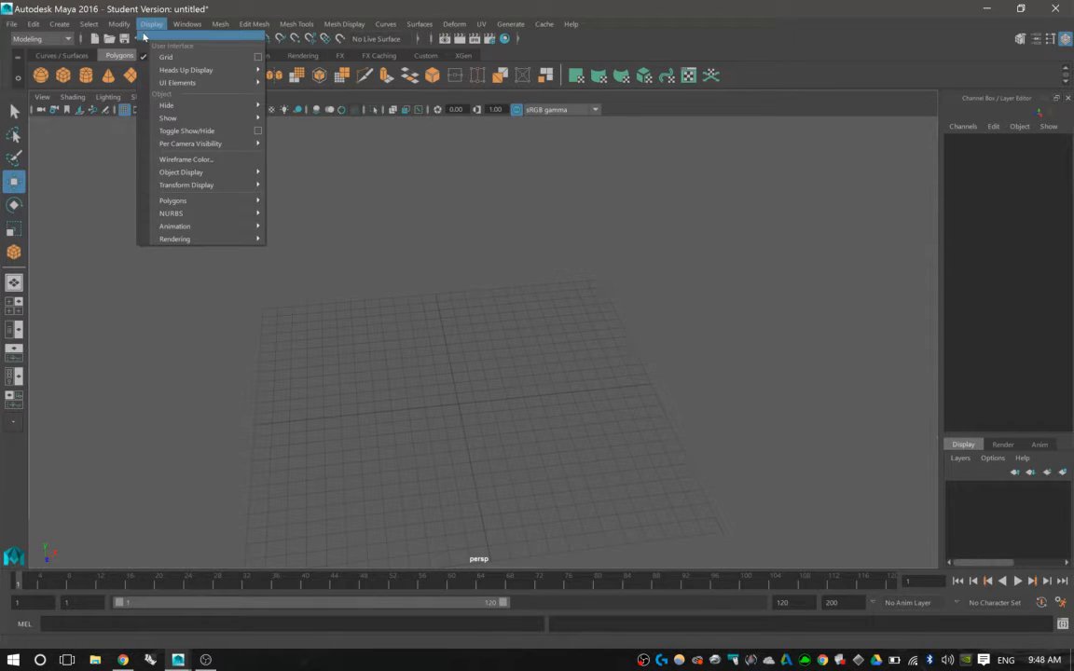
mouse_move(172, 118)
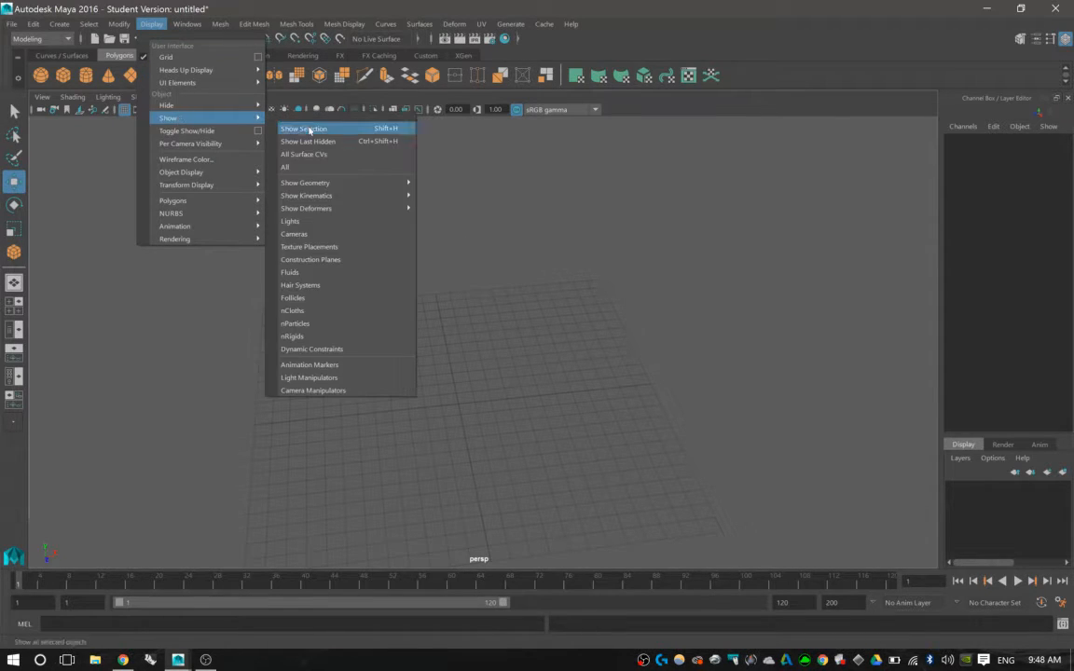
left_click(380, 169)
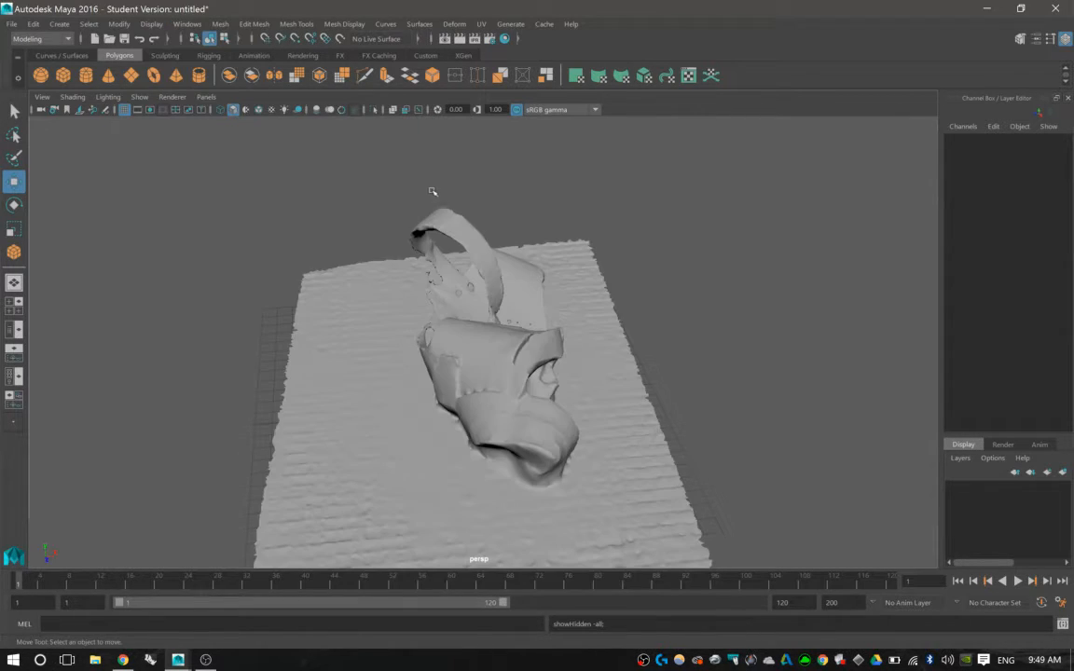
left_click_drag(414, 209, 589, 207, "alt")
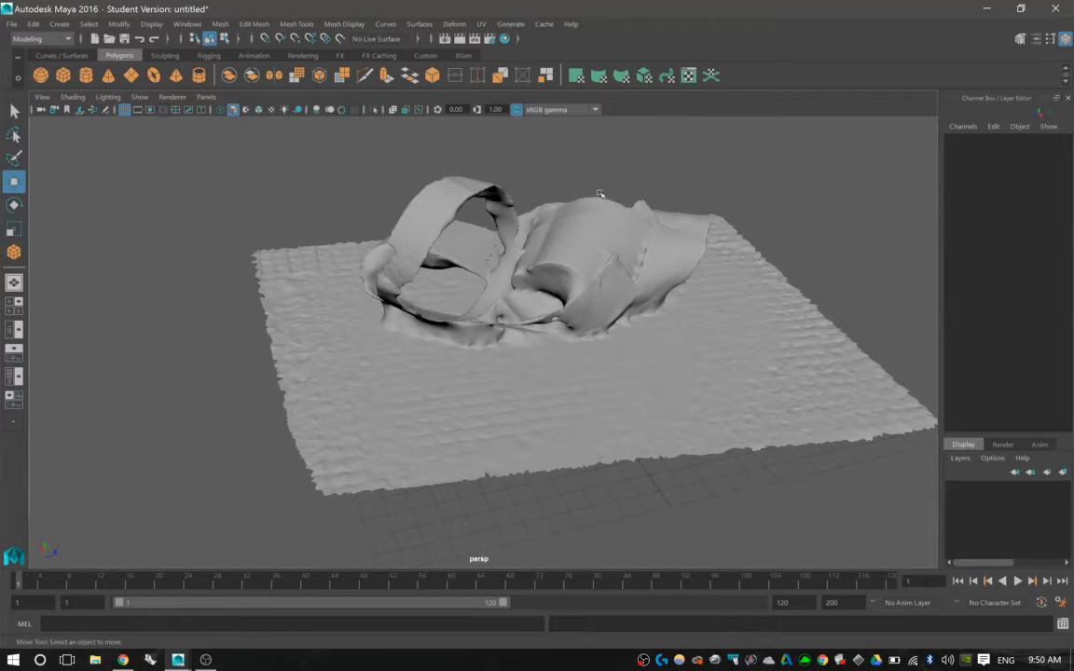
key("space")
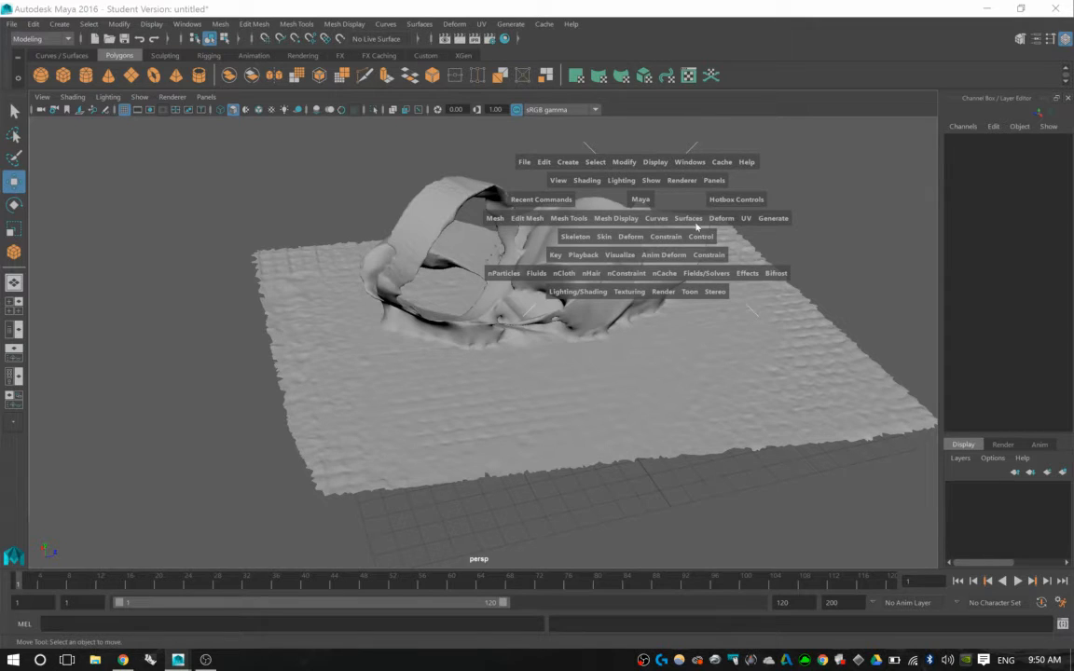
left_click(497, 219)
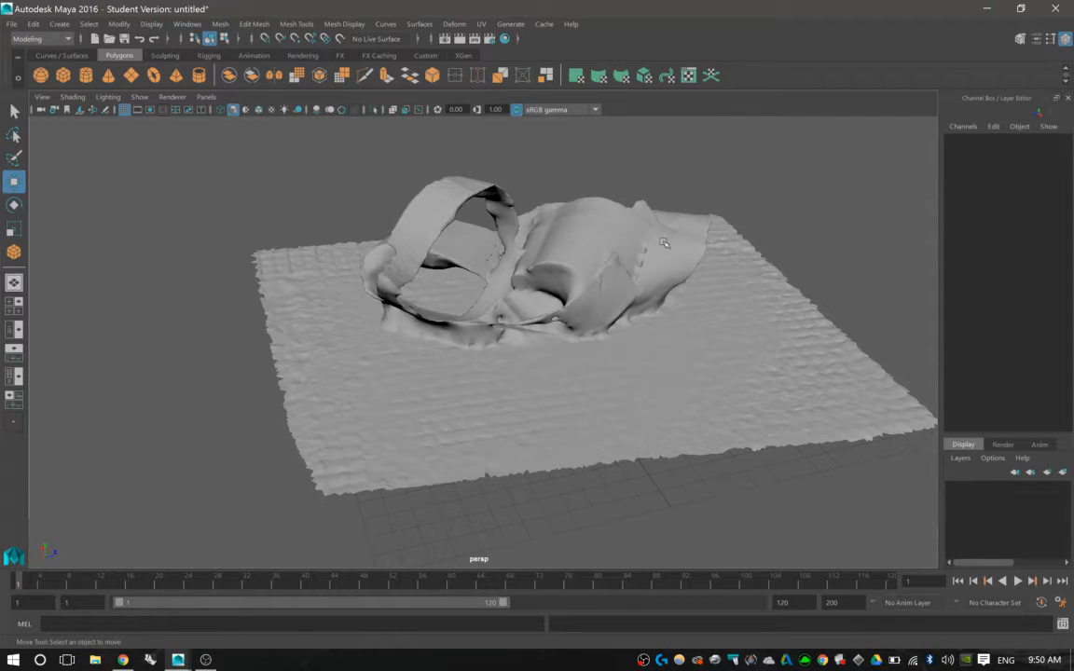
- Select the scanned paper mesh, switch it to face mode and select a face near the front edge of its base
left_click(613, 250)
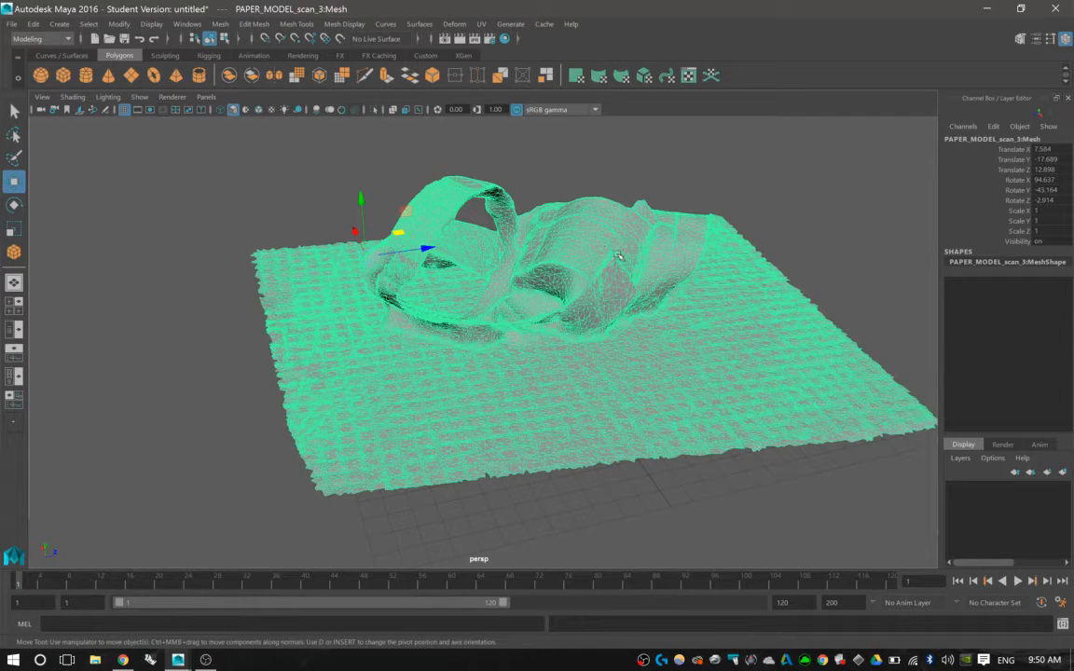
right_click(608, 242, "shift")
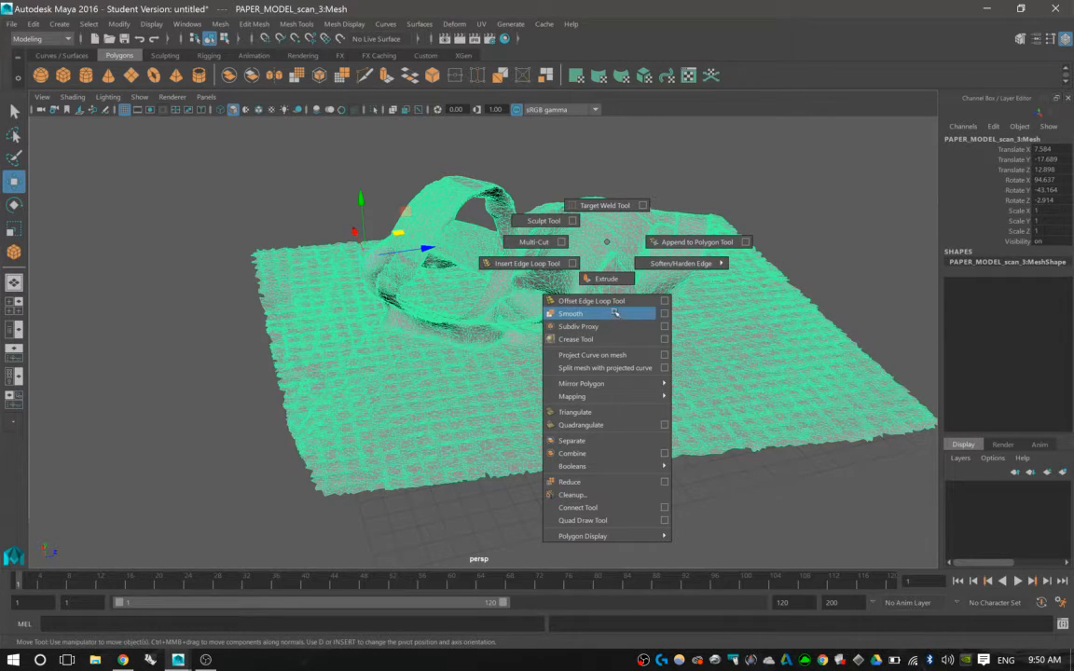
right_click_drag(614, 312, 613, 248, "shift")
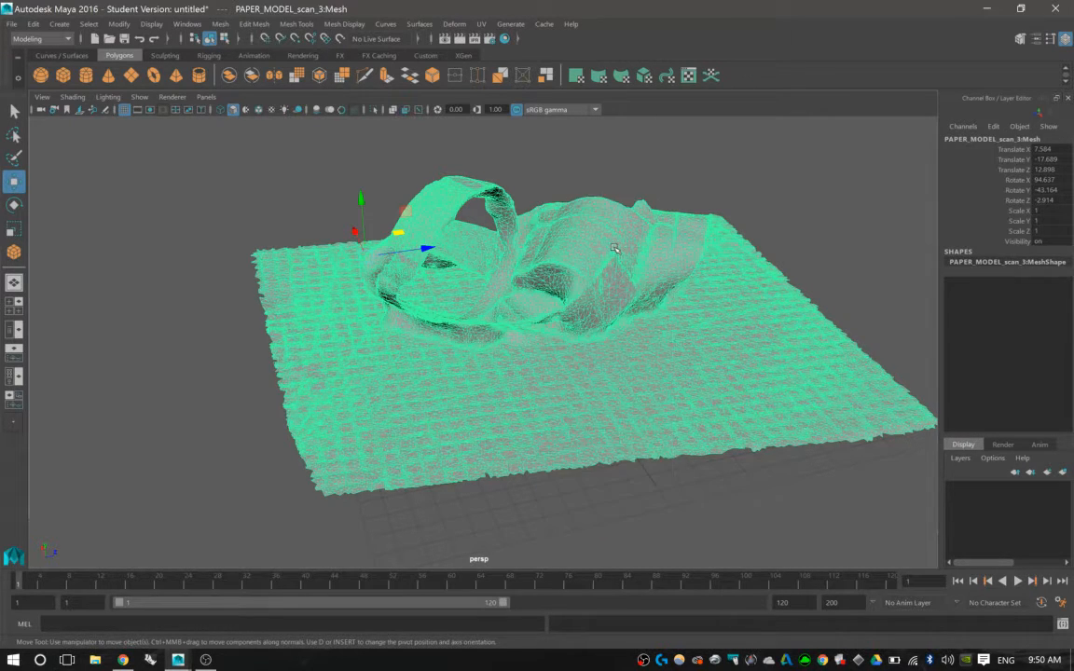
right_click(618, 309)
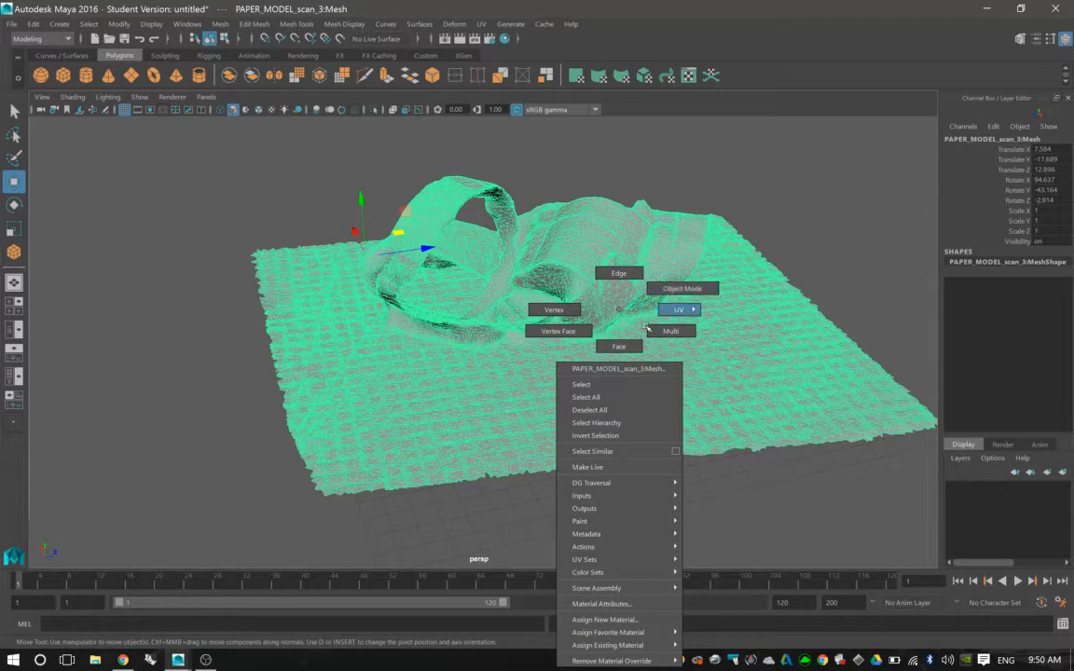
left_click(619, 345)
left_click(665, 407)
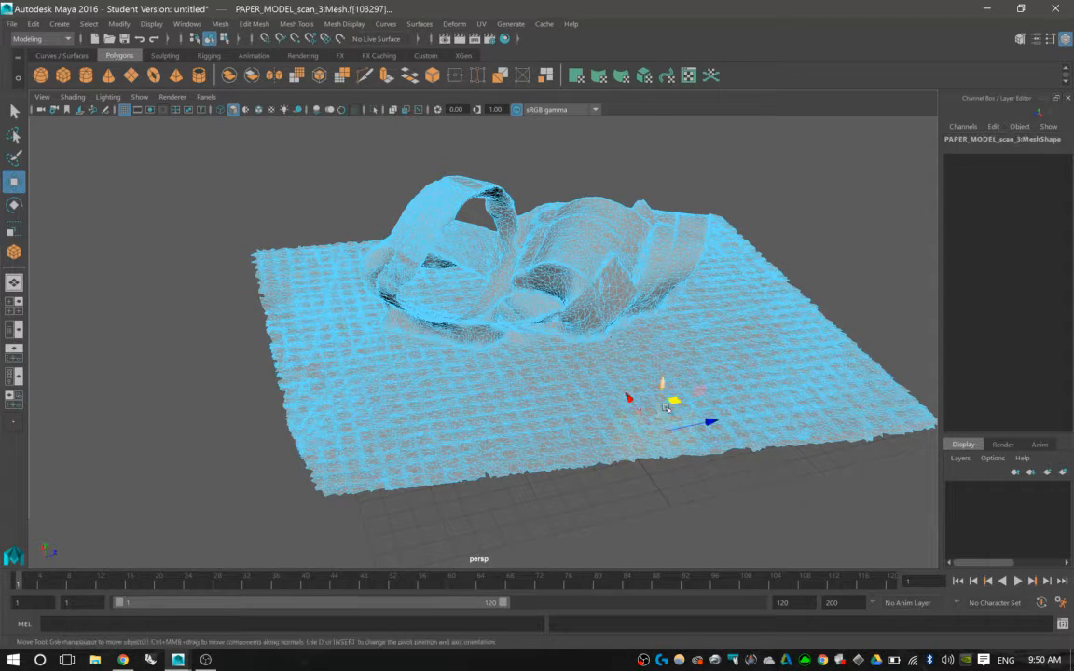
mouse_move(666, 407)
right_mouse_down("shift")
mouse_move(691, 578)
mouse_move(669, 451)
mouse_move(696, 550)
mouse_move(690, 489)
mouse_move(683, 542)
mouse_move(686, 487)
mouse_move(685, 537)
mouse_move(701, 567)
mouse_move(691, 489)
mouse_move(668, 412)
right_mouse_up("shift")
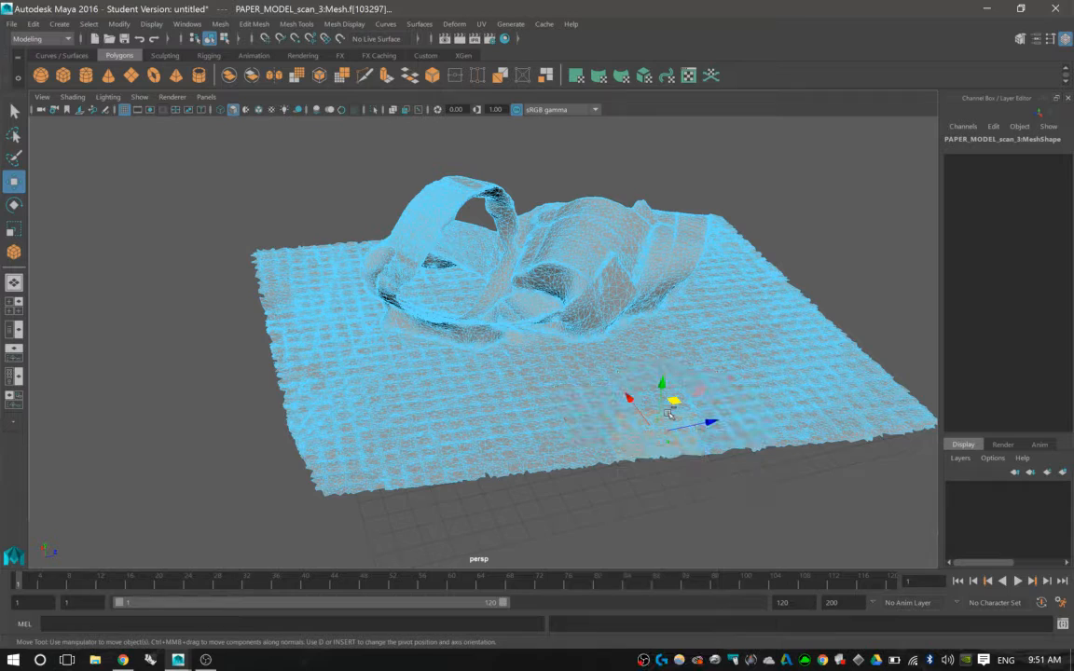
- Return the scanned paper mesh from face mode to object mode and hide it
left_click(659, 489)
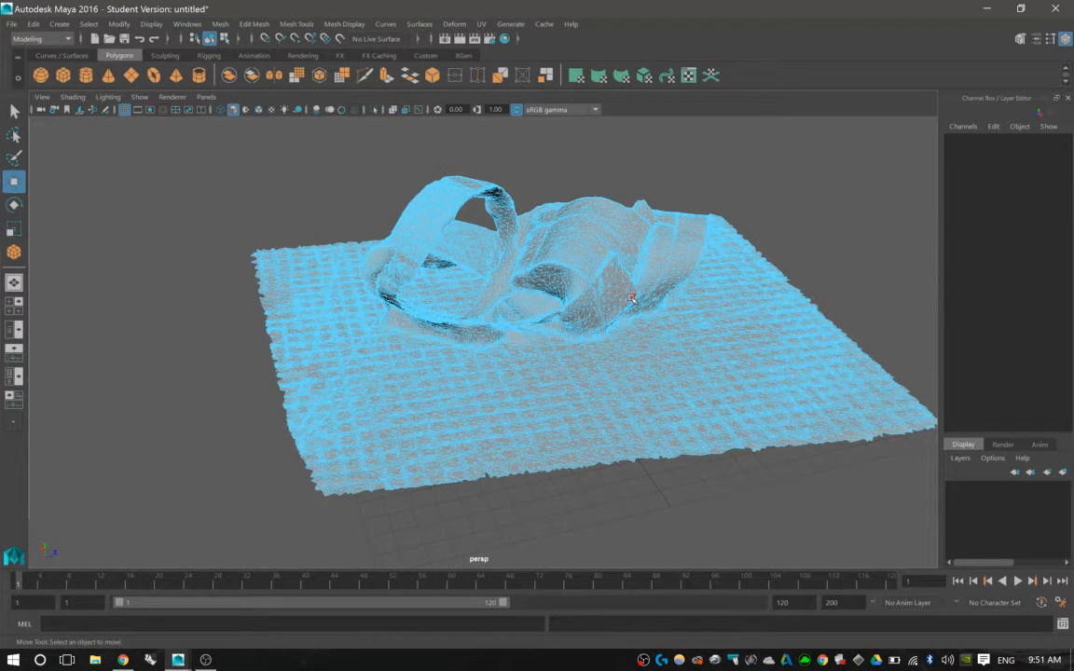
left_click_drag(631, 299, 491, 293, "alt")
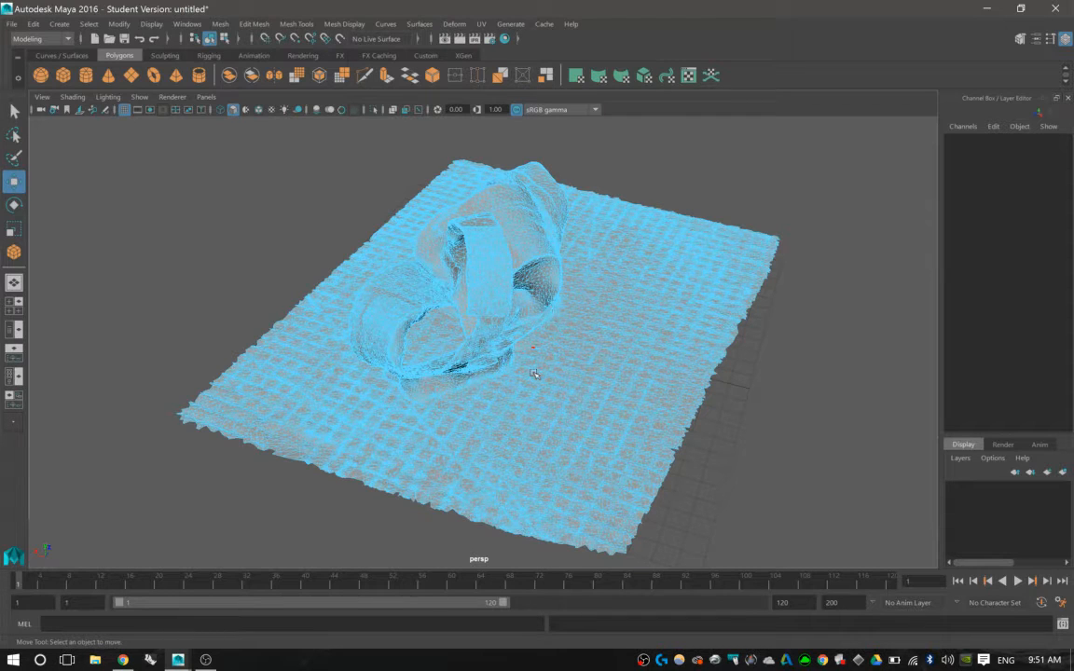
left_click(206, 659)
right_click_drag(587, 301, 669, 267)
left_click(646, 298)
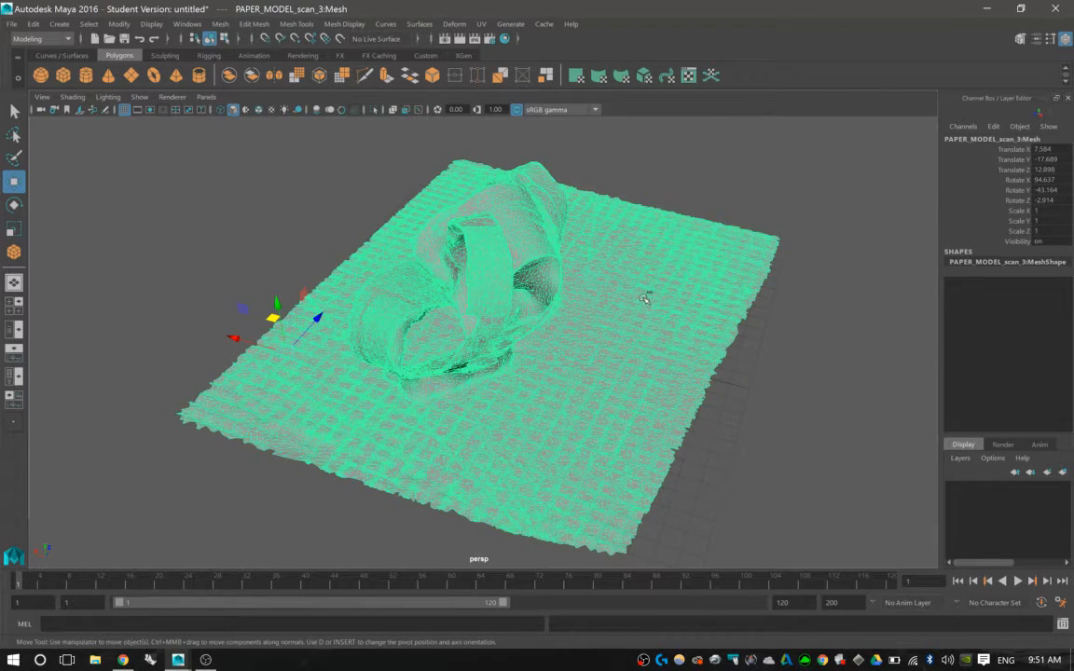
key("ctrl+h")
- Create a polygon box on the grid about 7.3 wide, 5.6 high and 12 deep
left_click(63, 75)
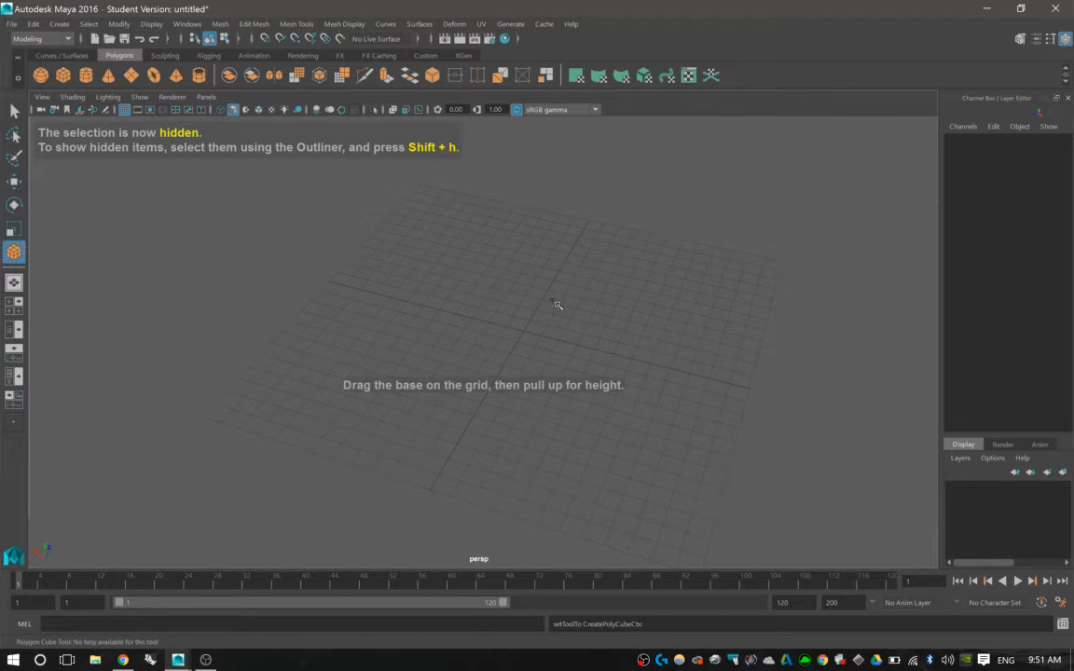
left_click_drag(590, 301, 376, 403)
left_click_drag(476, 344, 490, 255)
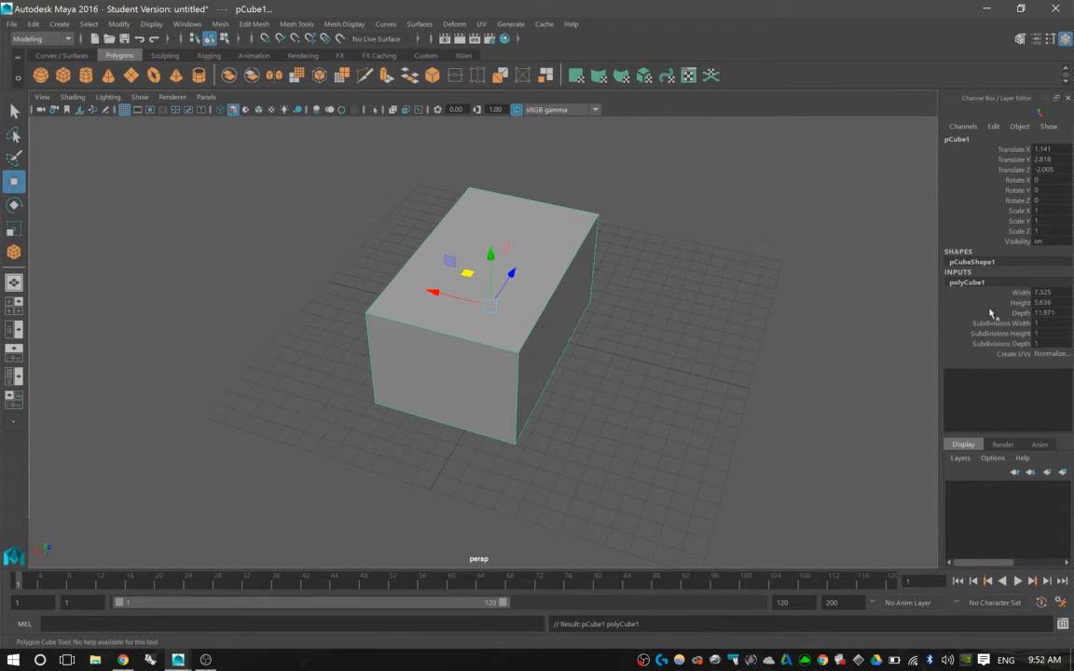
- Set the box's width, height and depth subdivisions to 3 each
left_click(1037, 323)
type("3")
left_click(1045, 335)
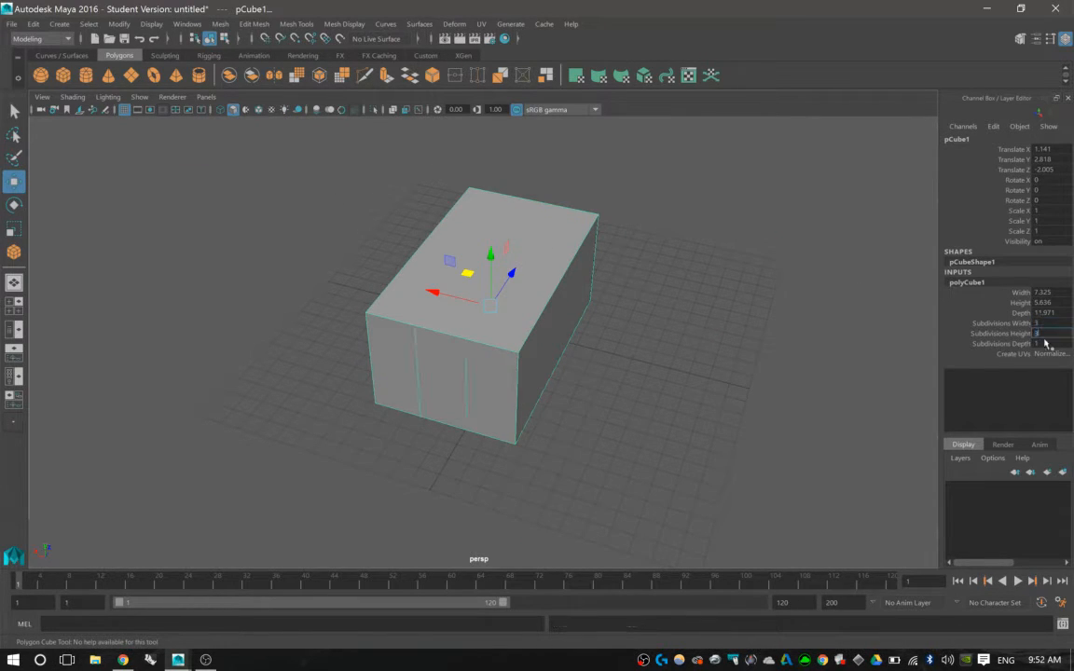
type("3")
left_click(1044, 343)
type("3")
left_click(1009, 324)
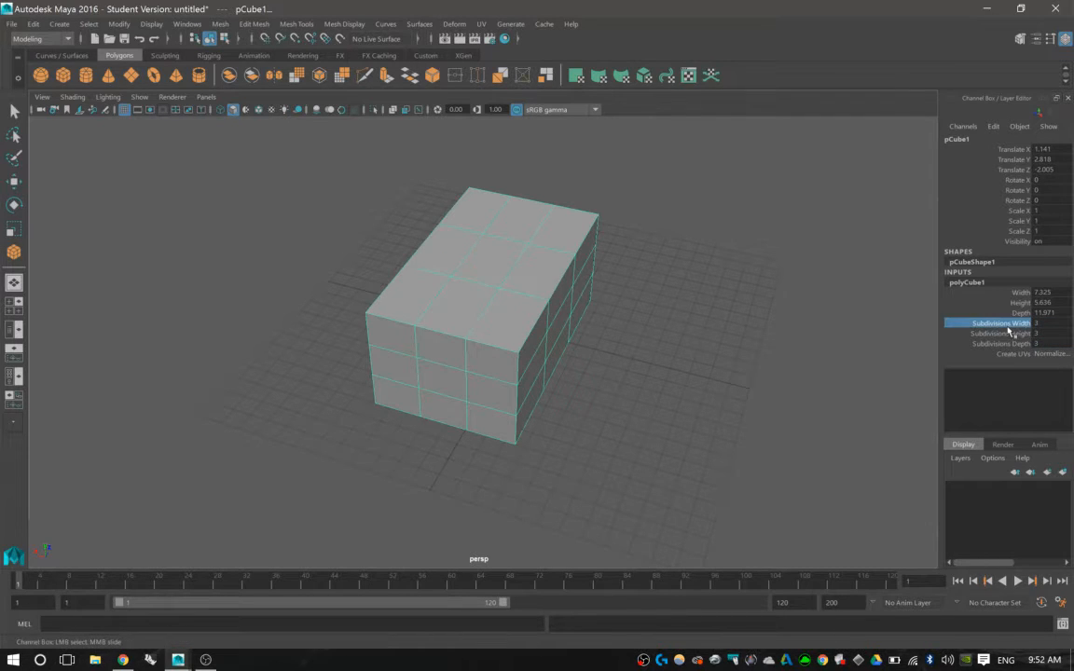
- Preview the box smoothed, switch it to face mode and select the middle face on its top
key("w")
key("3")
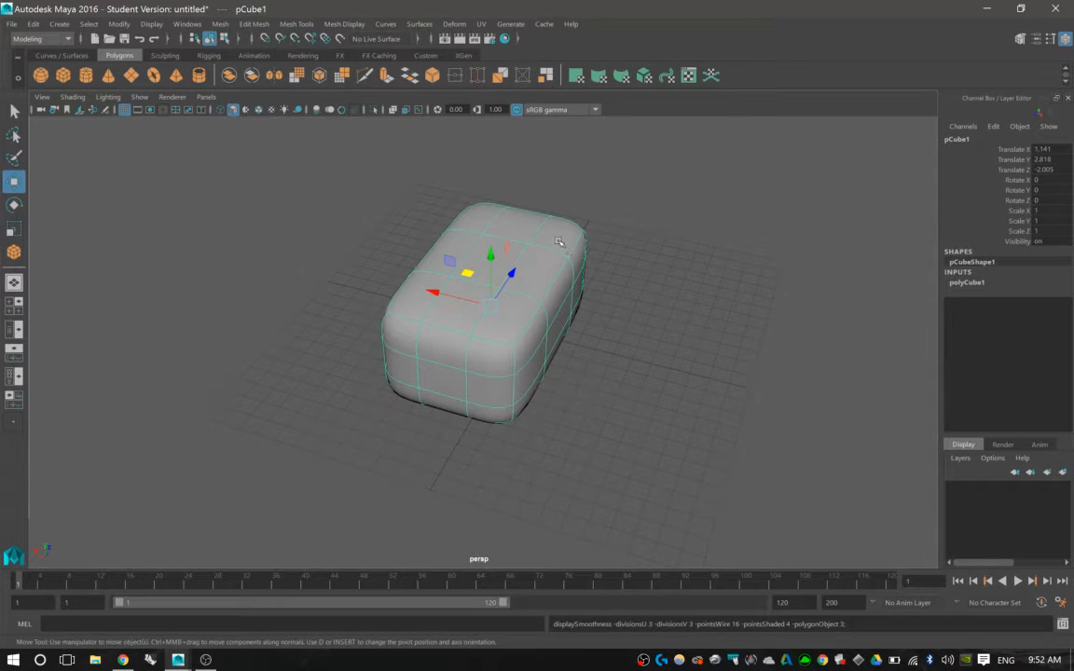
right_click_drag(564, 248, 562, 272)
left_click(495, 256)
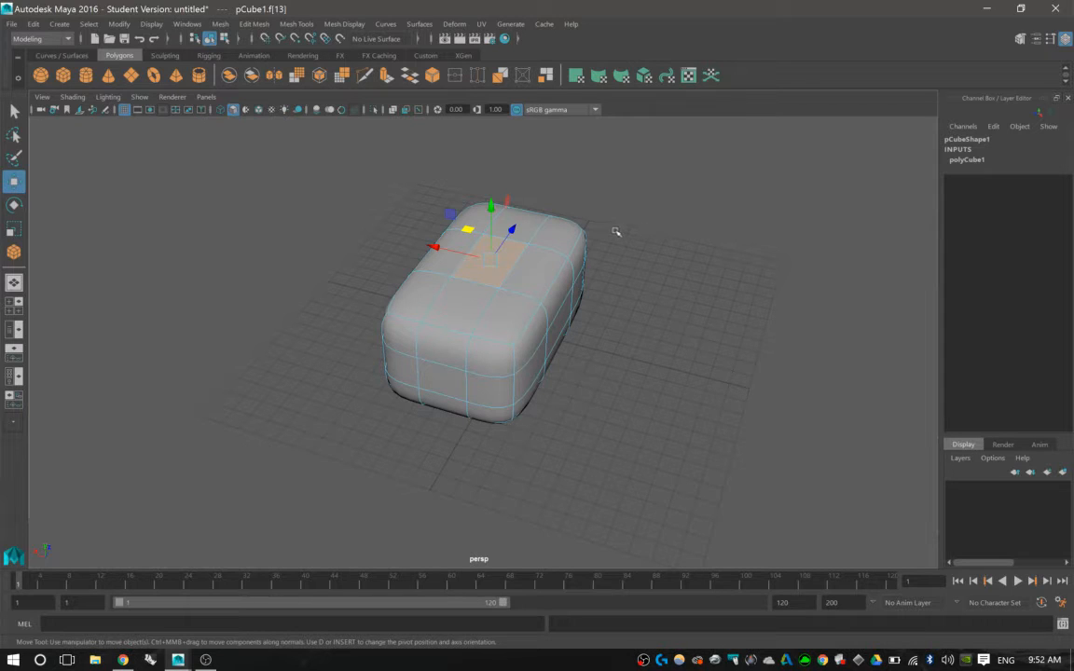
- Try to delete the box by selecting all its faces and removing them, including the last one
left_click_drag(664, 181, 330, 498)
key("Delete")
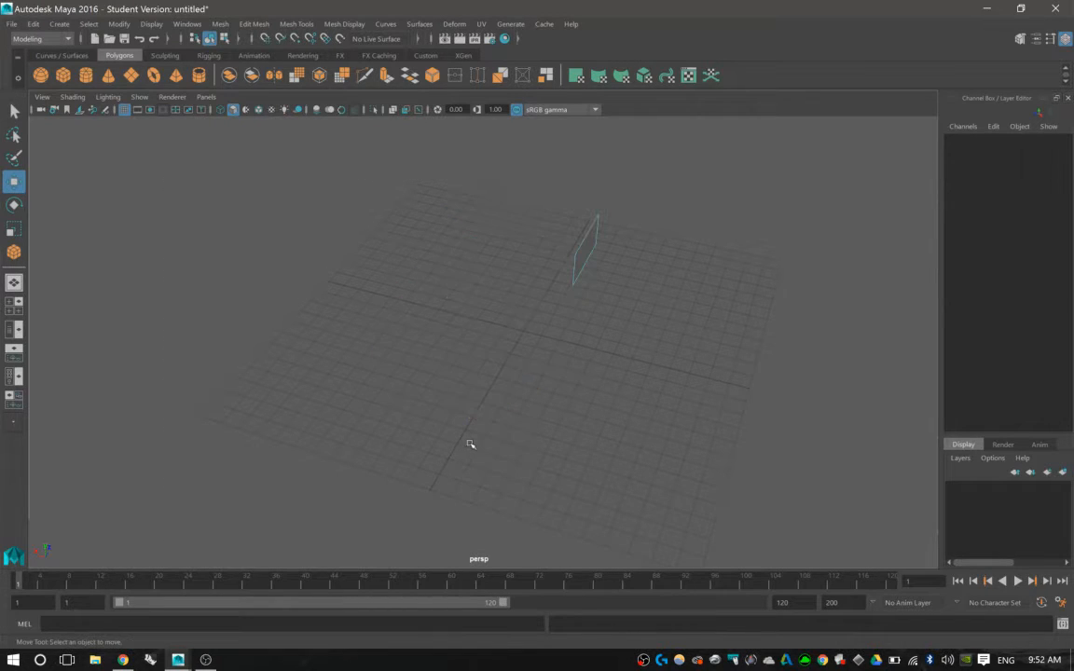
left_click(588, 240)
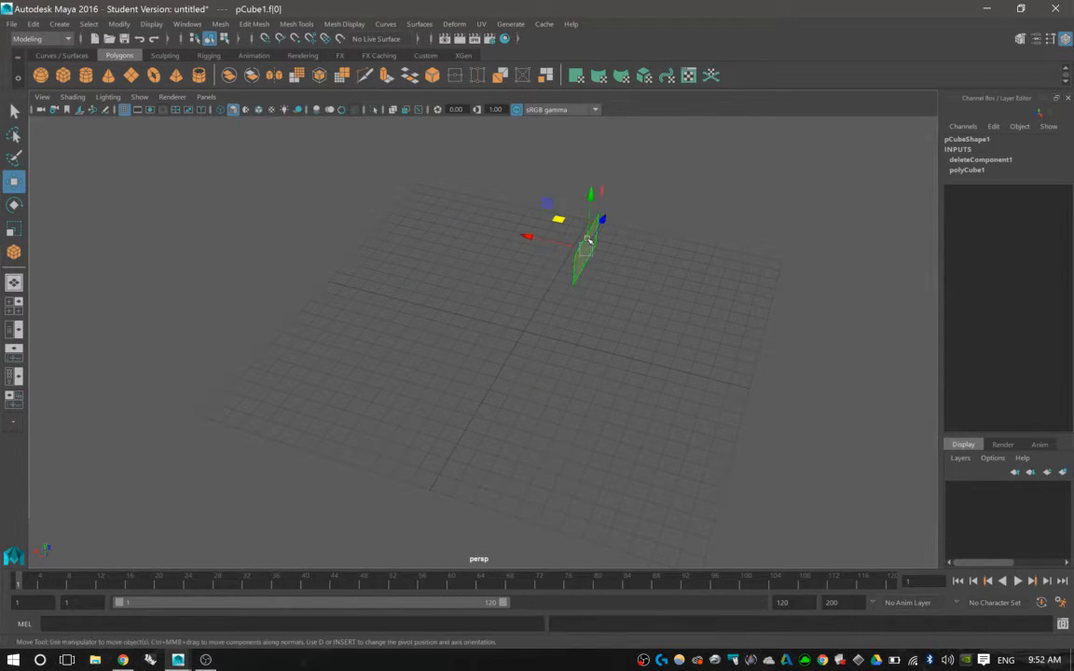
key("Delete")
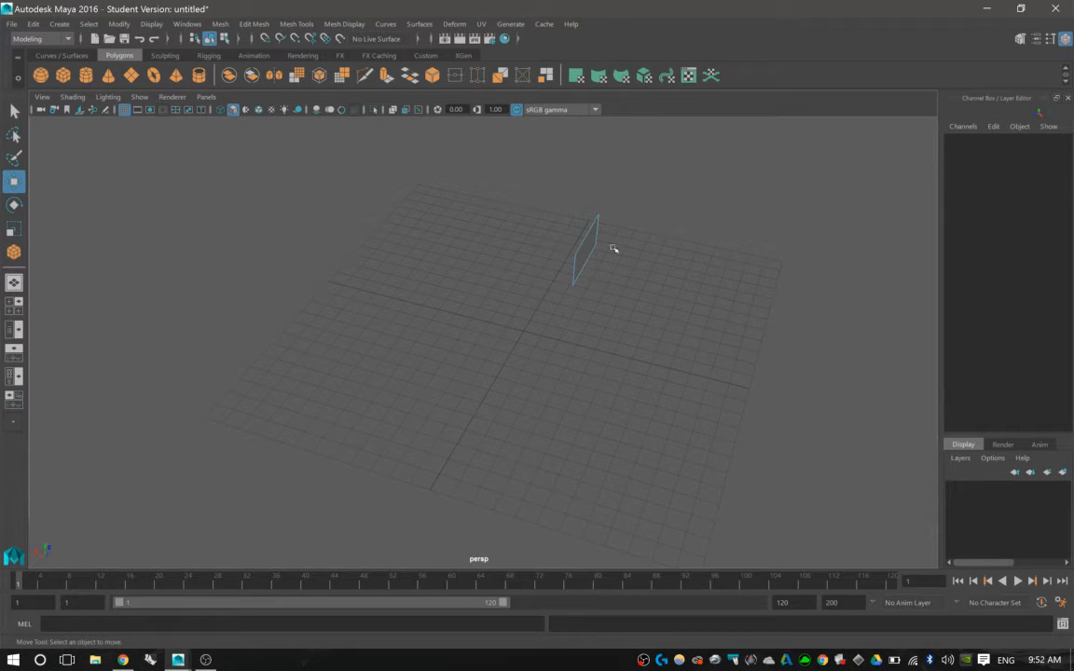
- Undo the face deletion to restore the smoothed box
left_click_drag(613, 247, 578, 249, "alt")
key("ctrl+z")
key("ctrl+z")
key("ctrl+z")
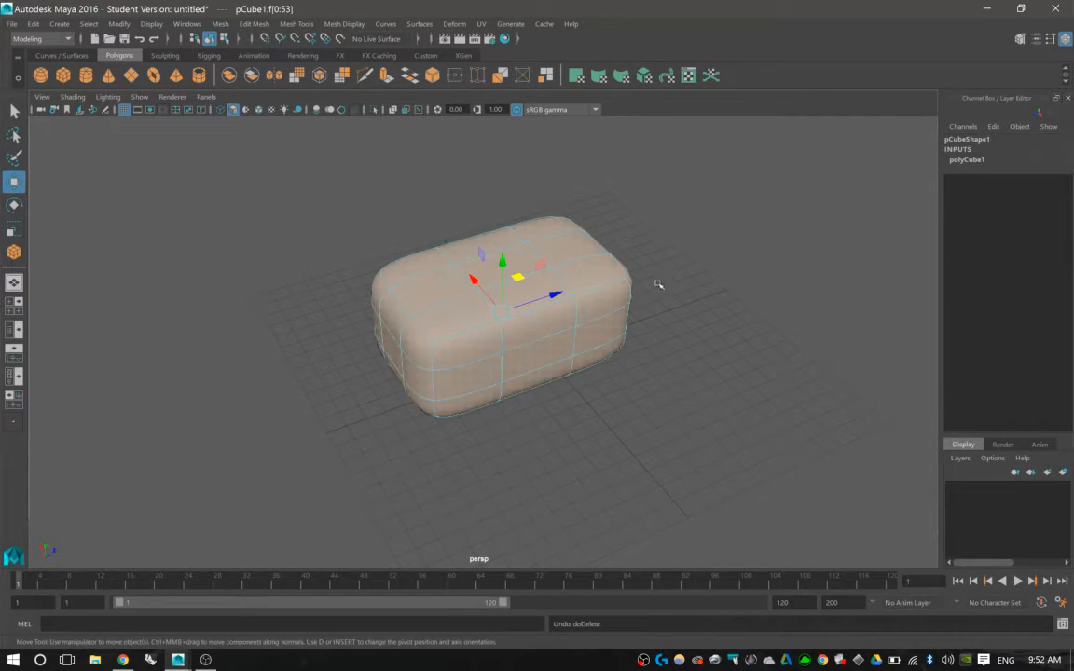
- Display the box unsmoothed, delete its selected faces again, undo that deletion and reselect all the faces
key("1")
key("Delete")
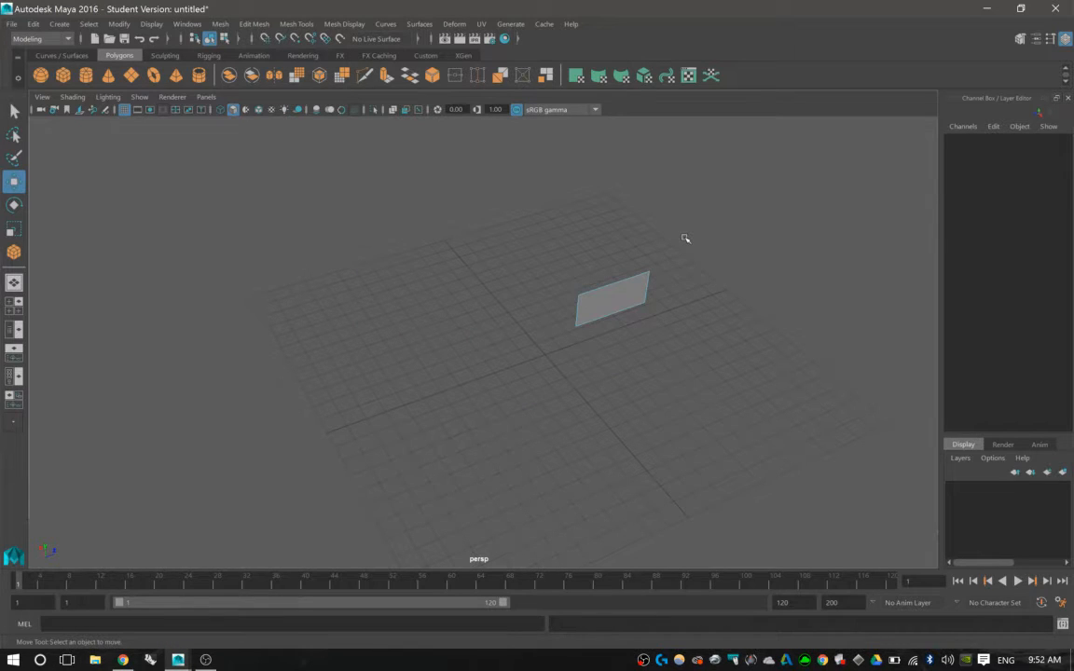
key("ctrl+z")
left_click(698, 192)
left_click_drag(732, 183, 219, 482)
- Delete the whole box in object mode and show the hidden scanned paper model
right_click(591, 306)
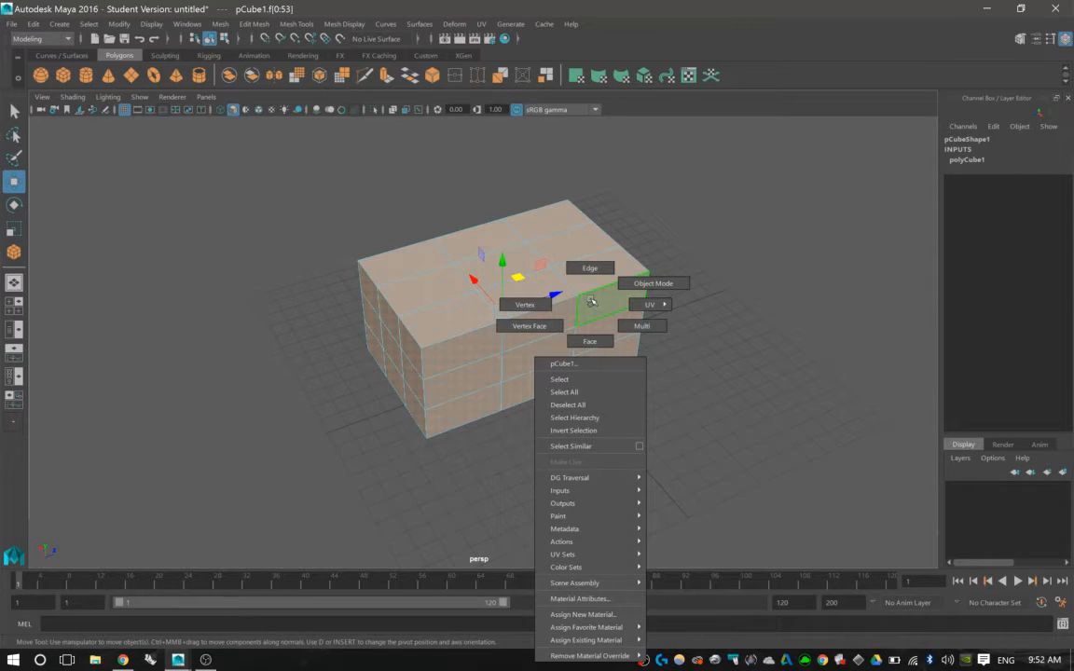
left_click(657, 280)
left_click(597, 278)
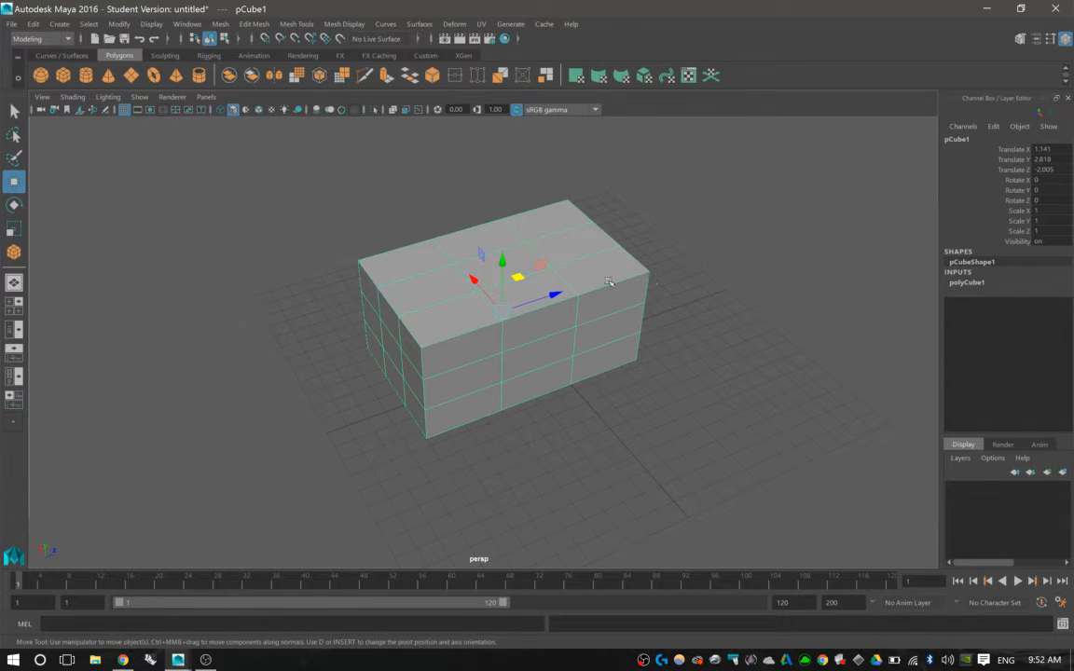
key("Delete")
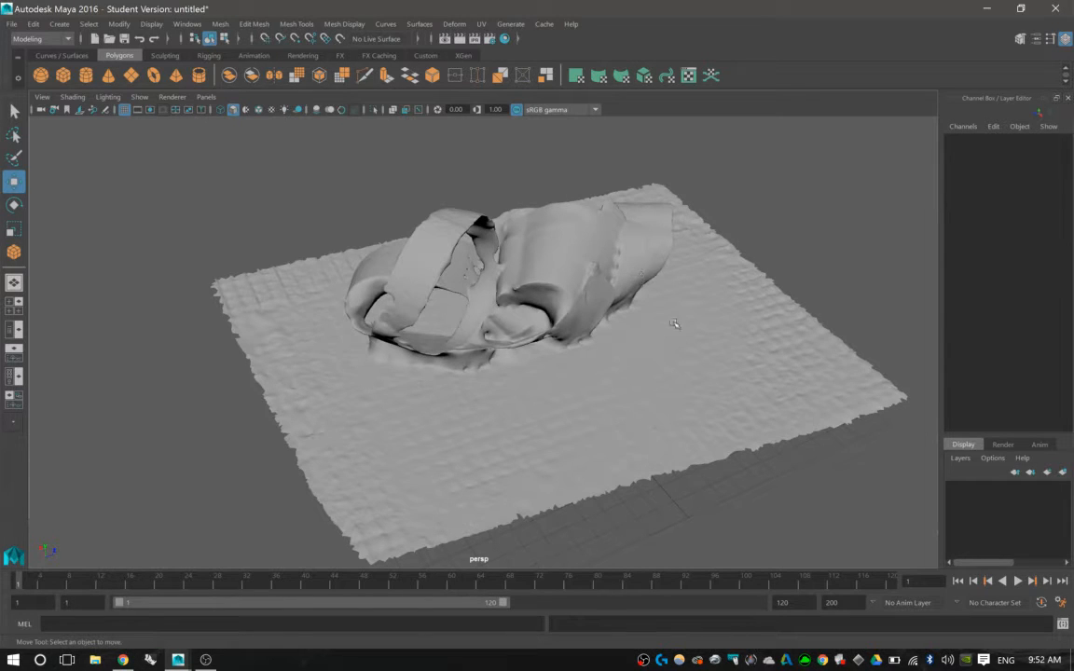
- Examine the scanned paper model's curled strips and textured base from several angles
mouse_move(610, 318)
left_mouse_down("alt")
mouse_move(354, 322)
mouse_move(522, 319)
mouse_move(604, 346)
mouse_move(559, 352)
mouse_move(541, 373)
mouse_move(567, 391)
mouse_move(658, 396)
left_mouse_up("alt")
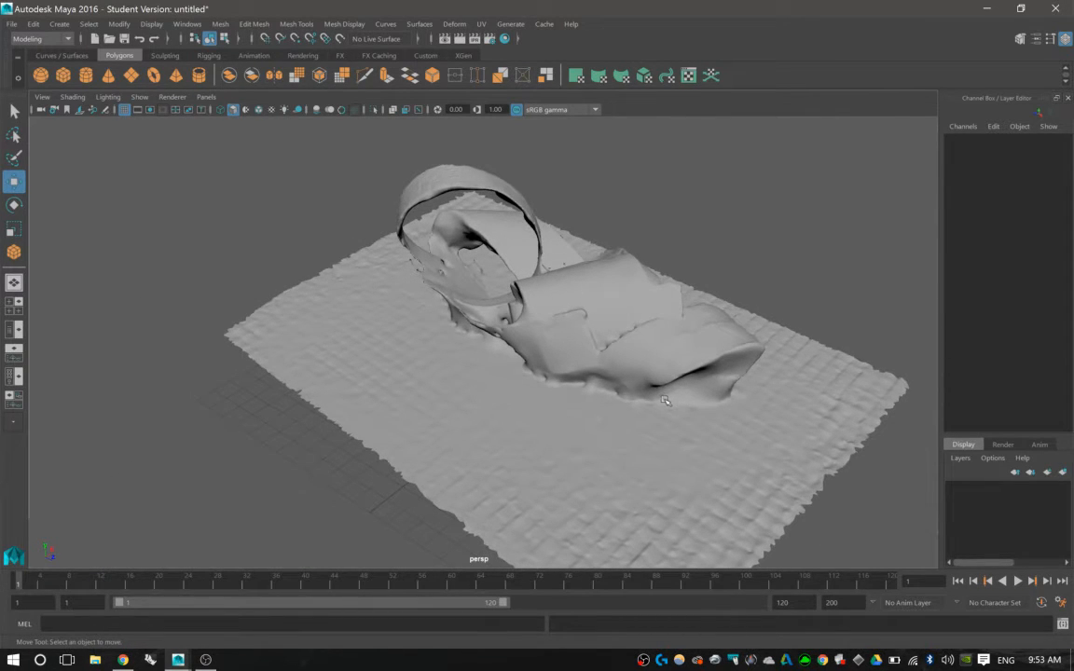
middle_click_drag(665, 401, 683, 375, "alt")
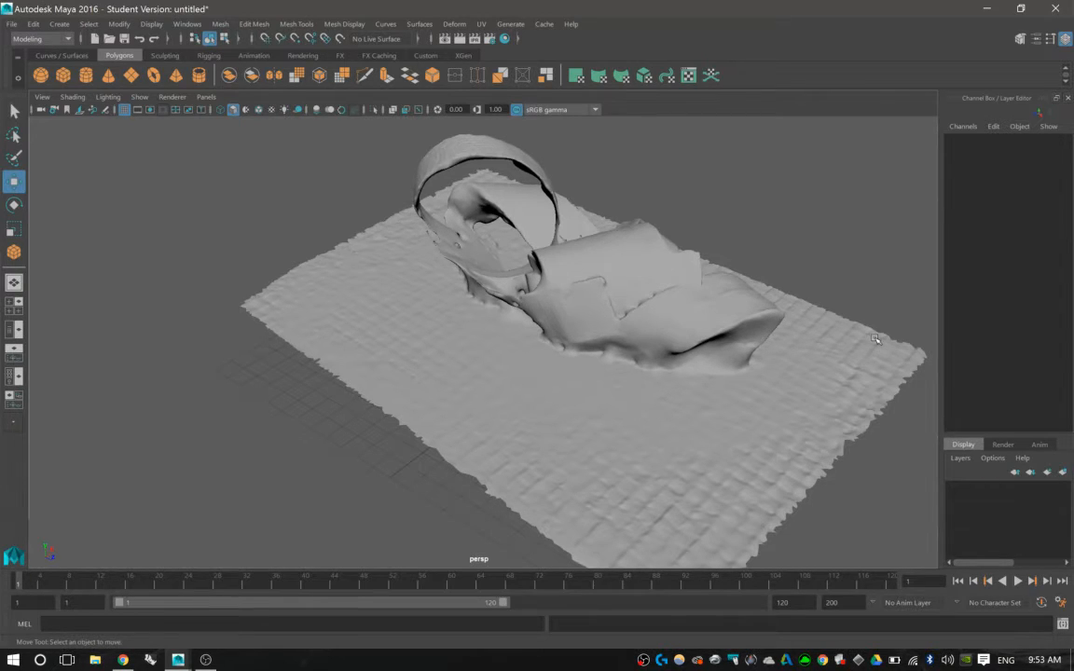
left_click_drag(673, 313, 623, 298, "alt")
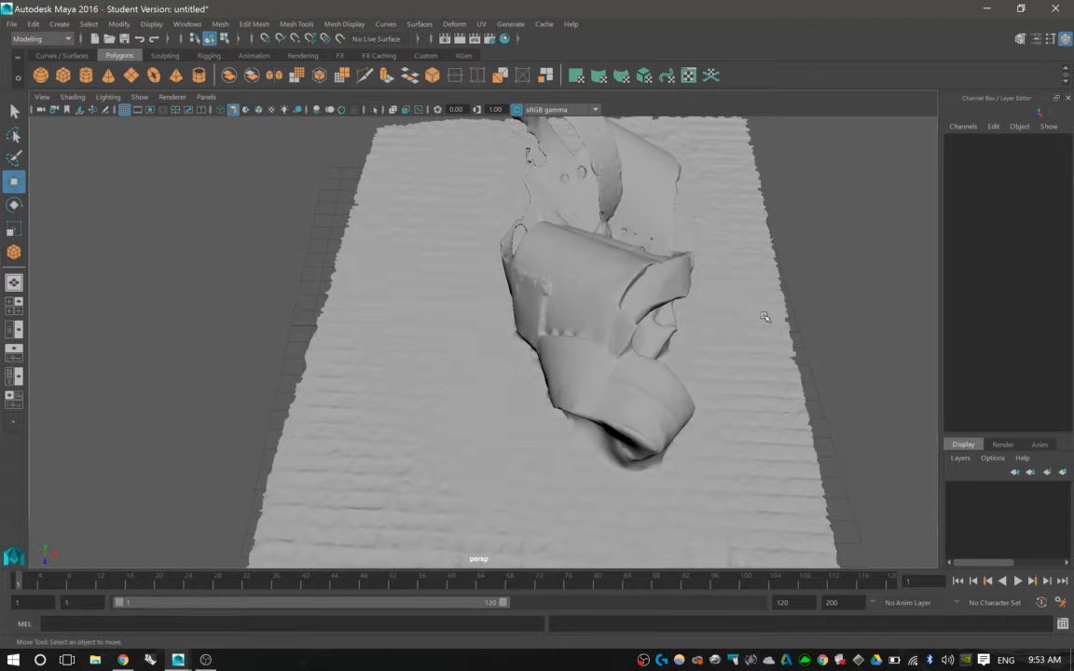
middle_click_drag(757, 340, 729, 313, "alt")
left_click_drag(572, 356, 659, 330, "alt")
middle_click_drag(659, 330, 665, 382, "alt")
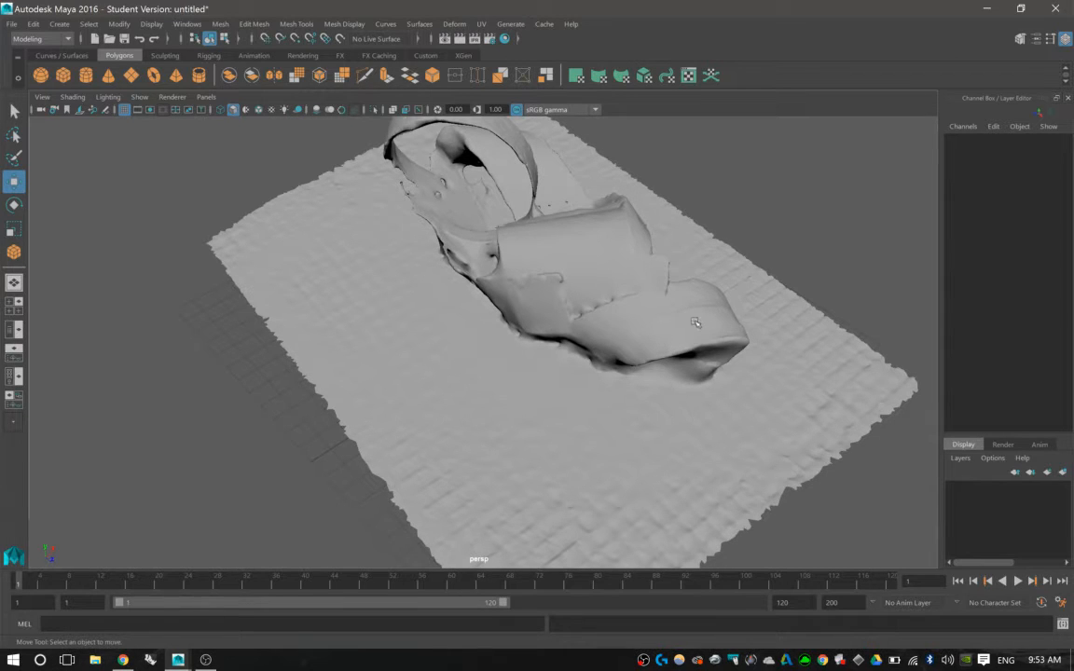
left_click_drag(483, 331, 518, 299, "alt")
- Select the scanned paper mesh, switch it to face mode and select a single face on the open area of its base
left_click(516, 297)
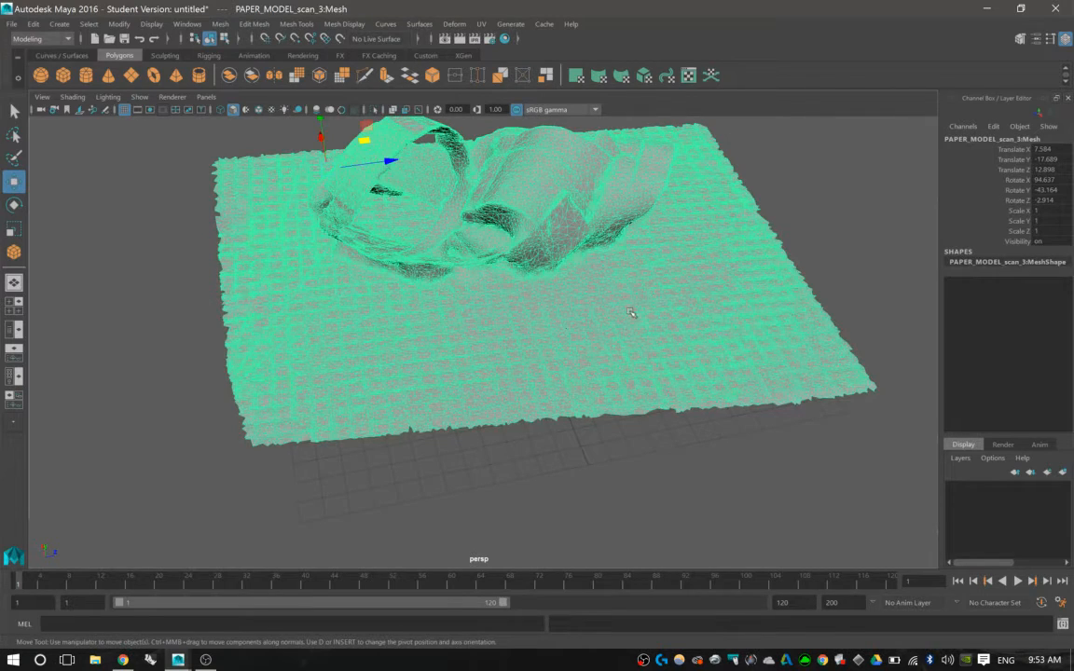
left_click_drag(564, 277, 618, 360, "alt")
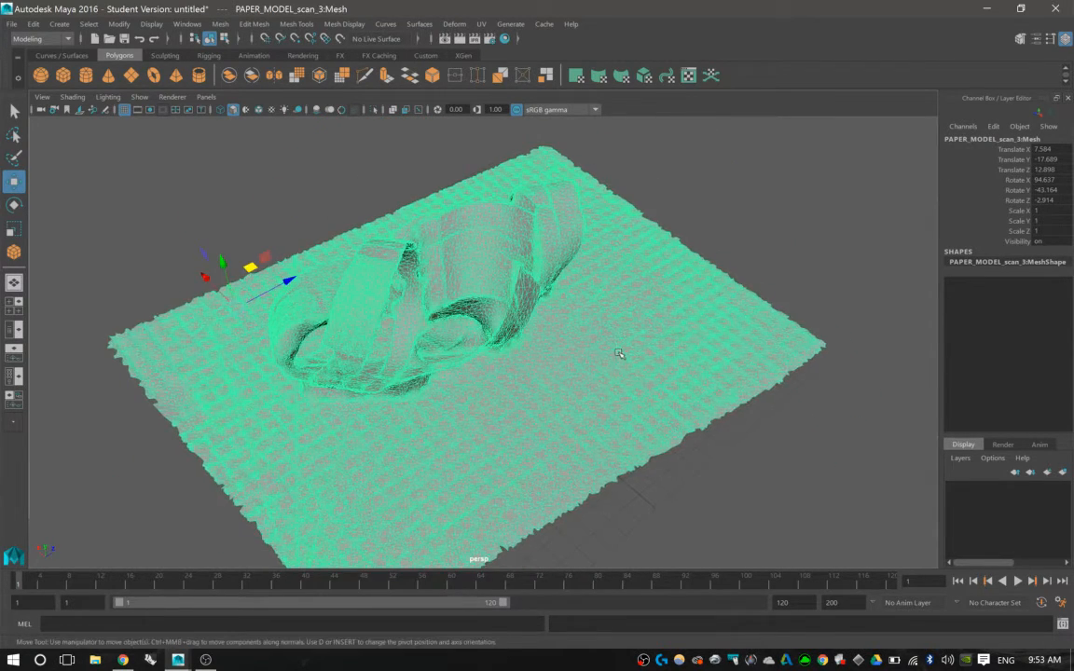
right_click_drag(618, 352, 612, 349)
left_click(630, 348)
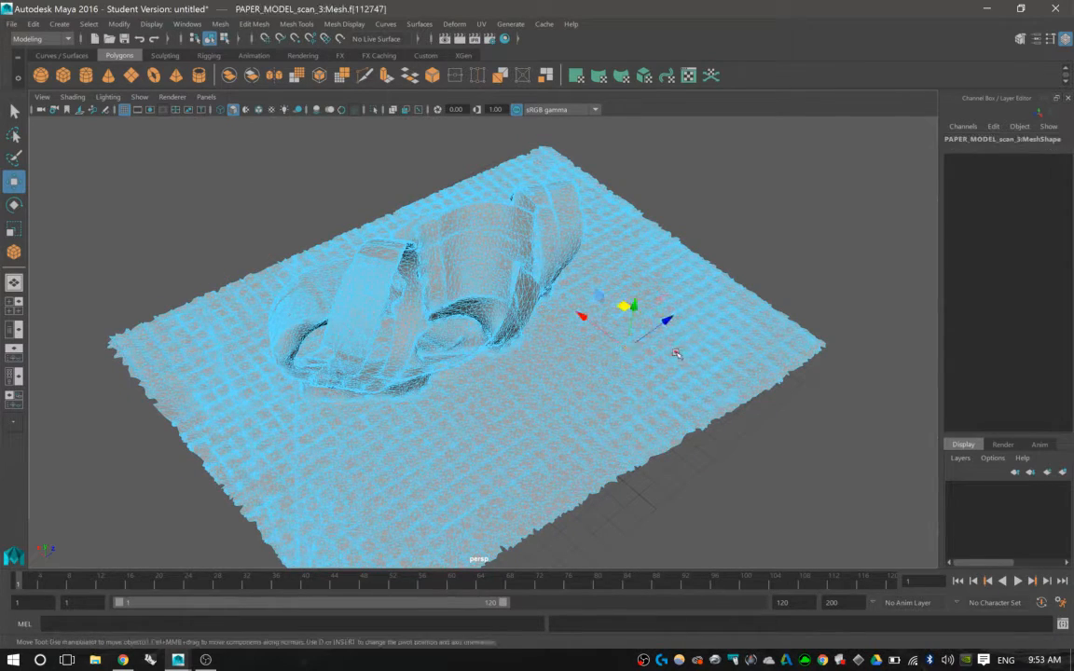
- Pull the selected base face upward into a tall spike
left_click_drag(625, 306, 623, 278)
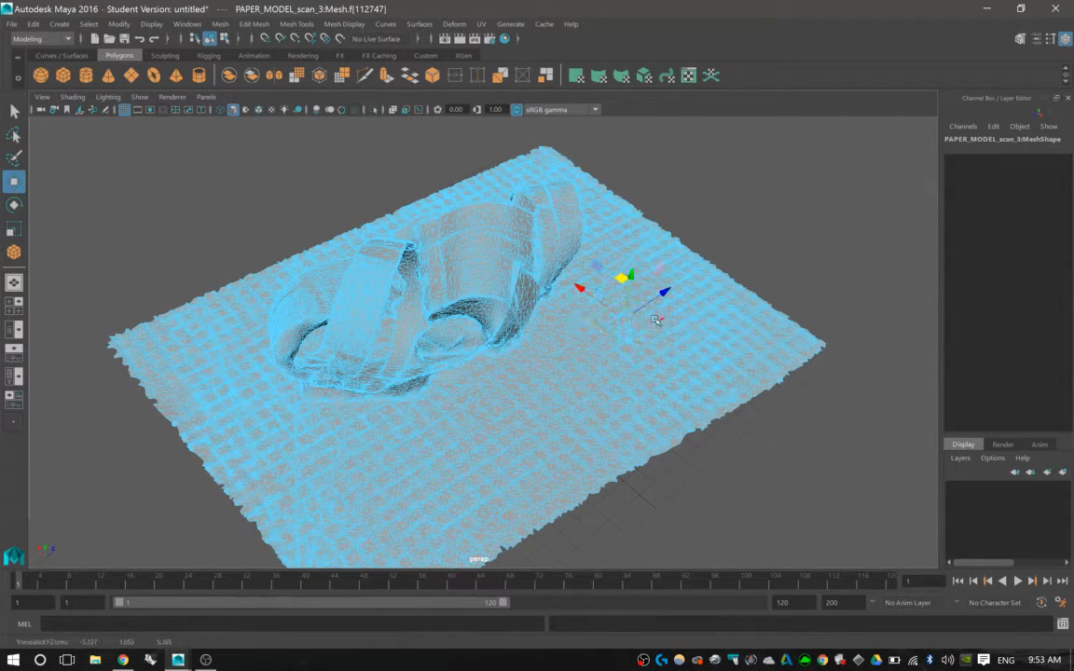
scroll(634, 326, "up", 5)
left_click_drag(634, 326, 582, 158, "alt")
left_click_drag(664, 249, 615, 257, "alt")
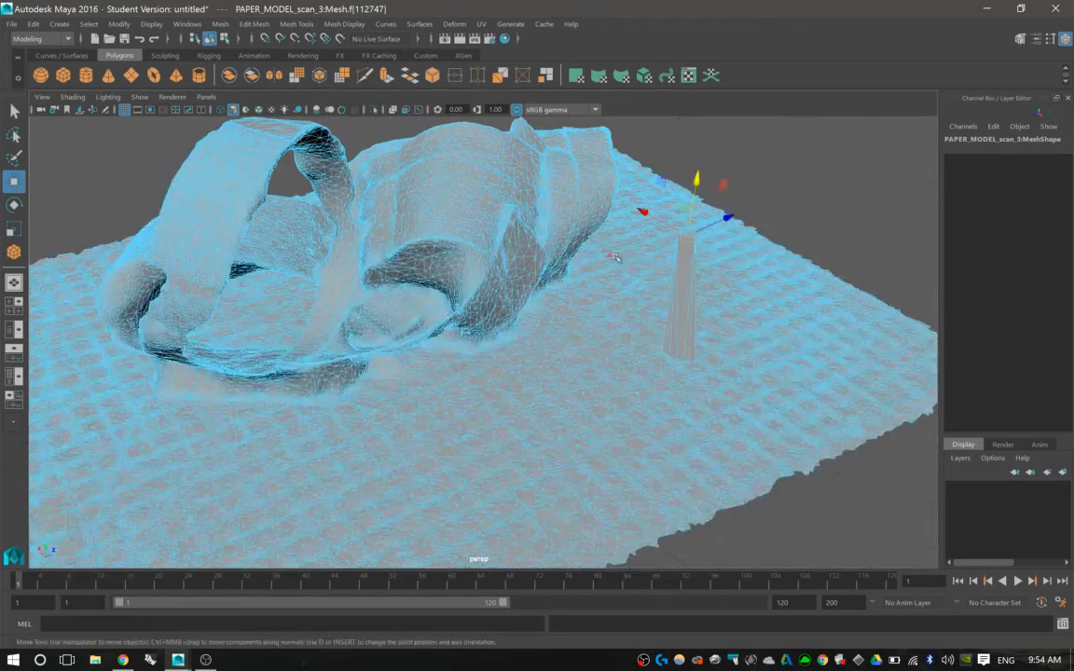
- Undo the moves of the base face and its selection
key("ctrl+z")
key("ctrl+z")
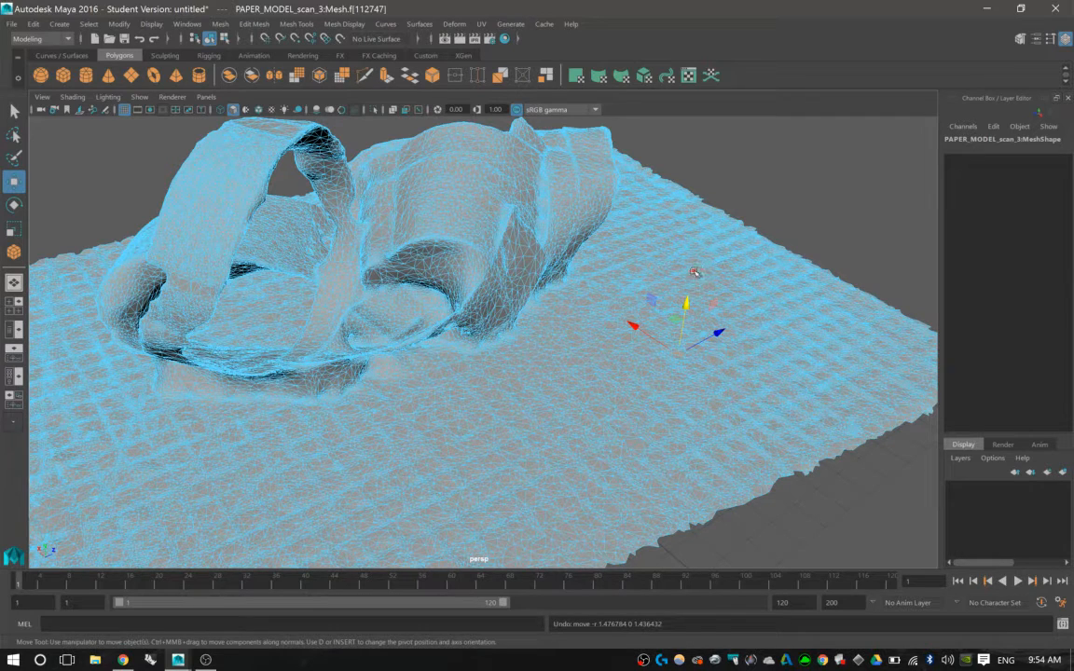
key("ctrl+z")
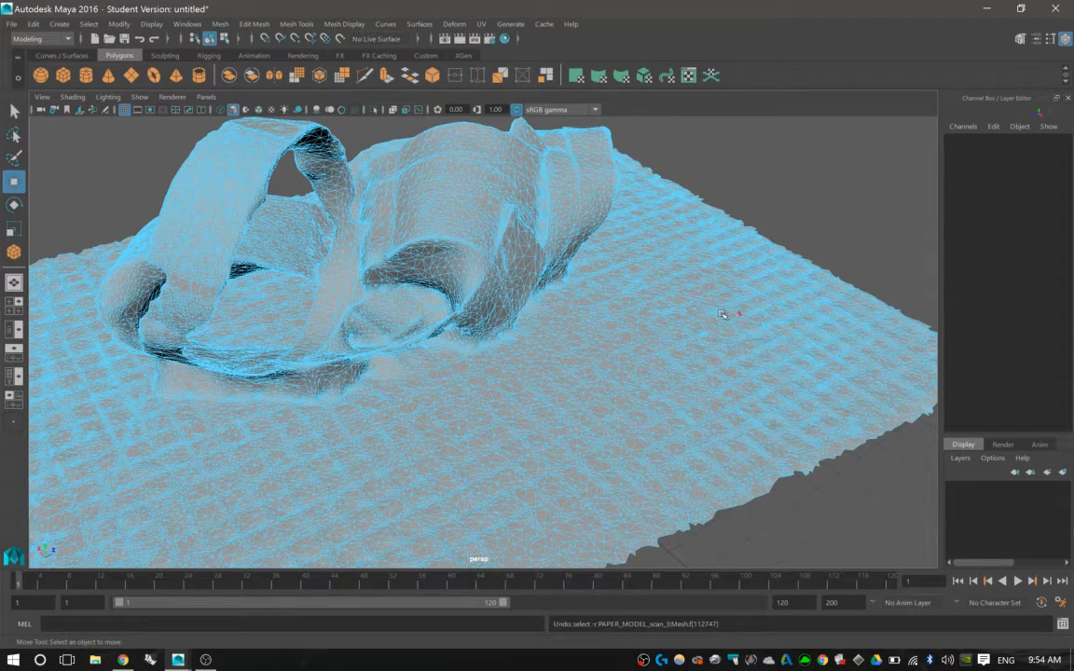
scroll(659, 306, "down", 2)
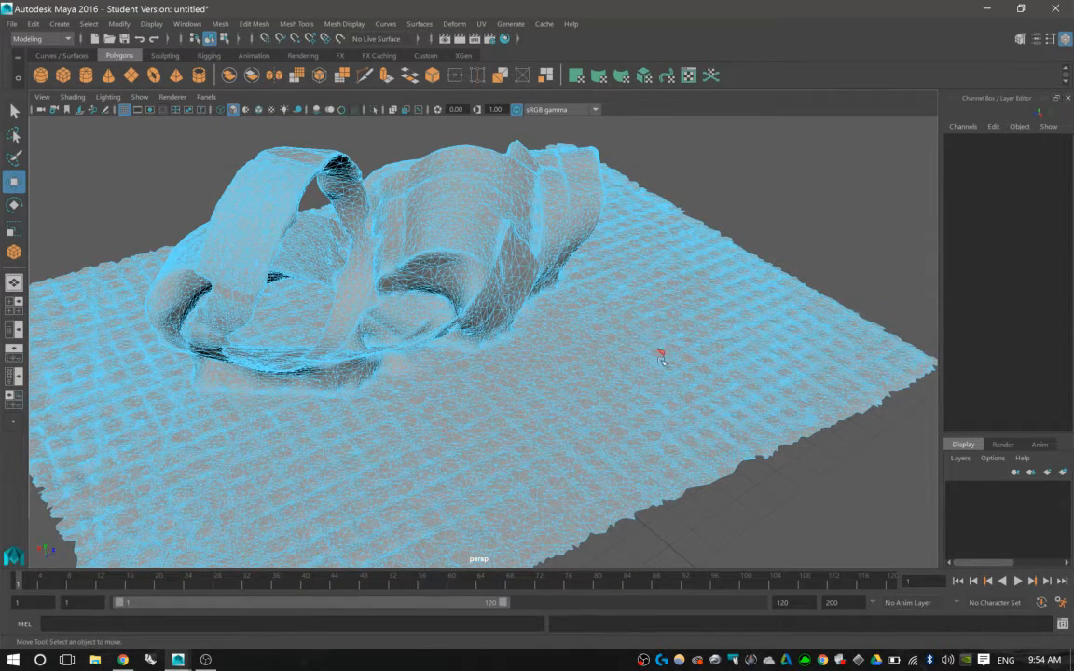
scroll(660, 365, "down", 2)
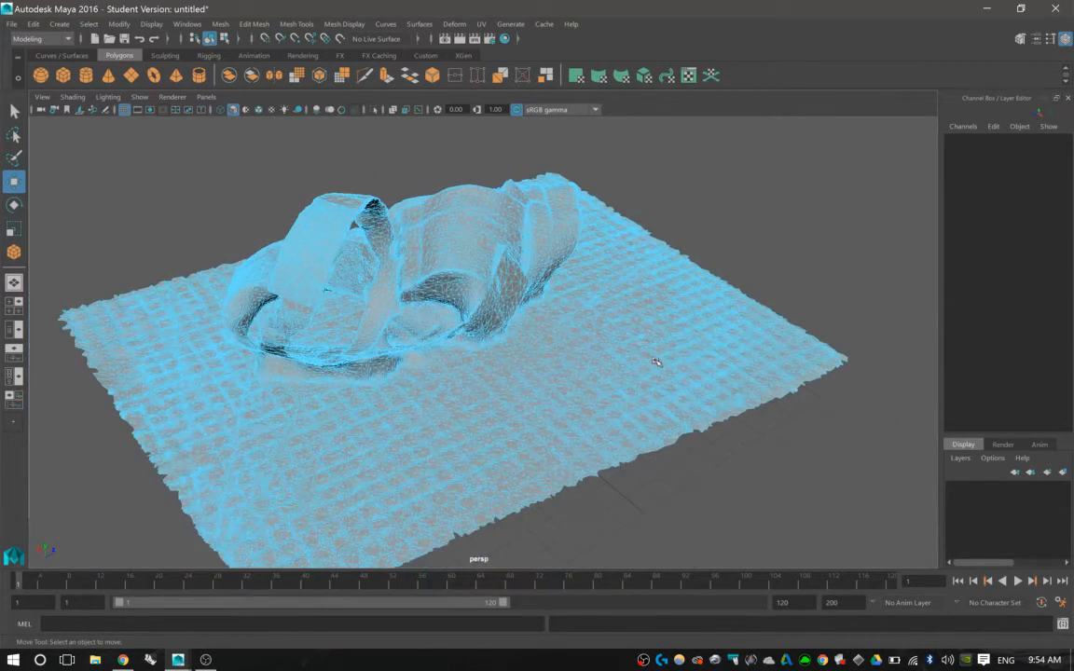
middle_click_drag(651, 362, 672, 344, "alt")
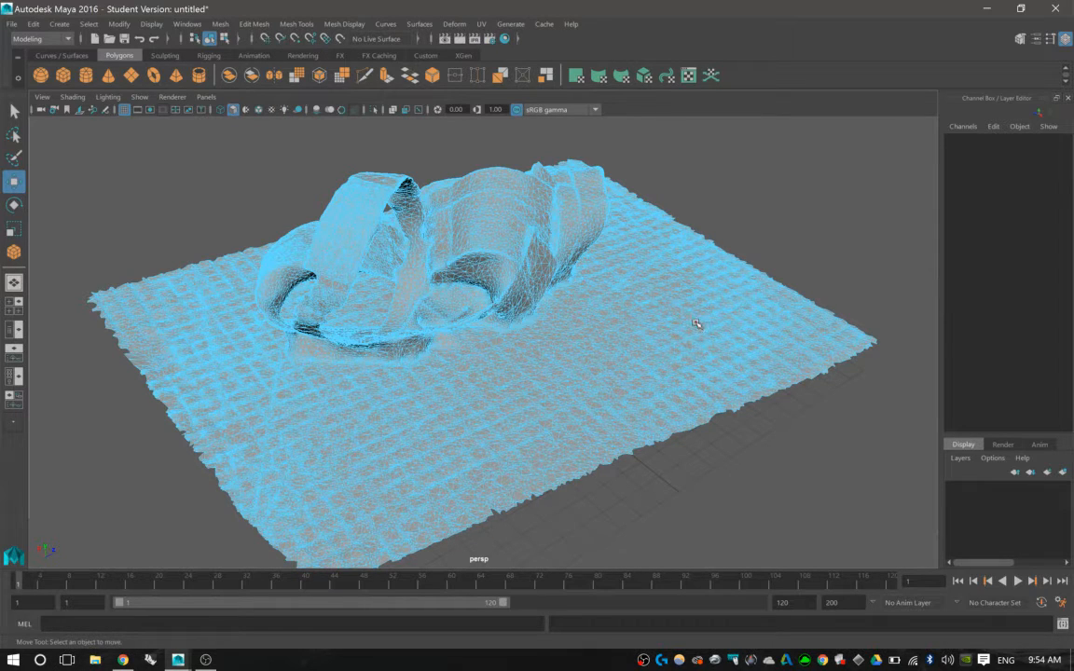
- Turn on soft selection, reduce its falloff radius and push a region near the base's front edge downward
key("b")
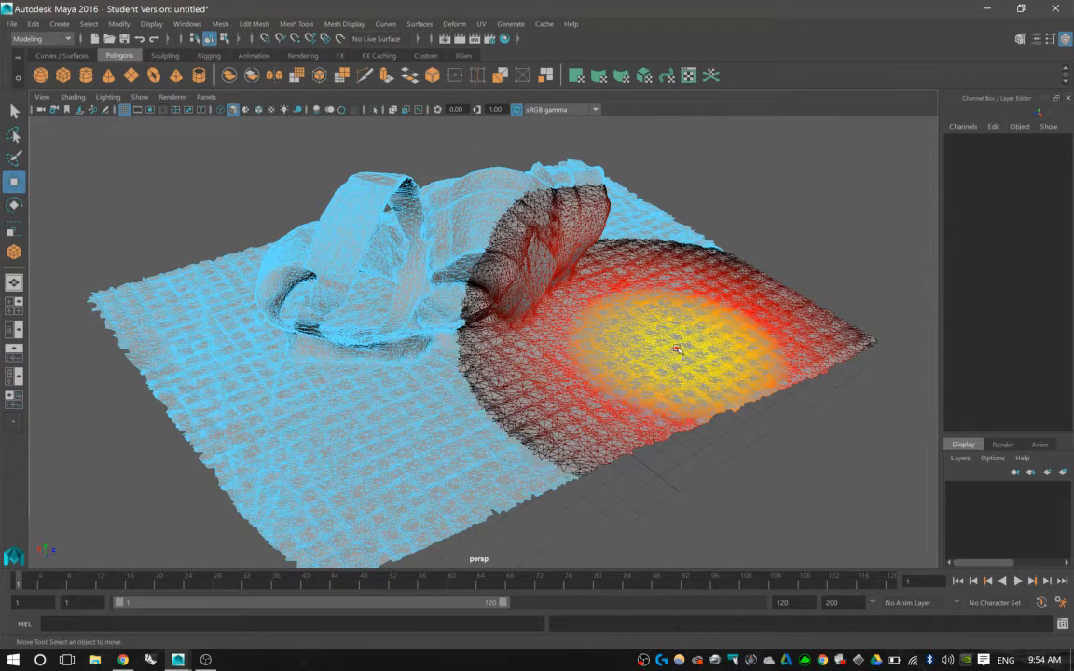
left_click_drag(711, 344, 579, 359)
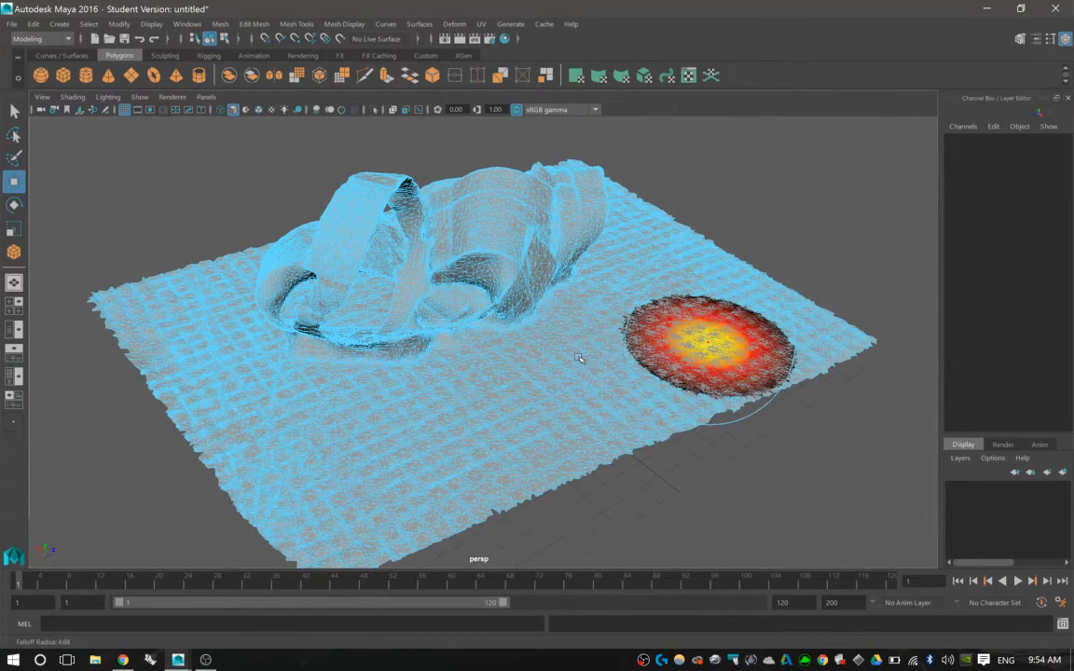
left_click(632, 375)
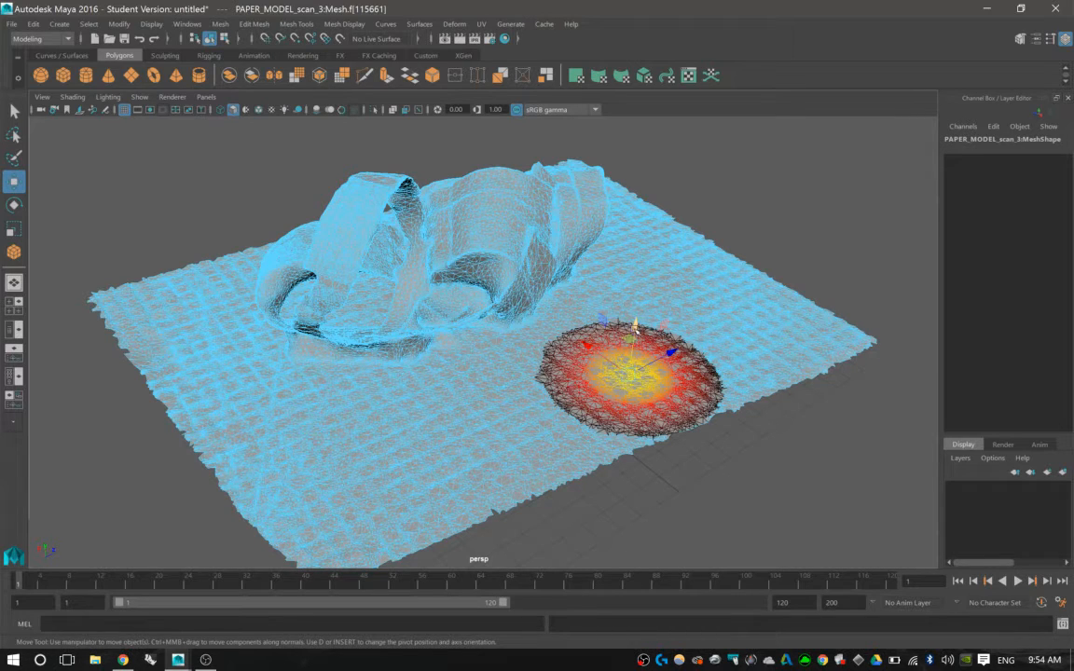
left_click_drag(636, 326, 661, 359)
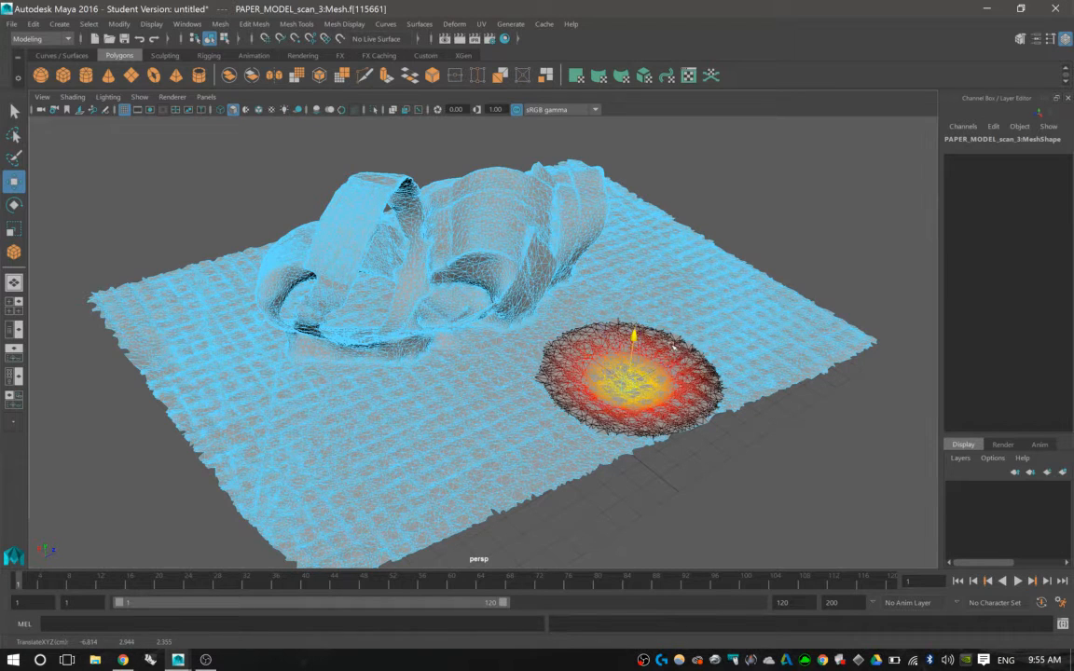
- Try raising two neighbouring soft-selected regions near the base's front edge together, and undo the move
left_click(689, 285)
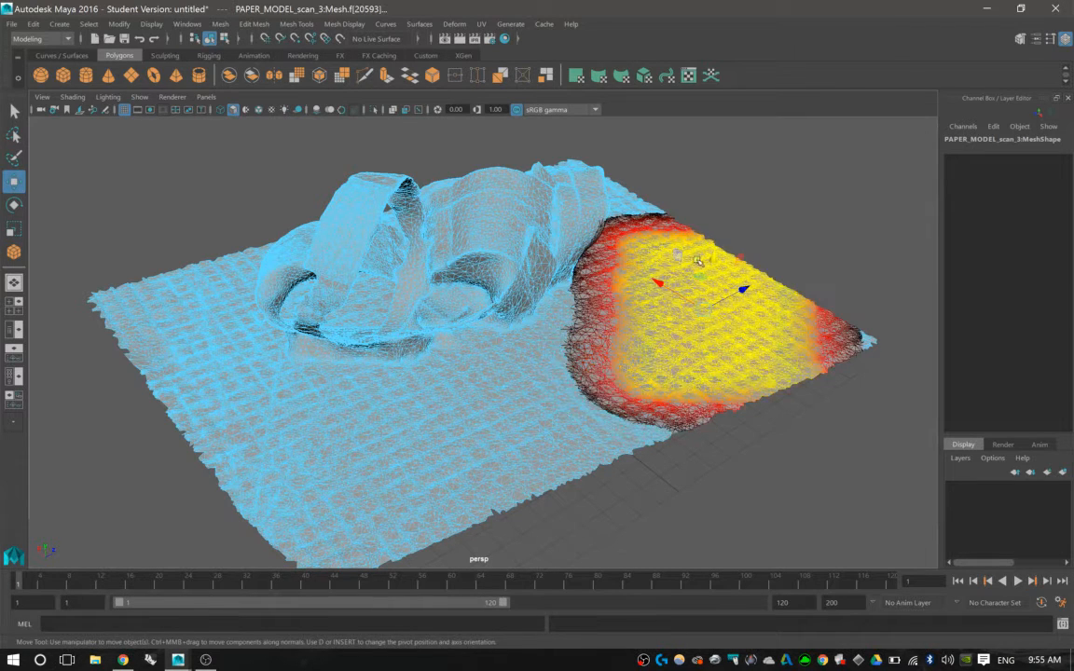
left_click(652, 395)
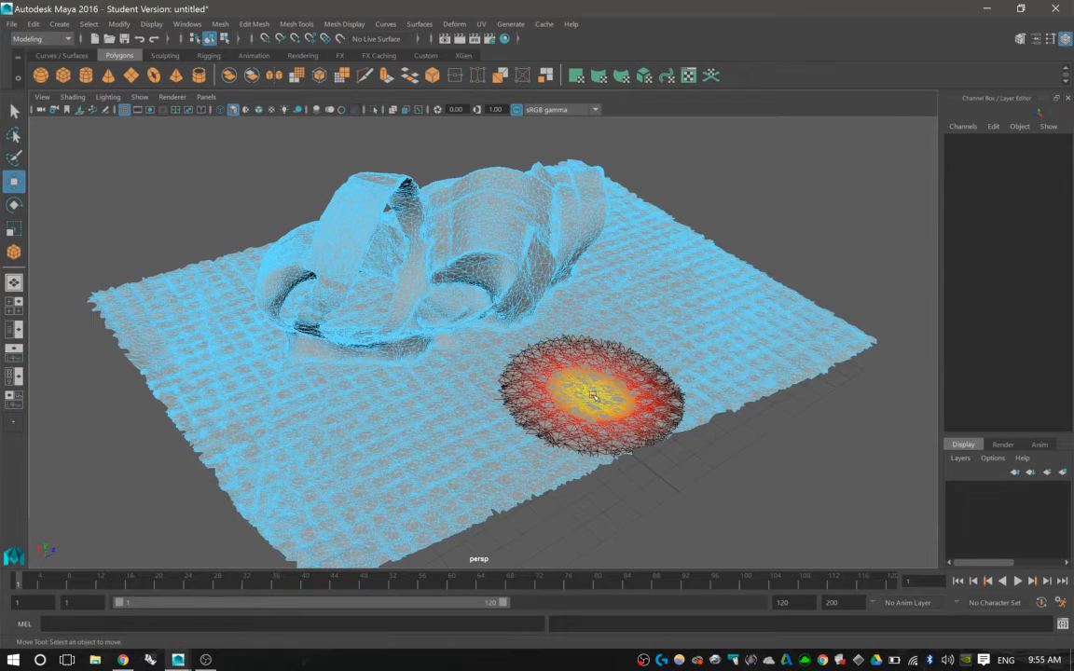
left_click(678, 351, "shift")
mouse_move(641, 313)
left_mouse_down()
mouse_move(645, 280)
mouse_move(641, 338)
mouse_move(643, 324)
left_mouse_up()
key("ctrl+z")
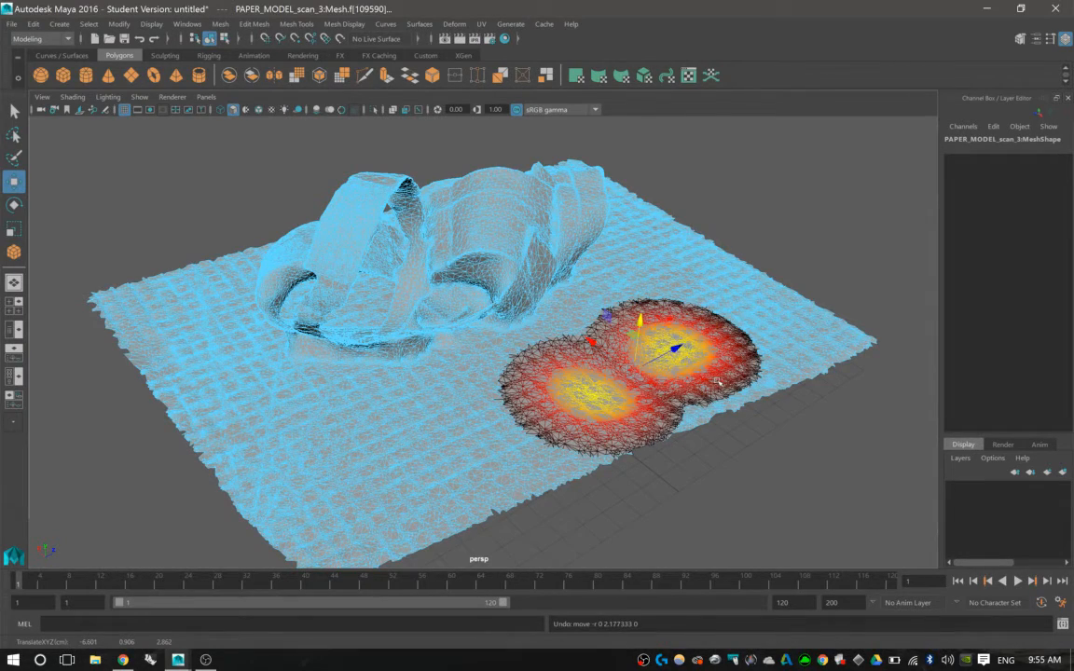
- Select a face on top of the tall paper loop and pull the soft-selected area to stretch the arch upward
left_click_drag(682, 345, 681, 301, "alt")
left_click(673, 196)
left_click_drag(673, 196, 590, 257, "alt")
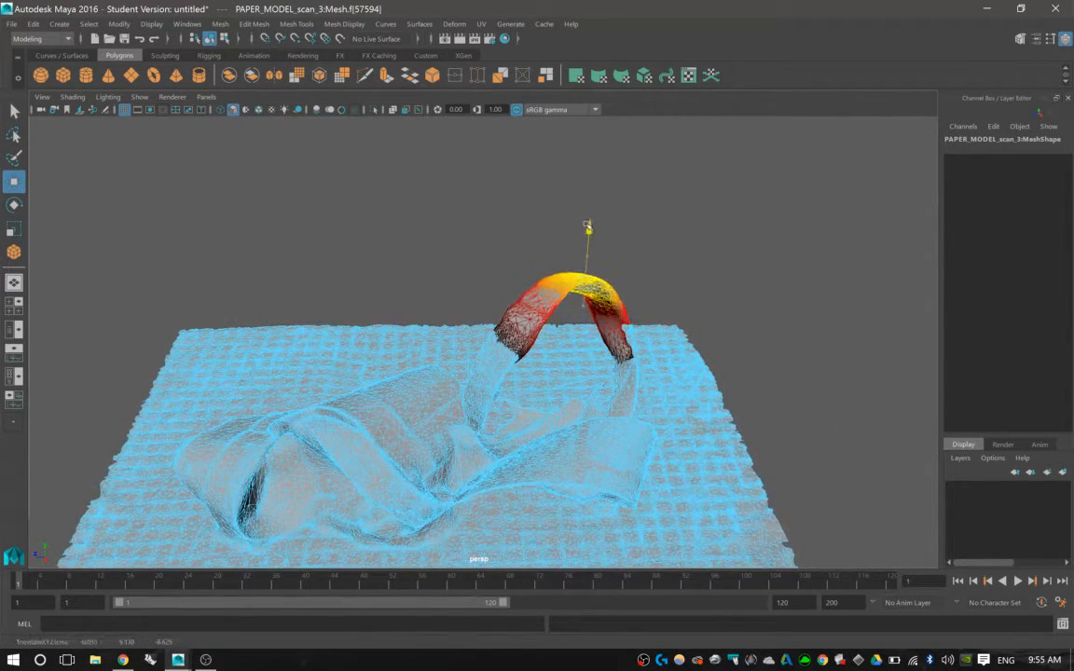
left_click_drag(543, 187, 613, 221, "alt")
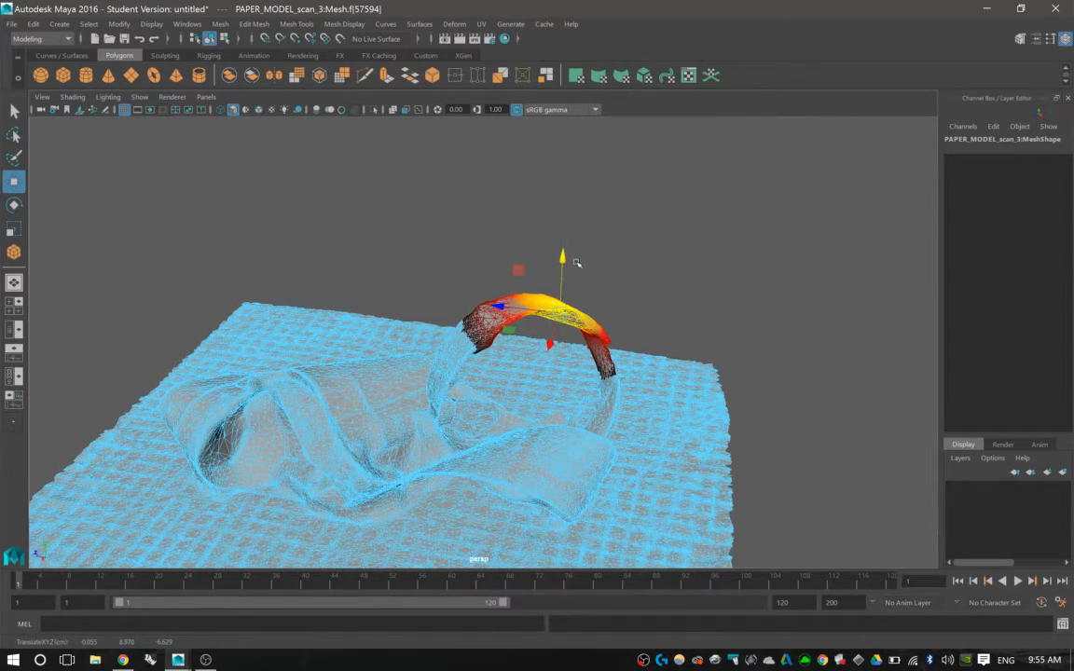
mouse_move(576, 264)
left_mouse_down("alt")
mouse_move(508, 295)
mouse_move(568, 263)
left_mouse_up("alt")
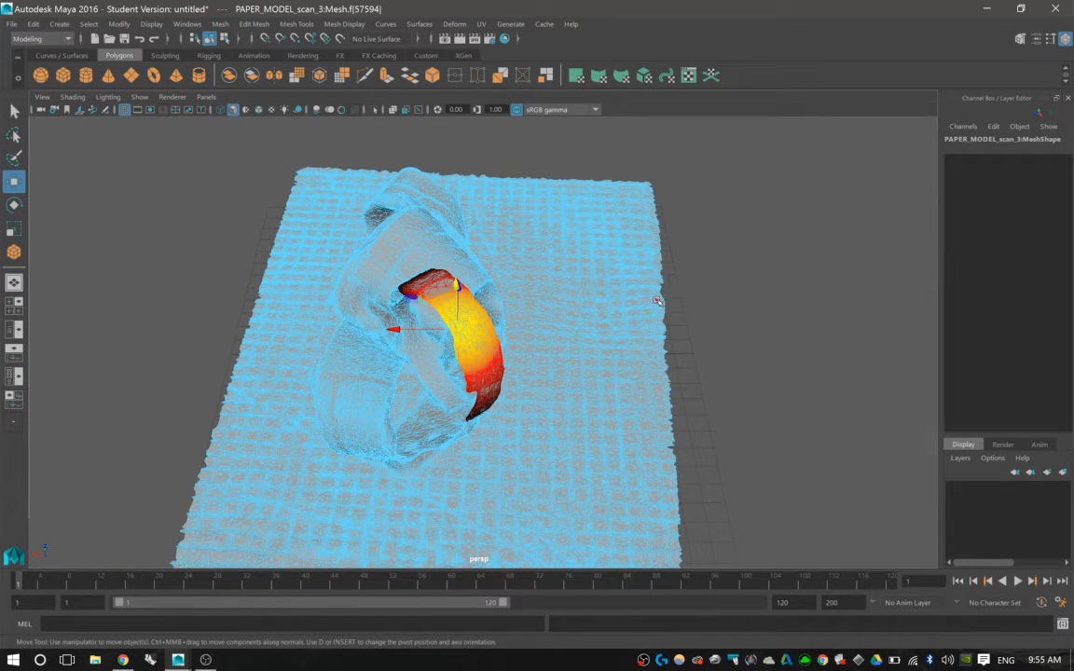
- Select a face on the open base corner beside the paper loop and enlarge the soft selection falloff radius around it
key("b")
left_click_drag(559, 319, 589, 290, "alt")
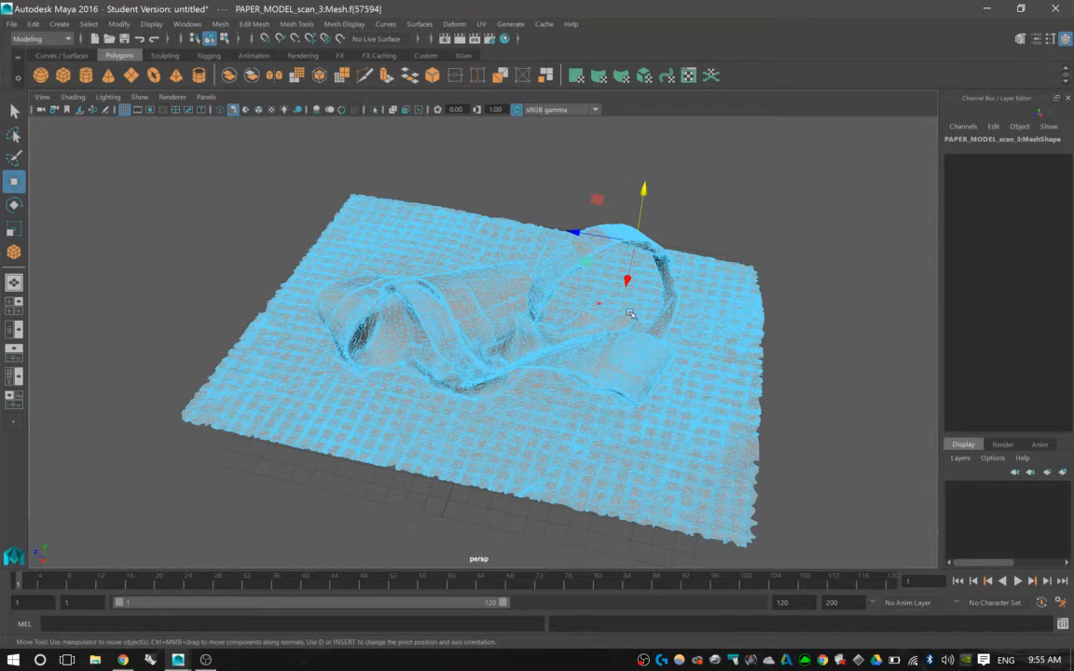
left_click(709, 310)
key("b")
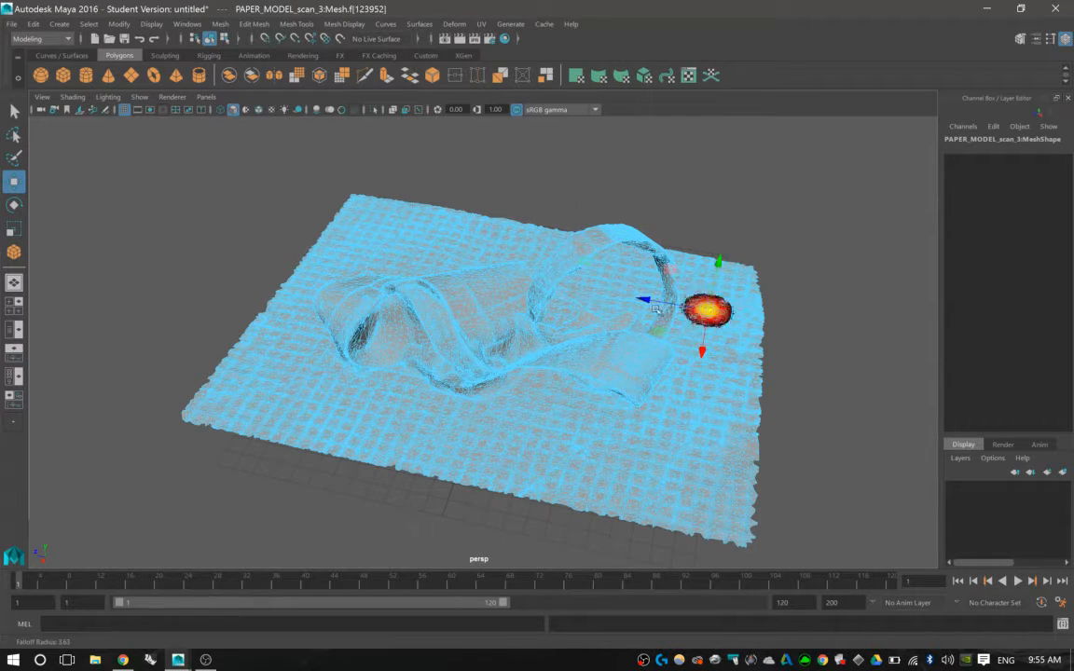
left_click_drag(670, 315, 781, 336)
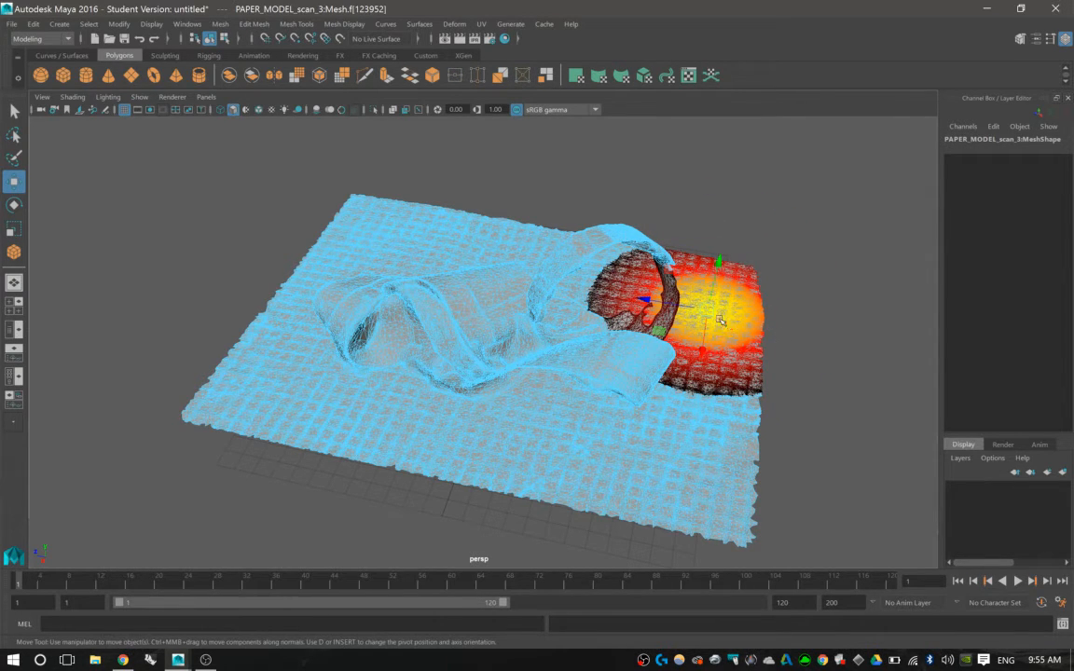
- Push the base corner behind the loop downward and pull the top of the folded paper mound upward
left_click(741, 271)
left_click_drag(743, 270, 685, 300)
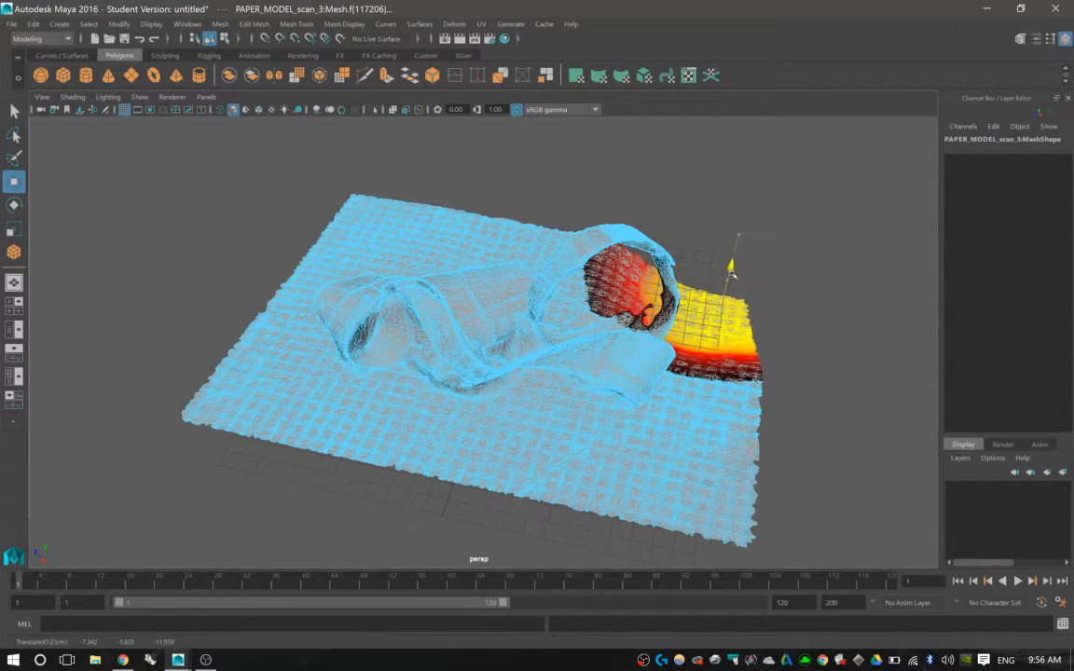
left_click(415, 296)
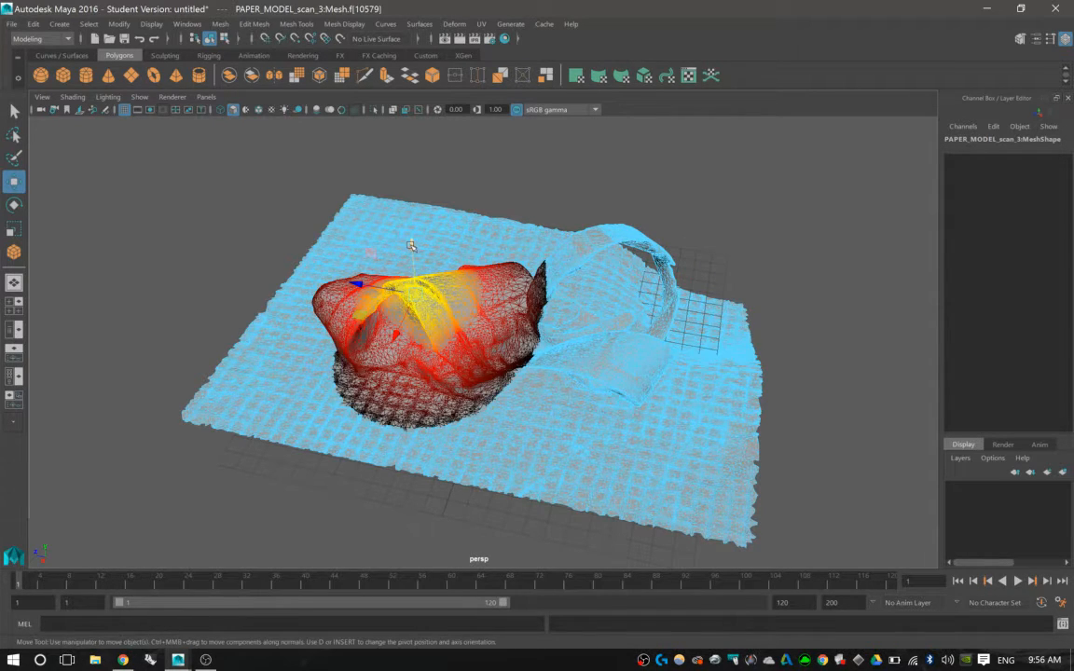
left_click_drag(410, 248, 561, 220)
- Soft-select the top of the paper loop, lower it slightly and rotate it to twist the band
left_click(600, 215)
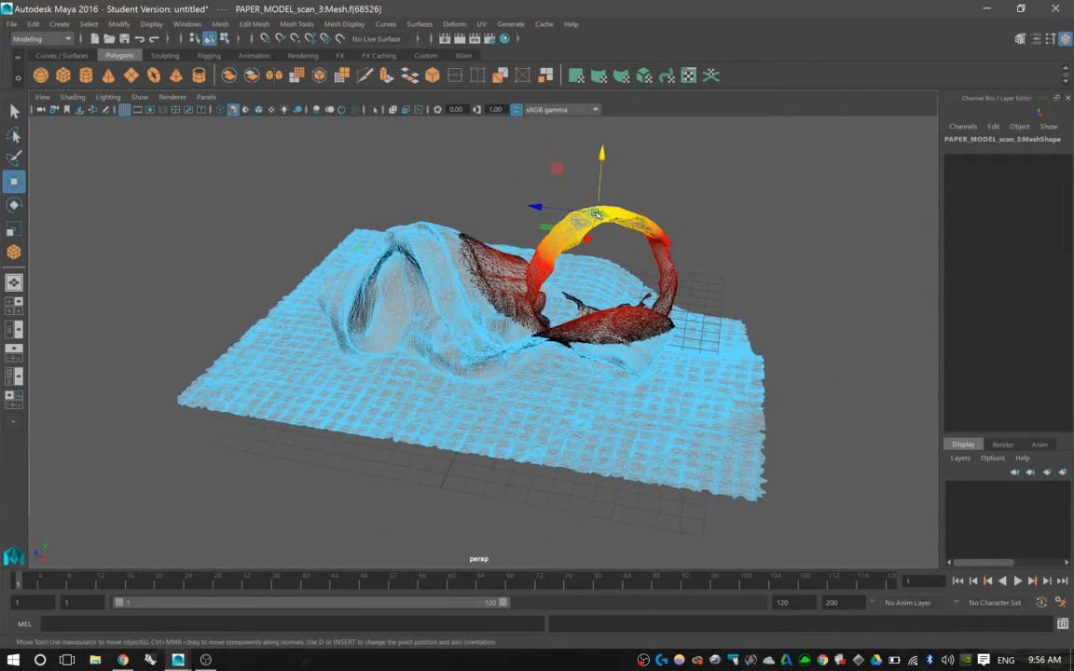
left_click_drag(602, 166, 601, 180)
key("e")
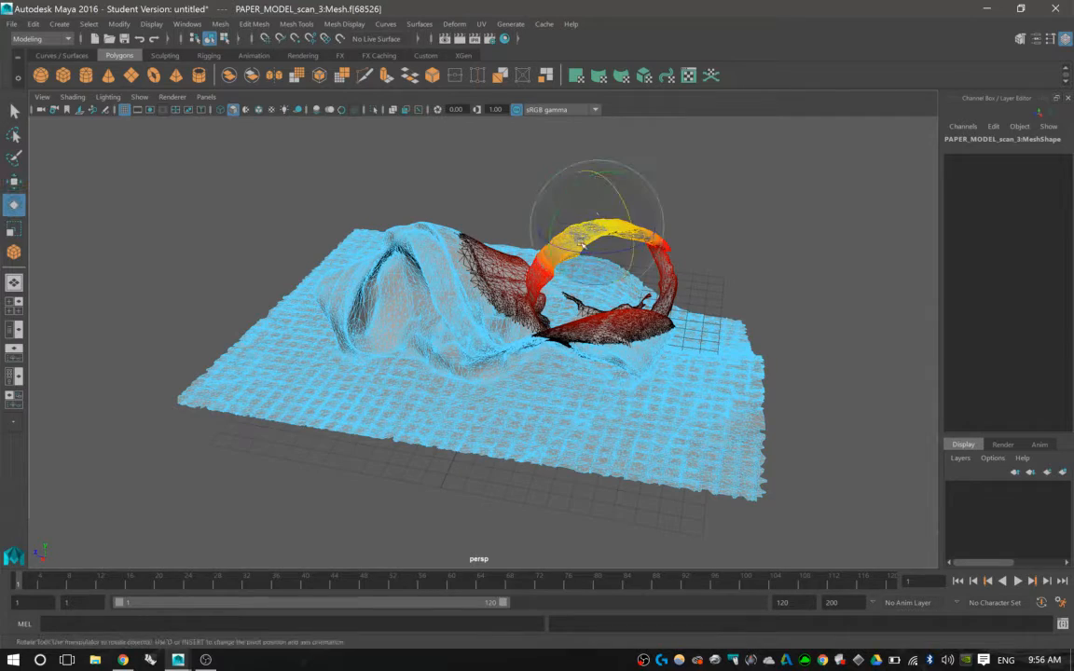
left_click_drag(585, 252, 681, 256)
left_click_drag(470, 288, 545, 280, "alt")
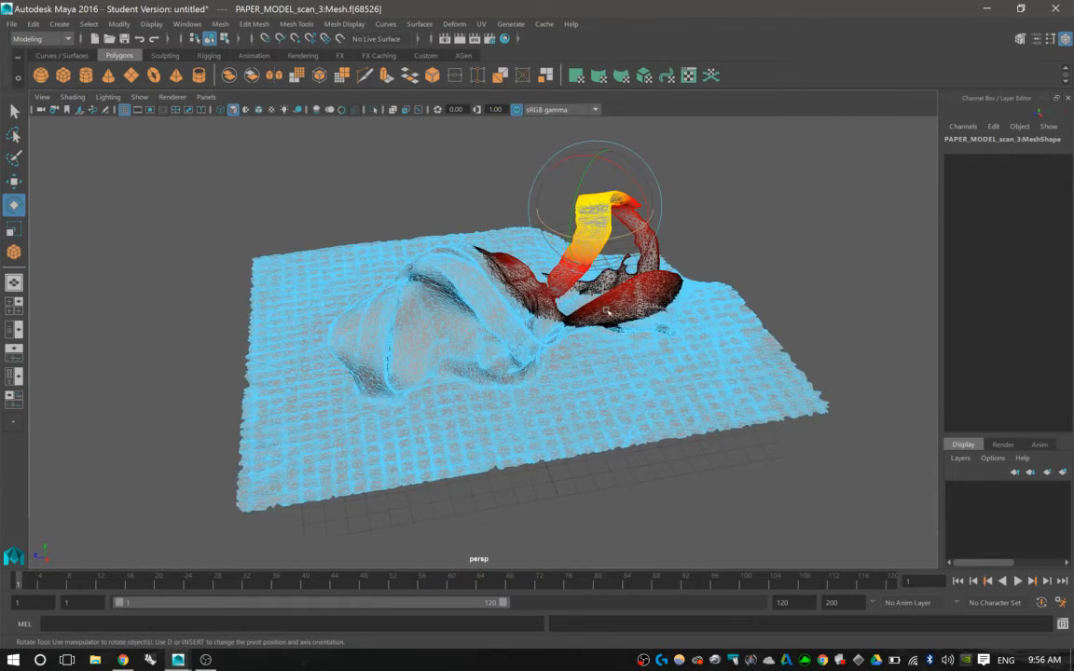
- Activate the Move tool, select a face near the base's back corner and toggle soft selection around it, ending with it off
key("w")
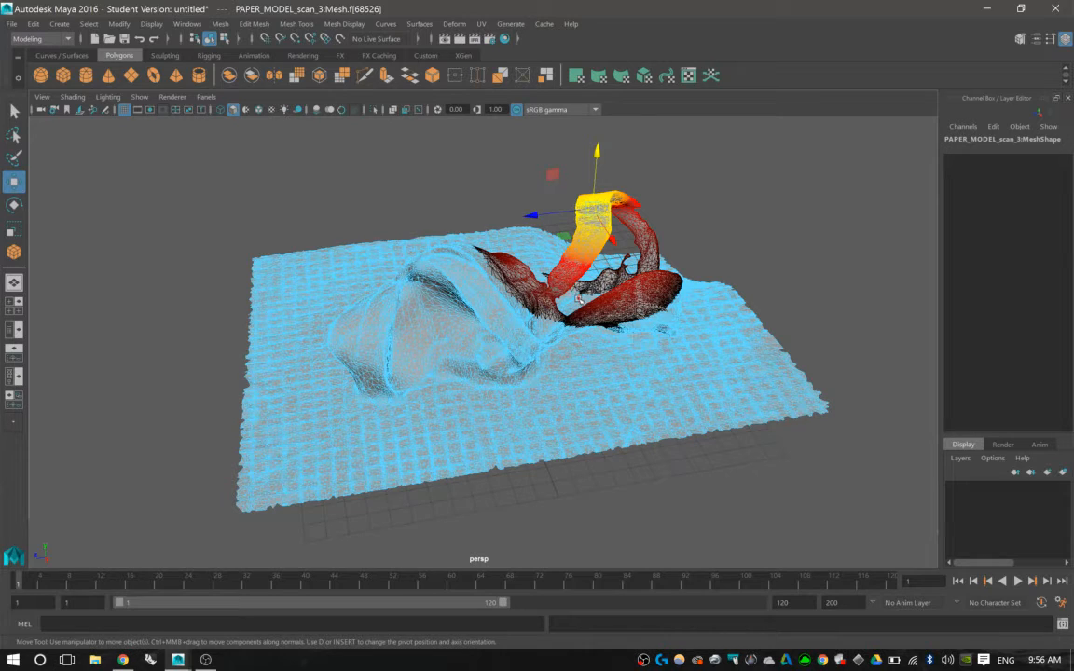
key("b")
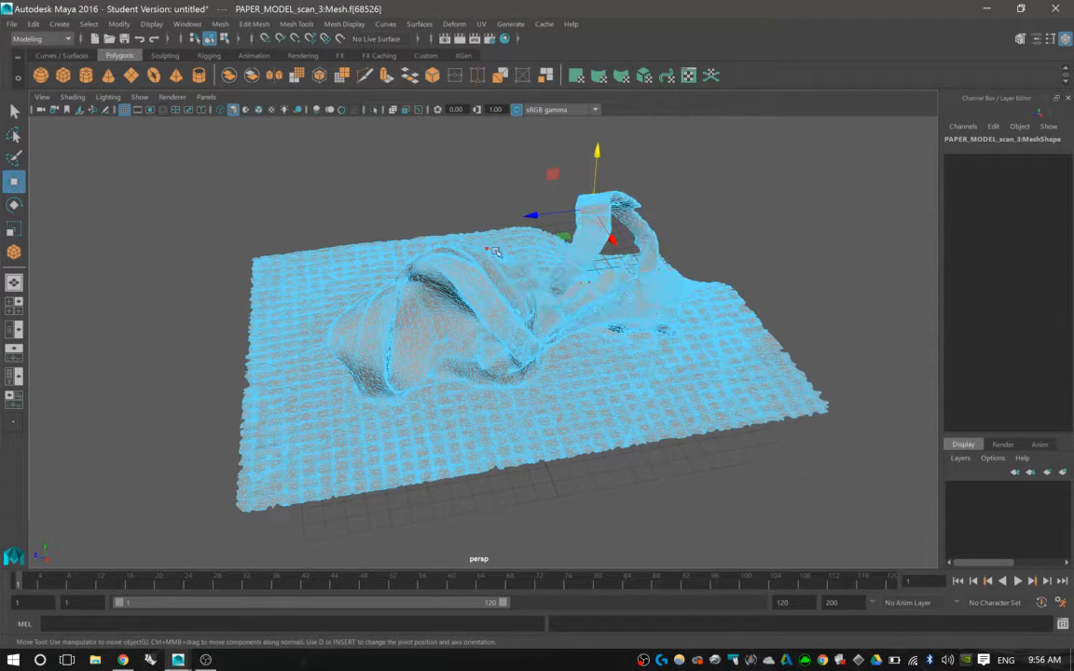
key("b")
left_click(315, 271)
key("b")
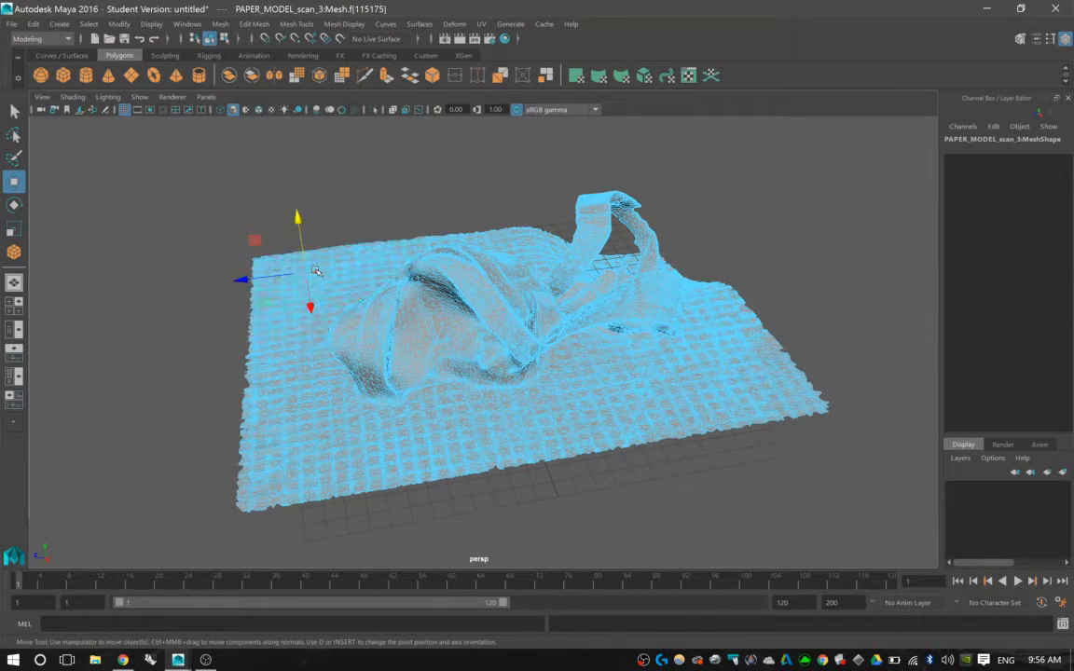
key("b")
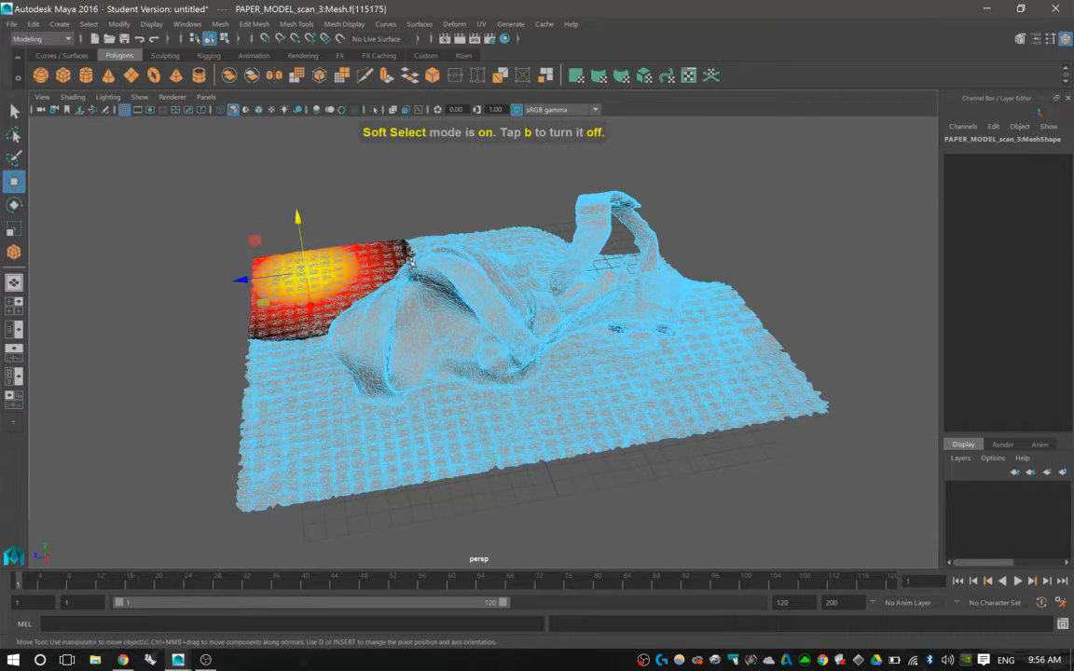
key("b")
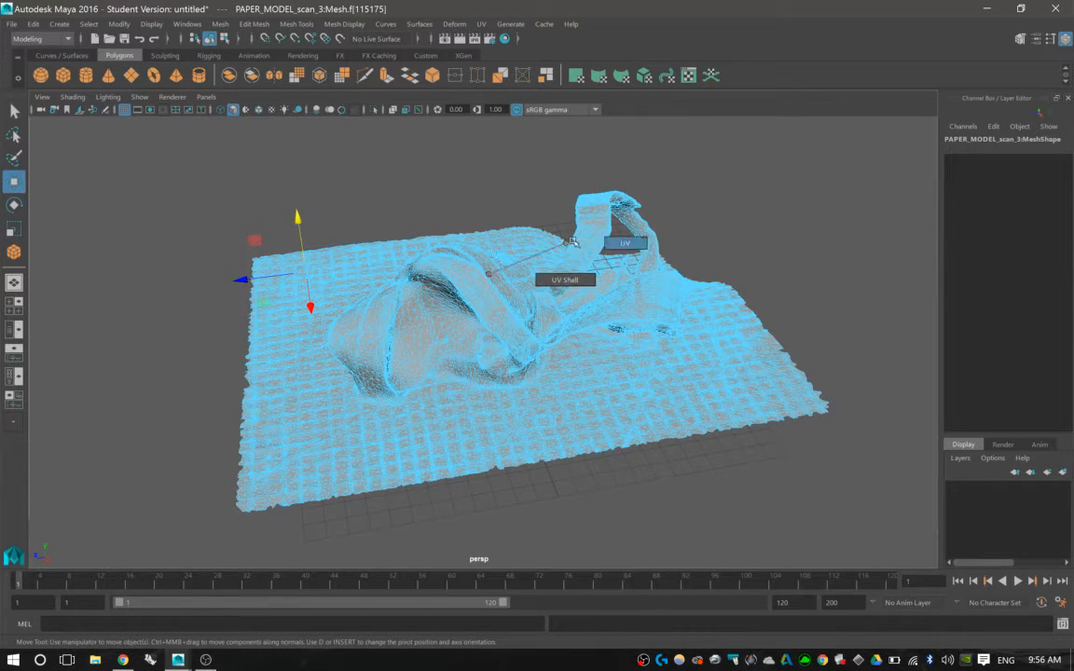
- Return the scanned paper mesh to object mode, select it whole and open its shape name for editing without changing it
right_click_drag(411, 305, 488, 274)
left_click(438, 247)
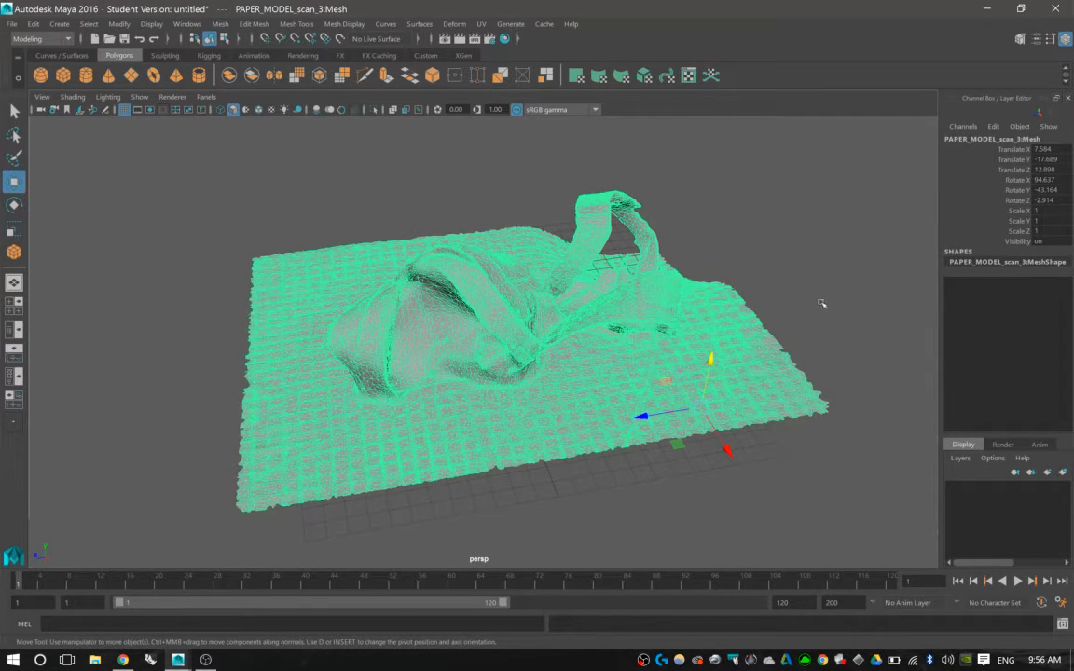
double_click(958, 264)
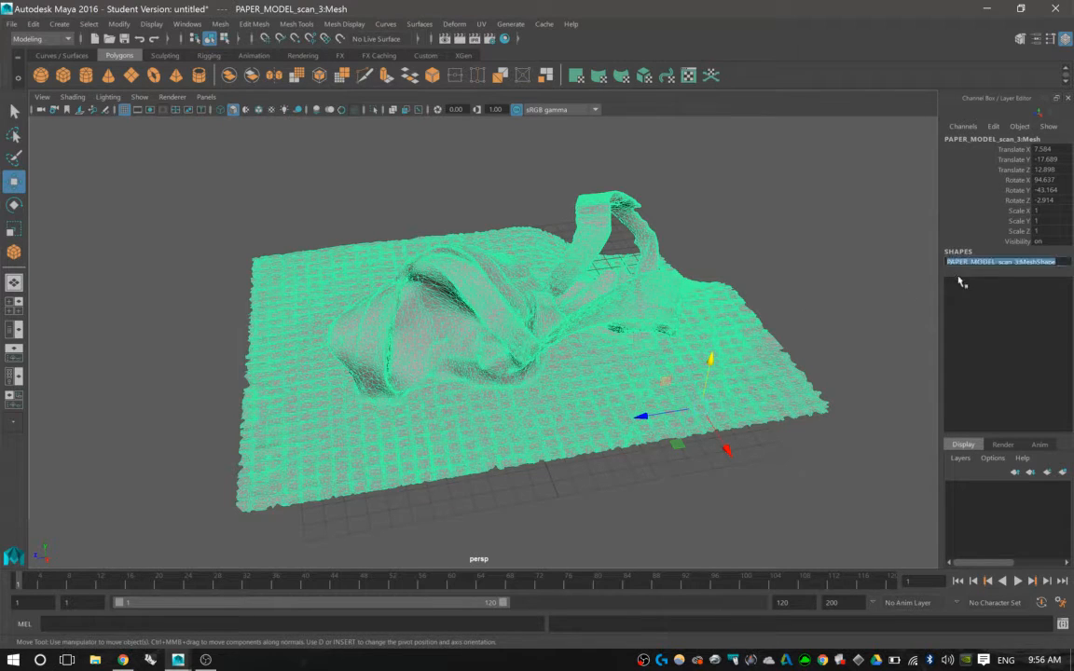
left_click(955, 254)
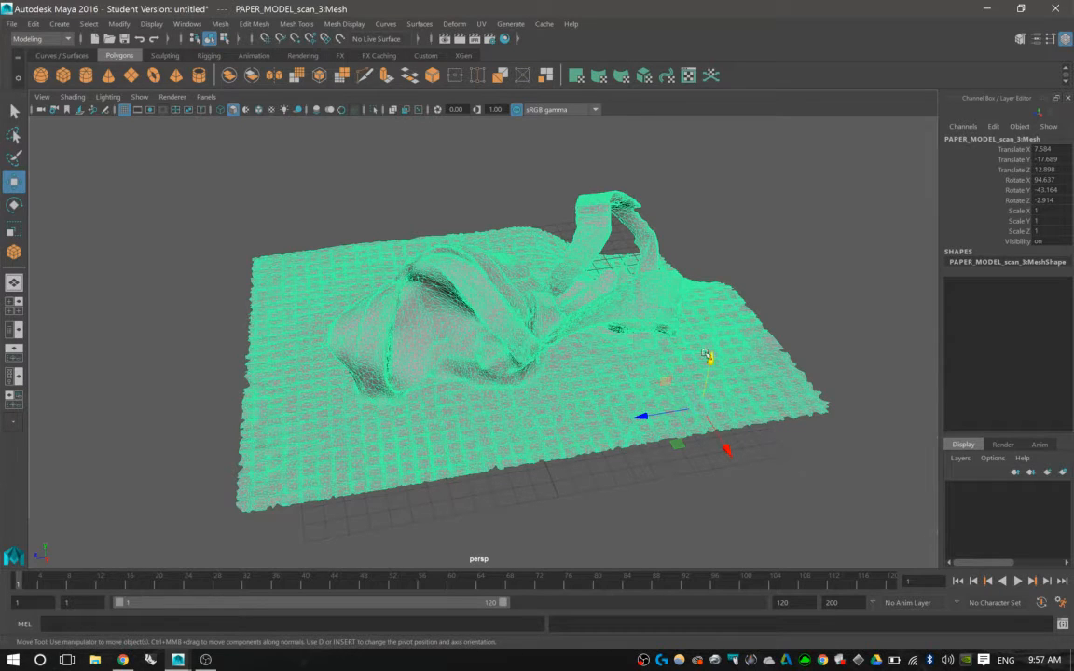
- Examine the deformed paper model from several angles and in the four-view layout
left_click_drag(673, 364, 626, 340, "alt")
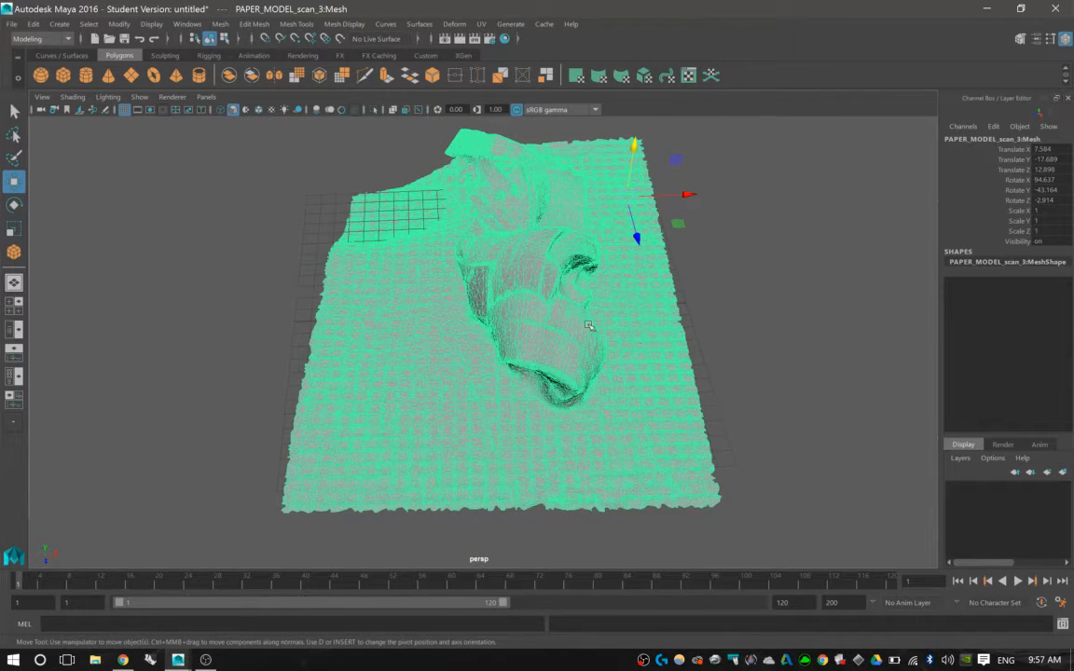
left_click_drag(531, 293, 522, 320, "alt")
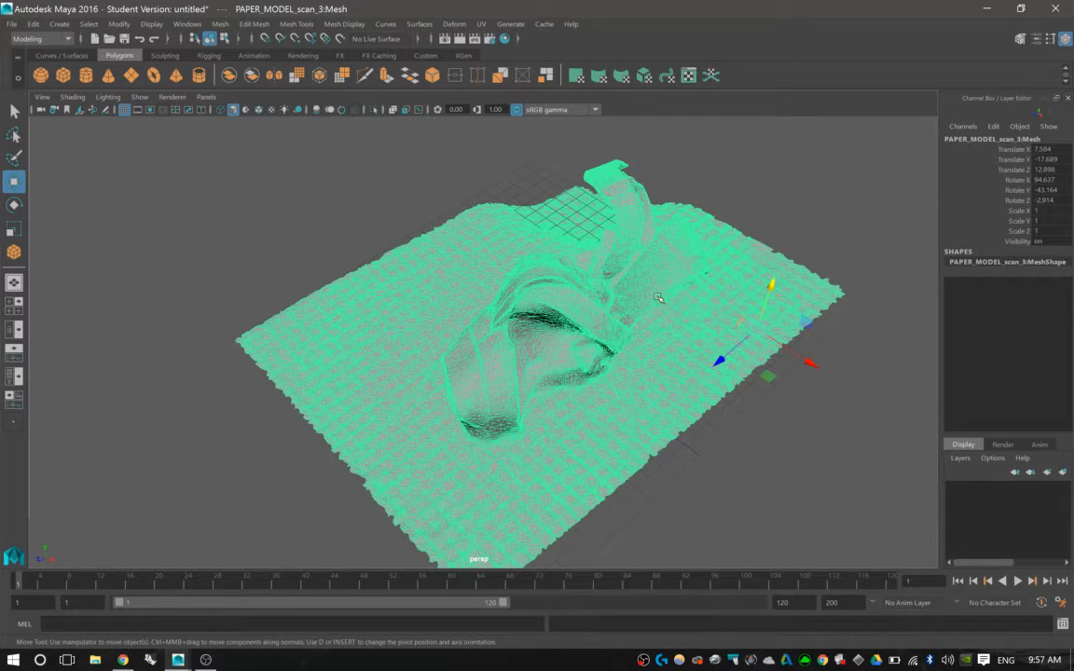
key("space")
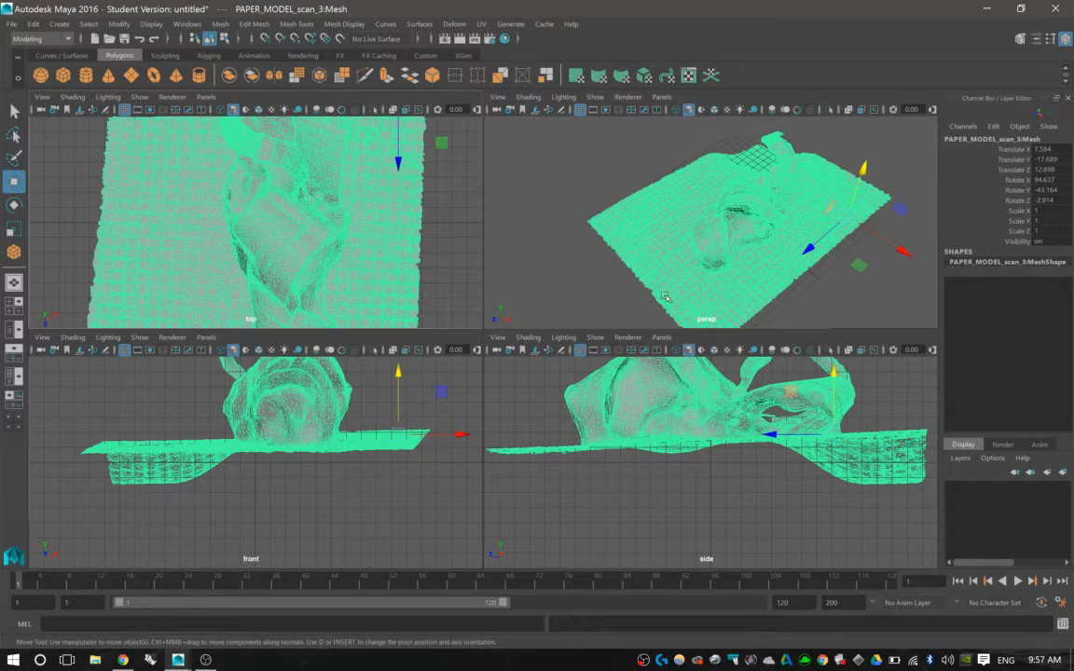
key("space")
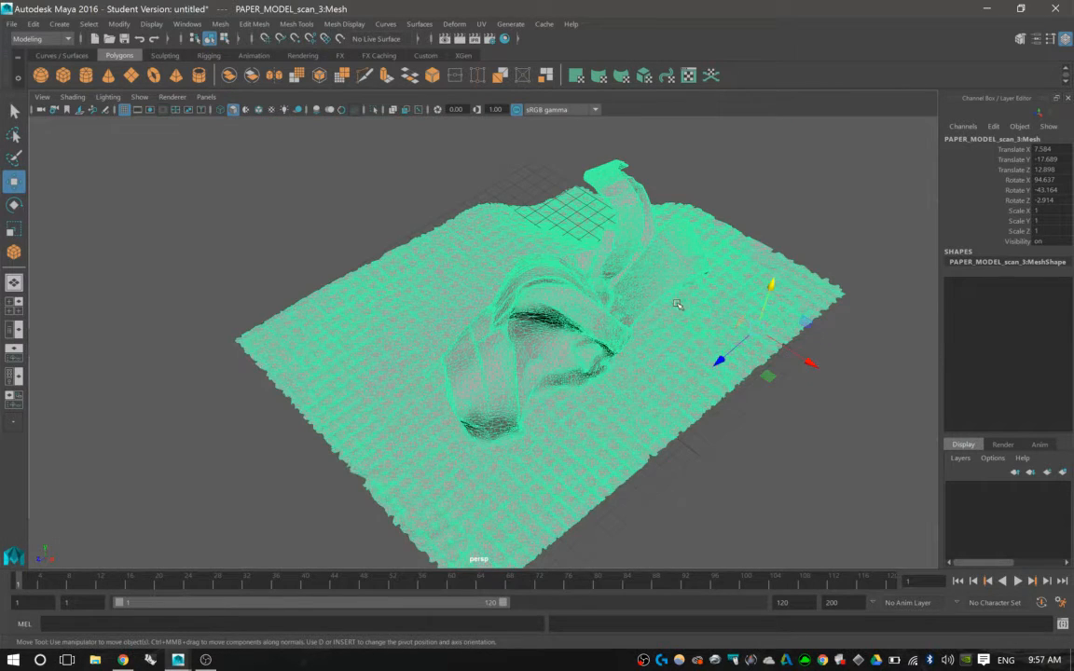
- Select a base vertex in vertex mode, turn on soft selection around it and return the mesh to object mode
mouse_move(676, 303)
right_mouse_down()
mouse_move(704, 290)
mouse_move(676, 338)
mouse_move(679, 304)
right_mouse_up()
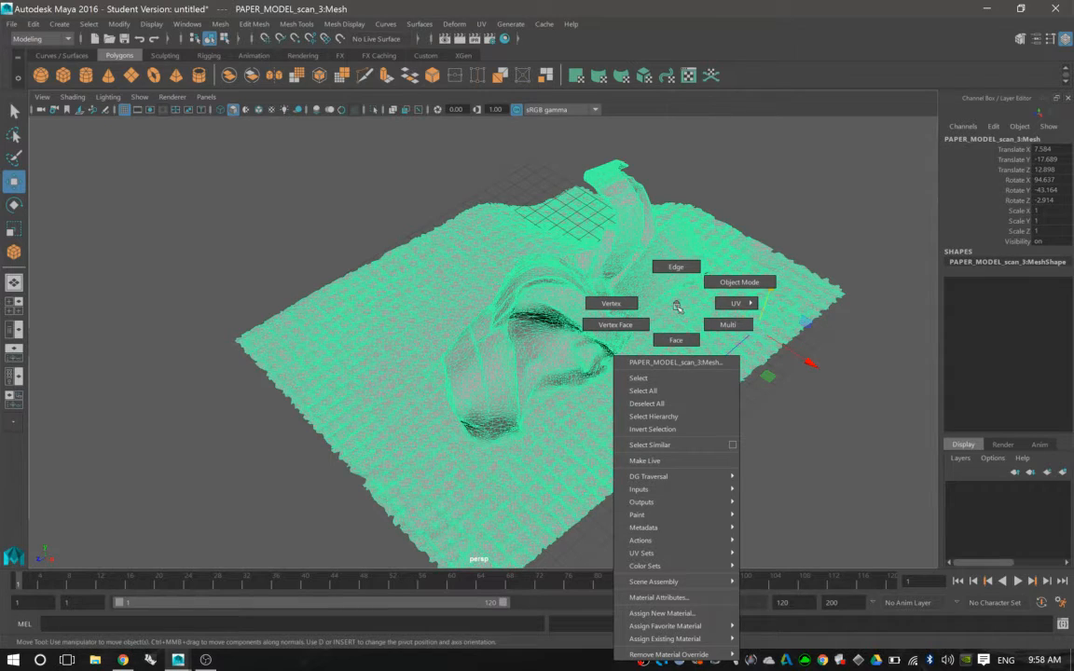
right_click_drag(677, 307, 723, 278)
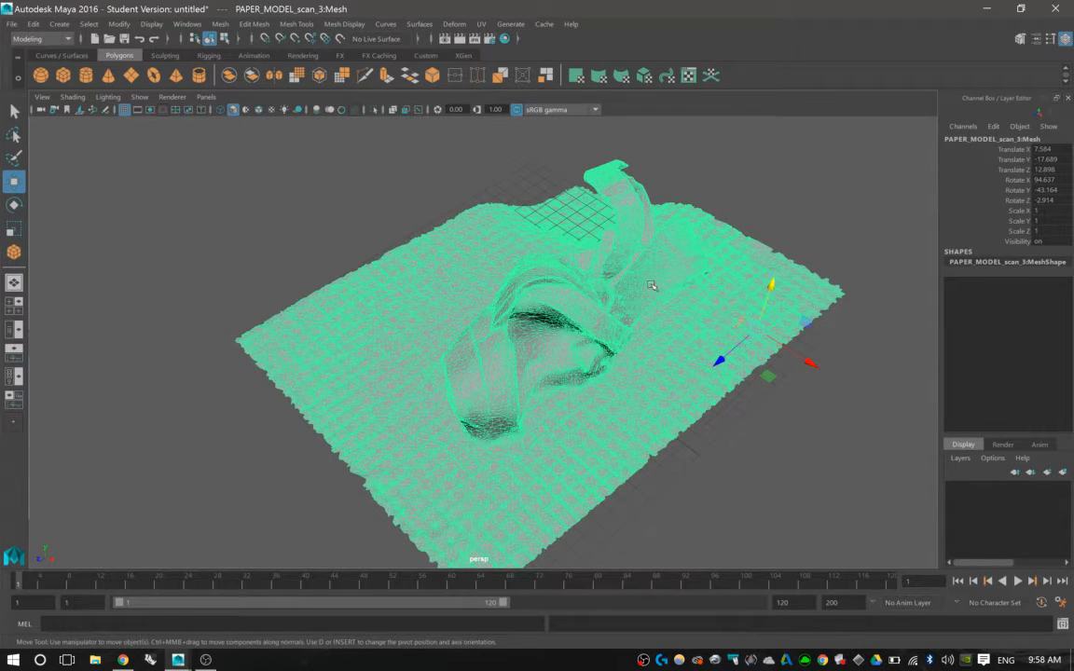
right_click_drag(659, 285, 606, 290)
left_click(706, 328)
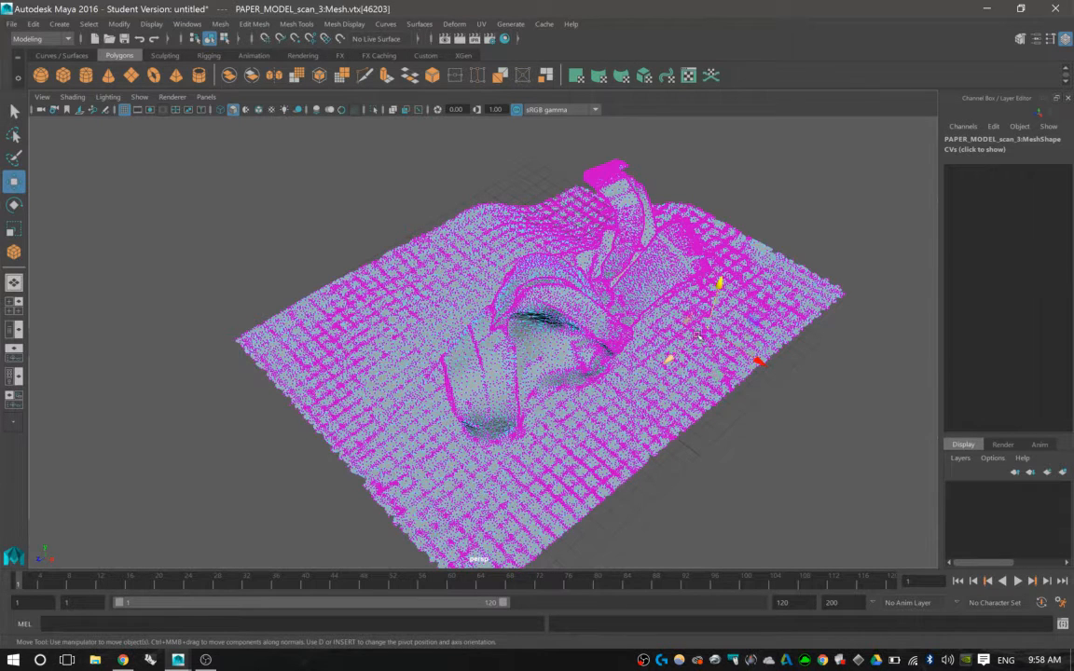
key("b")
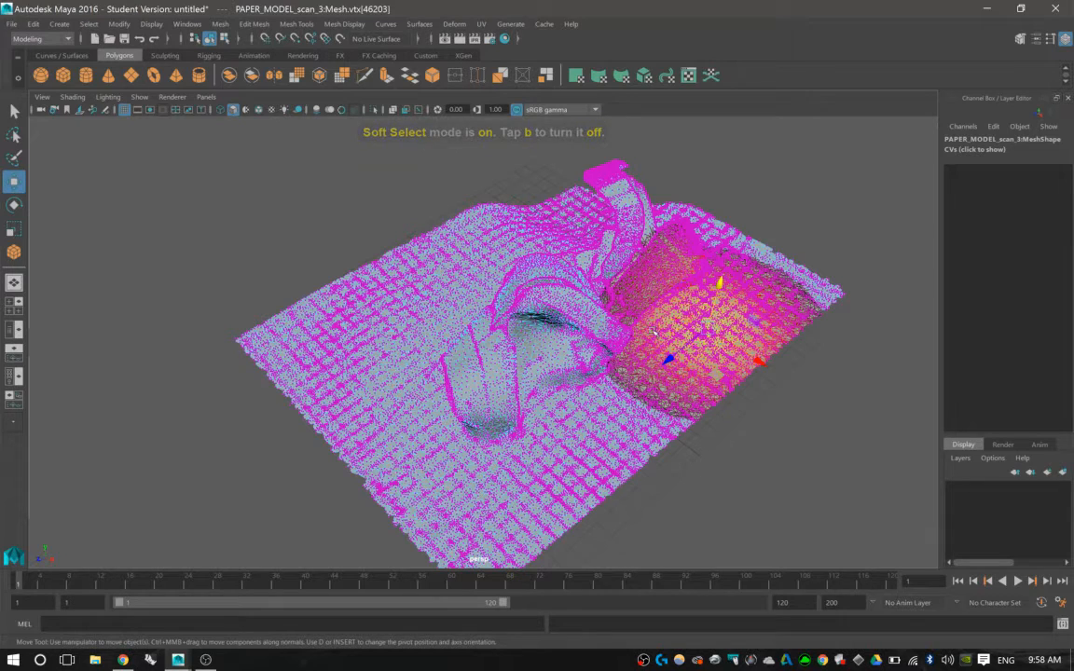
right_click_drag(653, 310, 701, 288)
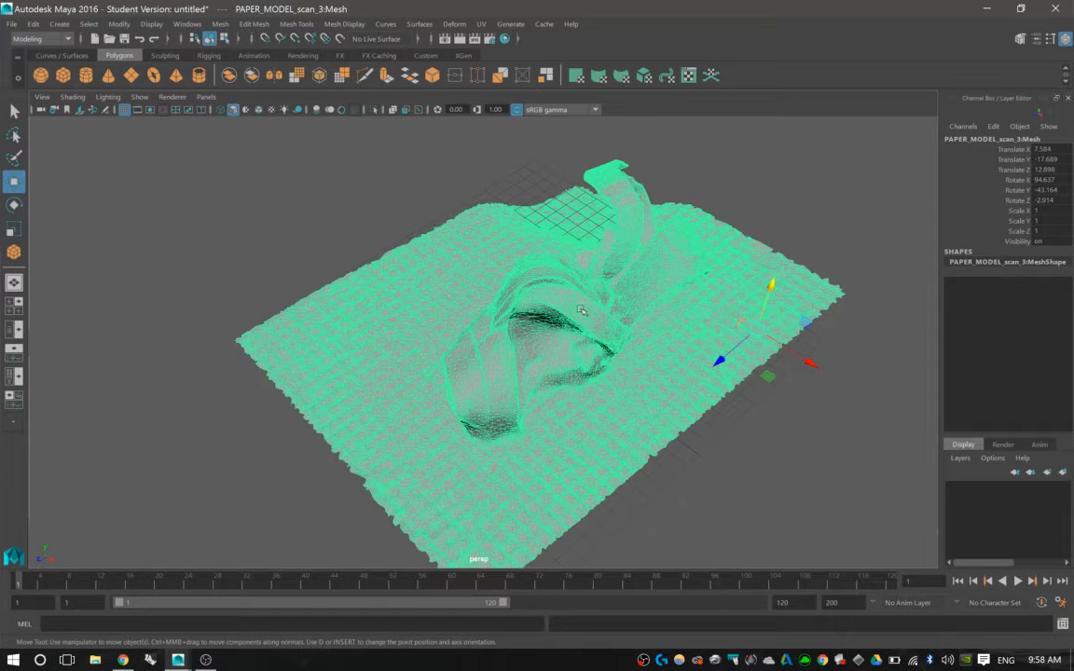
- Show the four-view layout, deselect the mesh, and maximize the top view before returning to all four views
key("space")
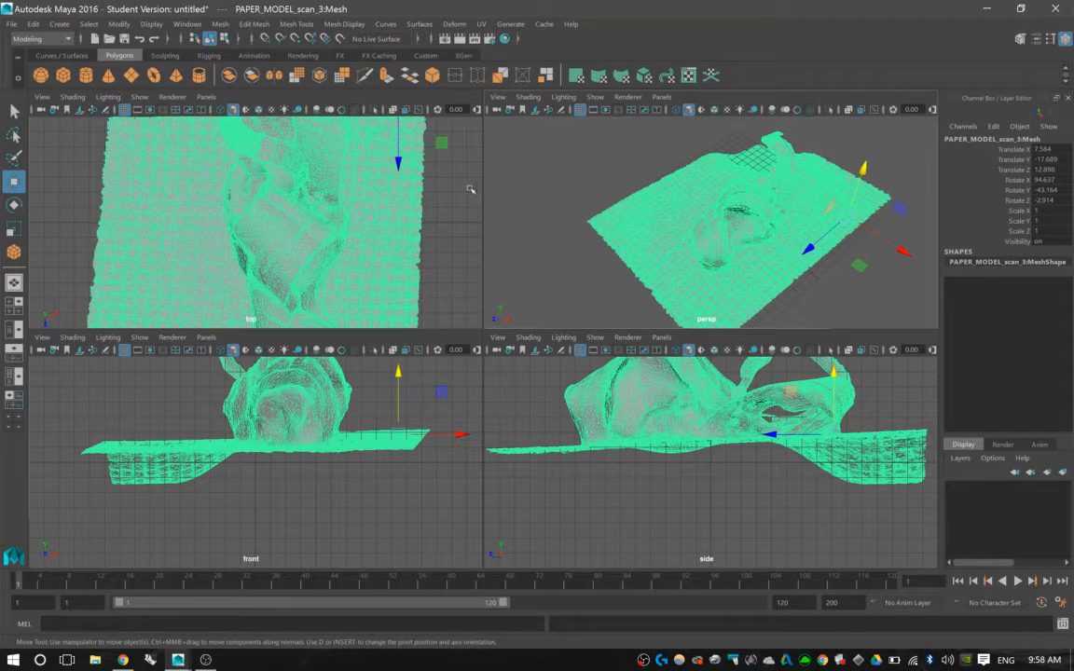
left_click(427, 171)
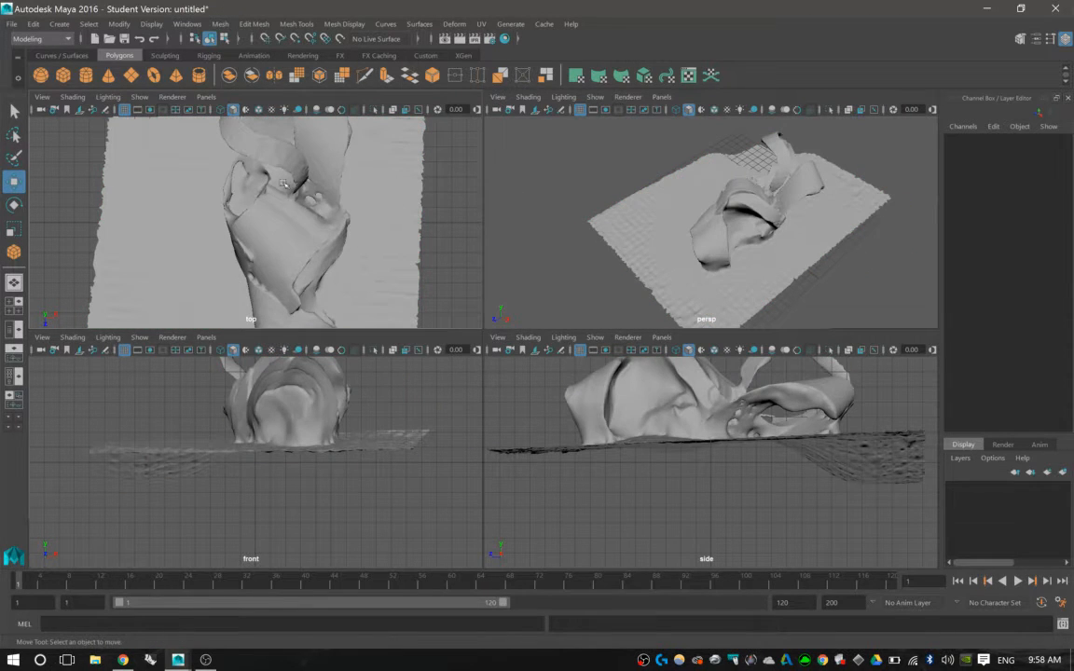
key("space")
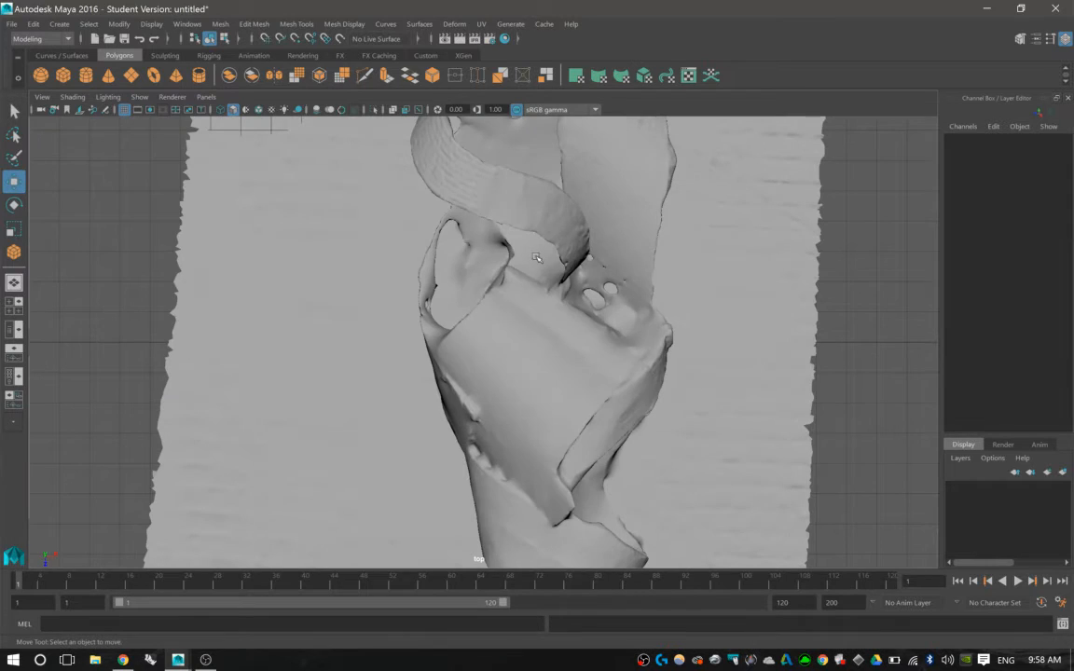
key("space")
key("space")
key("space")
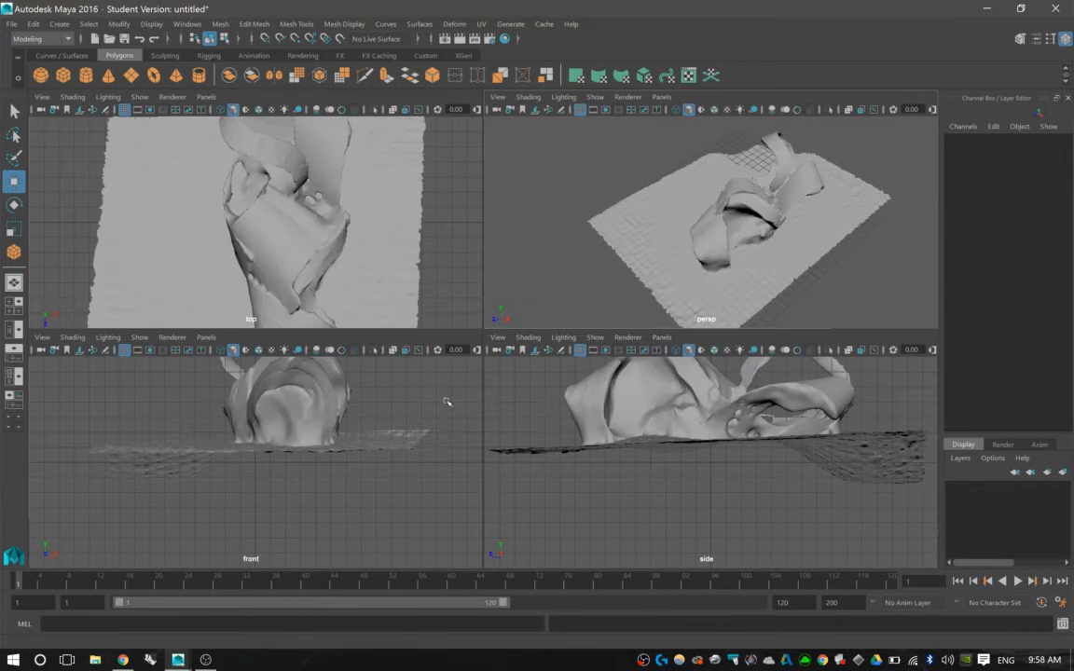
- Alternate between the four-view layout and the maximized perspective view, viewing the paper model from different angles
key("space")
key("space")
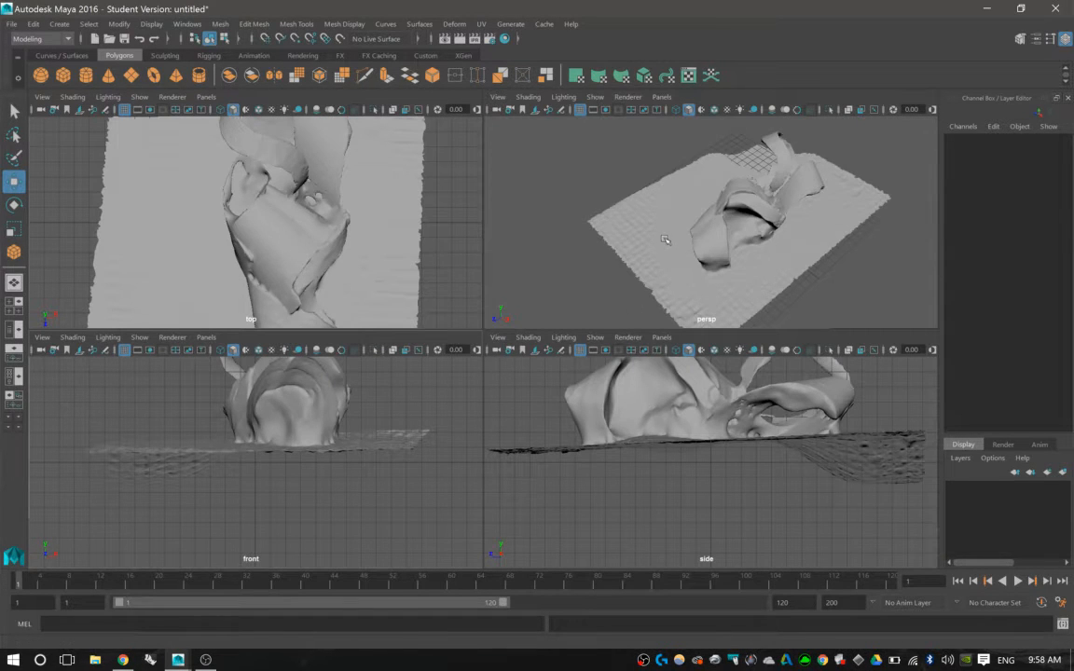
key("space")
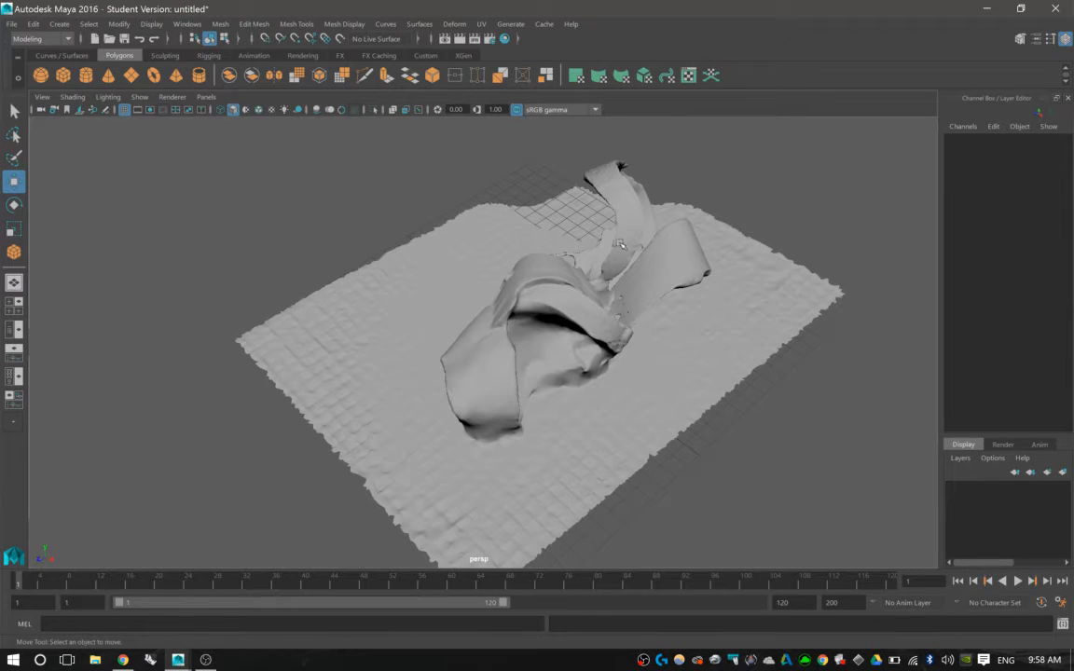
left_click_drag(619, 244, 532, 214, "alt")
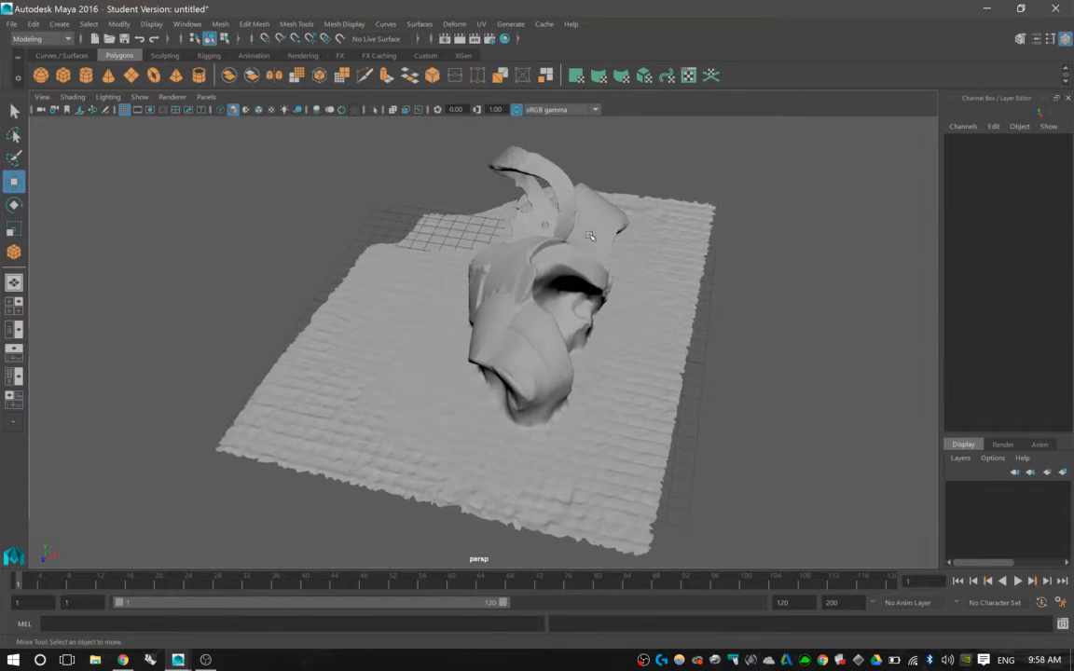
key("space")
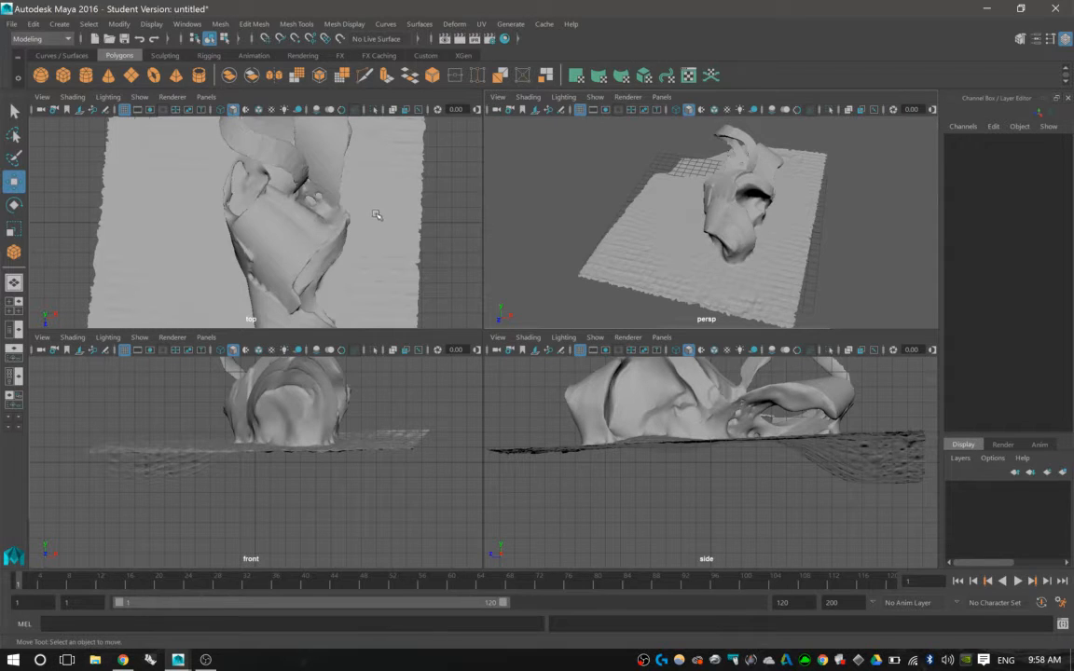
key("space")
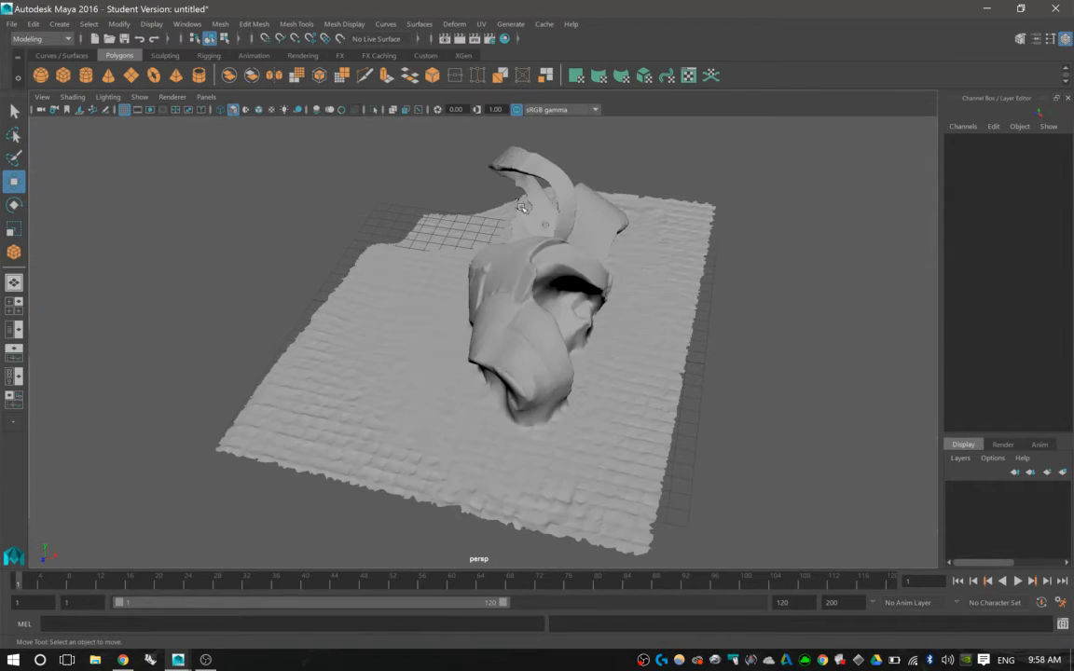
left_click_drag(455, 185, 496, 206, "alt")
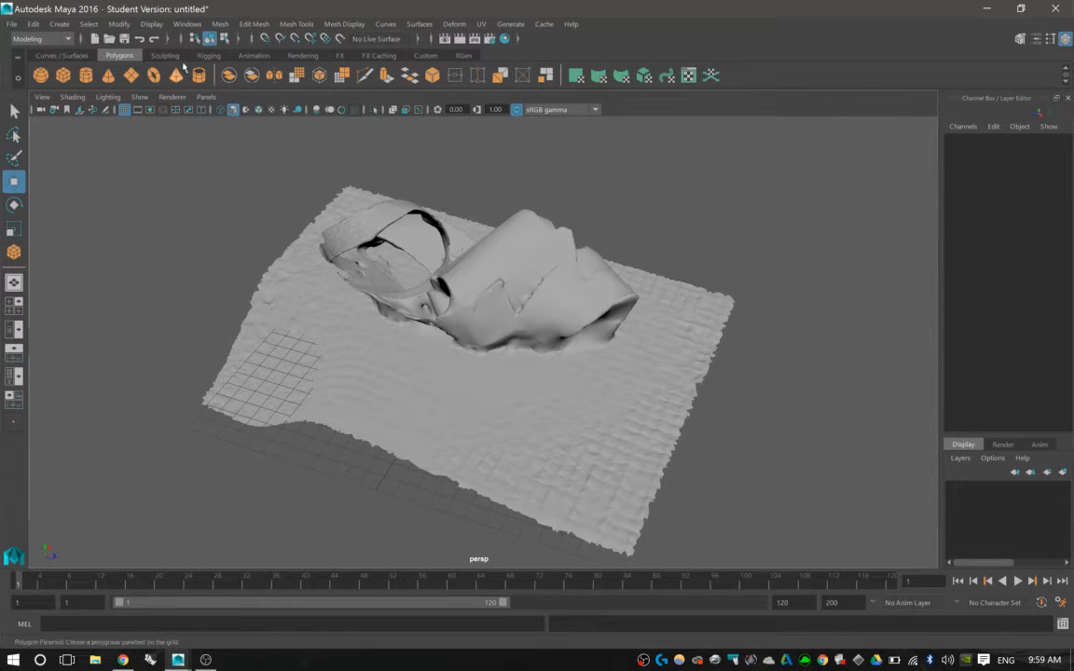
- Activate the Sculpt tool from the sculpting tools and select the scanned paper mesh to sculpt on
left_click(177, 56)
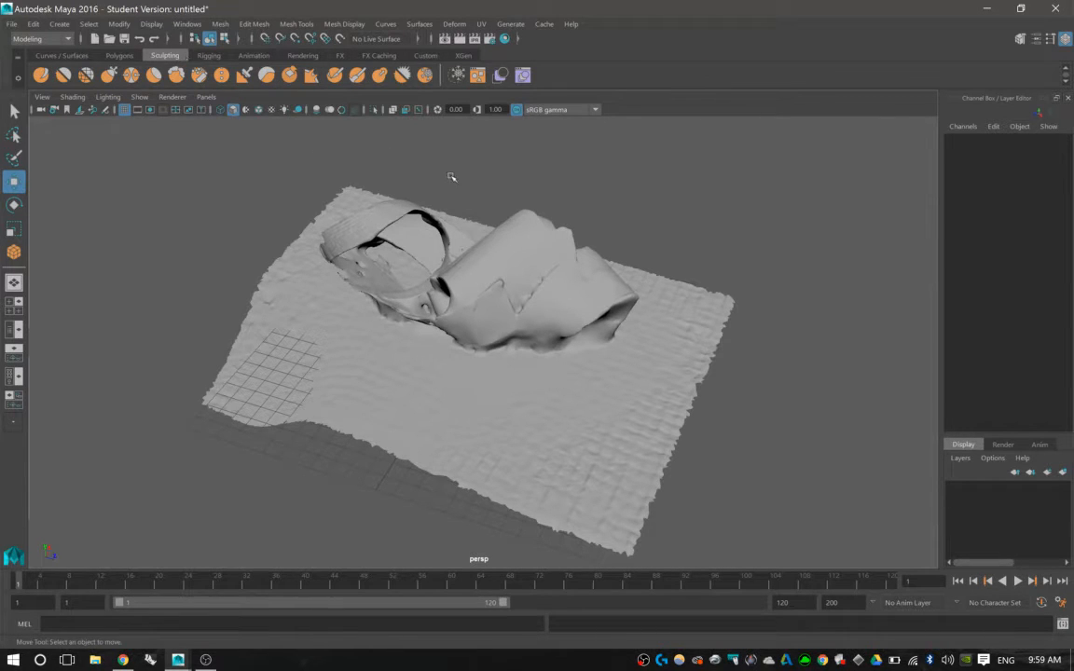
mouse_move(451, 177)
left_mouse_down("alt")
mouse_move(410, 161)
mouse_move(458, 215)
mouse_move(508, 231)
mouse_move(443, 217)
mouse_move(429, 204)
mouse_move(587, 240)
mouse_move(483, 210)
left_mouse_up("alt")
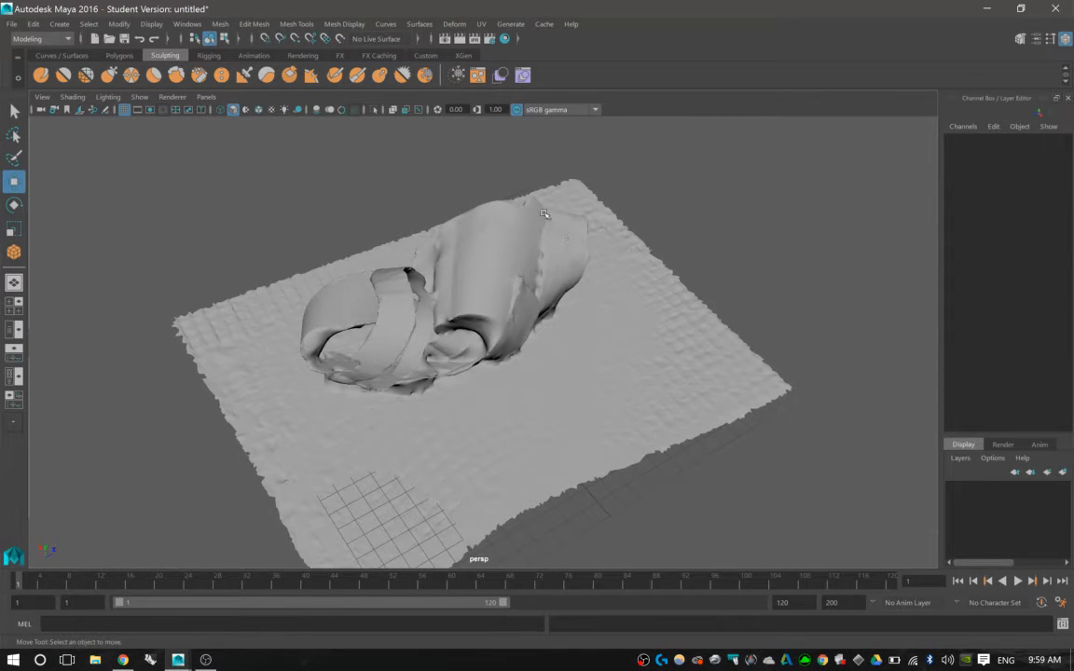
left_click_drag(436, 201, 395, 177, "alt")
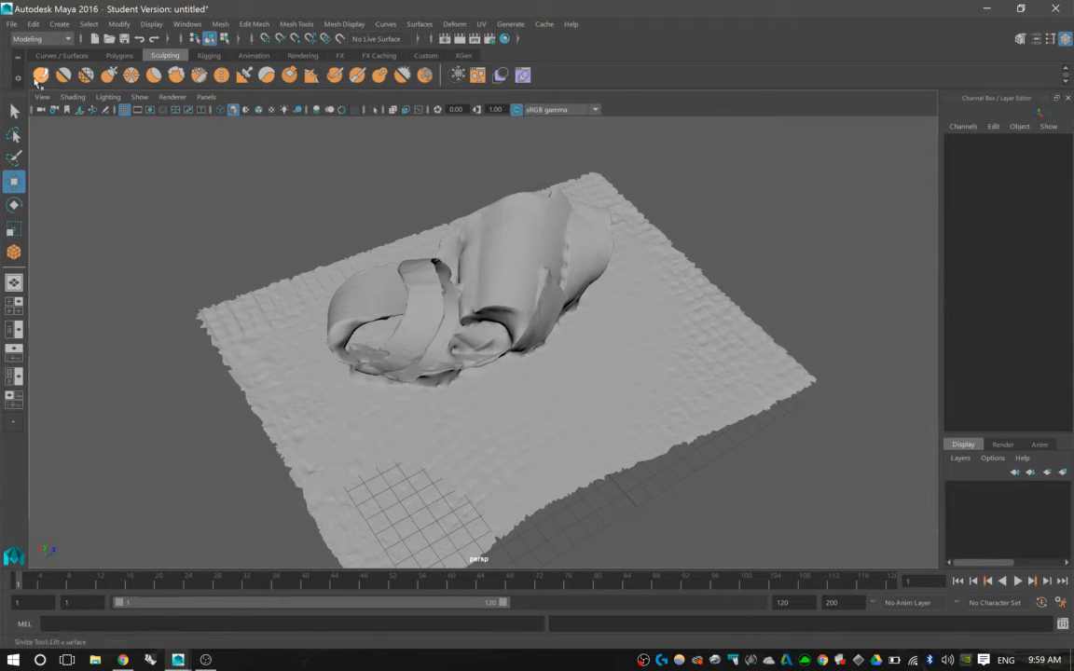
left_click(41, 76)
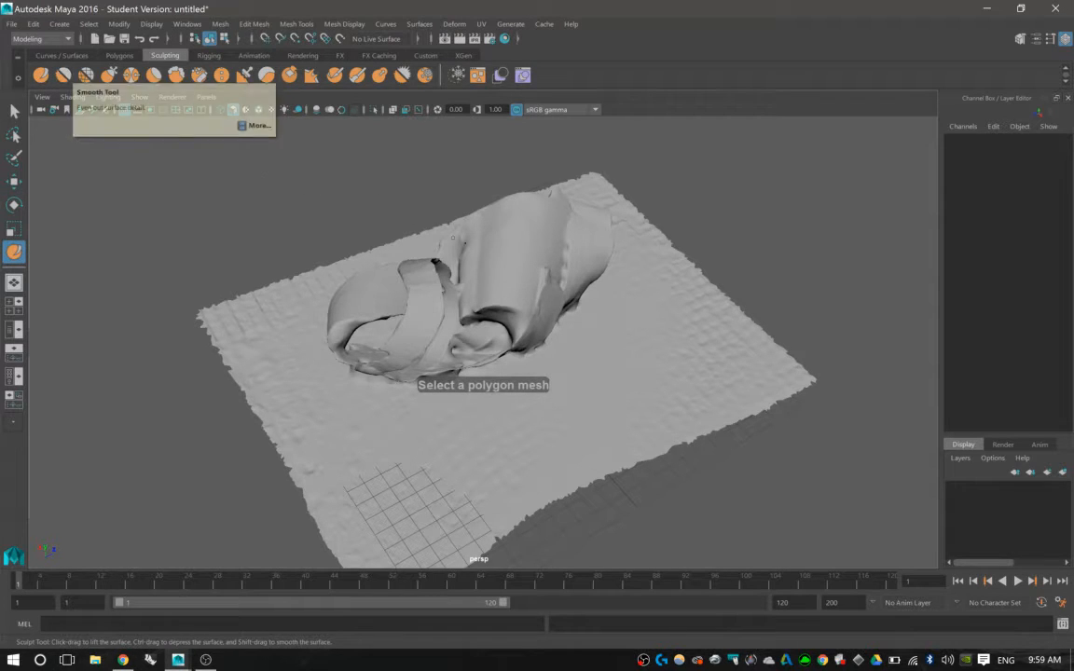
left_click(508, 240)
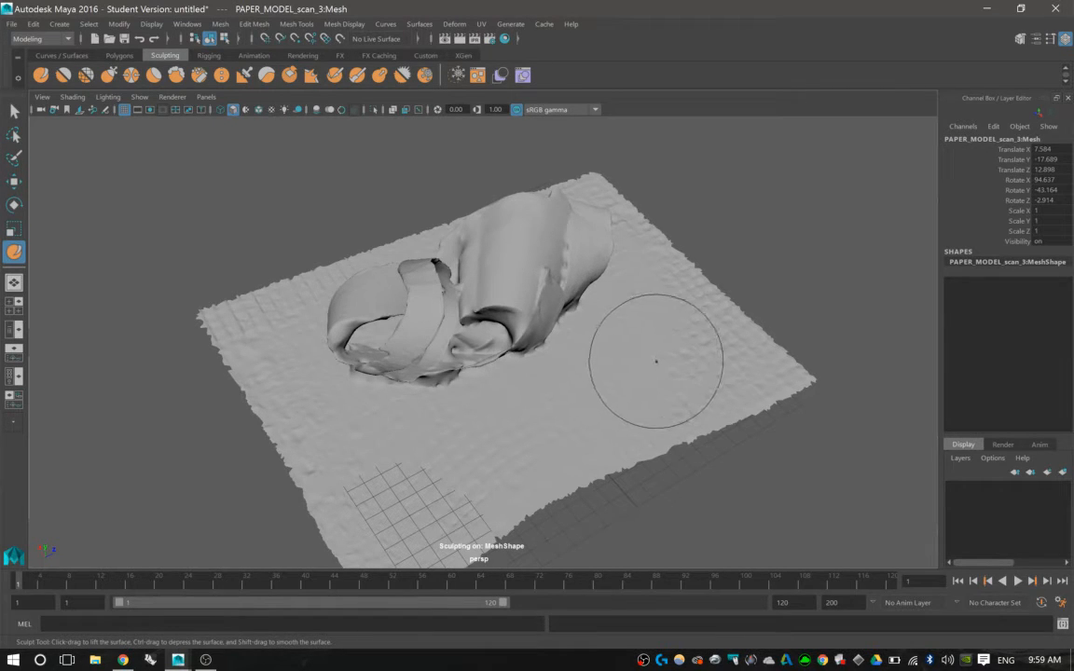
- Try resizing the Sculpt brush and pulling up the flat paper base beside the rolled form, undoing the sculpt strokes
mouse_move(654, 360)
left_mouse_down()
mouse_move(684, 359)
mouse_move(598, 360)
mouse_move(659, 359)
mouse_move(616, 349)
left_mouse_up()
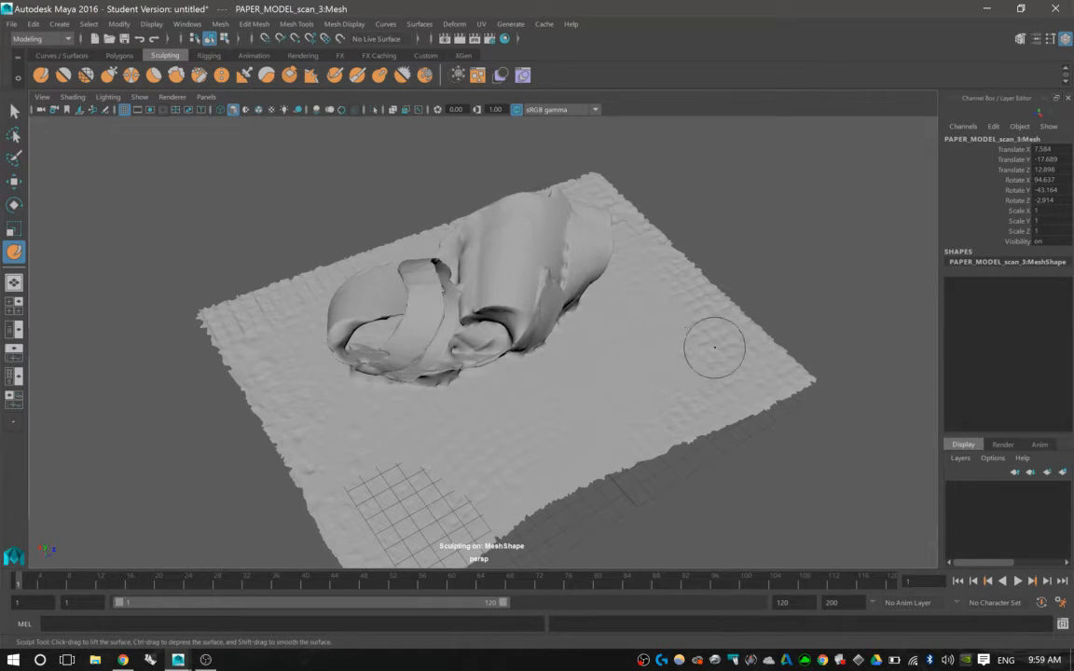
mouse_move(703, 330)
left_mouse_down()
mouse_move(731, 327)
mouse_move(644, 381)
mouse_move(648, 347)
mouse_move(634, 315)
mouse_move(680, 310)
left_mouse_up()
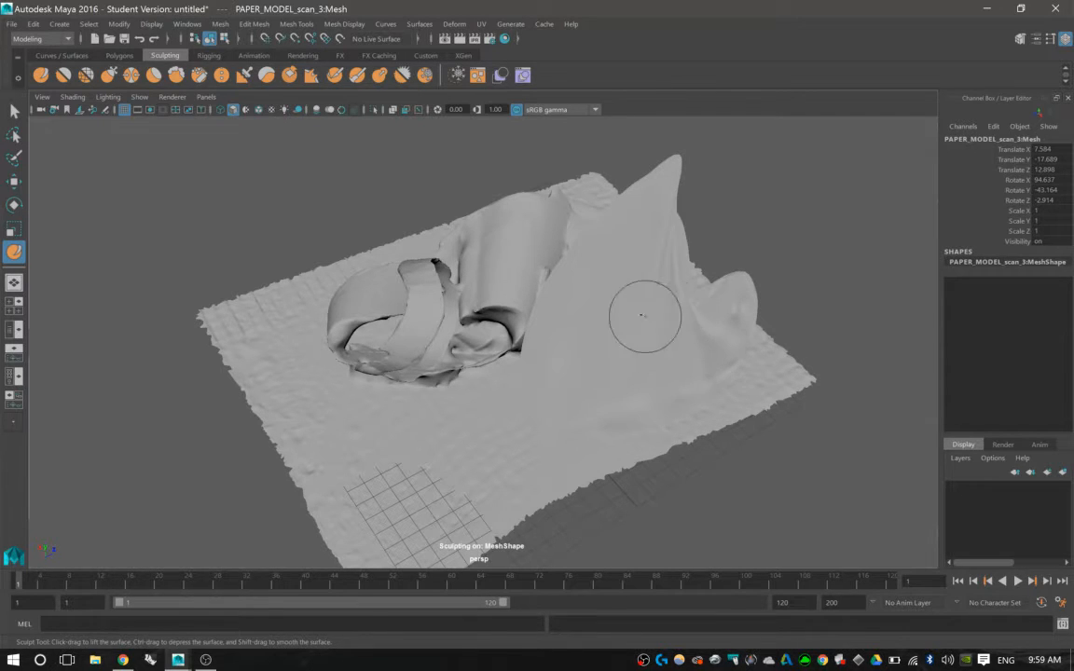
mouse_move(642, 378)
left_mouse_down("alt")
mouse_move(690, 305)
mouse_move(615, 328)
left_mouse_up("alt")
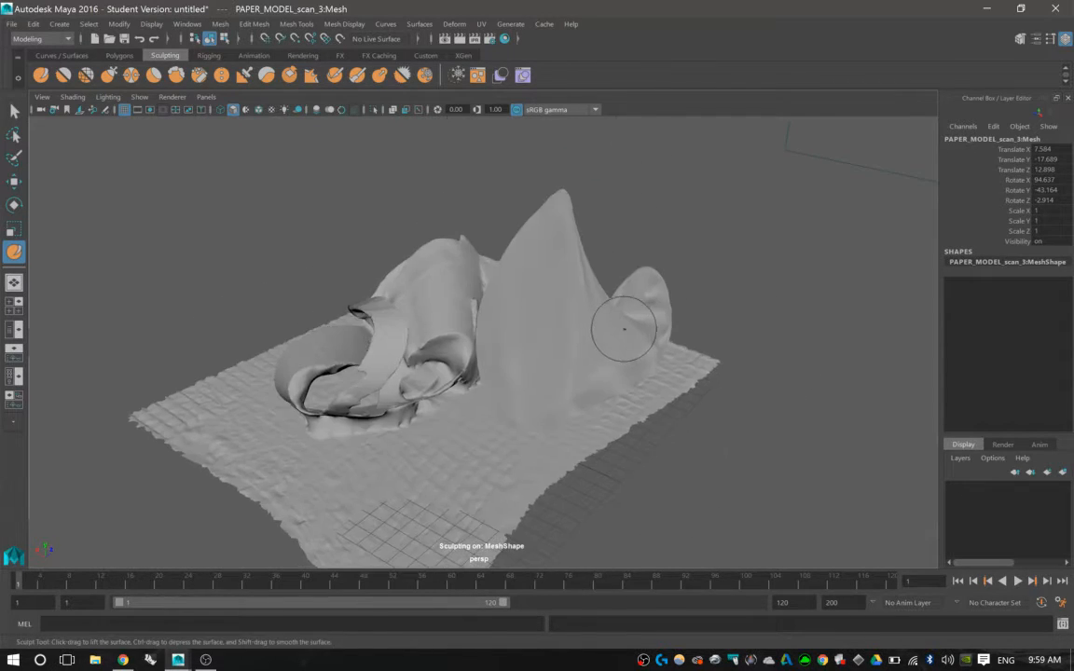
key("ctrl+z")
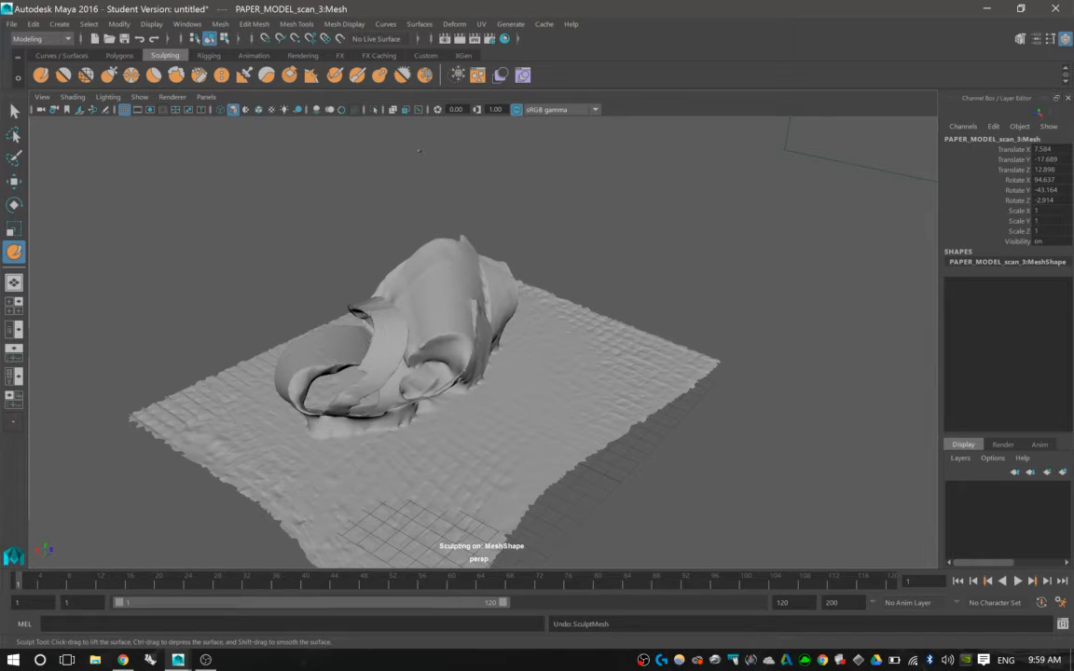
left_click_drag(596, 336, 653, 326)
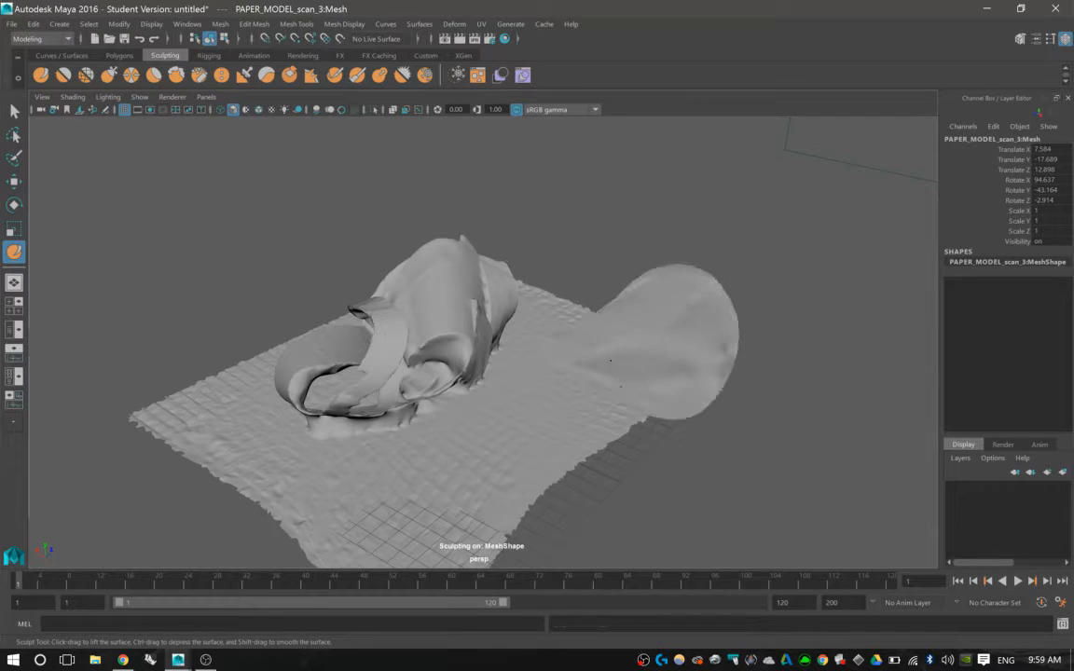
key("ctrl+z")
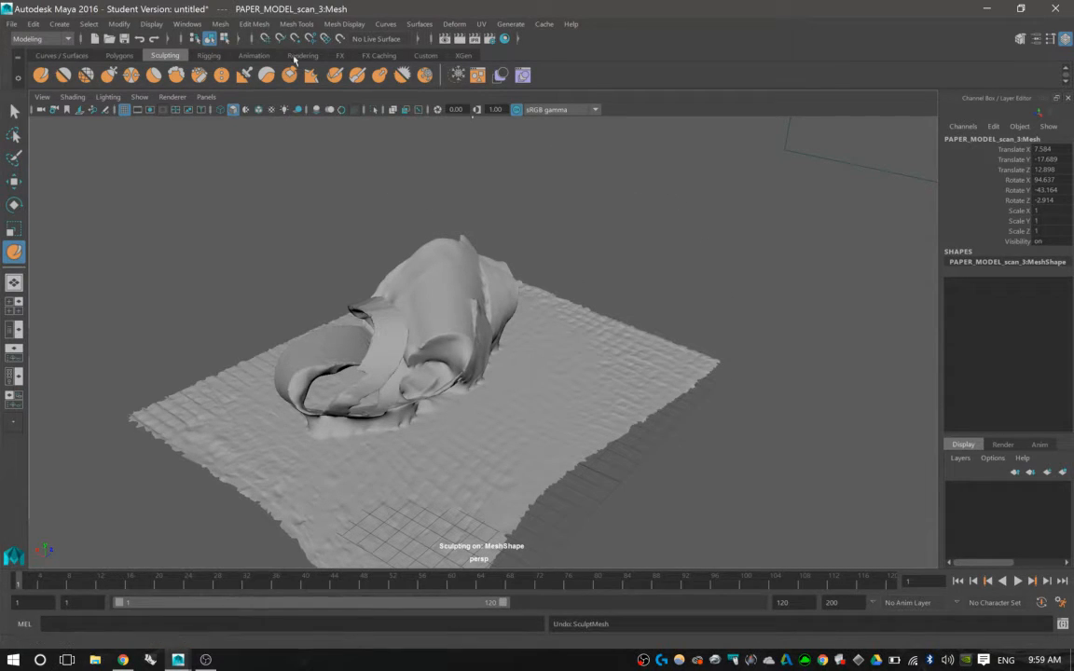
- Open the Sculpt tool's settings window, widen it to show the full sliders and place it clear of the paper form
left_click(186, 24)
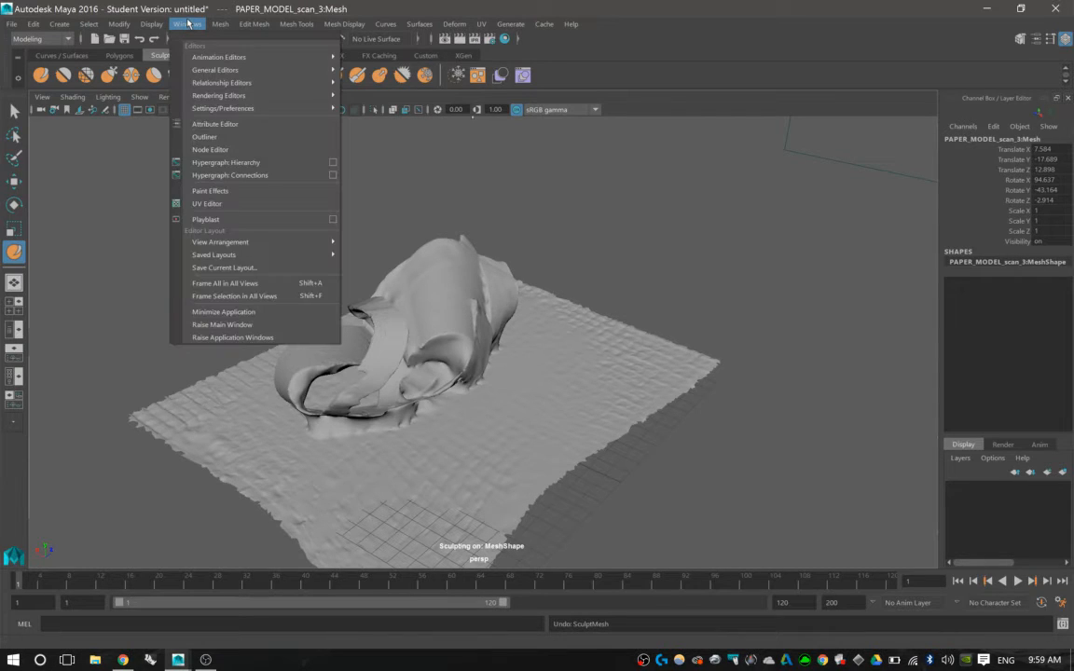
mouse_move(224, 88)
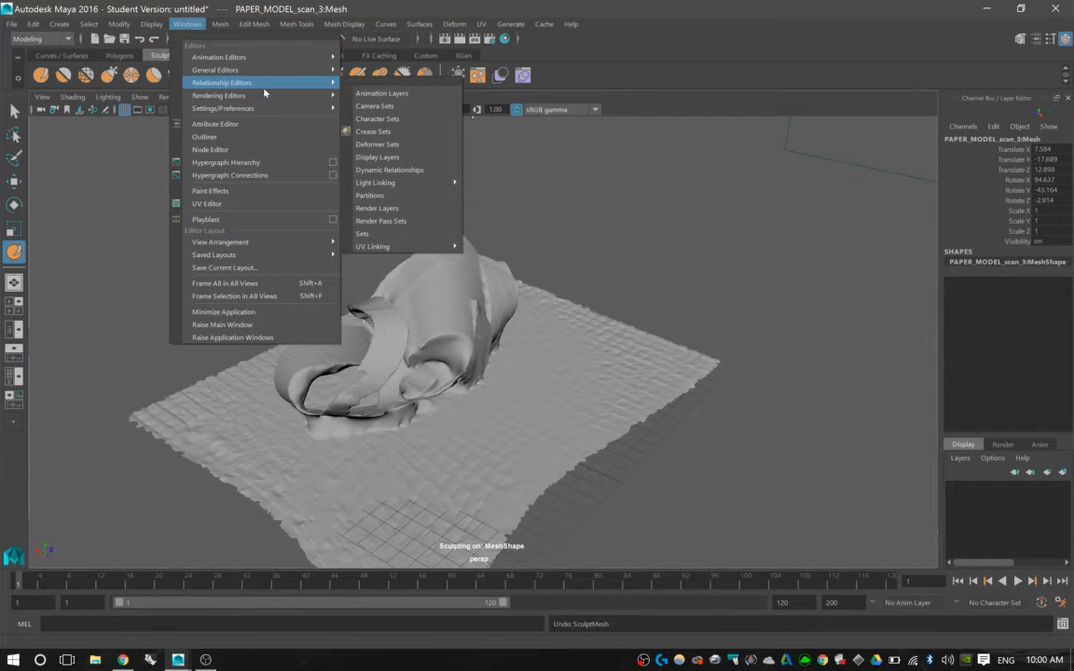
mouse_move(248, 113)
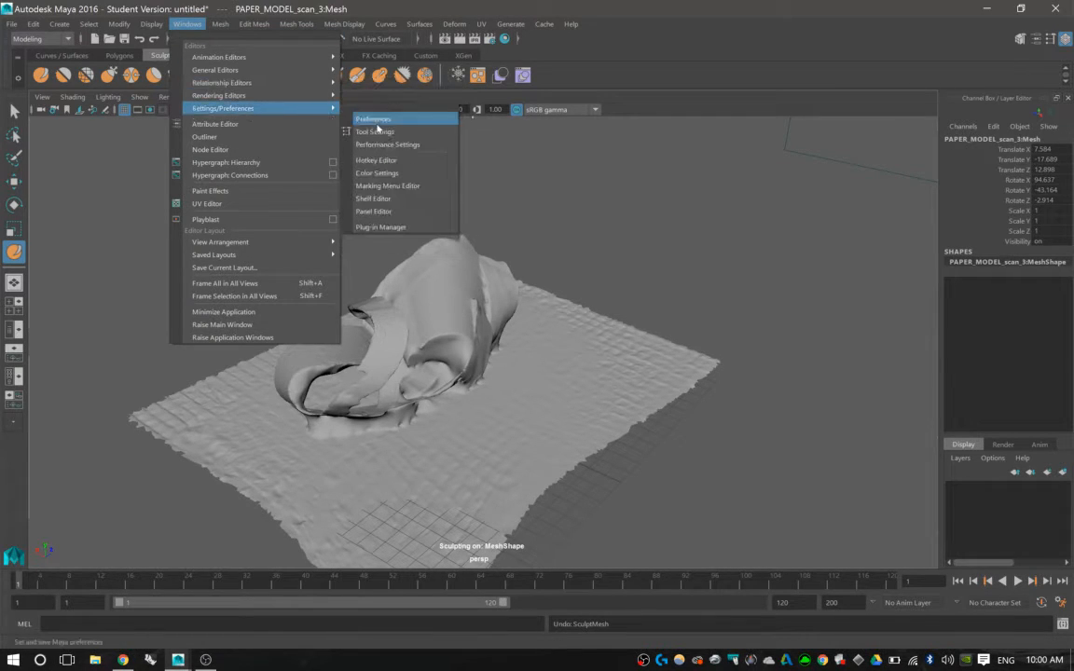
left_click(375, 132)
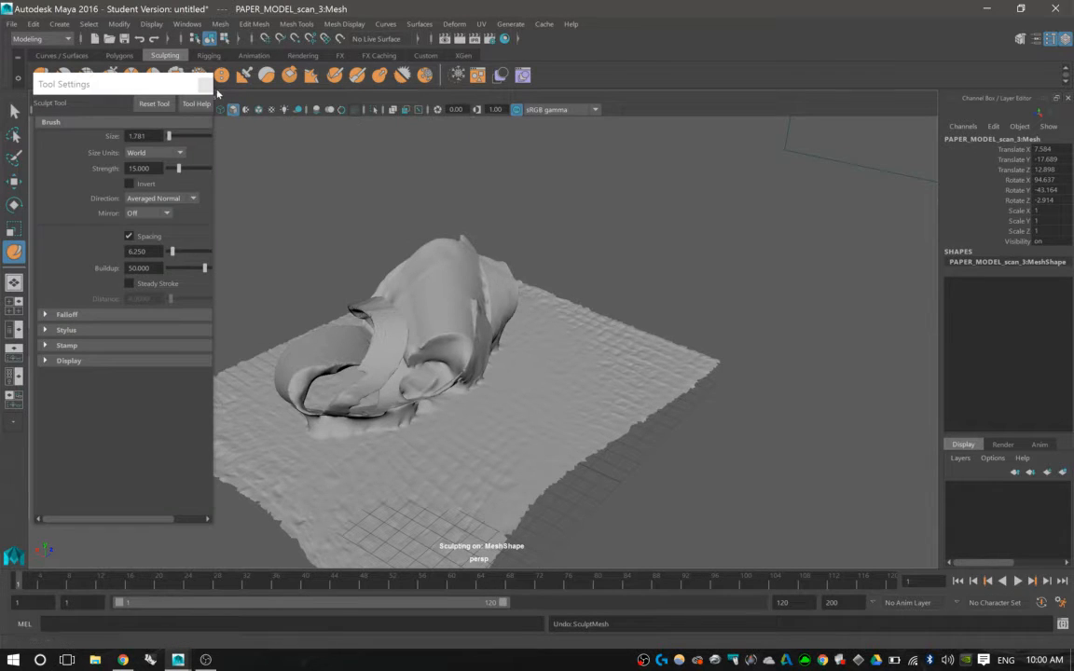
left_click_drag(113, 85, 157, 78)
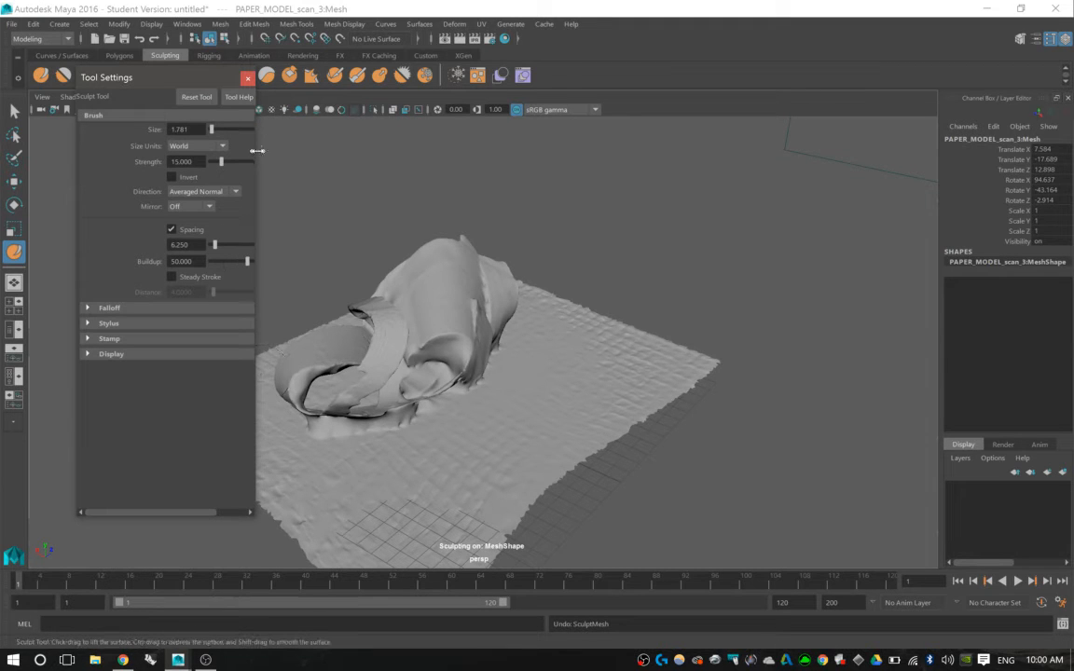
left_click_drag(257, 150, 378, 168)
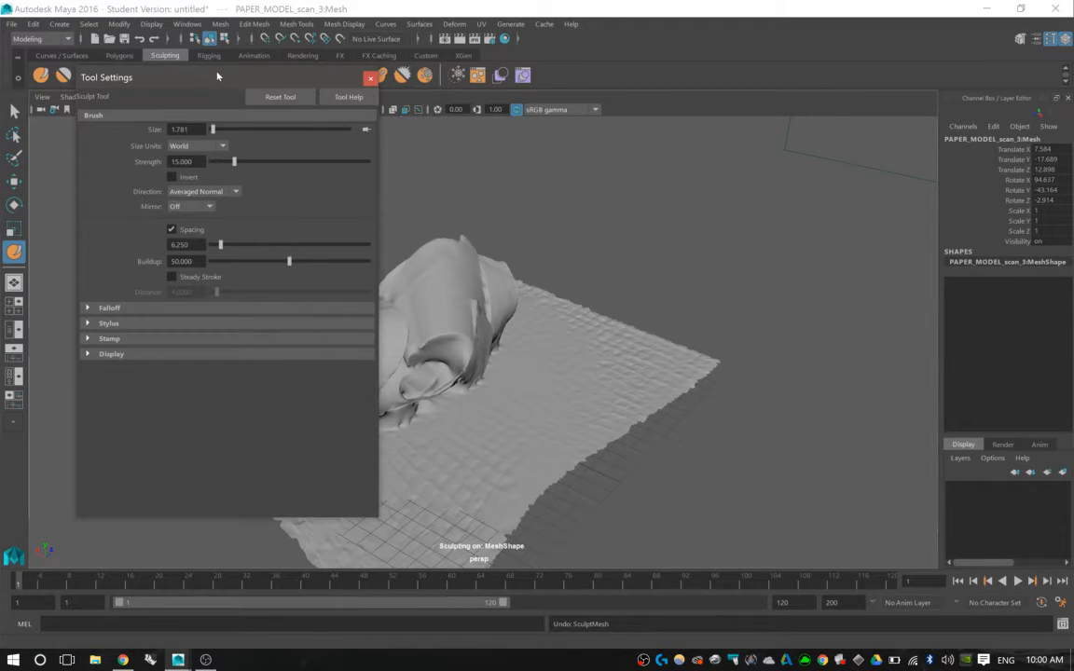
left_click_drag(218, 76, 783, 69)
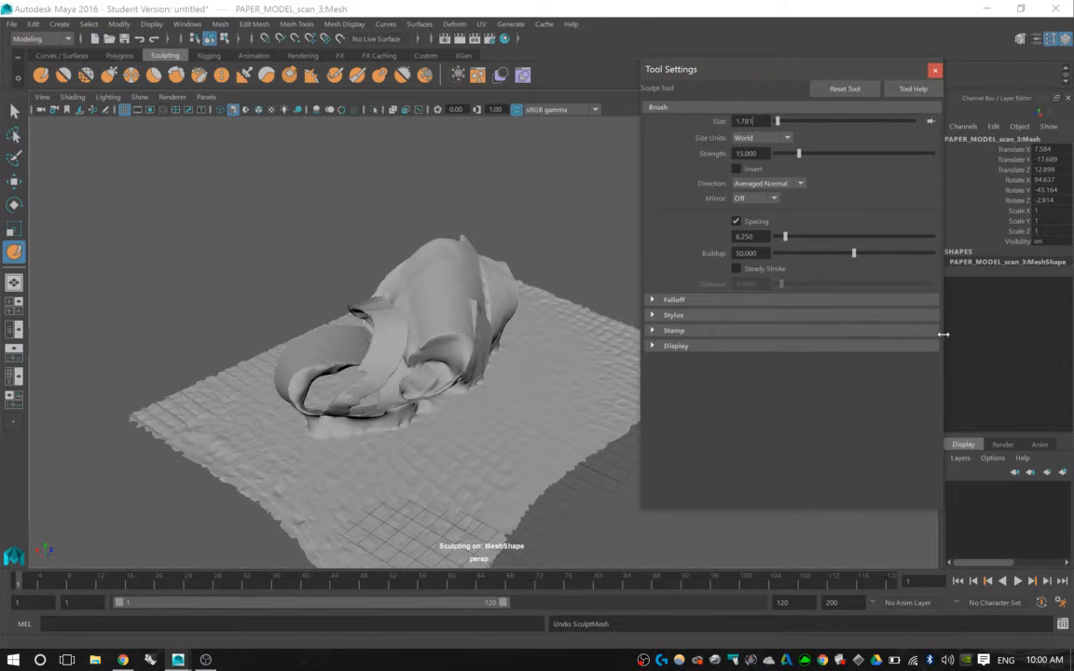
left_click_drag(944, 334, 897, 326)
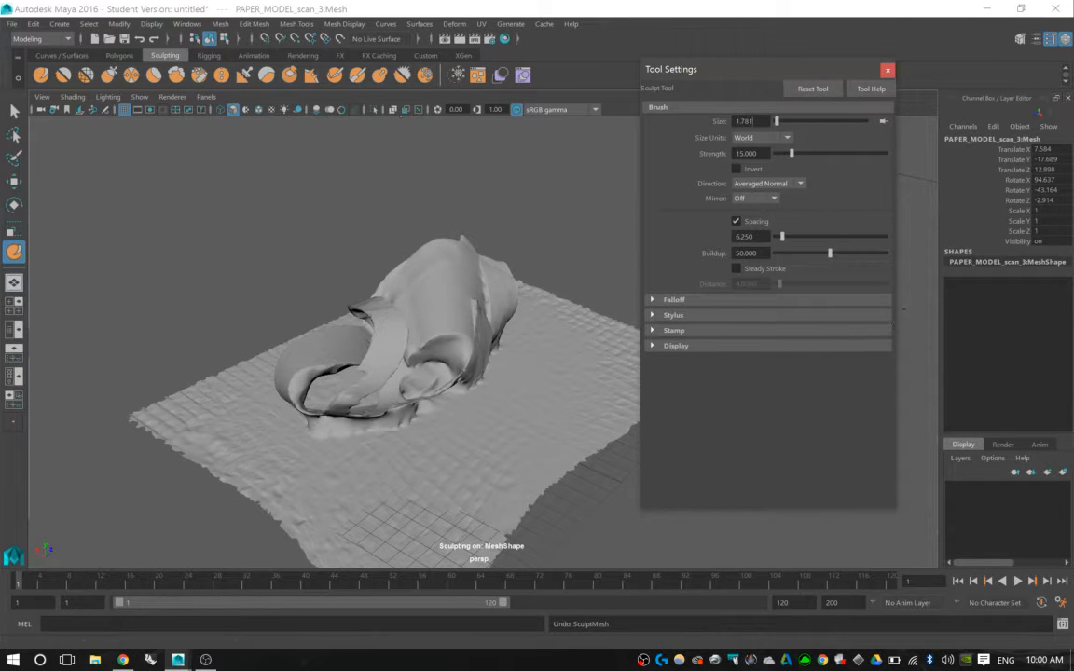
left_click_drag(715, 73, 753, 88)
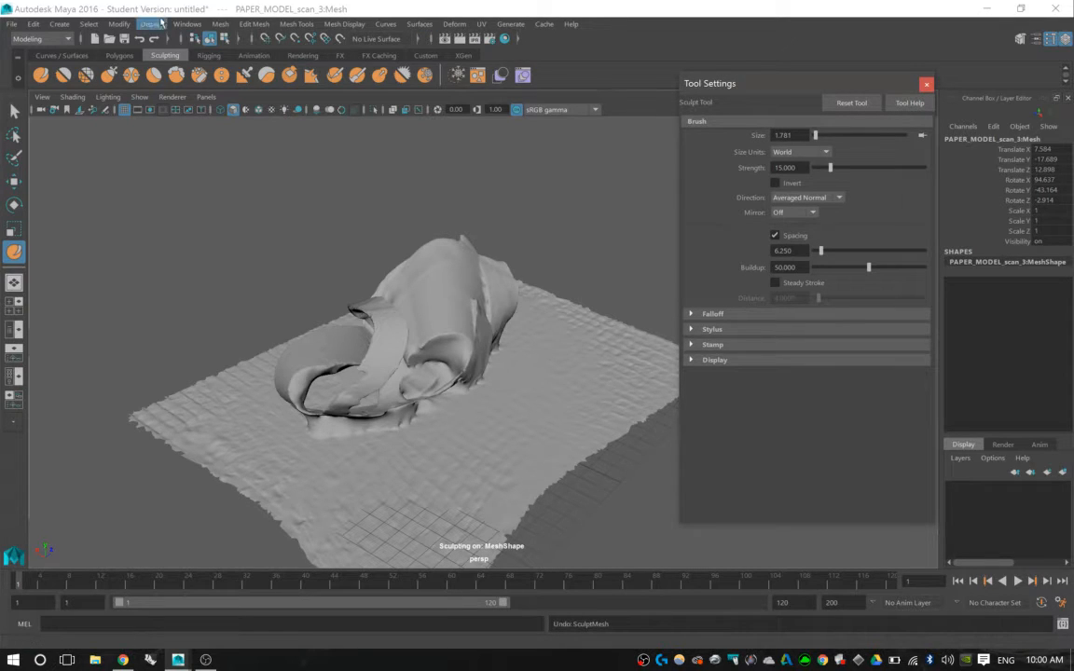
- Try to add divisions to the scanned paper mesh
left_click(253, 25)
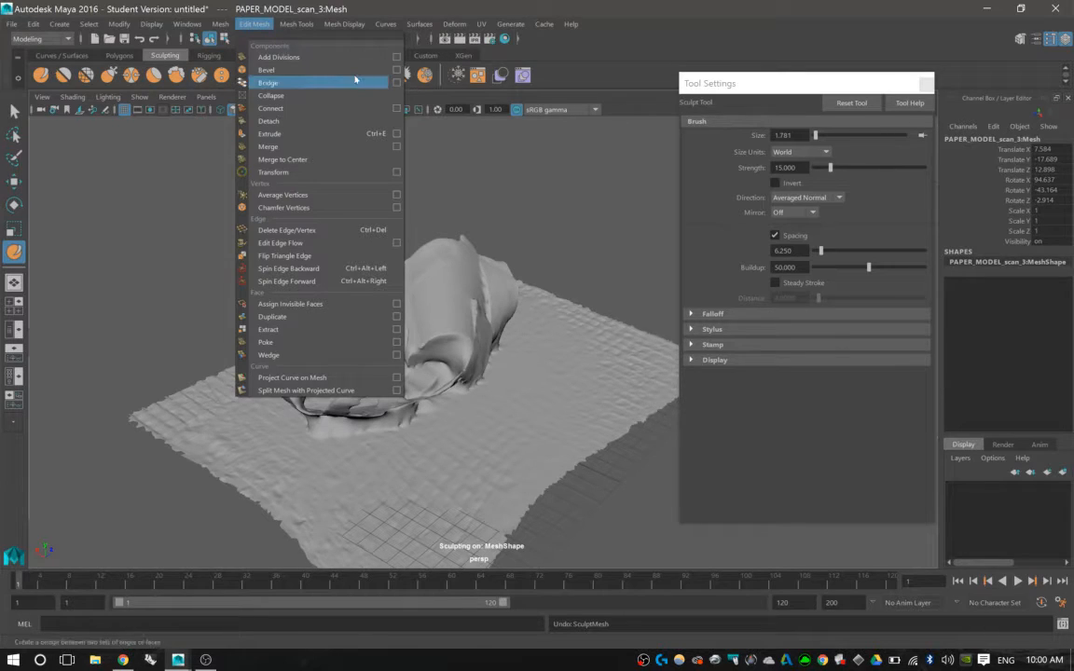
left_click(301, 57)
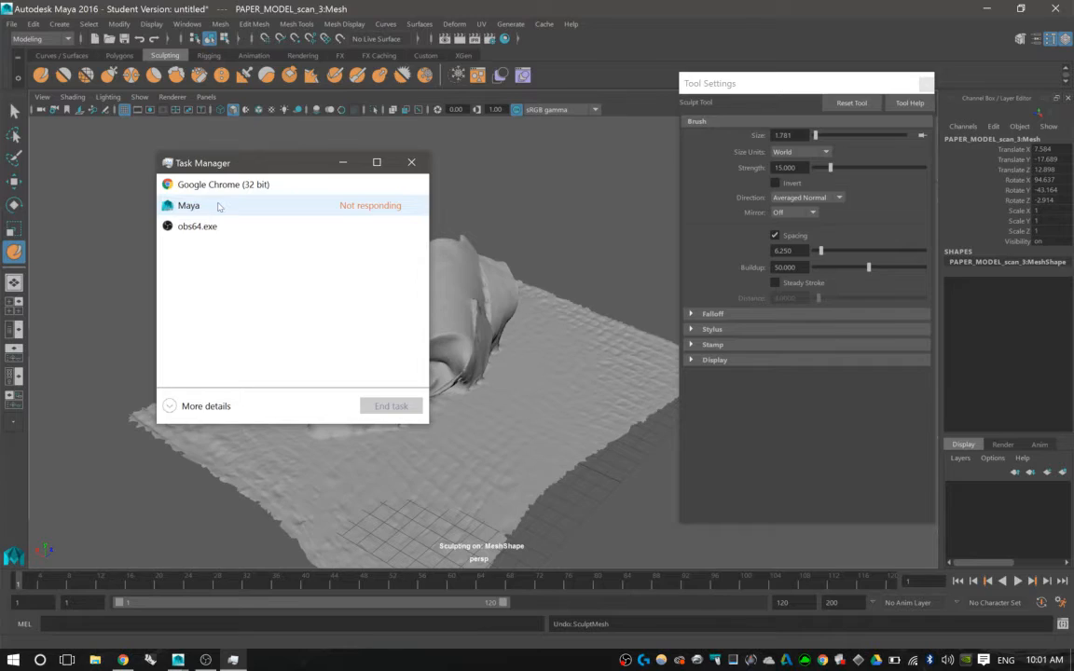
- In Task Manager, end the unresponsive Maya task and close Task Manager
left_click(225, 207)
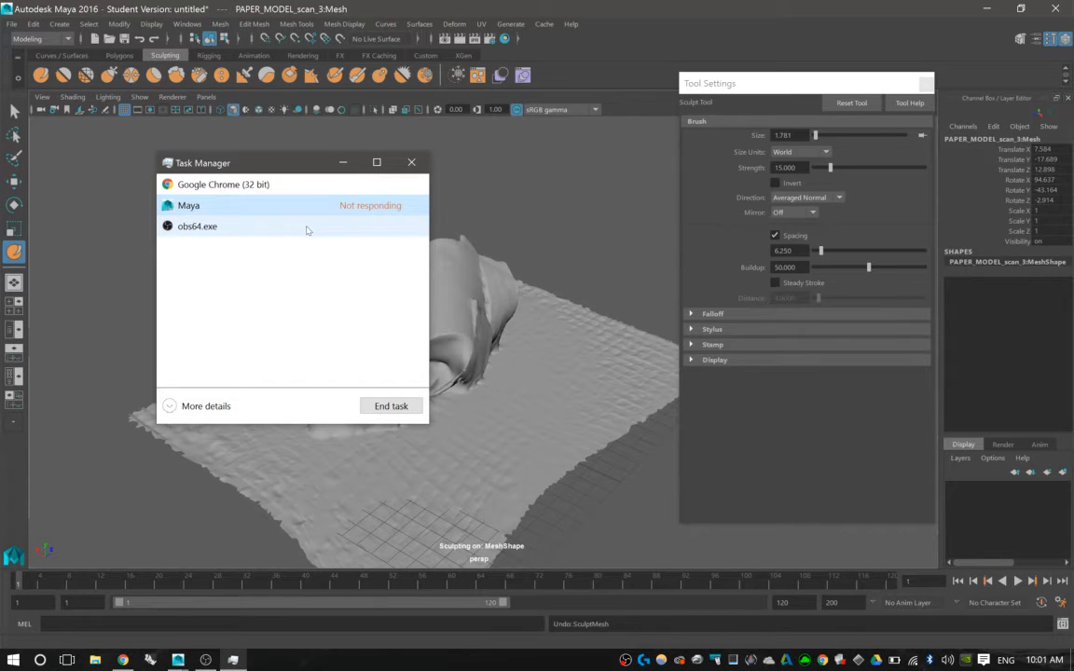
left_click(393, 406)
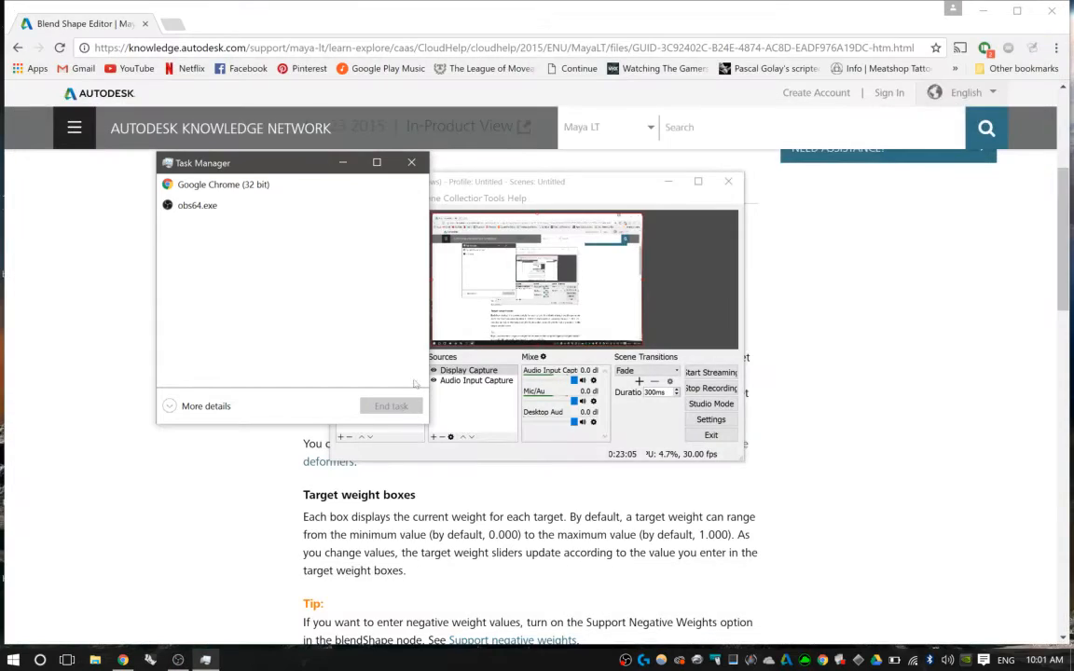
left_click(411, 162)
left_click(210, 425)
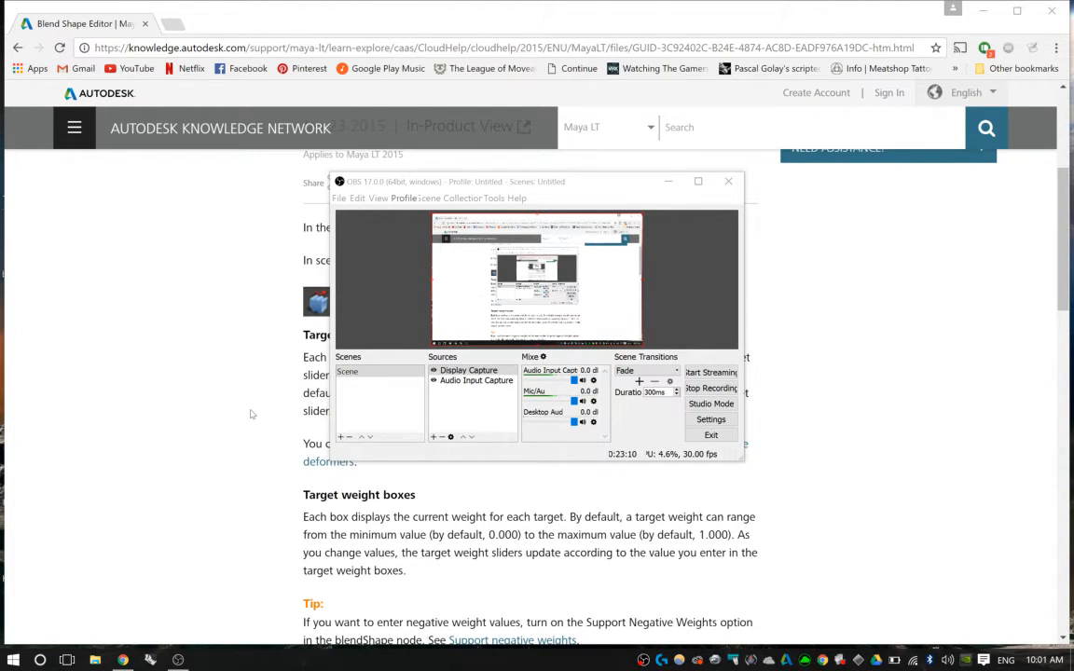
- Relaunch Maya and maximize its window
key("super")
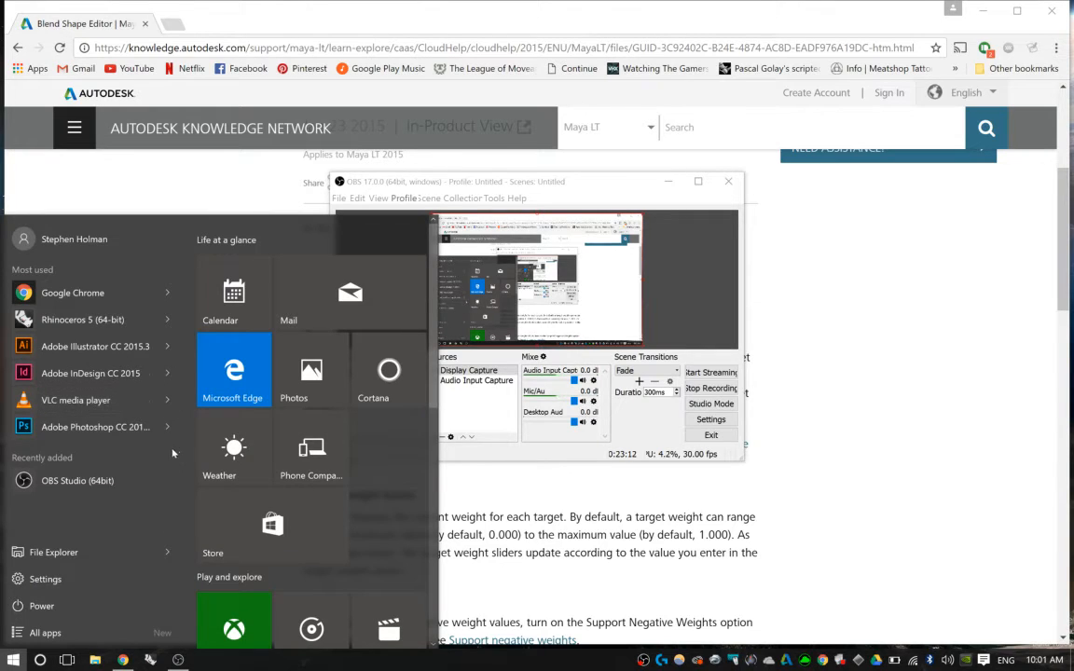
type("maya")
key("Return")
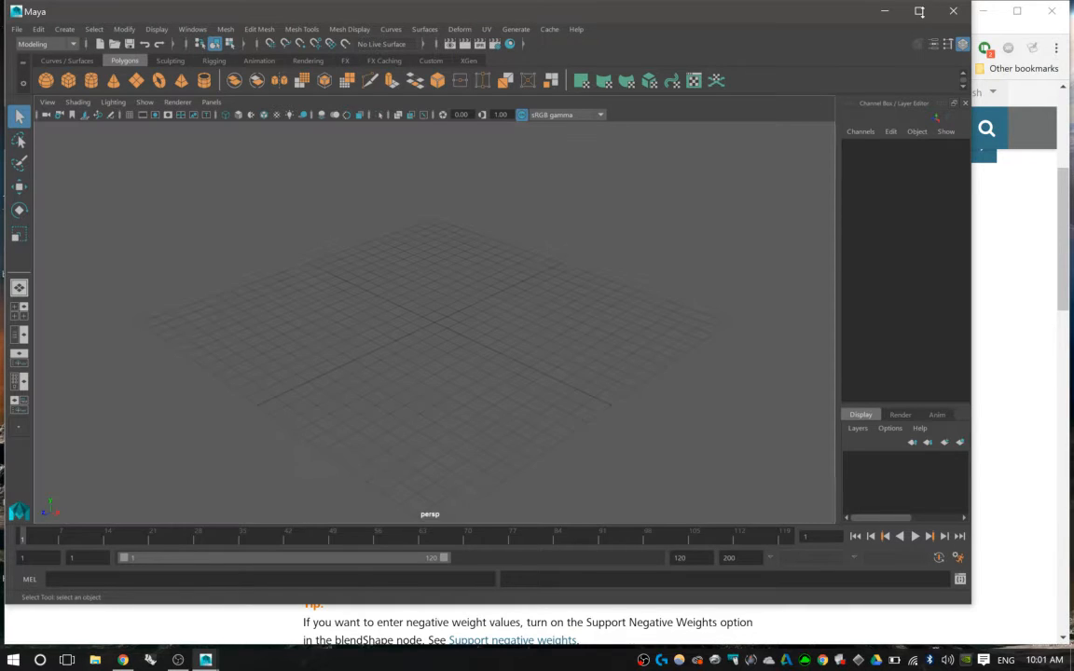
left_click(919, 12)
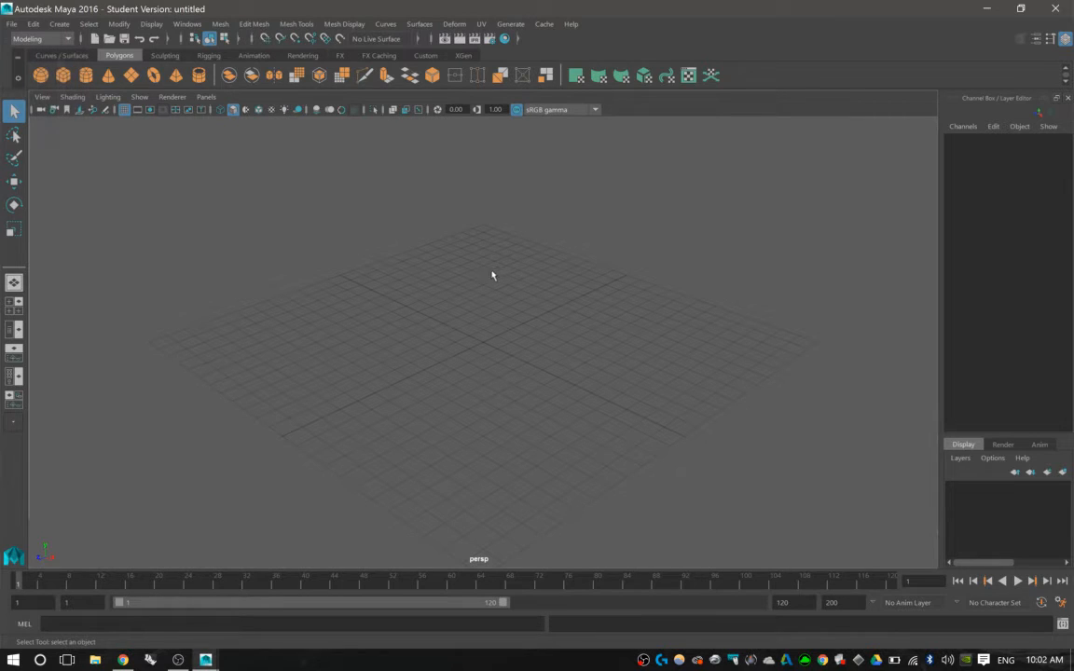
- Import PAPER MODEL scan 1.obj from the Desktop folder into the empty scene
left_click(10, 24)
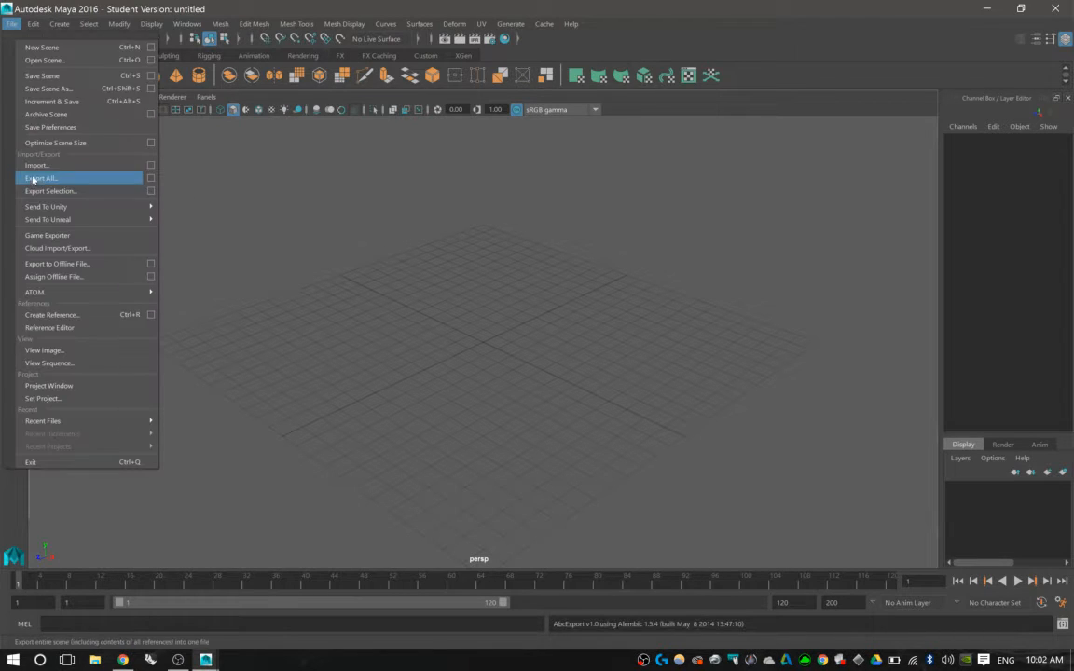
left_click(67, 167)
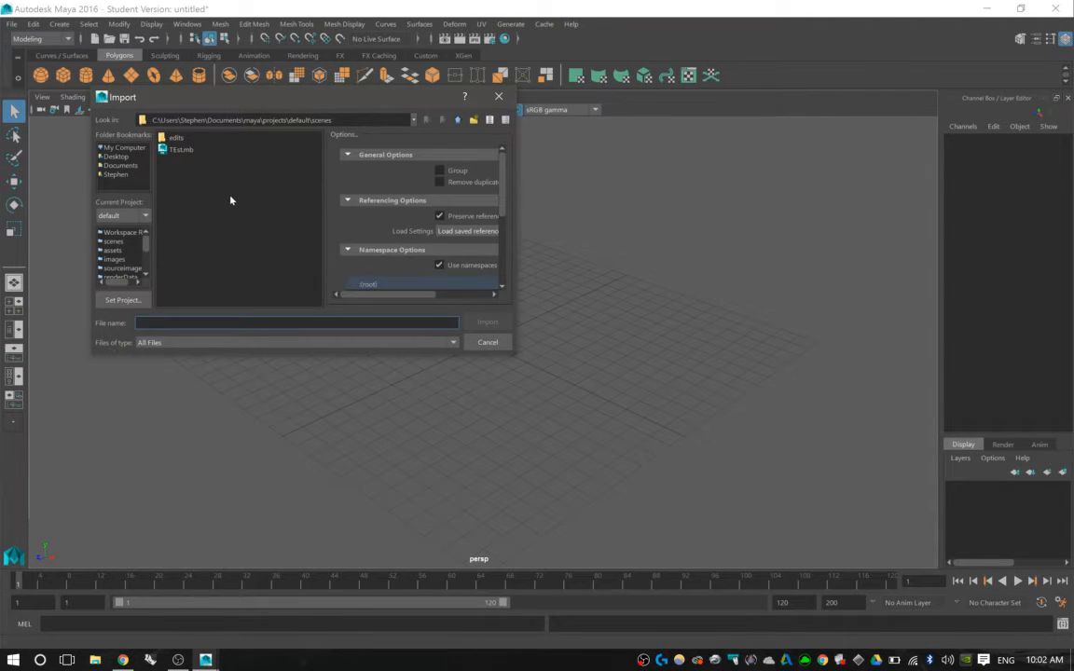
left_click(118, 157)
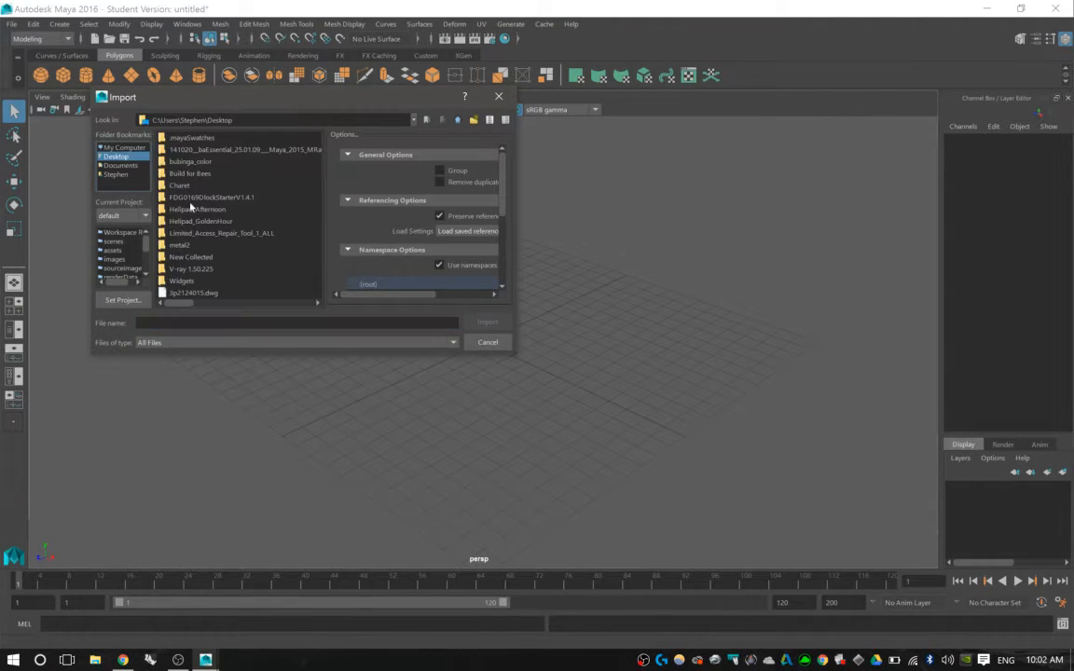
left_click_drag(176, 304, 222, 304)
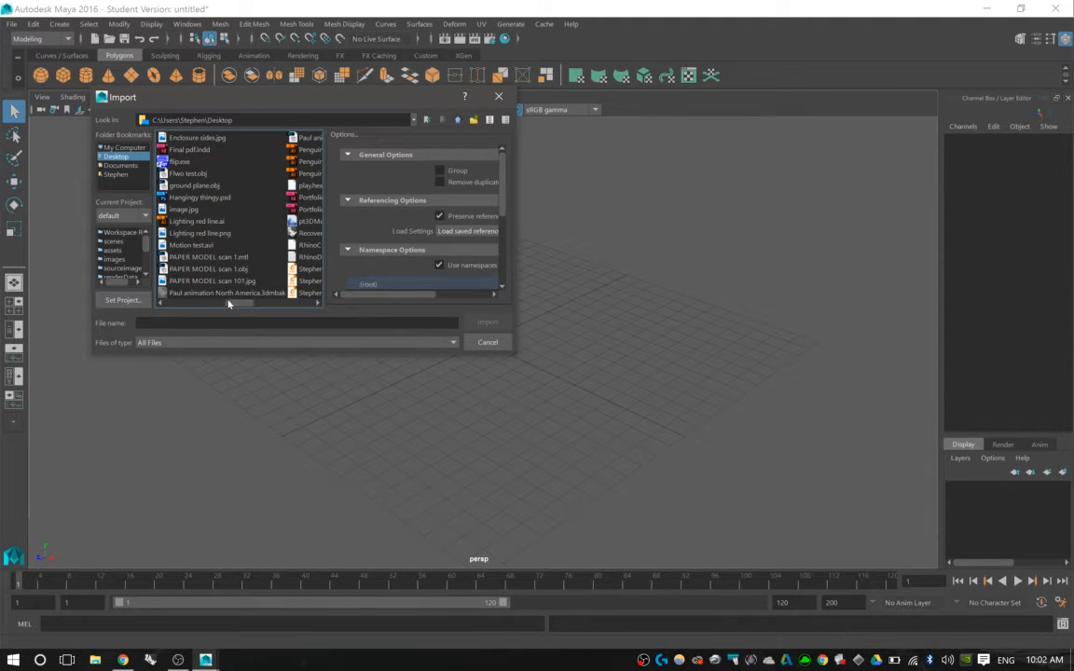
double_click(228, 269)
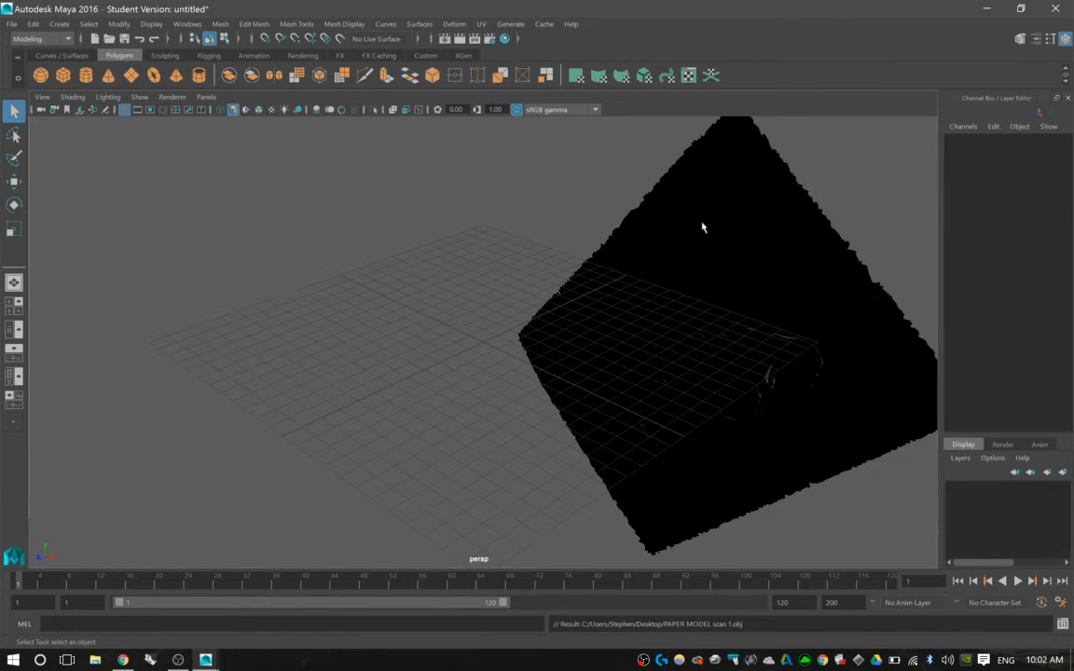
- Rotate the imported paper scan about its X axis and set Rotate X to exactly 90
key("e")
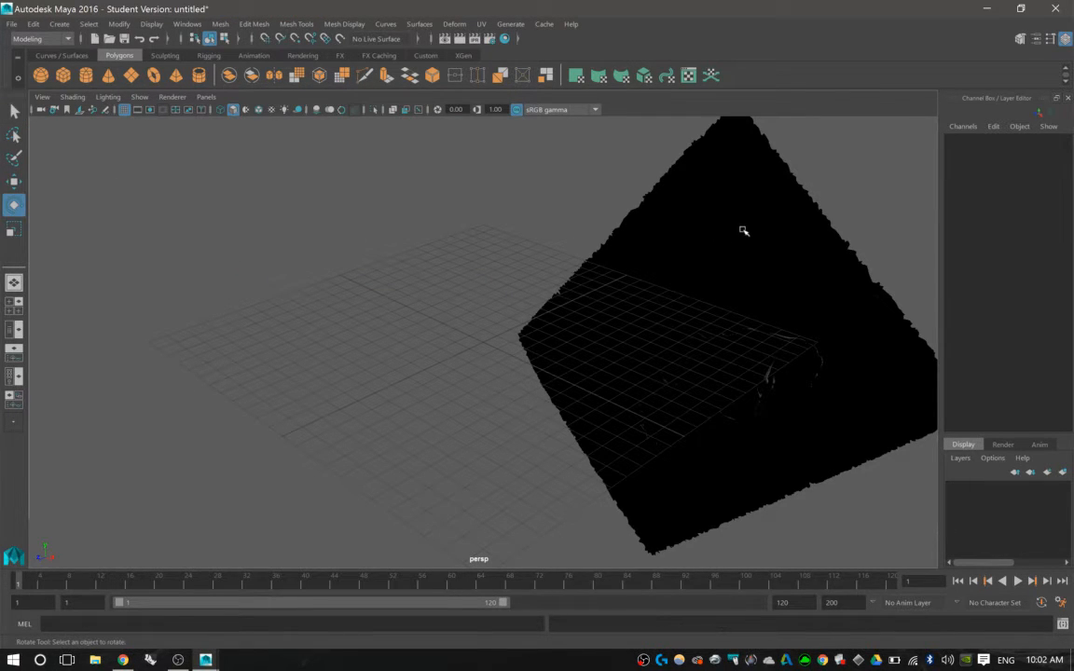
left_click(648, 199)
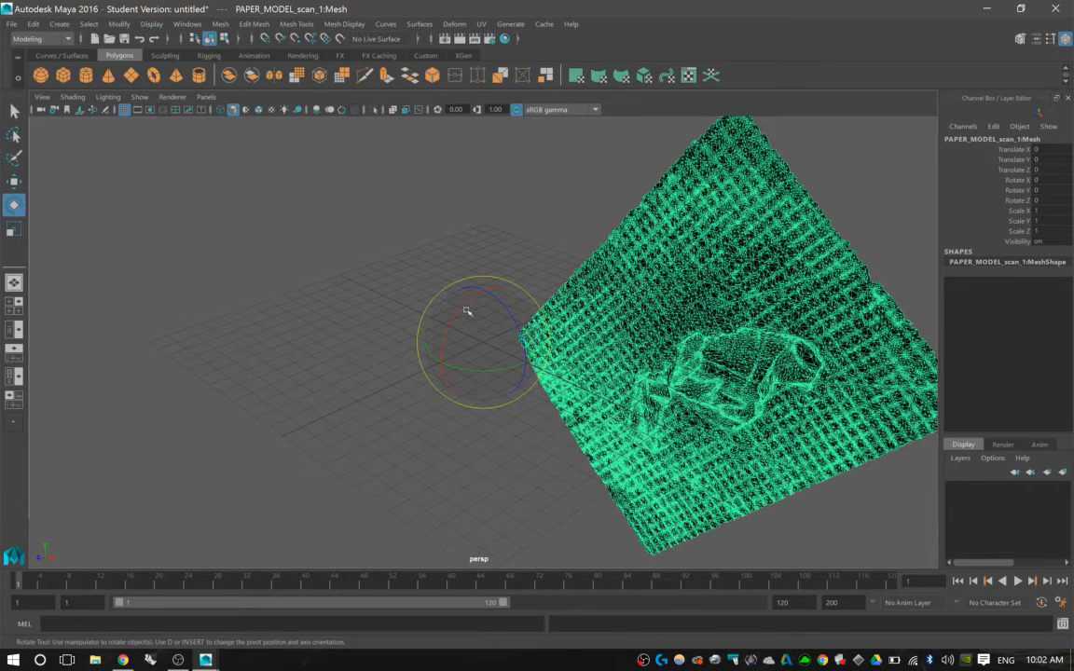
left_click_drag(464, 305, 466, 395)
left_click(1044, 179)
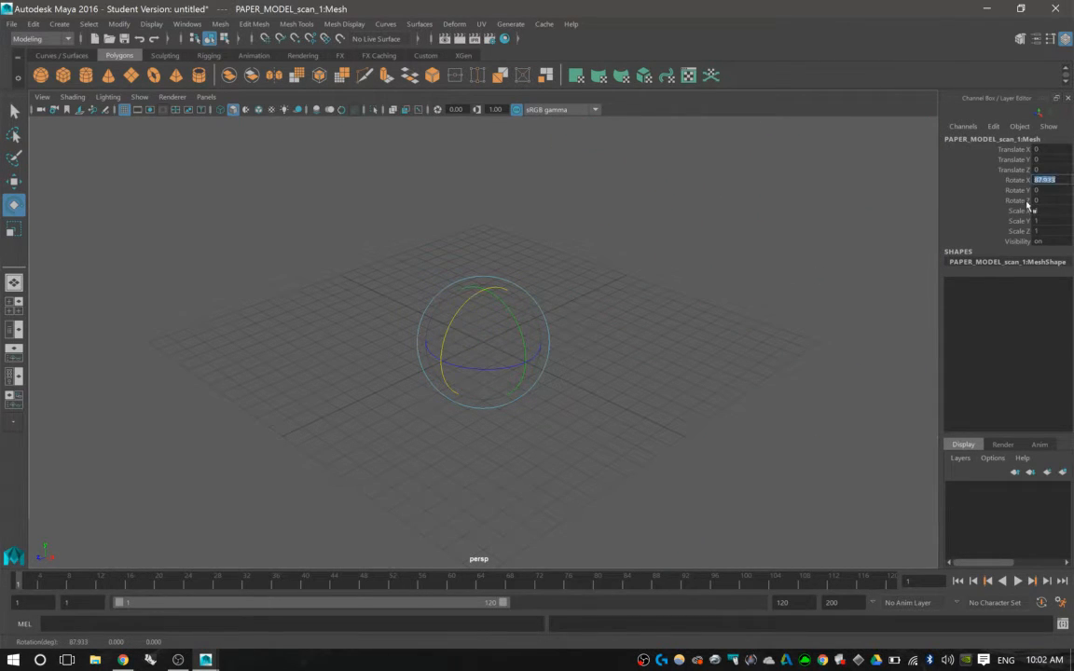
type("90")
key("Return")
- Move the paper scan down along the Y axis to a Translate Y of about -19.12
key("w")
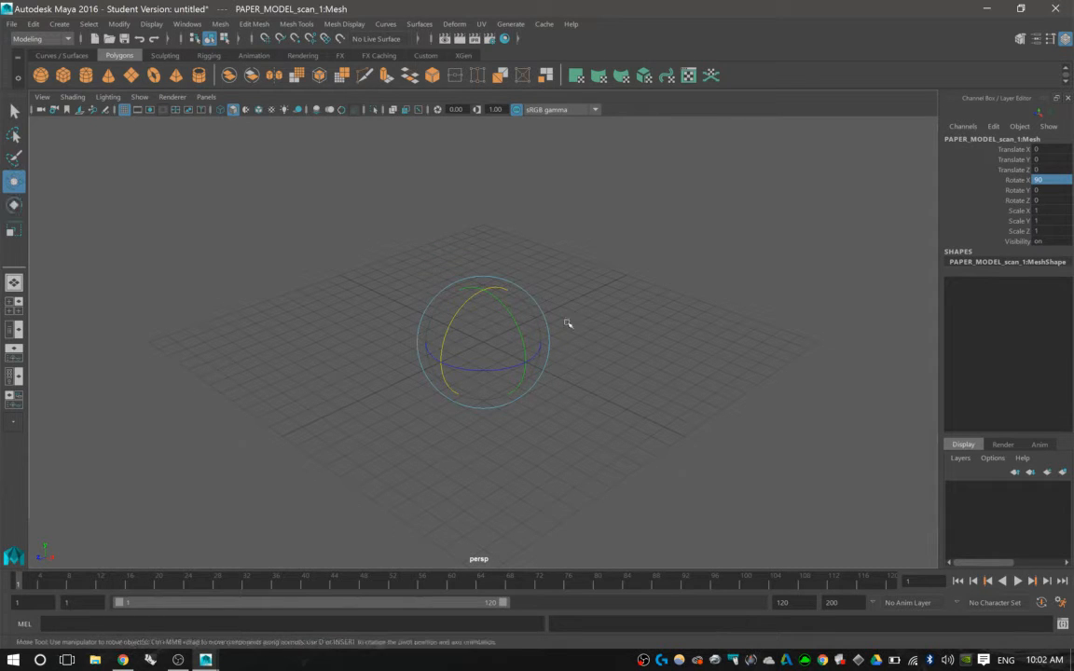
left_click_drag(485, 281, 491, 536)
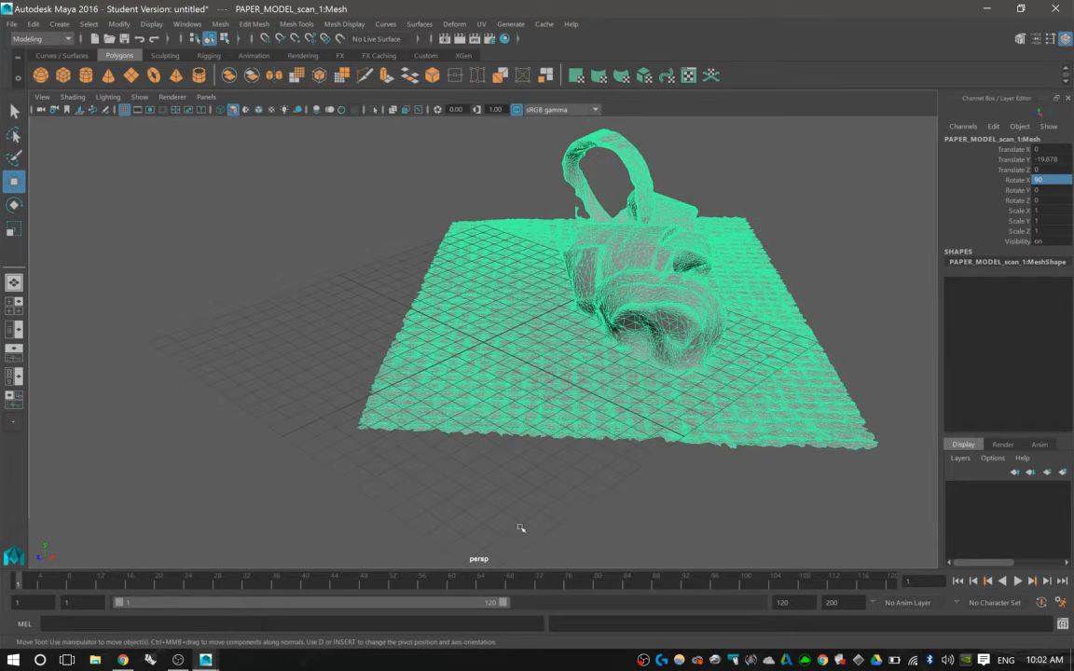
left_click_drag(489, 391, 485, 355)
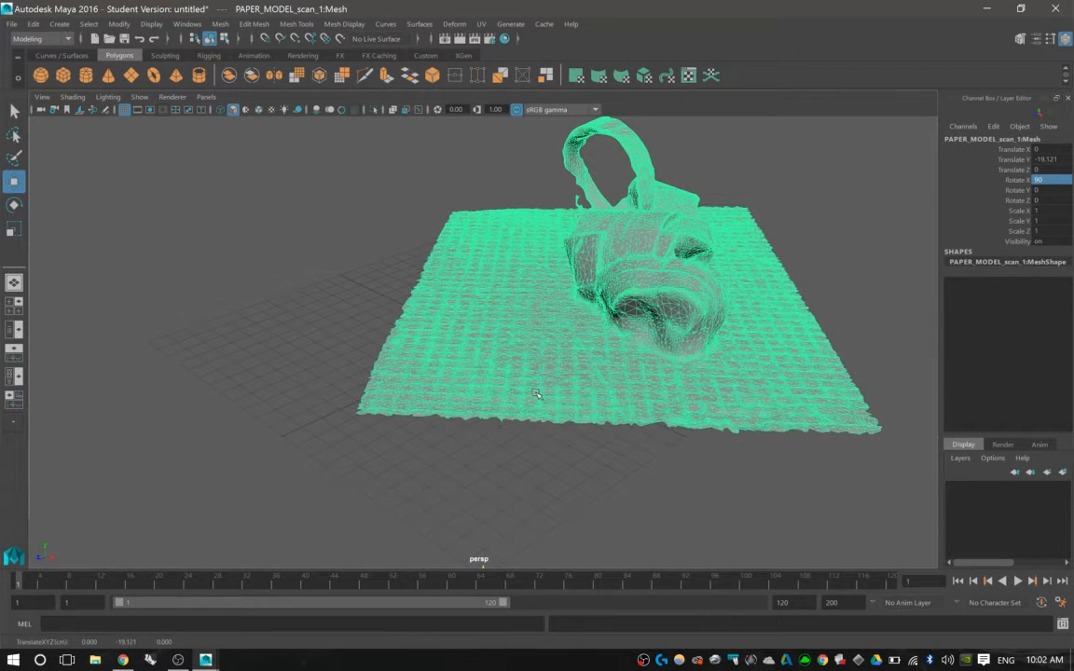
left_click(827, 246)
- Examine the scanned paper form and its dense mesh up close and from several sides
left_click_drag(751, 263, 543, 305, "alt")
left_click(550, 305)
right_click_drag(591, 338, 698, 366, "alt")
mouse_move(697, 366)
middle_mouse_down("alt")
mouse_move(643, 384)
mouse_move(680, 360)
middle_mouse_up("alt")
right_click_drag(664, 312, 599, 283, "alt")
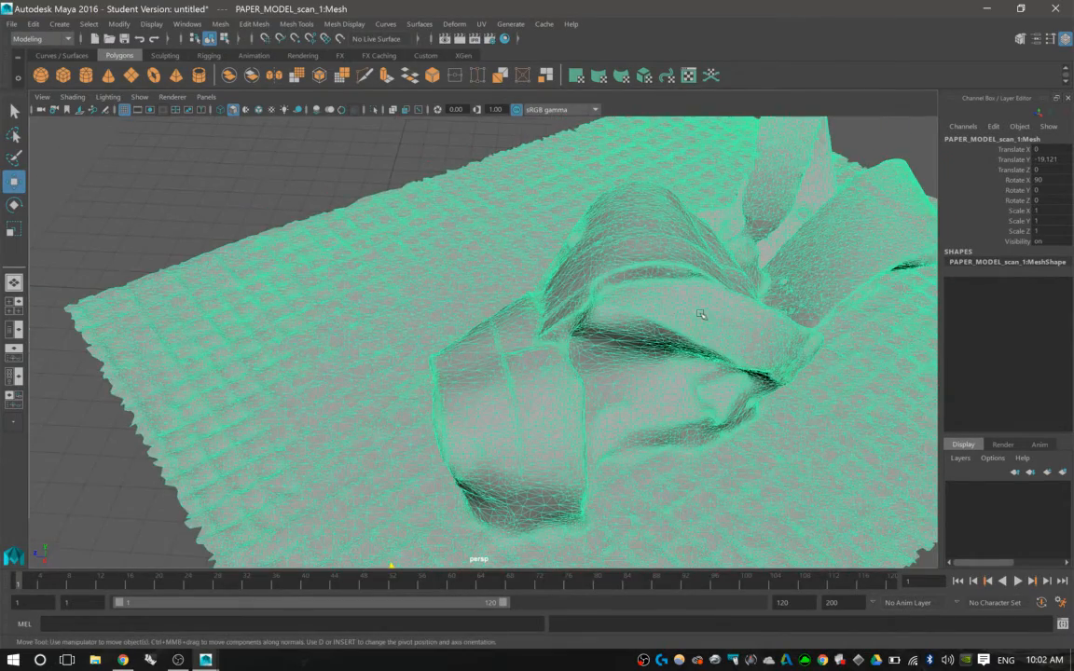
middle_click_drag(702, 314, 550, 295, "alt")
right_click_drag(528, 320, 424, 343, "alt")
left_click_drag(424, 343, 592, 353, "alt")
right_click_drag(592, 353, 478, 303, "alt")
left_click_drag(478, 303, 533, 312, "alt")
left_click_drag(434, 337, 533, 261, "alt")
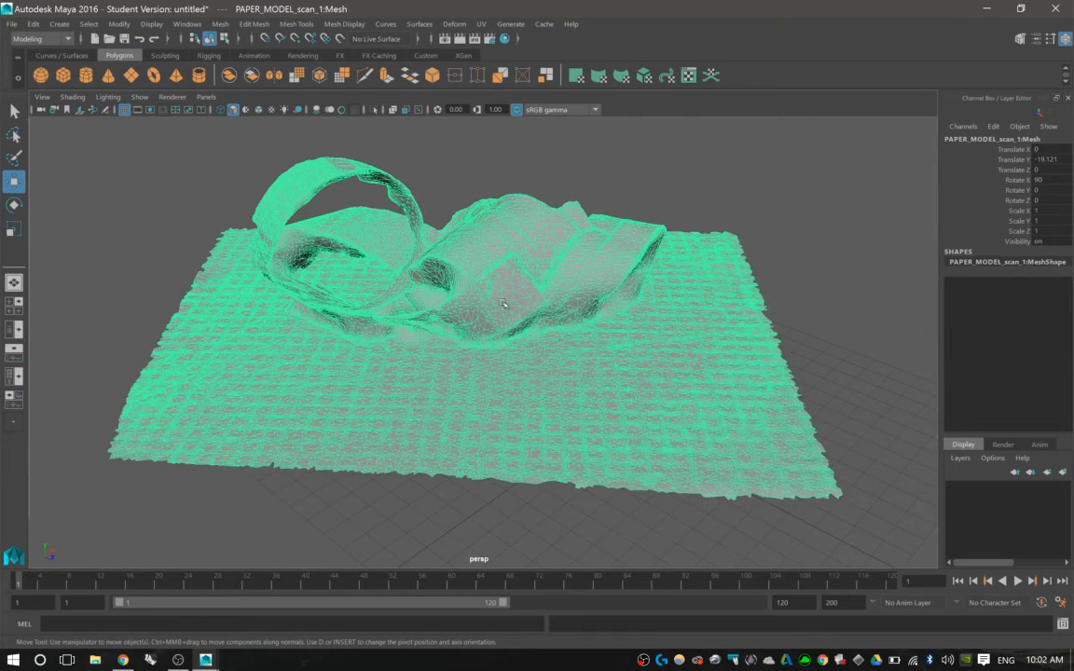
left_click_drag(466, 243, 487, 262, "alt")
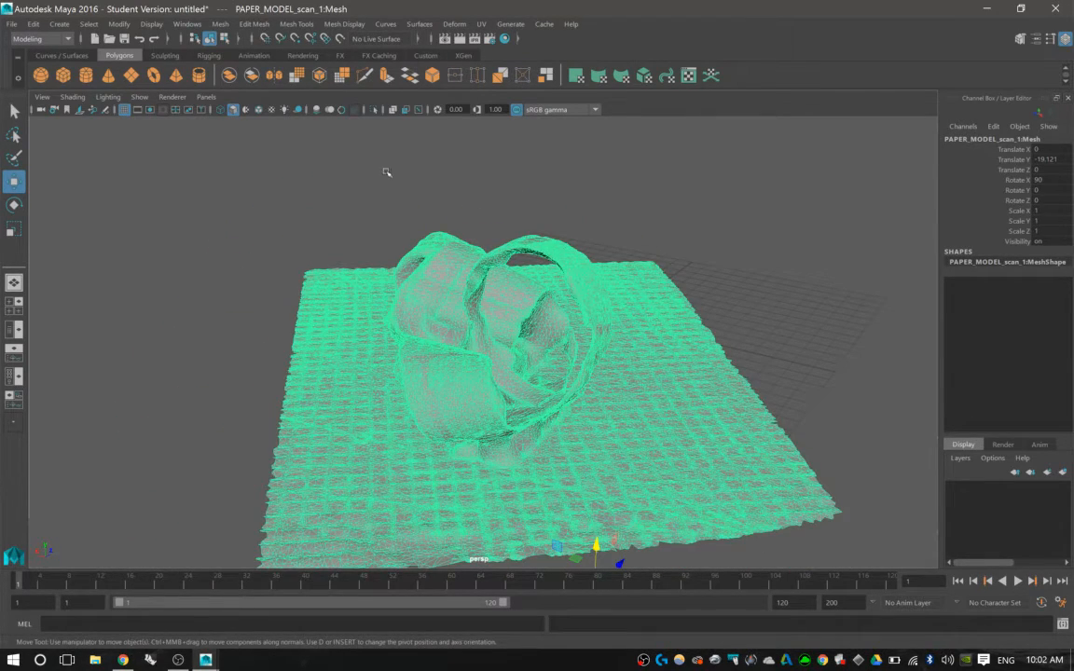
left_click(244, 25)
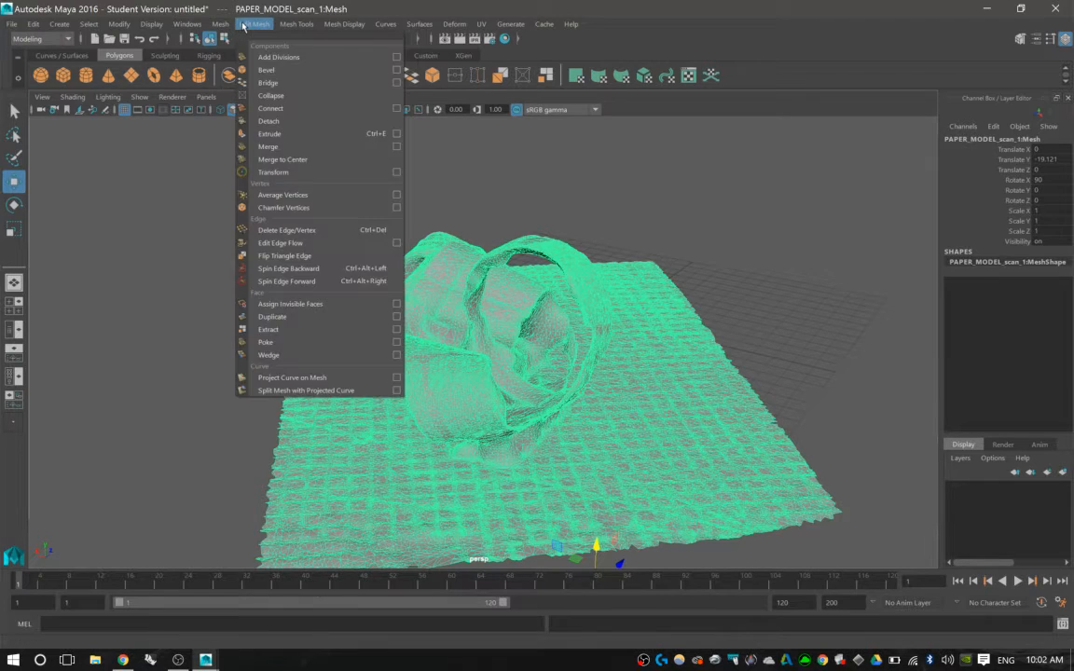
mouse_move(221, 33)
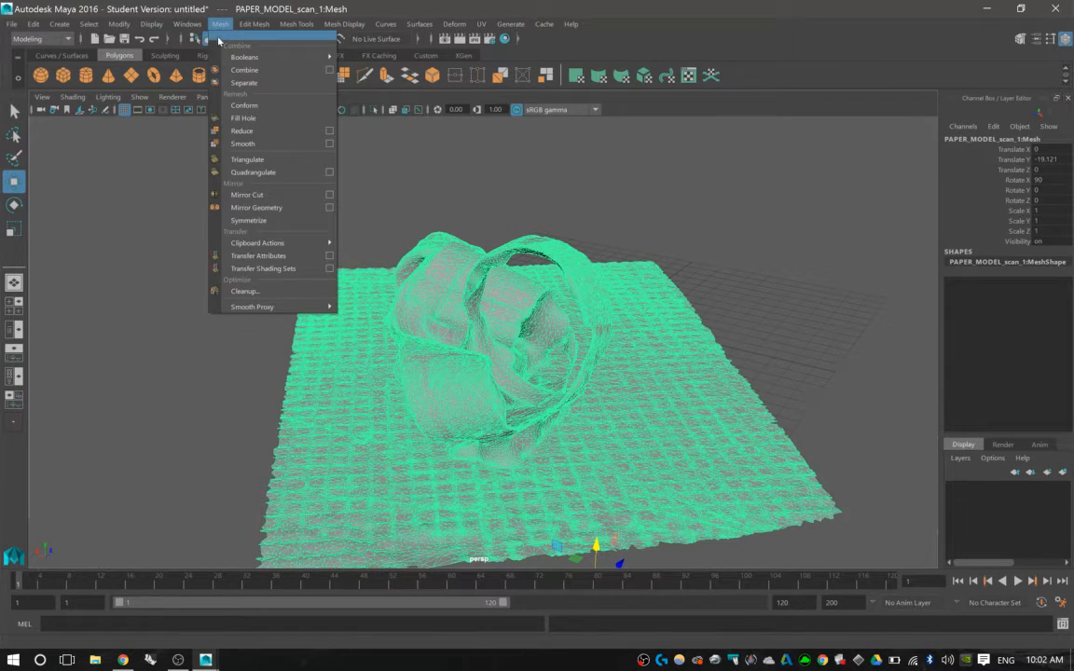
mouse_move(257, 26)
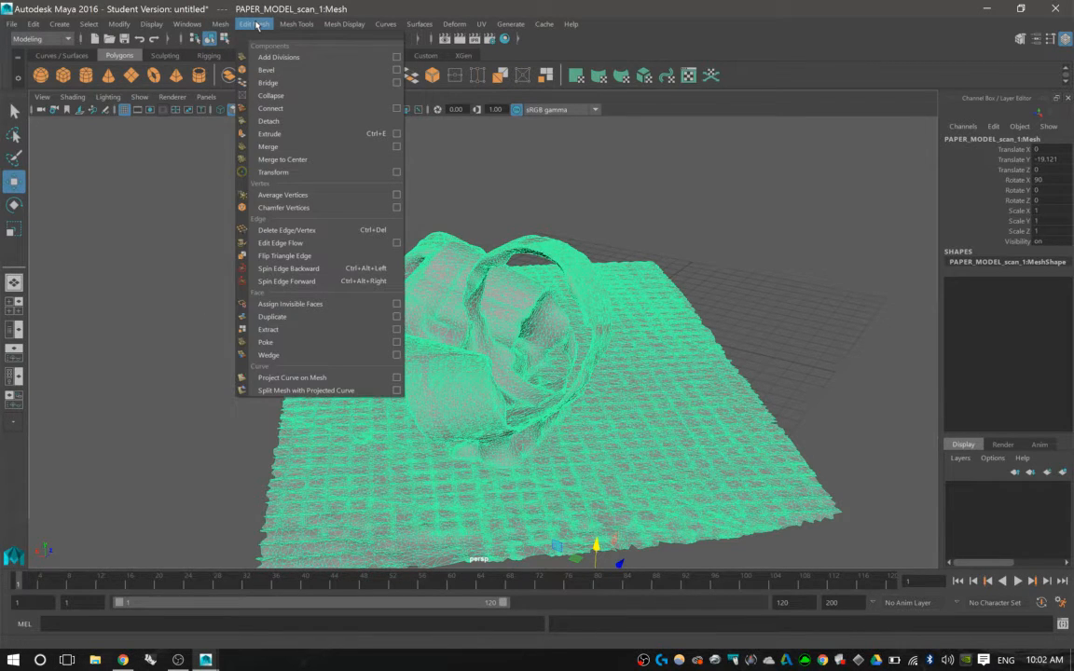
left_click(520, 267)
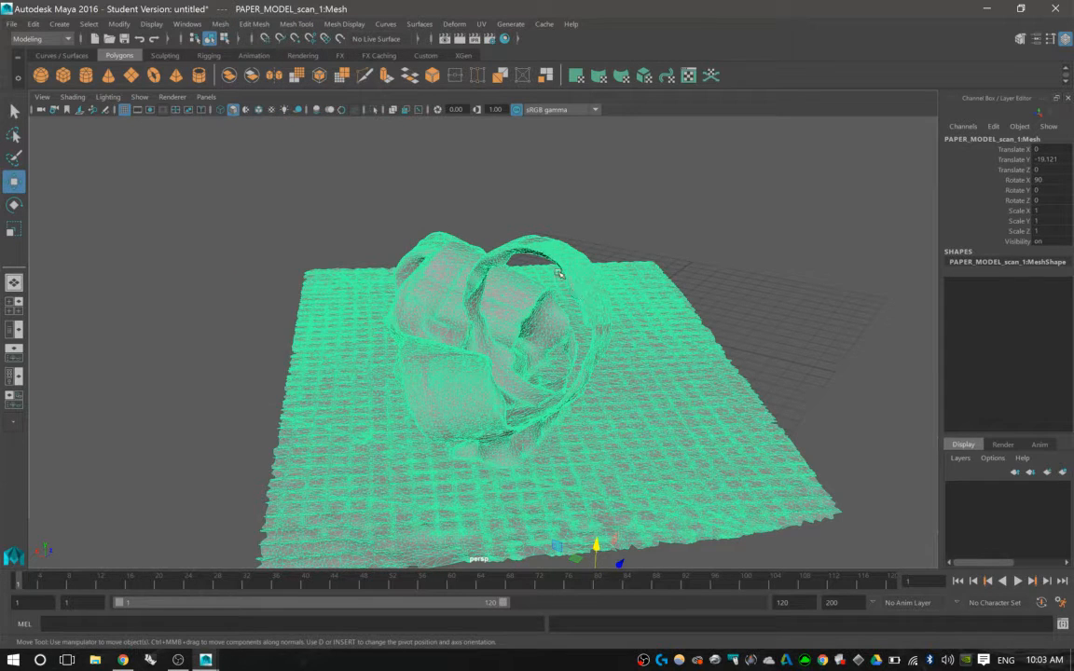
- Switch the paper scan to face mode, select all its faces and apply Reduce Faces
right_click(559, 271)
right_click_drag(559, 271, 557, 309)
scroll(719, 270, "down", 3)
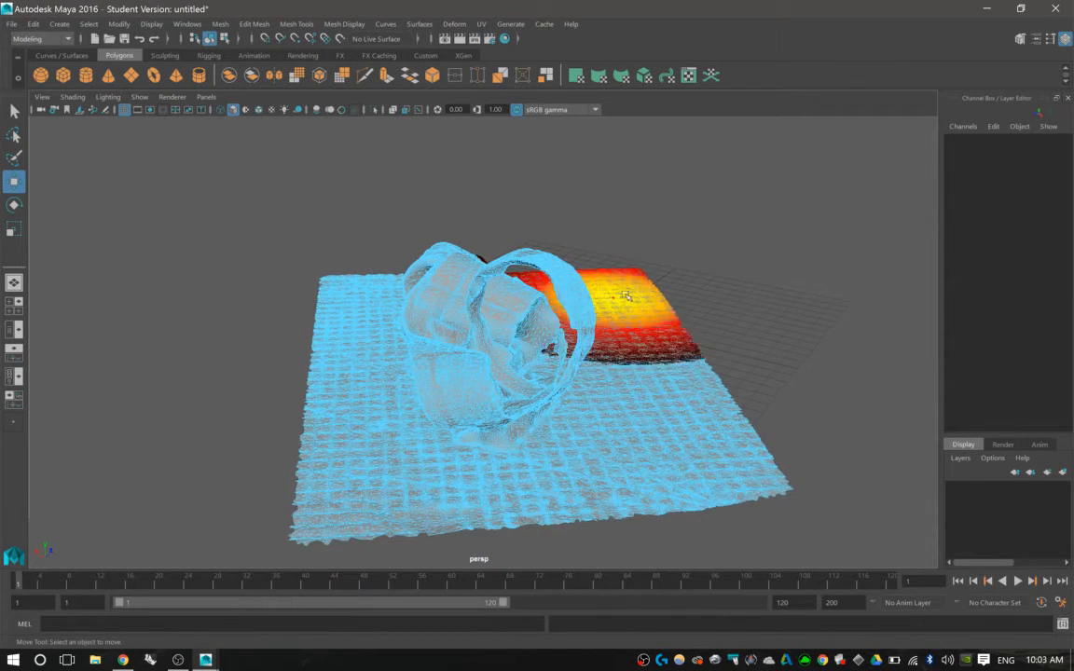
left_click_drag(661, 231, 242, 511)
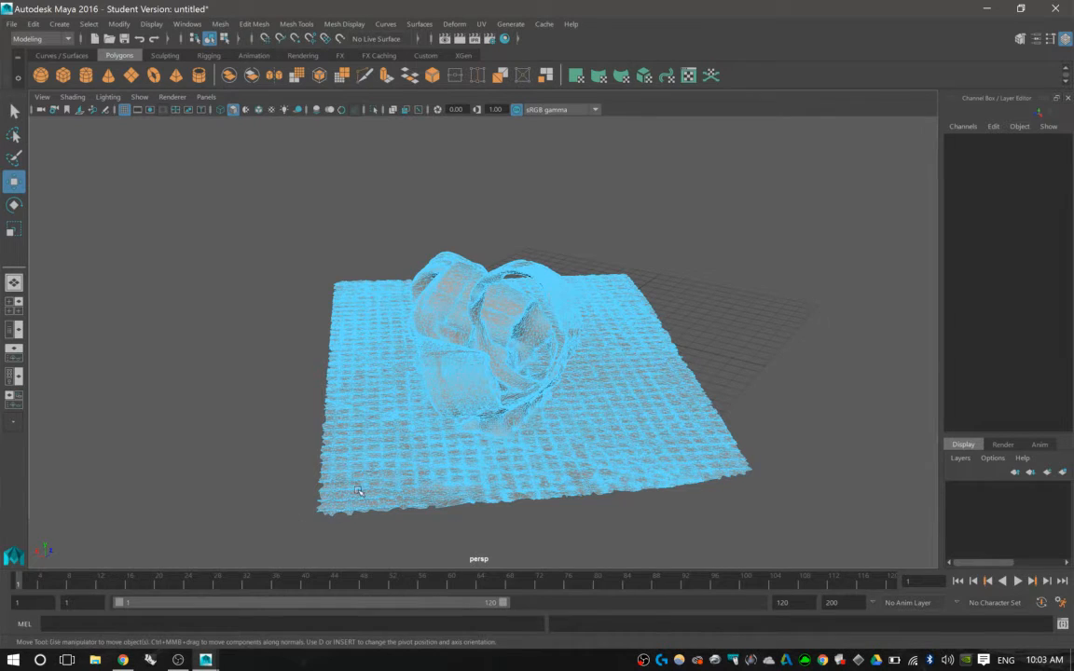
right_click(553, 310, "shift")
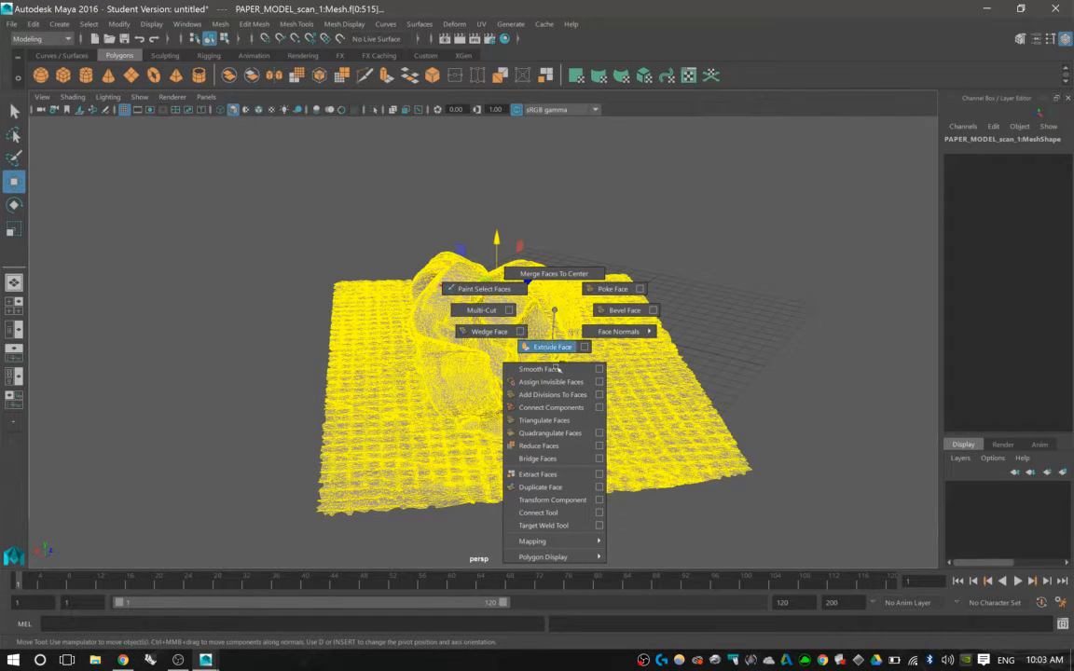
left_click(582, 447)
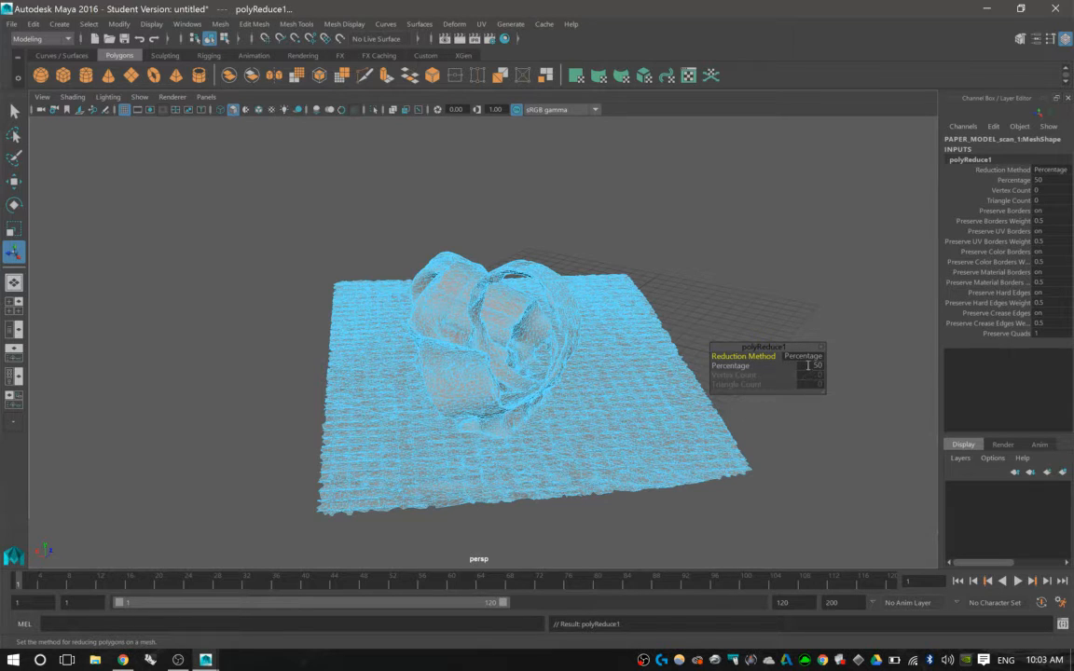
- Try different reduction percentages on the paper mesh, ending with 25
left_click_drag(811, 366, 783, 366)
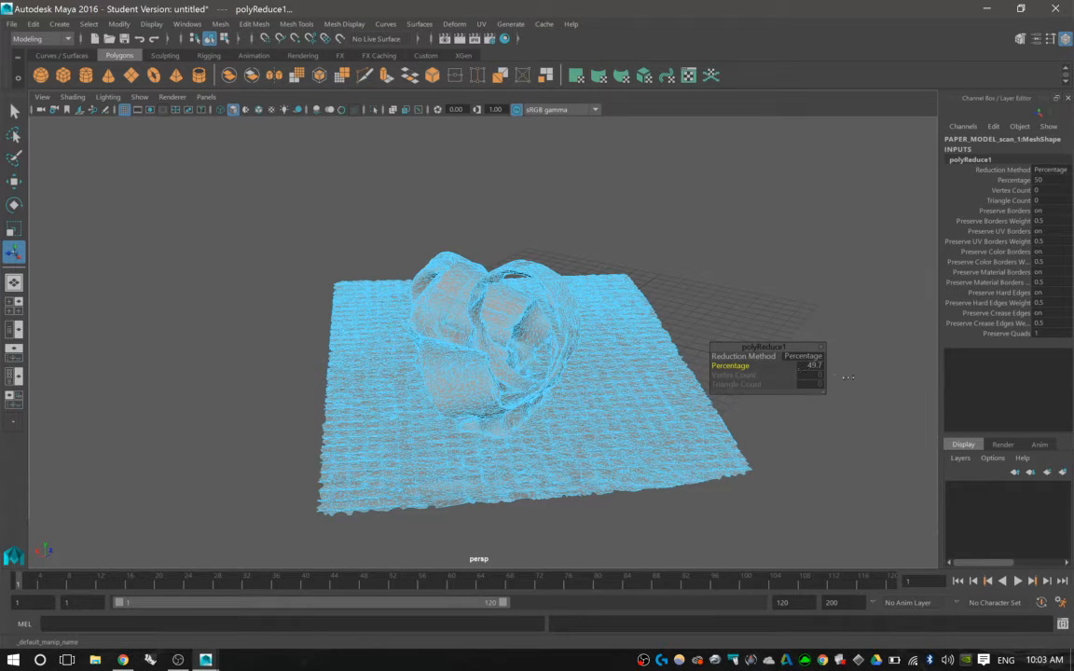
left_click_drag(827, 360, 811, 366)
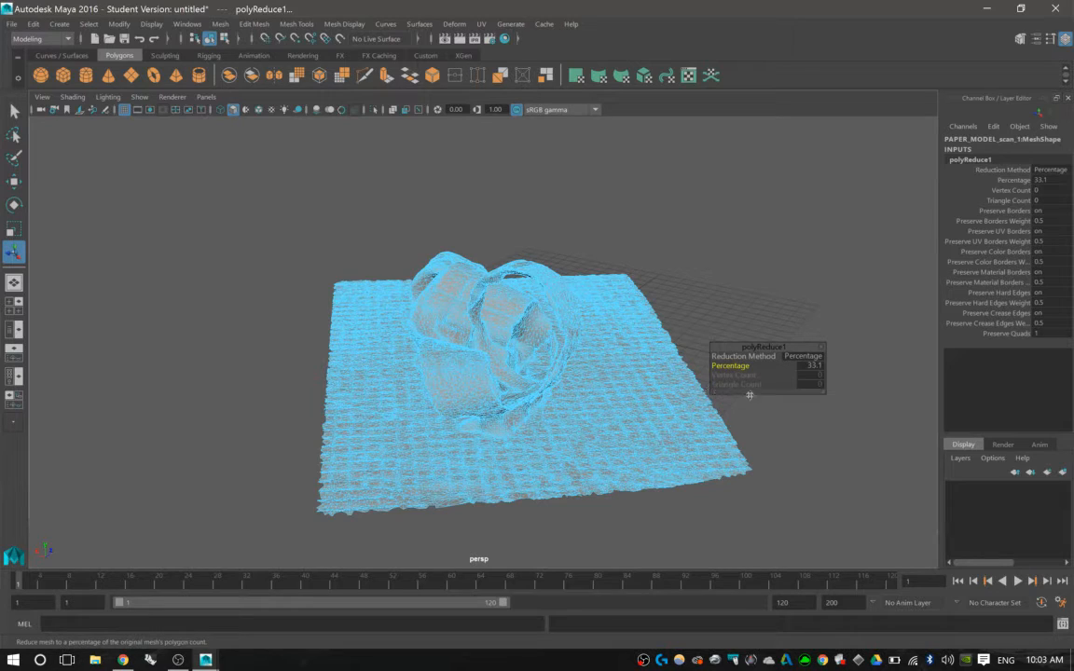
left_click(809, 367)
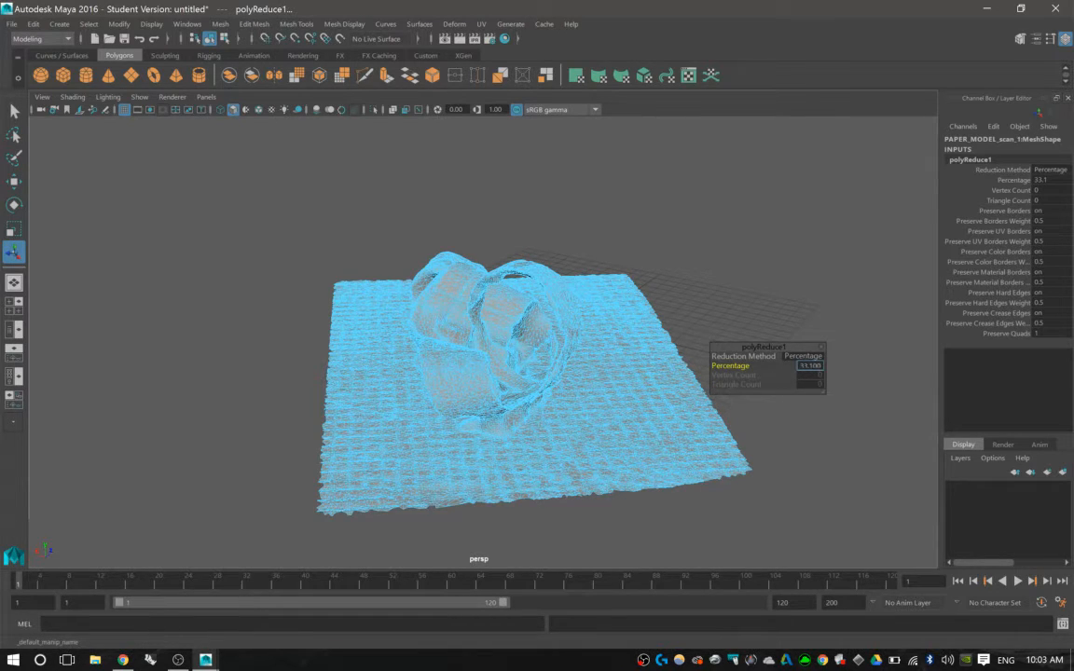
left_click_drag(800, 367, 810, 366)
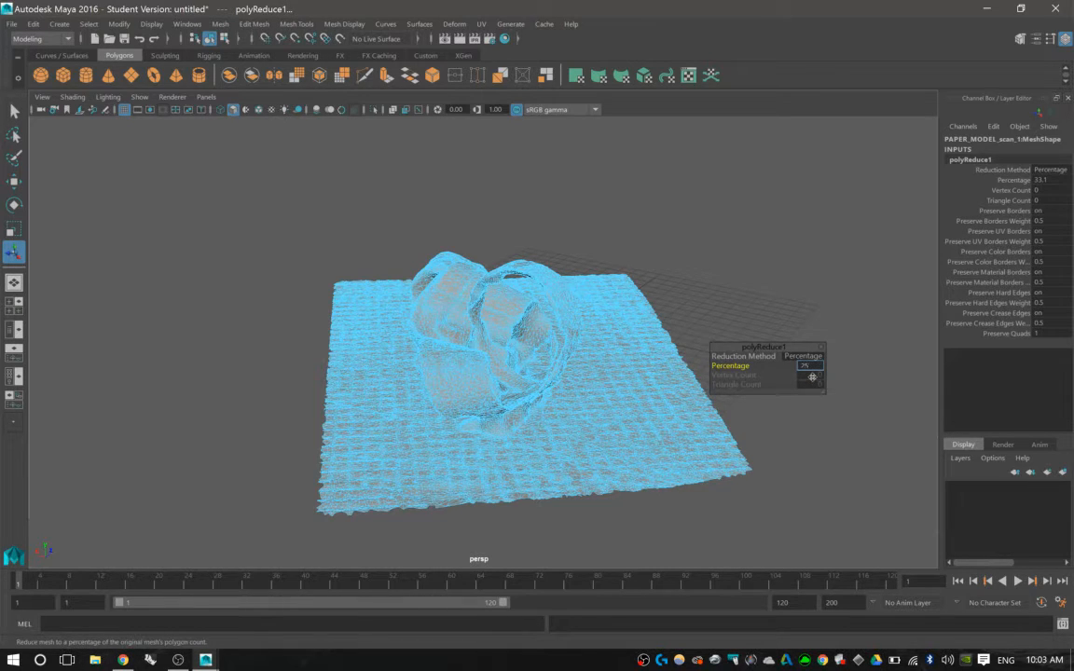
type("25")
key("Return")
- Place the reduction settings farther from the mesh, set the percentage to 90 and inspect the simplified paper form
left_click_drag(780, 346, 824, 296)
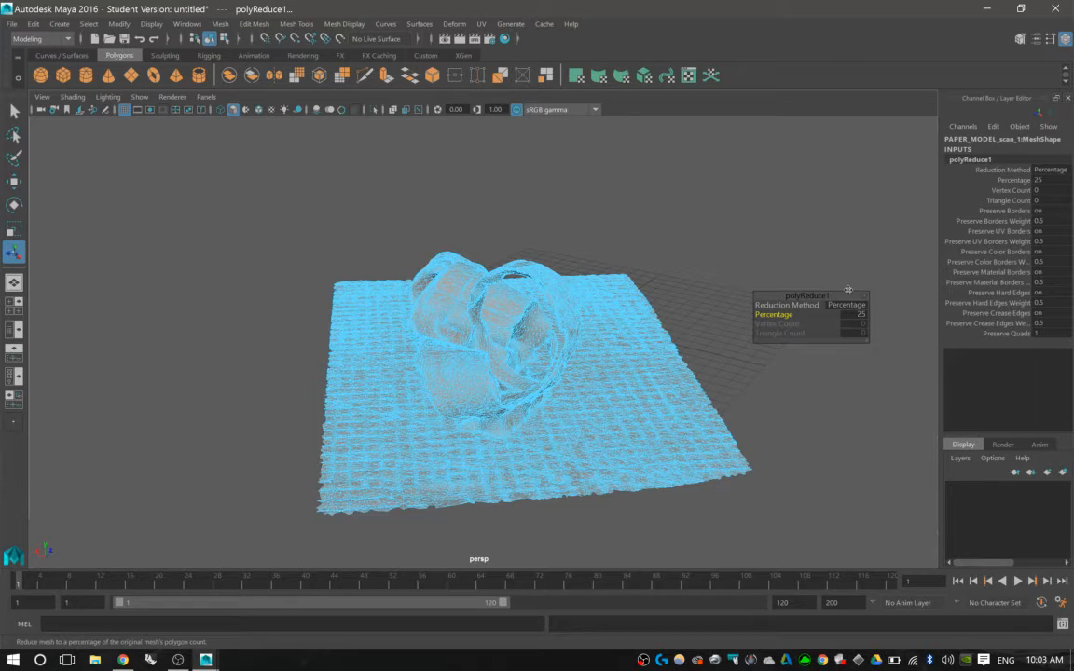
left_click(861, 320)
type("75")
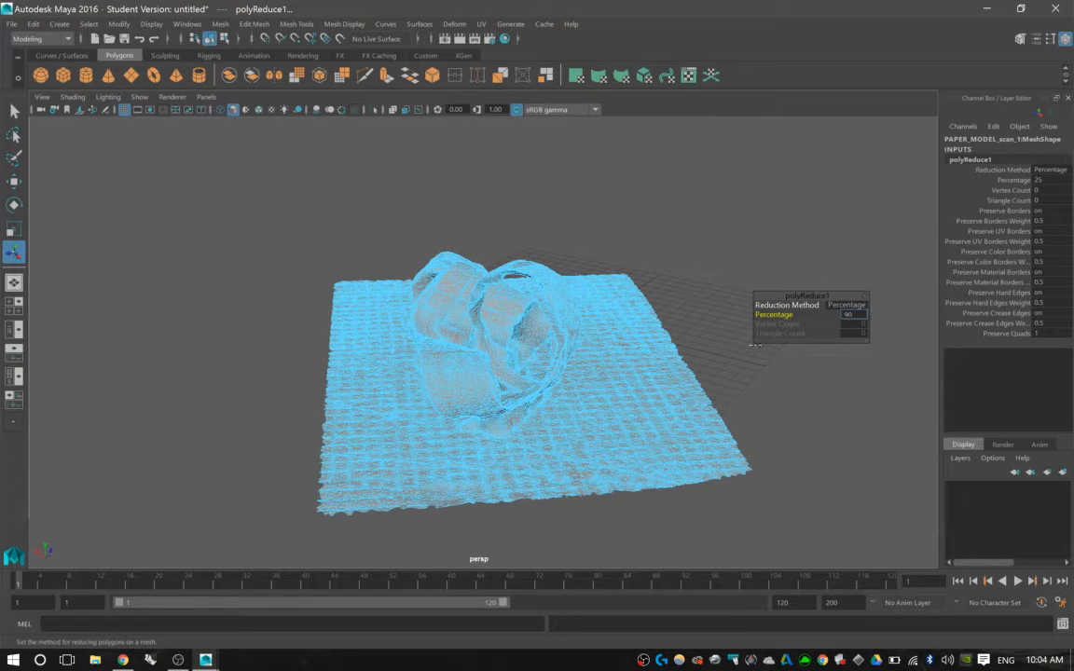
key("Return")
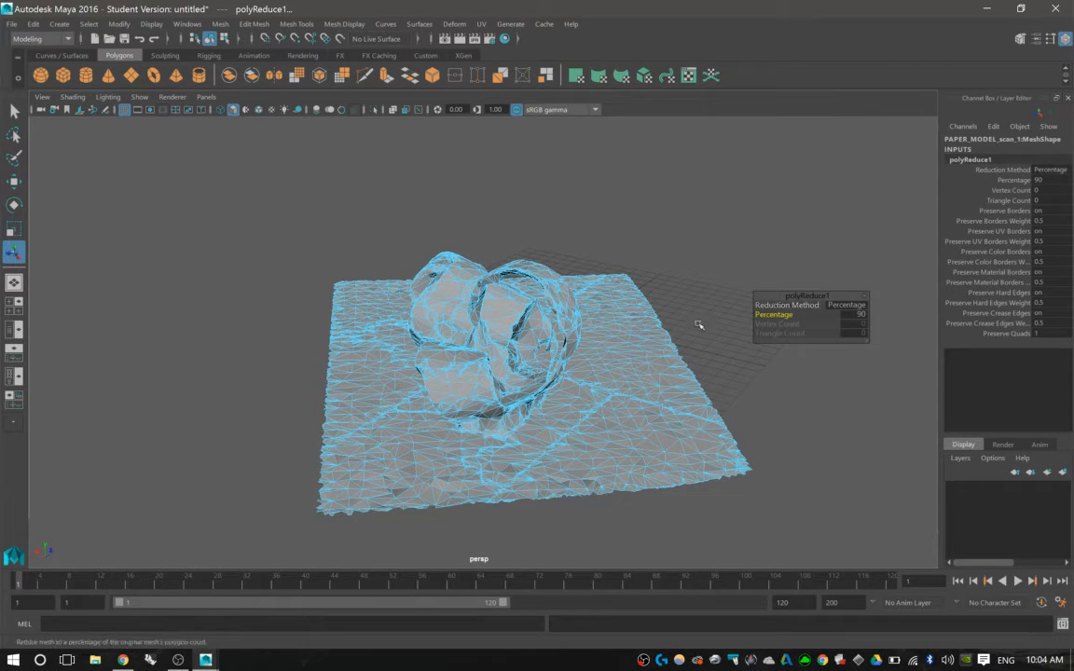
left_click_drag(697, 321, 689, 362, "alt")
scroll(690, 362, "up", 5)
left_click_drag(569, 387, 526, 392, "alt")
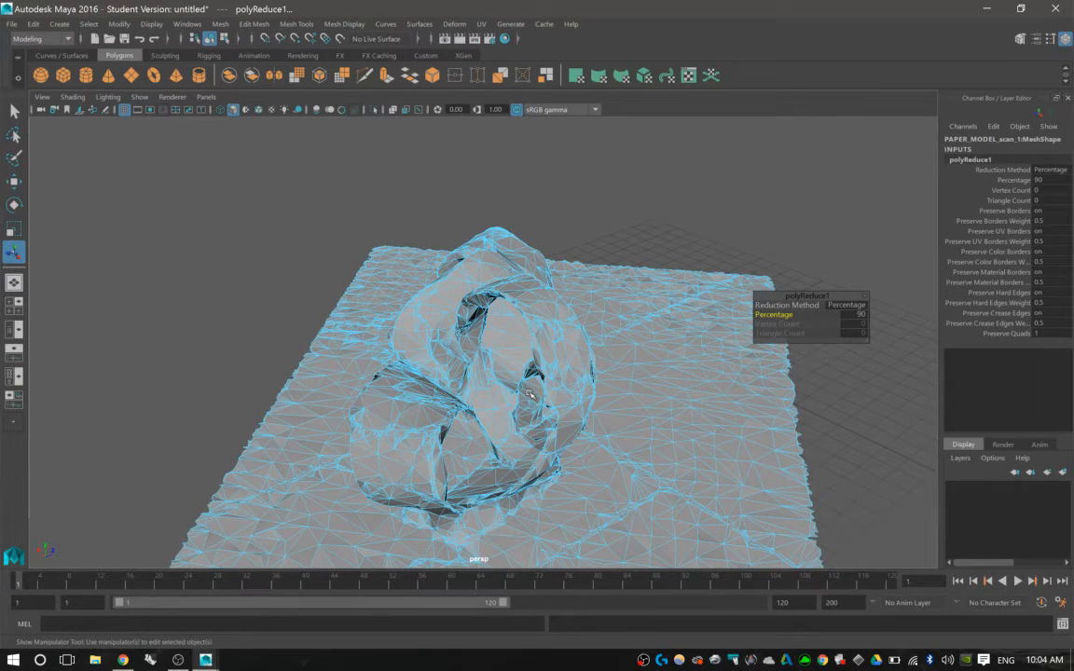
- Undo the last reduction percentage changes and adjust the percentage to 56.5
key("ctrl+z")
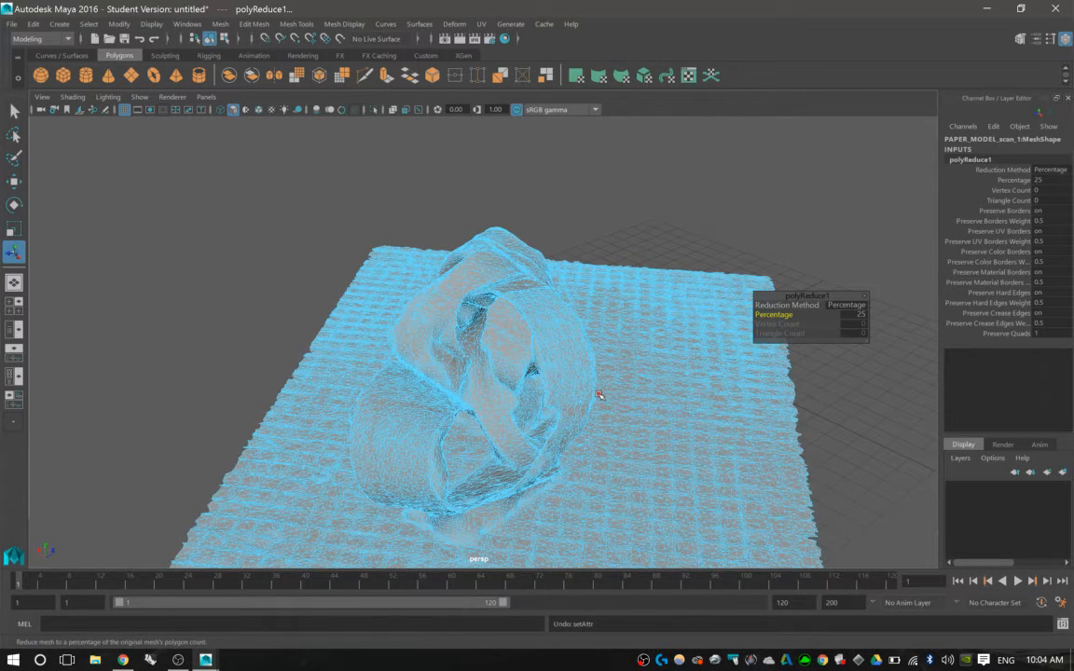
key("ctrl+z")
middle_click_drag(572, 317, 593, 310)
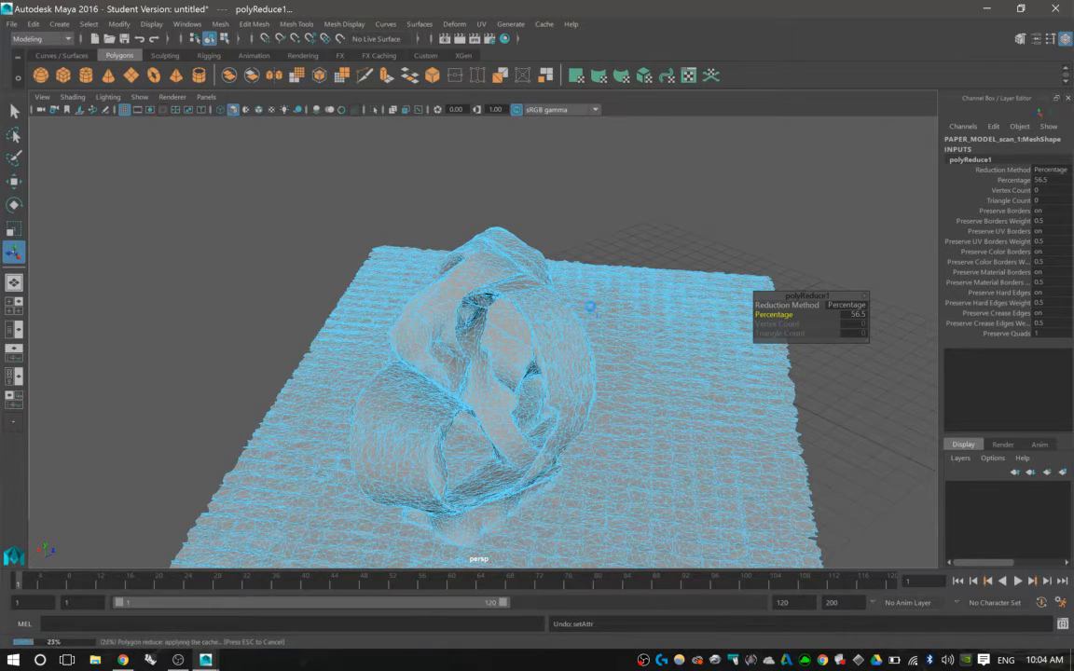
- Open the Reduce Faces options for the paper mesh, set the percentage to 87.2146 and apply the reduction
mouse_move(563, 274)
left_mouse_down("alt")
mouse_move(611, 307)
mouse_move(566, 280)
left_mouse_up("alt")
left_click(566, 280)
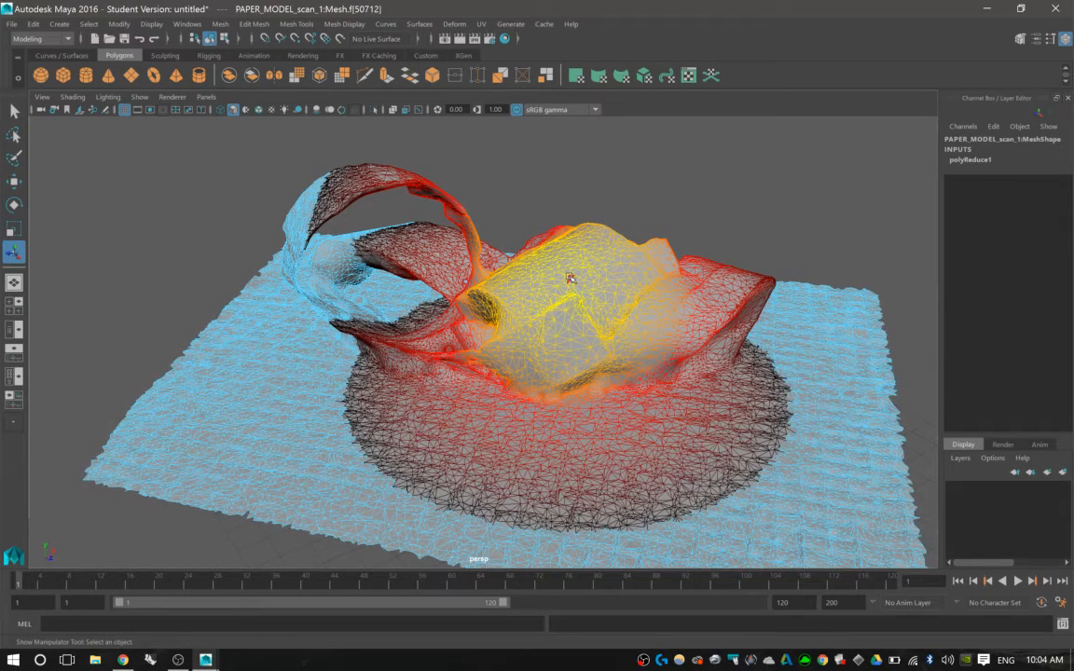
right_click(575, 276, "shift")
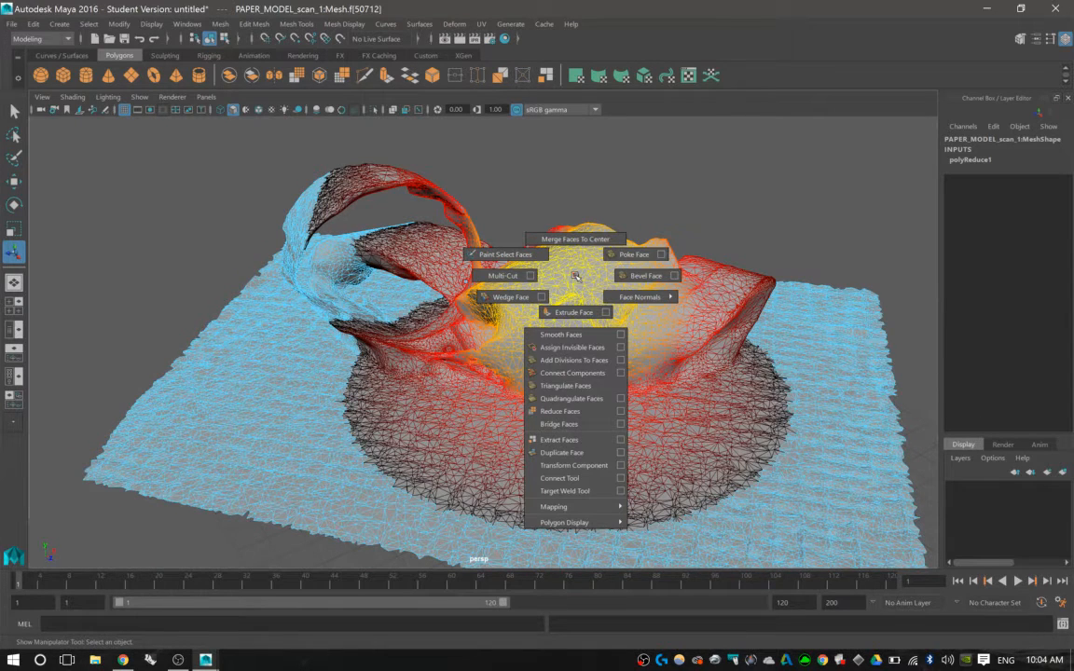
left_click(624, 413)
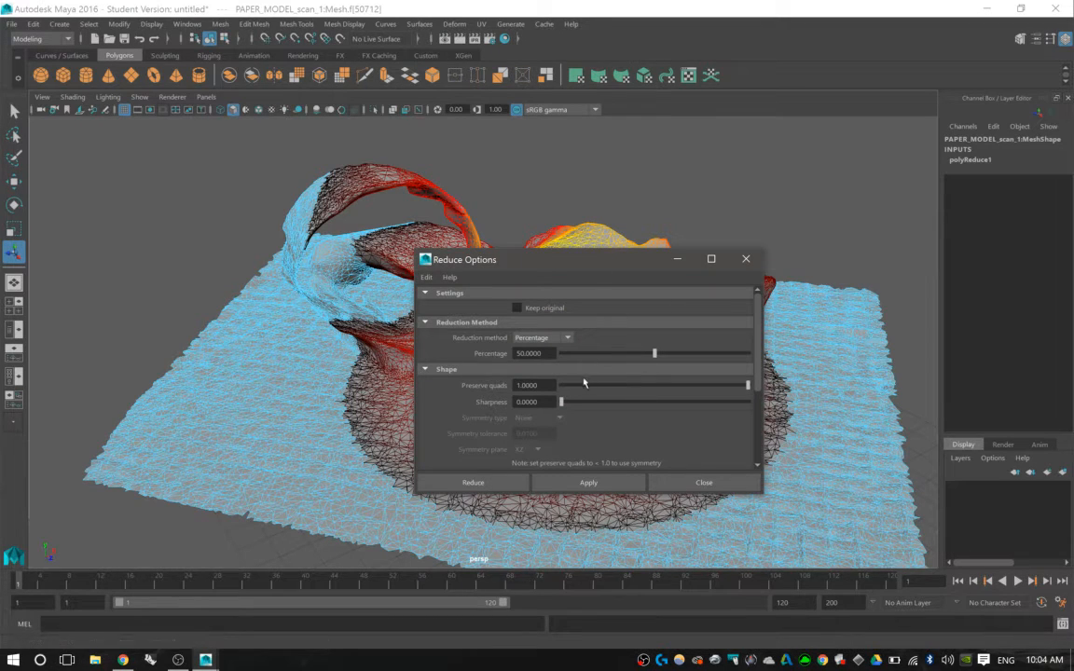
left_click_drag(655, 354, 723, 353)
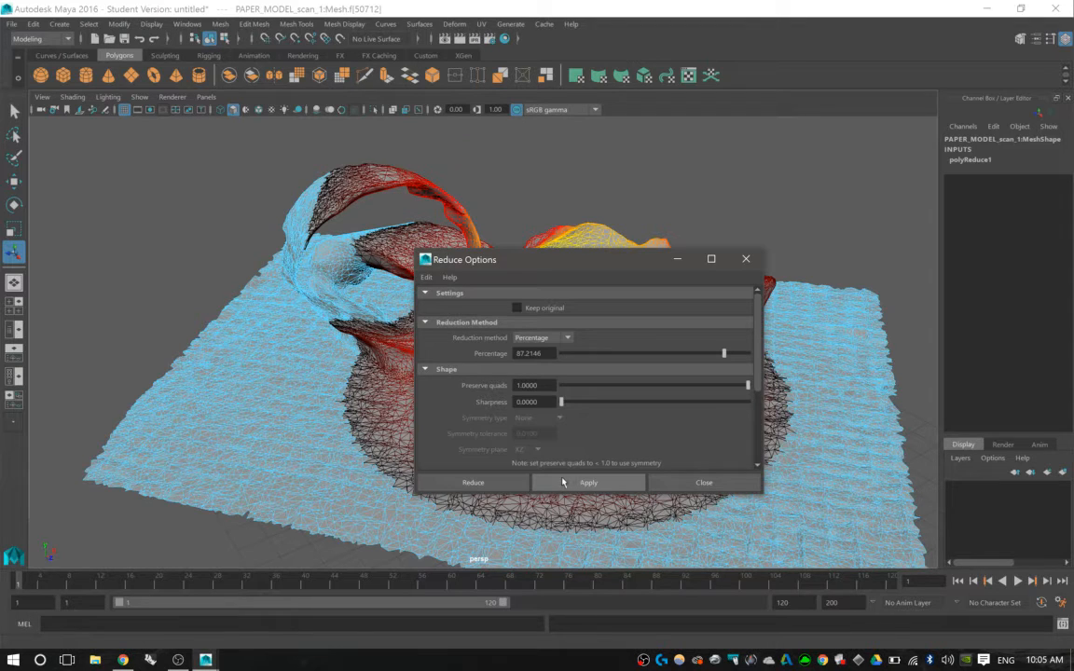
left_click(517, 482)
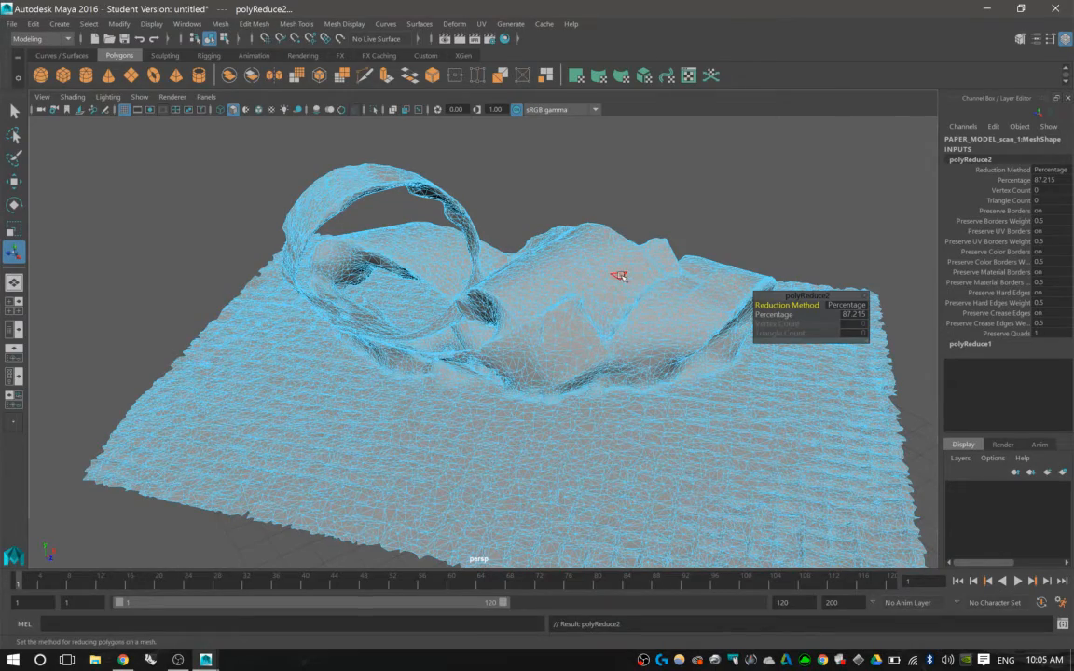
- Return the reduced paper mesh to object mode, select the whole model and show the sculpting tools
scroll(628, 276, "up", 3)
left_click_drag(630, 280, 605, 329, "alt")
left_click_drag(611, 329, 531, 325, "alt")
right_click_drag(600, 324, 521, 322, "alt")
left_click_drag(548, 320, 466, 308, "alt")
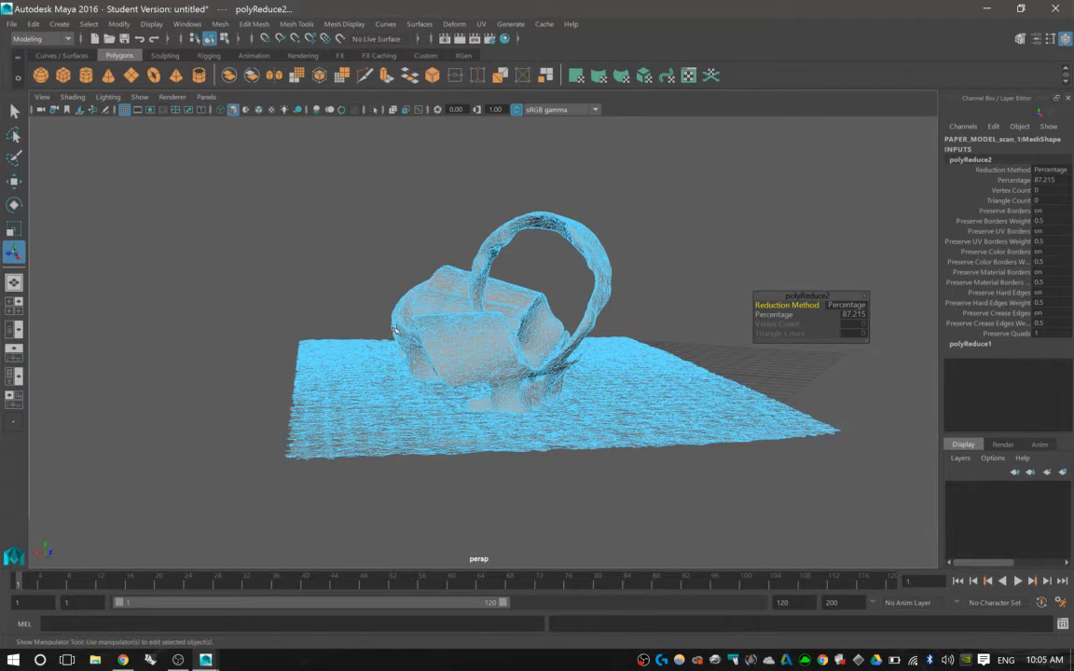
left_click_drag(652, 255, 563, 274, "alt")
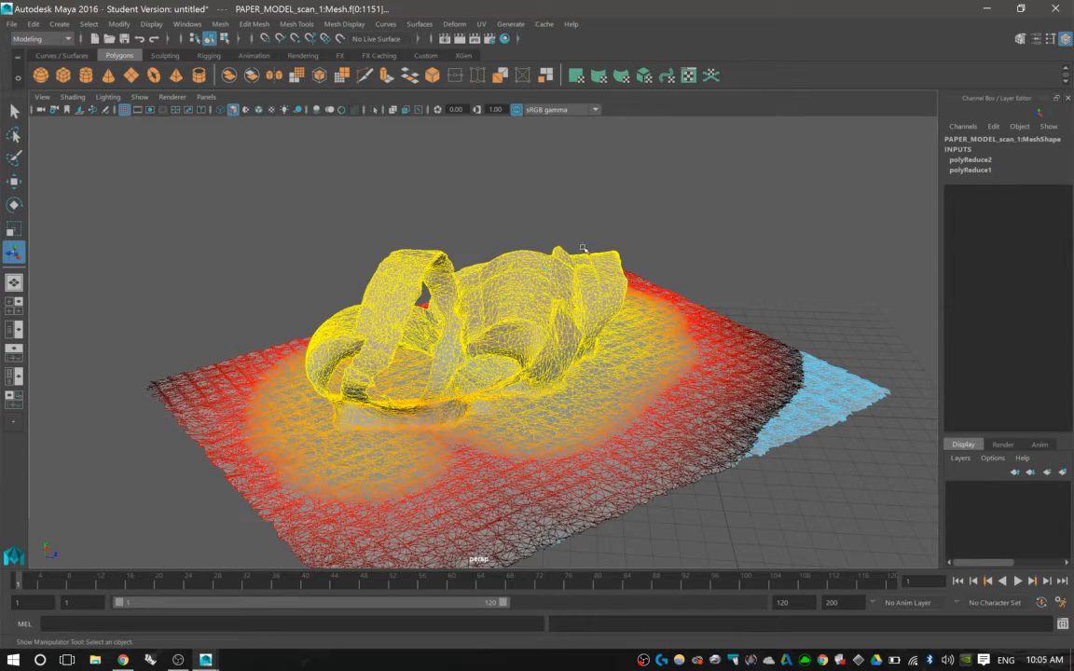
key("q")
left_click(730, 332)
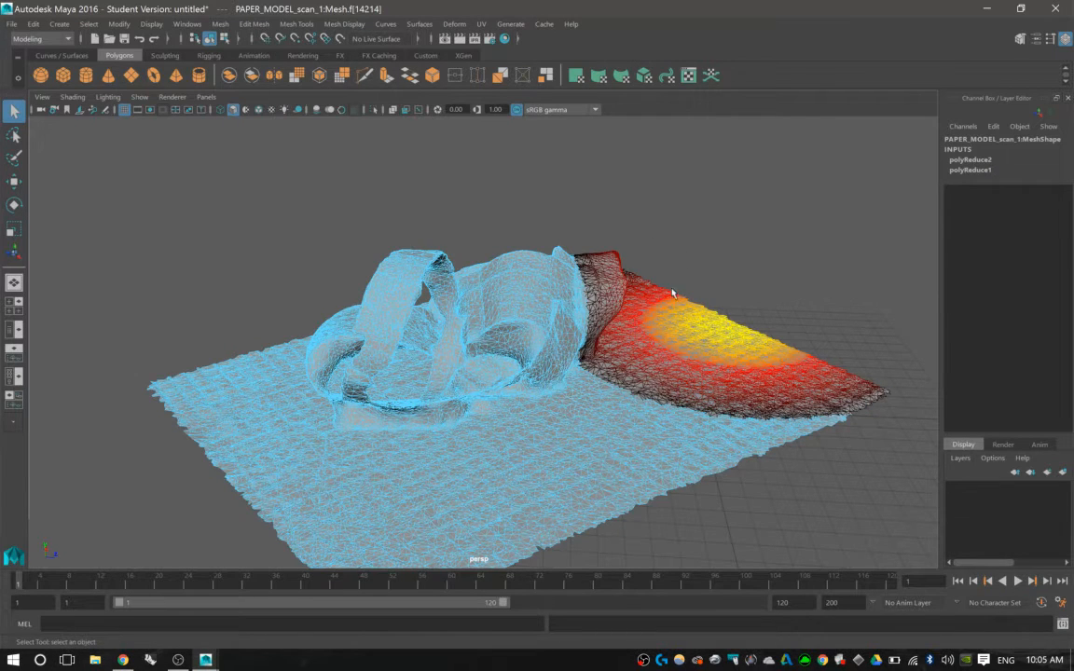
mouse_move(635, 310)
right_mouse_down()
mouse_move(698, 300)
mouse_move(700, 289)
right_mouse_up()
left_click(627, 339)
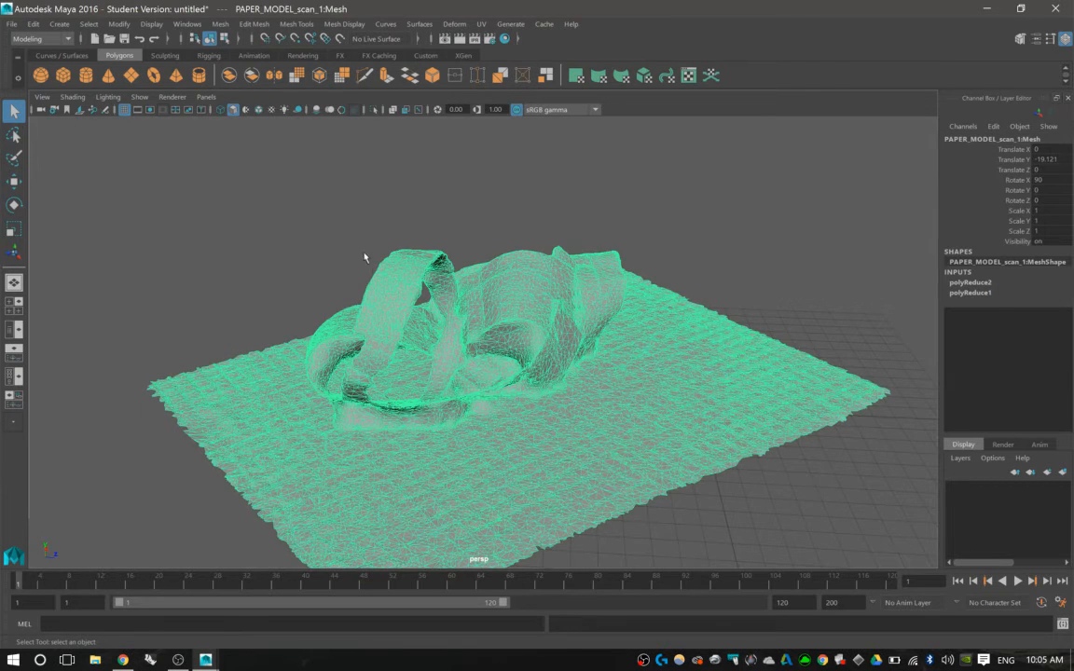
left_click(165, 55)
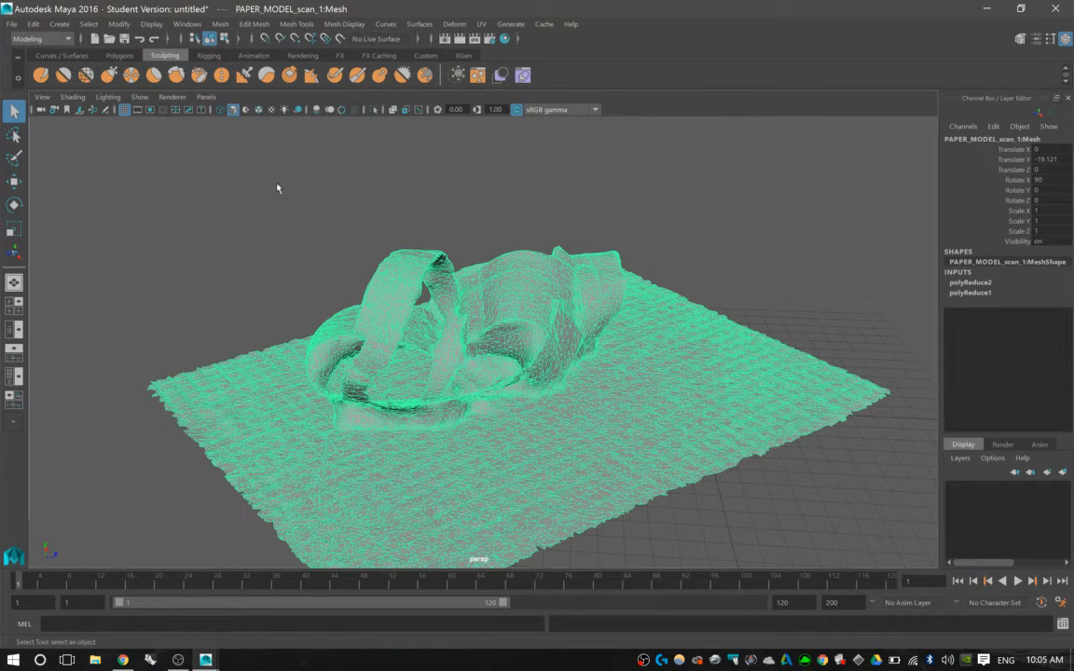
left_click_drag(277, 189, 317, 187, "alt")
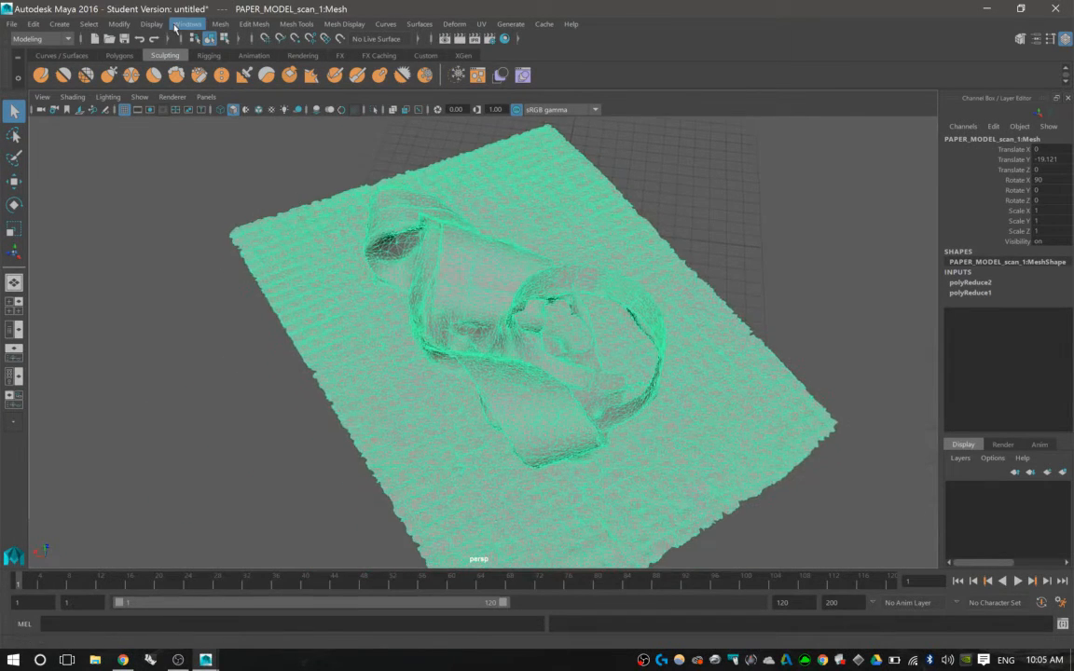
- Open the Tool Settings window, place it clear of the paper form and widen it to show every option
left_click(175, 27)
mouse_move(301, 110)
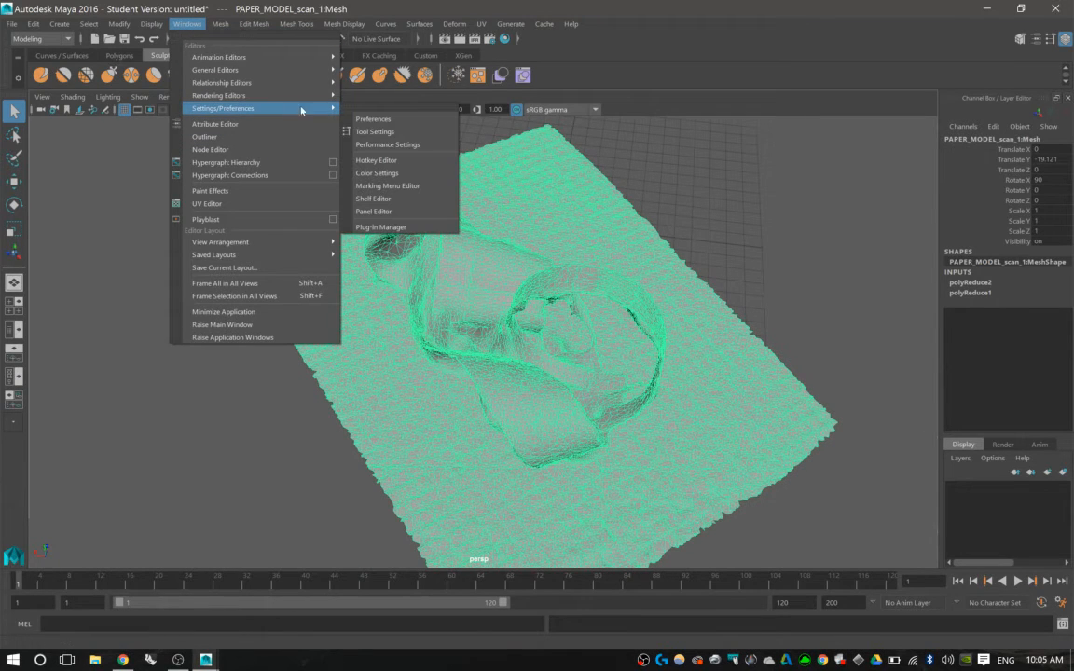
left_click(374, 132)
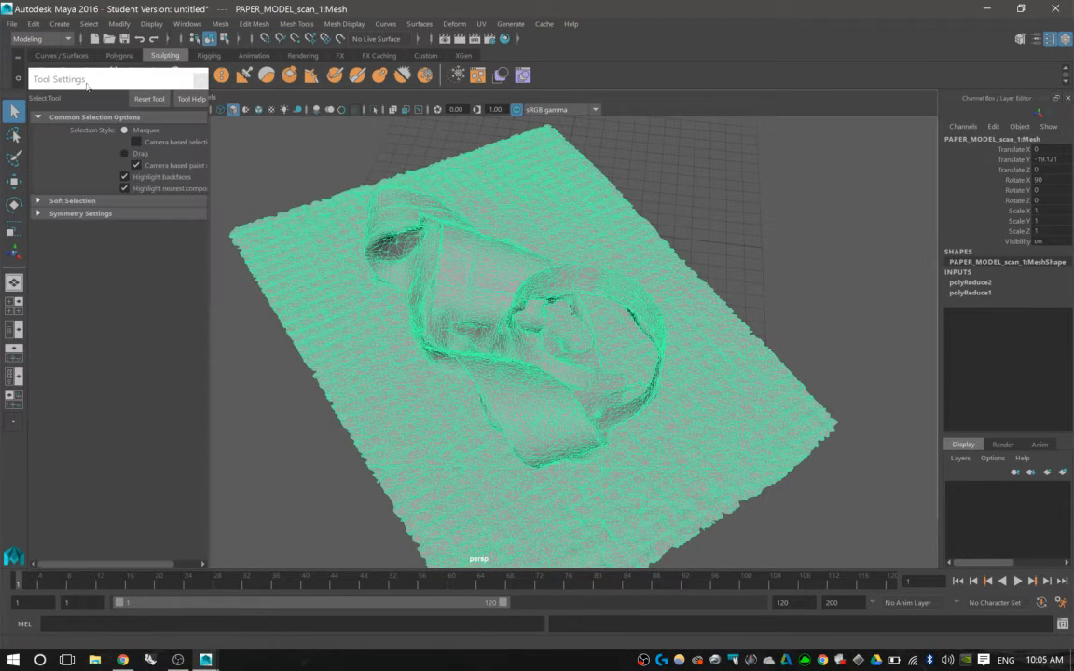
left_click_drag(86, 82, 820, 63)
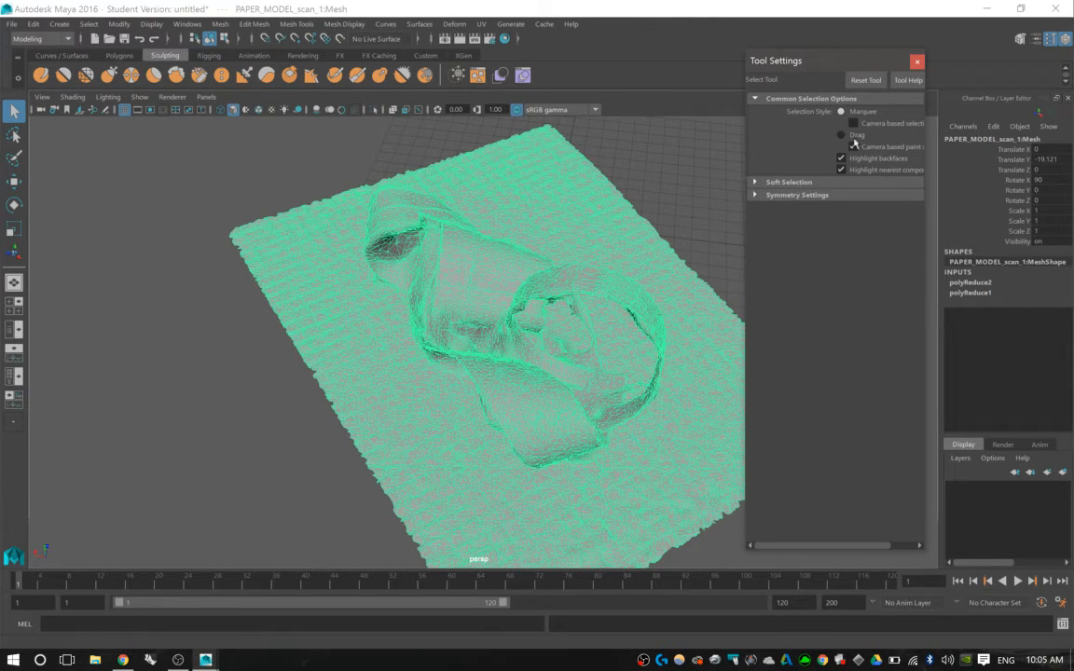
left_click_drag(926, 247, 1036, 241)
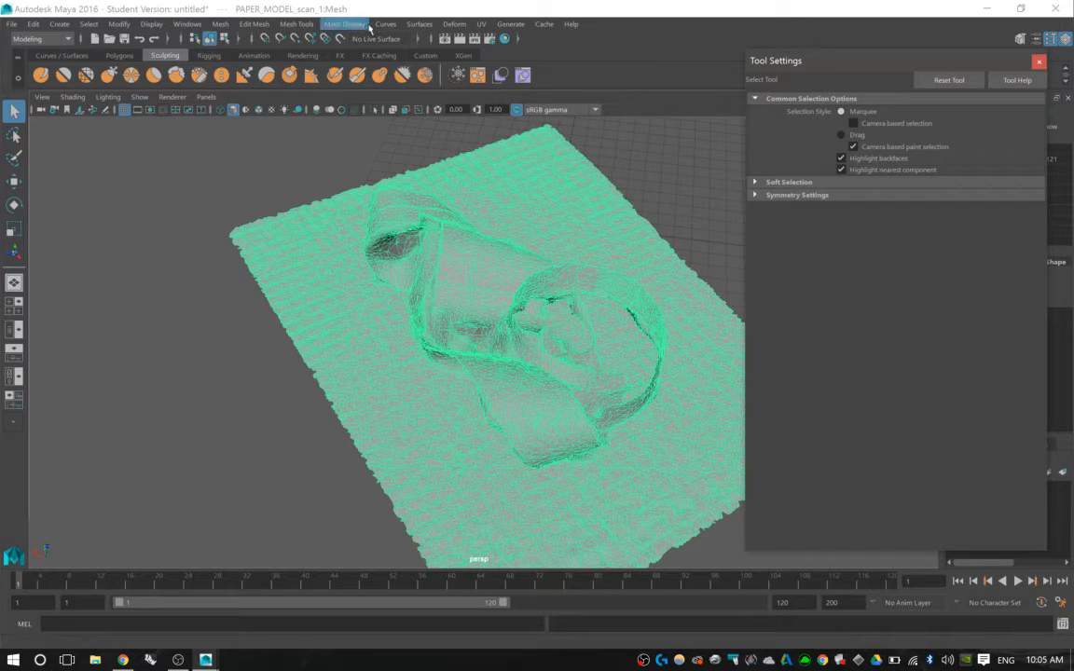
- Detach the Mesh Tools menu as a floating window, reposition it over the Tool Settings window and close it
left_click(290, 25)
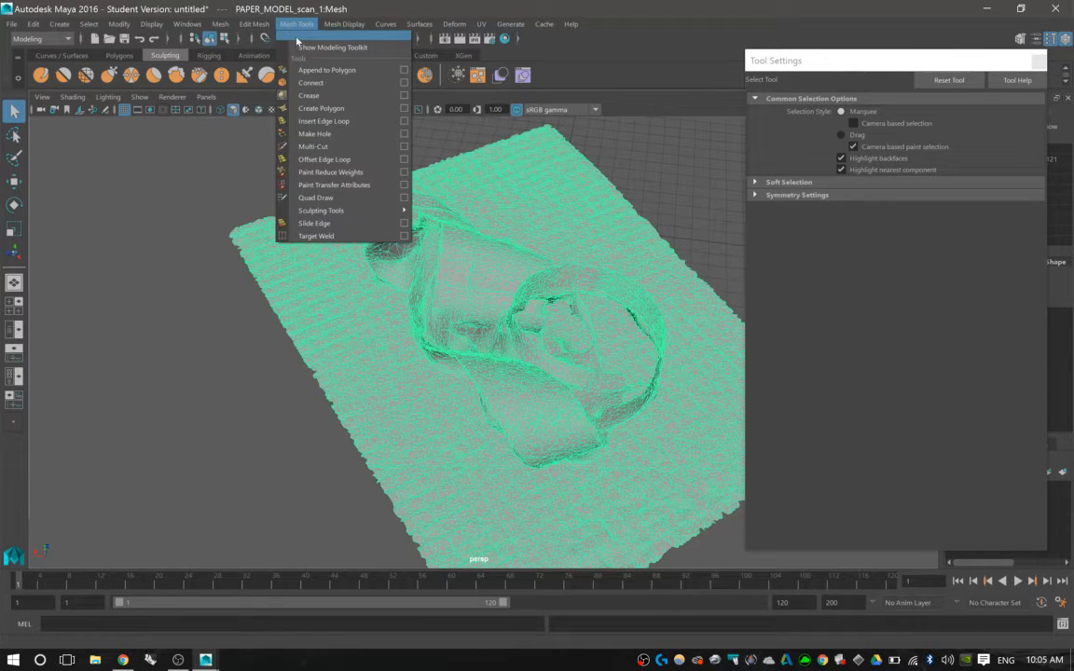
left_click(297, 37)
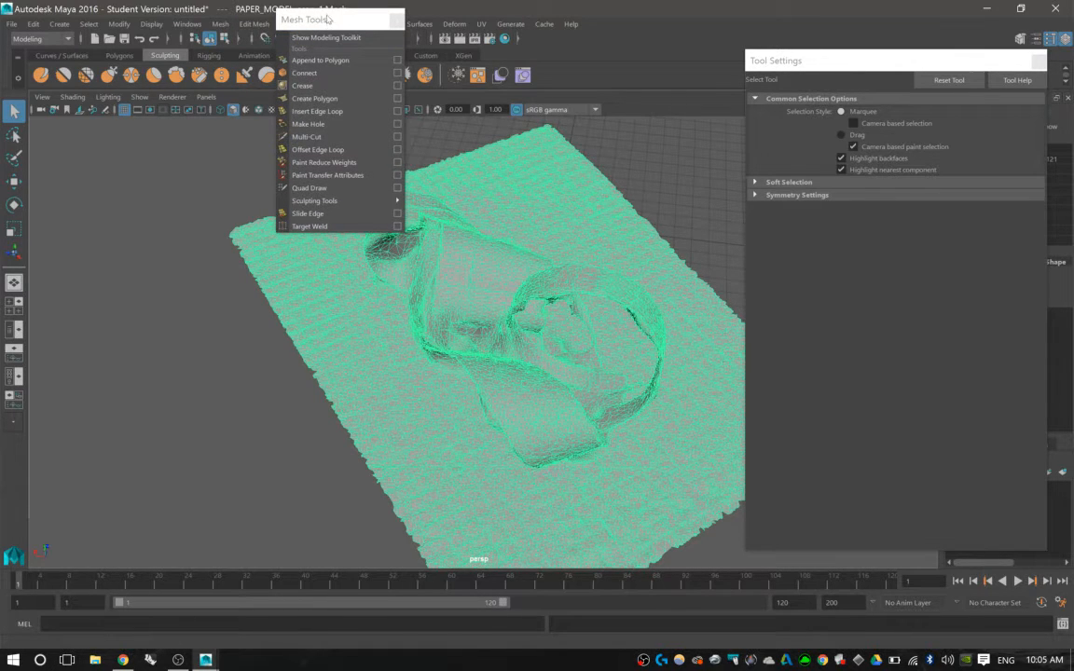
mouse_move(319, 21)
left_mouse_down()
mouse_move(421, 63)
mouse_move(540, 173)
mouse_move(612, 112)
left_mouse_up()
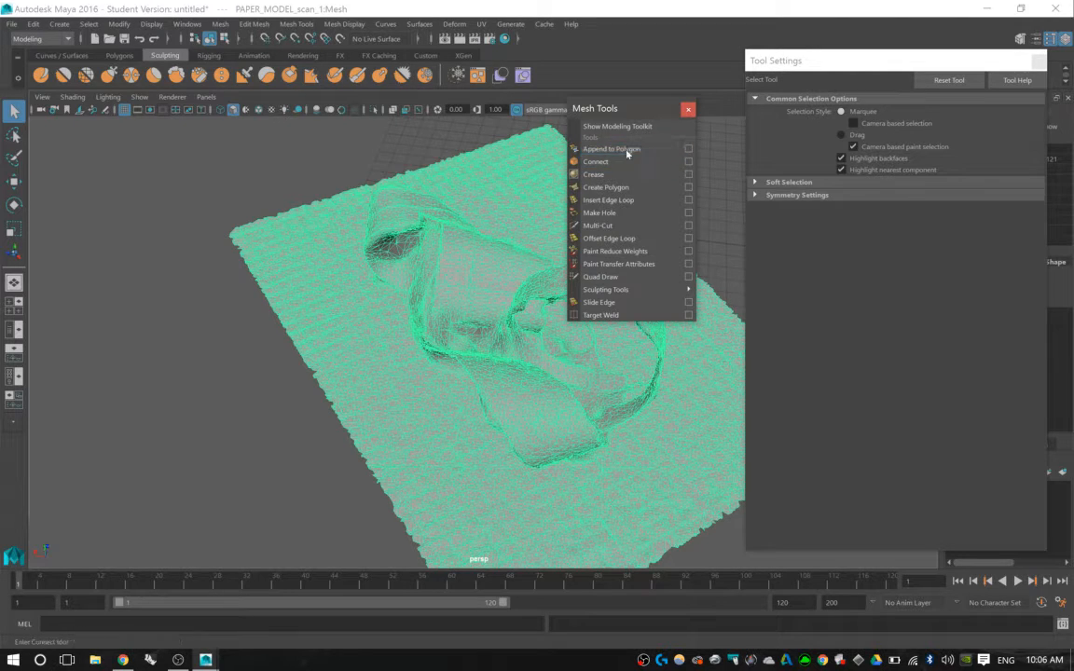
left_click_drag(630, 115, 899, 221)
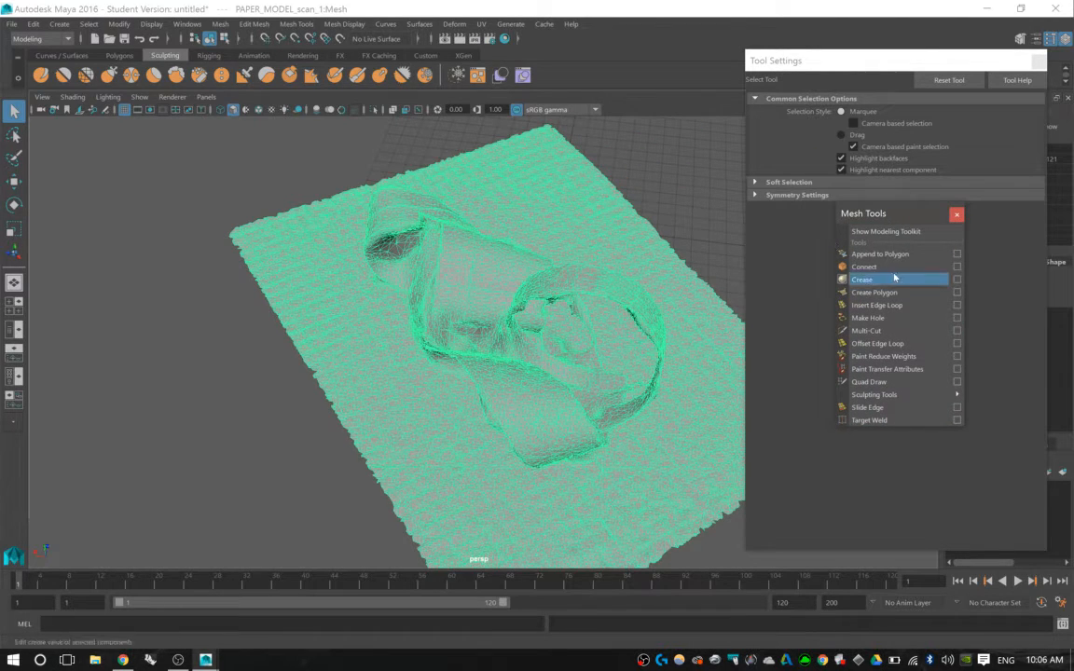
left_click(957, 215)
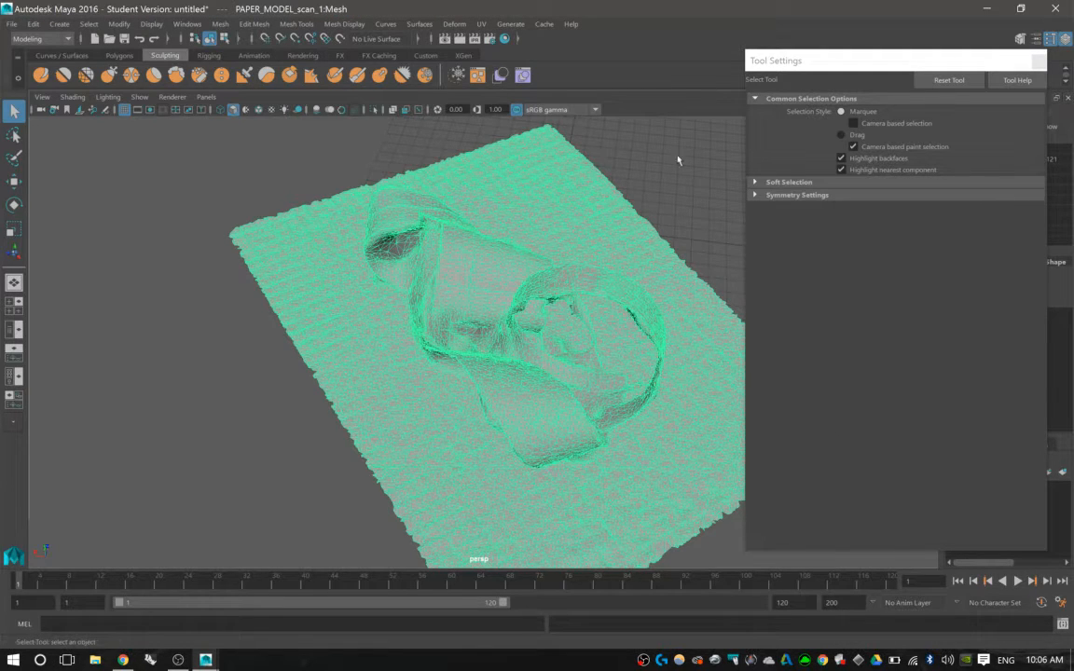
- Activate the Sculpt tool on the paper mesh, reducing the brush size to 2.180 and the strength to 1.366
left_click(41, 75)
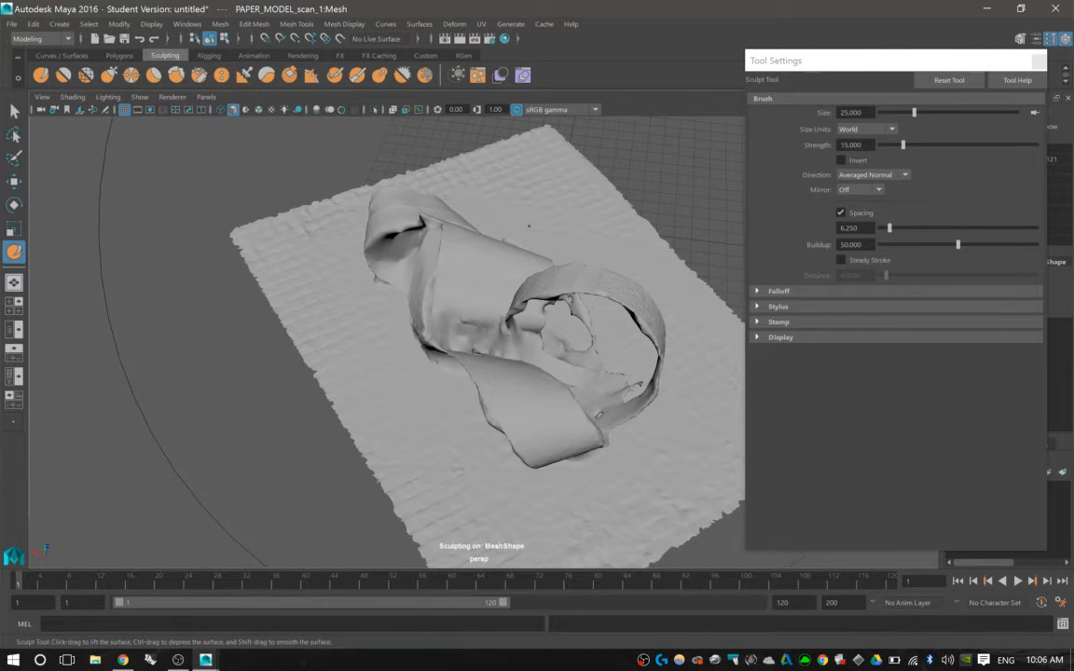
key("b")
mouse_move(604, 172)
left_mouse_down()
mouse_move(373, 214)
mouse_move(297, 256)
left_mouse_up()
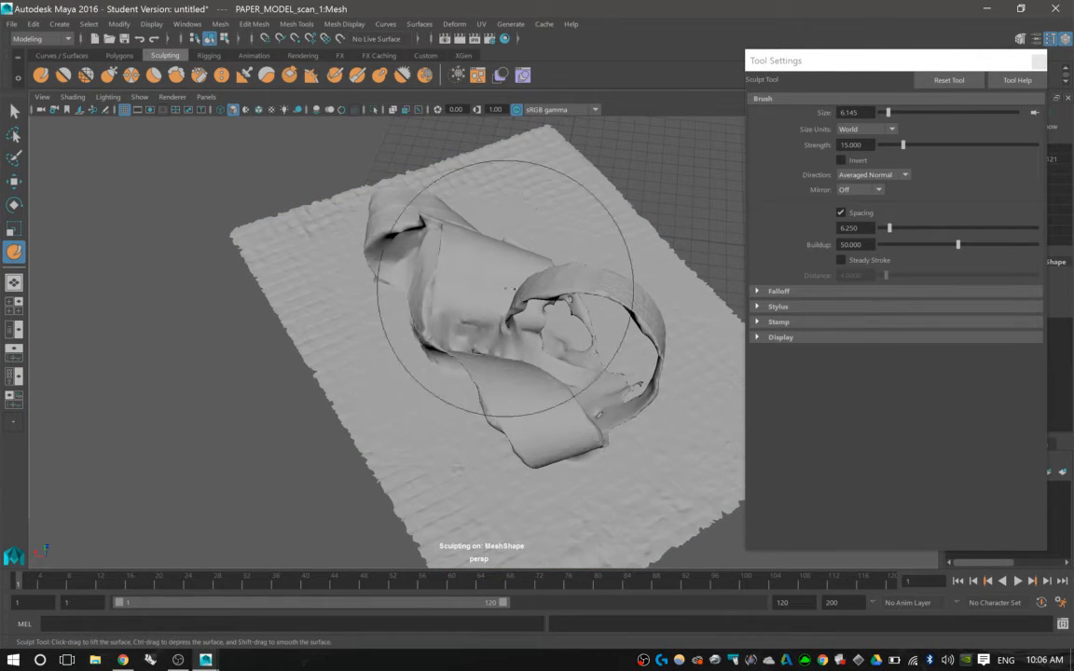
key("b")
left_click_drag(512, 289, 427, 283)
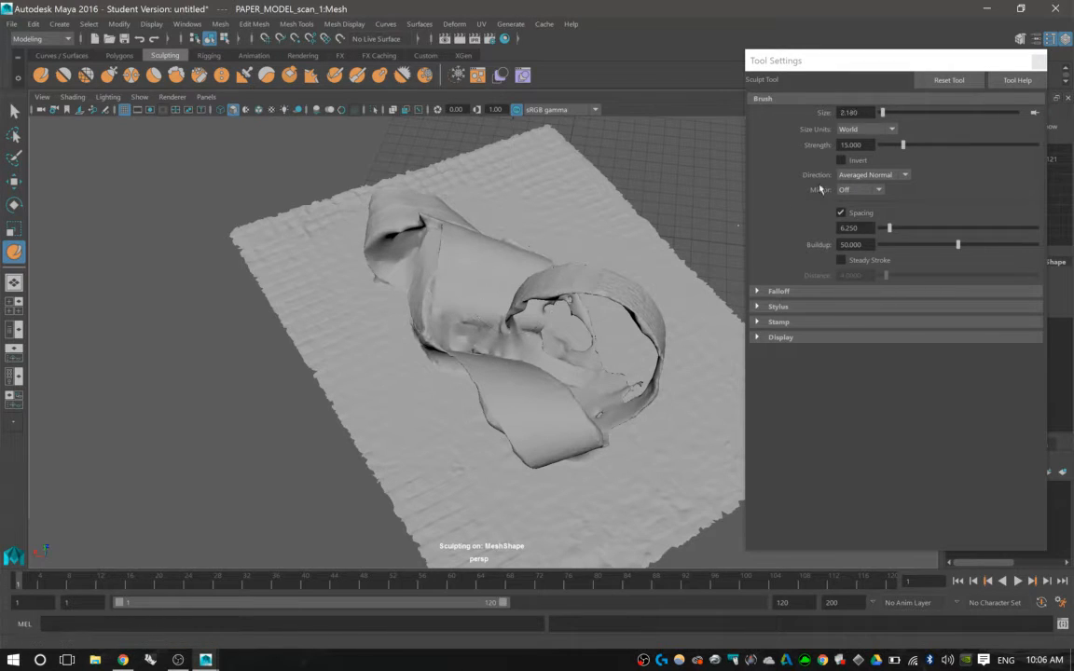
left_click_drag(899, 154, 886, 154)
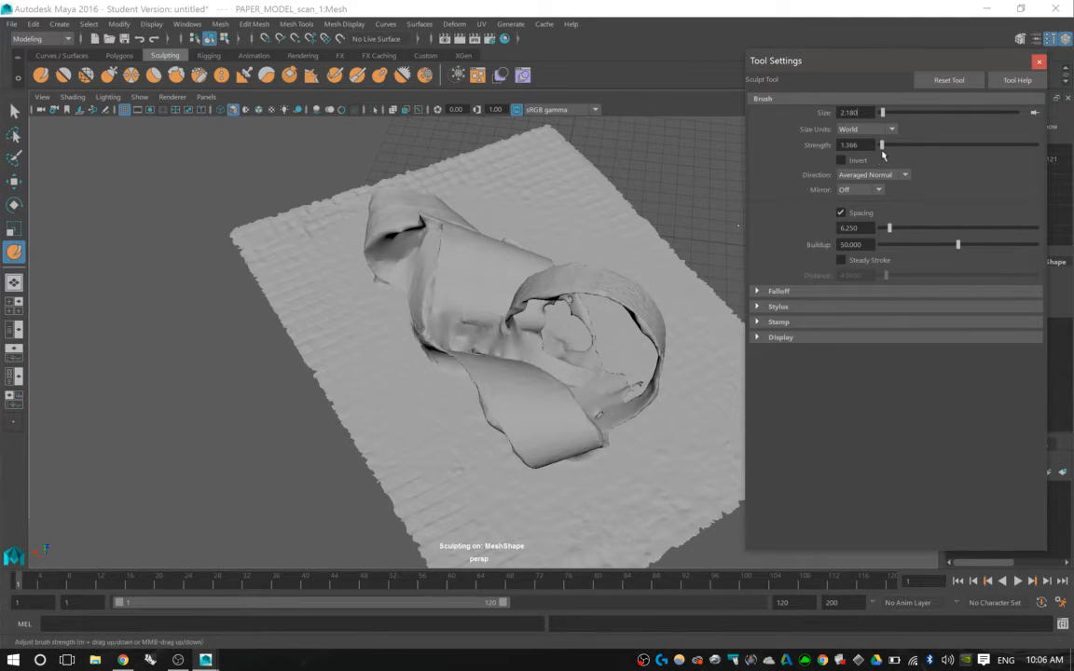
left_click(584, 215)
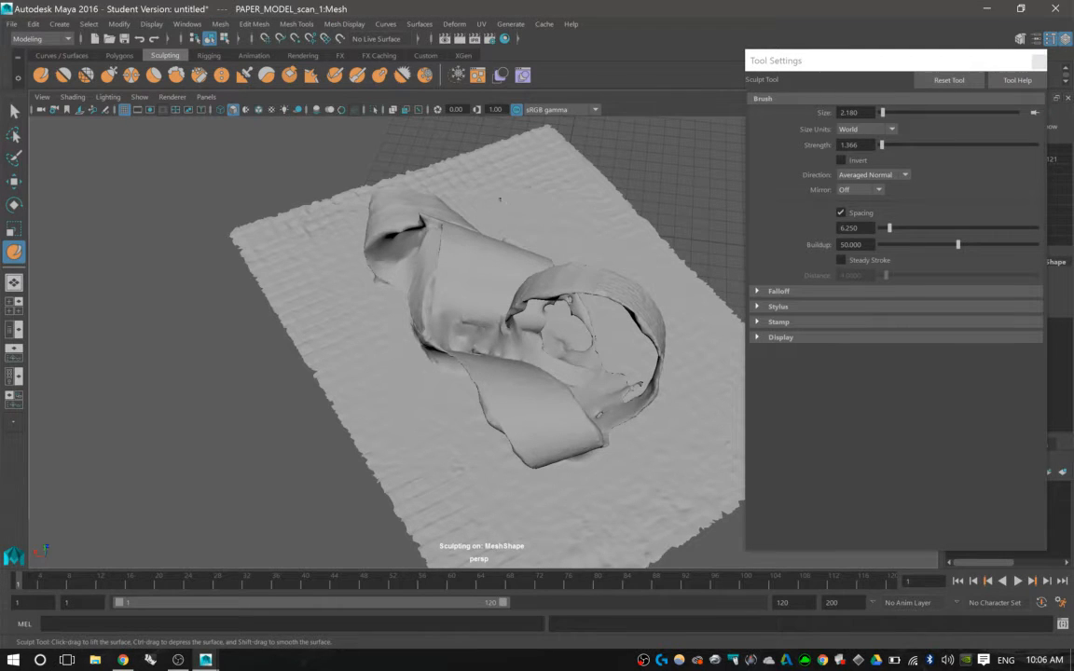
- Sculpt gentle raised strokes into the ground surface beside the folded paper strip with the Sculpt tool
scroll(451, 388, "up", 3)
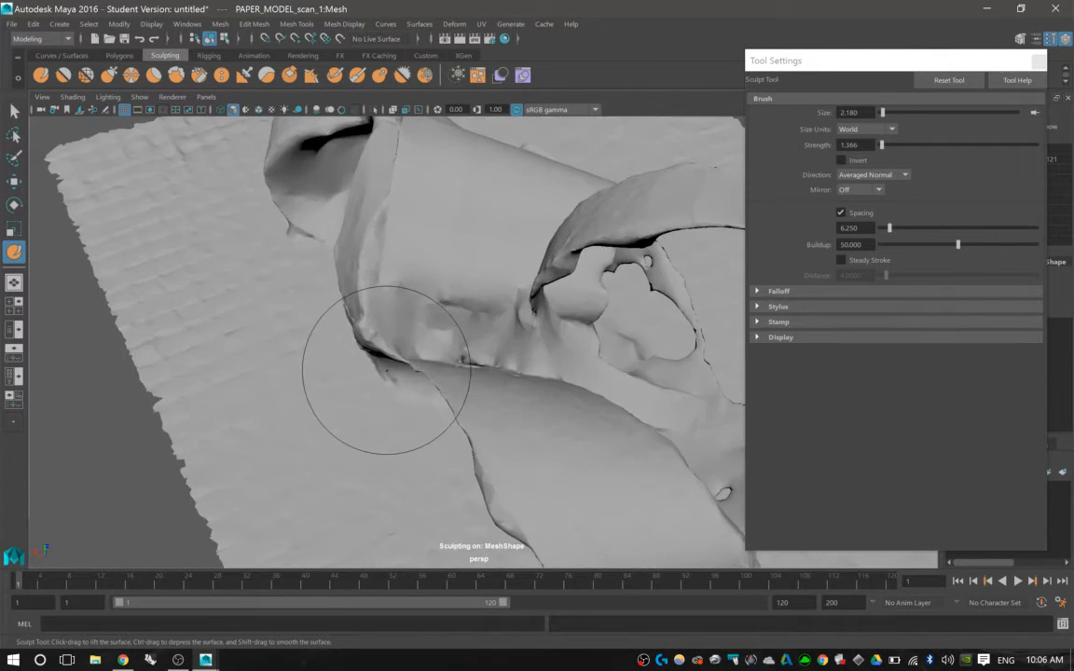
middle_click_drag(387, 371, 361, 232, "alt")
left_click_drag(362, 232, 363, 284, "alt")
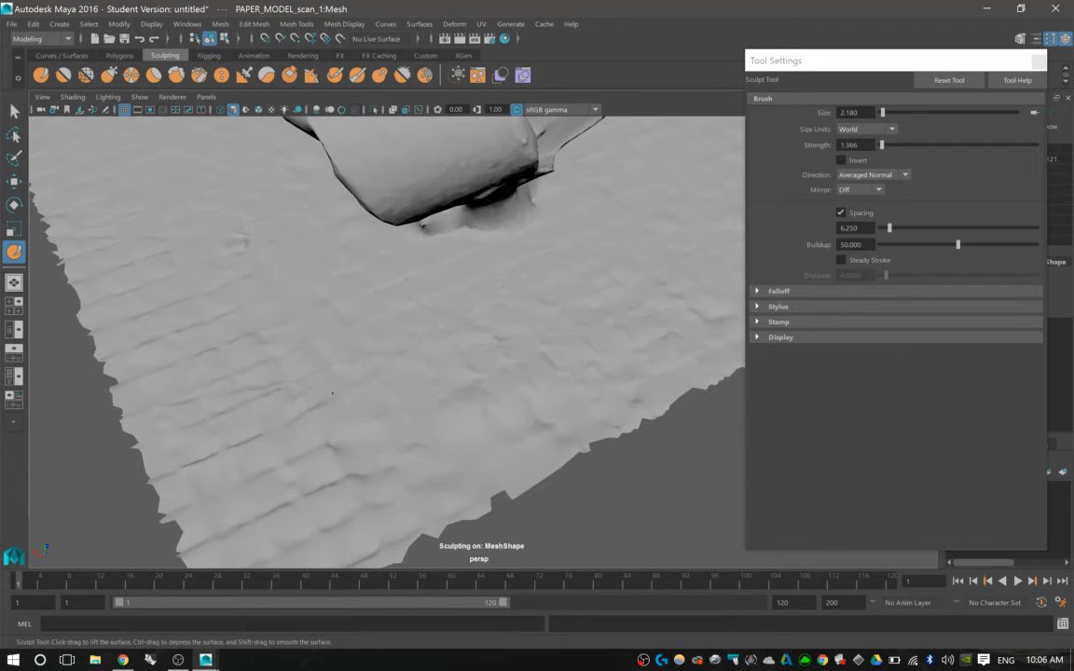
mouse_move(332, 393)
left_mouse_down()
mouse_move(228, 337)
mouse_move(266, 310)
left_mouse_up()
left_click_drag(300, 373, 268, 340)
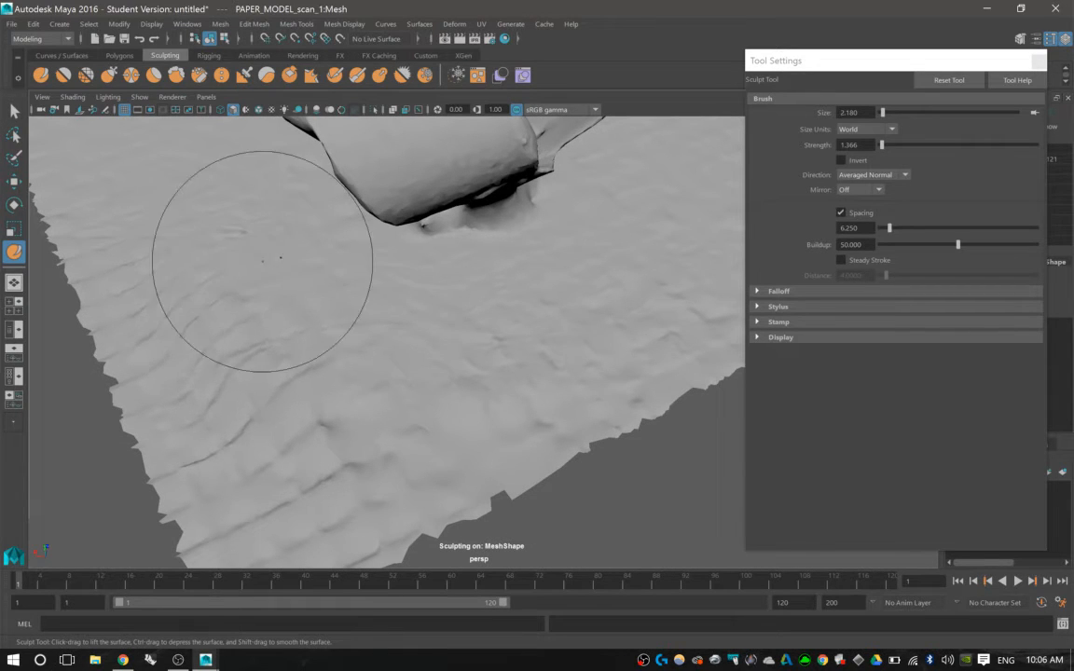
- Switch to the Smooth tool and even out the bumpy side of the arched paper loop
middle_click_drag(263, 261, 412, 360, "alt")
mouse_move(384, 278)
left_mouse_down("alt")
mouse_move(445, 357)
mouse_move(532, 352)
left_mouse_up("alt")
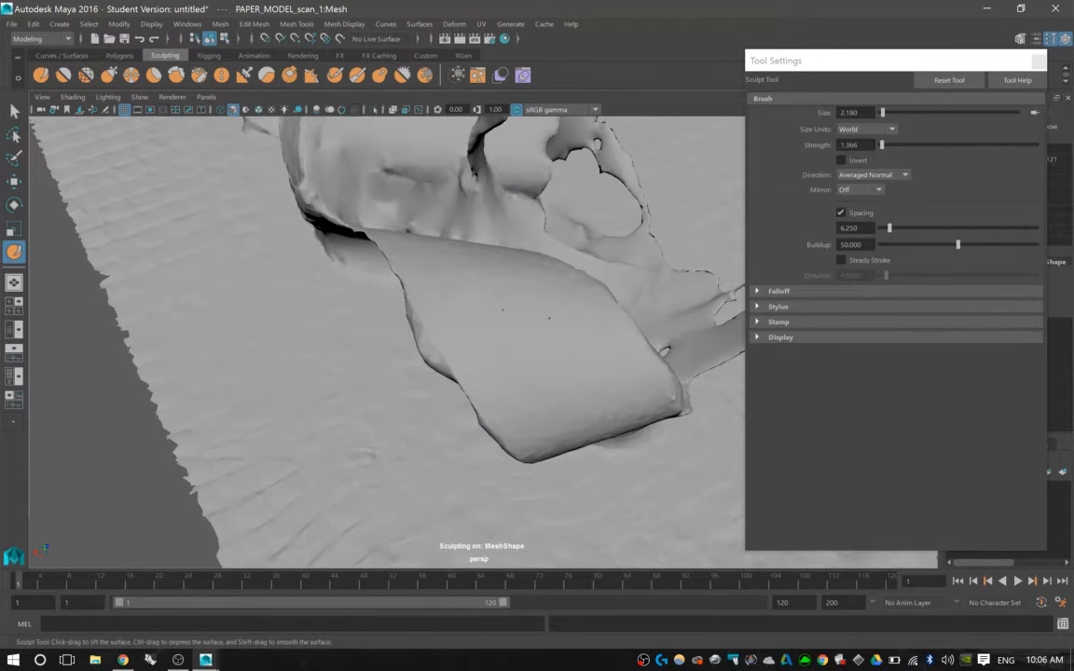
left_click_drag(431, 336, 502, 351, "alt")
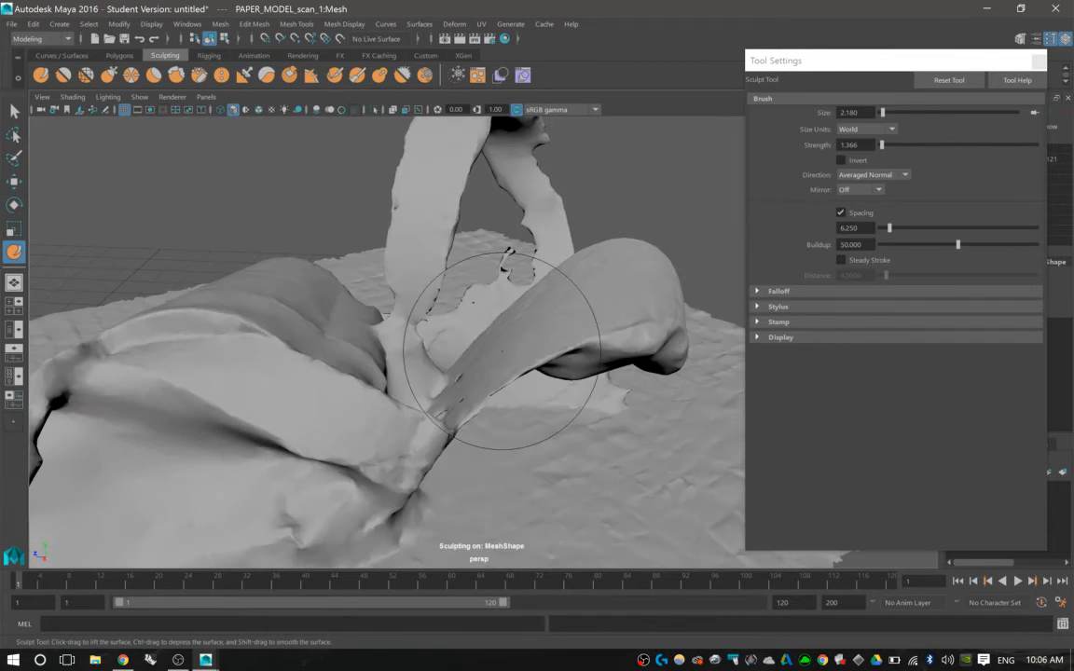
middle_click_drag(401, 192, 524, 250, "alt")
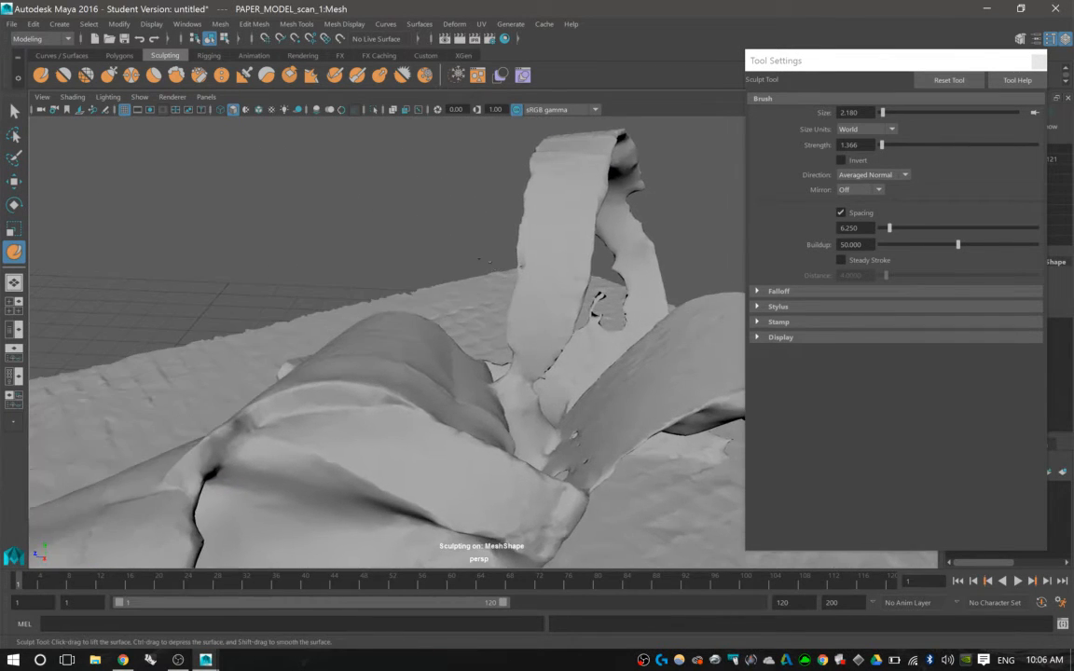
mouse_move(485, 261)
left_mouse_down("alt")
mouse_move(410, 271)
mouse_move(420, 275)
left_mouse_up("alt")
right_click_drag(381, 271, 261, 244, "alt")
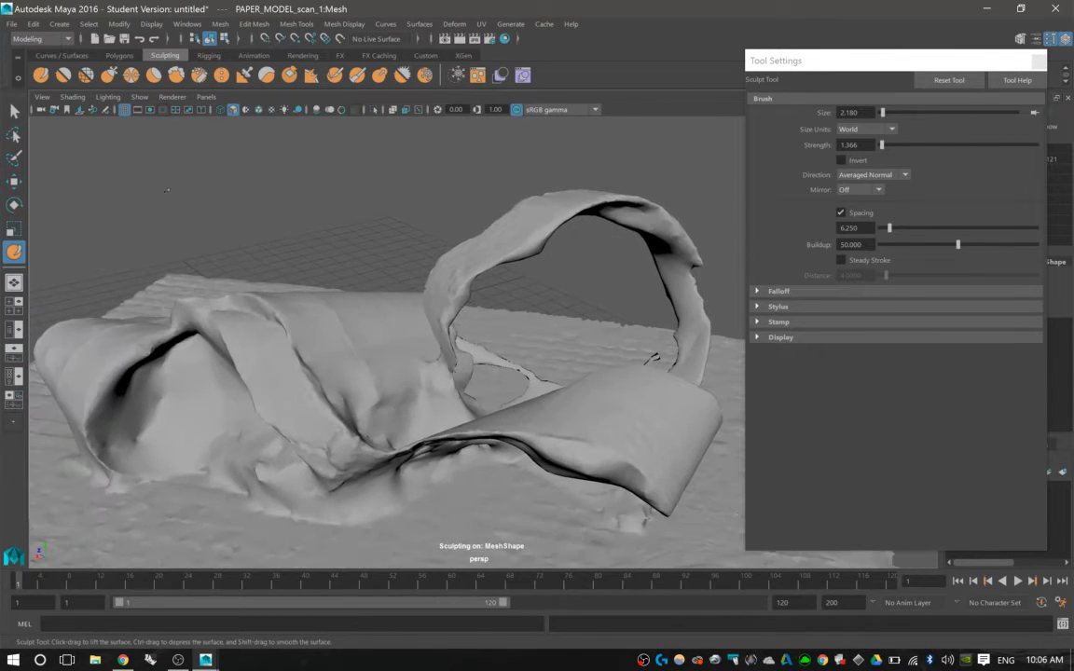
left_click(62, 74)
mouse_move(463, 271)
left_mouse_down()
mouse_move(452, 300)
mouse_move(530, 235)
mouse_move(459, 264)
mouse_move(540, 228)
mouse_move(453, 289)
mouse_move(456, 268)
left_mouse_up()
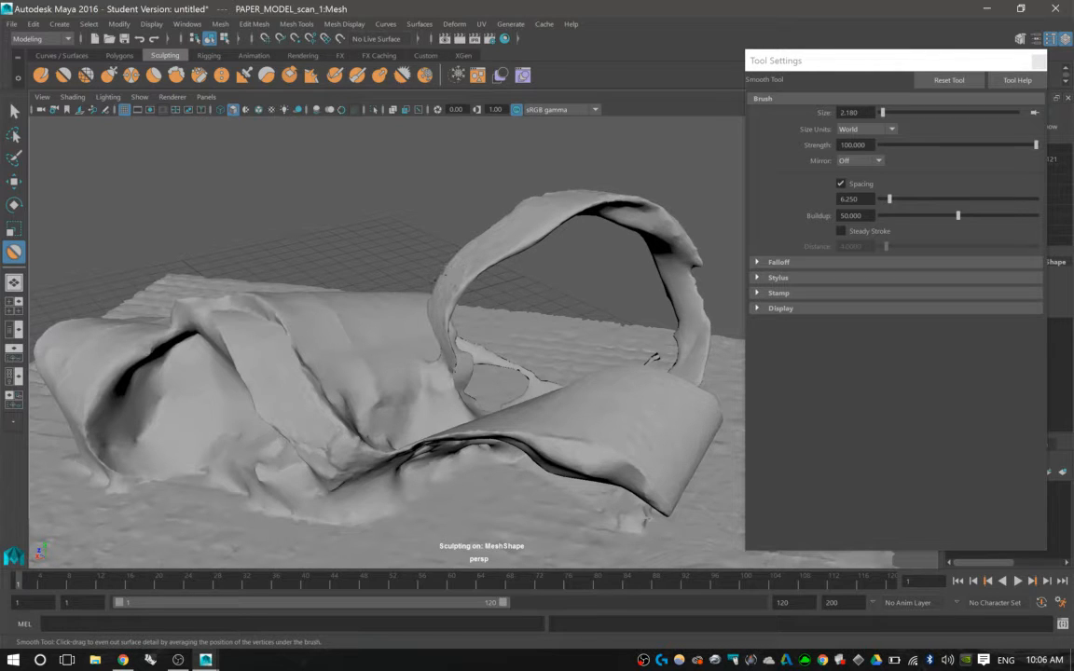
- Examine the sculpted and smoothed paper model from several angles
mouse_move(420, 288)
left_mouse_down("alt")
mouse_move(395, 300)
mouse_move(424, 299)
left_mouse_up("alt")
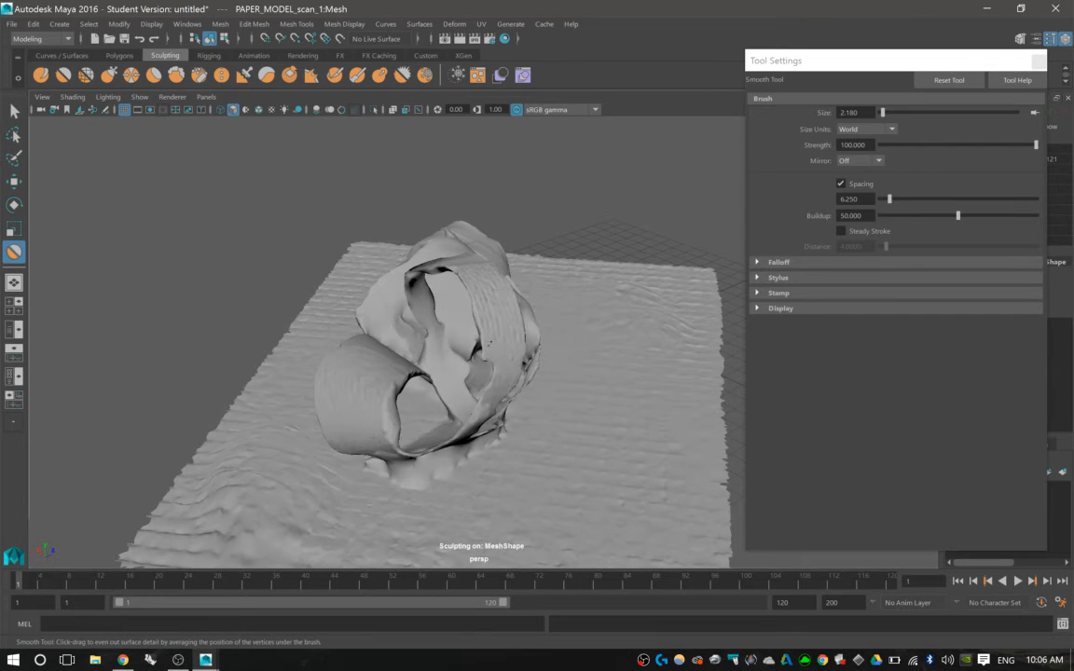
left_click_drag(454, 321, 479, 326, "alt")
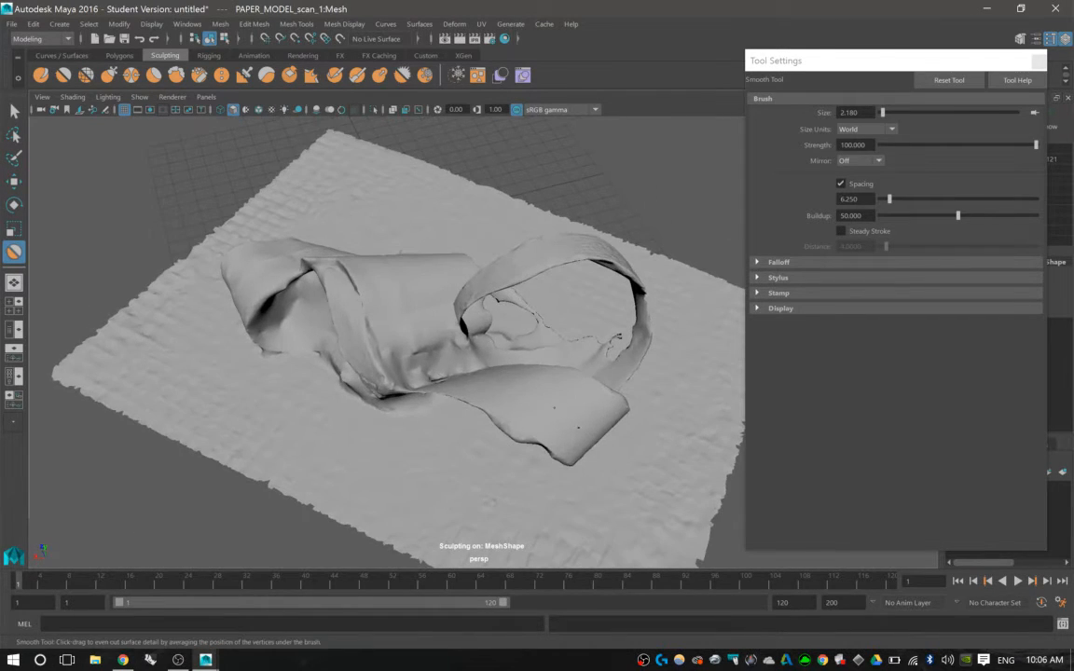
left_click_drag(488, 385, 547, 353, "alt")
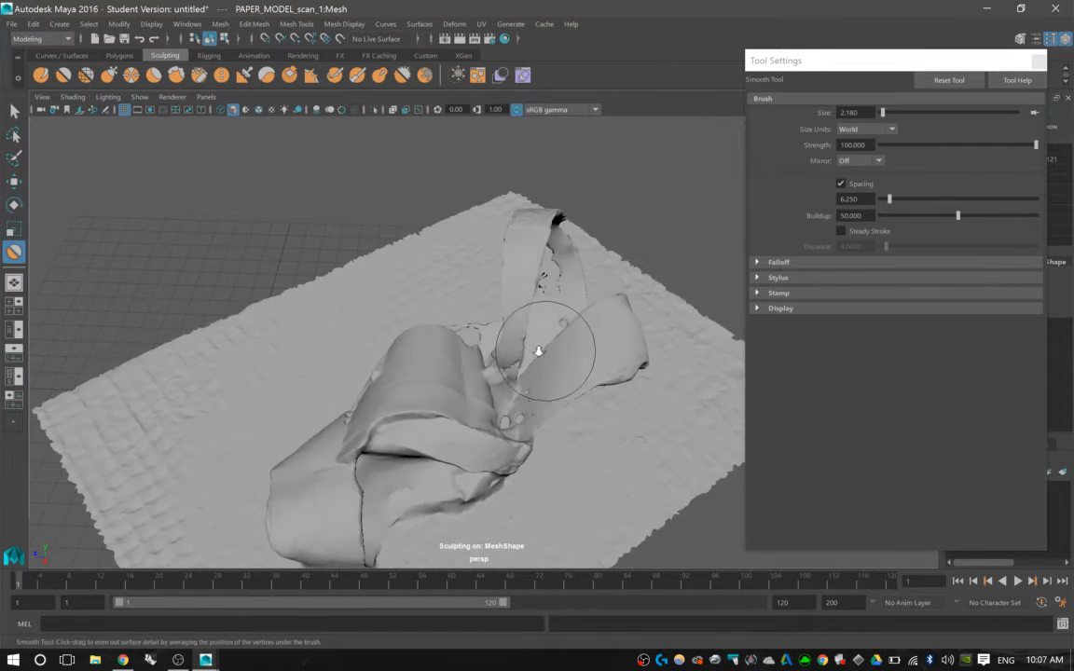
right_click_drag(546, 353, 499, 351, "alt")
middle_click_drag(457, 318, 455, 269, "alt")
left_click_drag(455, 269, 405, 253, "alt")
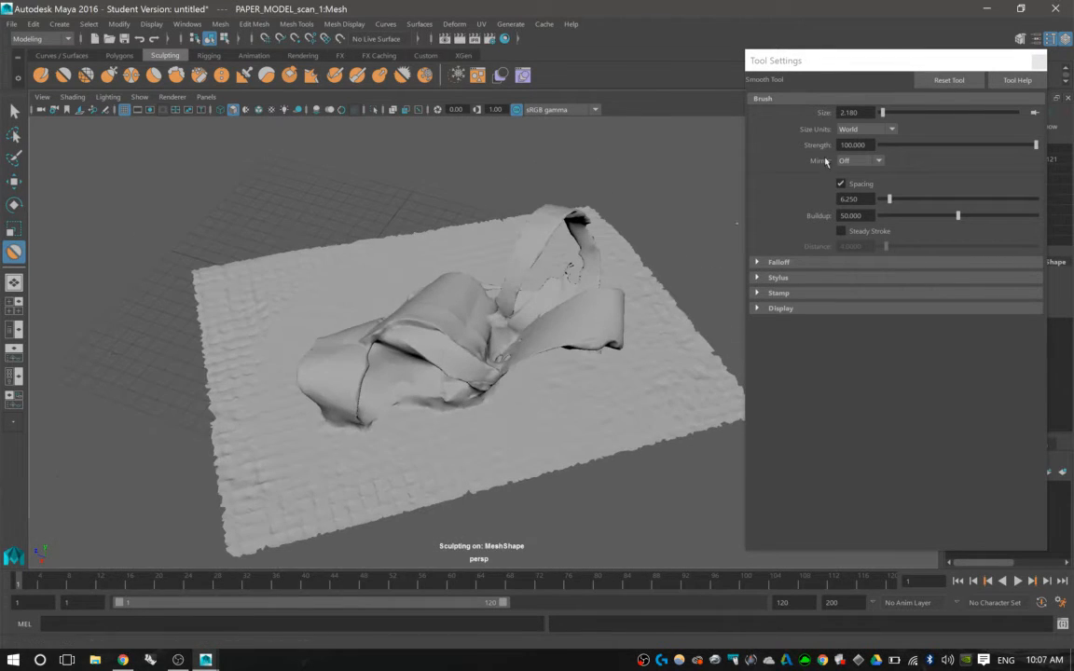
- Leave the Smooth sculpting tool and create a lattice deformer with 5, 5, 2 divisions around the scanned paper mesh
left_click(1038, 59)
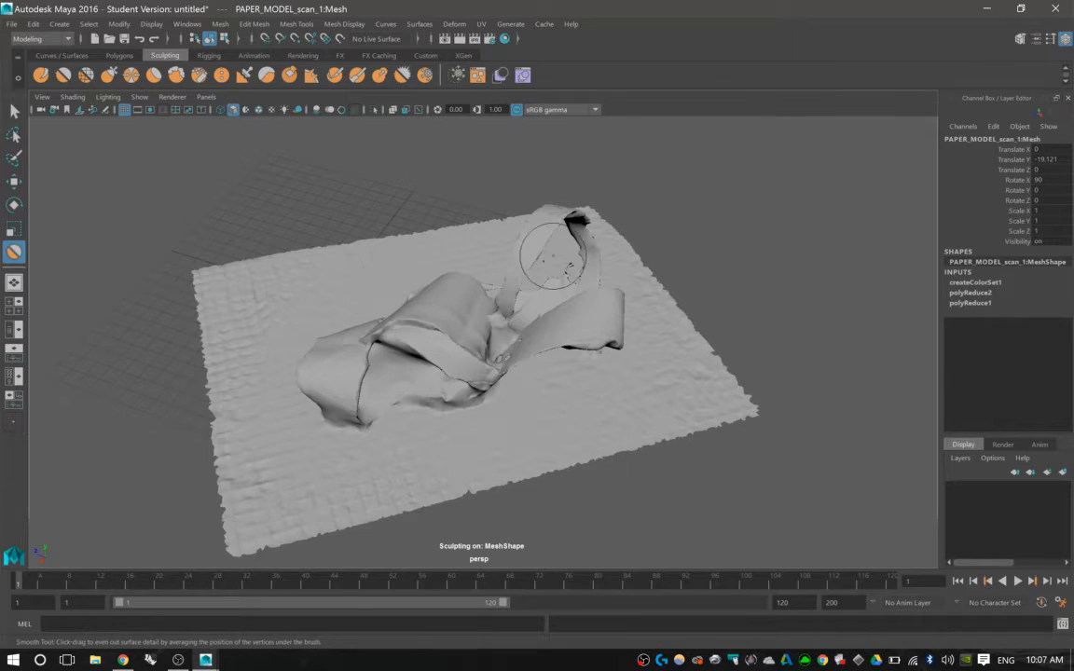
key("q")
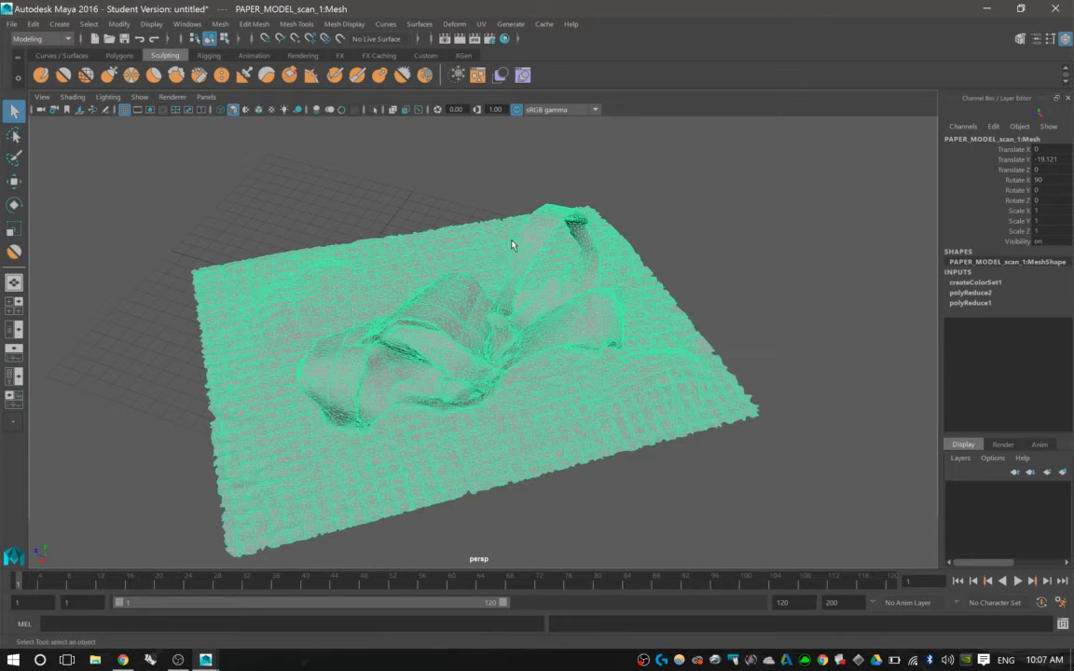
left_click(454, 24)
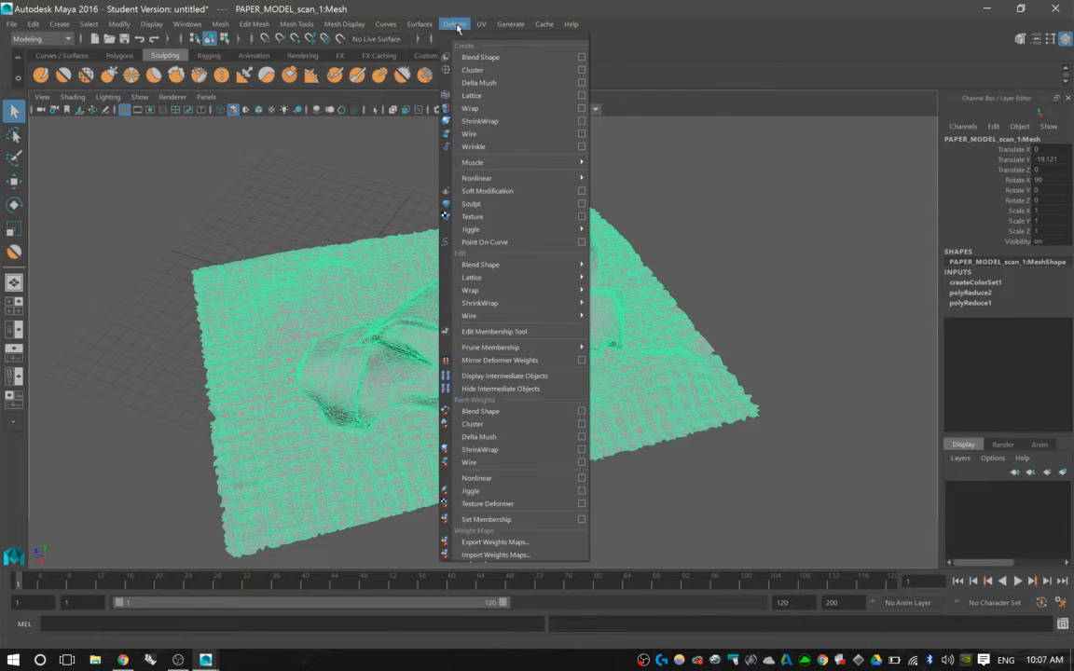
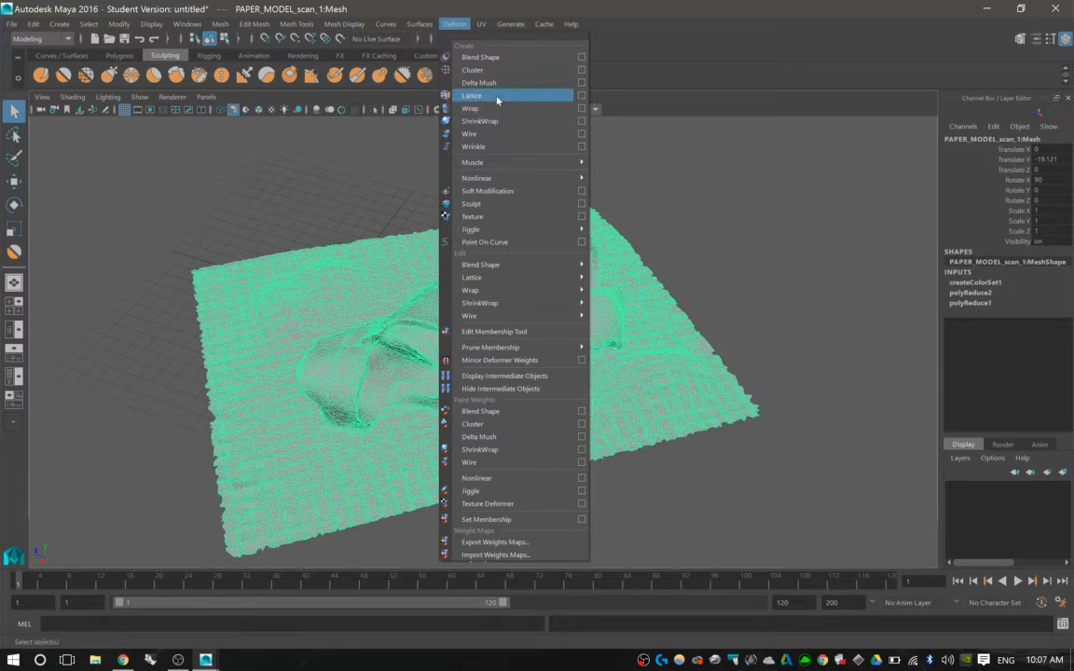
left_click(582, 95)
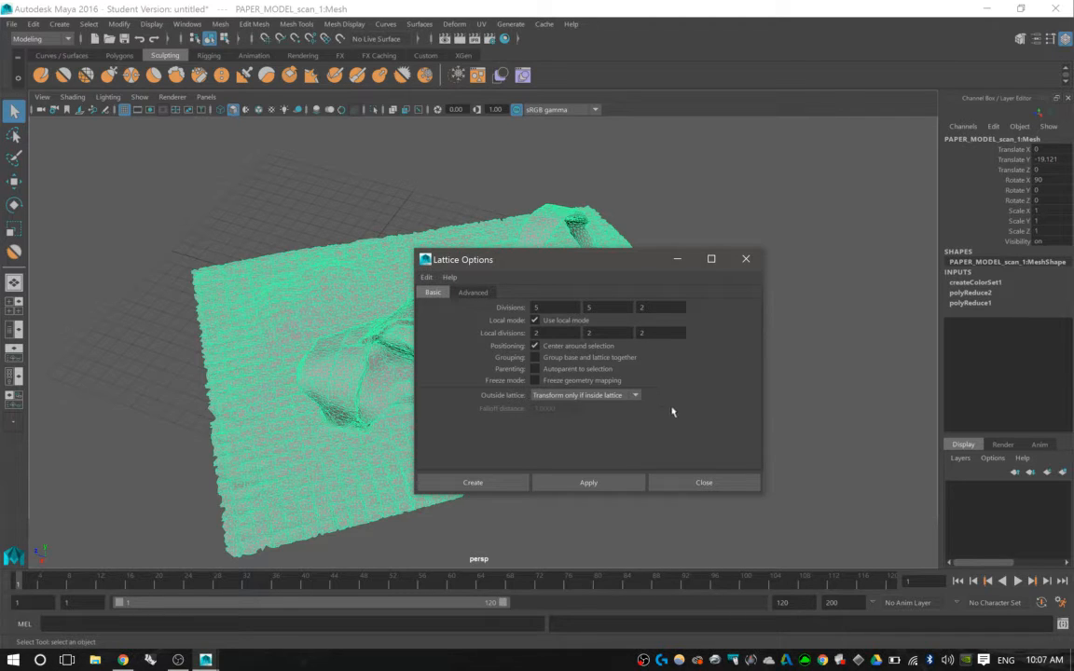
left_click(473, 483)
- Activate the Move tool and switch the lattice to lattice point editing
scroll(694, 417, "down", 3)
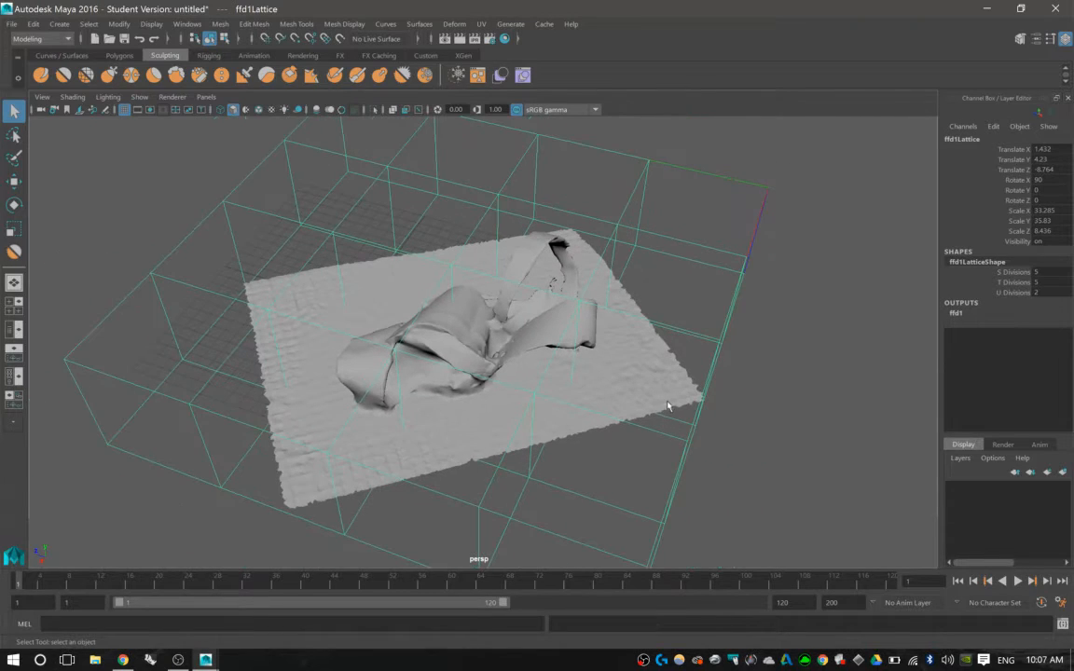
mouse_move(623, 391)
left_mouse_down("alt")
mouse_move(551, 376)
mouse_move(642, 370)
mouse_move(619, 400)
left_mouse_up("alt")
middle_click_drag(618, 400, 692, 394, "alt")
left_click_drag(691, 394, 531, 326, "alt")
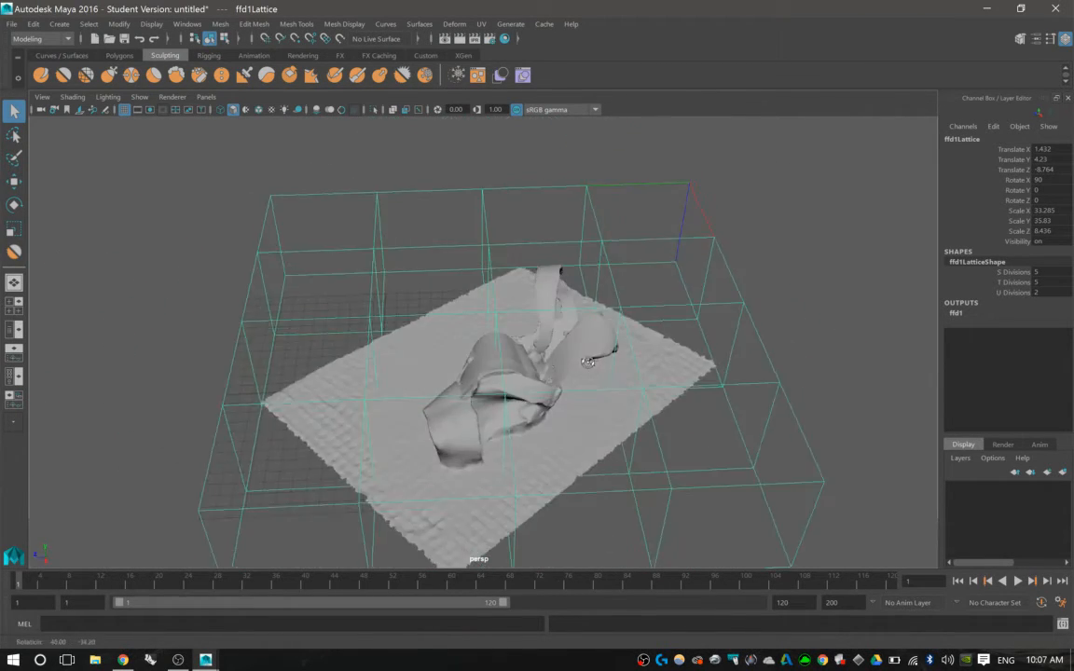
scroll(570, 376, "down", 1)
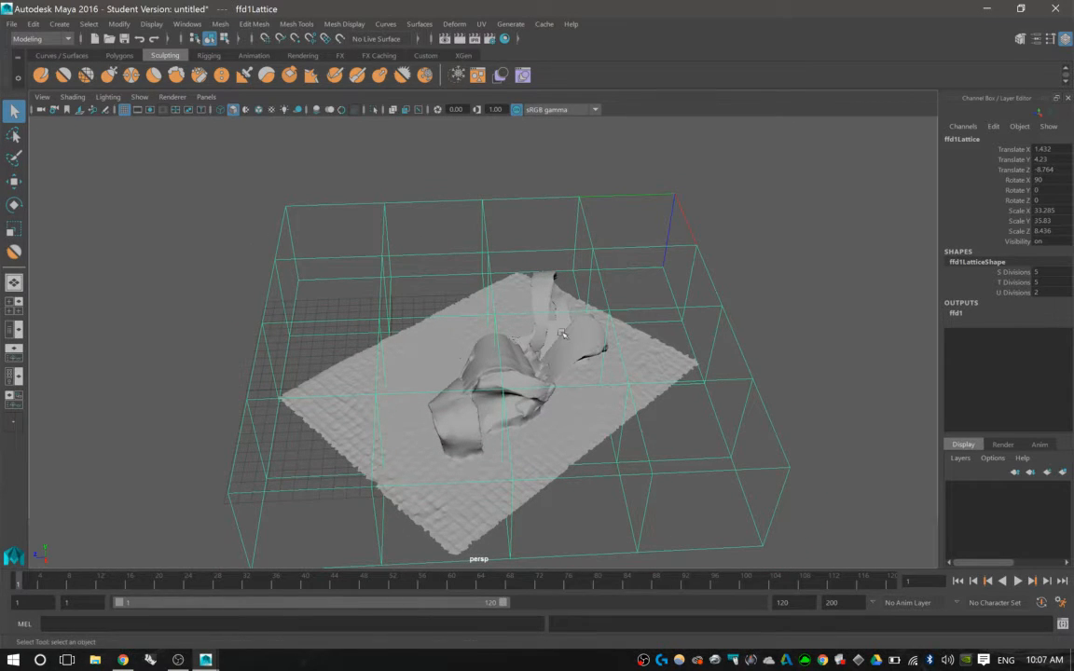
key("w")
left_click_drag(483, 345, 538, 297, "alt")
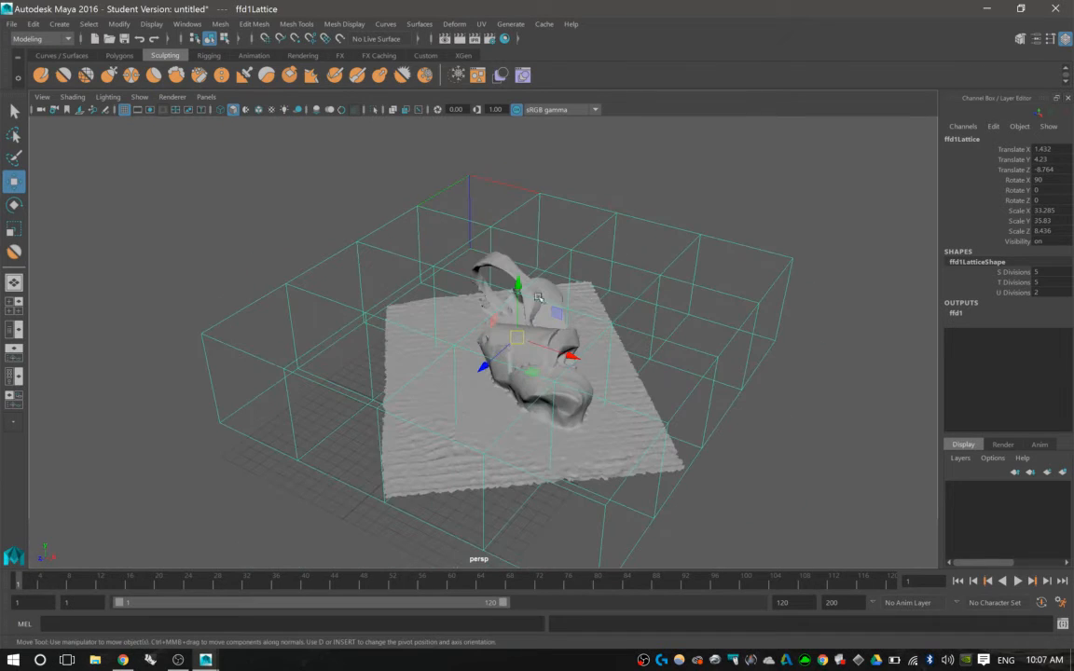
right_click(573, 253)
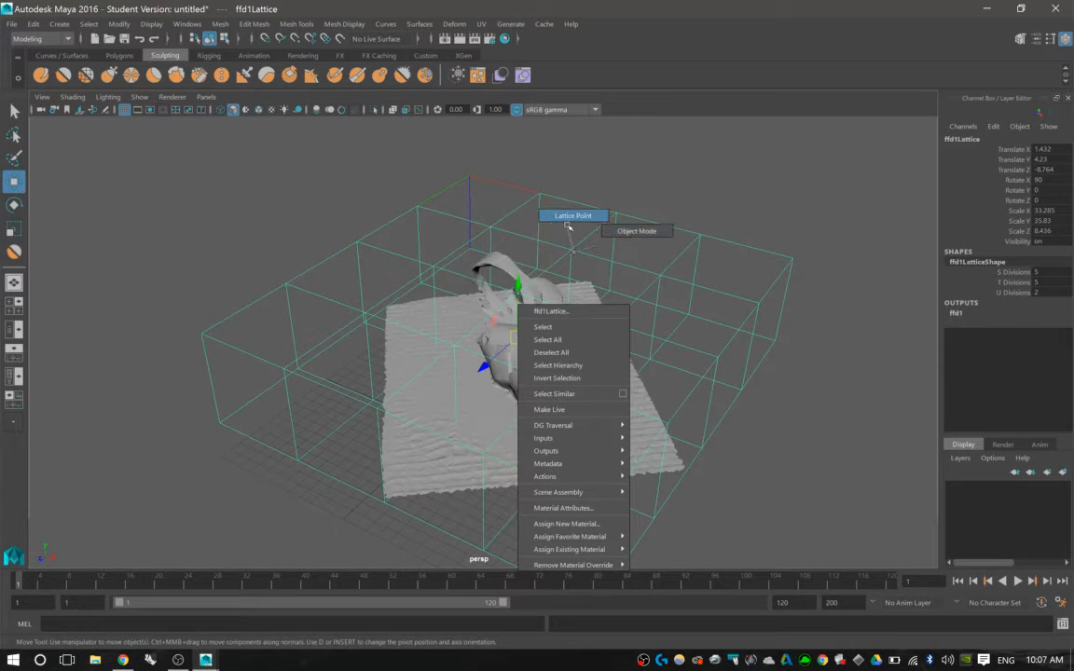
left_click(567, 225)
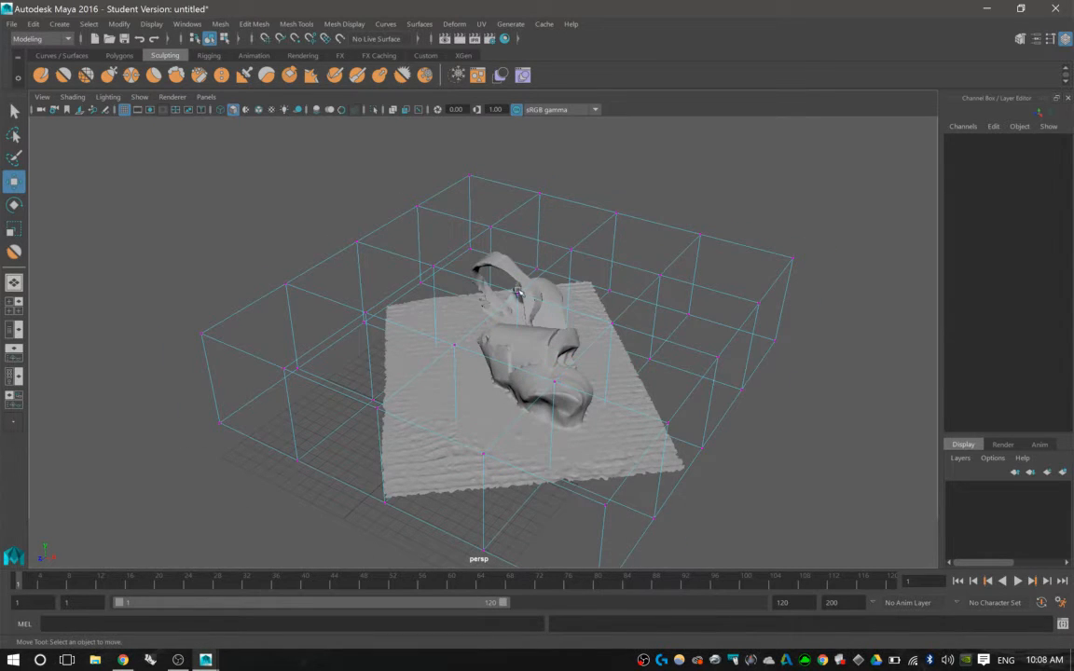
- Raise the central point of the lattice's upper layer to pull the middle of the paper scan upward
scroll(519, 293, "up", 3)
left_click(533, 271)
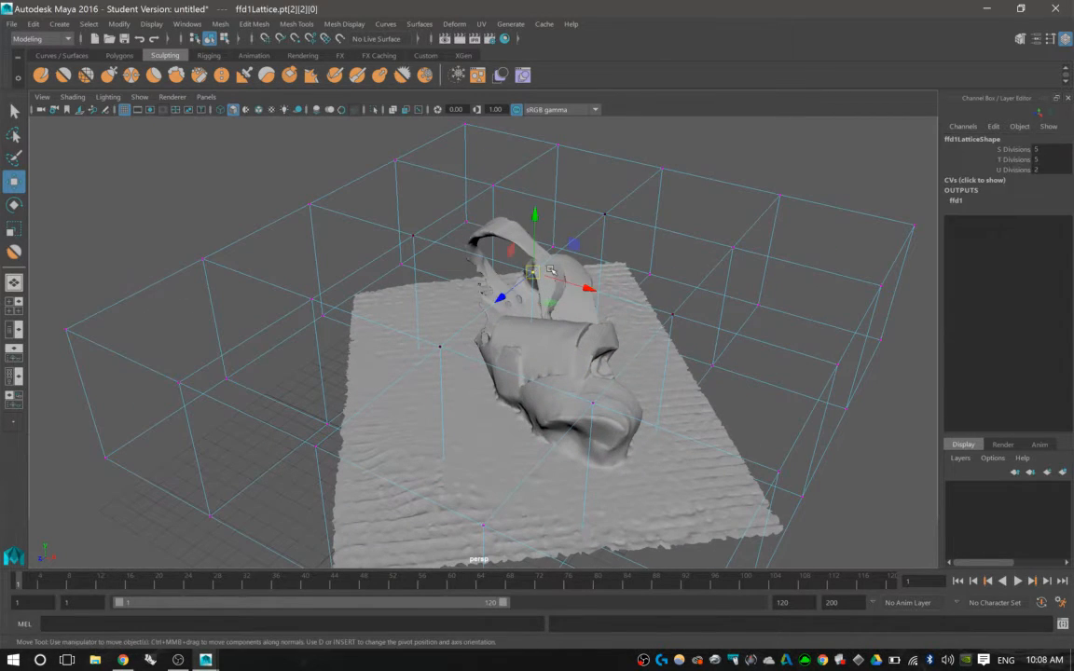
left_click_drag(533, 215, 549, 133)
- Move the upper-layer lattice point next to the raised central one down and sideways to deform the paper form further
middle_click_drag(483, 183, 490, 232, "alt")
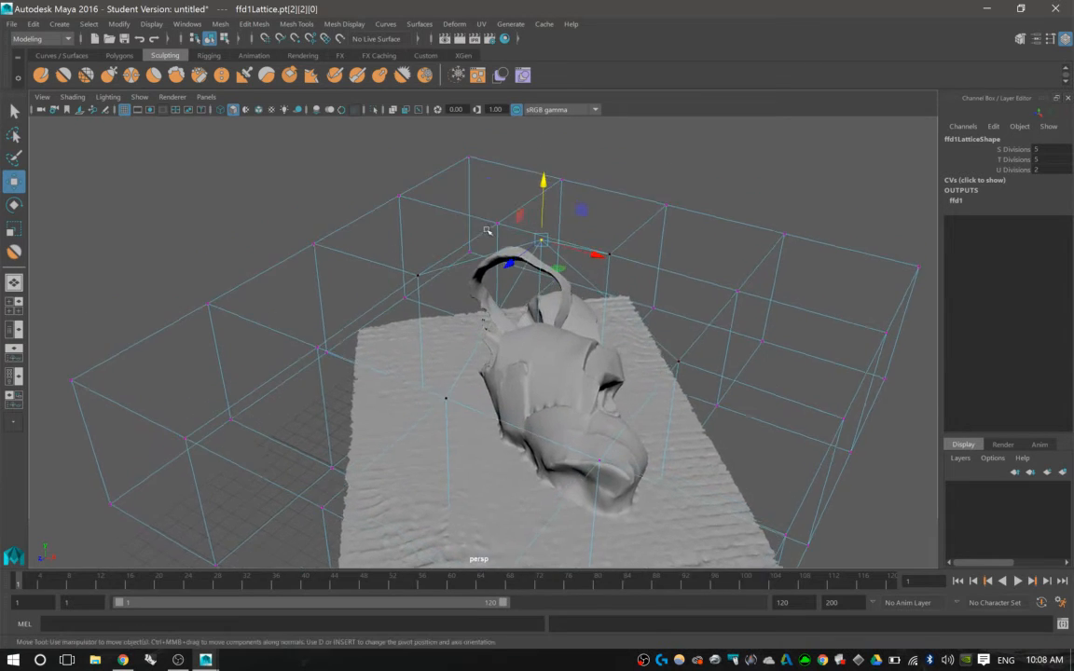
left_click_drag(490, 232, 551, 248, "alt")
middle_click_drag(550, 248, 560, 242, "alt")
mouse_move(559, 242)
left_mouse_down("alt")
mouse_move(553, 235)
mouse_move(622, 288)
mouse_move(547, 342)
mouse_move(532, 377)
mouse_move(582, 348)
left_mouse_up("alt")
left_click(600, 314)
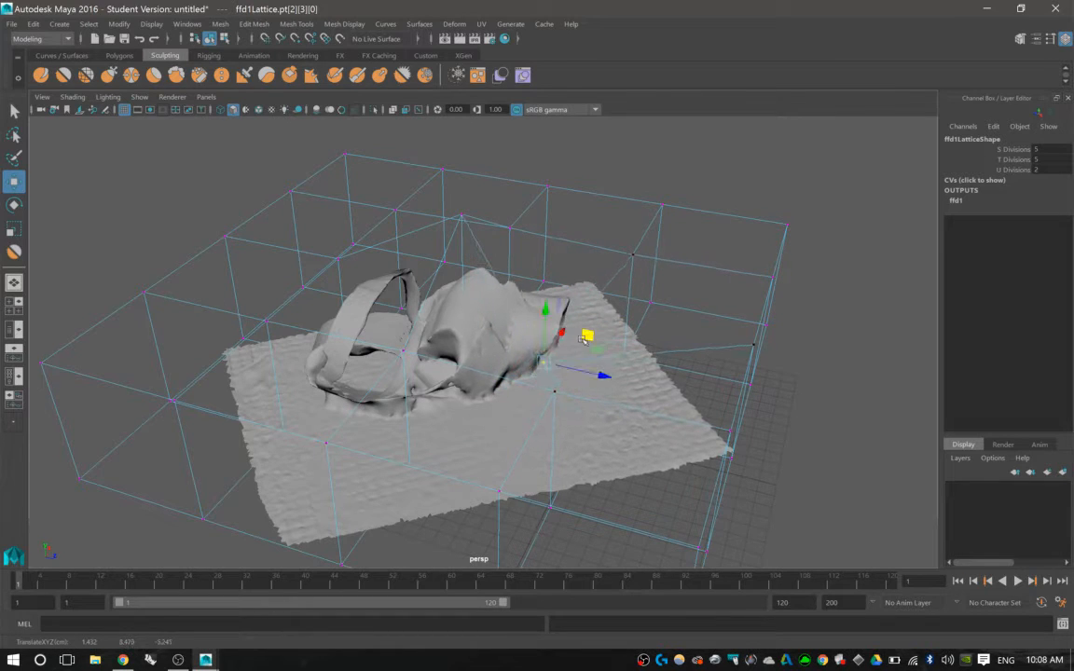
mouse_move(473, 306)
left_mouse_down("alt")
mouse_move(570, 346)
mouse_move(575, 314)
left_mouse_up("alt")
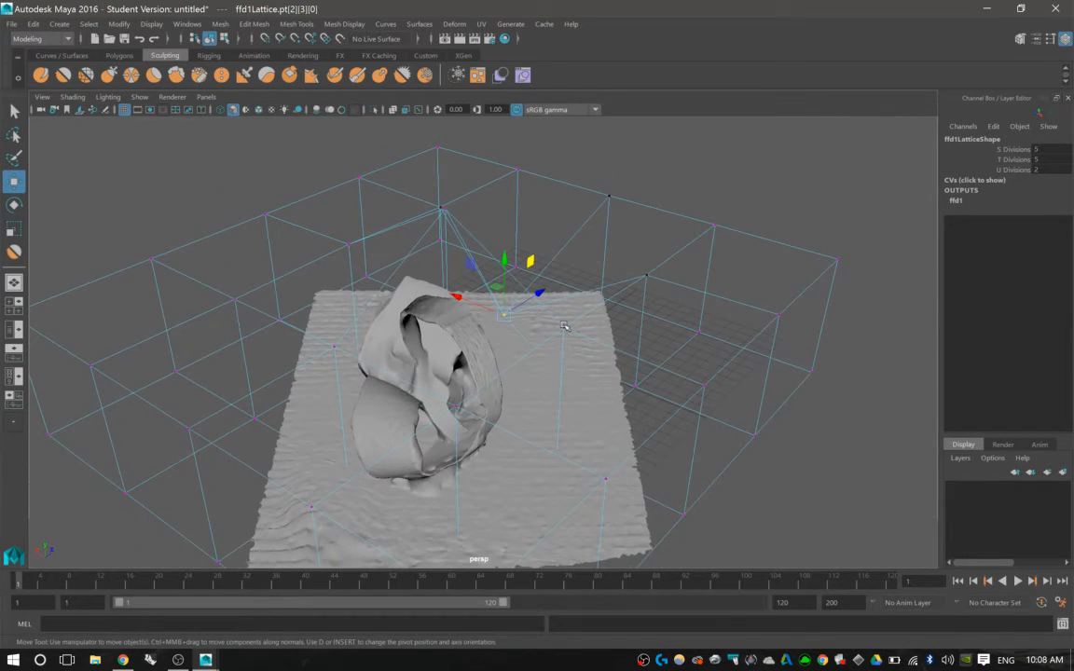
left_click(567, 325)
left_click(566, 328)
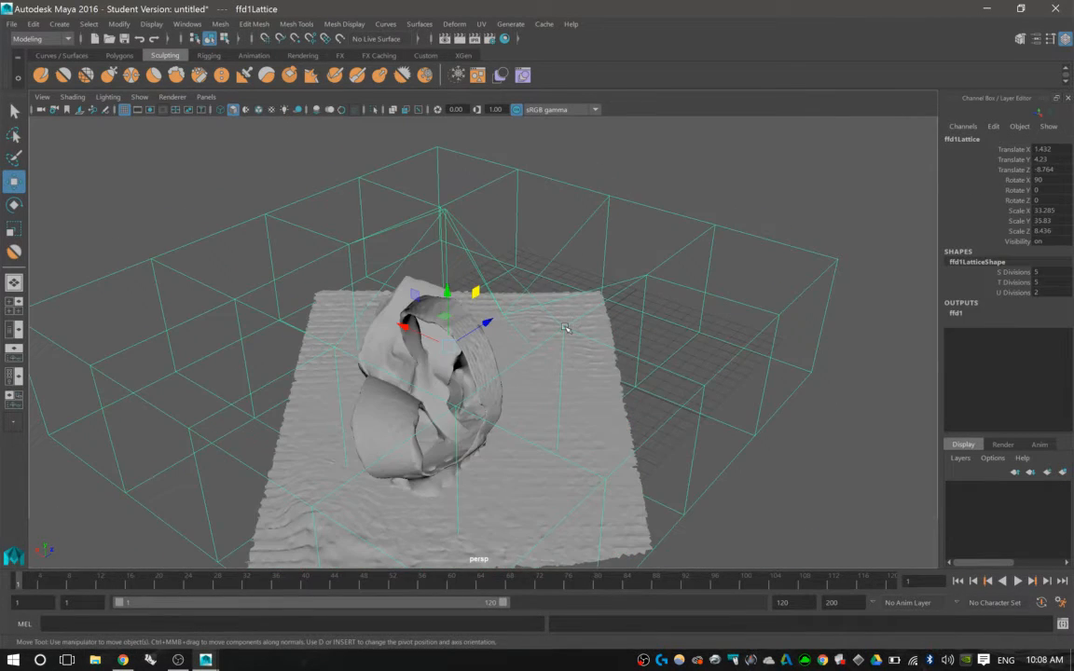
right_click_drag(566, 327, 562, 293)
left_click(564, 325)
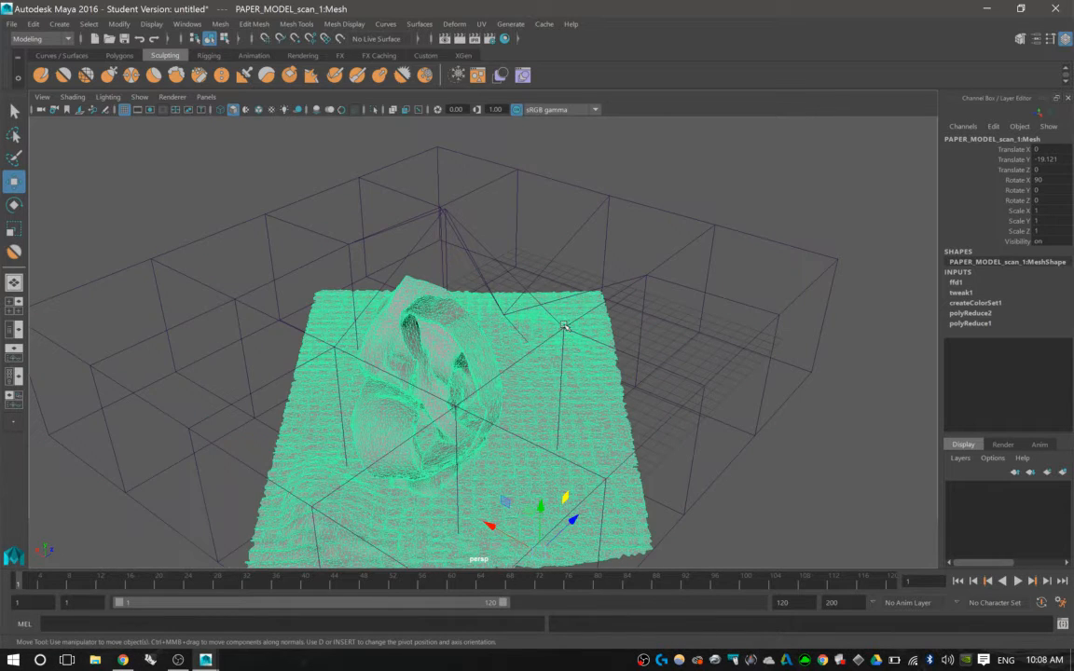
left_click(575, 326)
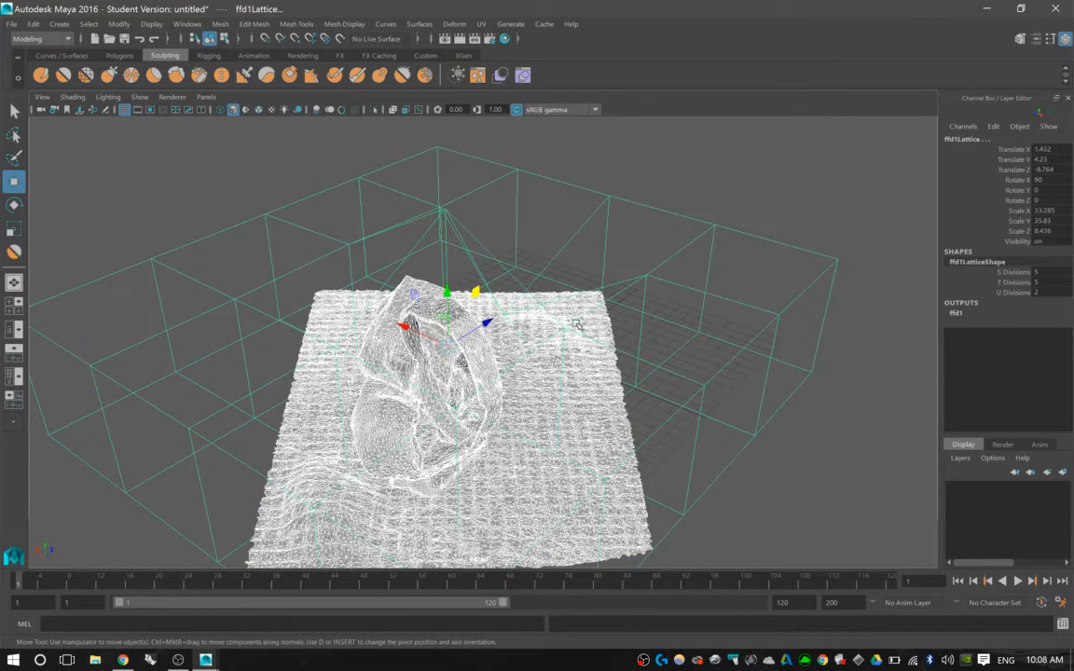
key("5")
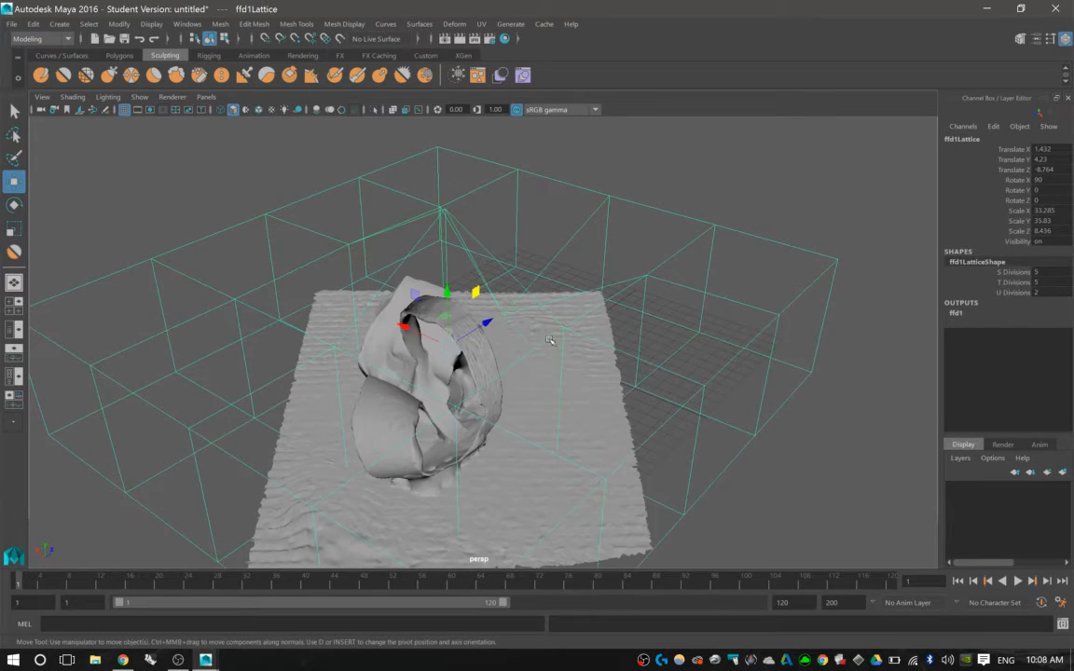
right_click_drag(550, 341, 566, 326)
left_click(563, 330)
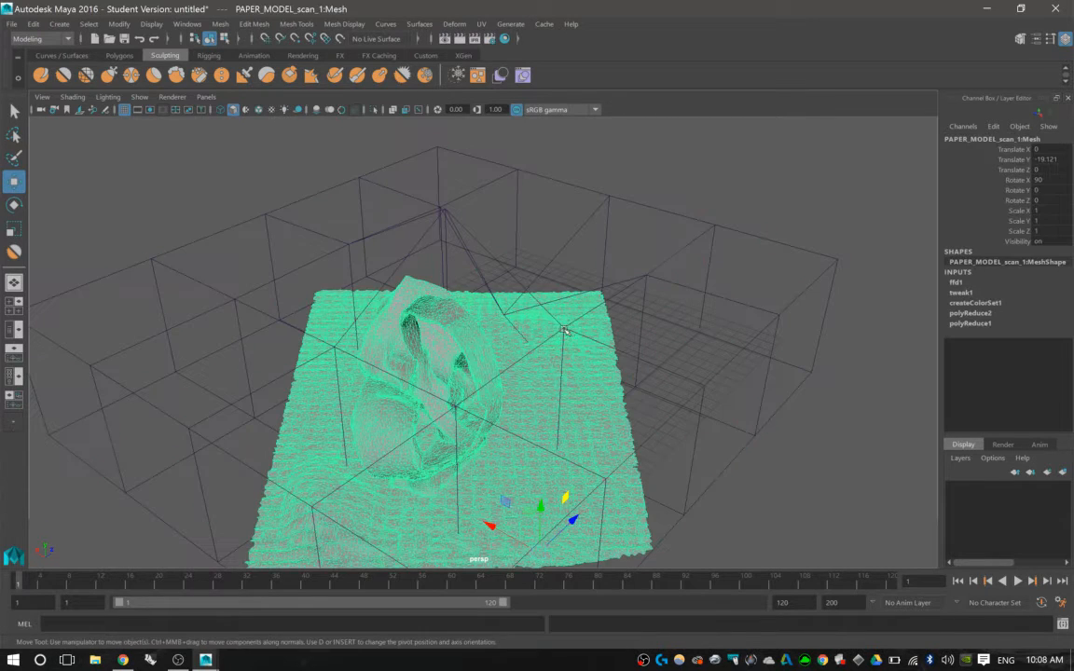
right_click_drag(631, 282, 648, 247)
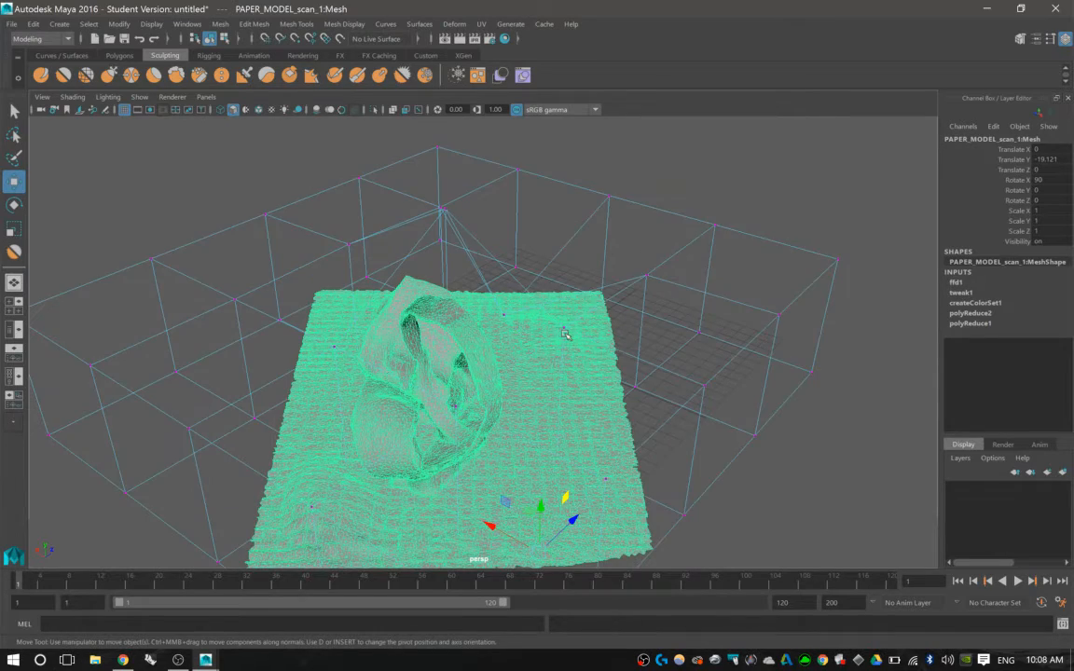
- Move another upper-layer lattice point beside the raised central one downward and inward near the paper loop
left_click_drag(566, 332, 610, 324, "alt")
left_click(585, 285)
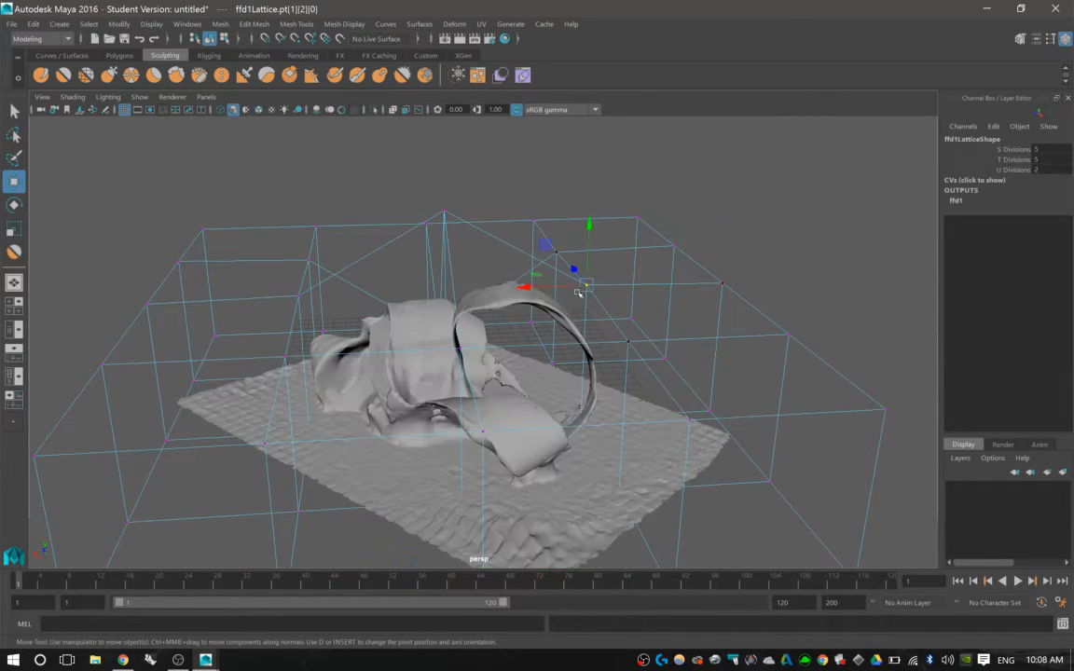
left_click_drag(590, 263, 618, 243, "alt")
middle_click_drag(619, 243, 619, 242, "alt")
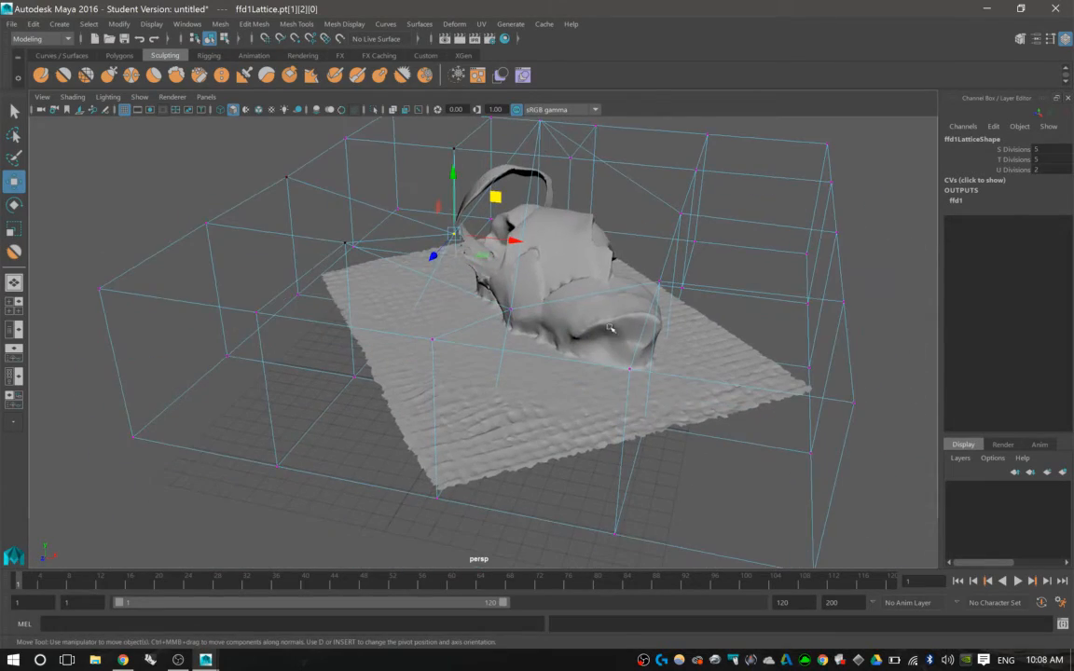
- Select the scan mesh and slide it horizontally inside the lattice to Translate X -1.294 and Translate Z 0.785
left_click(557, 422)
left_click_drag(556, 422, 597, 420, "alt")
scroll(547, 352, "down", 4)
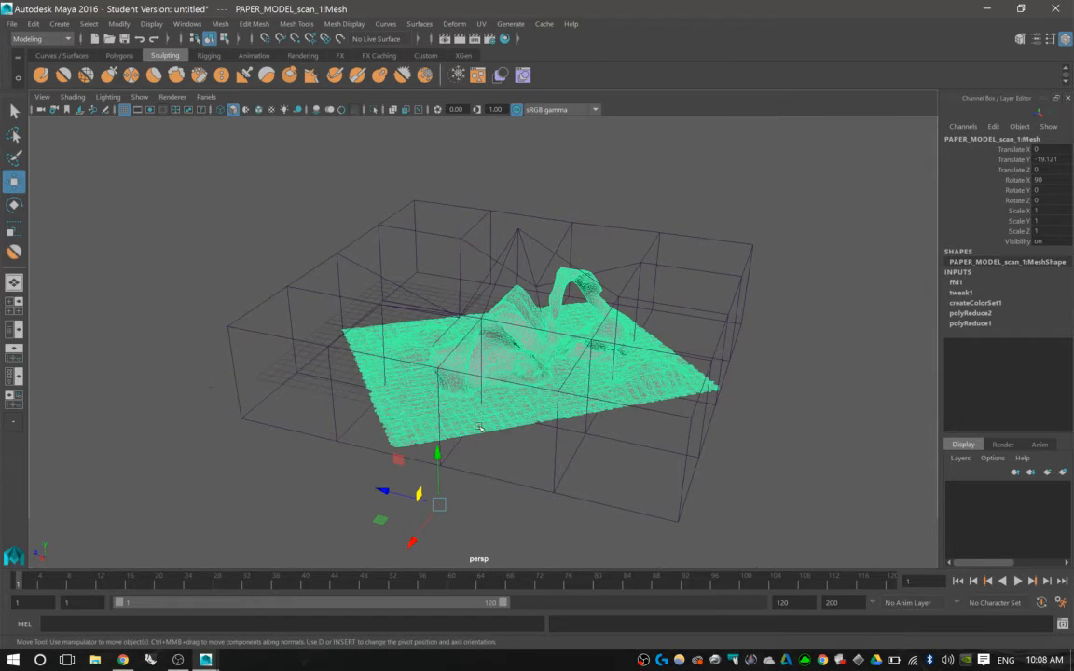
left_click_drag(419, 495, 373, 515)
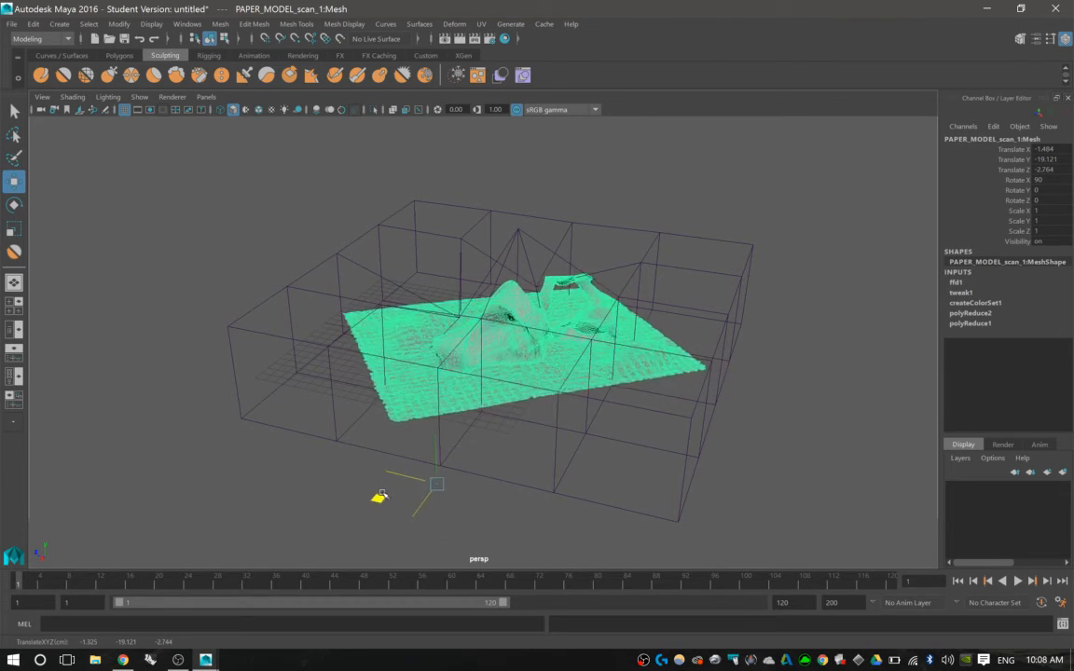
mouse_move(380, 496)
left_mouse_down()
mouse_move(360, 508)
mouse_move(399, 511)
mouse_move(354, 511)
mouse_move(331, 488)
mouse_move(336, 501)
mouse_move(422, 512)
mouse_move(355, 477)
mouse_move(274, 471)
mouse_move(339, 506)
mouse_move(407, 518)
mouse_move(268, 490)
mouse_move(429, 527)
mouse_move(369, 516)
mouse_move(390, 511)
mouse_move(377, 509)
left_mouse_up()
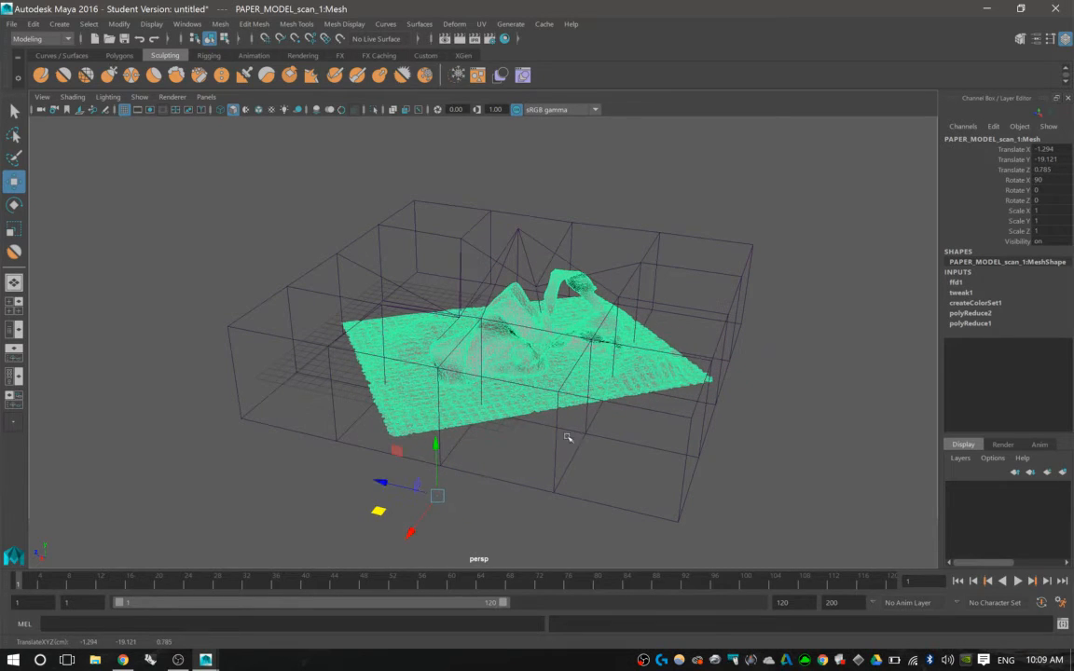
- Delete the scan mesh's construction history and move the mesh horizontally to Translate X -1.164 and Translate Z 6.731
left_click(33, 25)
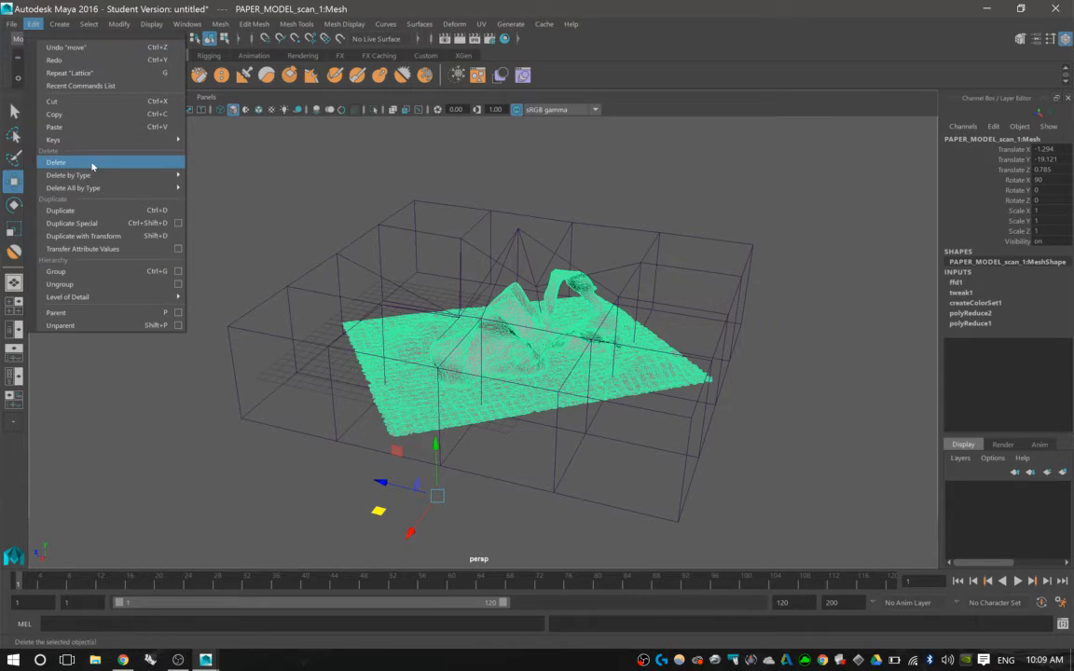
mouse_move(108, 176)
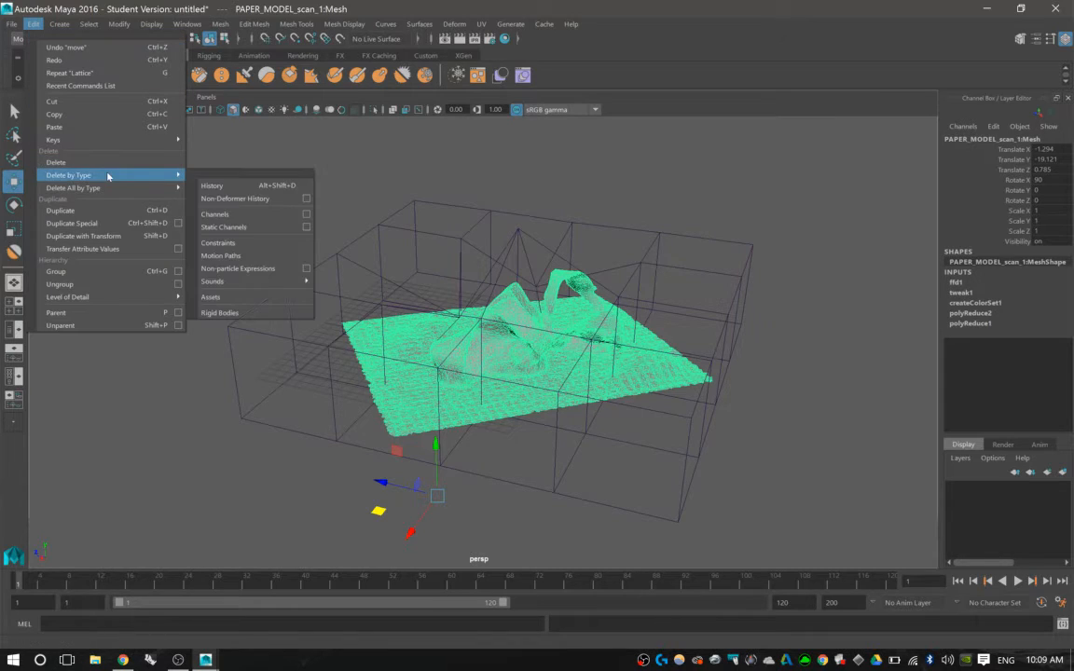
left_click(248, 191)
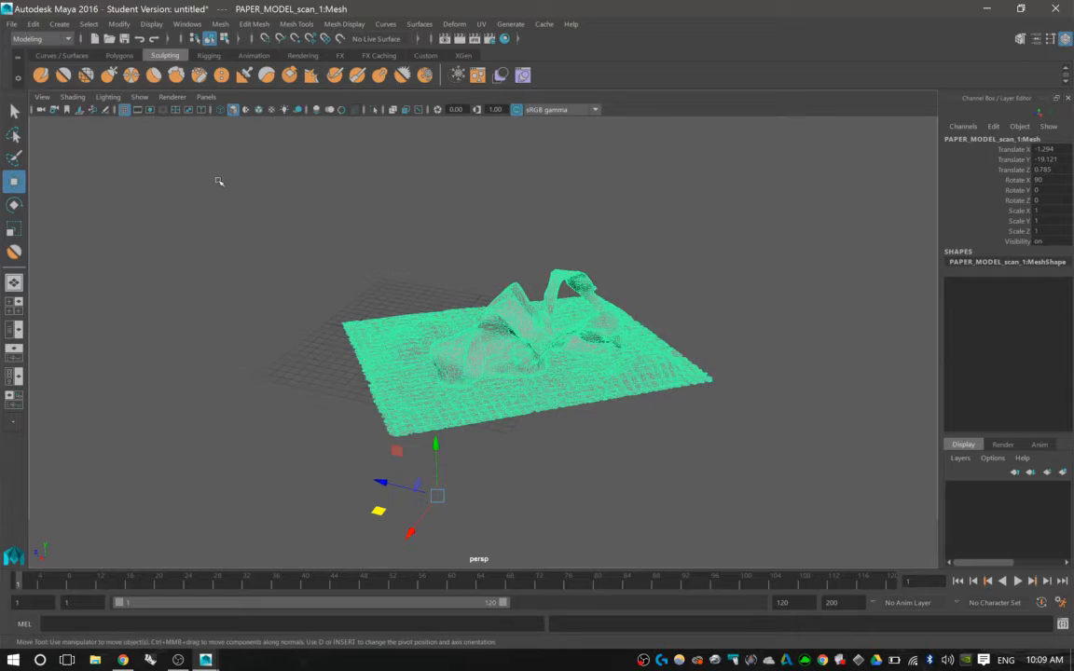
middle_click_drag(377, 510, 279, 438)
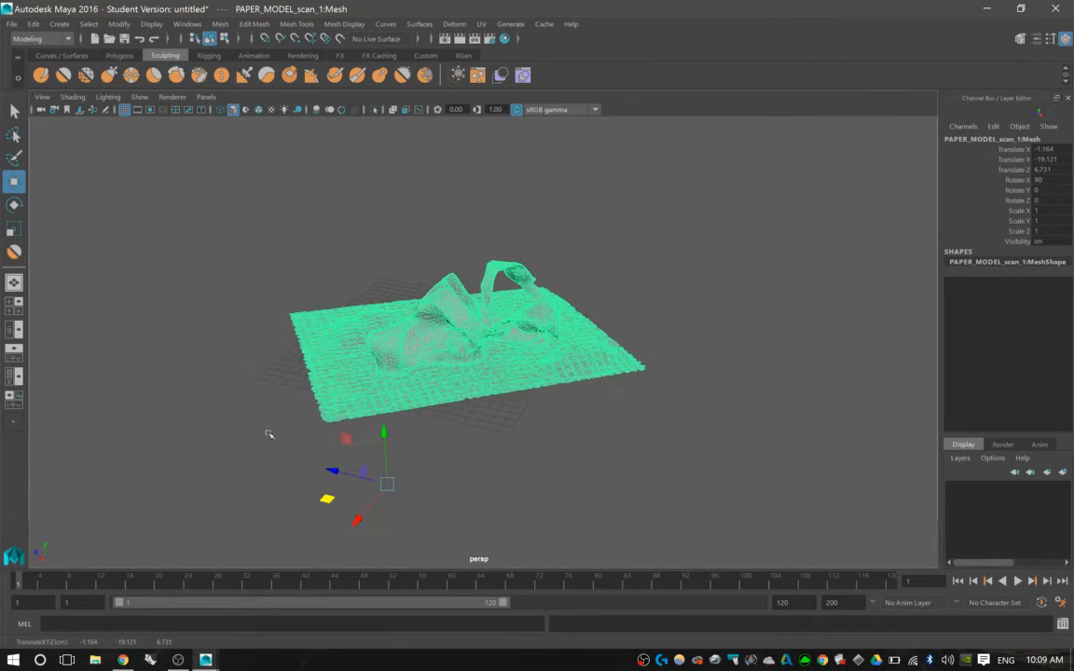
- Select all faces of the scan mesh and reduce its polygons by 95 percent using the Percentage reduction method
left_click_drag(387, 312, 479, 307, "alt")
right_click_drag(529, 310, 528, 341)
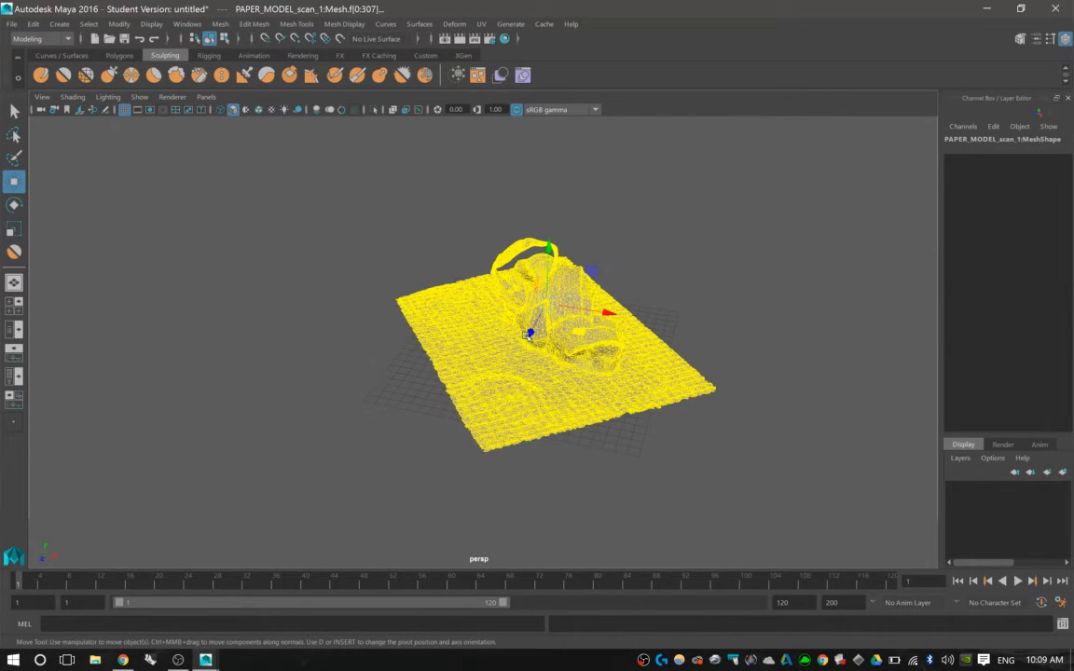
left_click(692, 317)
left_click_drag(731, 207, 260, 438)
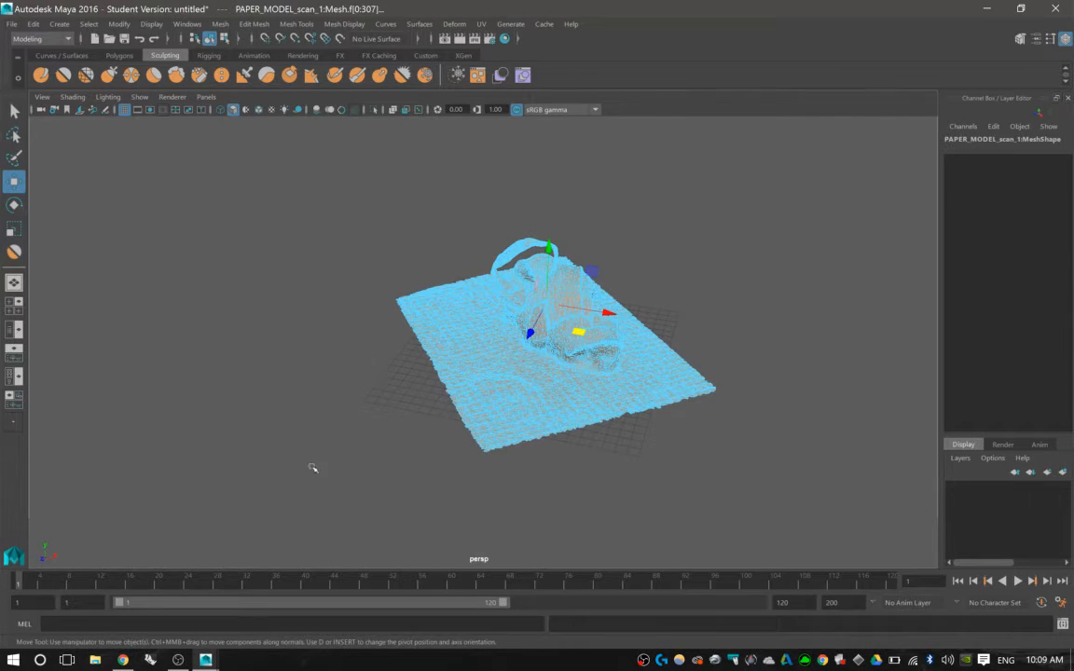
right_click_drag(546, 341, 600, 477, "shift")
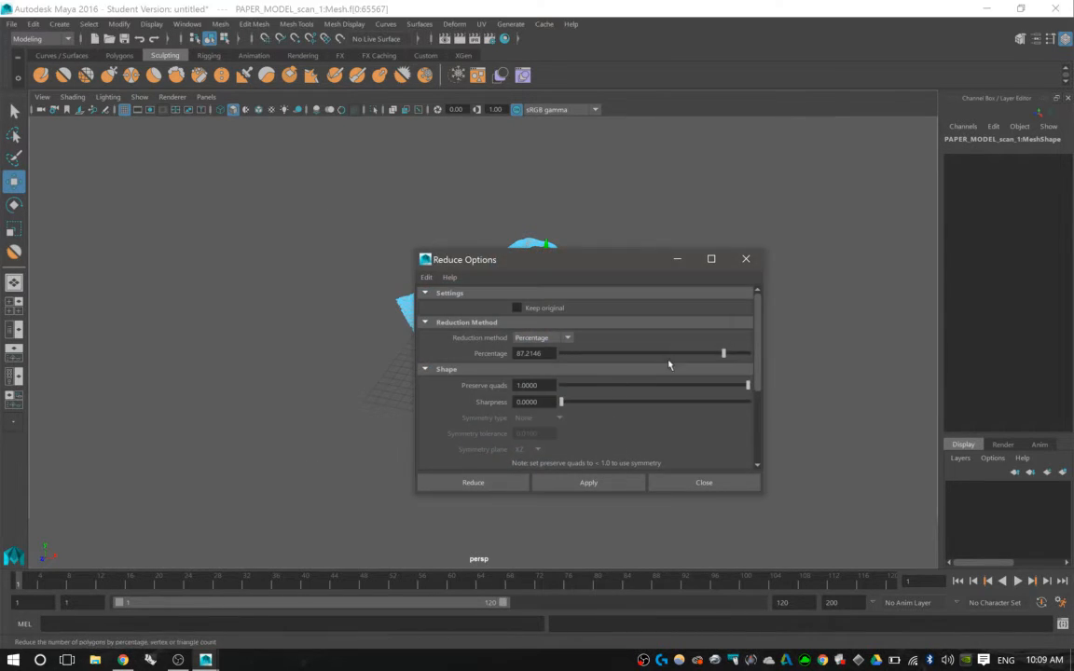
double_click(531, 353)
type("9")
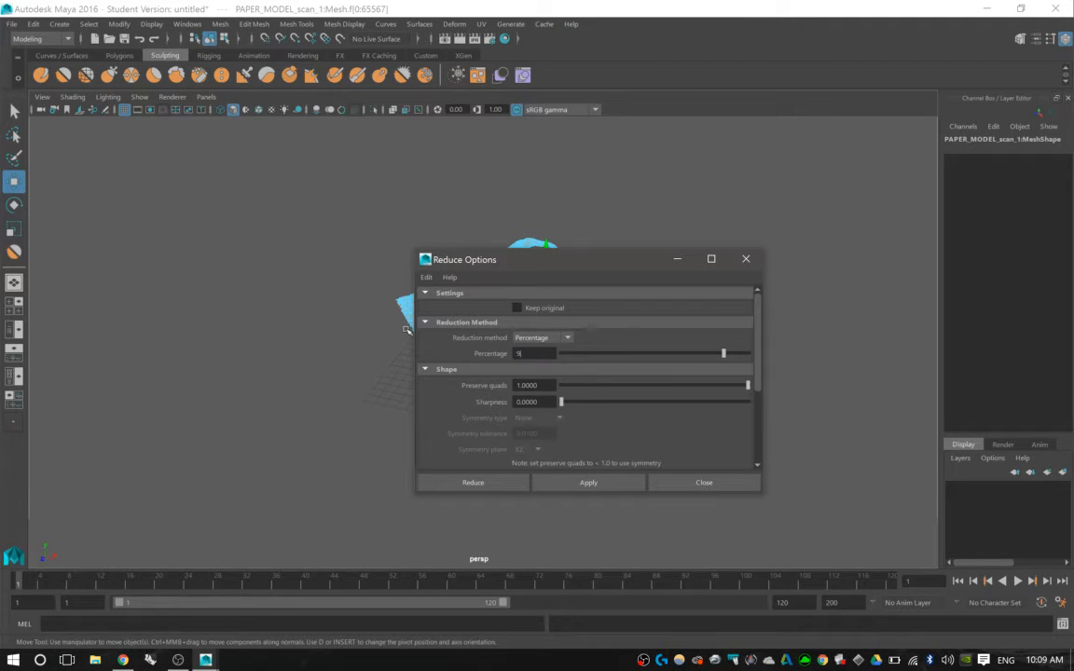
type("5")
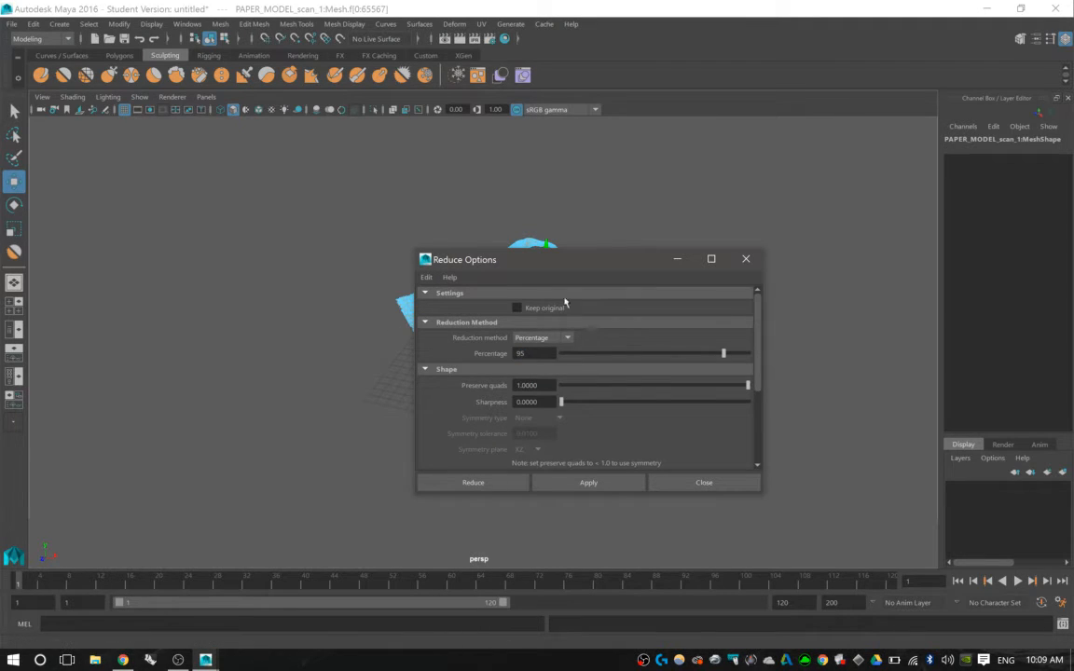
left_click(478, 483)
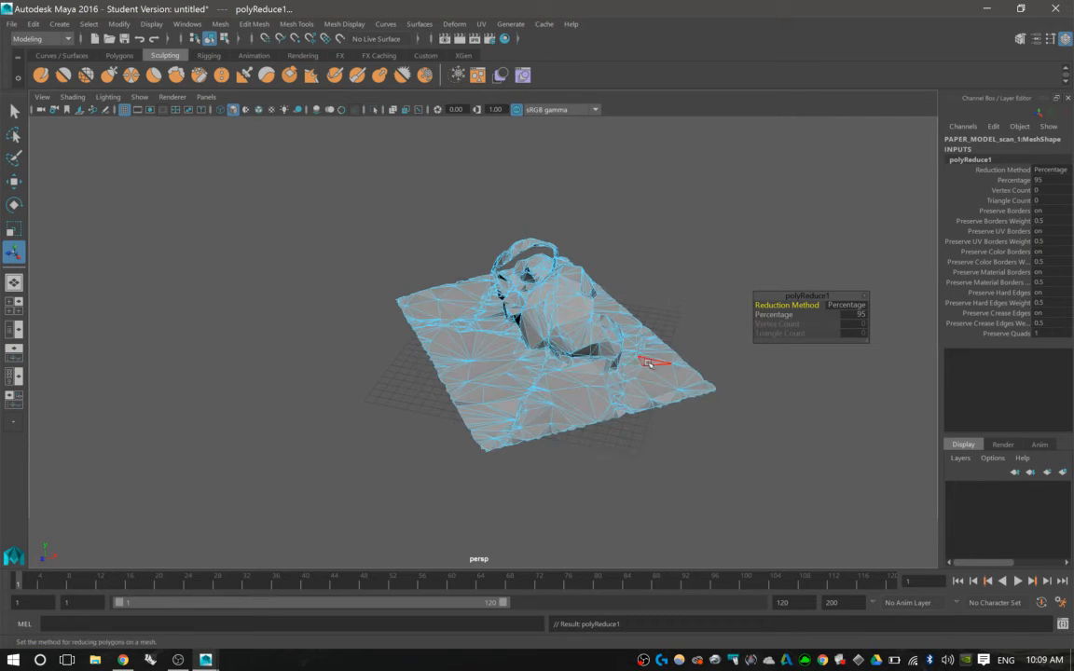
- Switch the reduced scan mesh back to object mode, select the whole object and display it with smooth mesh preview
scroll(633, 357, "up", 5)
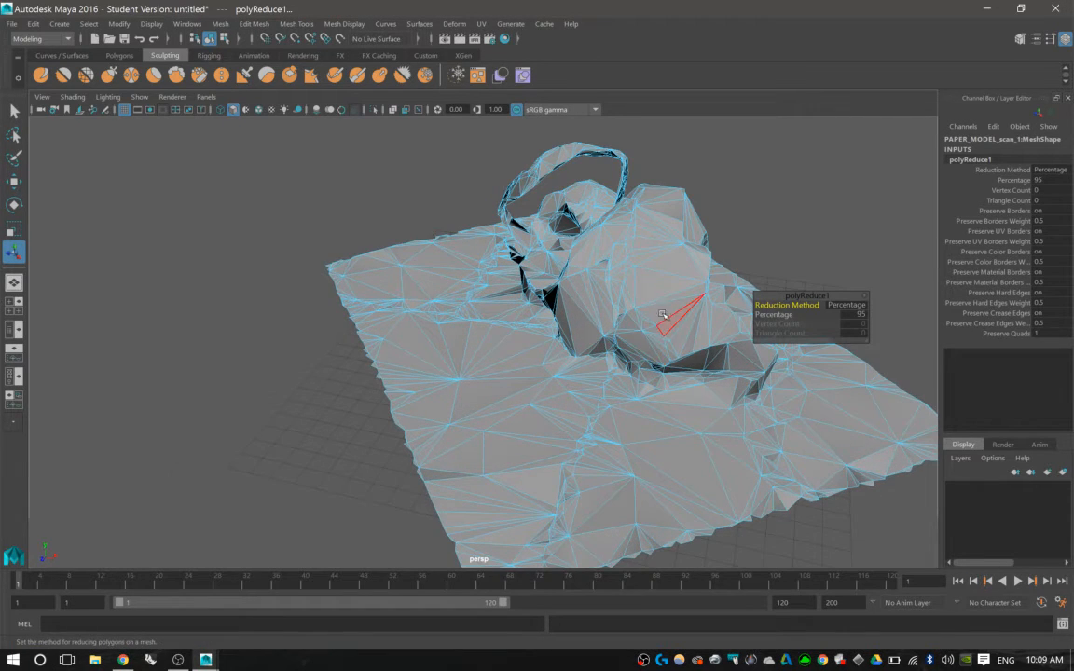
scroll(560, 336, "up", 2)
left_click_drag(503, 342, 685, 360, "alt")
key("q")
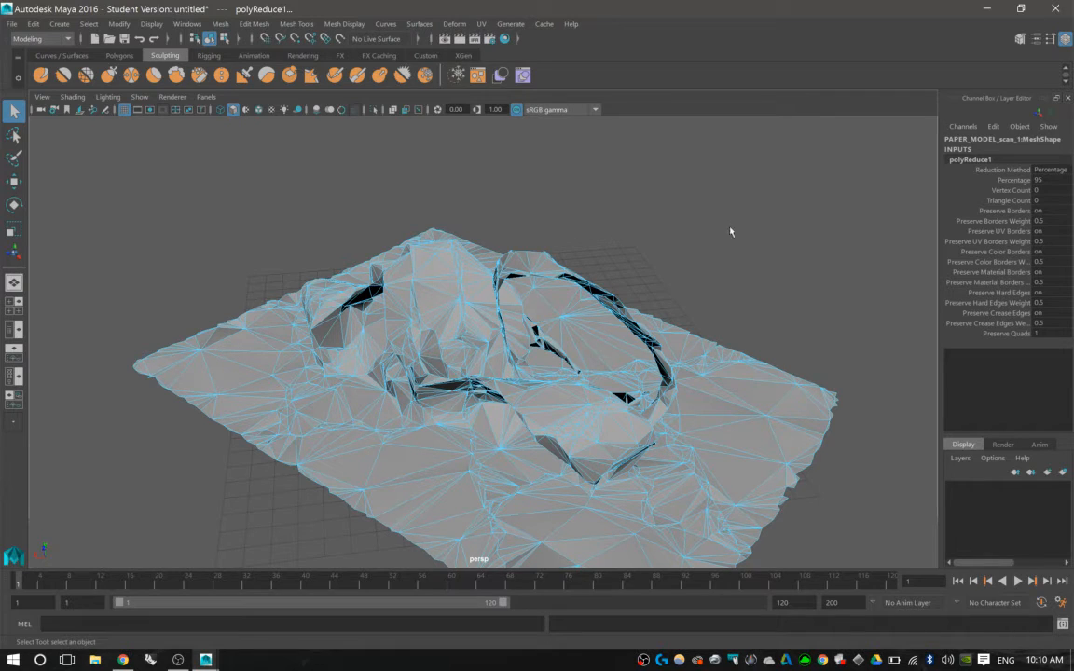
left_click_drag(491, 312, 565, 314, "alt")
middle_click_drag(564, 314, 497, 334, "alt")
left_click(462, 346)
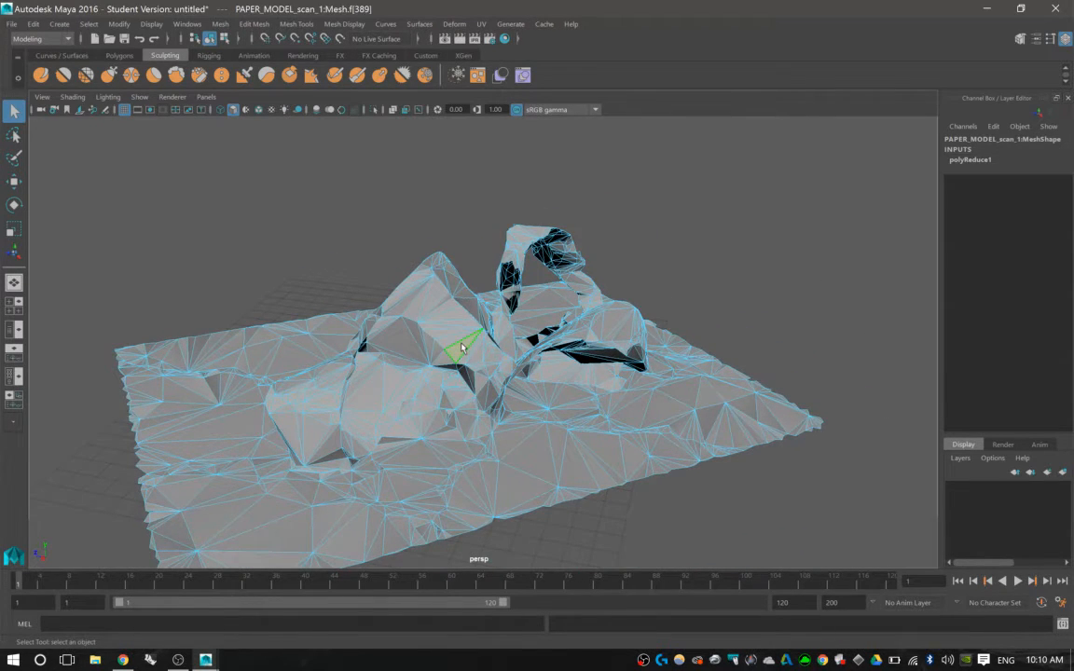
right_click_drag(462, 346, 524, 295)
left_click(476, 354)
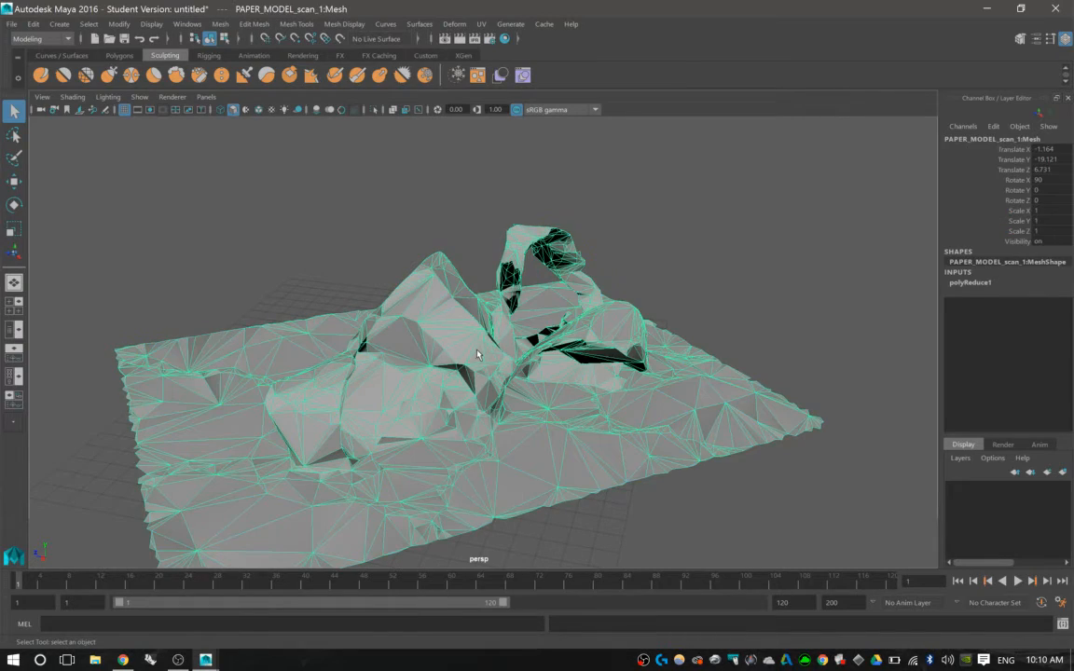
key("3")
- Run Cleanup on the selected mesh, fixing 4-sided faces, concave faces, faces with holes and non-planar faces by tessellation
left_click_drag(417, 322, 526, 380, "alt")
middle_click_drag(526, 379, 525, 353, "alt")
left_click_drag(525, 354, 543, 360, "alt")
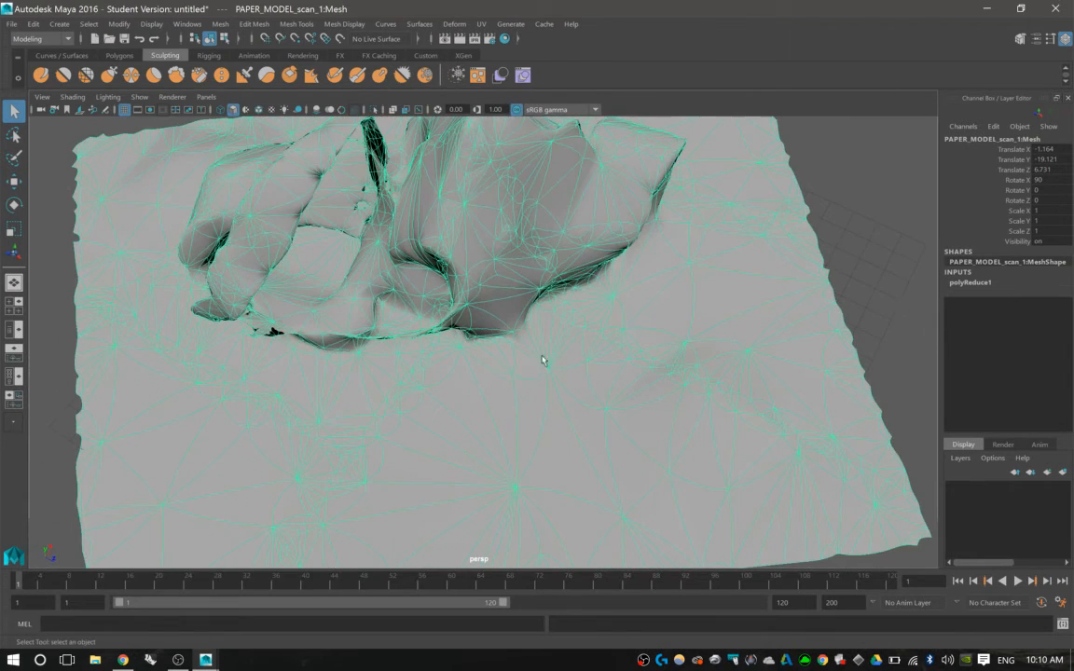
middle_click_drag(523, 349, 536, 346, "alt")
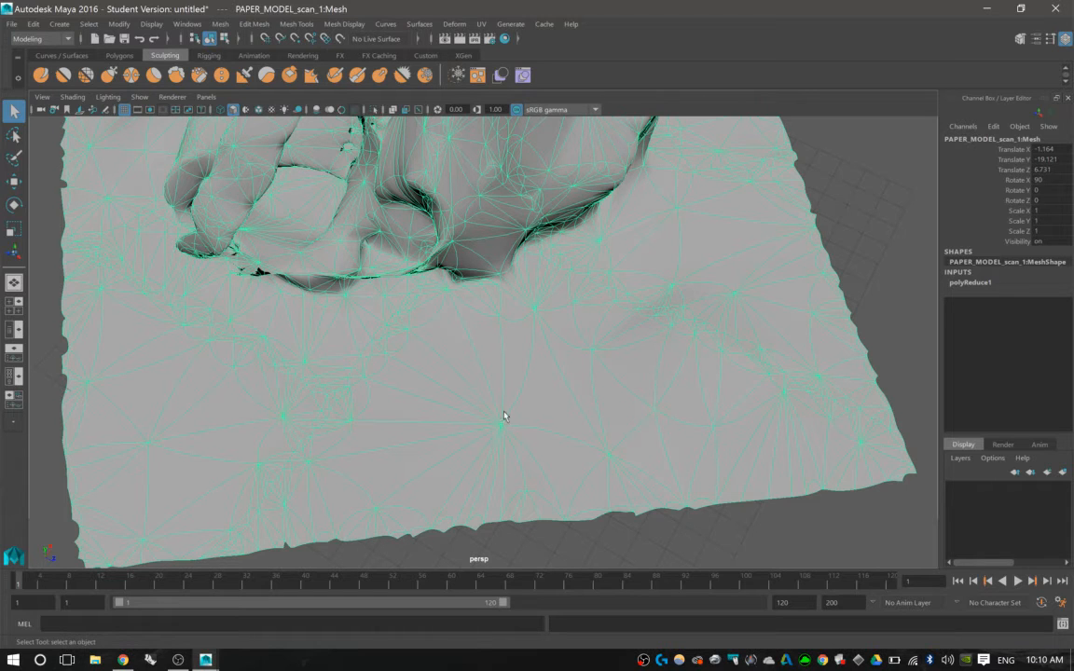
left_click_drag(503, 421, 531, 405, "alt")
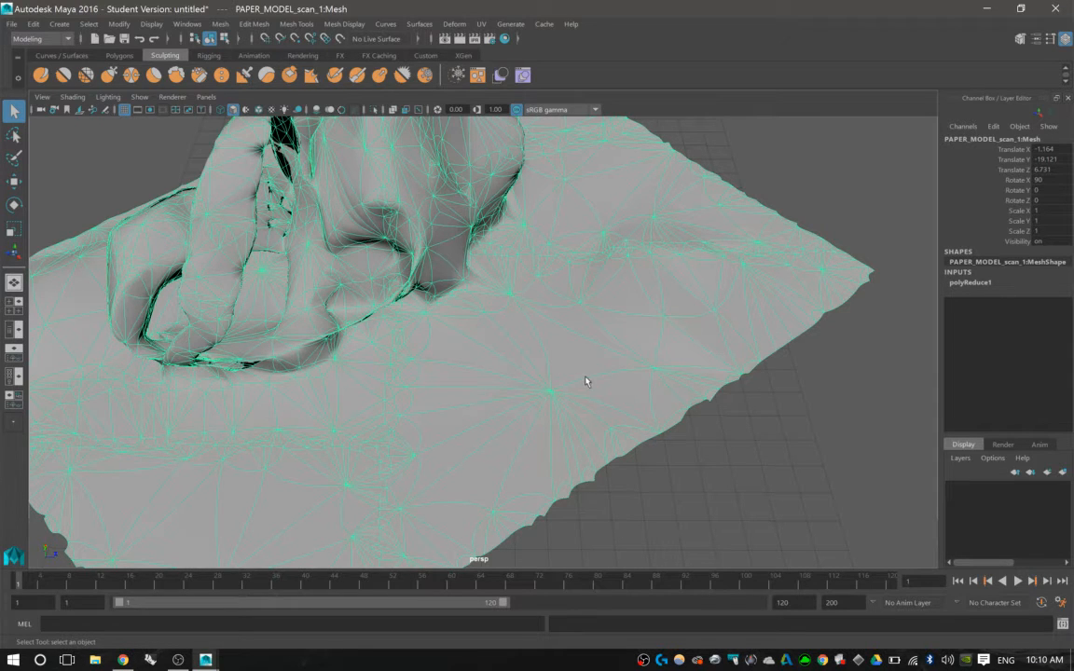
left_click_drag(558, 357, 630, 399, "alt")
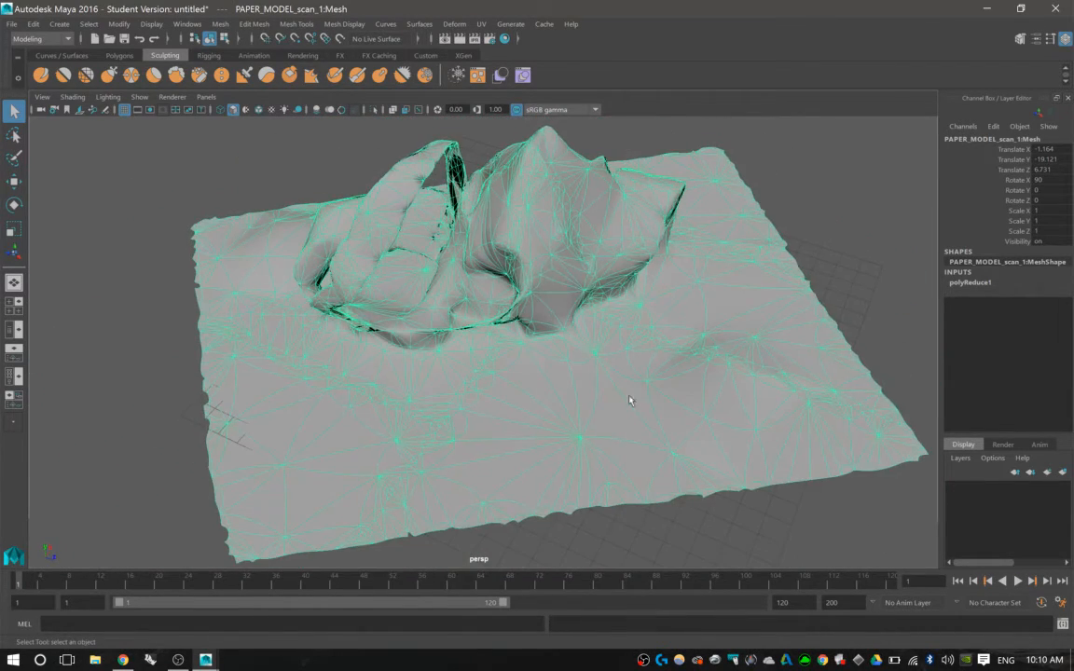
left_click(221, 25)
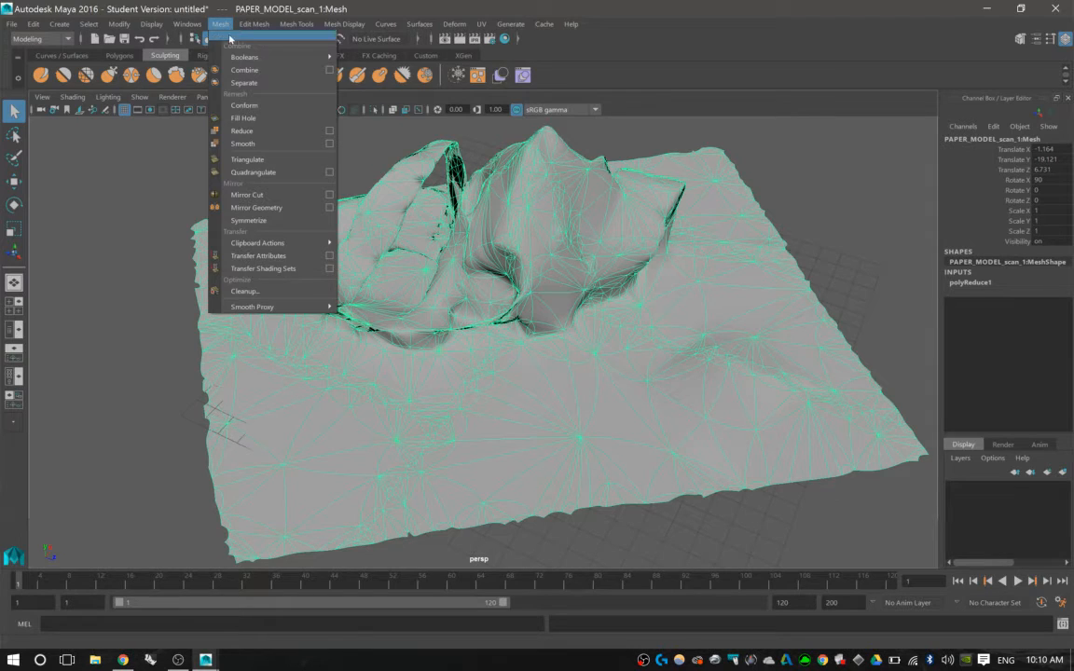
left_click(311, 291)
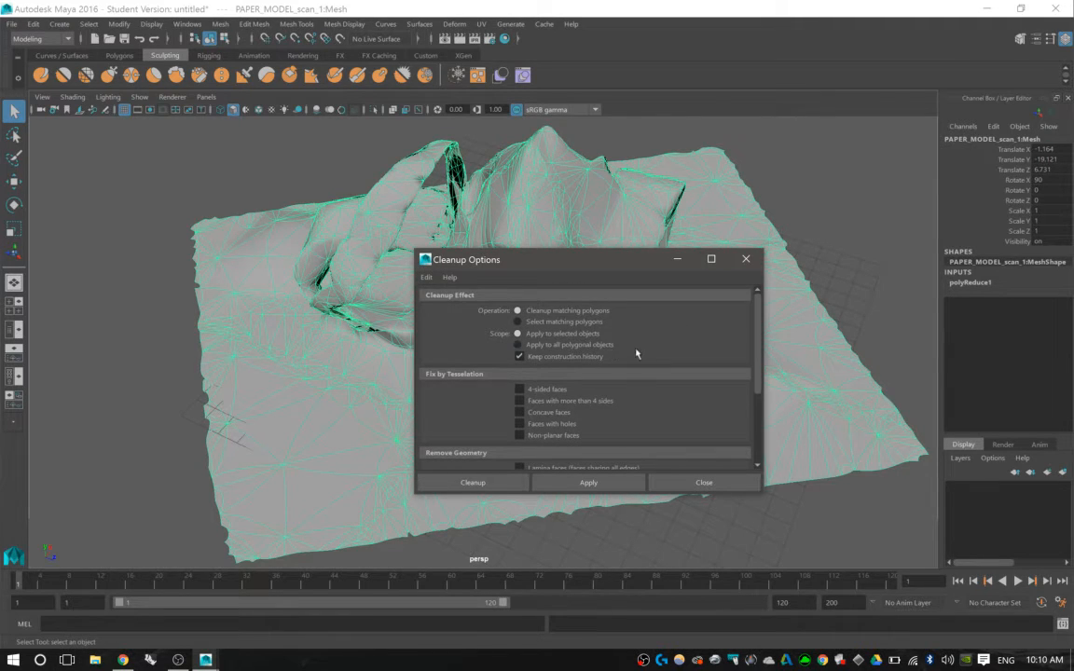
scroll(653, 362, "down", 1)
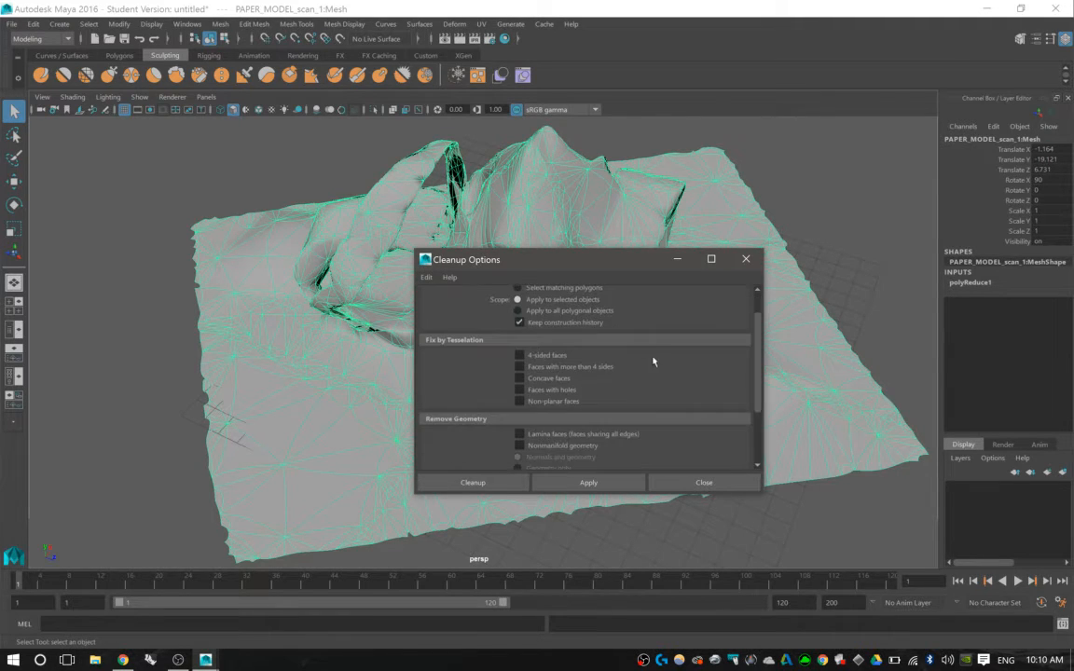
left_click(552, 359)
left_click(549, 379)
left_click(551, 391)
left_click(561, 401)
scroll(634, 390, "down", 3)
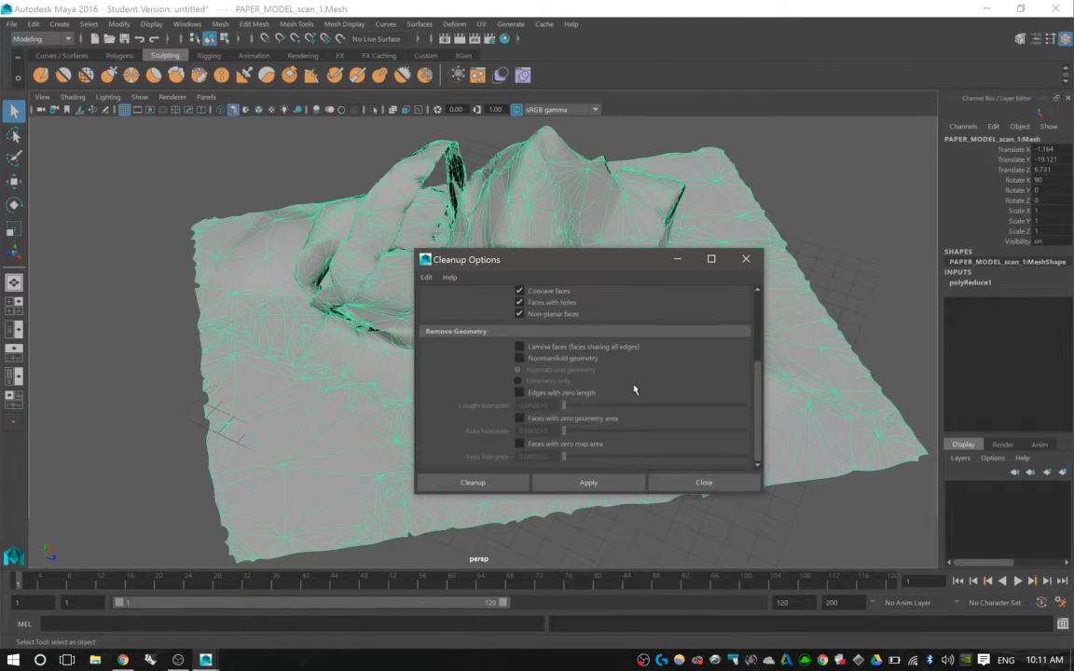
left_click(487, 482)
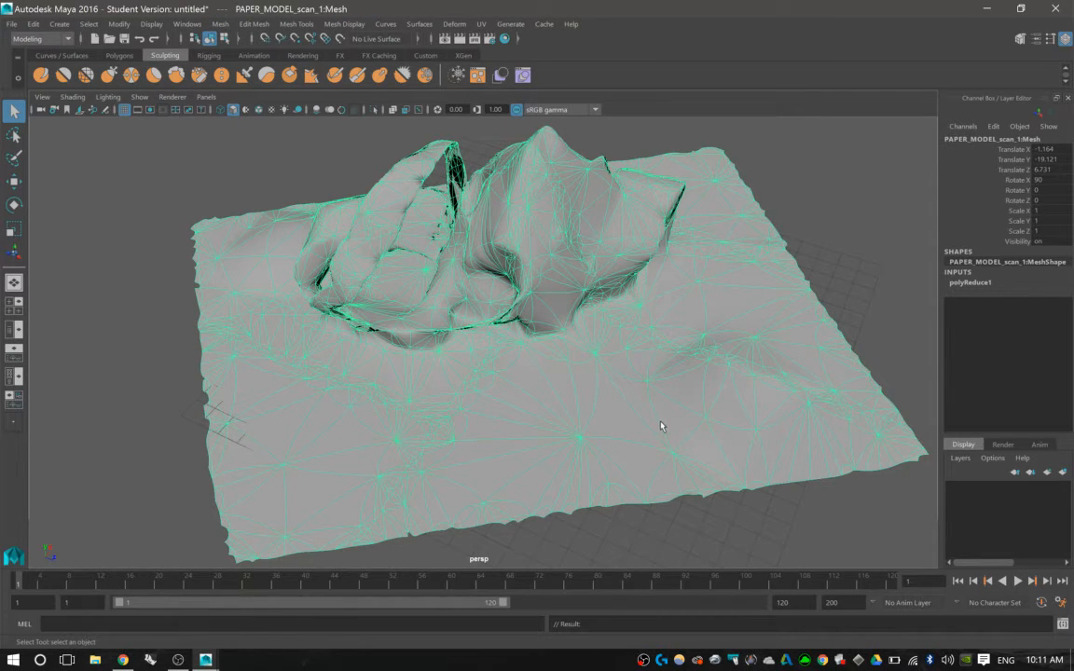
- Select a single triangular face on the slope of the raised paper form in face mode and turn off smooth preview
left_click_drag(647, 418, 662, 420, "alt")
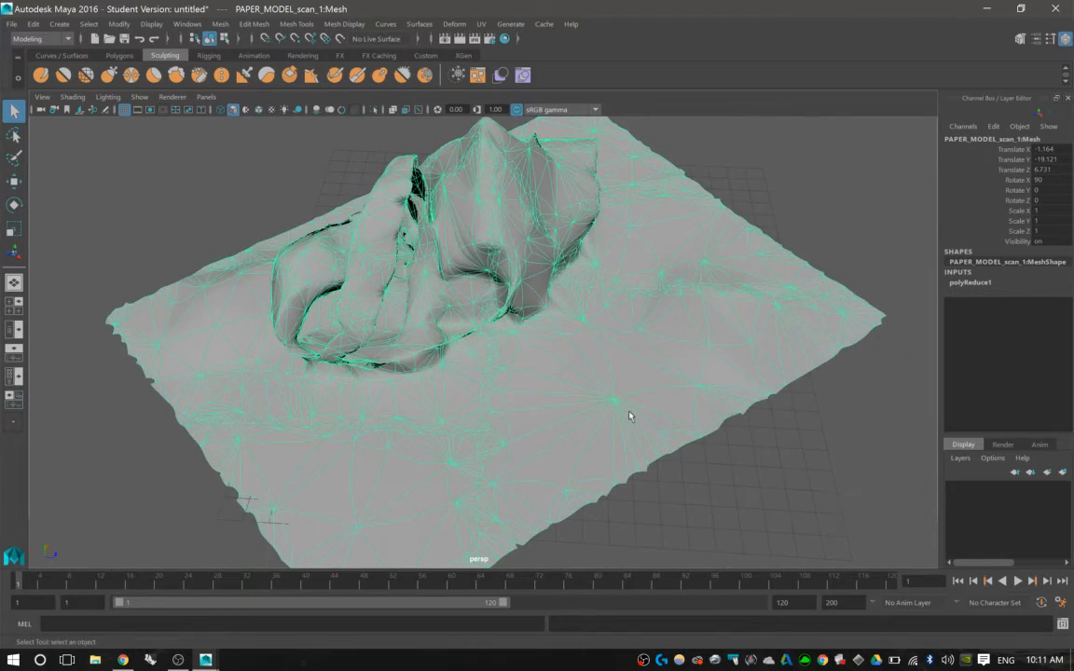
left_click_drag(678, 374, 585, 358, "alt")
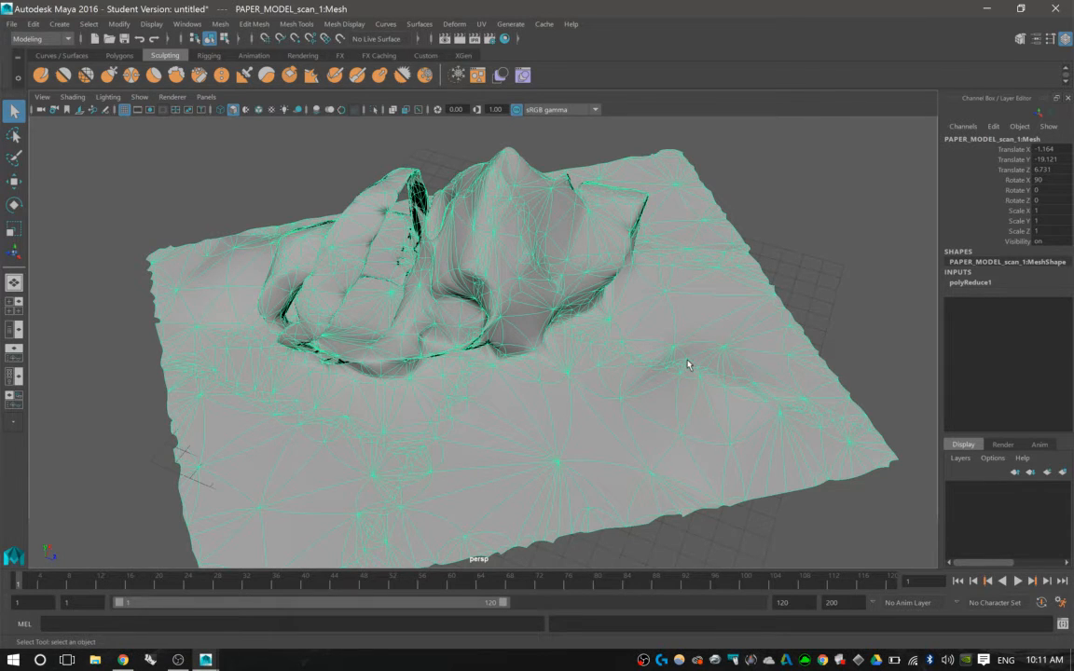
left_click_drag(698, 368, 599, 394, "alt")
left_click_drag(675, 409, 503, 342, "alt")
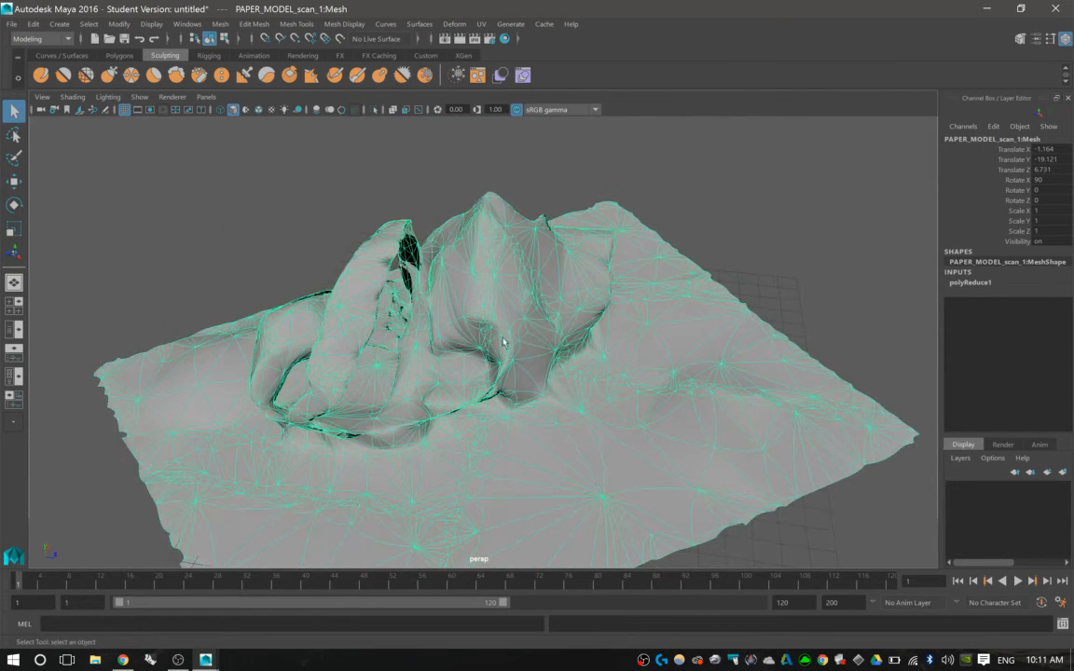
right_click(522, 289)
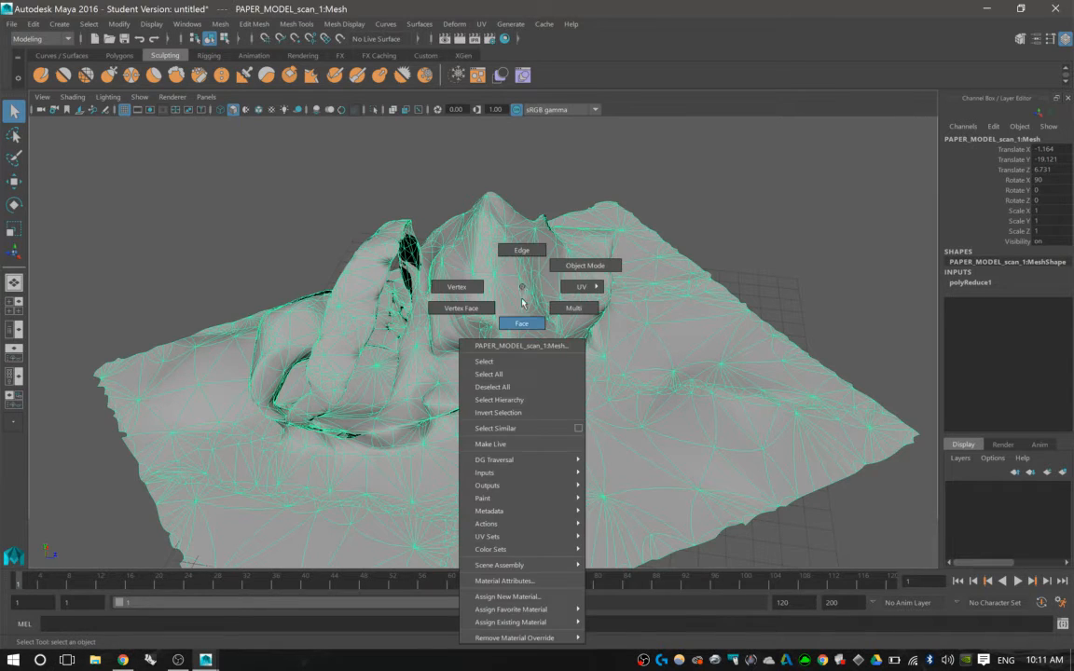
left_click(524, 312)
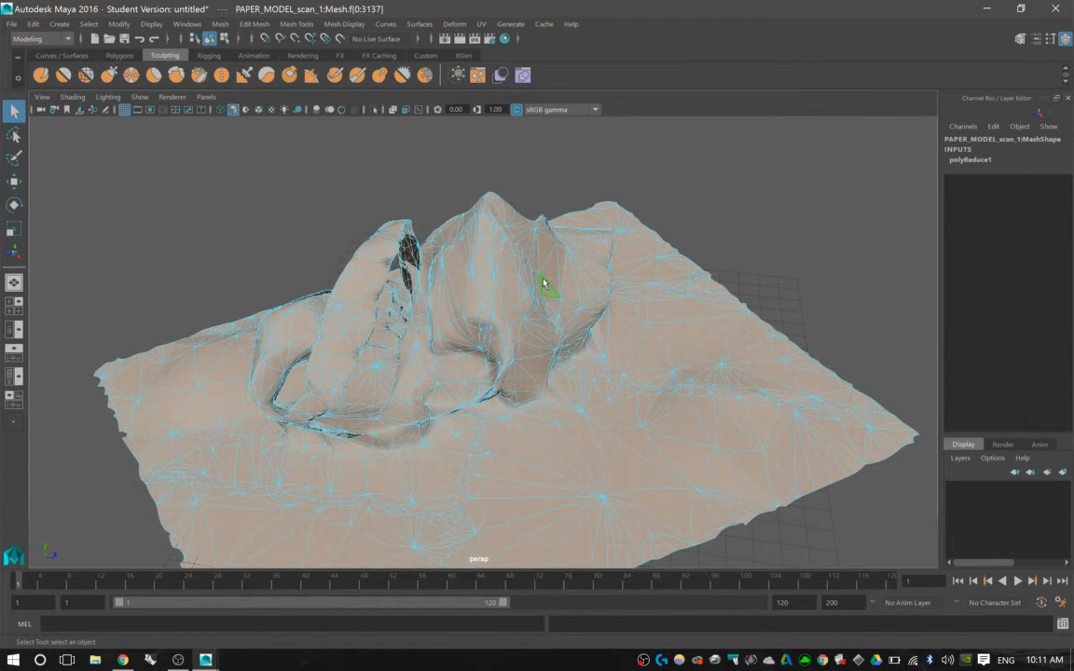
left_click_drag(492, 255, 549, 297, "alt")
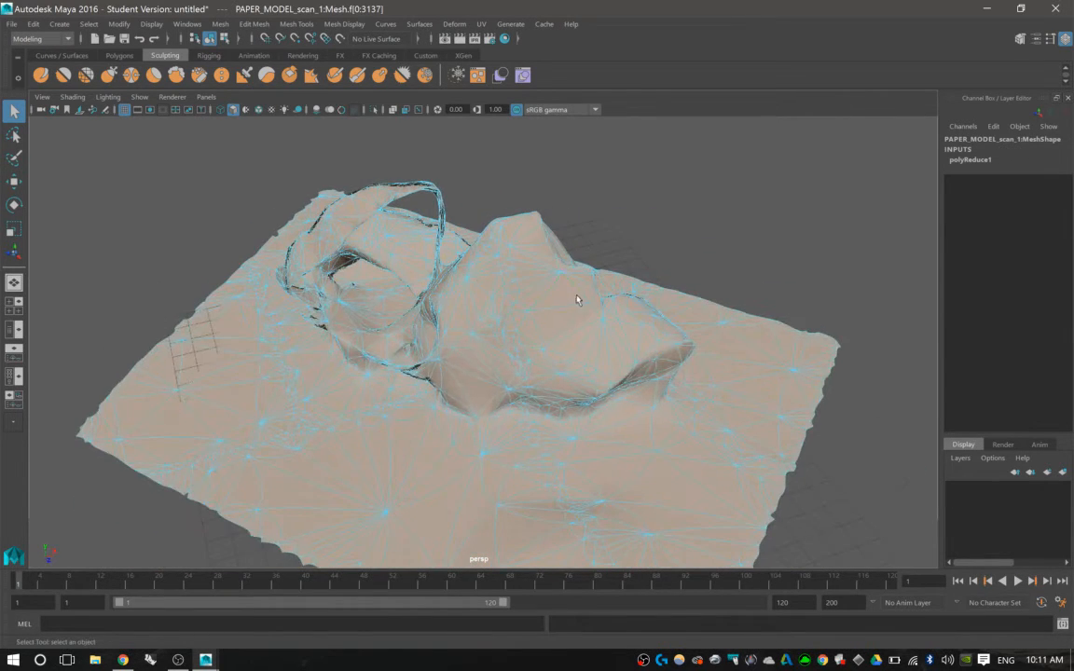
left_click(635, 245)
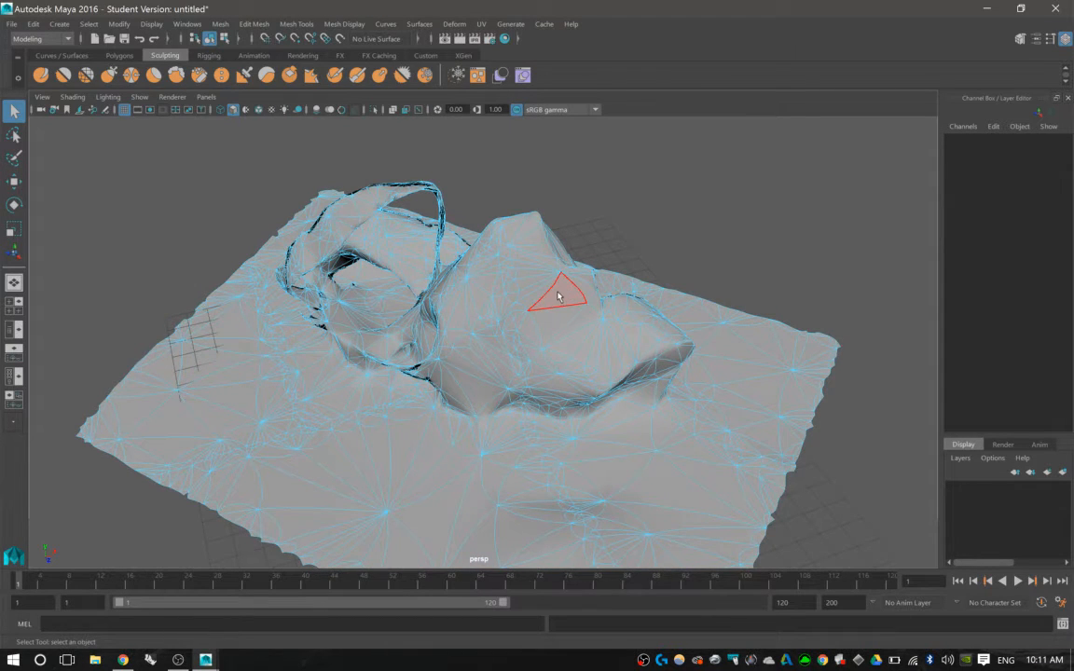
left_click(559, 296)
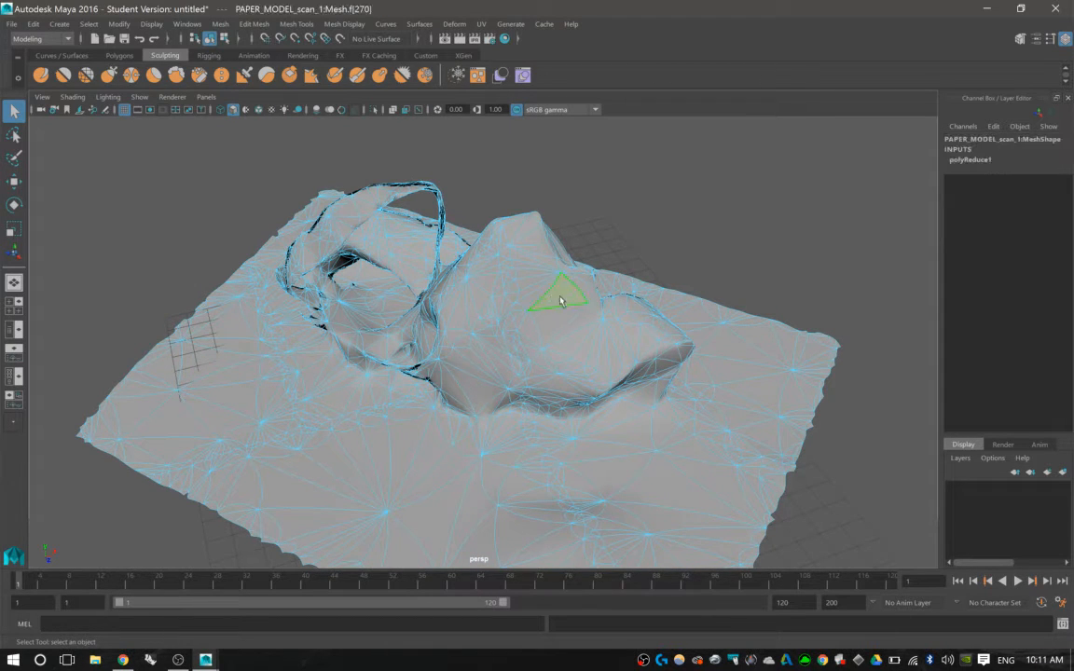
key("1")
left_click_drag(545, 323, 576, 310, "alt")
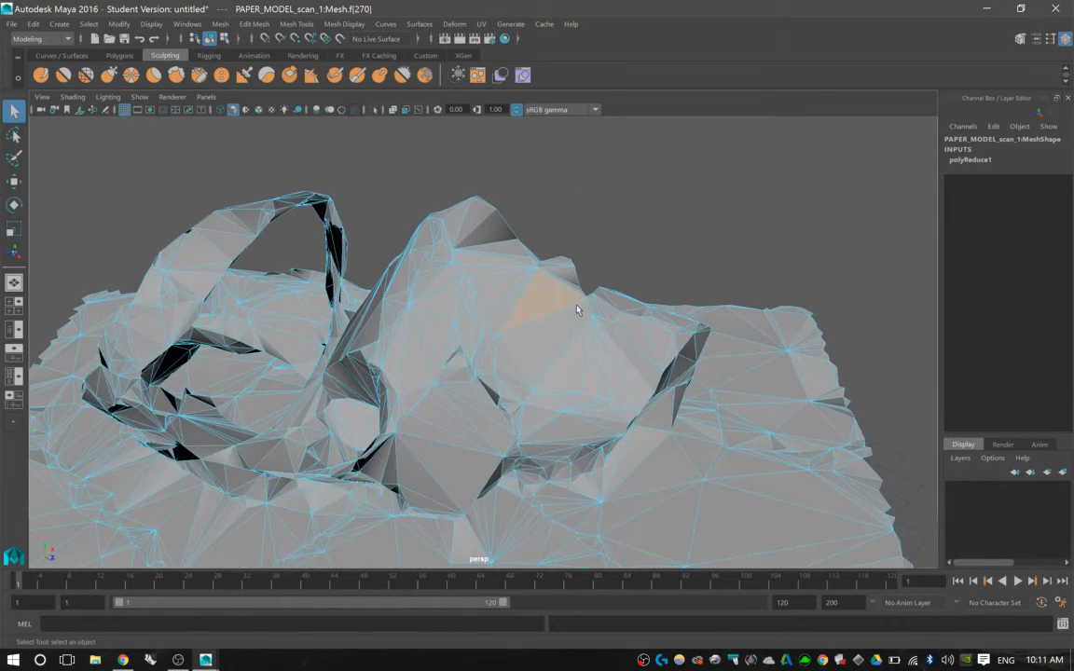
- Extrude the selected triangular face outward from the slope to a Local Translate Z of 1.985
right_click(548, 292, "shift")
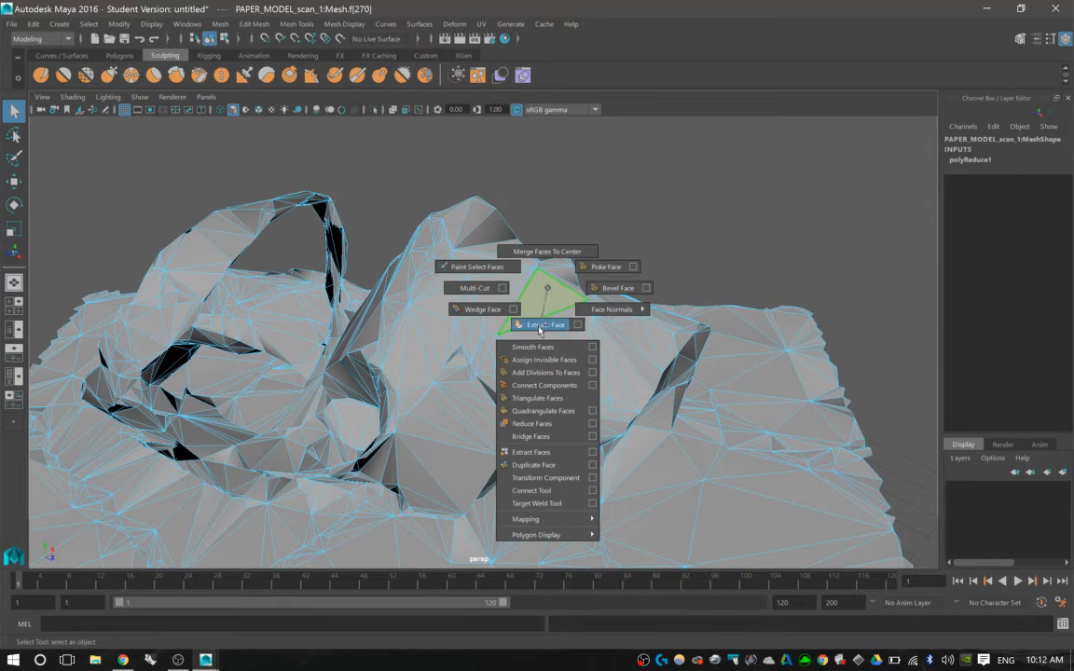
left_click(539, 326)
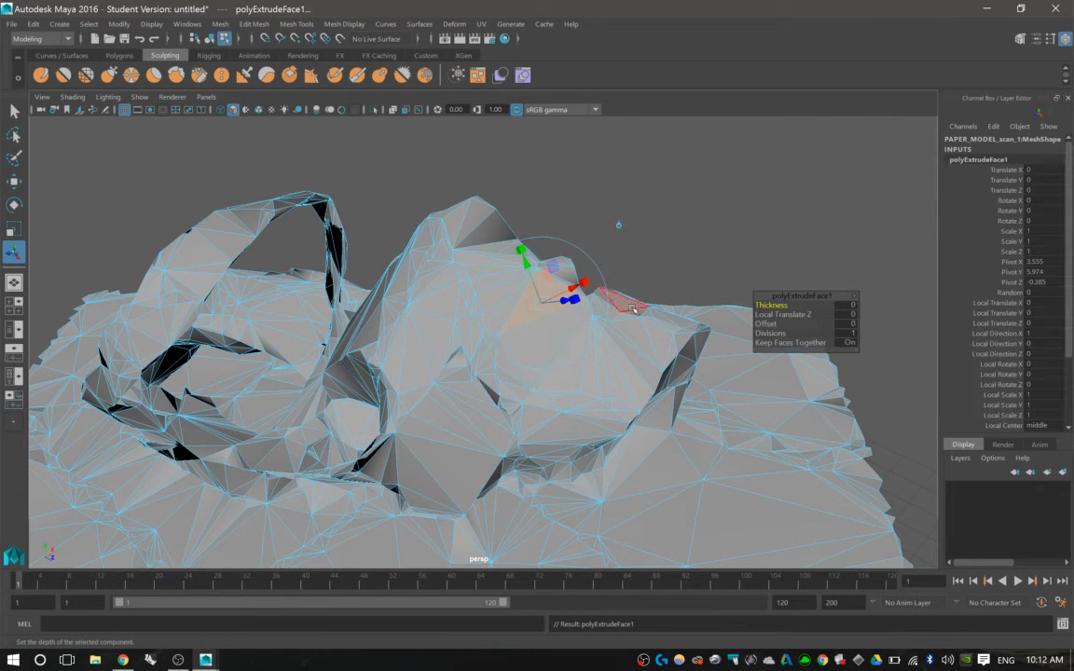
left_click_drag(580, 317, 538, 330, "alt")
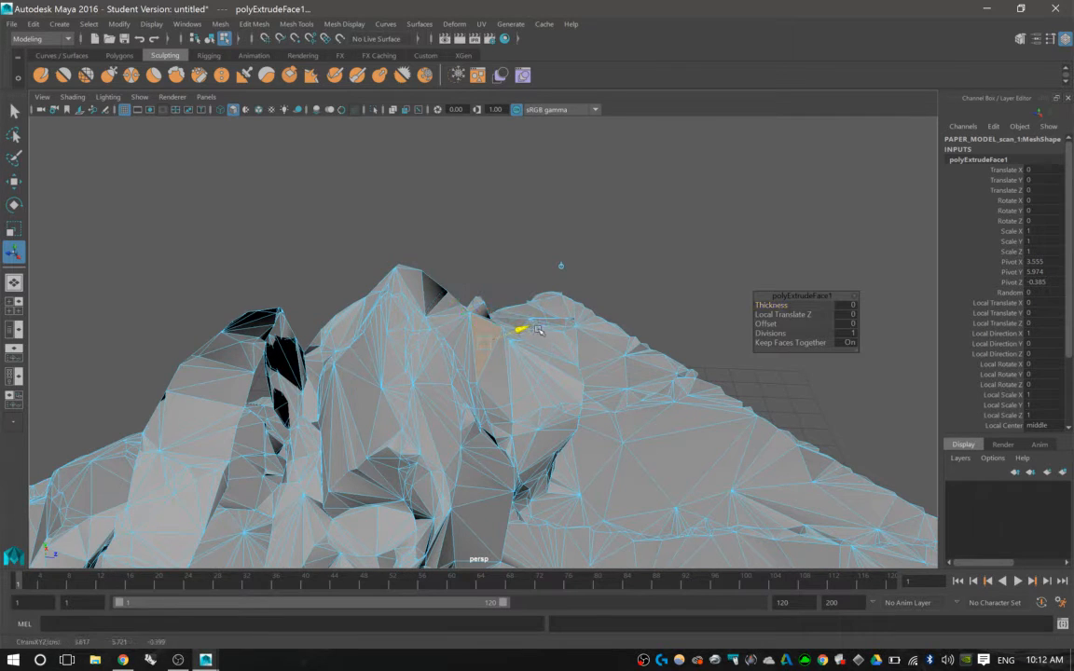
left_click_drag(560, 266, 618, 239)
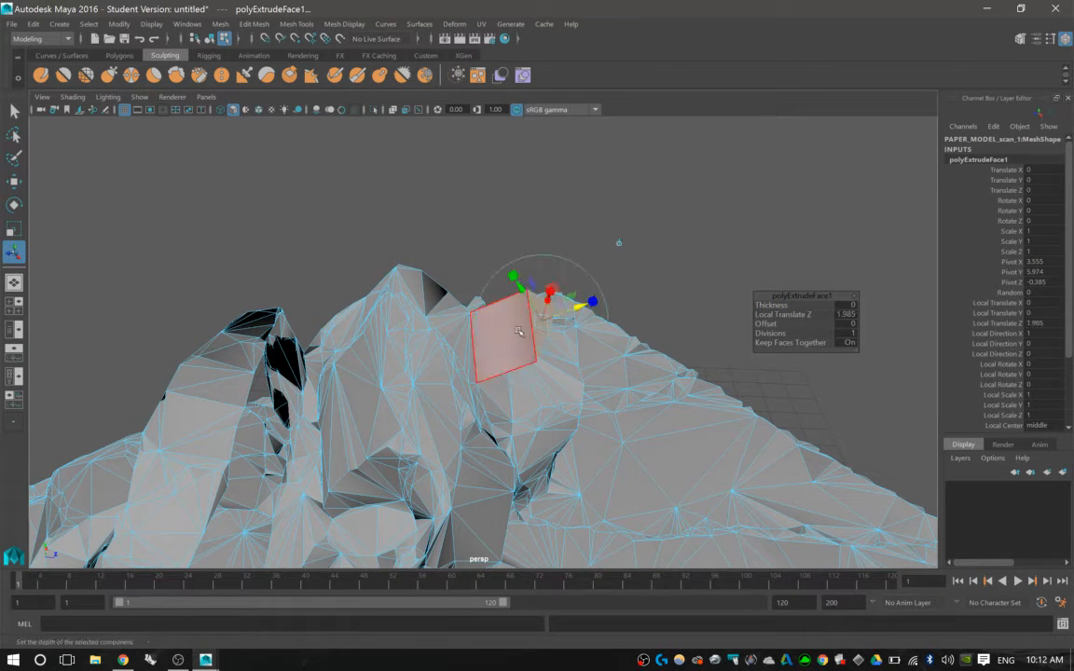
- Adjust the face extrusion to Local Translate X -0.775, Local Translate Z 5.639 and Local Scale X 0.71
left_click_drag(615, 293, 517, 320, "alt")
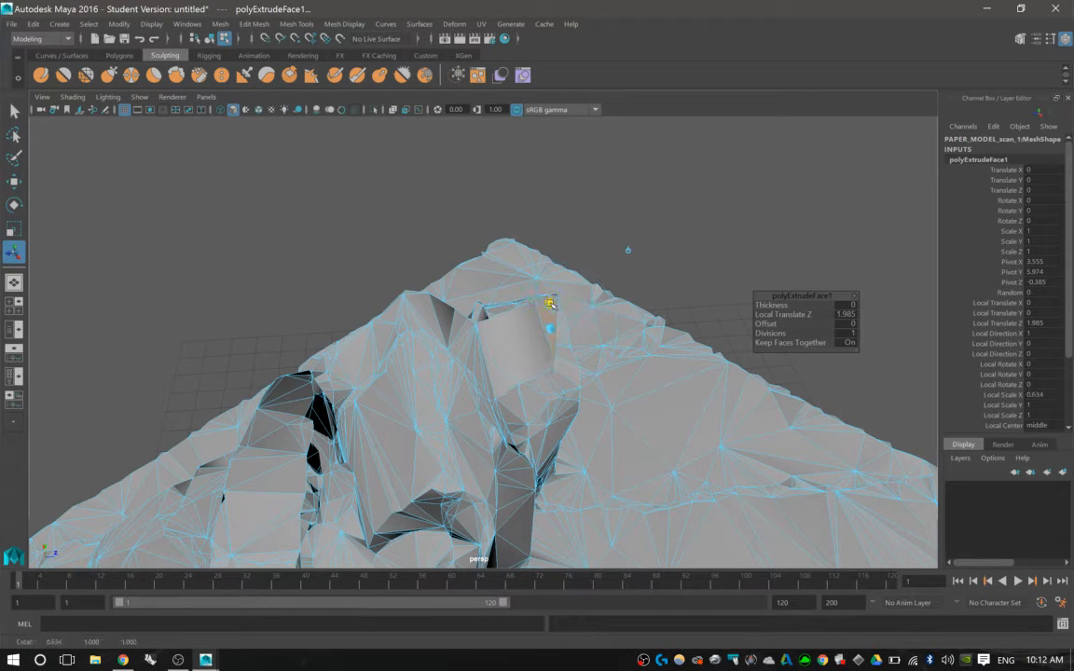
left_click_drag(552, 311, 446, 292)
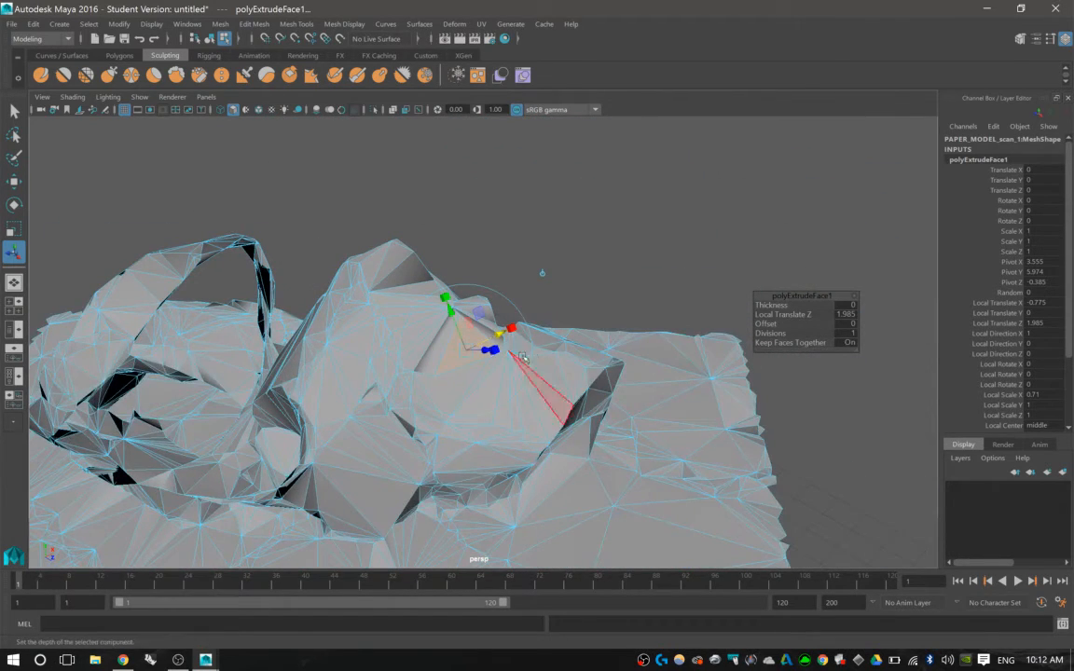
left_click_drag(494, 339, 696, 281, "alt")
left_click_drag(741, 230, 569, 247, "alt")
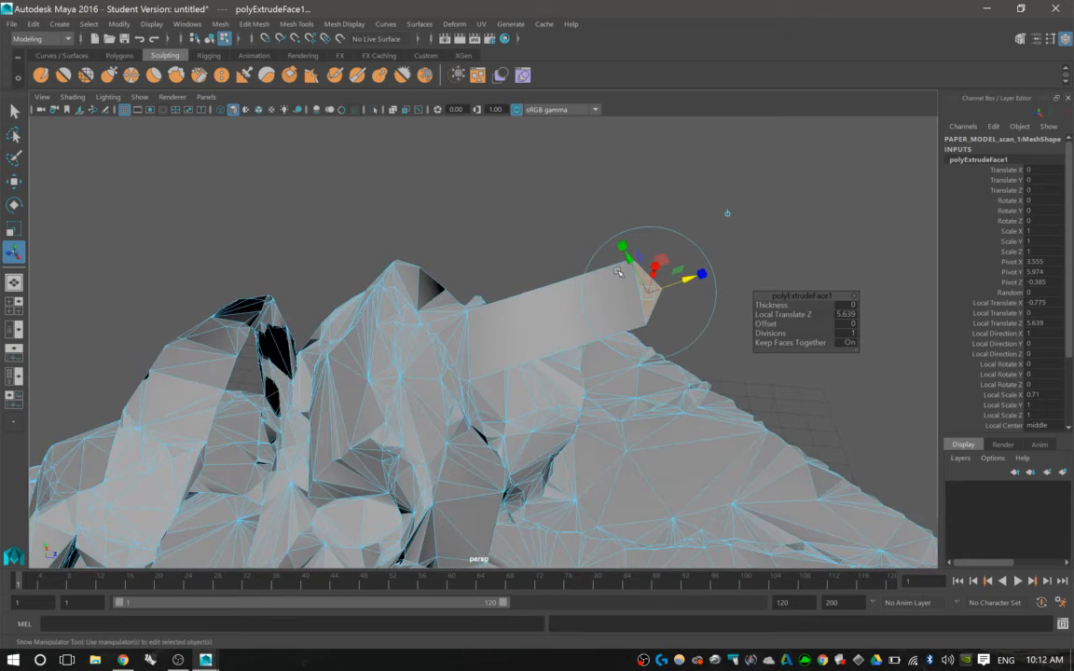
- Try setting the face extrusion's divisions to 3 and moving one of the block's side faces
left_click(852, 333)
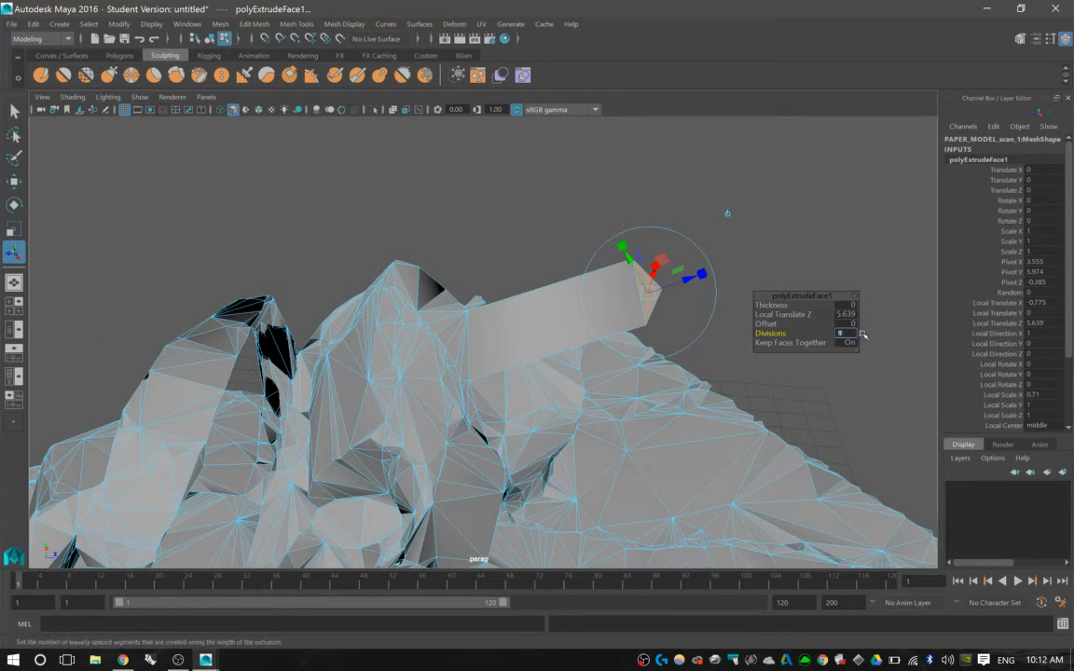
type("3")
key("Return")
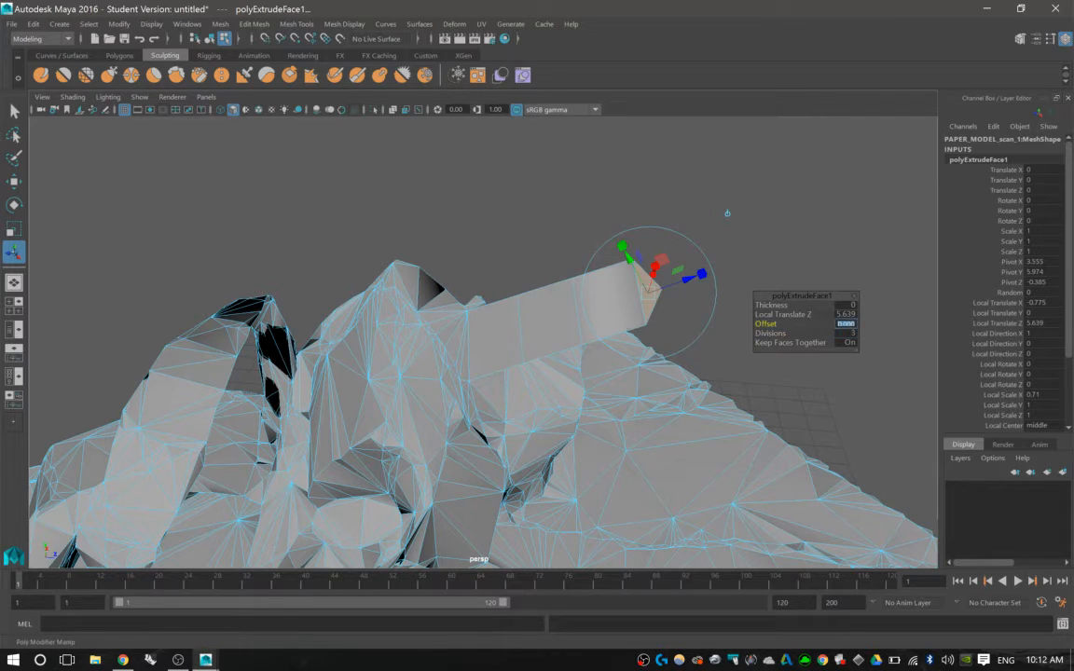
left_click(563, 314)
key("w")
left_click_drag(592, 283, 589, 259)
key("ctrl+z")
key("ctrl+z")
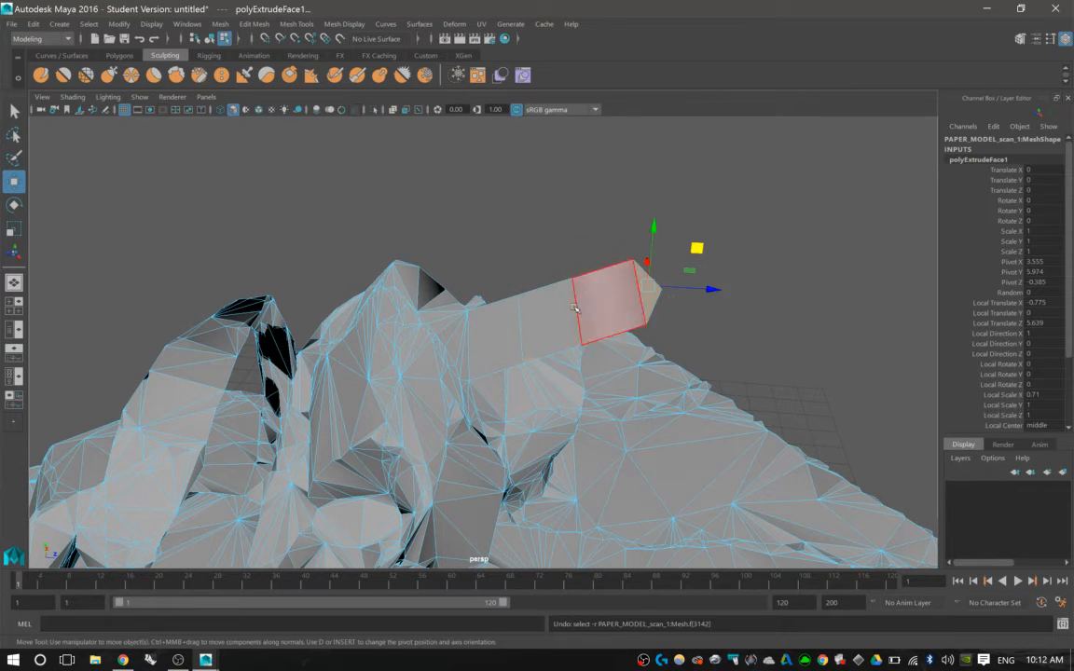
key("ctrl+z")
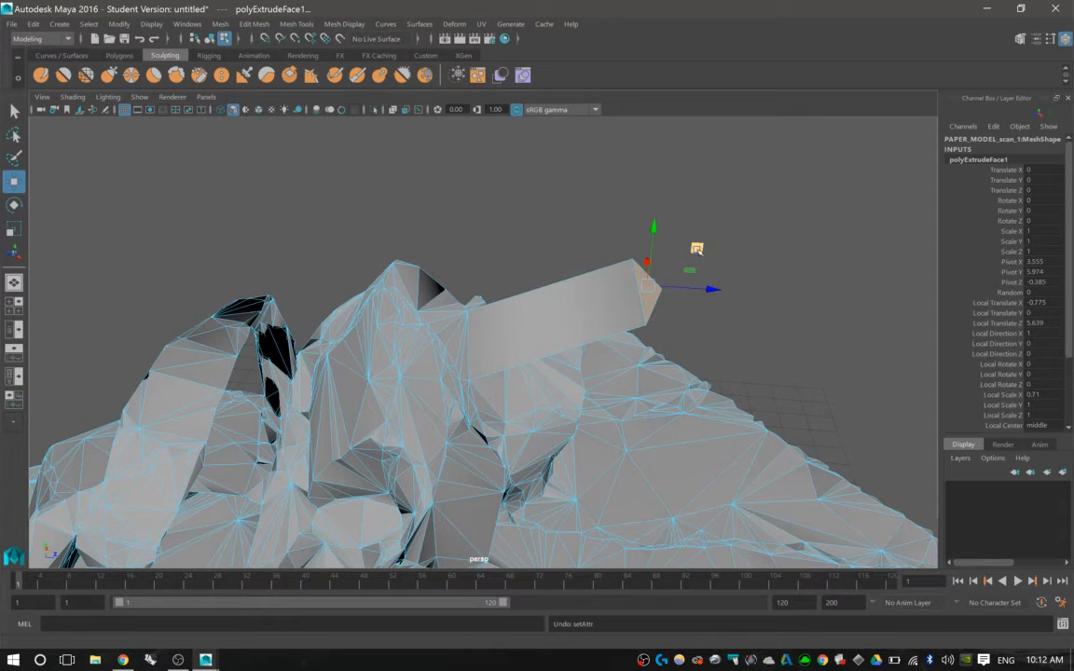
- Move the end face of the extruded block slightly upward and display the polygon modelling tools
mouse_move(697, 249)
left_mouse_down()
mouse_move(608, 335)
mouse_move(611, 196)
mouse_move(707, 258)
mouse_move(722, 250)
mouse_move(693, 231)
left_mouse_up()
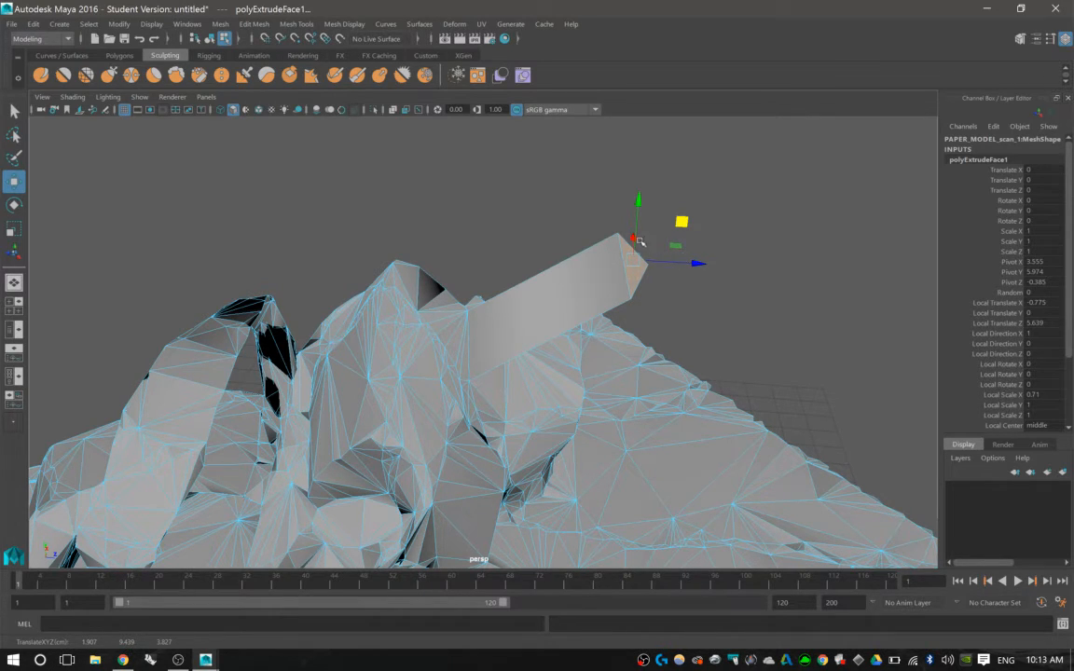
left_click_drag(639, 242, 373, 215, "alt")
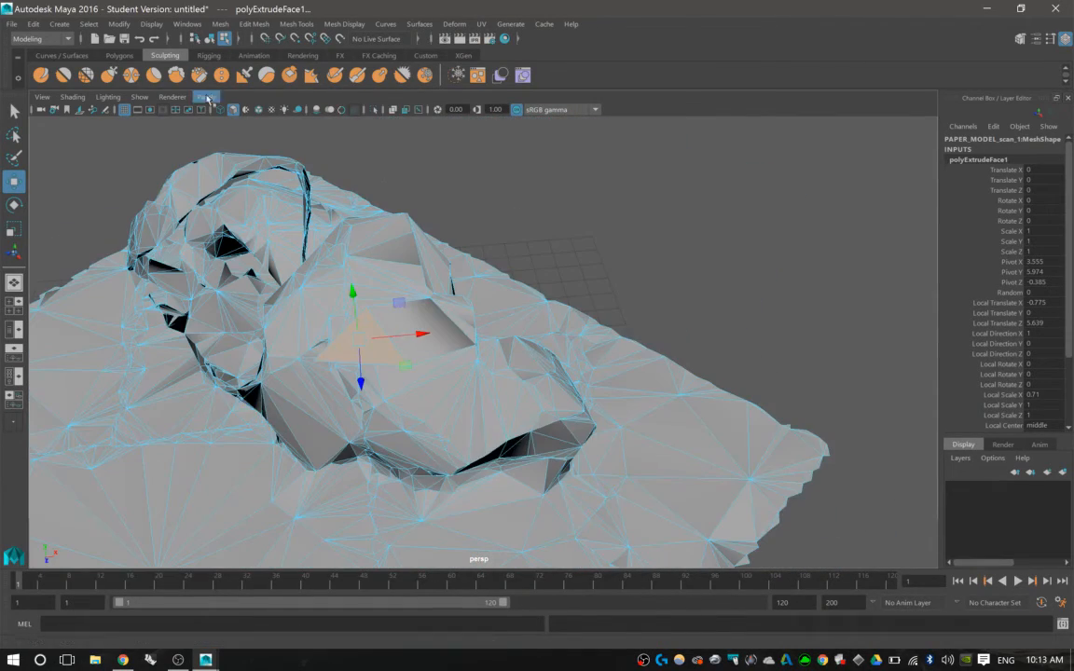
left_click(118, 55)
mouse_move(473, 235)
left_mouse_down("alt")
mouse_move(563, 251)
mouse_move(615, 198)
left_mouse_up("alt")
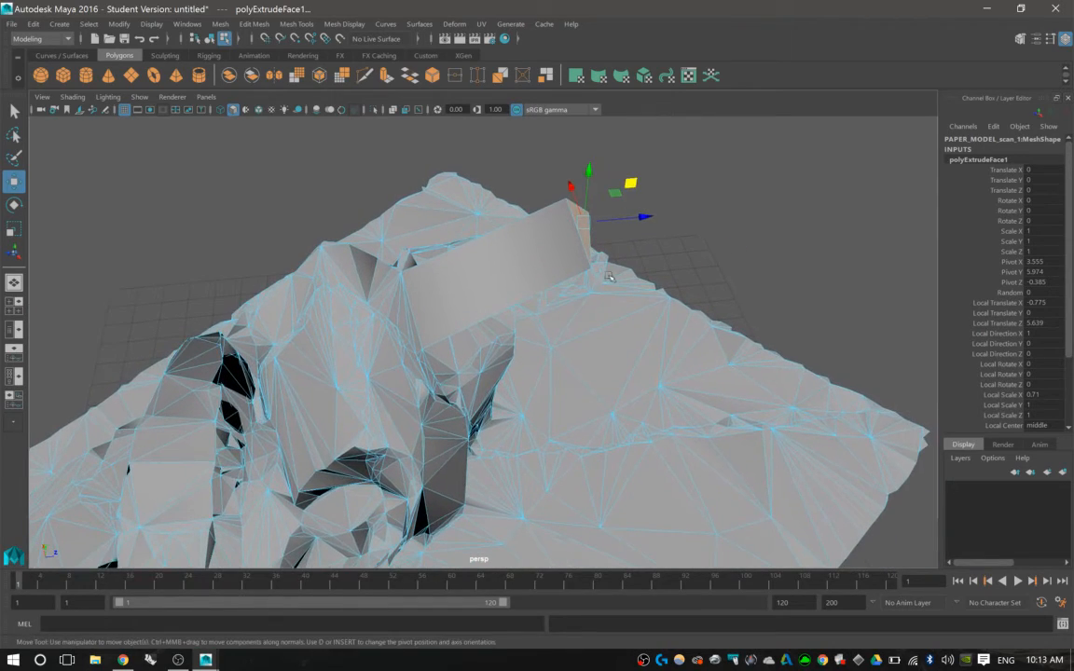
left_click_drag(498, 275, 481, 183, "alt")
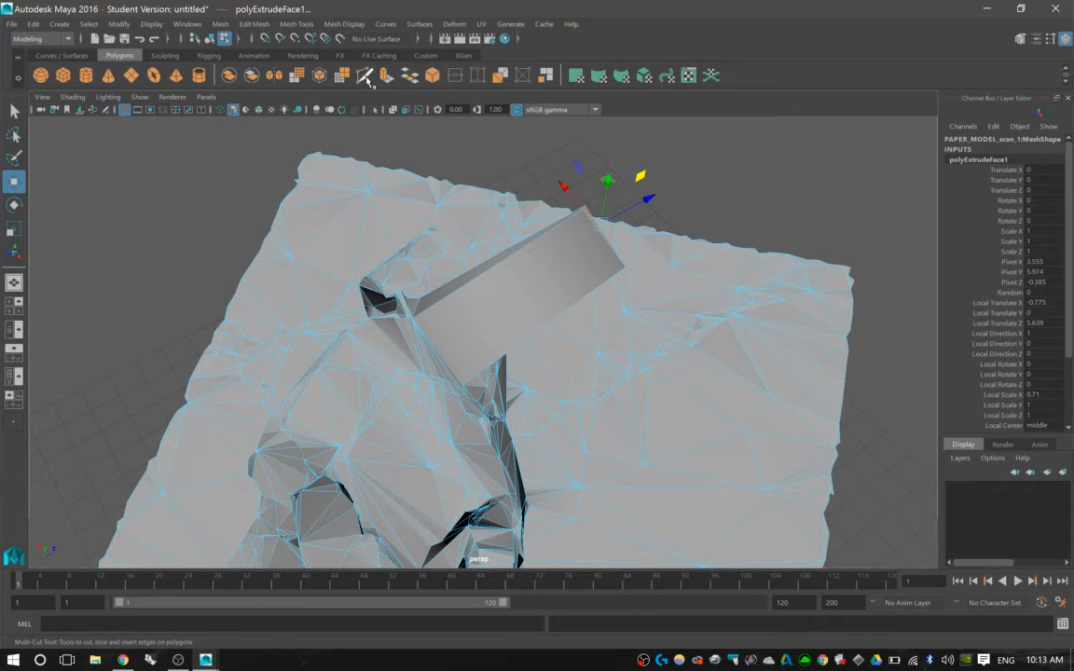
- Cut a new edge across the middle of the extruded block's long side face with the Multi-Cut tool
right_click(555, 233, "shift")
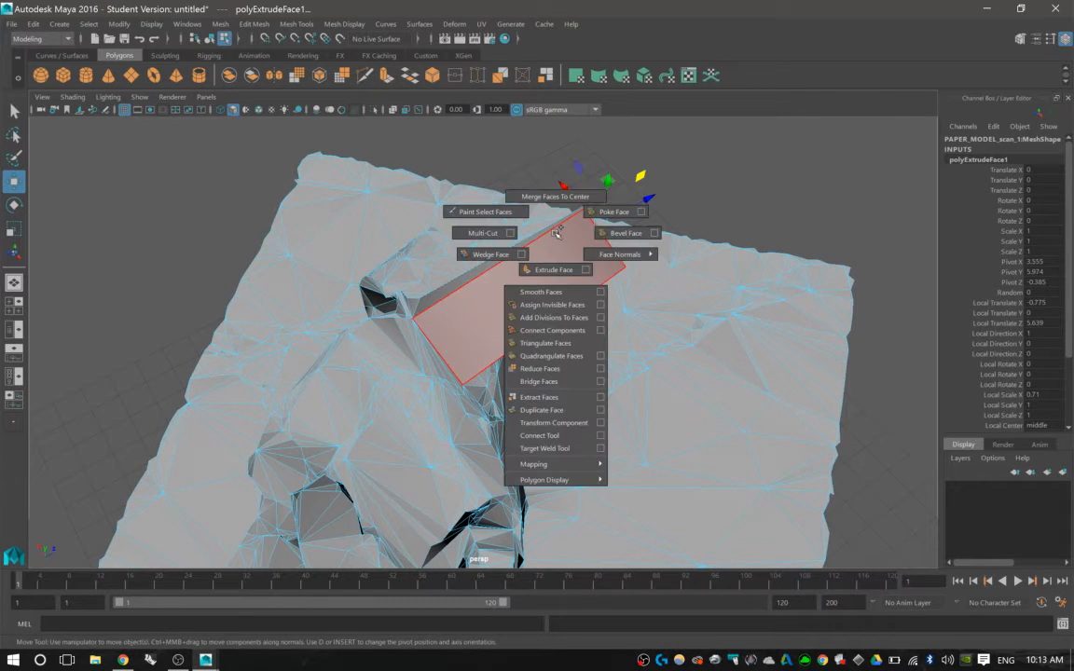
right_click_drag(557, 231, 481, 231, "shift")
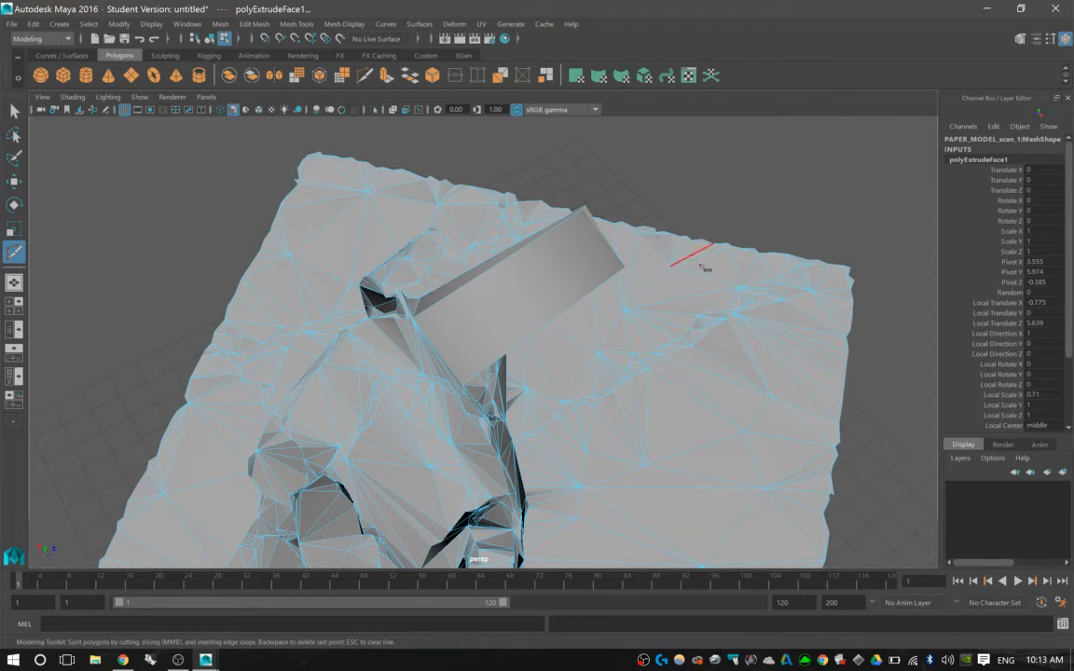
key("Escape")
left_click(504, 258)
left_click(540, 329)
key("Return")
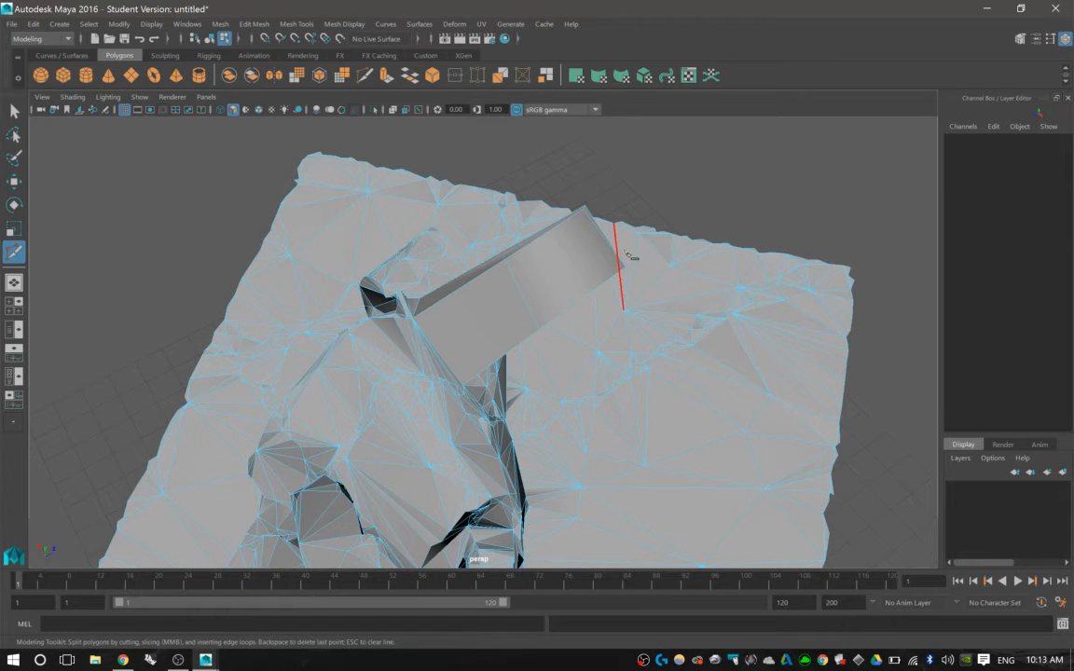
- Select a face next to the new cut, and undo the selection and the Multi-Cut edge
key("q")
left_click(573, 245)
left_click_drag(573, 245, 519, 196, "alt")
key("w")
key("ctrl+z")
key("ctrl+z")
key("ctrl+z")
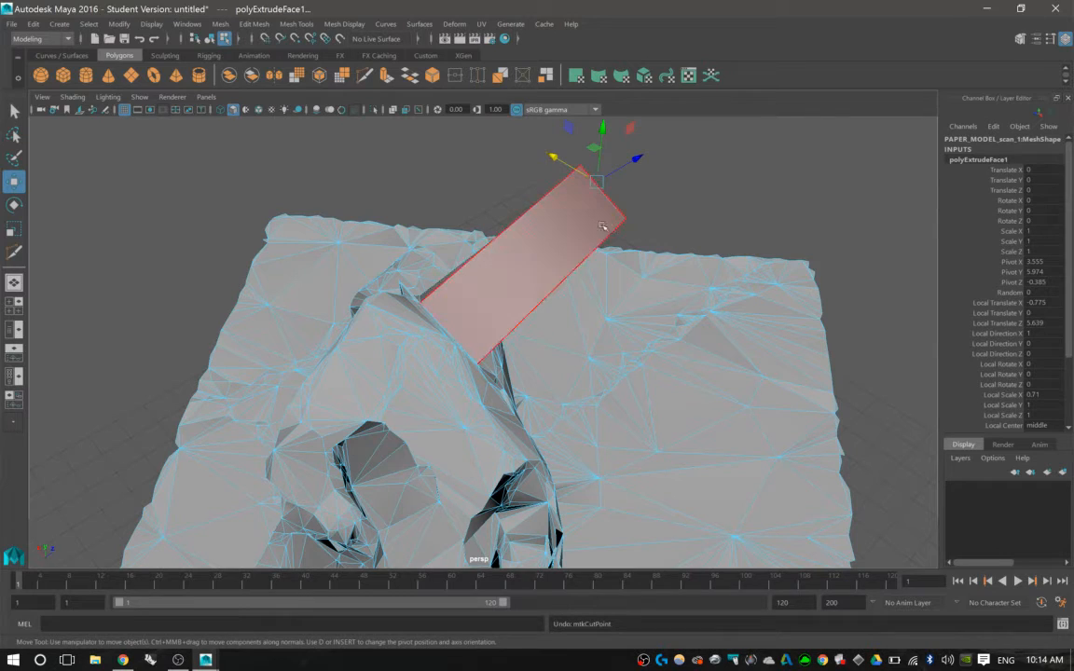
- Try placing Multi-Cut points on the long edges of the extruded block to cut across its sides
left_click(364, 75)
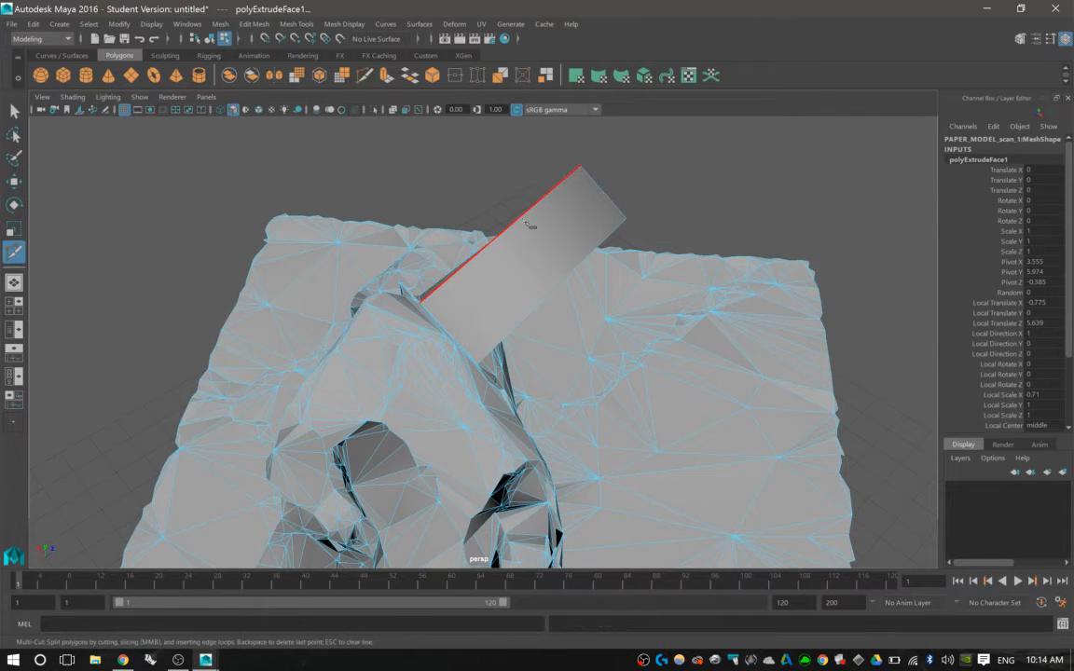
left_click(580, 166)
key("Escape")
left_click(516, 225, "ctrl")
left_click_drag(471, 250, 574, 255, "alt")
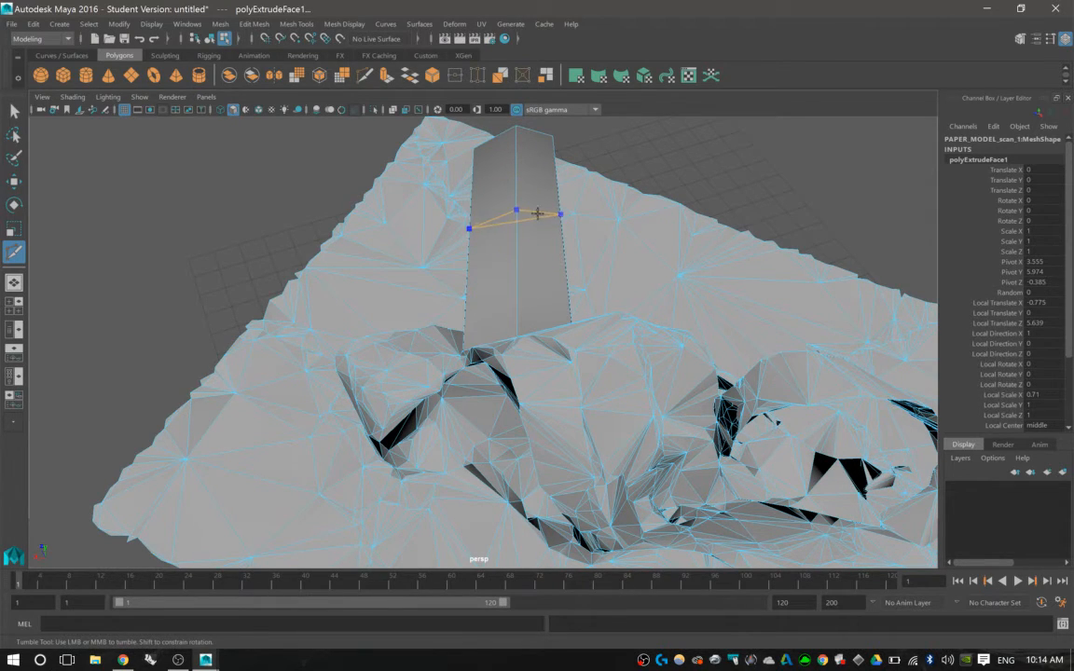
left_click(640, 252)
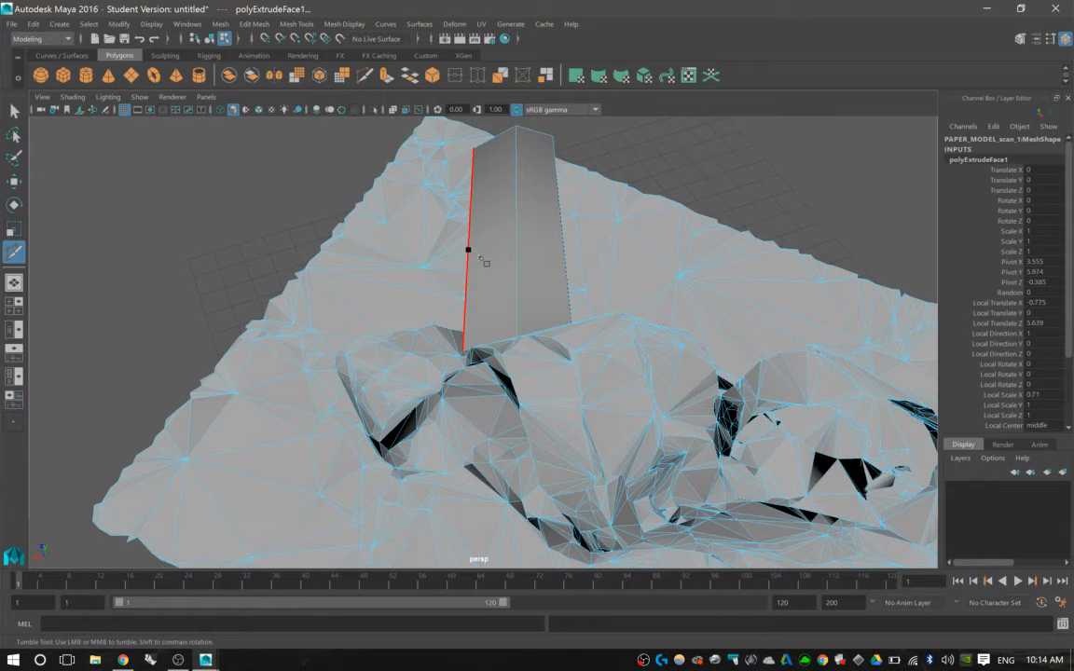
left_click_drag(478, 256, 520, 173, "shift")
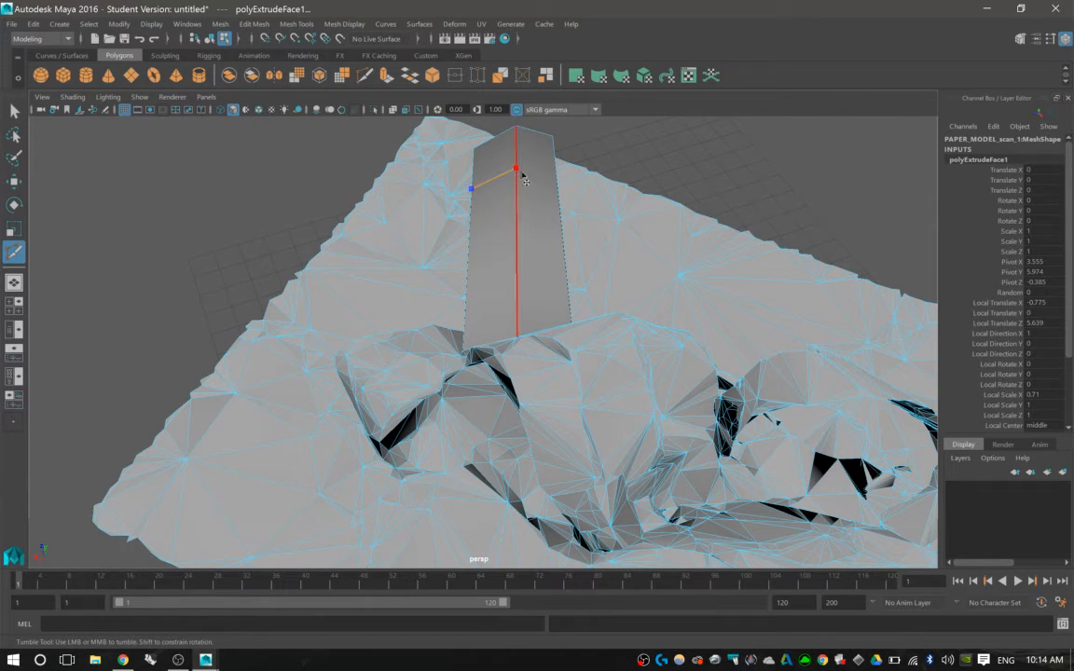
left_click_drag(563, 232, 562, 171, "shift")
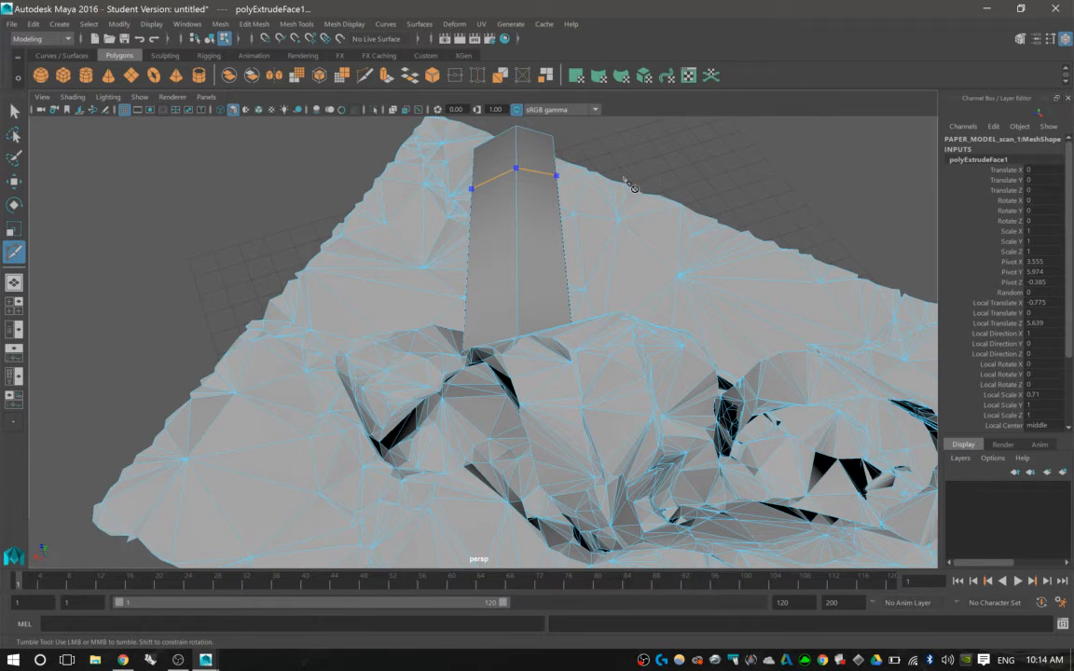
key("Escape")
- Insert two Multi-Cut edge loops around the extruded block, one about midway and one near its tip
left_click(472, 249, "ctrl")
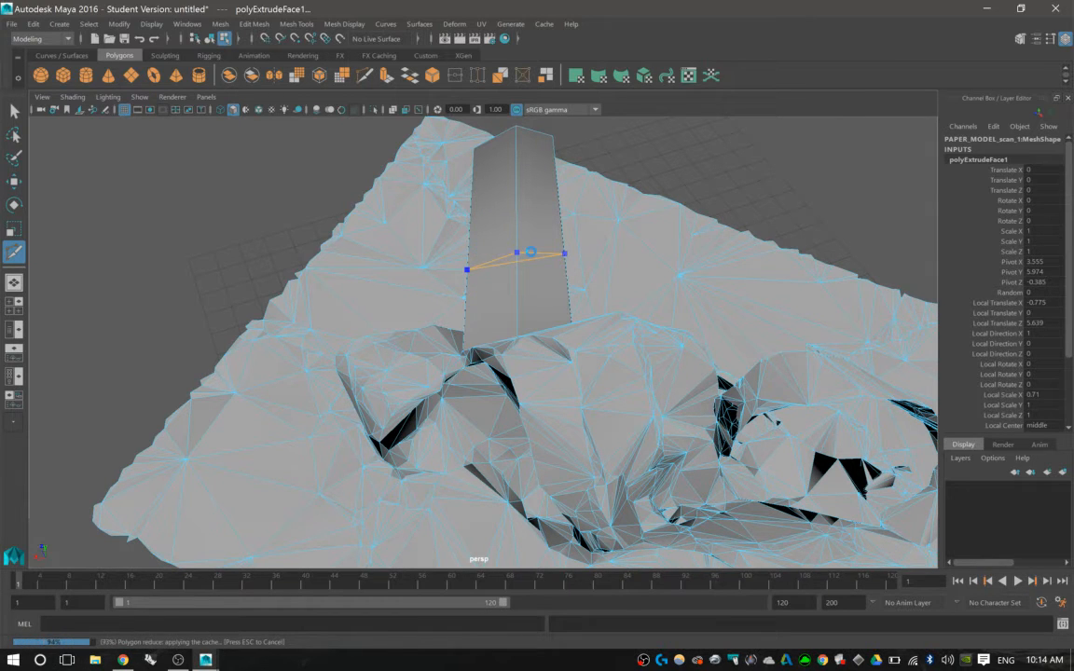
left_click_drag(596, 247, 491, 227, "alt")
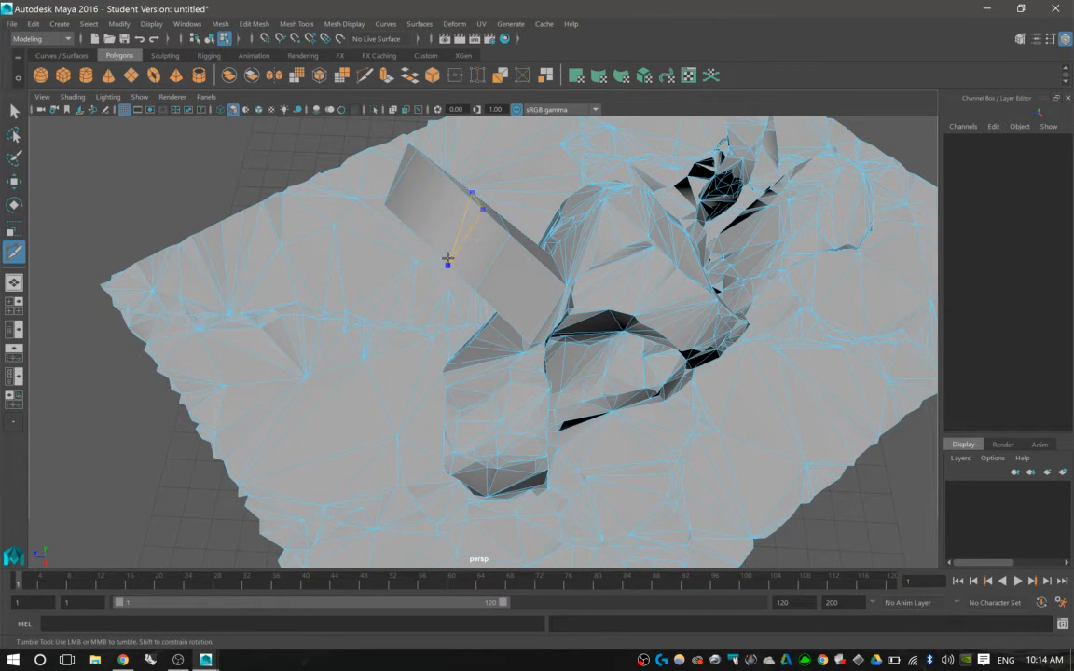
left_click(410, 225, "ctrl")
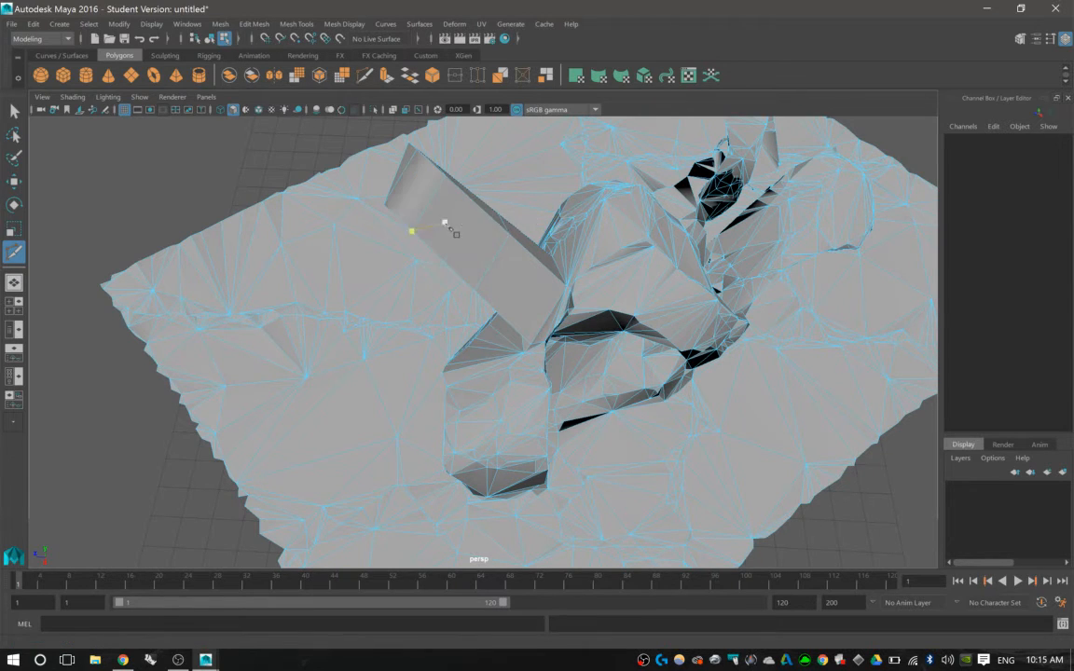
left_click_drag(445, 224, 545, 227, "alt")
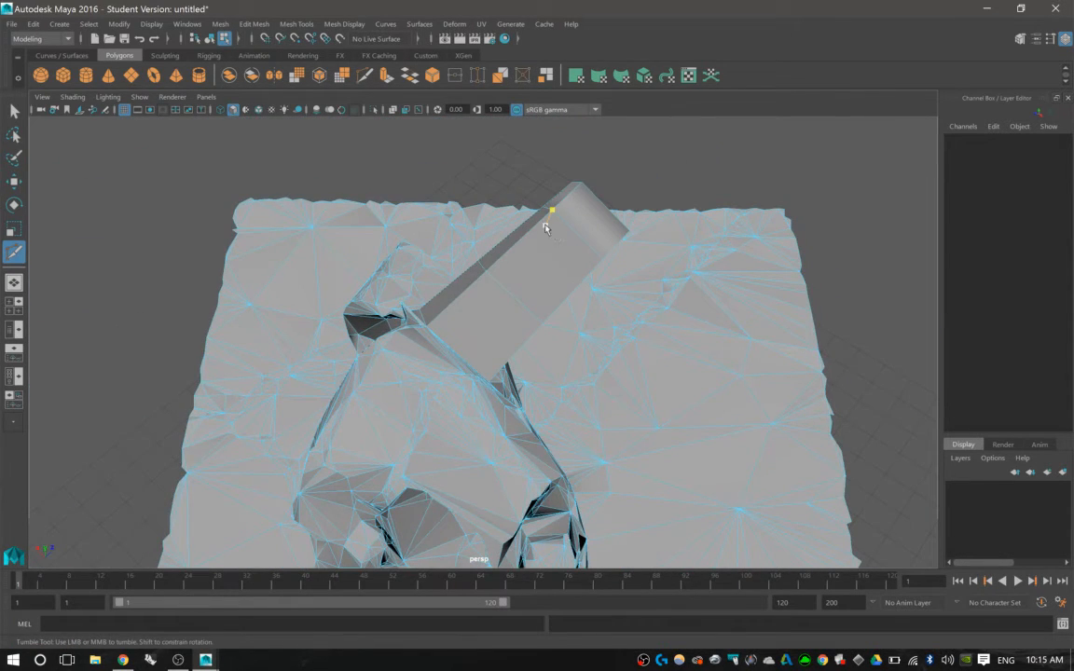
key("q")
left_click(592, 212)
key("ctrl+z")
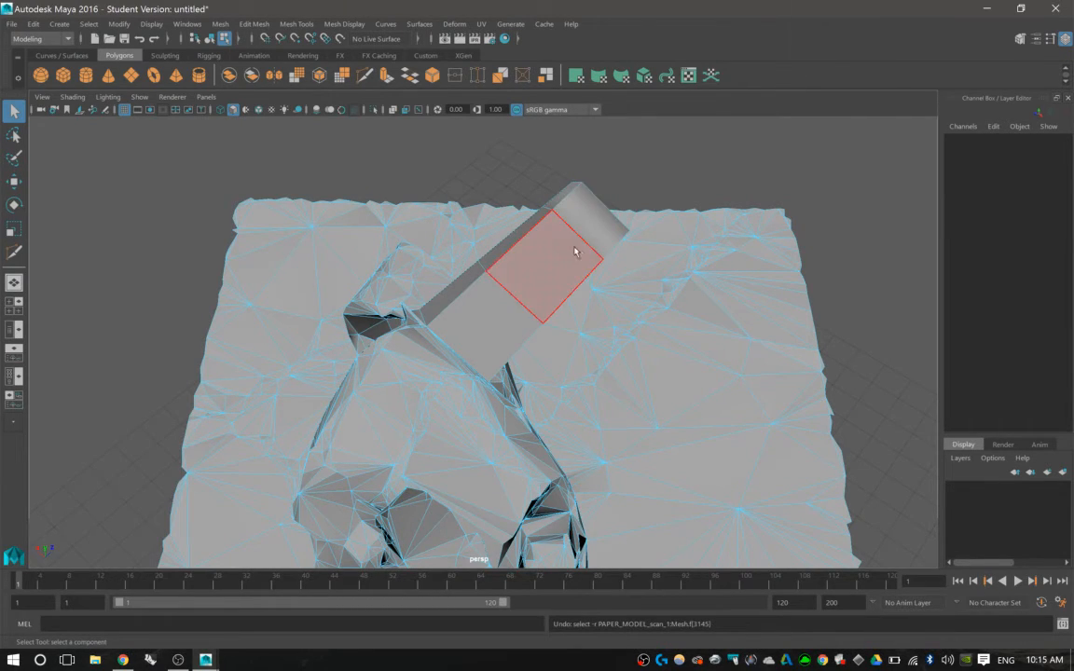
- Select and delete all faces of the block extruded from the slope
left_click_drag(575, 252, 583, 226, "alt")
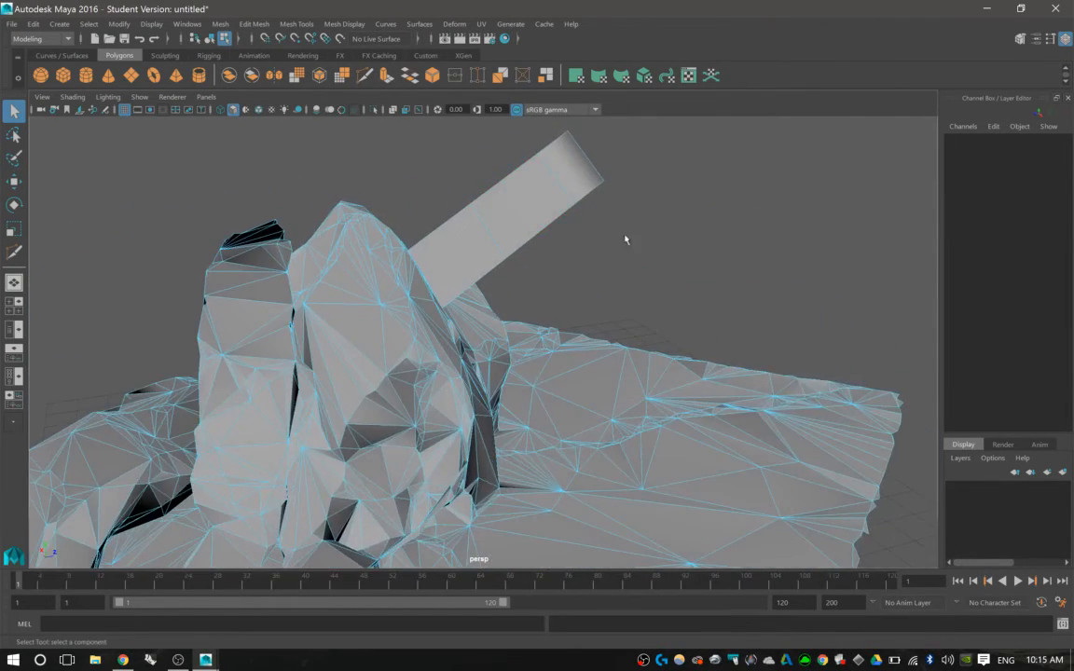
left_click_drag(650, 249, 455, 155)
key("Delete")
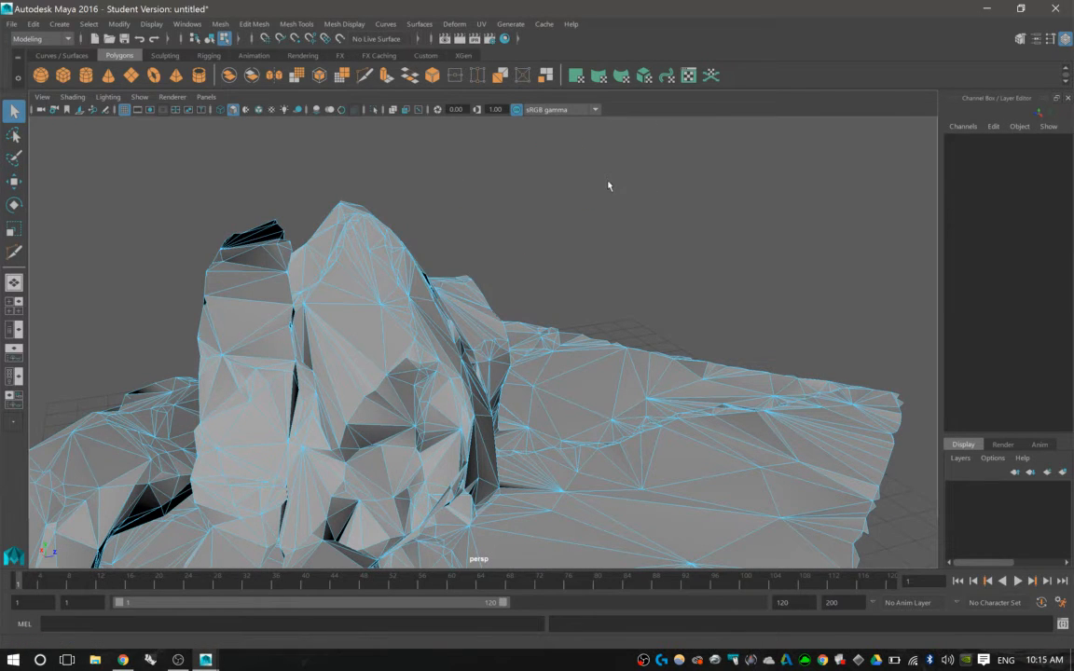
- Turn on smooth preview and select the border edges of the hole in the slope in edge mode
left_click_drag(609, 185, 472, 227, "alt")
right_click_drag(473, 227, 527, 235, "alt")
middle_click_drag(528, 235, 518, 287, "alt")
left_click_drag(517, 287, 540, 350, "alt")
key("3")
right_click_drag(623, 307, 629, 282)
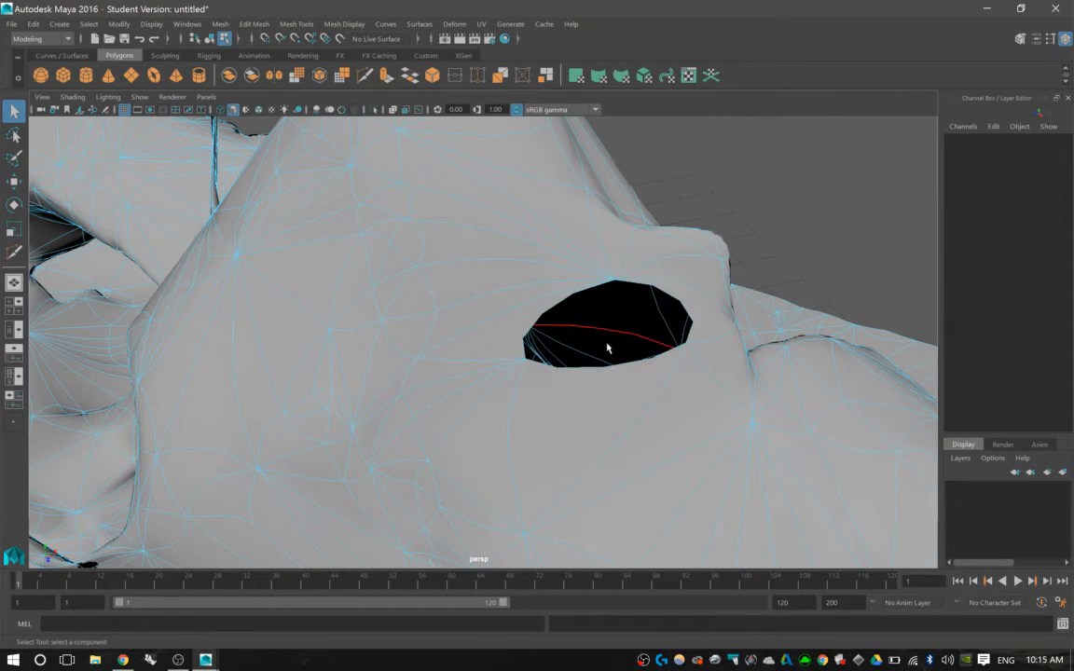
left_click(556, 372)
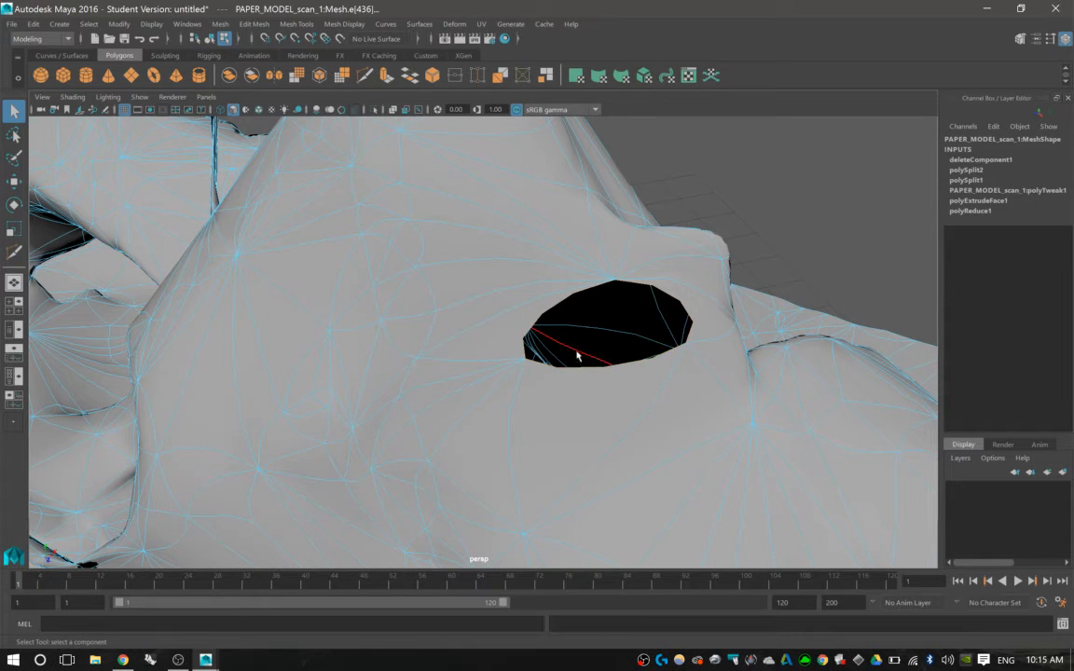
- Close the hole in the slope with Fill Hole on the selected border edges
left_click_drag(638, 320, 572, 321, "alt")
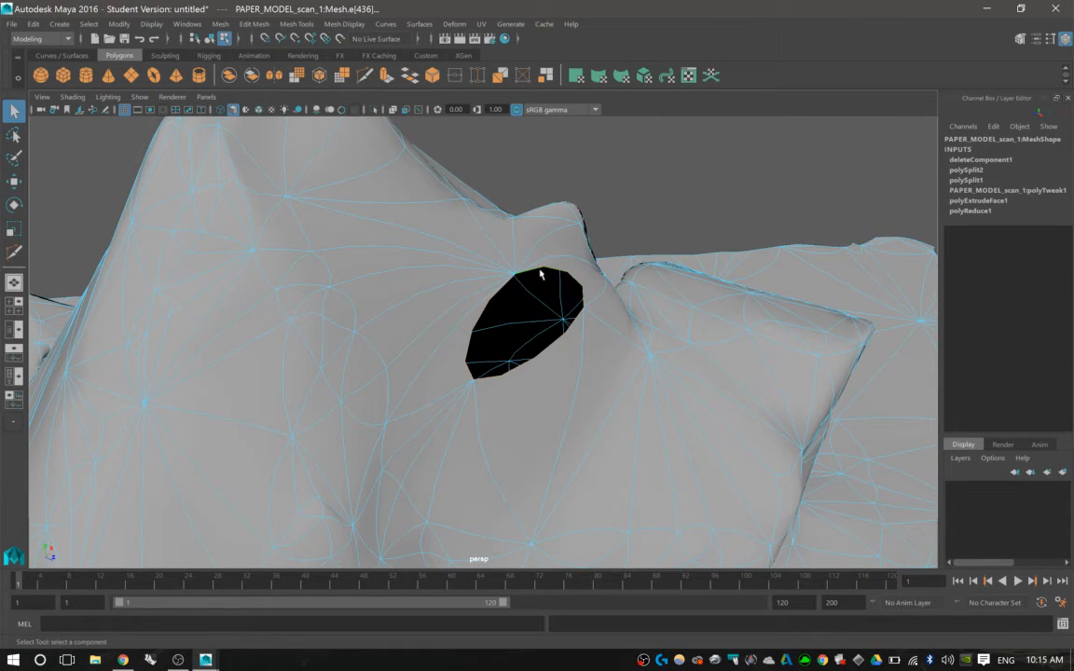
right_click(552, 271, "shift")
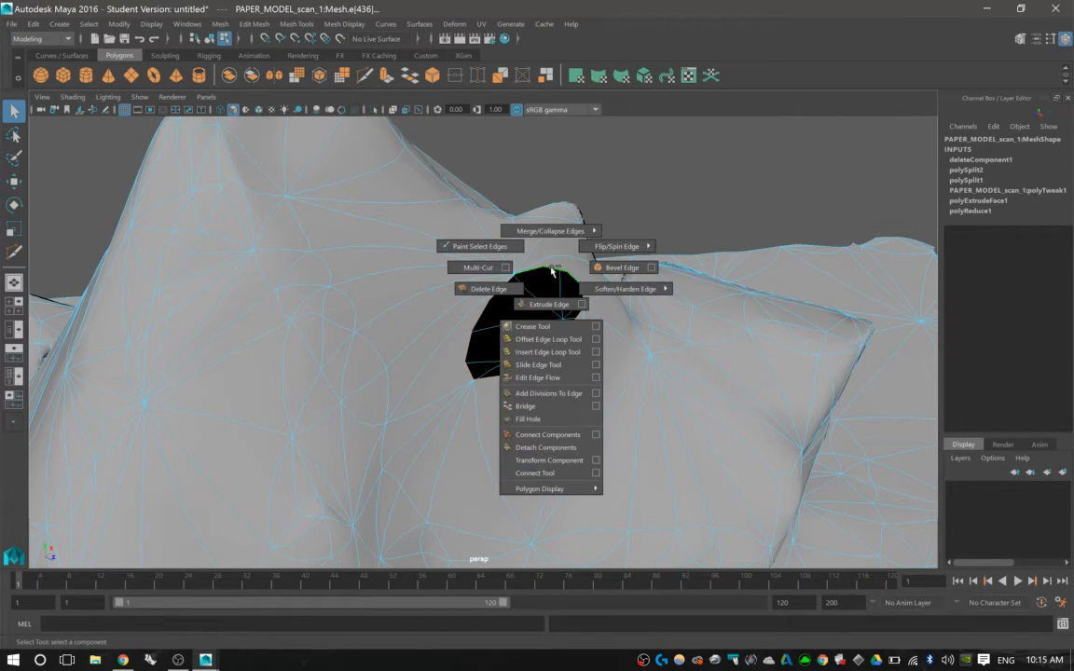
left_click(567, 419)
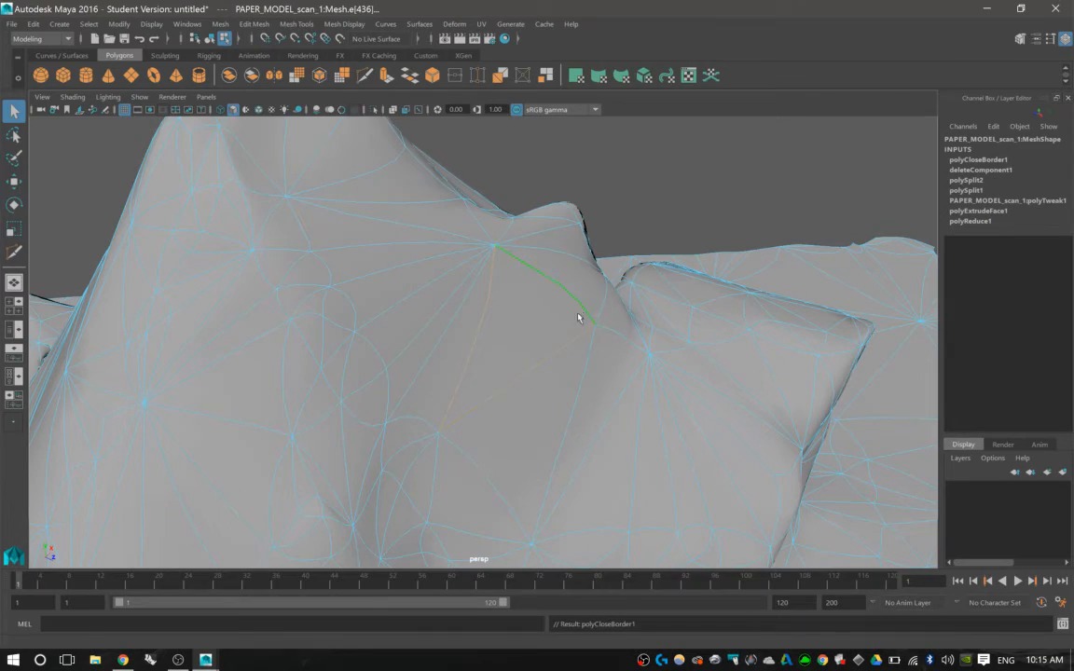
left_click_drag(575, 308, 457, 350, "alt")
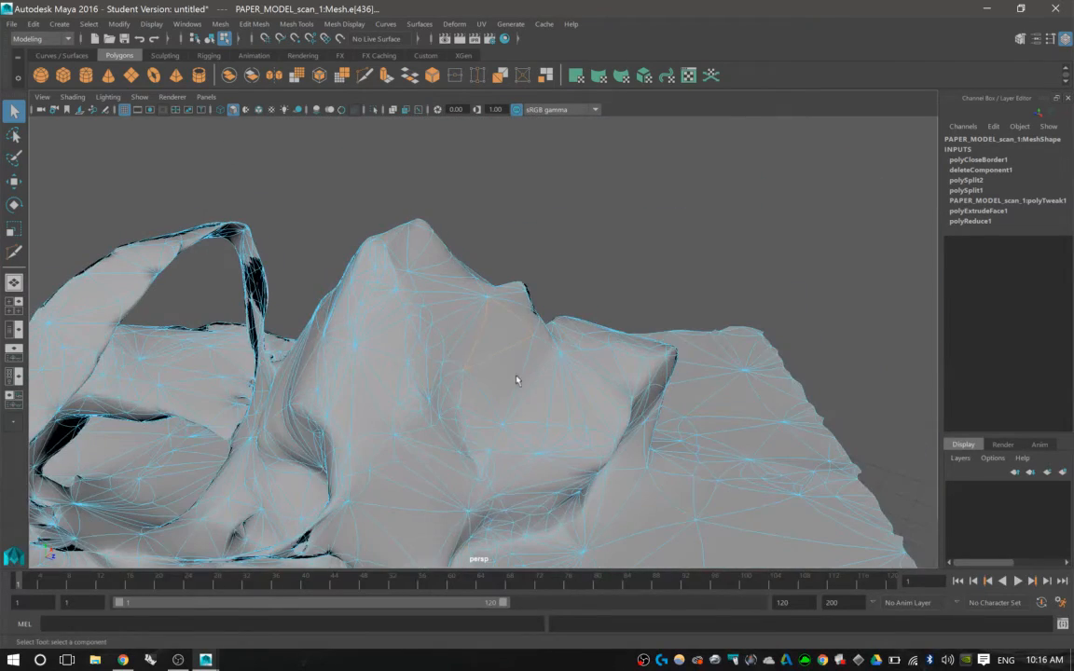
- Select a small cluster of adjacent faces on the flat base in front of the raised form in face mode and delete them
left_click_drag(517, 380, 576, 309, "alt")
middle_click_drag(578, 280, 569, 199, "alt")
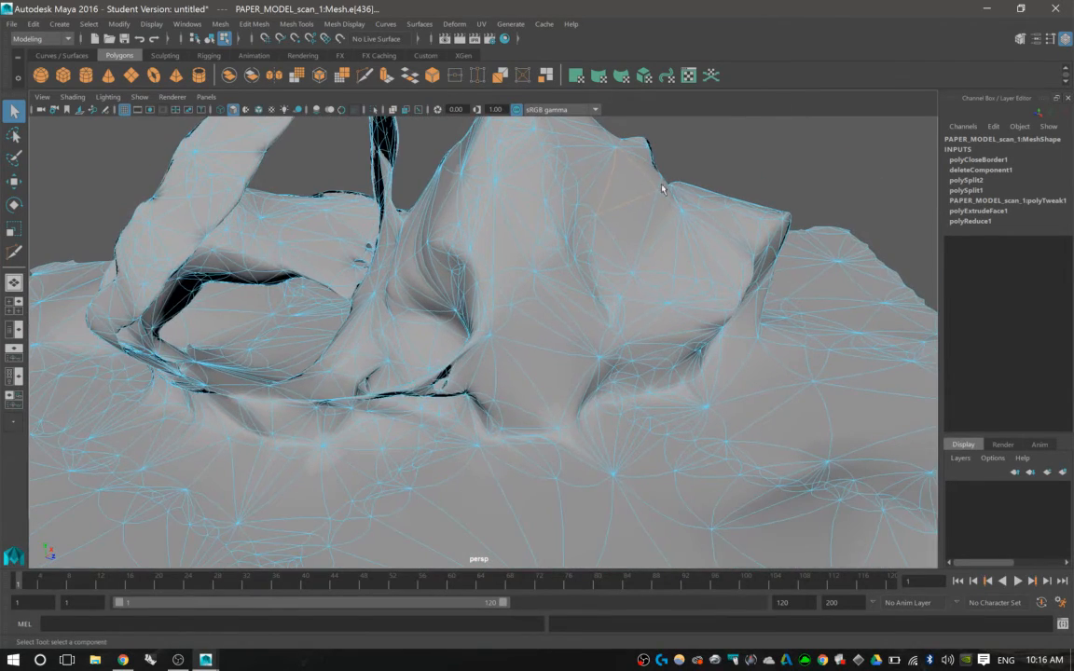
middle_click_drag(566, 371, 602, 302, "alt")
left_click_drag(549, 314, 612, 322, "alt")
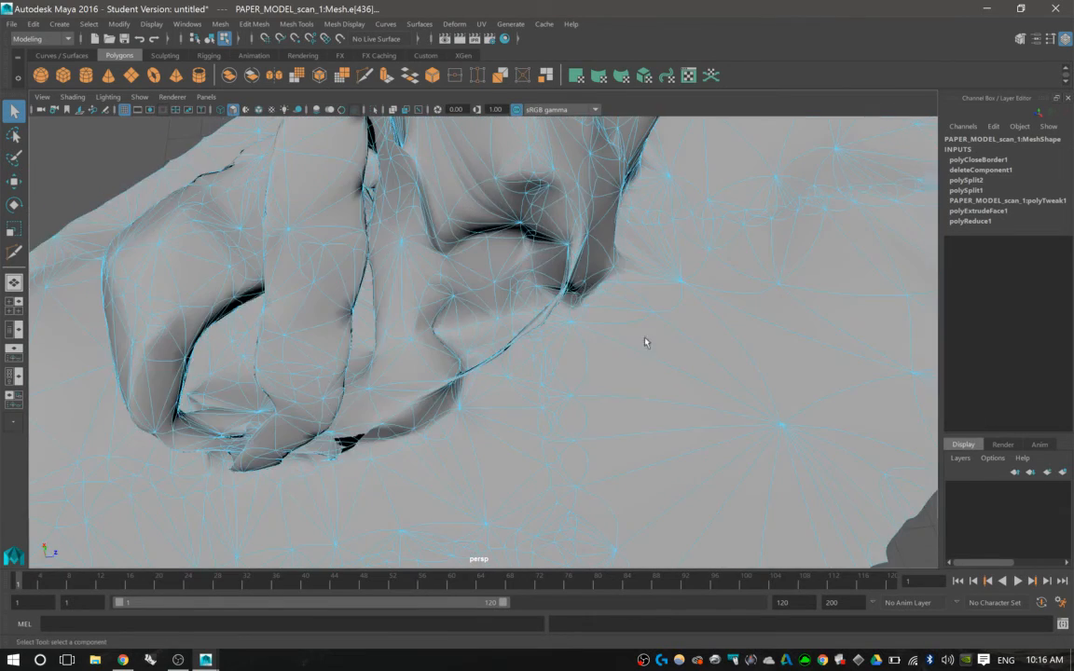
middle_click_drag(652, 358, 630, 303, "alt")
left_click_drag(631, 303, 534, 307, "alt")
right_click_drag(534, 307, 539, 340)
left_click(501, 326)
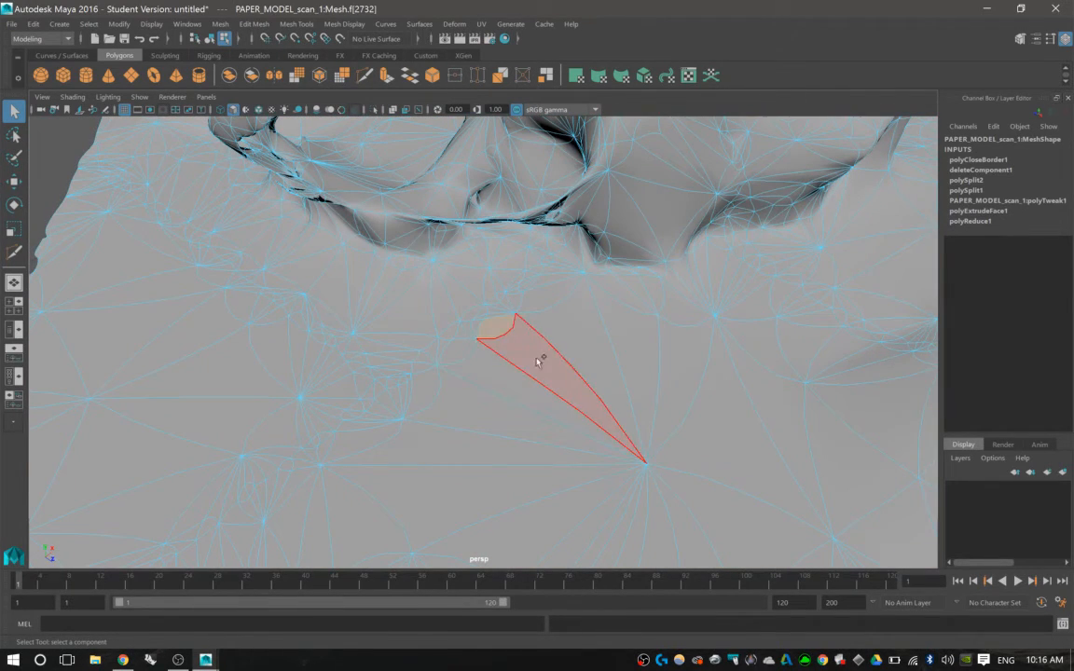
left_click(457, 348)
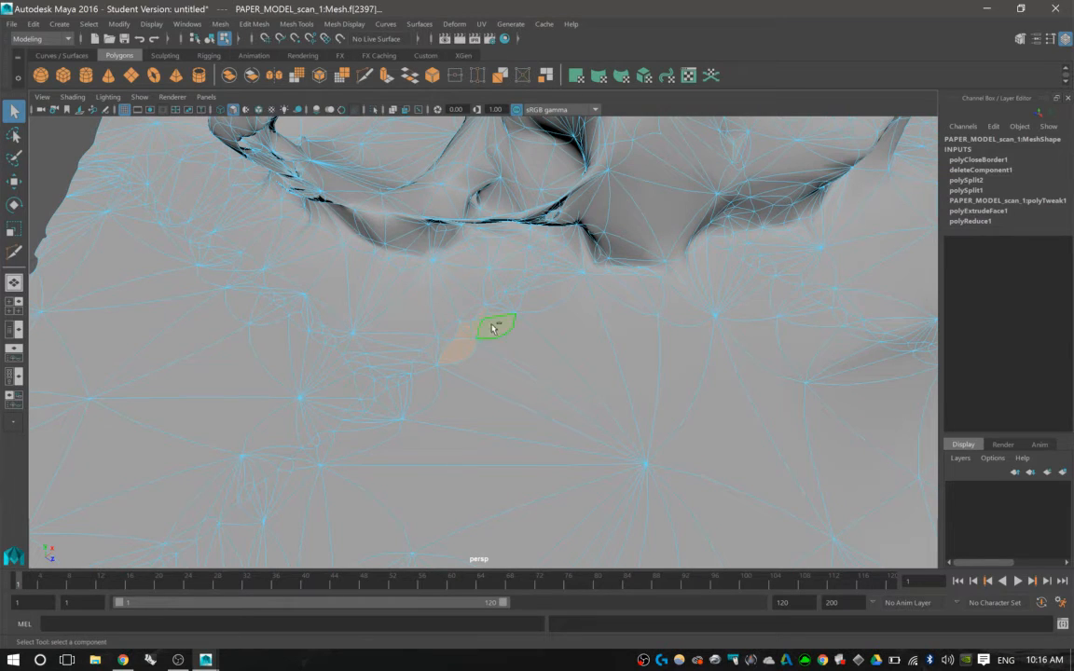
left_click(494, 313, "shift")
left_click(472, 316, "shift")
key("Delete")
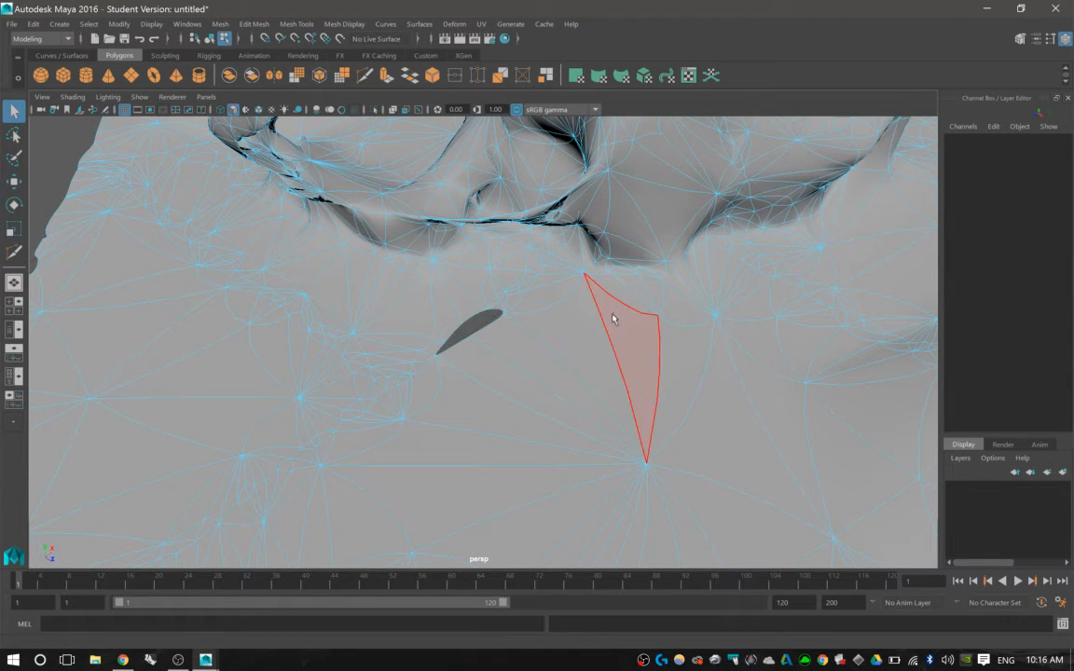
- Close the hole in the flat base in front of the raised form with Fill Hole on its border edges
scroll(507, 361, "up", 4)
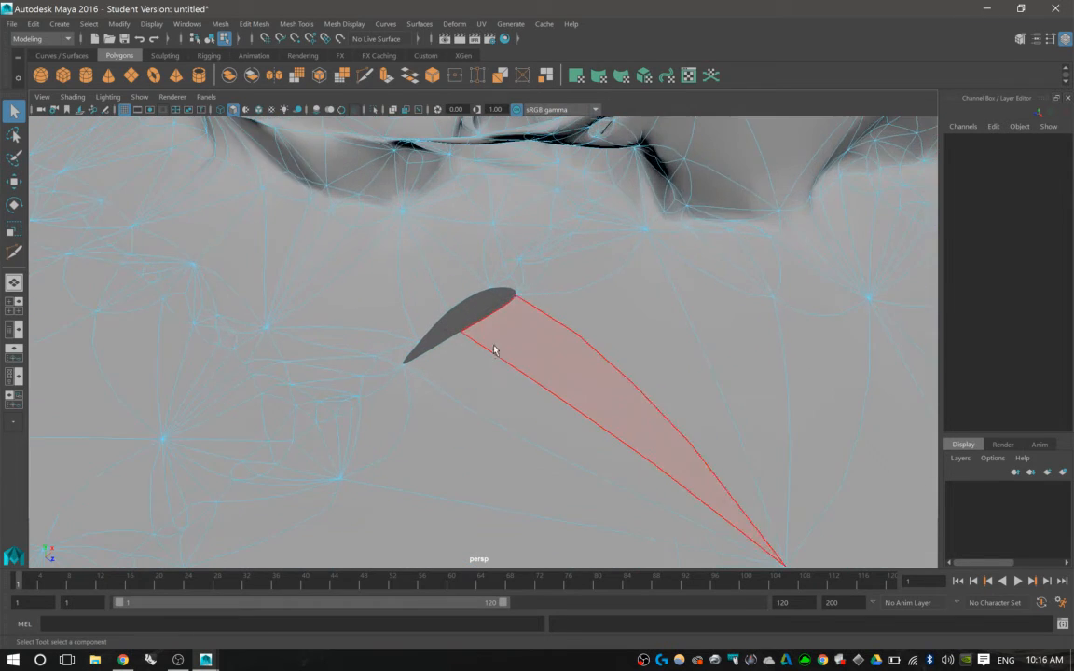
right_click_drag(517, 315, 508, 443)
left_click(503, 298)
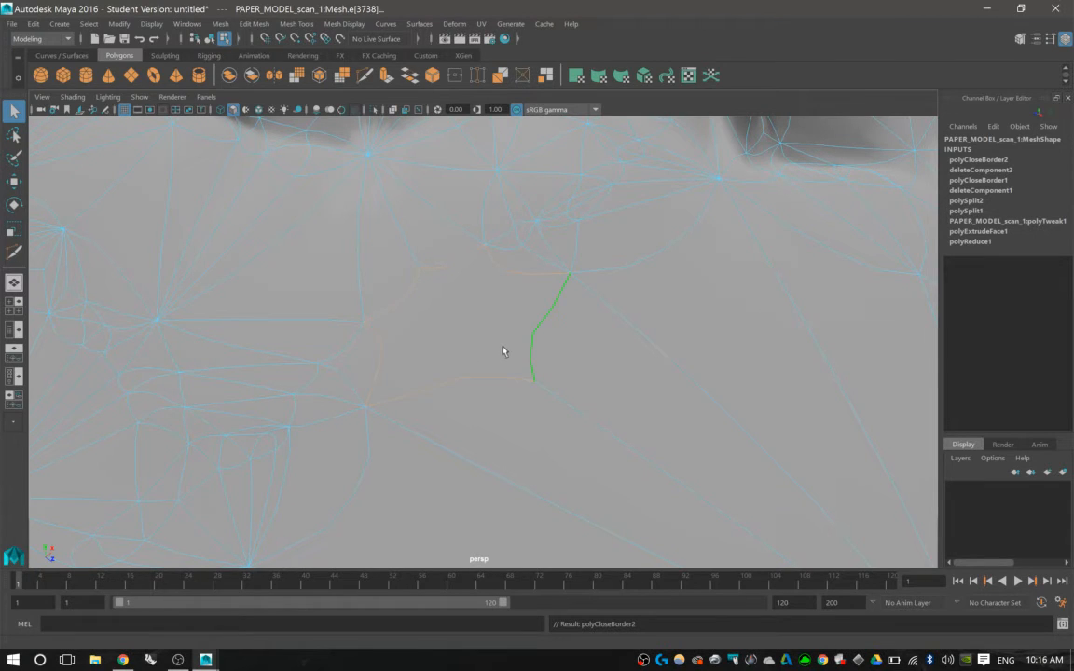
- Split the newly filled face on the base with one Multi-Cut between two opposite corner vertices
left_click(364, 76)
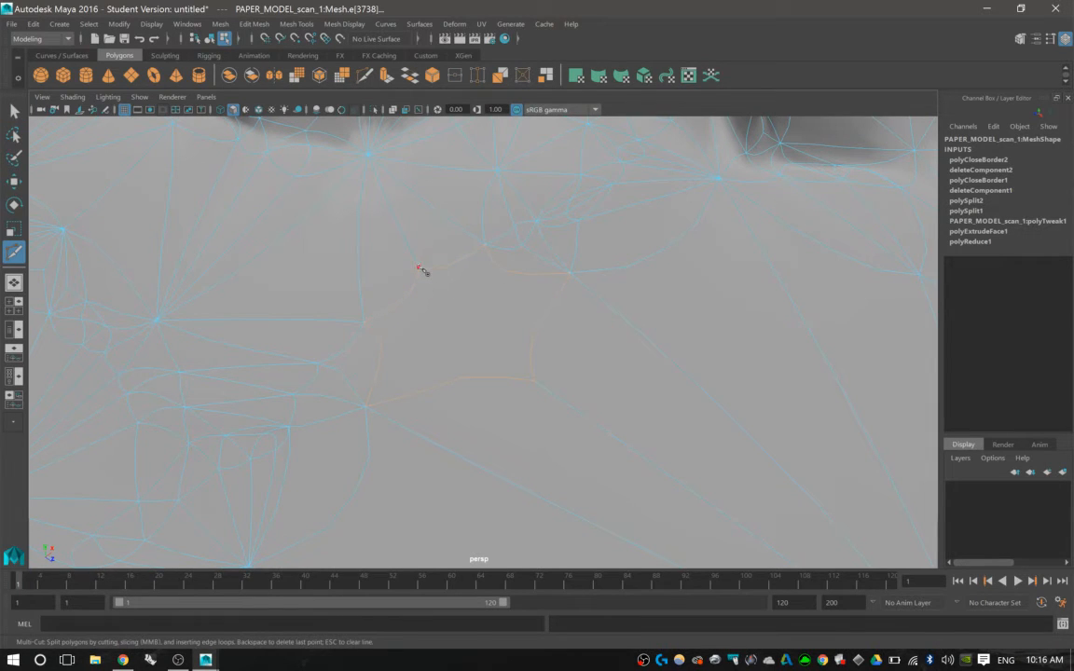
key("Escape")
left_click(421, 269)
left_click(536, 382)
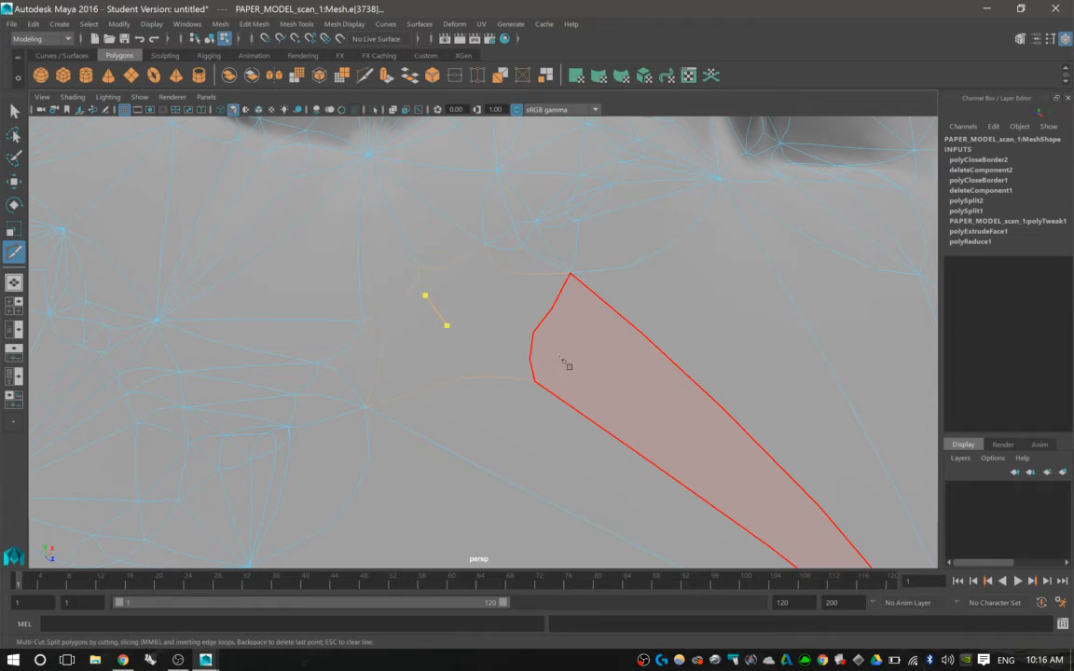
key("Return")
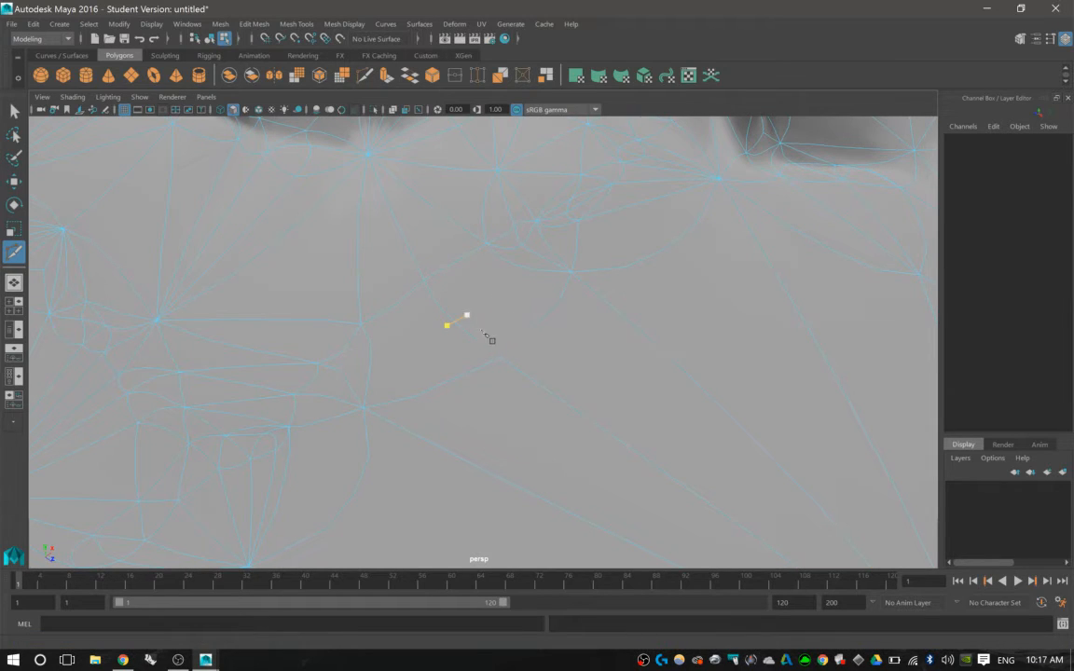
- Compare the cut area with and without smooth preview and leave the mesh in unsmoothed display
key("Escape")
key("1")
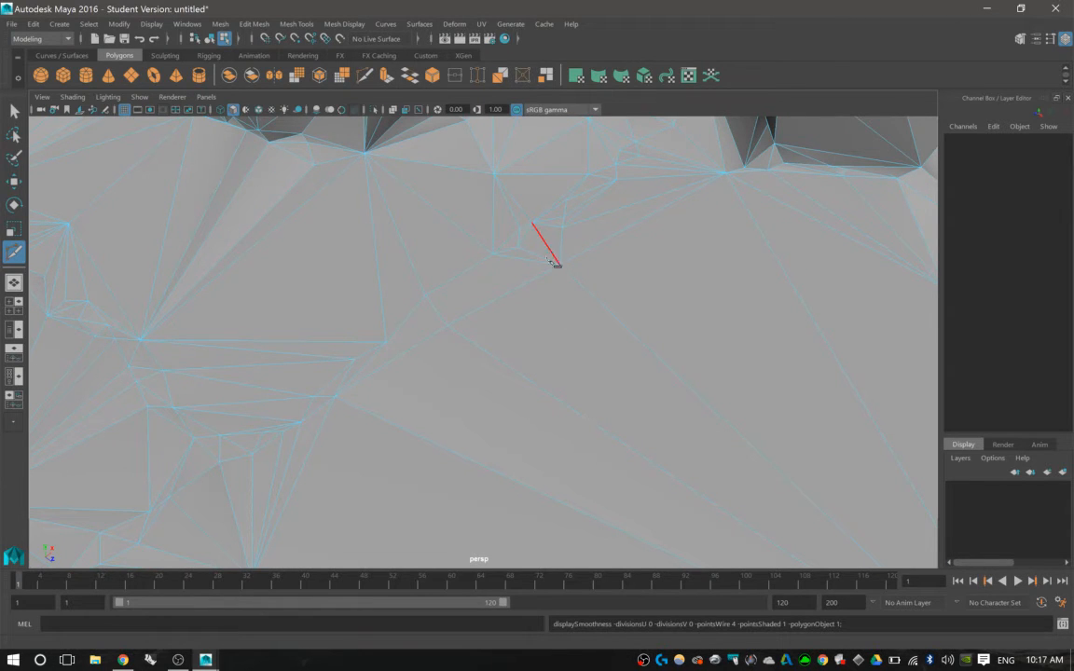
key("3")
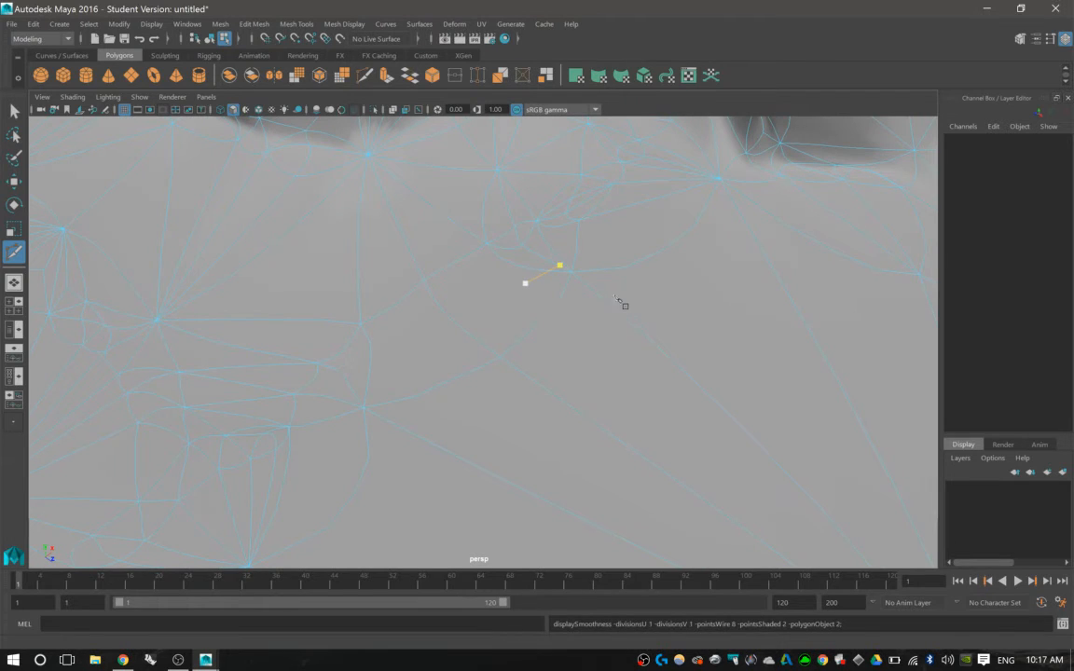
key("1")
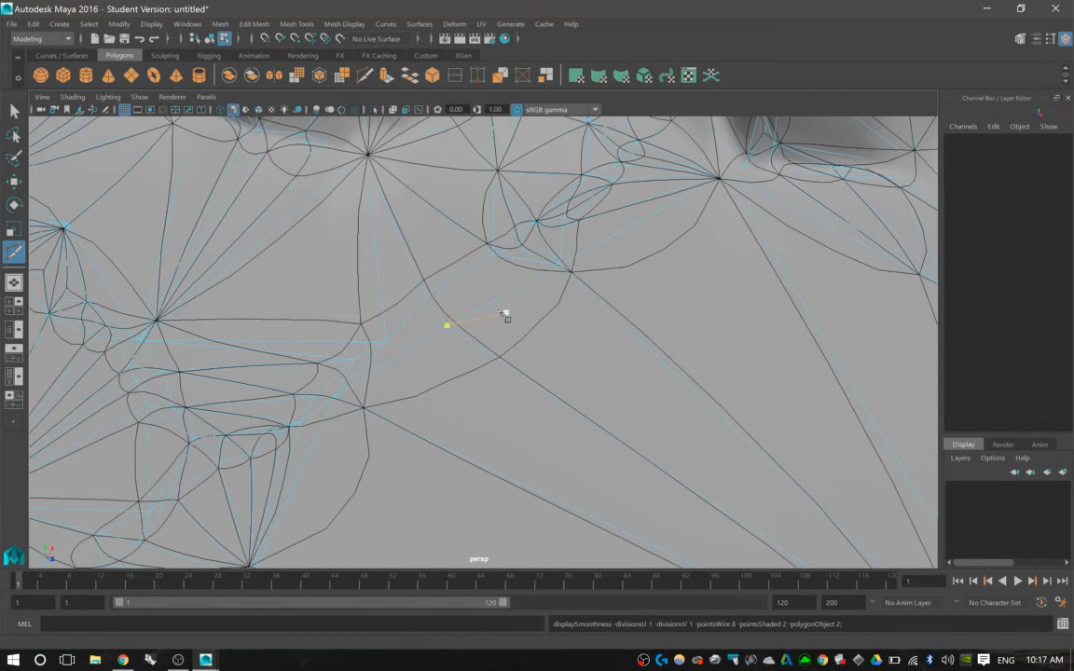
key("1")
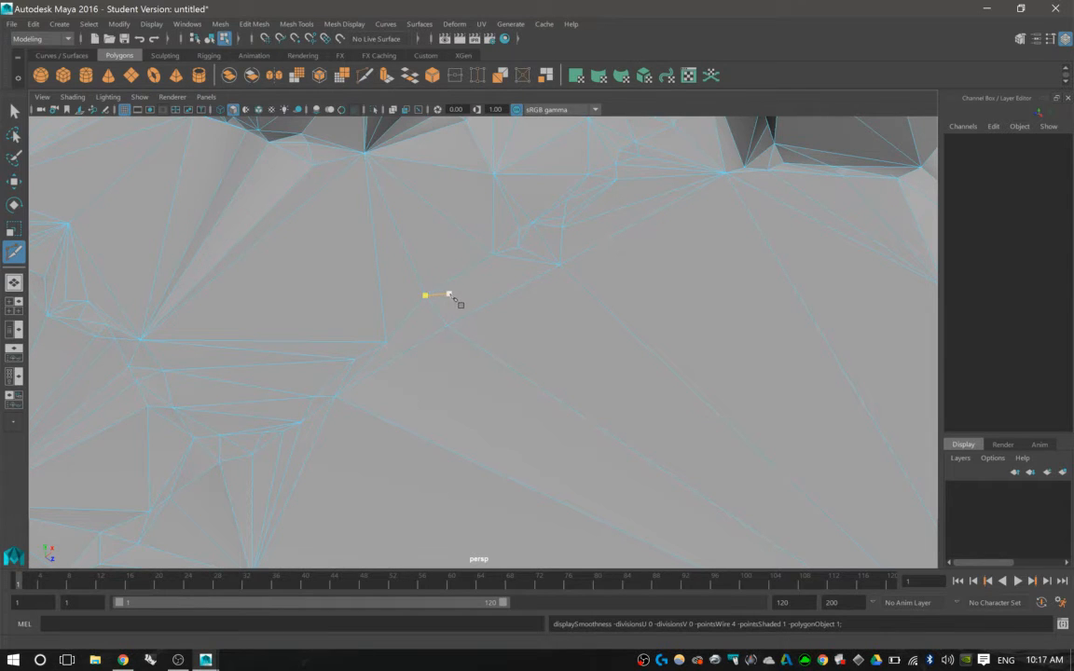
- Select all faces of the scan mesh in face mode and apply Reduce Faces at 95 percent
scroll(529, 308, "down", 2)
scroll(529, 304, "down", 6)
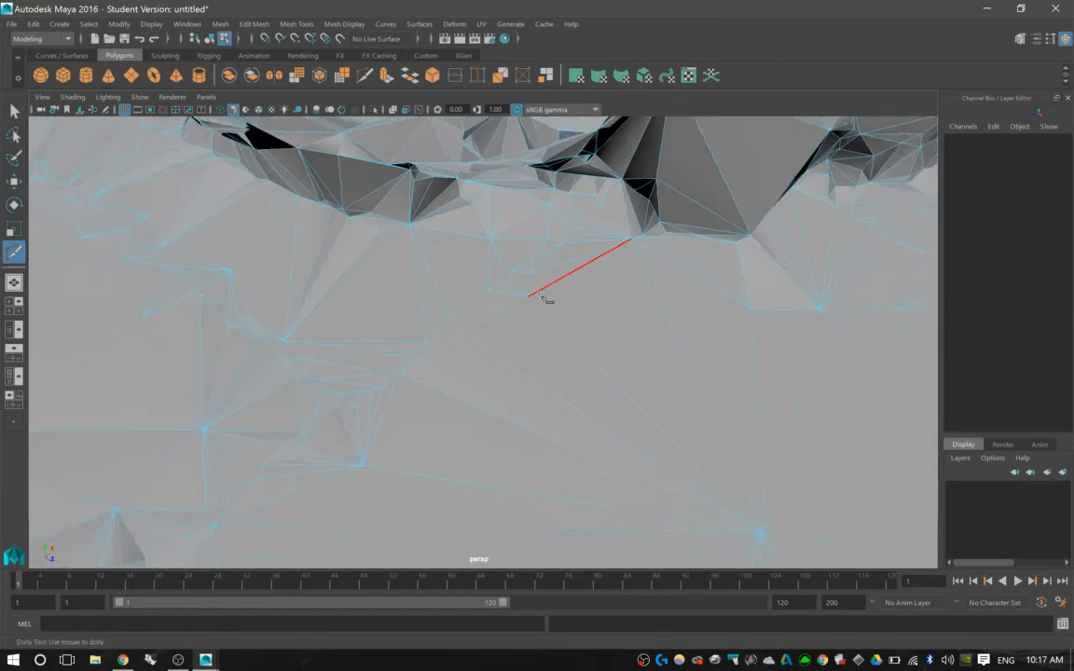
left_click_drag(530, 305, 490, 381, "alt")
middle_click_drag(508, 310, 454, 380, "alt")
left_click_drag(449, 382, 557, 370, "alt")
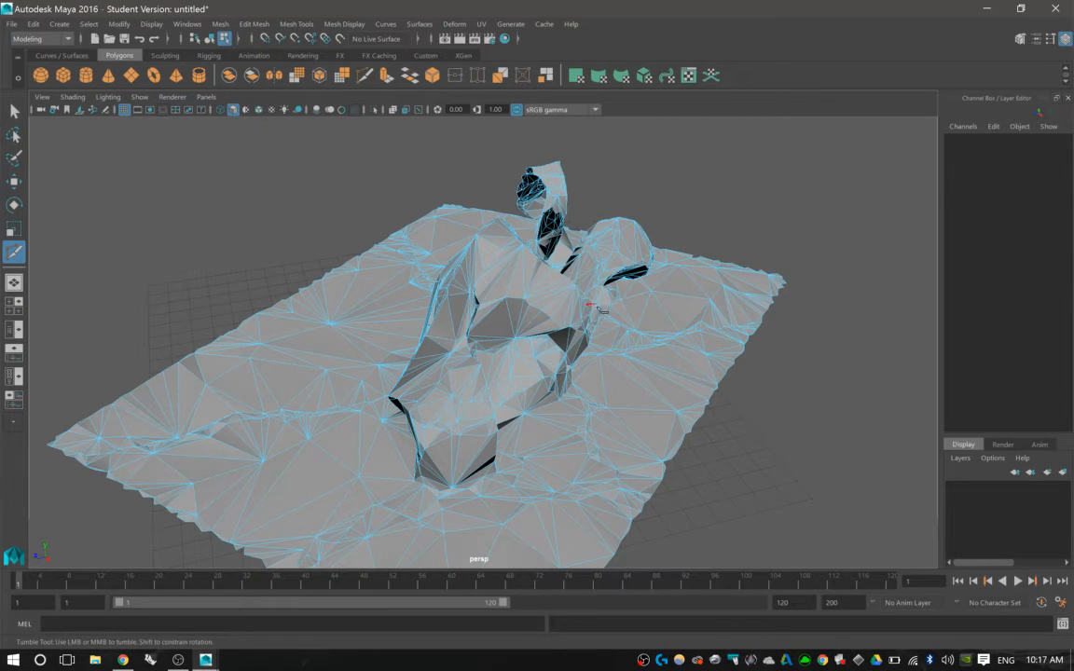
left_click_drag(567, 278, 476, 305, "alt")
right_click_drag(531, 303, 538, 351)
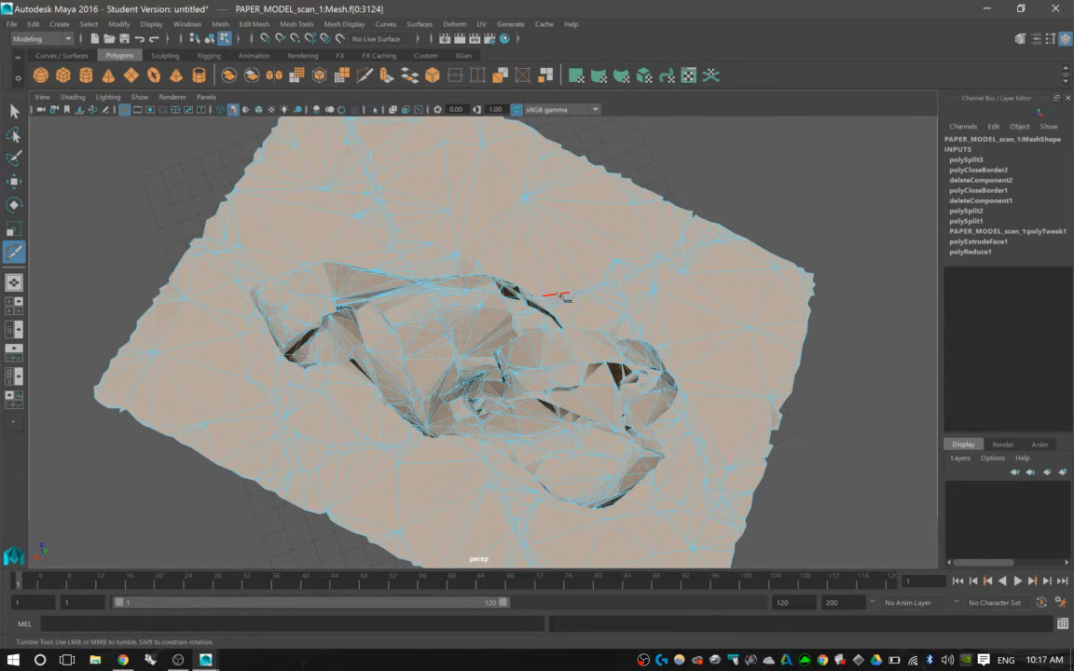
key("q")
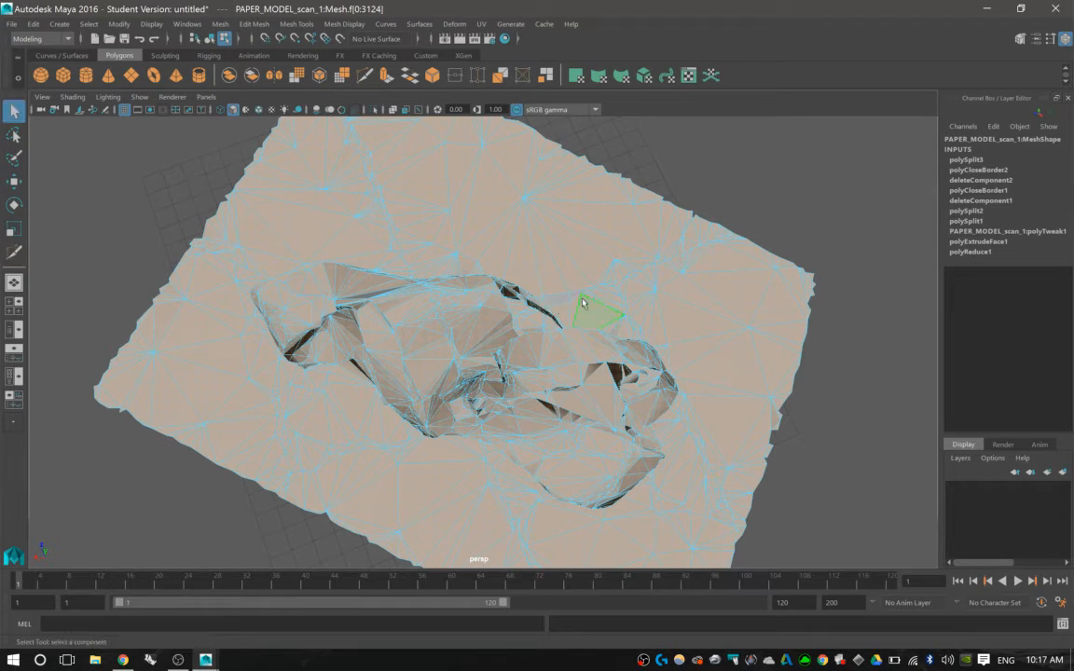
right_click(496, 315, "shift")
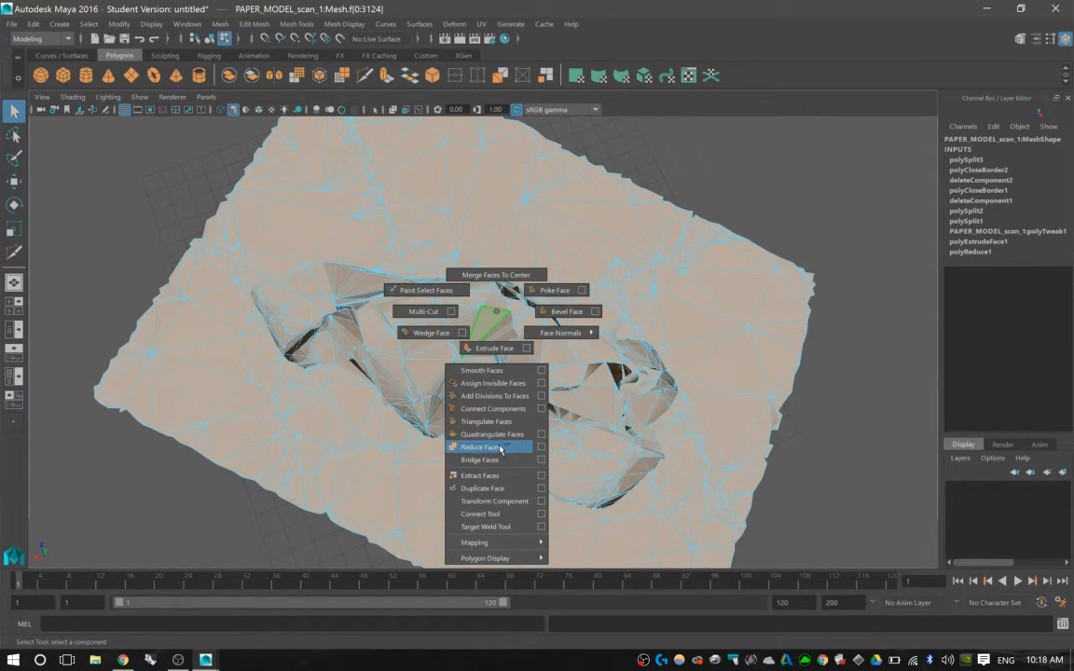
left_click(541, 447)
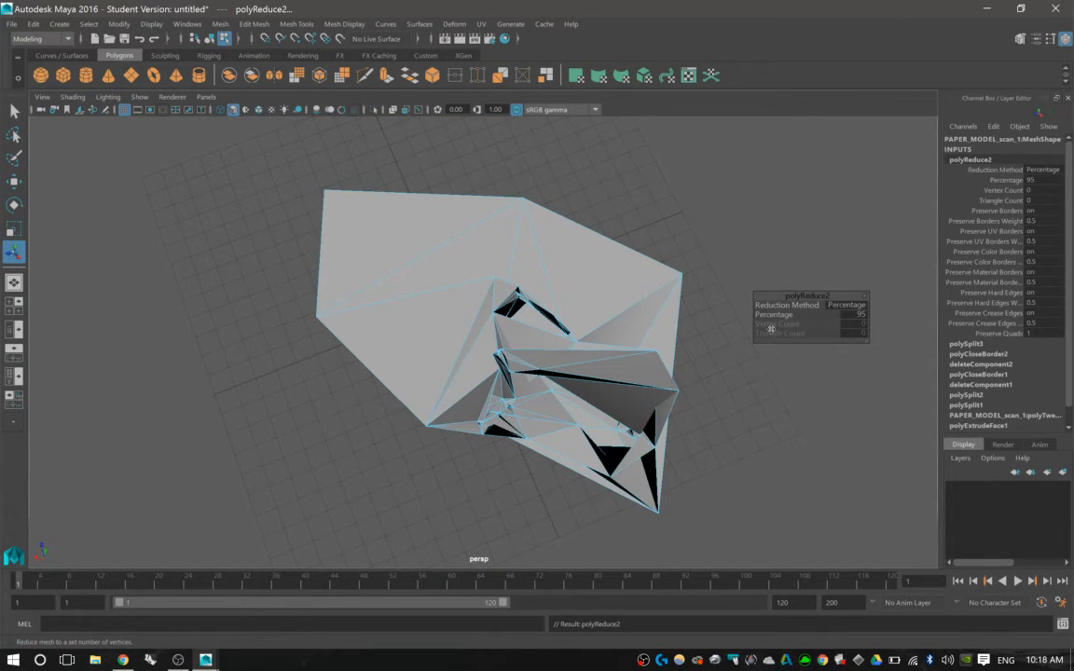
- Undo the face reduction of the scan mesh and clear the face selection
left_click_drag(630, 277, 418, 283, "alt")
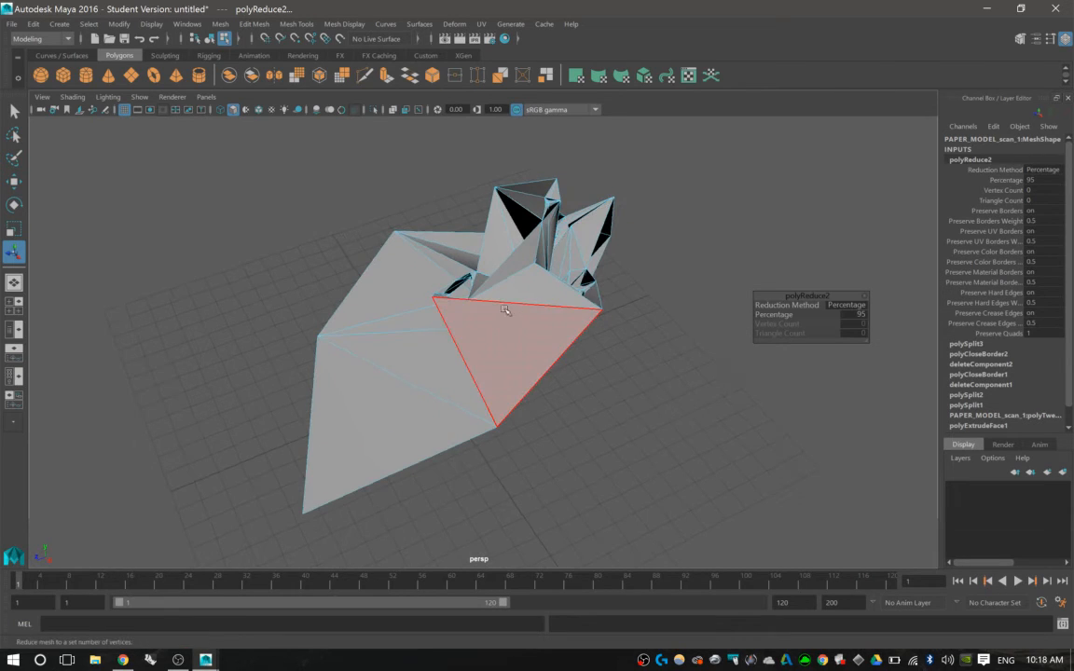
left_click_drag(504, 310, 545, 315, "alt")
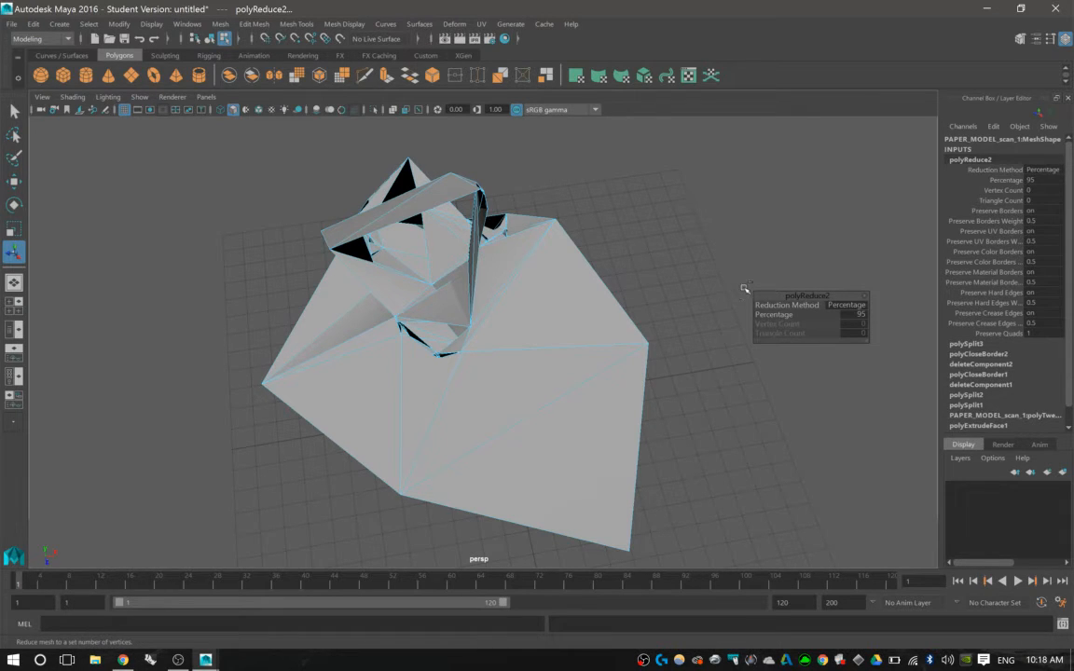
key("ctrl+z")
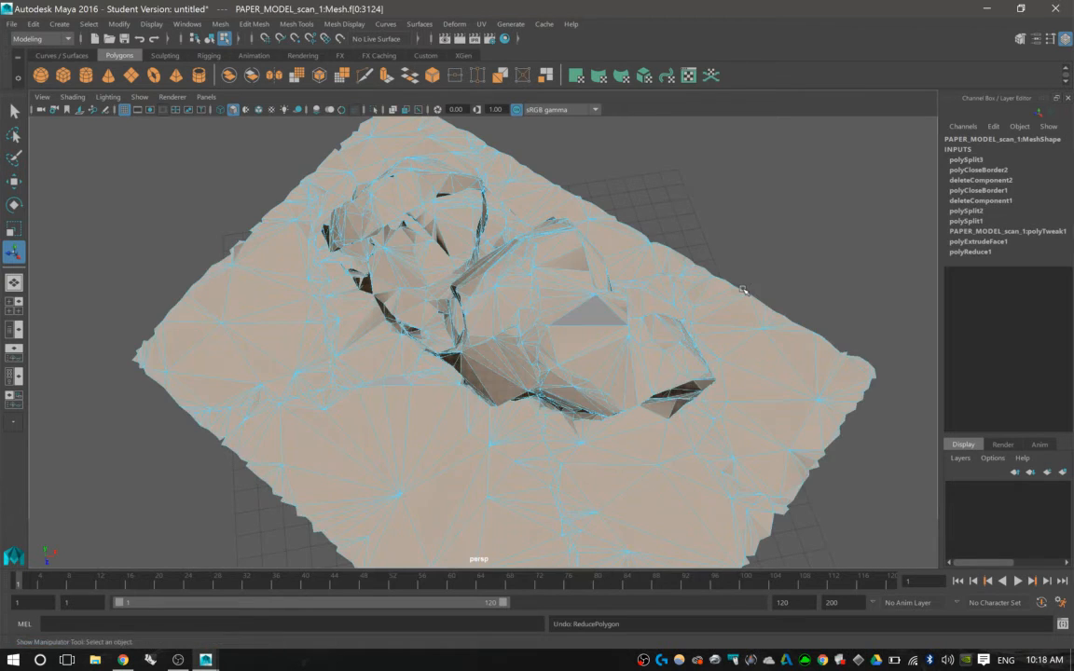
left_click_drag(717, 290, 645, 274, "alt")
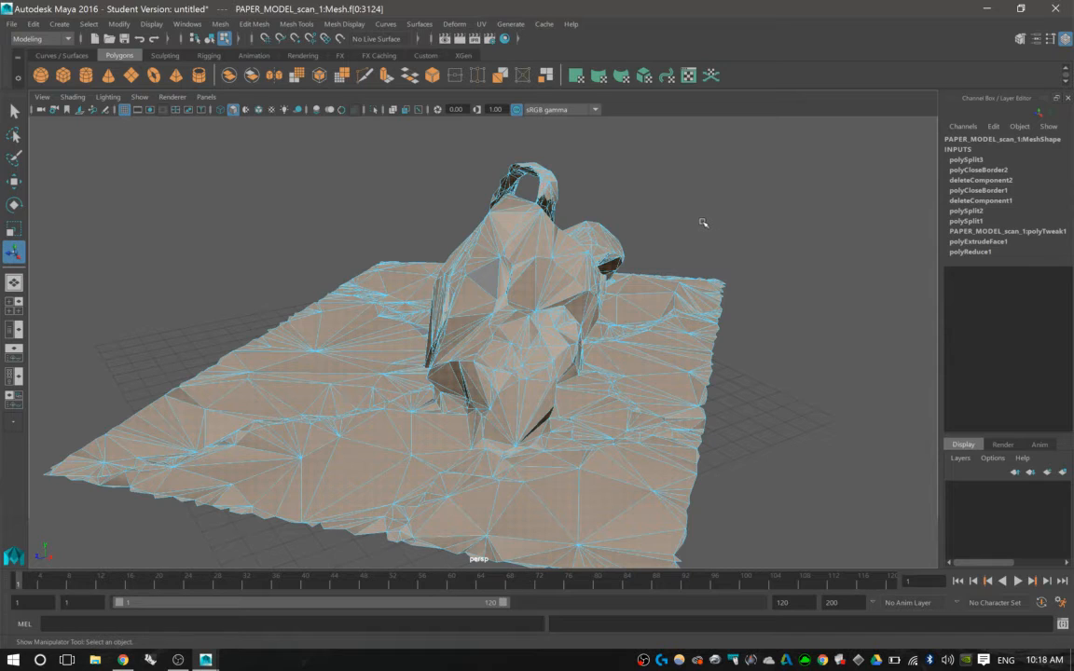
key("q")
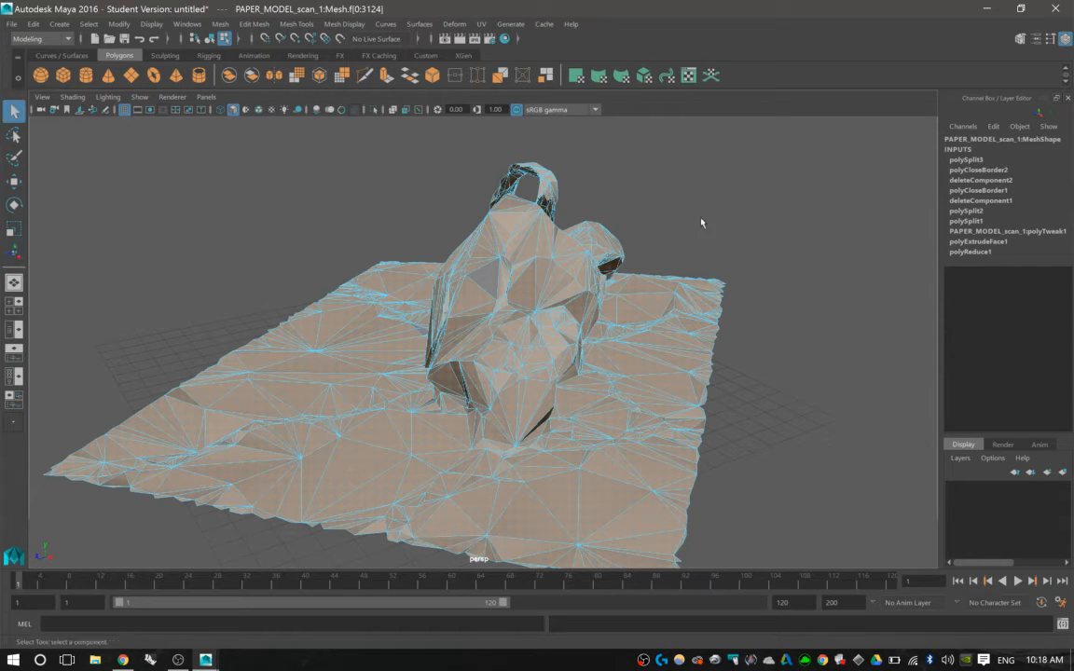
left_click(806, 197)
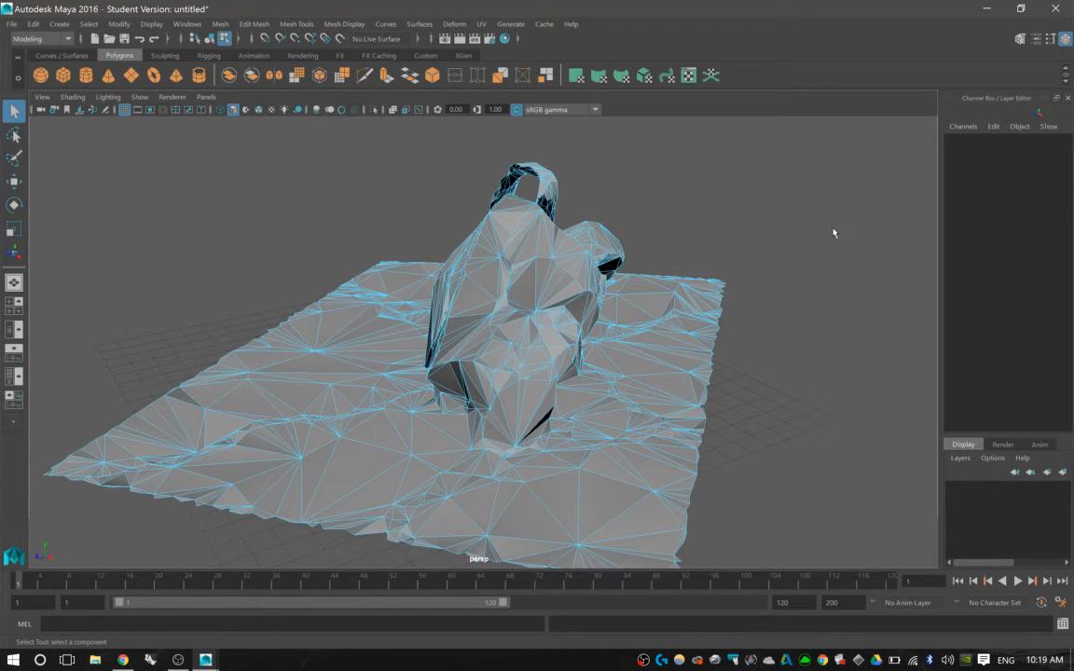
- Return to object mode and select the whole scan mesh
left_click_drag(813, 248, 678, 240, "alt")
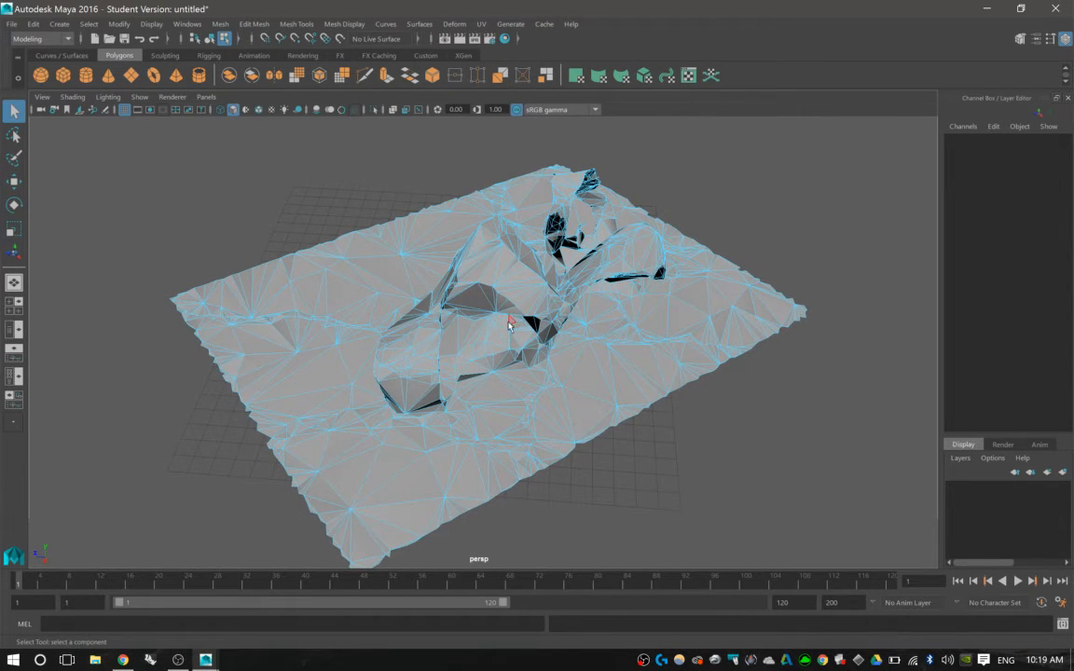
right_click_drag(595, 310, 668, 280)
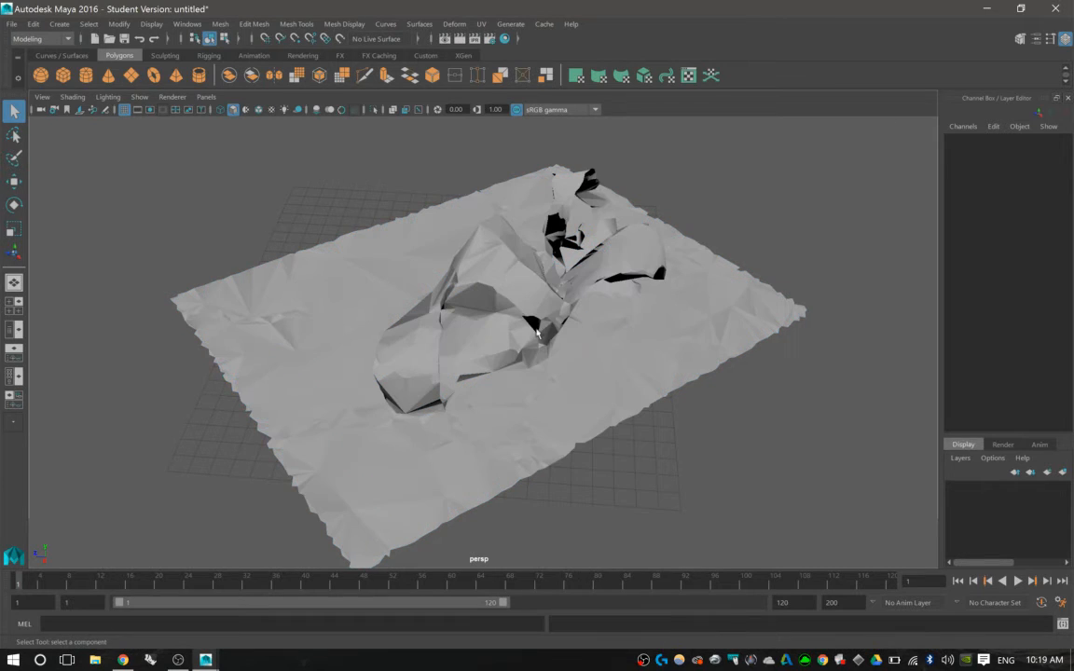
left_click(594, 334)
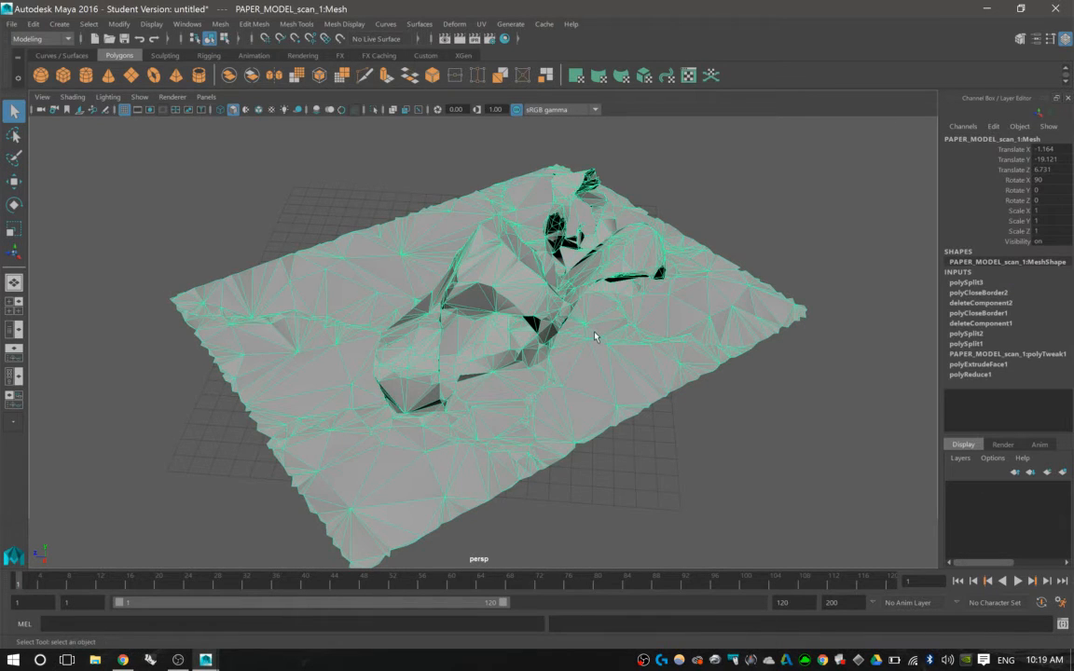
- Create a polygon sphere and move it off the paper mesh to about X -22.2, Z 15.1, and deselect it
left_click_drag(510, 349, 595, 358, "alt")
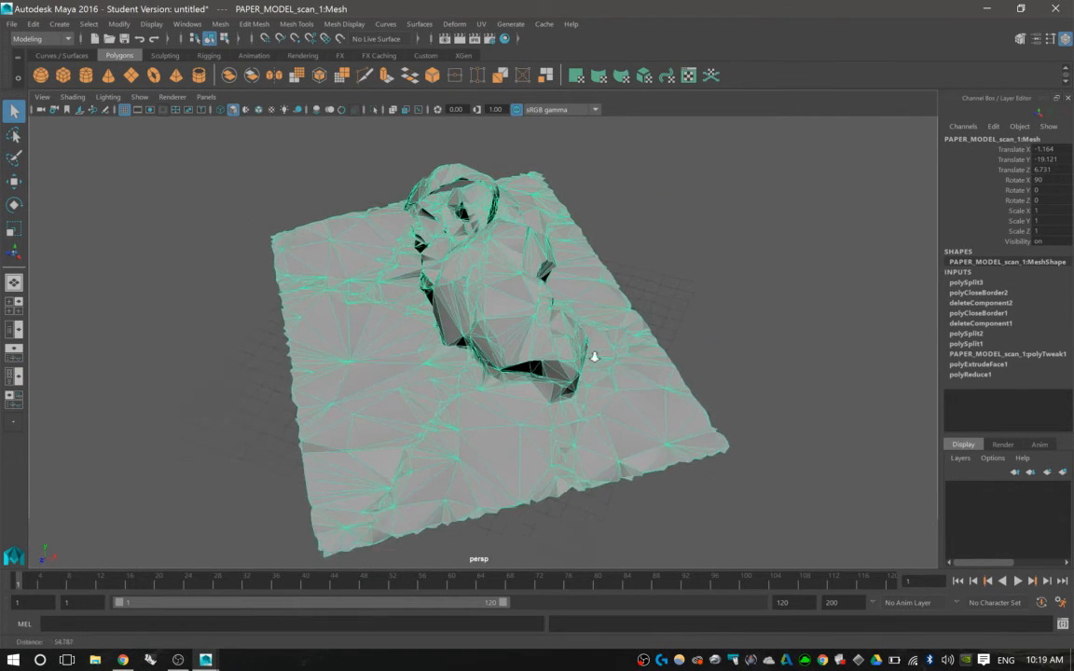
right_click_drag(594, 358, 427, 276, "alt")
middle_click_drag(427, 276, 471, 220, "alt")
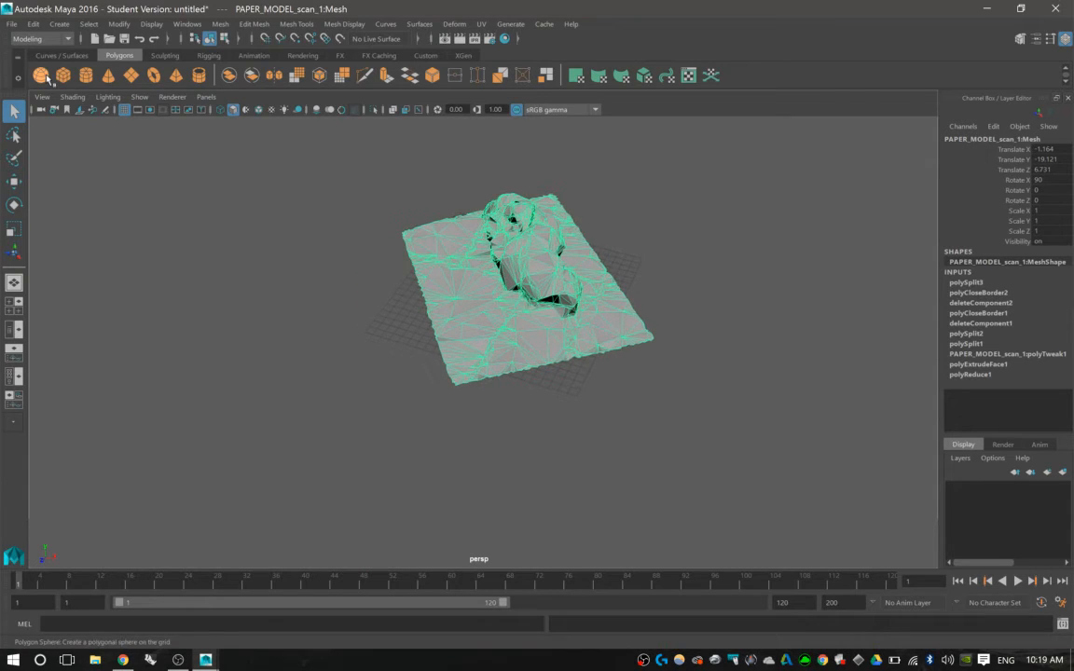
left_click(40, 75)
left_click_drag(166, 355, 199, 331)
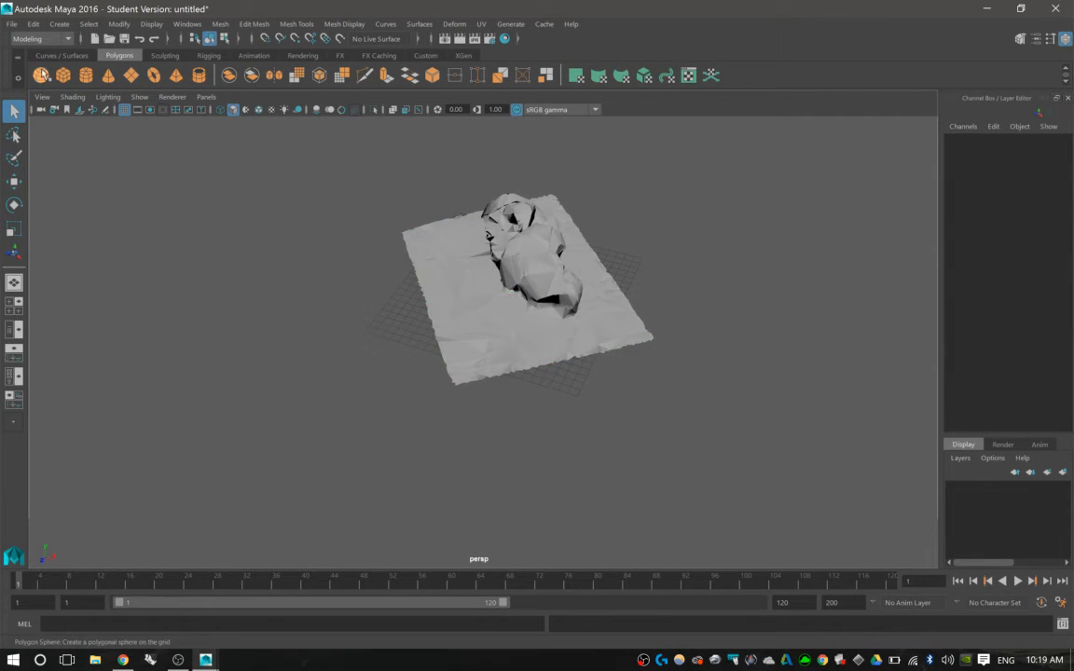
key("w")
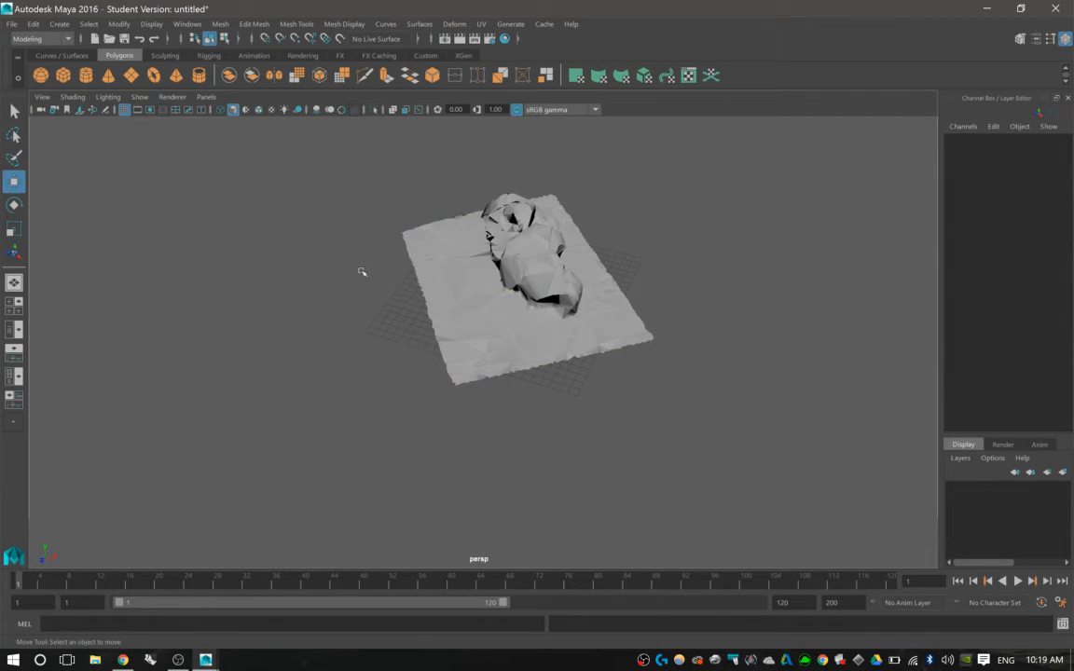
left_click(40, 76)
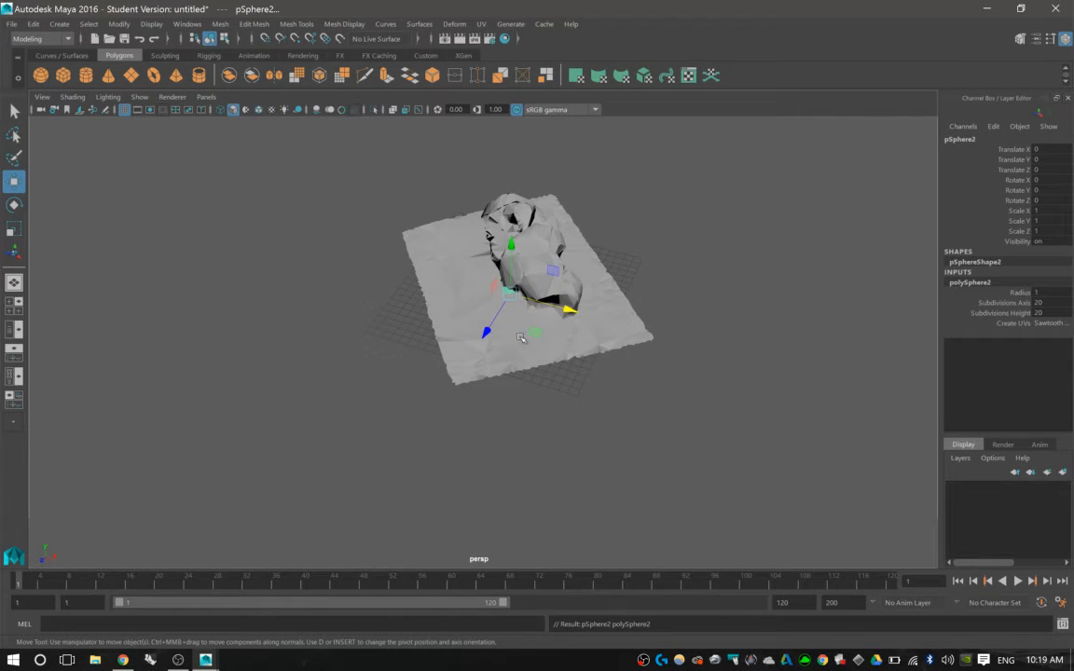
left_click_drag(532, 331, 282, 365)
left_click(554, 383)
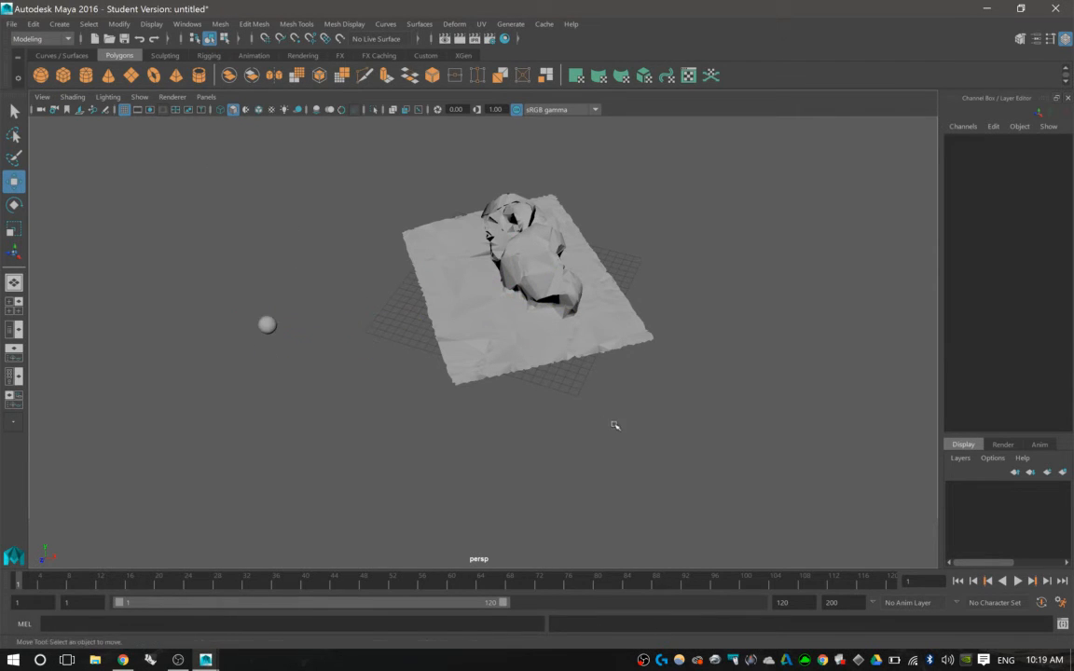
- Select the sphere, frame it for a close look, and go back to the view of the whole scene
scroll(702, 366, "up", 10)
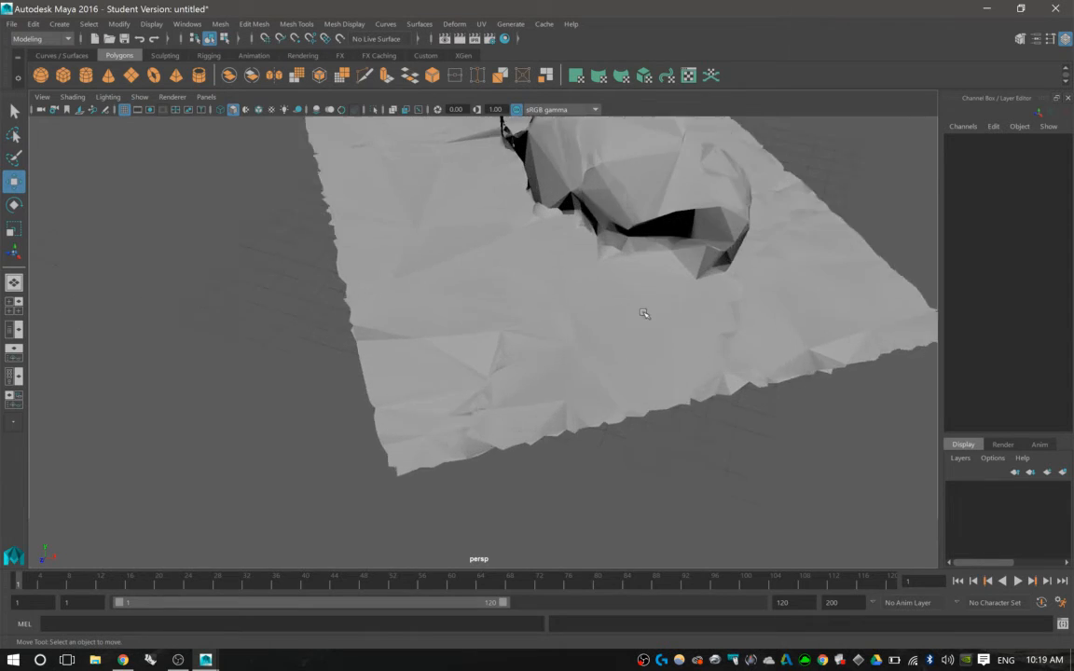
scroll(659, 332, "down", 10)
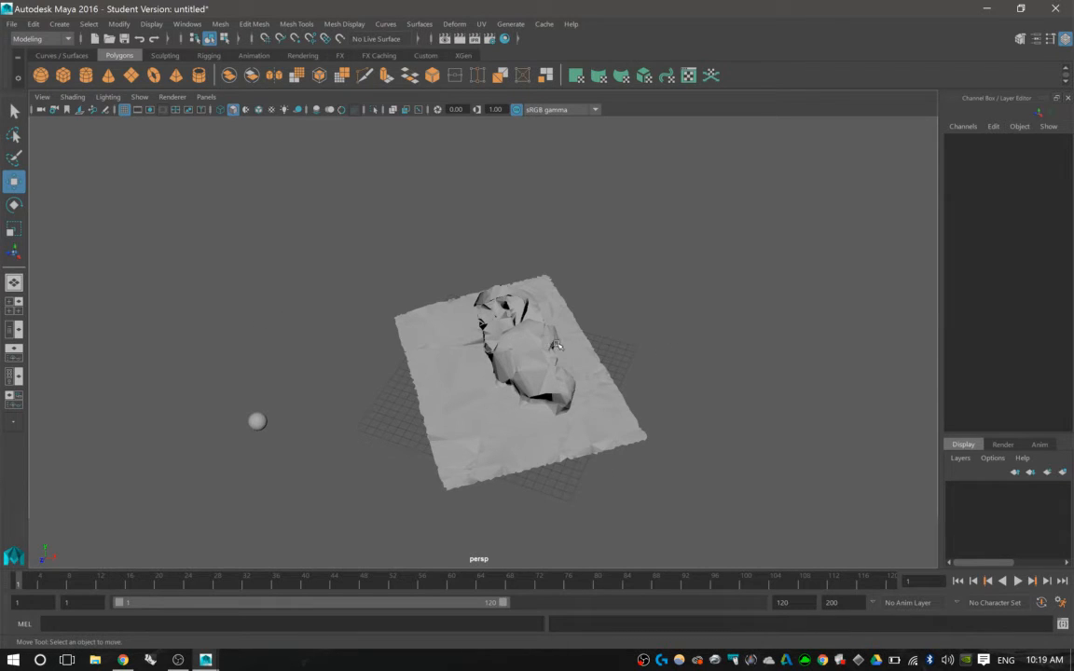
left_click(257, 420)
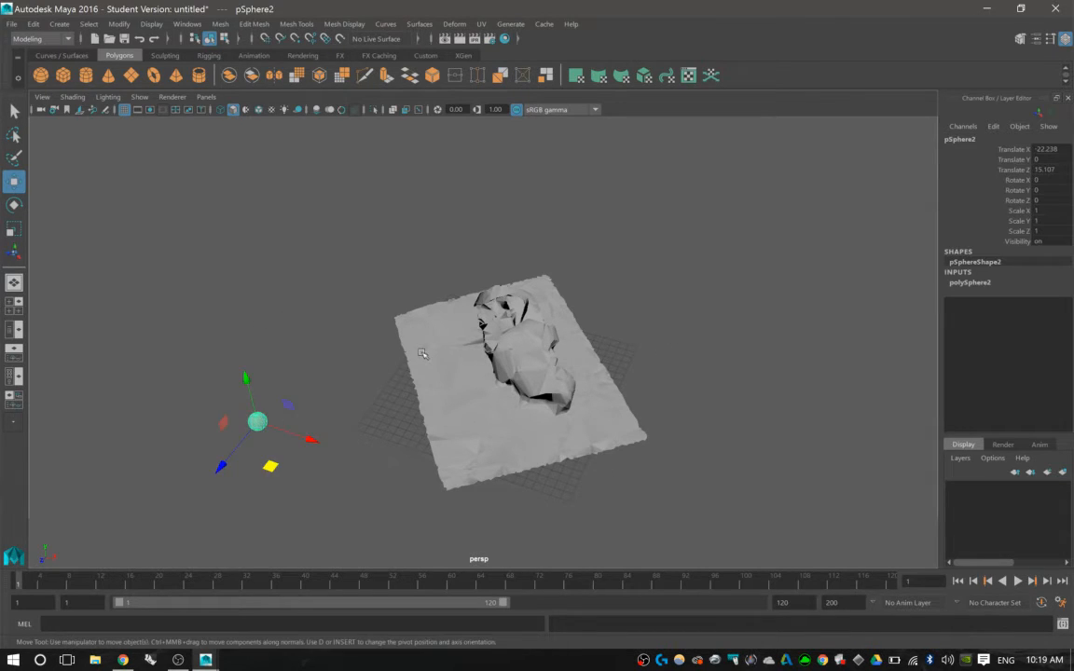
key("f")
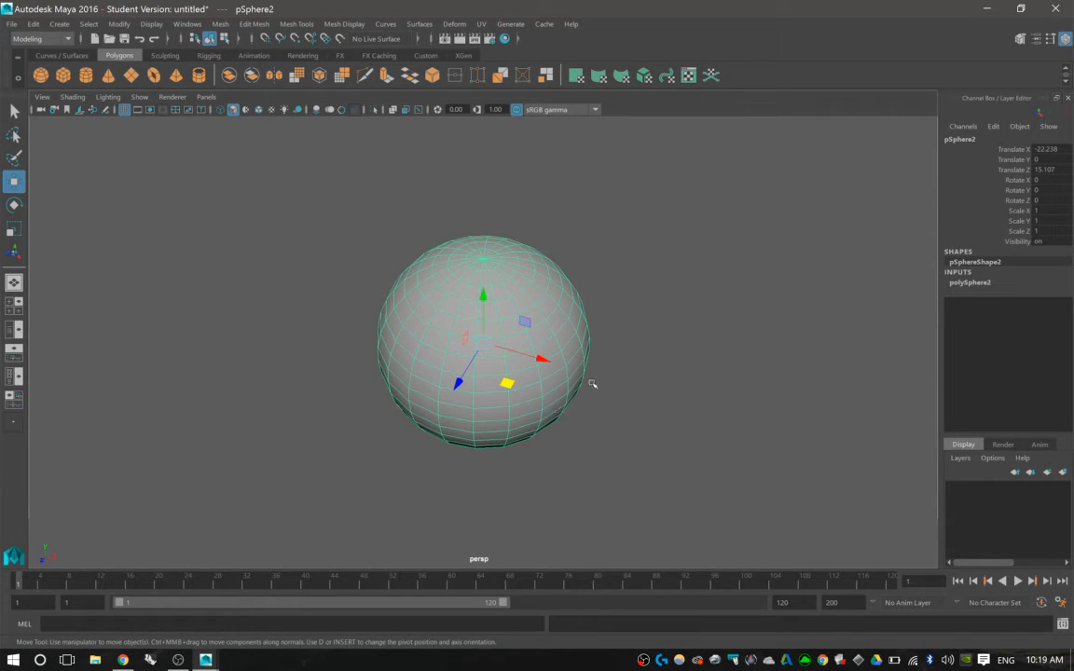
key("[")
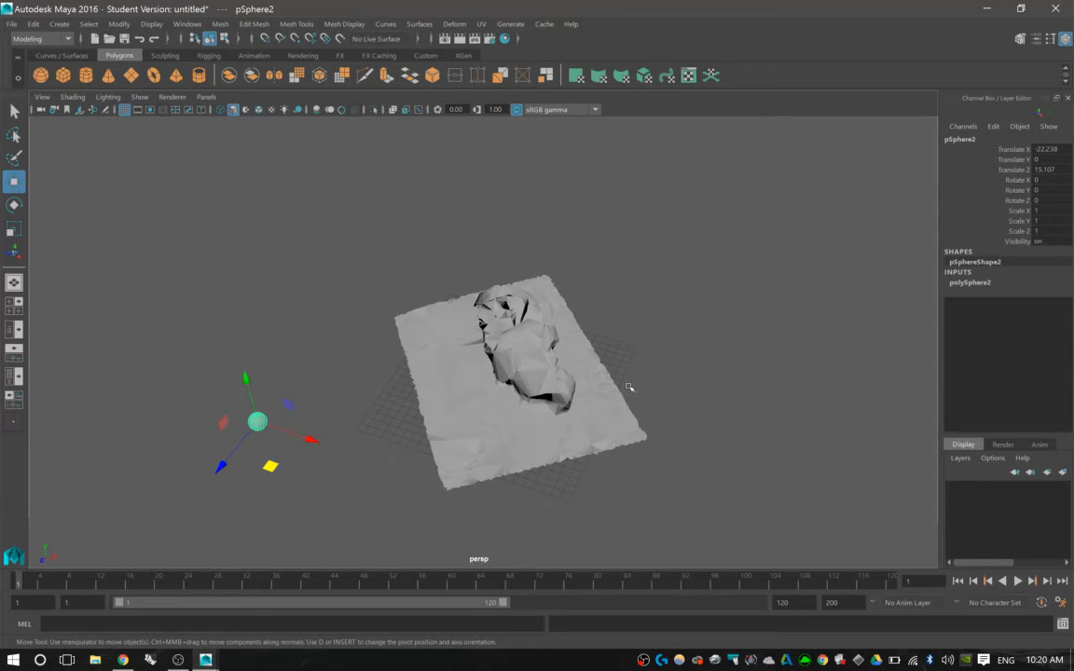
- Delete the polygon sphere lying beside the paper scan mesh
key("Delete")
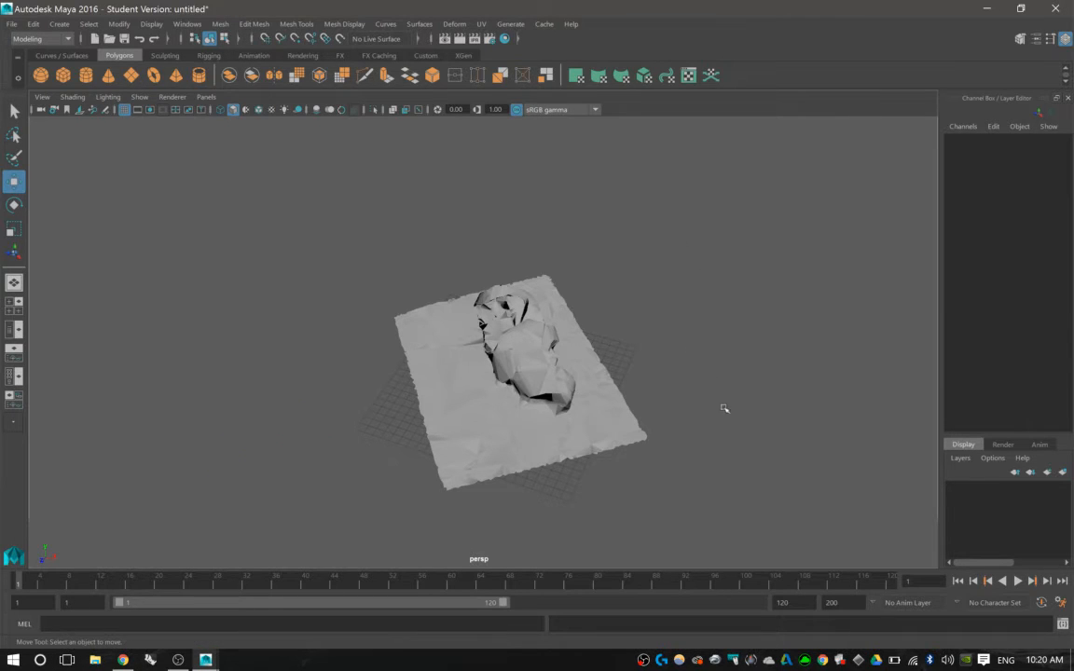
left_click_drag(508, 410, 652, 410, "alt")
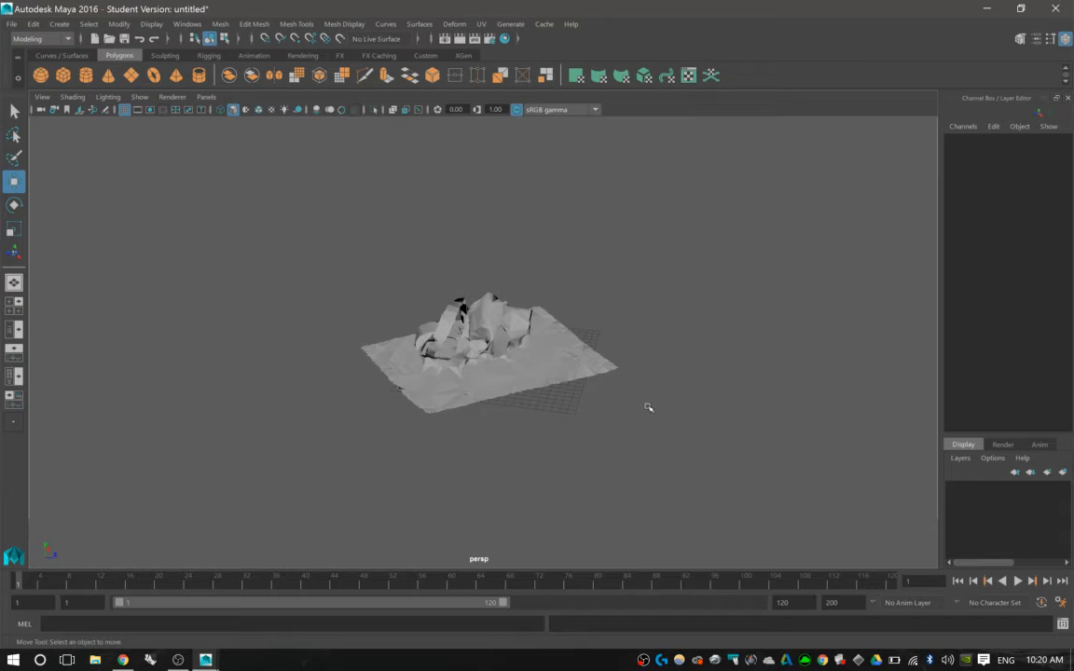
left_click_drag(518, 307, 537, 360, "alt")
scroll(540, 343, "up", 5)
scroll(652, 347, "up", 3)
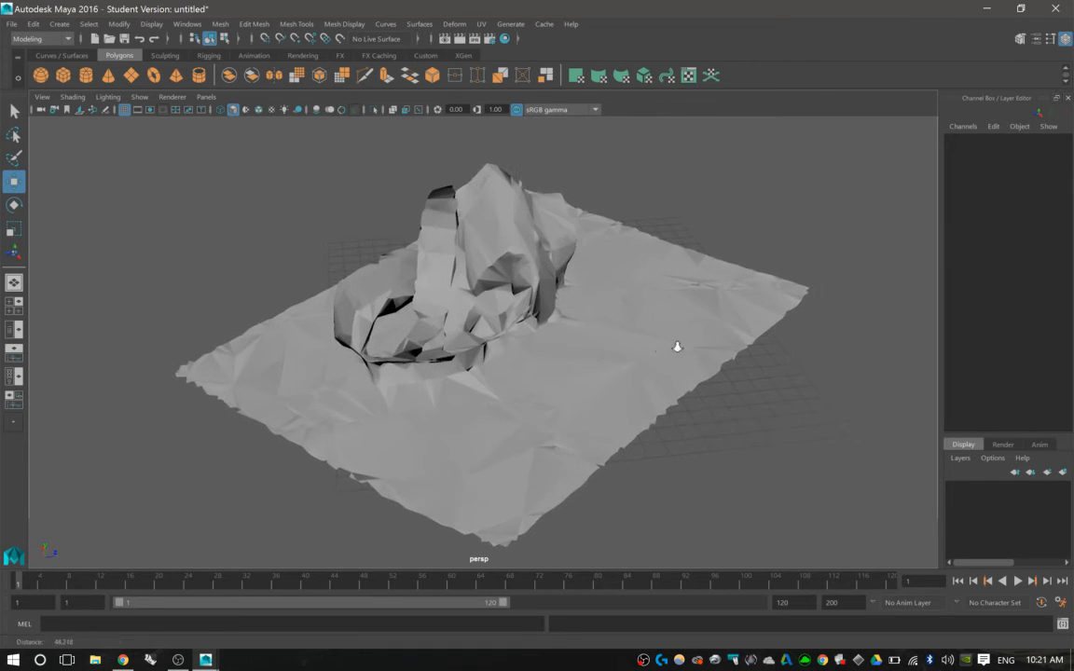
- Examine the paper scan's crumpled form and flat sheet from several angles and distances
left_click_drag(651, 345, 656, 388, "alt")
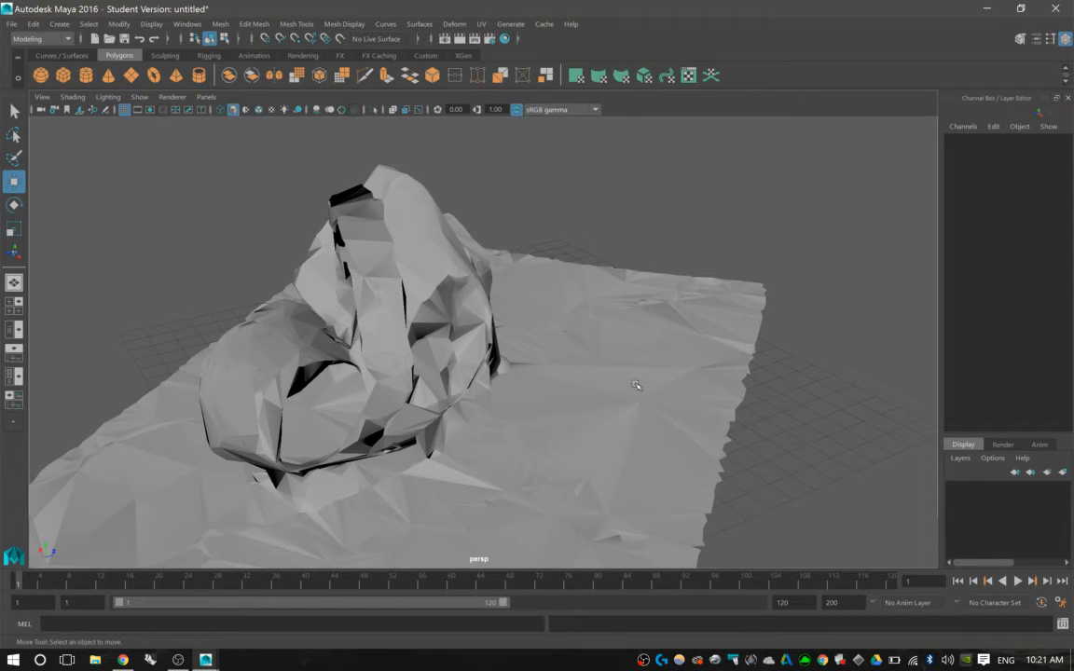
middle_click_drag(499, 278, 611, 314, "alt")
right_click_drag(612, 314, 552, 314, "alt")
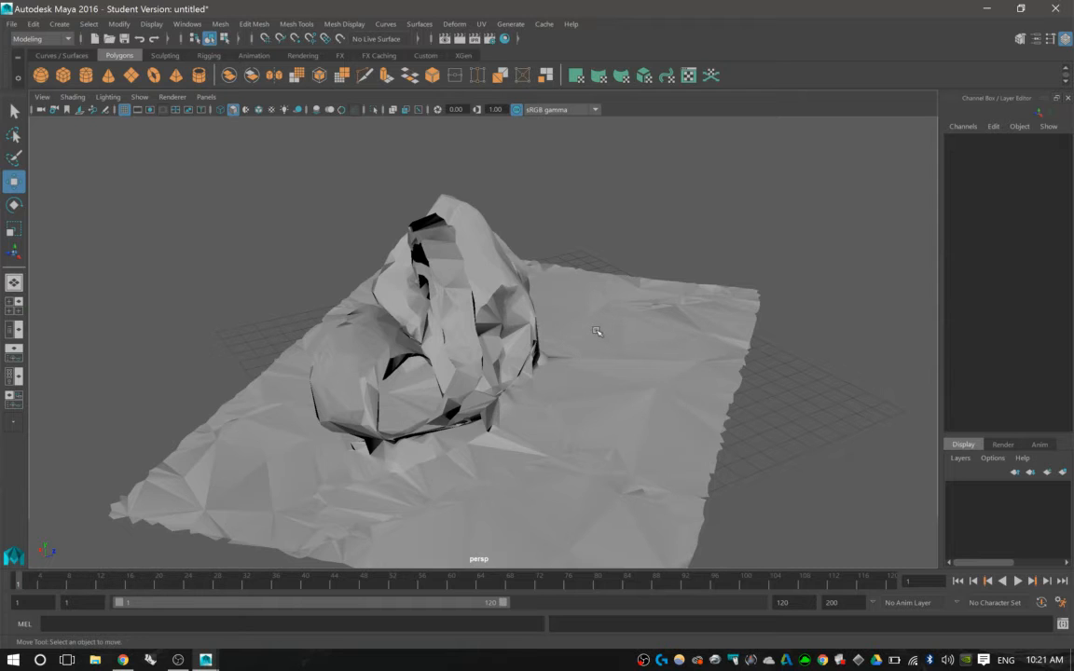
scroll(620, 328, "down", 3)
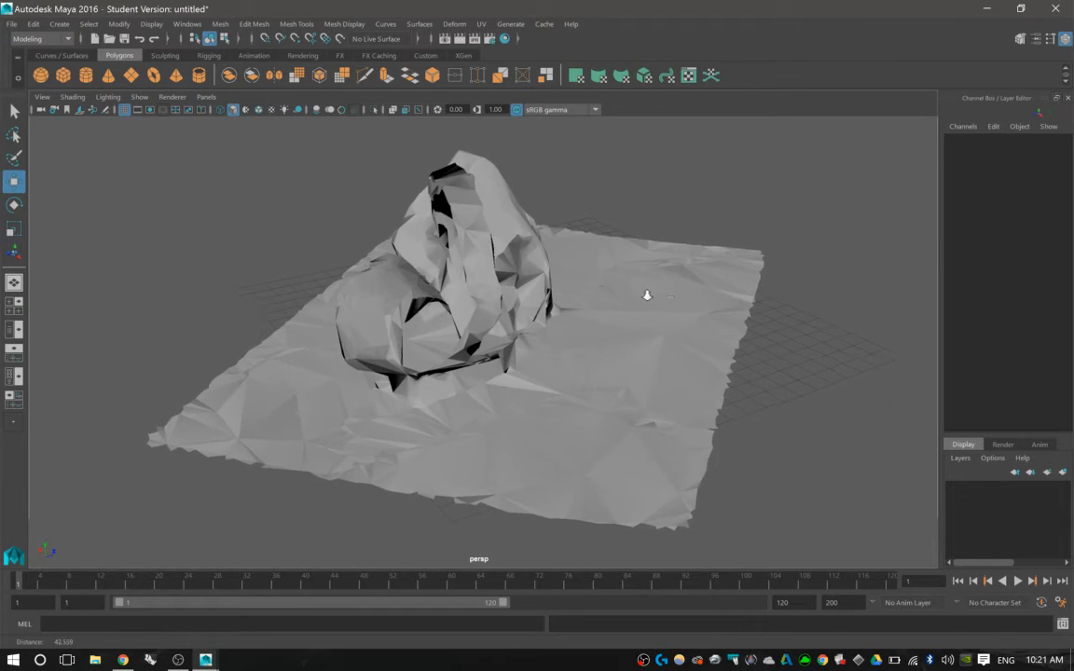
scroll(615, 280, "up", 3)
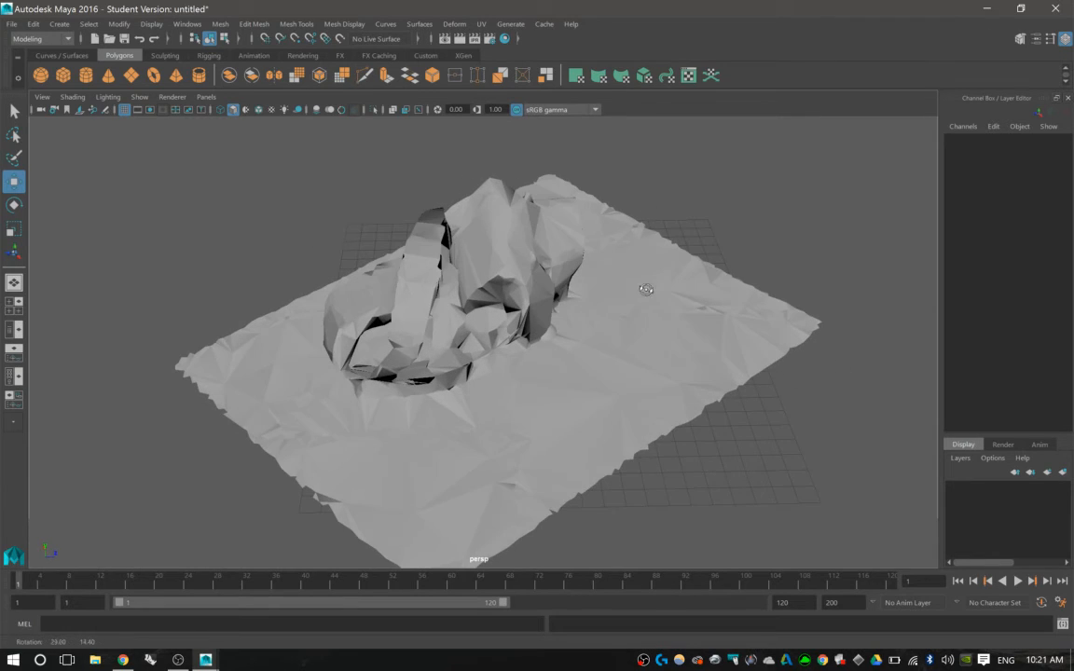
middle_click_drag(687, 305, 651, 296, "alt")
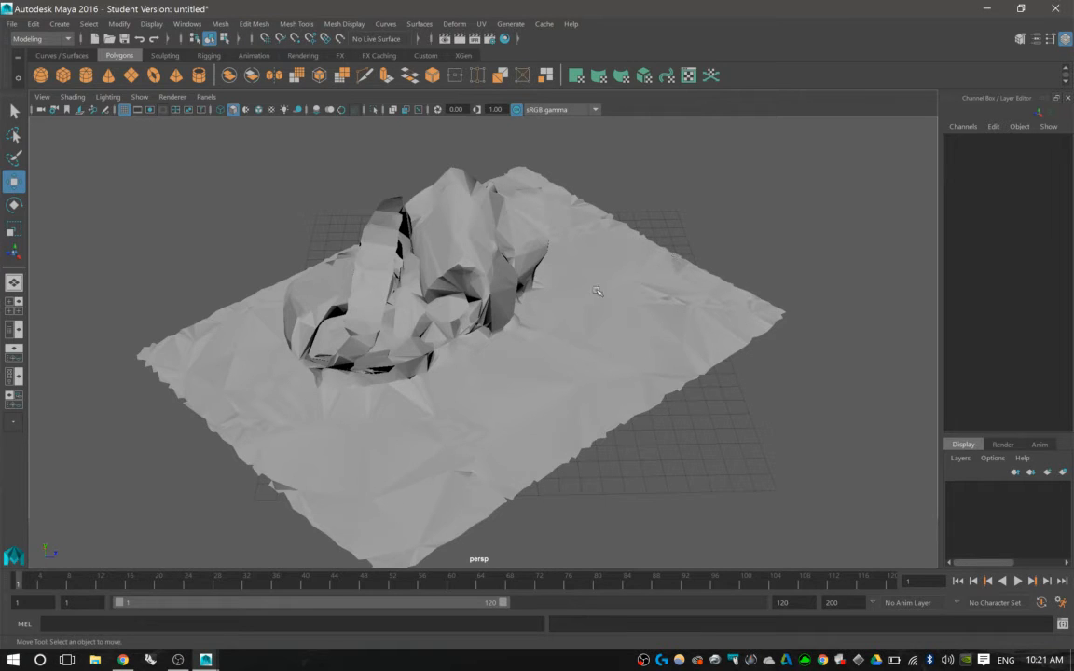
mouse_move(559, 261)
left_mouse_down("alt")
mouse_move(637, 281)
mouse_move(594, 268)
mouse_move(613, 259)
mouse_move(635, 282)
mouse_move(574, 247)
left_mouse_up("alt")
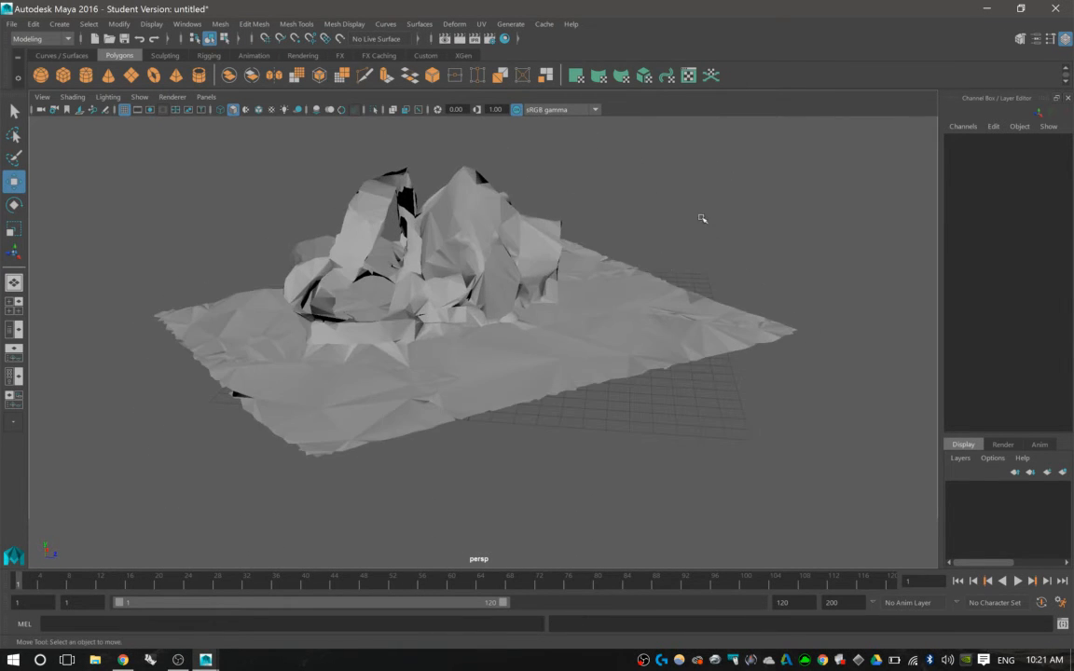
middle_click_drag(717, 215, 693, 232, "alt")
right_click_drag(705, 247, 750, 249, "alt")
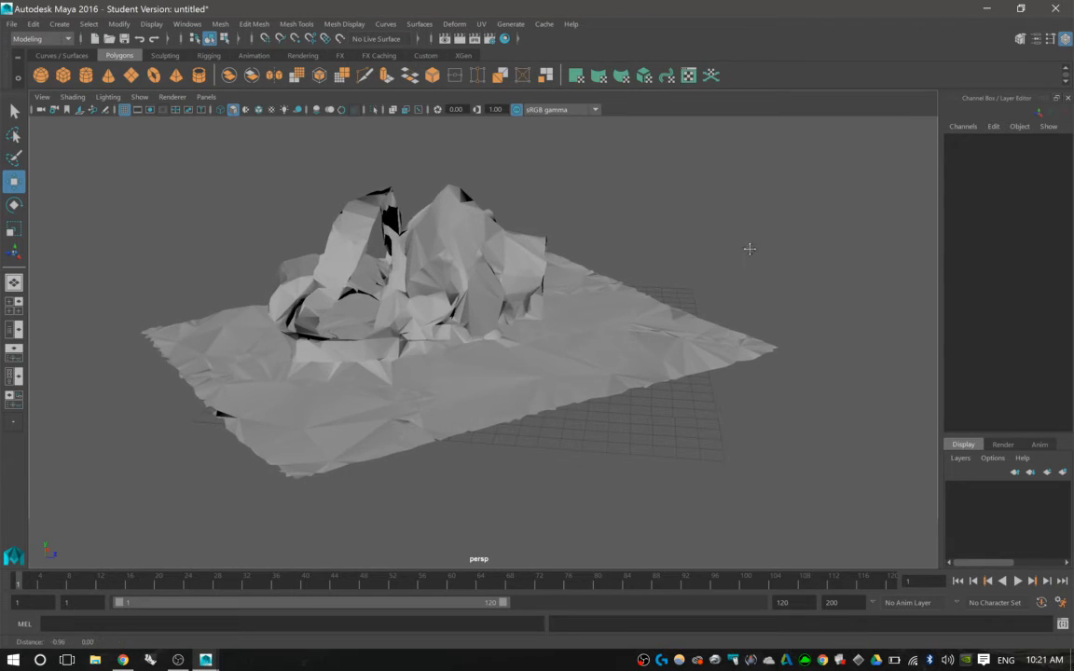
left_click_drag(750, 249, 684, 254, "alt")
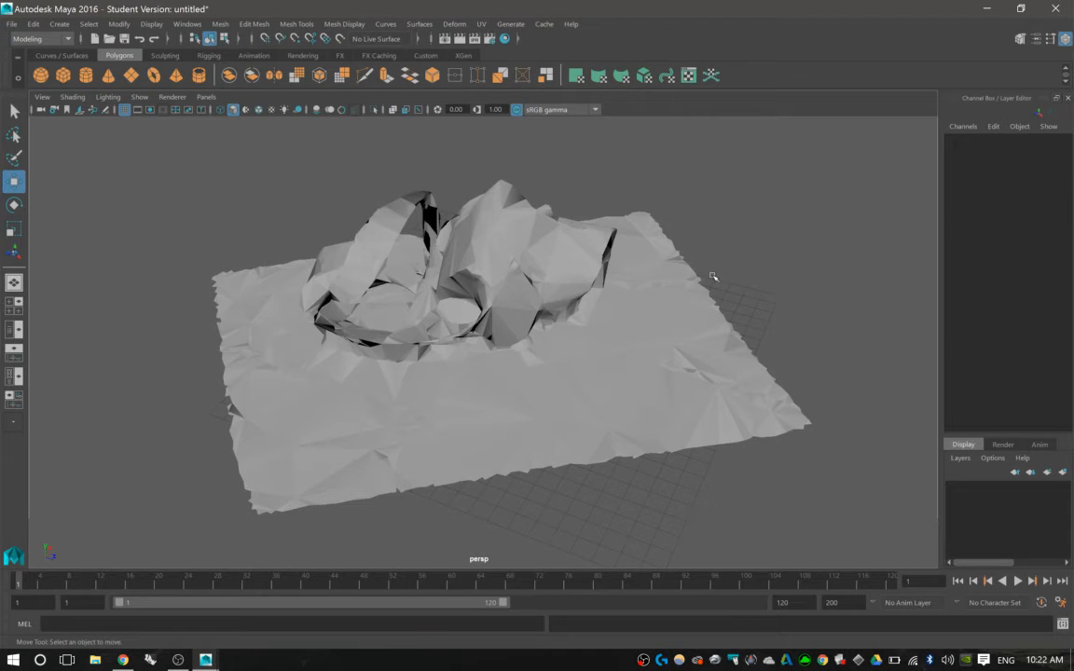
middle_click_drag(619, 248, 680, 332, "alt")
right_click_drag(680, 331, 652, 333, "alt")
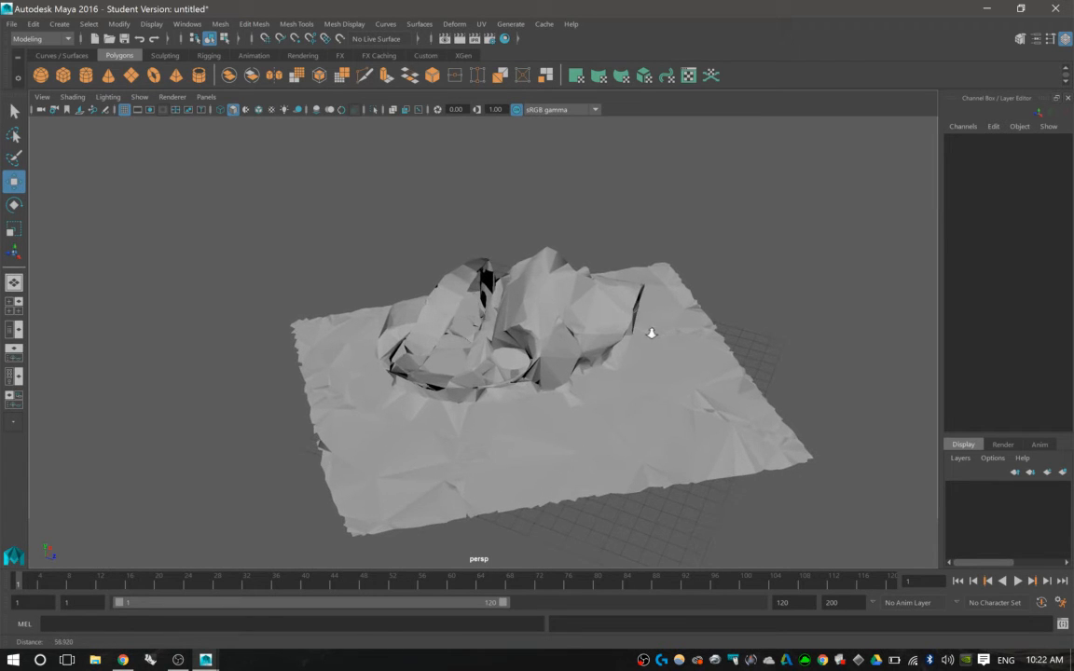
left_click_drag(652, 333, 545, 303, "alt")
middle_click_drag(566, 267, 685, 246, "alt")
middle_click_drag(564, 282, 720, 278, "alt")
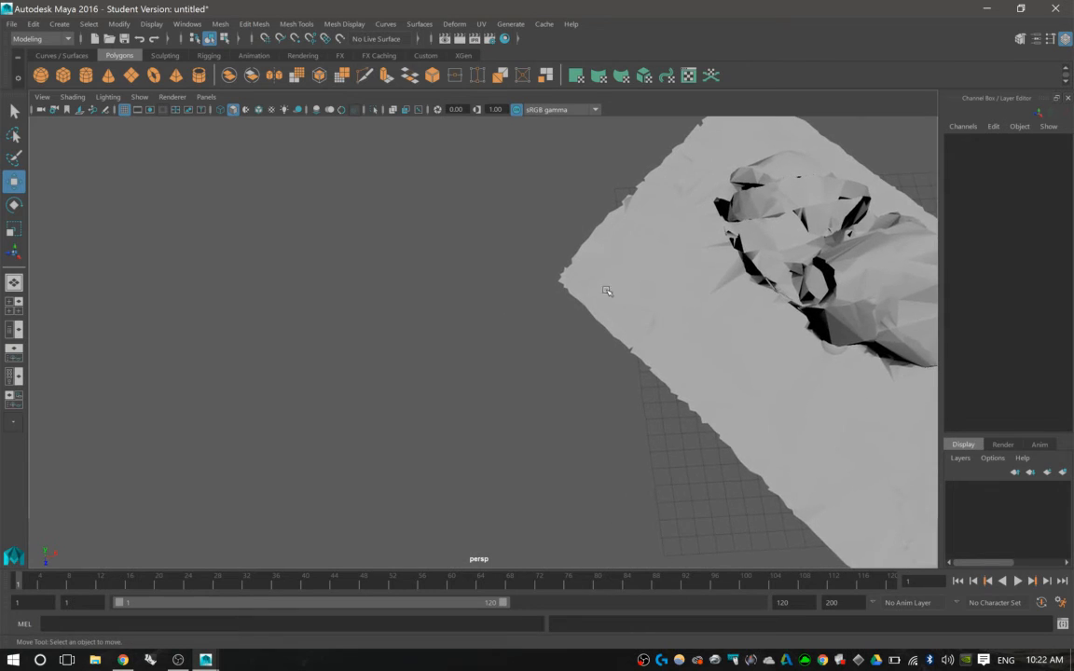
left_click_drag(607, 292, 653, 261, "alt")
- Select the scan mesh, switch it to face mode, and frame a single face on the flat sheet for a close look
left_click(626, 232)
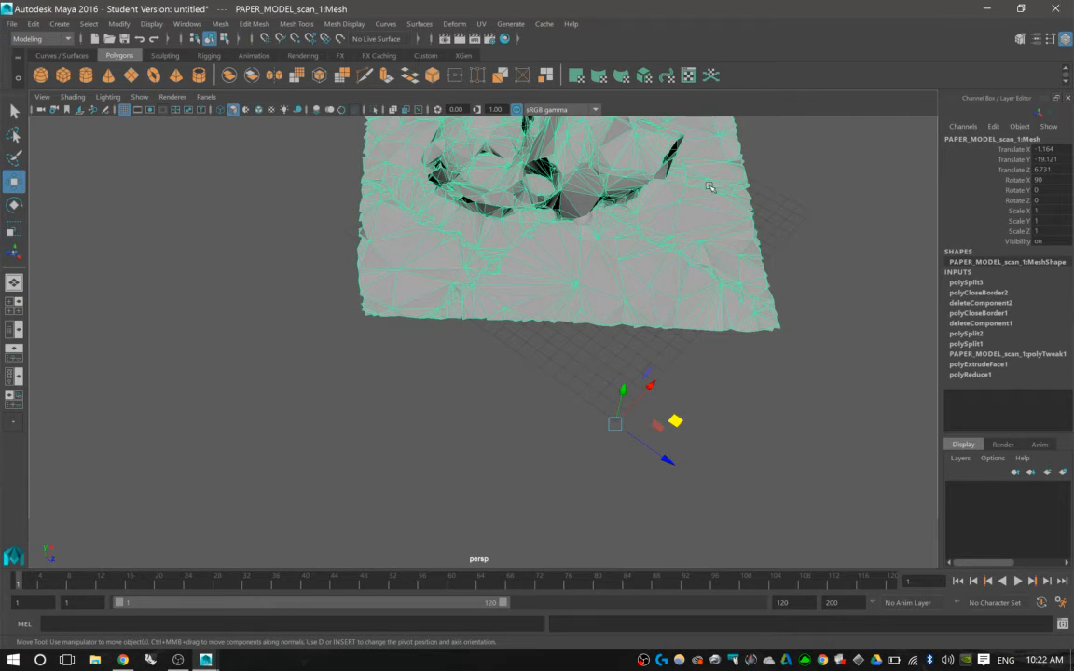
scroll(640, 254, "down", 5)
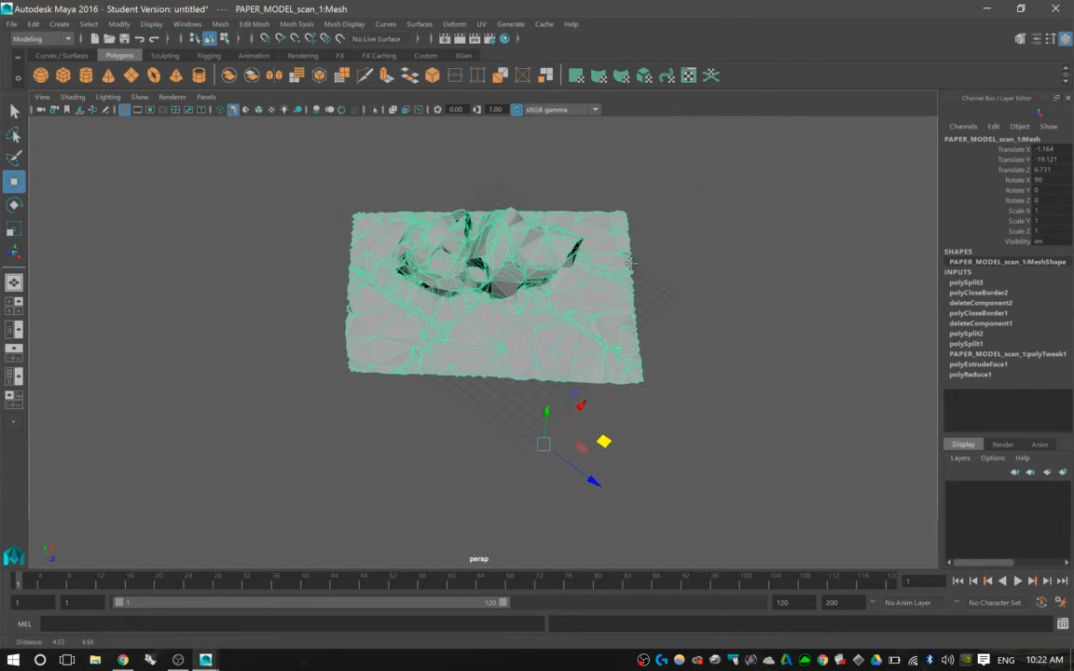
scroll(630, 257, "up", 4)
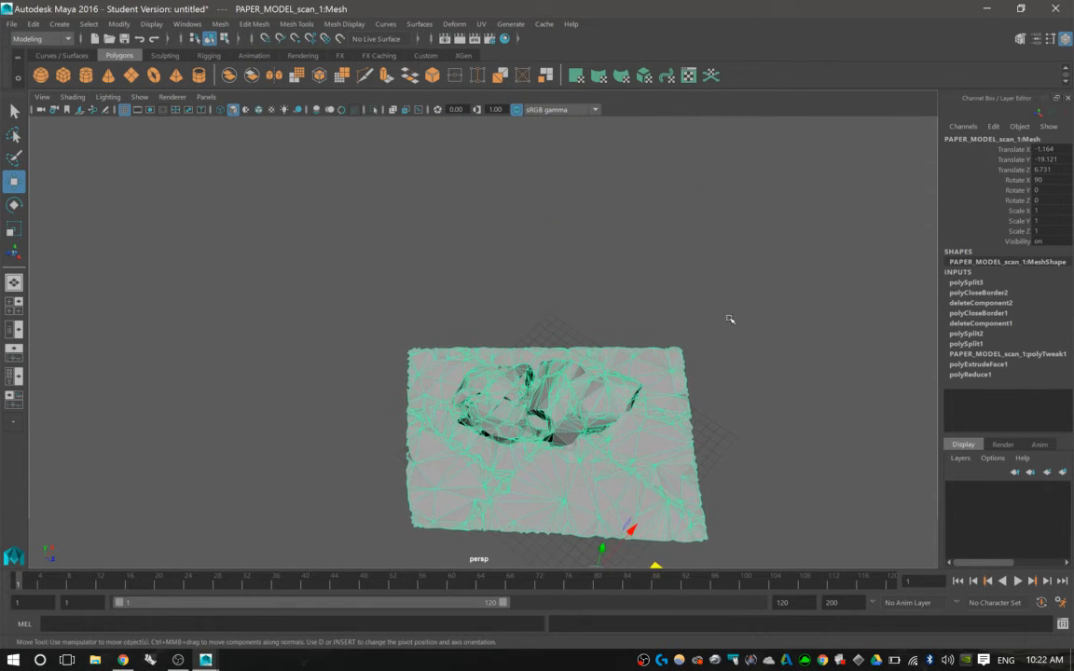
scroll(643, 280, "down", 4)
middle_click_drag(508, 298, 559, 261, "alt")
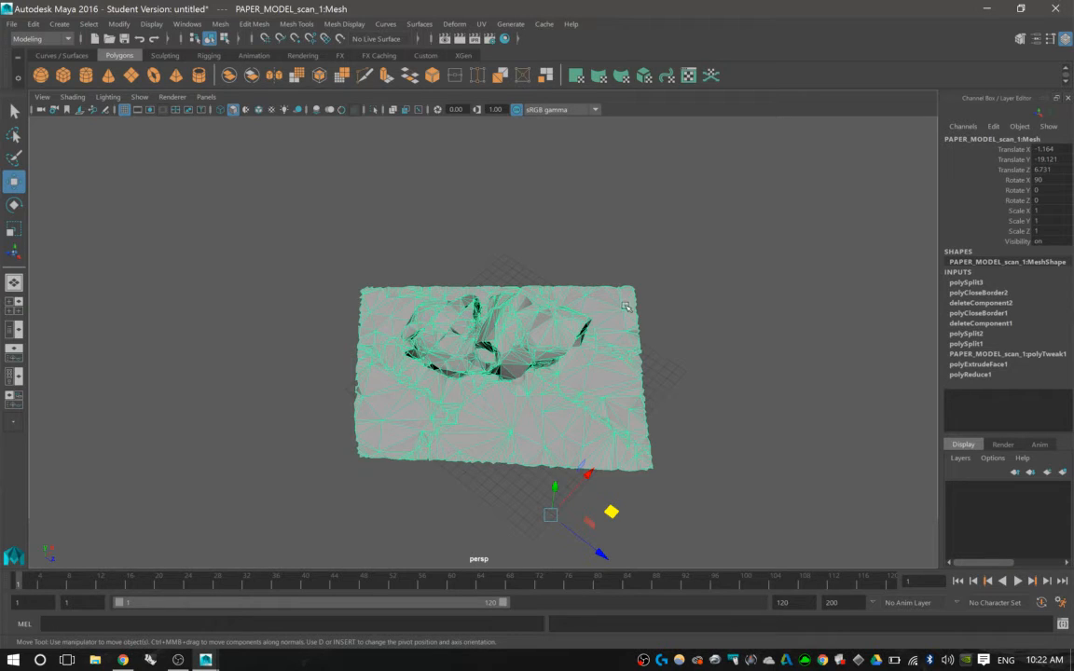
scroll(622, 307, "down", 2)
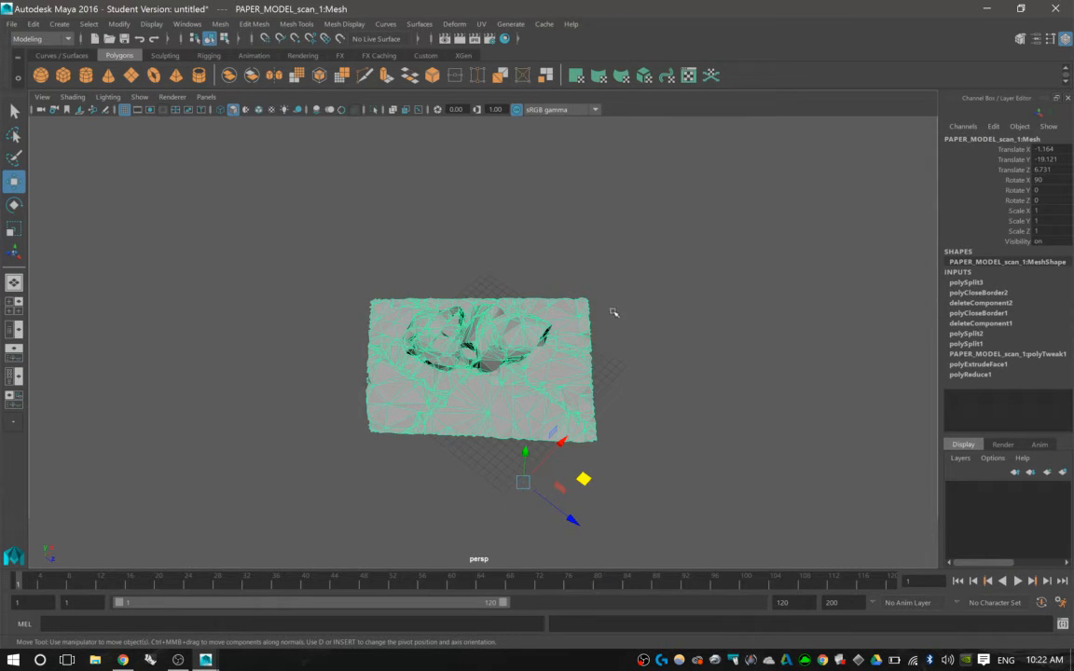
left_click_drag(486, 319, 550, 299, "alt")
left_click_drag(631, 330, 602, 314, "alt")
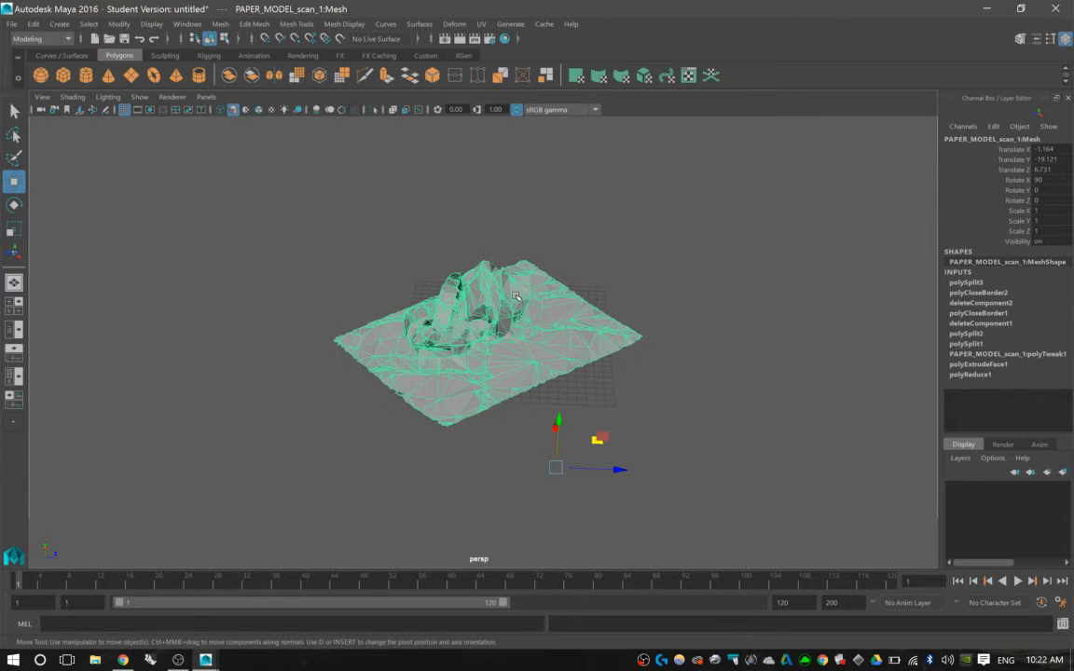
right_click_drag(518, 298, 517, 332)
left_click(549, 333)
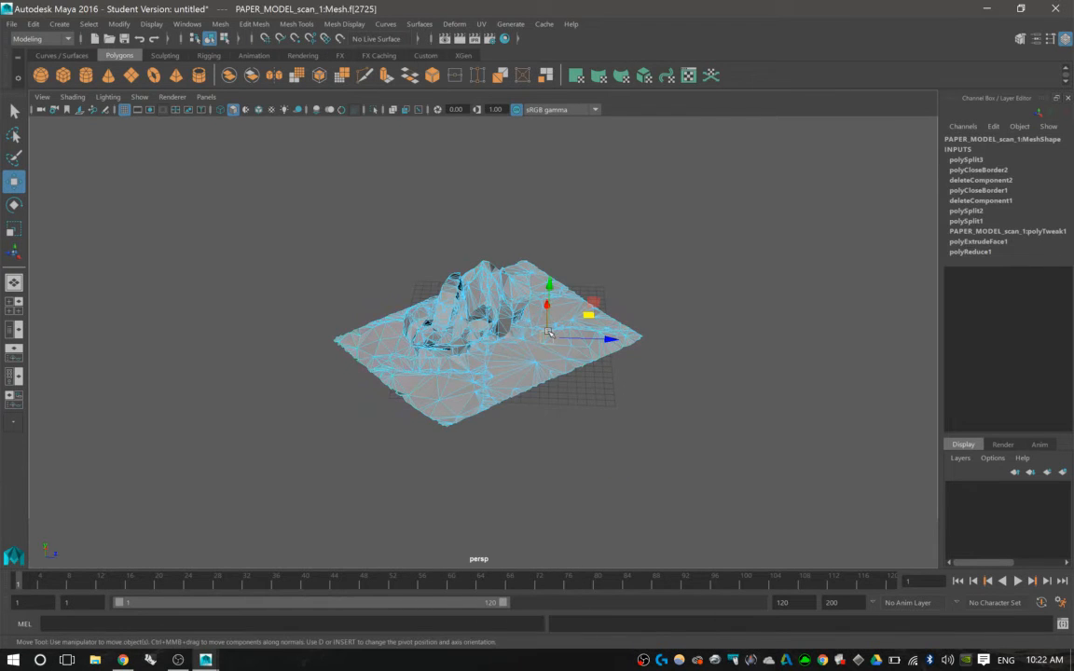
key("f")
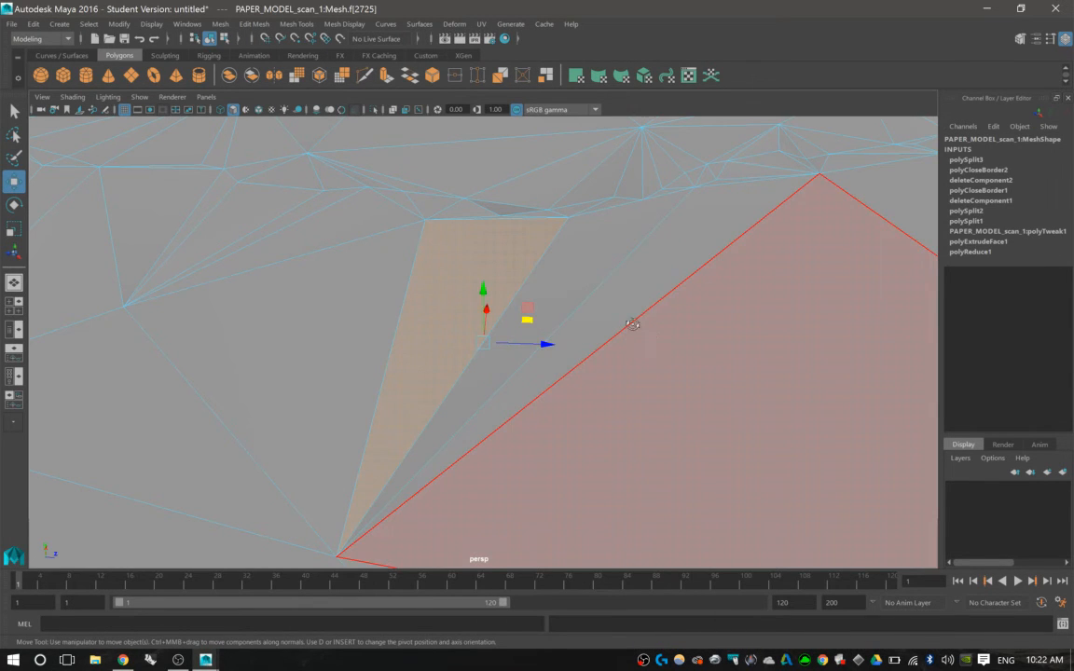
left_click_drag(631, 328, 516, 309, "alt")
- Return to object mode with the Select tool, show the four-view layout, and restore the full perspective view
key("q")
right_click_drag(516, 309, 583, 285)
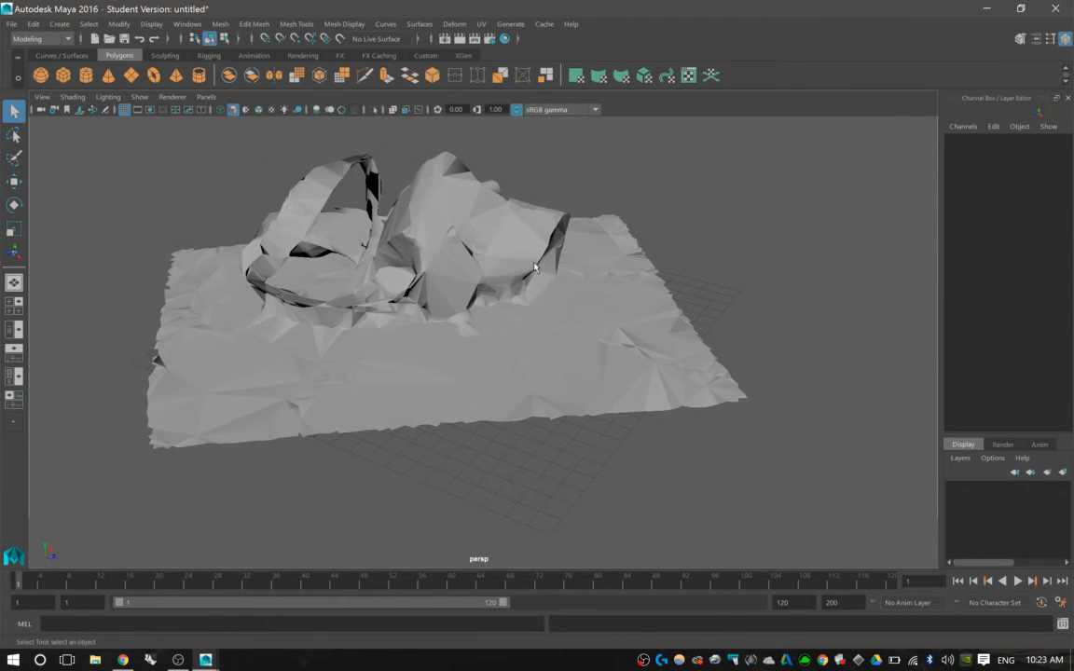
key("space")
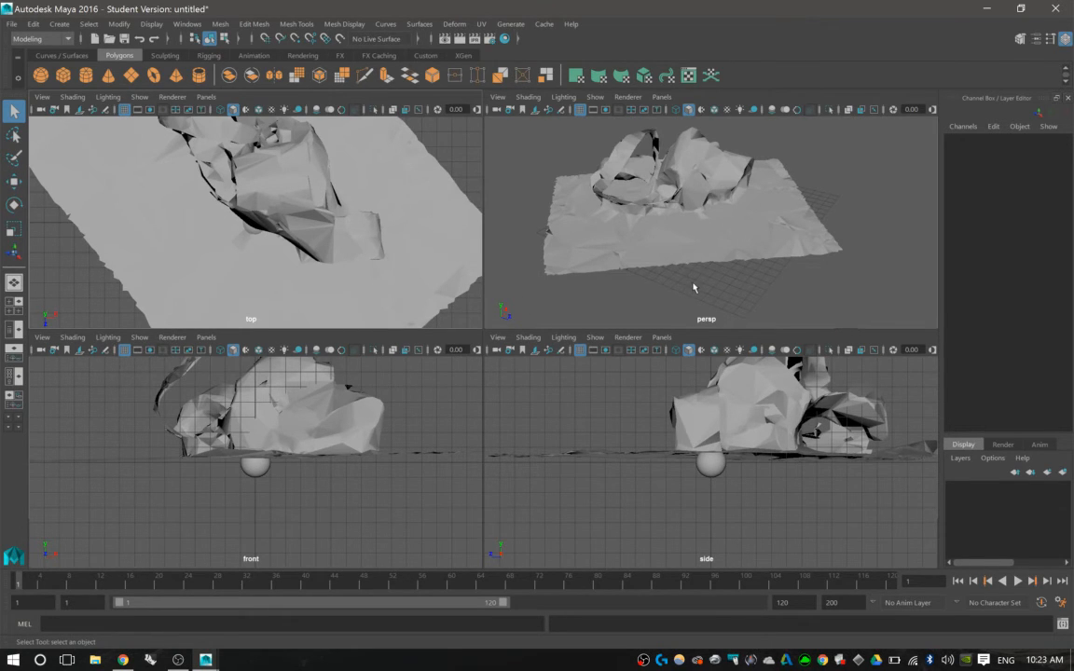
key("space")
- Delete the leftover sphere underneath the paper scan mesh
left_click_drag(484, 206, 571, 267, "alt")
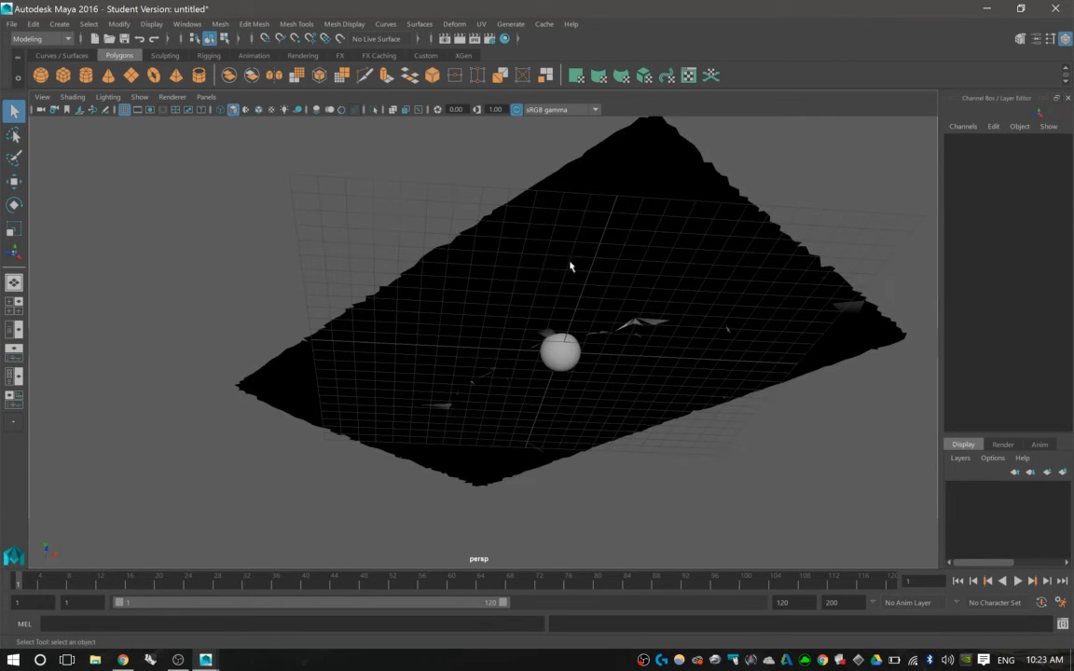
left_click(574, 354)
key("Delete")
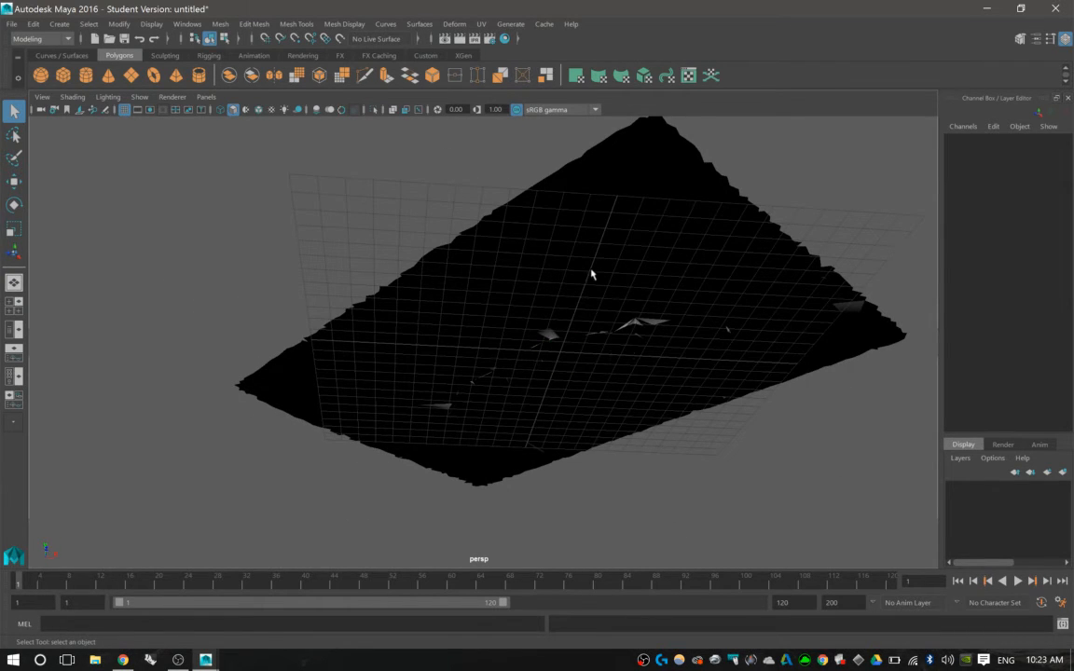
mouse_move(591, 274)
left_mouse_down("alt")
mouse_move(516, 272)
mouse_move(624, 323)
left_mouse_up("alt")
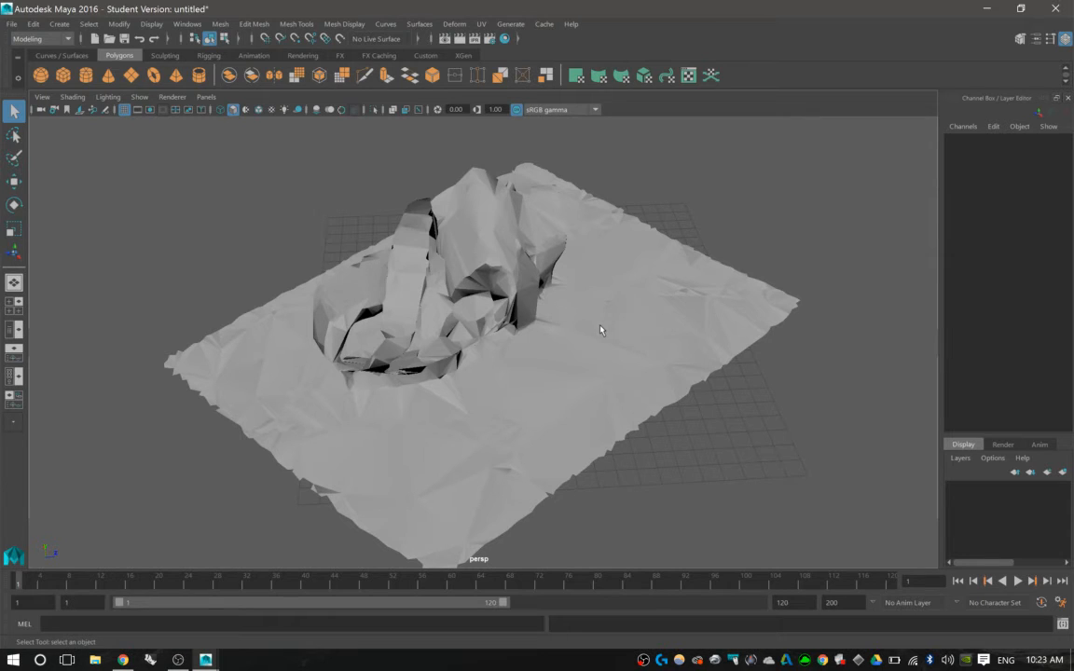
- Select the whole scan mesh and move it above the grid to about Y -12.2, Z 7.6
left_click_drag(606, 283, 544, 304, "alt")
left_click(552, 309)
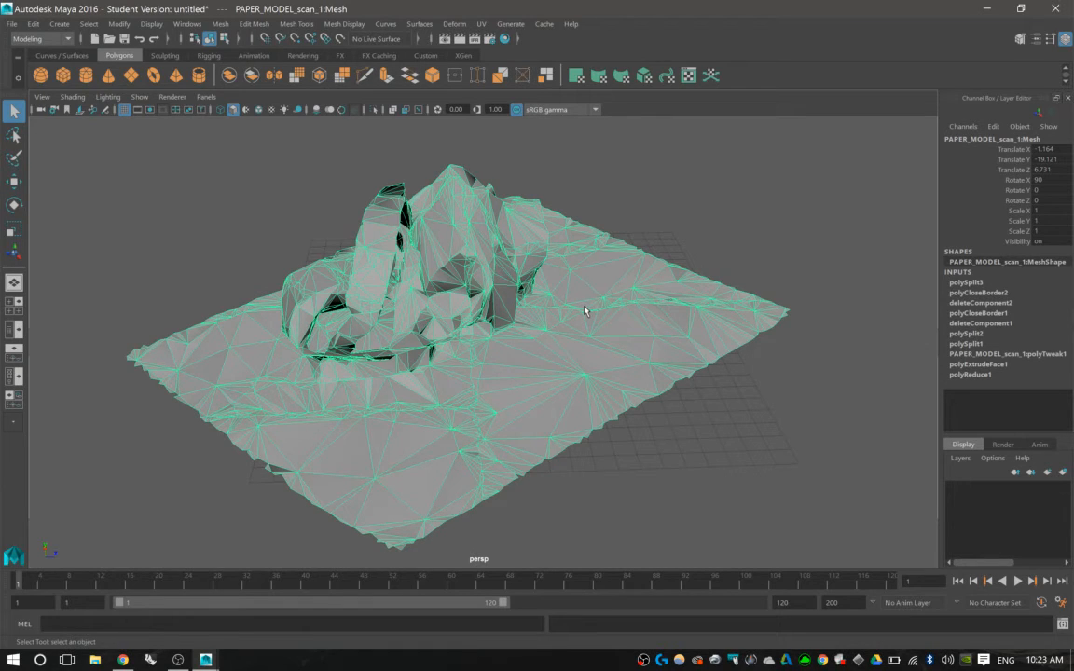
key("w")
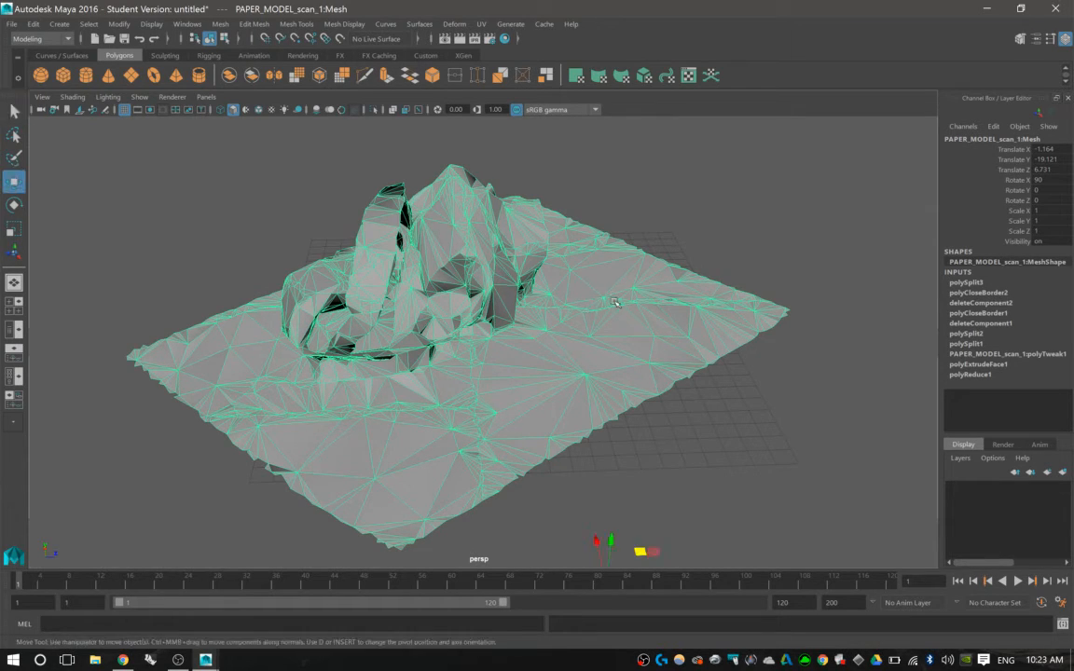
scroll(653, 310, "down", 4)
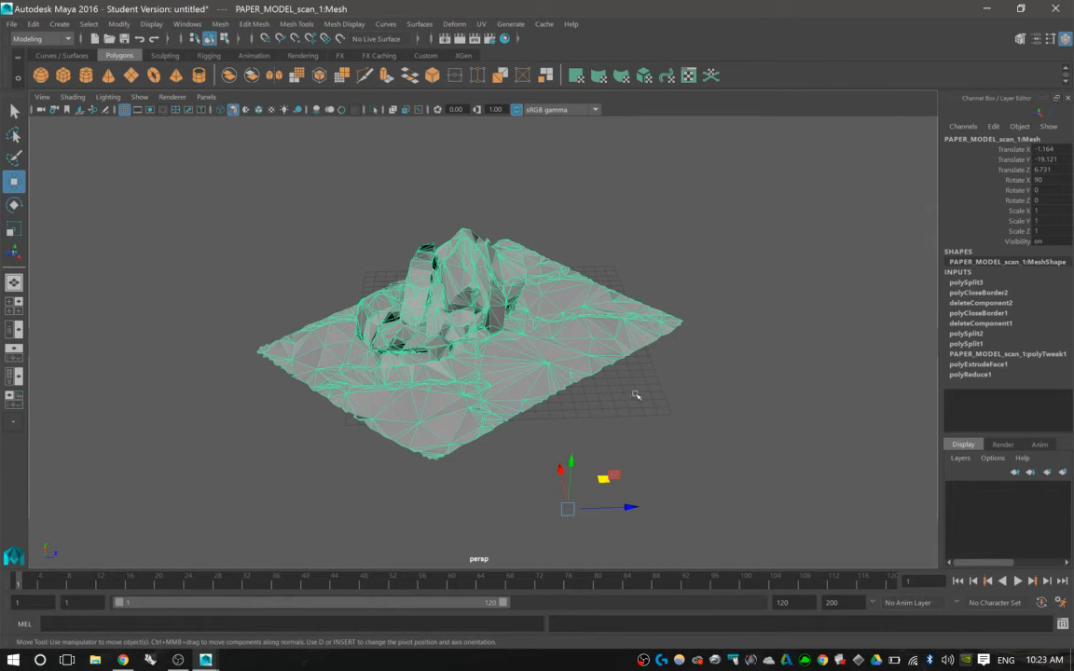
left_click_drag(621, 477, 642, 411)
- Rotate the scan mesh to about 116.5 degrees in X as a trial and undo the rotation
key("e")
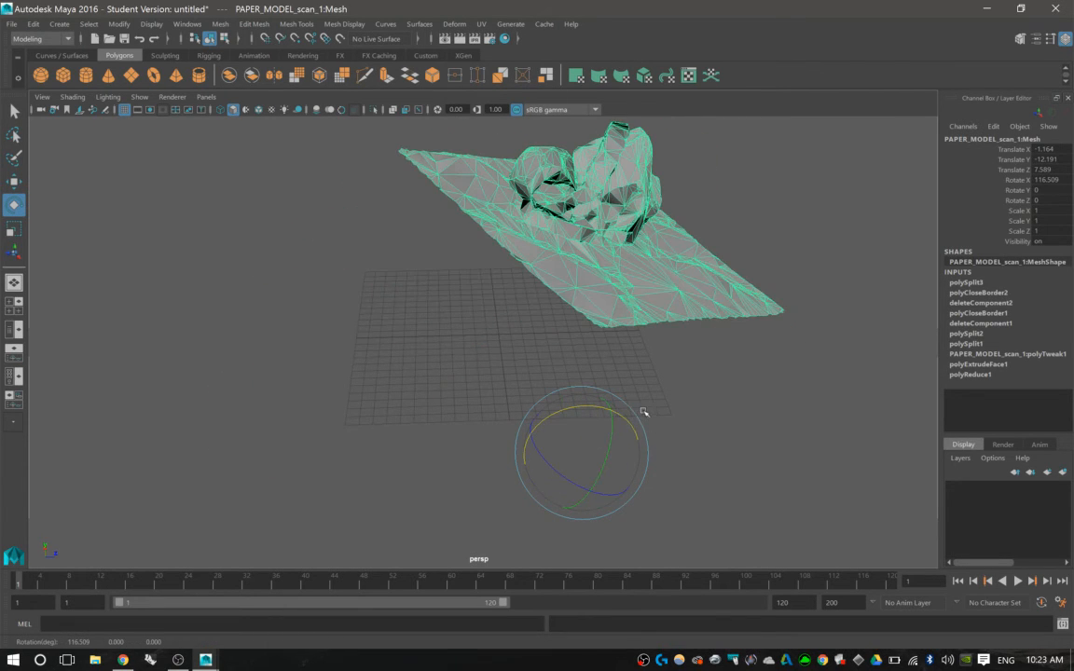
key("ctrl+z")
- Scale the scan mesh uniformly down to about 0.892
key("r")
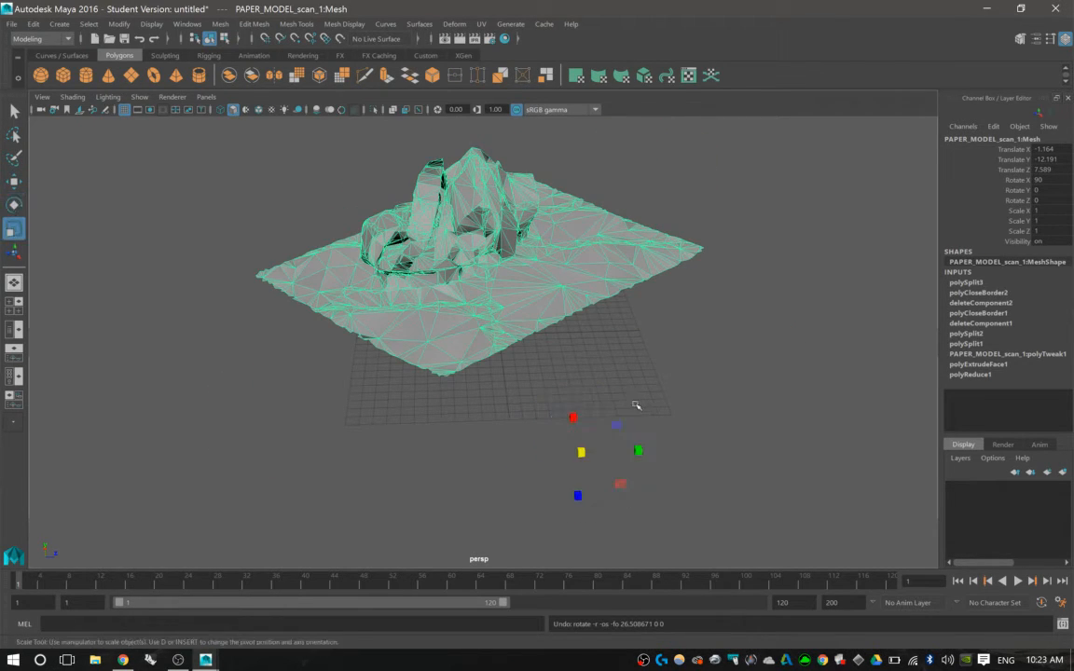
left_click_drag(589, 452, 692, 413)
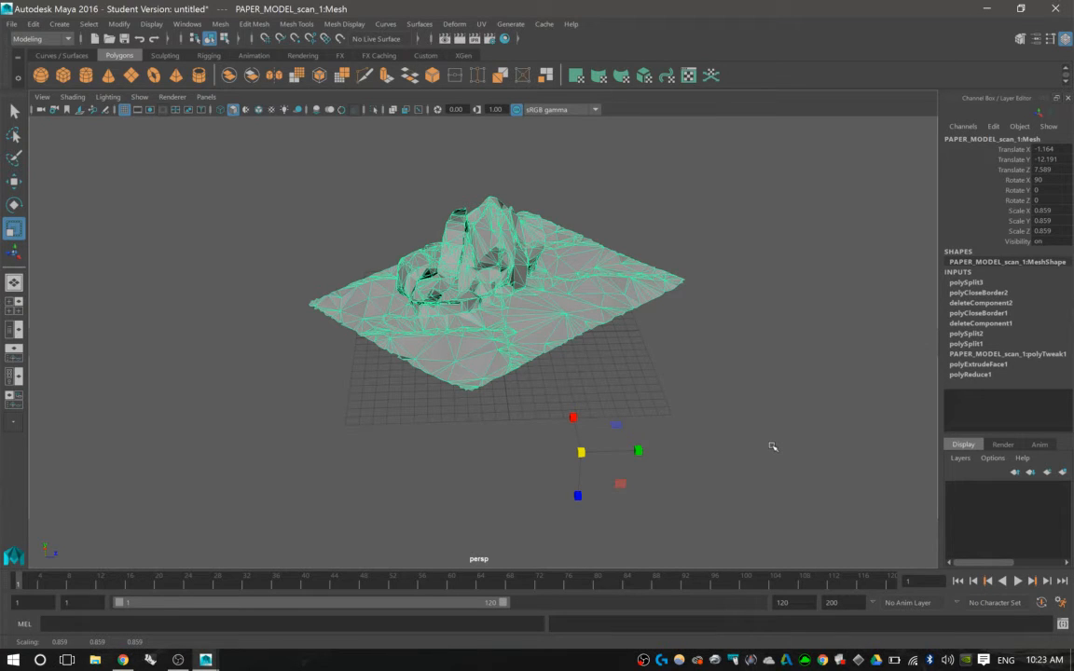
left_click_drag(578, 450, 604, 440)
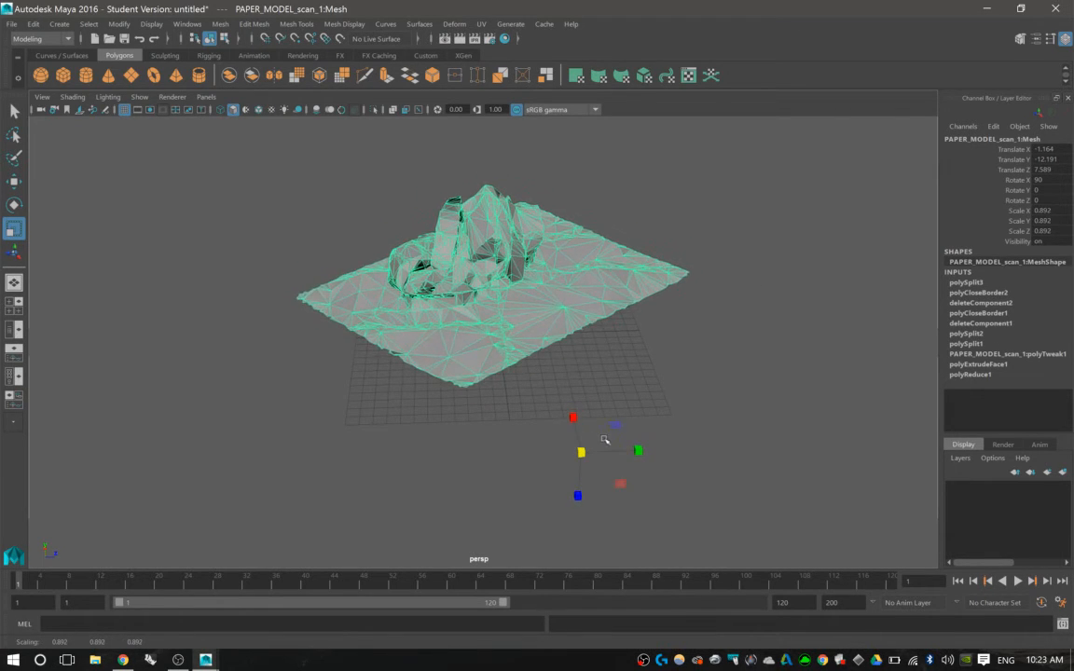
- Set the scan mesh's X, Y and Z scale to 0.1 as a trial
double_click(1043, 211)
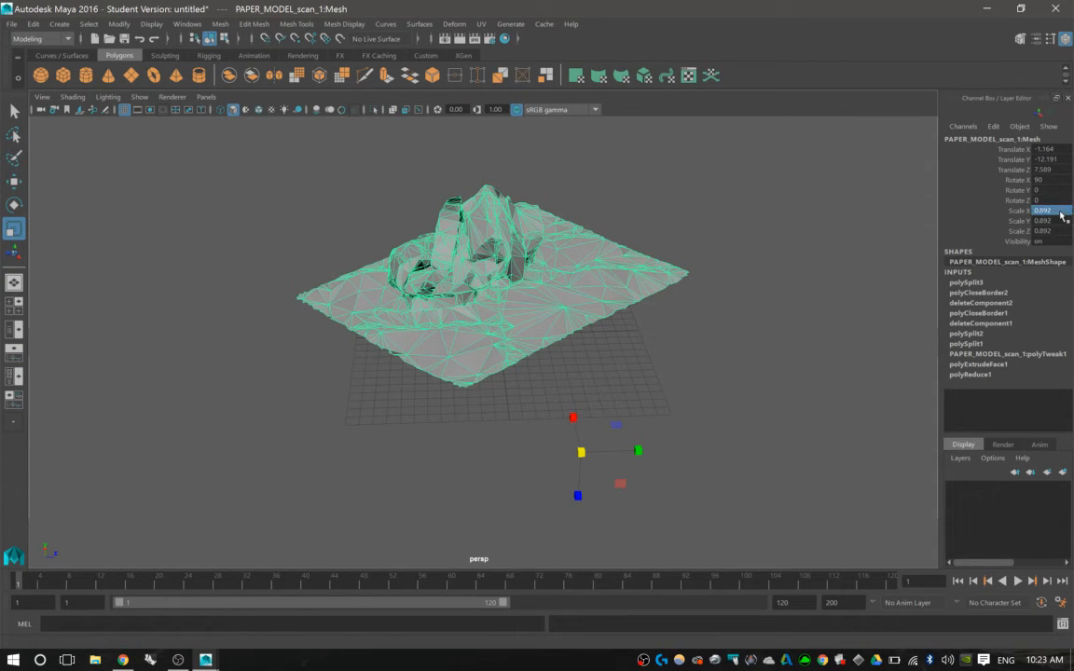
type("1")
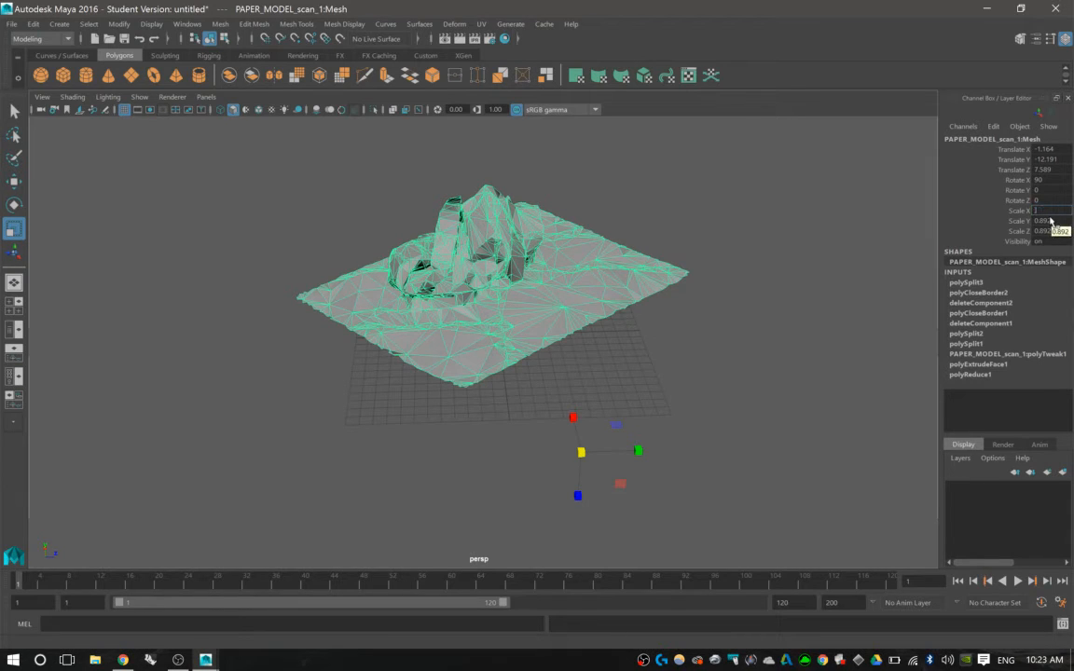
key("Return")
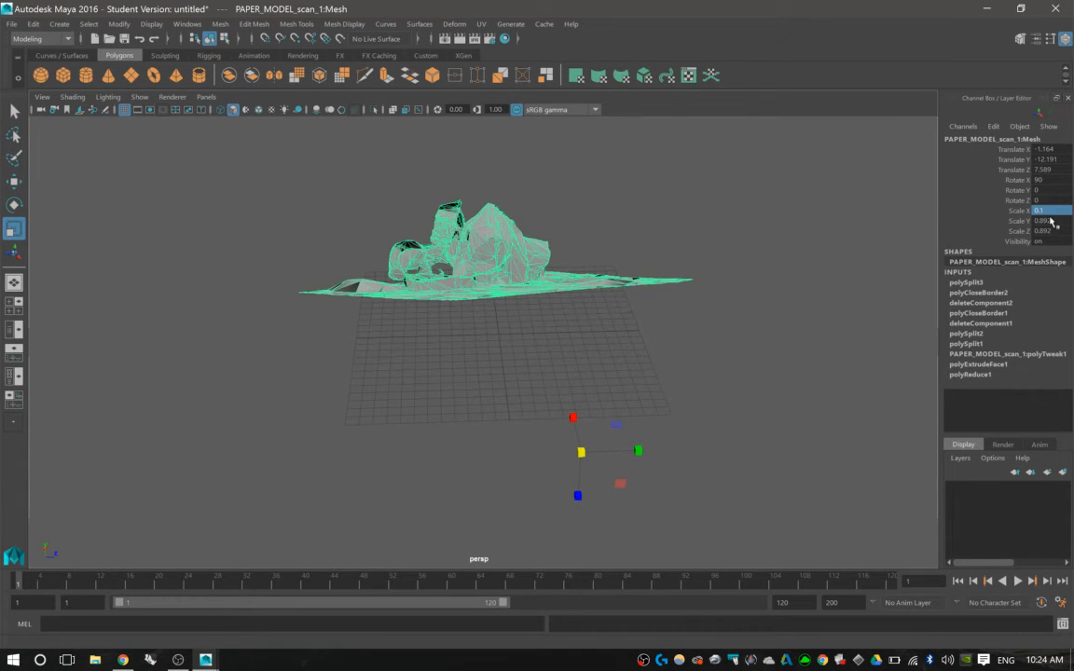
key("Down")
key("Up")
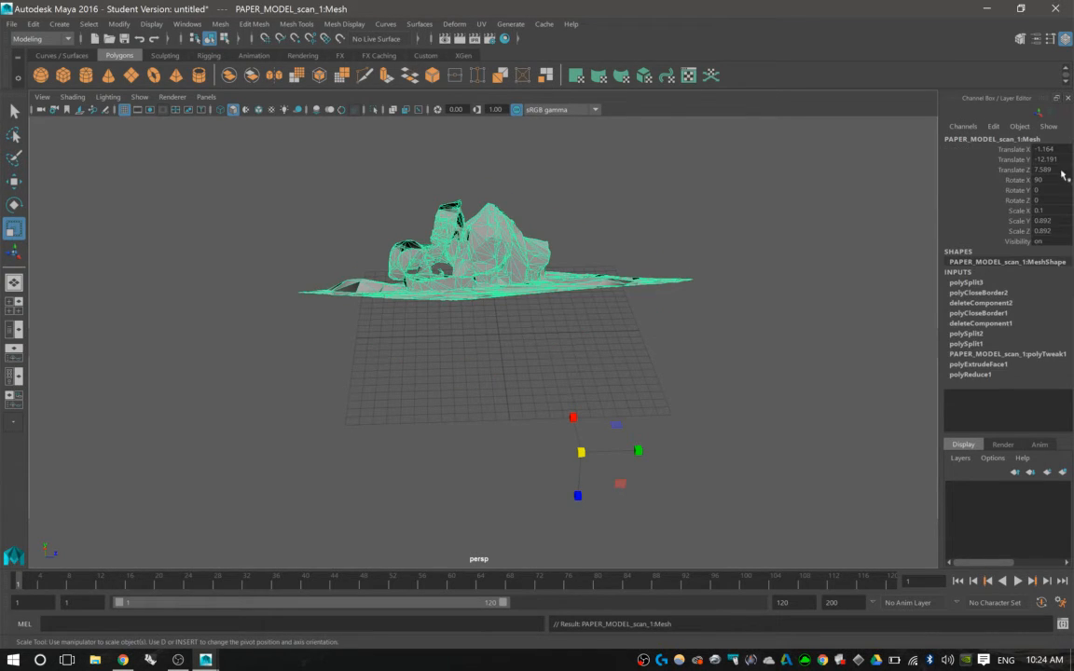
double_click(1057, 221)
type("0.1")
key("Tab")
type("0.1")
key("Return")
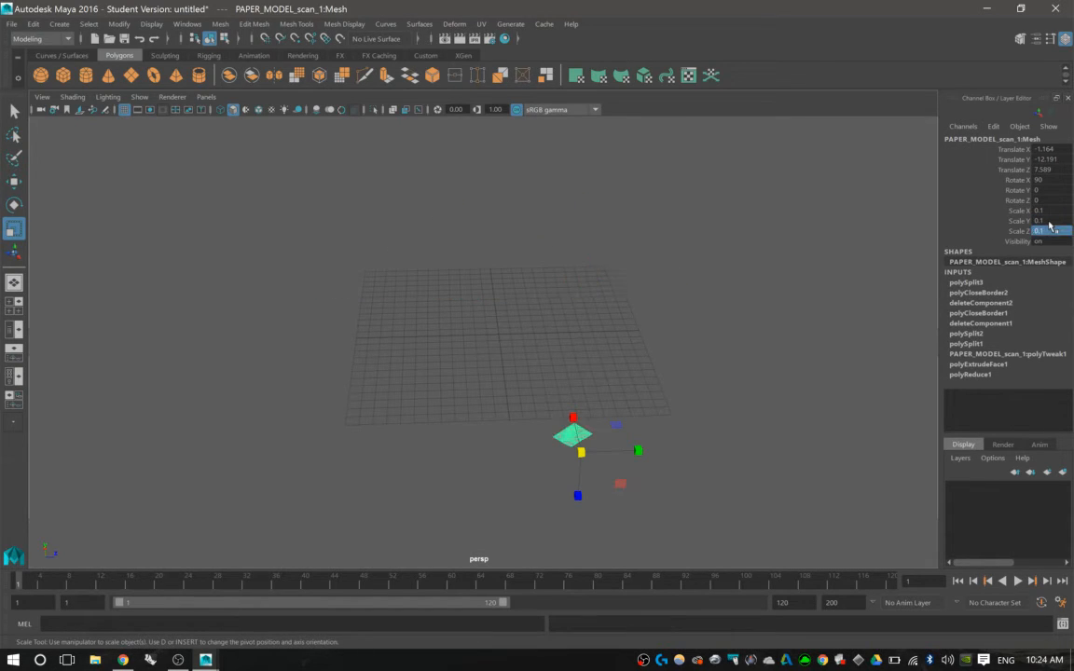
- Undo the trial scale changes to the scan mesh on all three axes
key("ctrl+z")
key("ctrl+z")
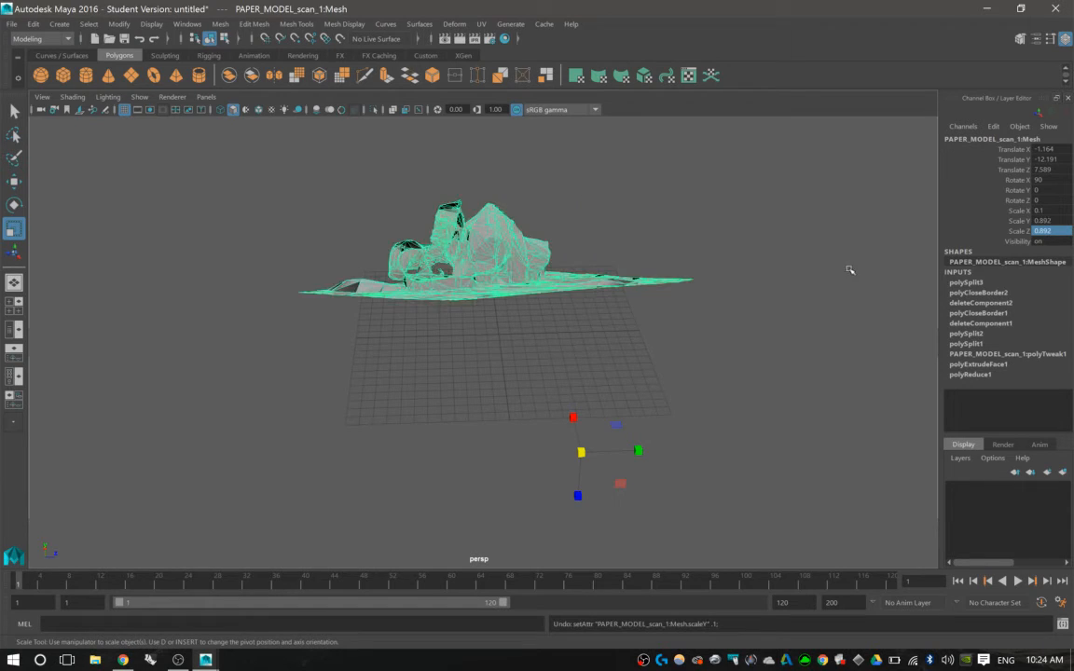
key("ctrl+z")
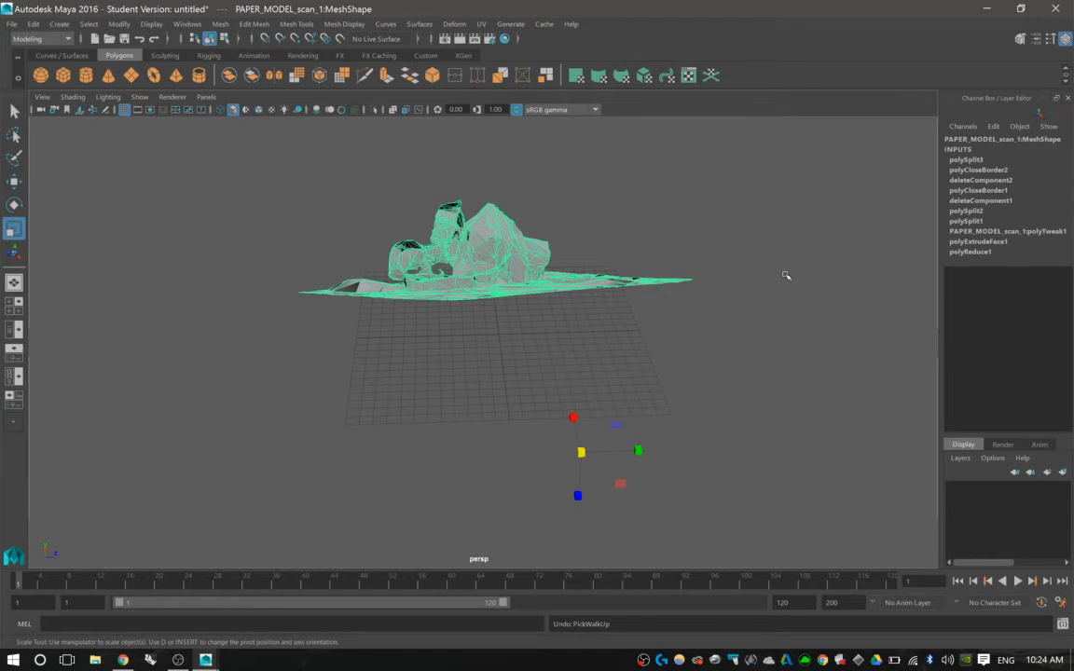
key("w")
mouse_move(668, 310)
left_mouse_down("alt")
mouse_move(565, 310)
mouse_move(669, 313)
left_mouse_up("alt")
key("ctrl+z")
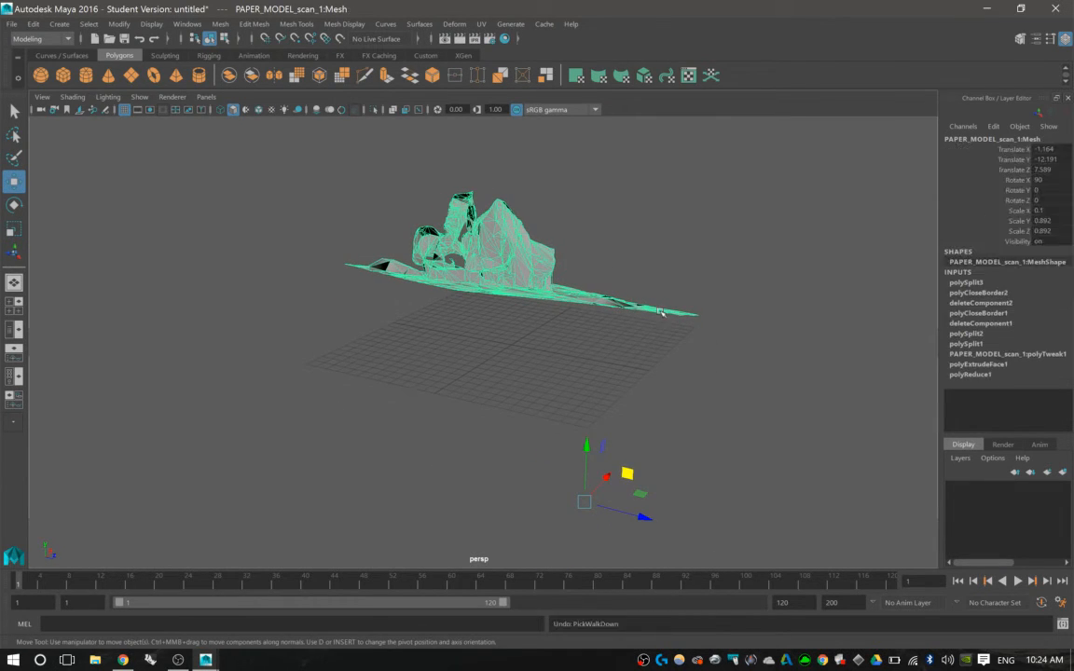
middle_click_drag(668, 313, 638, 300, "alt")
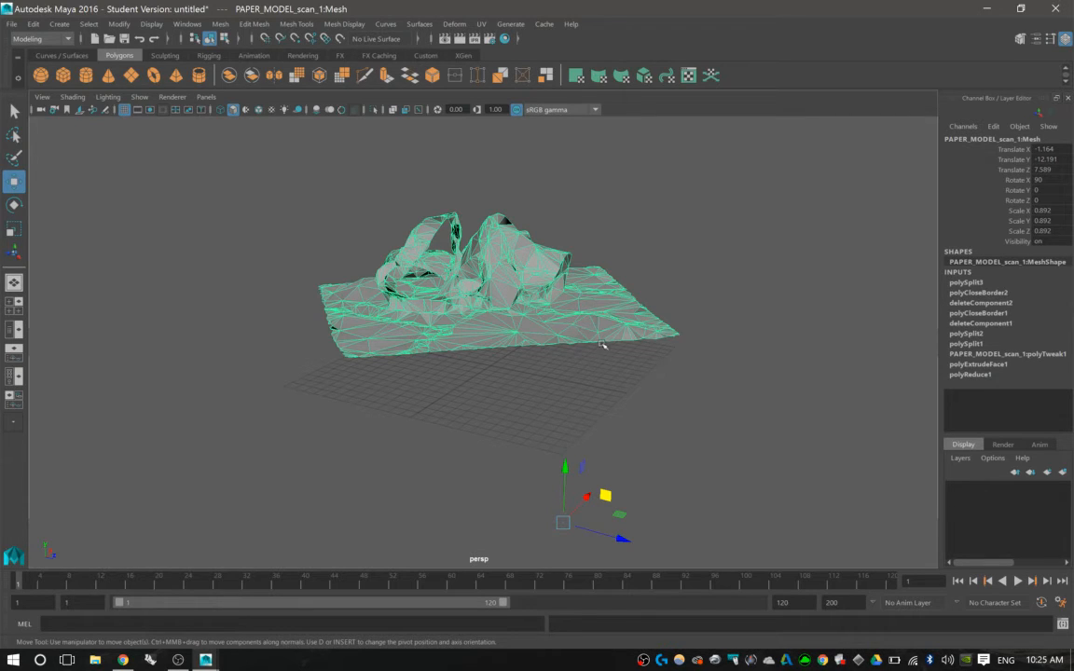
- Open the perspective camera's attributes, set its far clip plane to 20, and view the clipping close to the mesh
right_click_drag(689, 314, 590, 340, "alt")
key("ctrl+a")
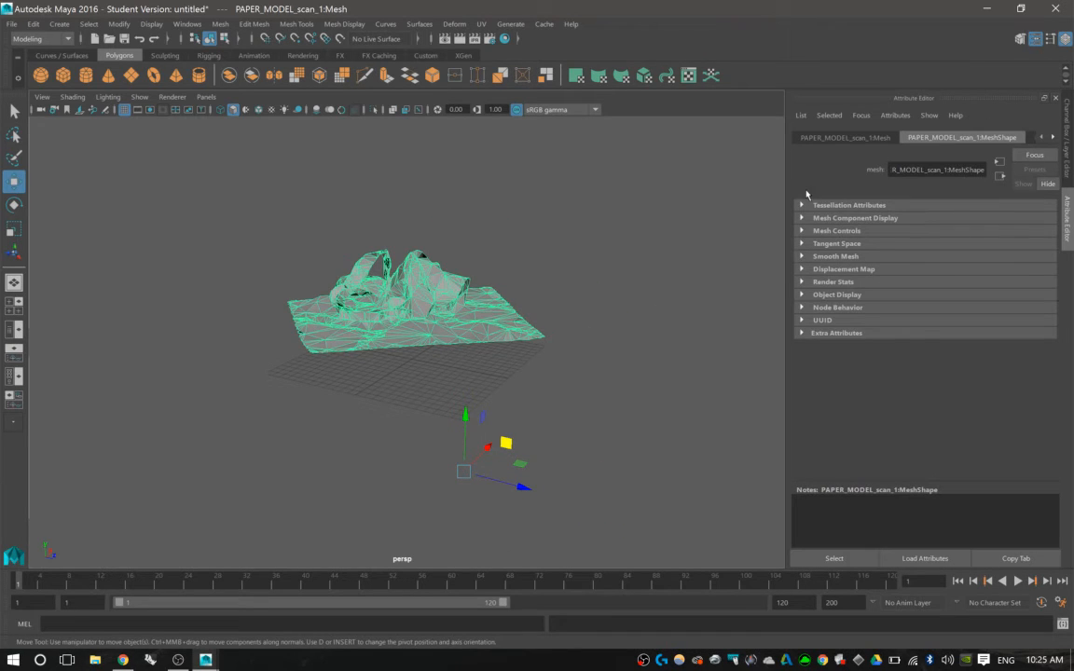
left_click(40, 109)
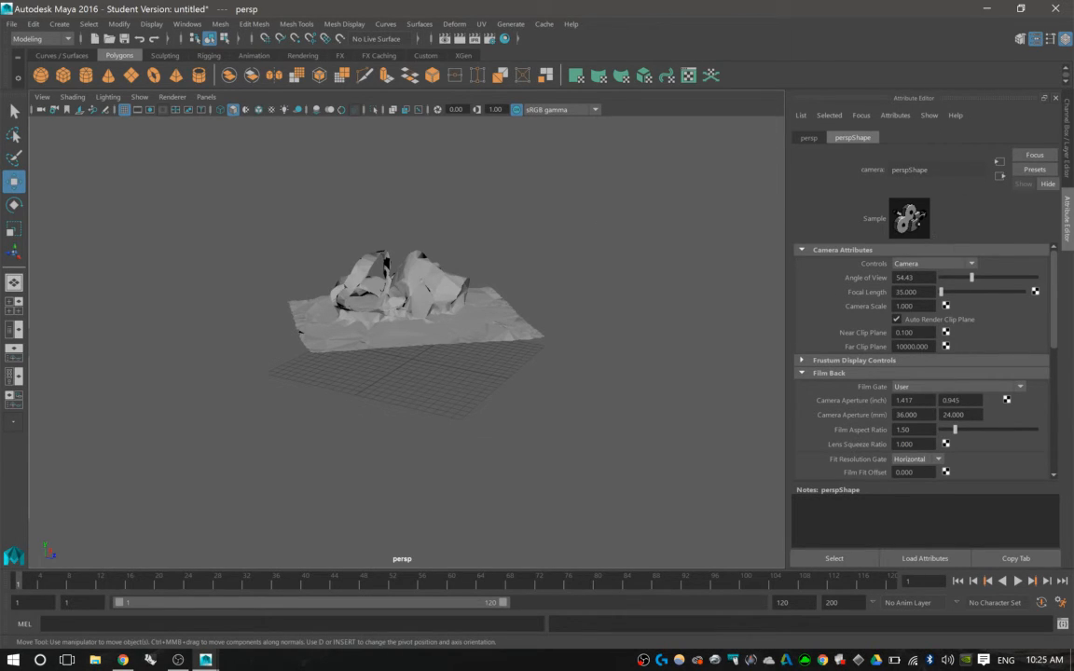
left_click_drag(930, 346, 799, 348)
type("20")
key("Return")
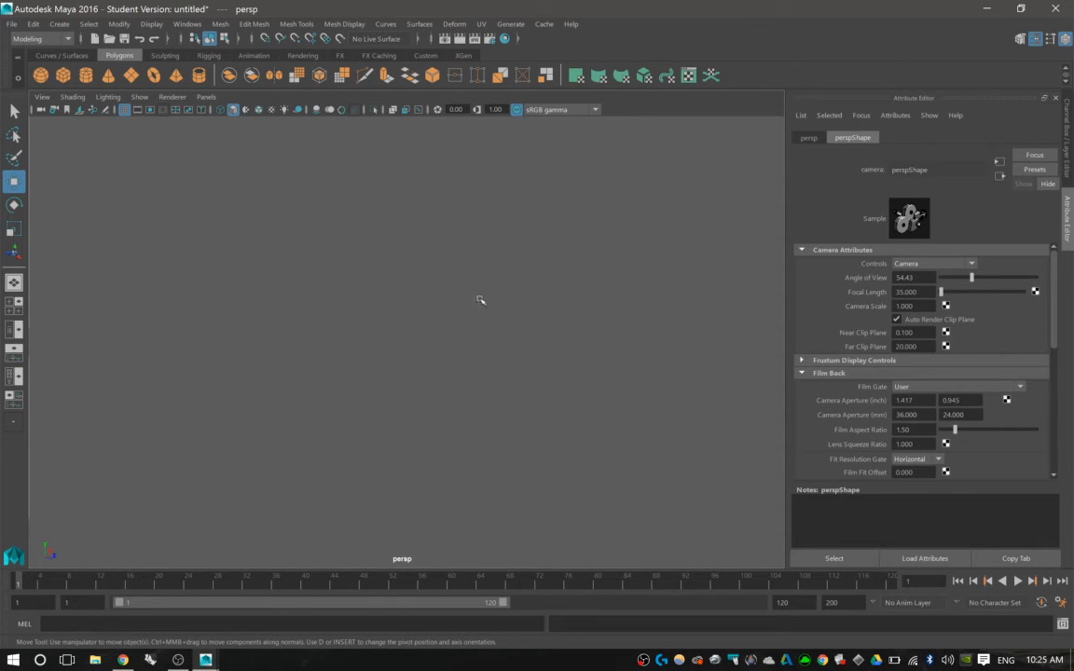
mouse_move(480, 300)
right_mouse_down("alt")
mouse_move(604, 311)
mouse_move(546, 317)
mouse_move(746, 322)
right_mouse_up("alt")
mouse_move(494, 321)
right_mouse_down("alt")
mouse_move(684, 323)
mouse_move(654, 319)
right_mouse_up("alt")
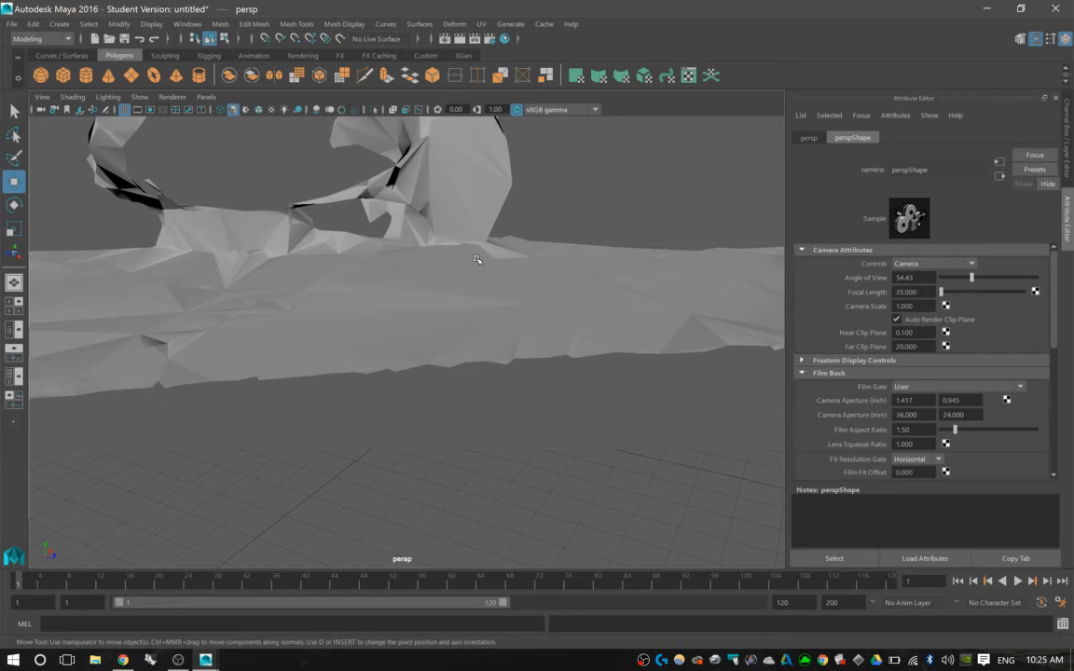
- Set the perspective camera's far clip plane to 10000 and close its attributes
double_click(909, 346)
type("10000")
key("Return")
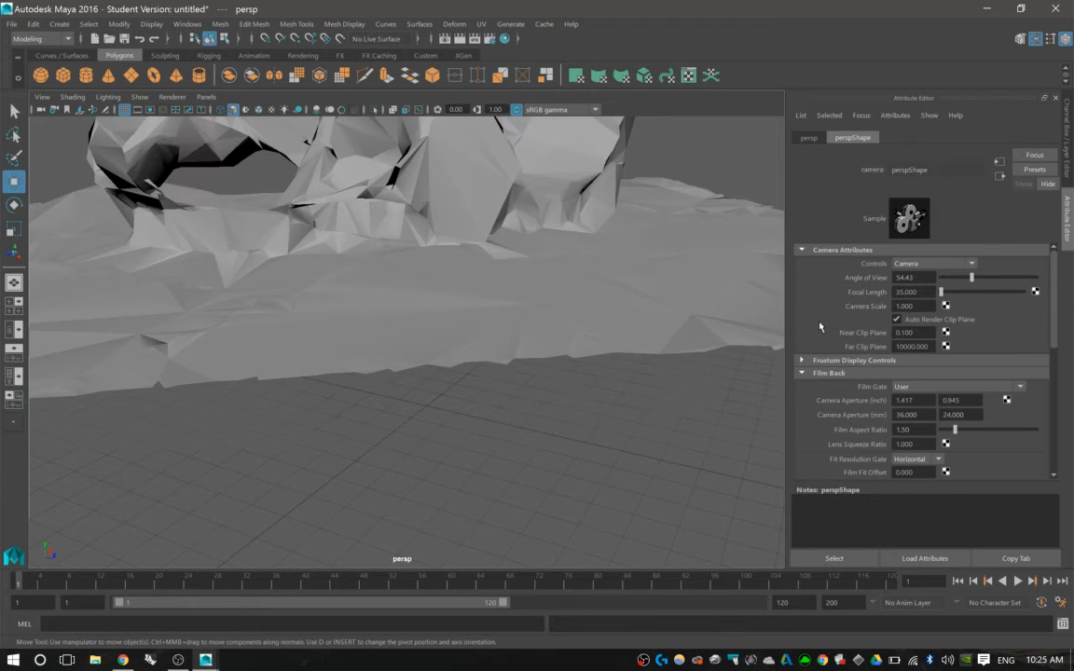
left_click_drag(512, 289, 481, 297, "alt")
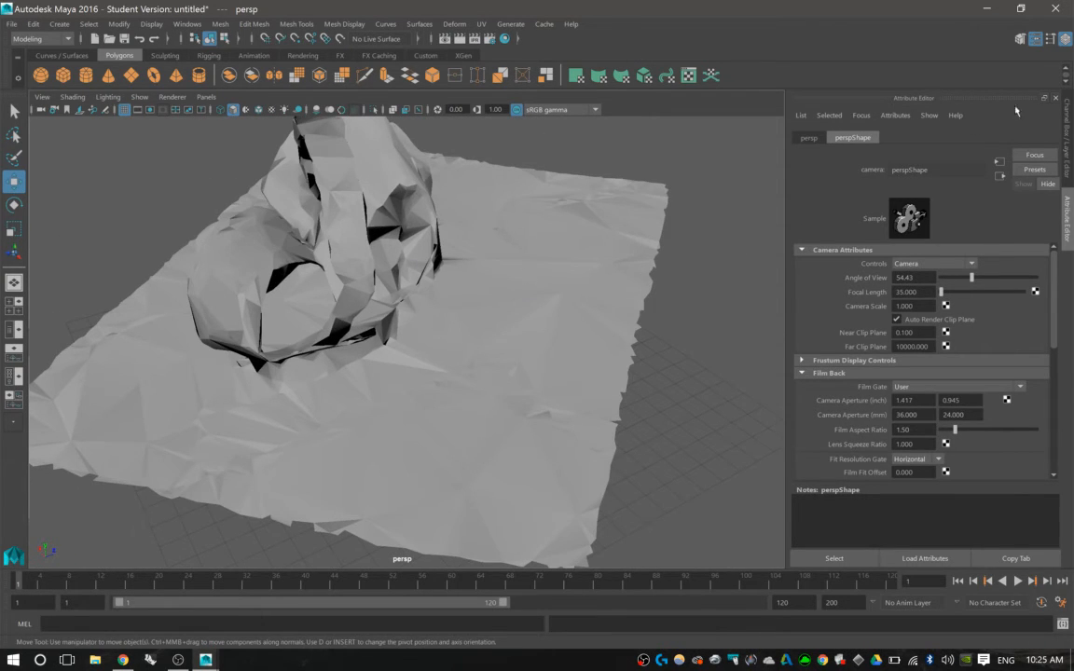
left_click(1057, 99)
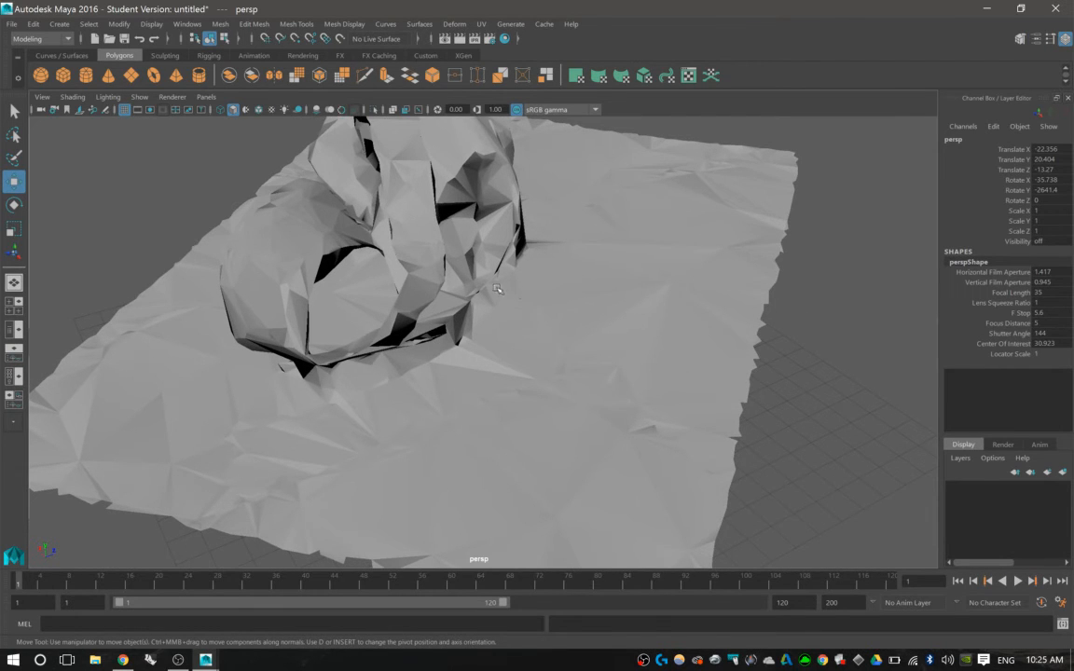
- Detach the Attribute Editor as a floating window and examine the scan mesh's transform and shape attributes
left_click_drag(448, 261, 597, 293, "alt")
middle_click_drag(659, 297, 648, 330, "alt")
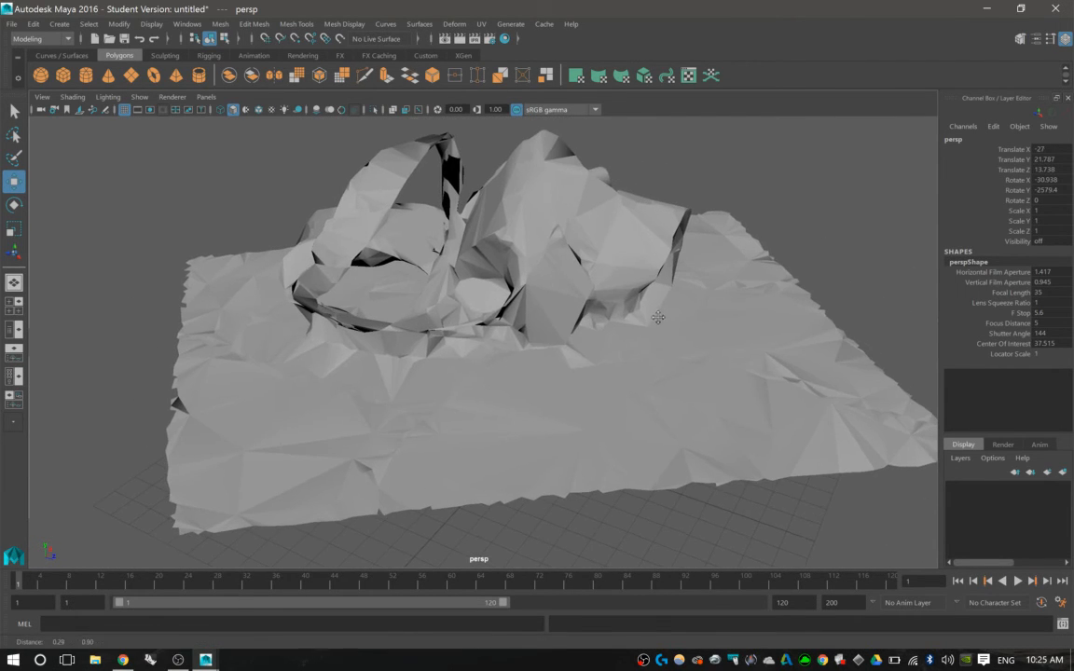
right_click_drag(666, 326, 634, 324, "alt")
left_click_drag(634, 324, 654, 330, "alt")
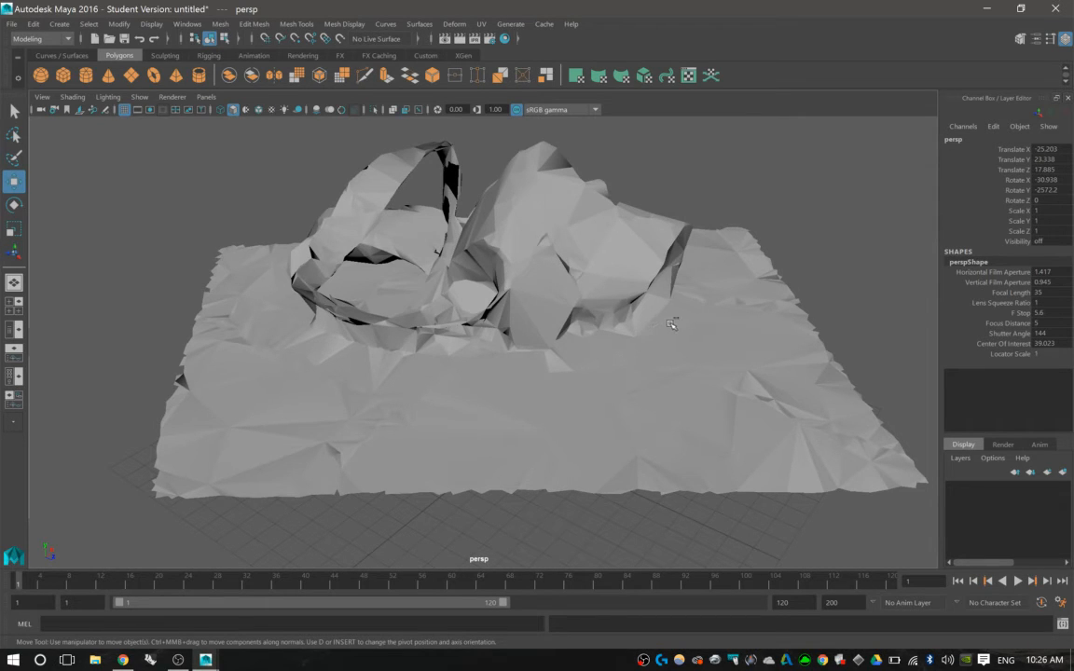
key("ctrl+a")
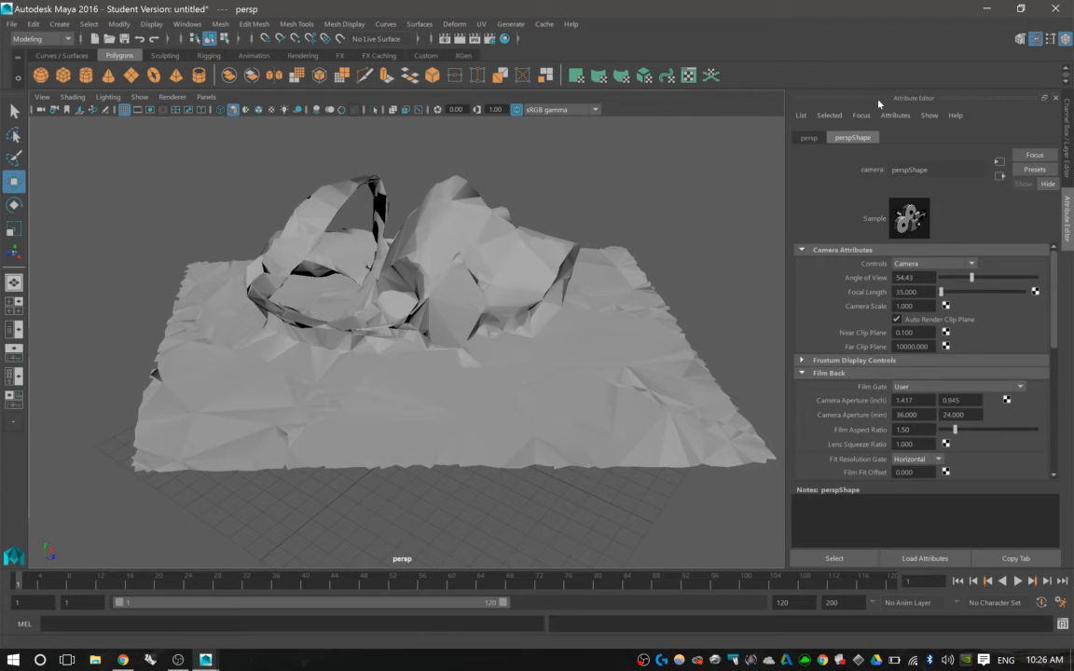
left_click_drag(882, 99, 810, 96)
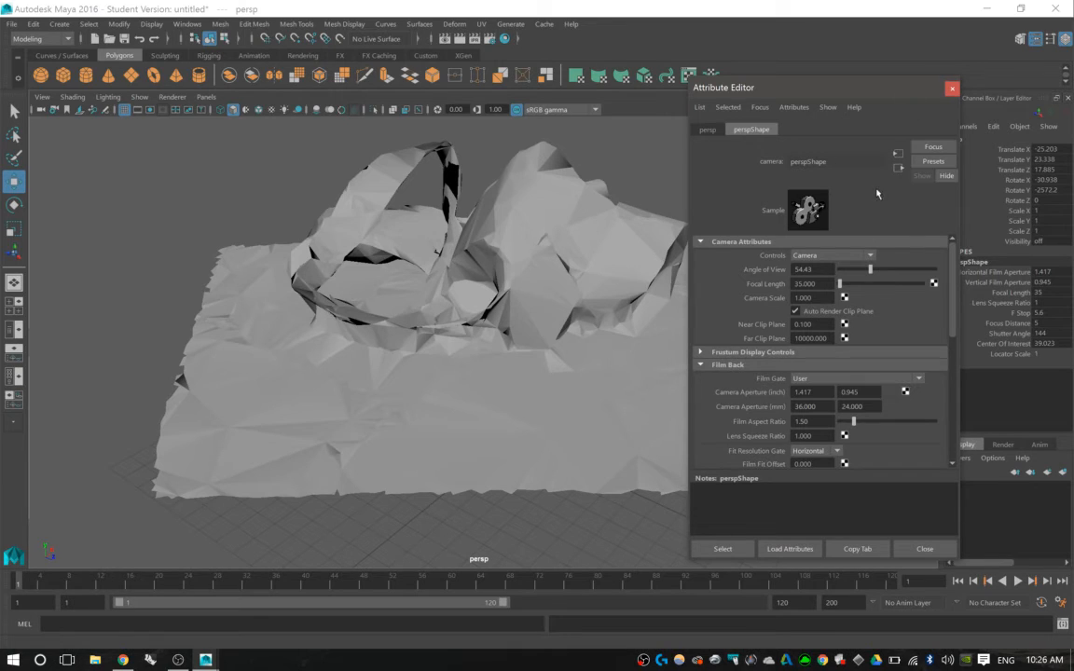
left_click(399, 171)
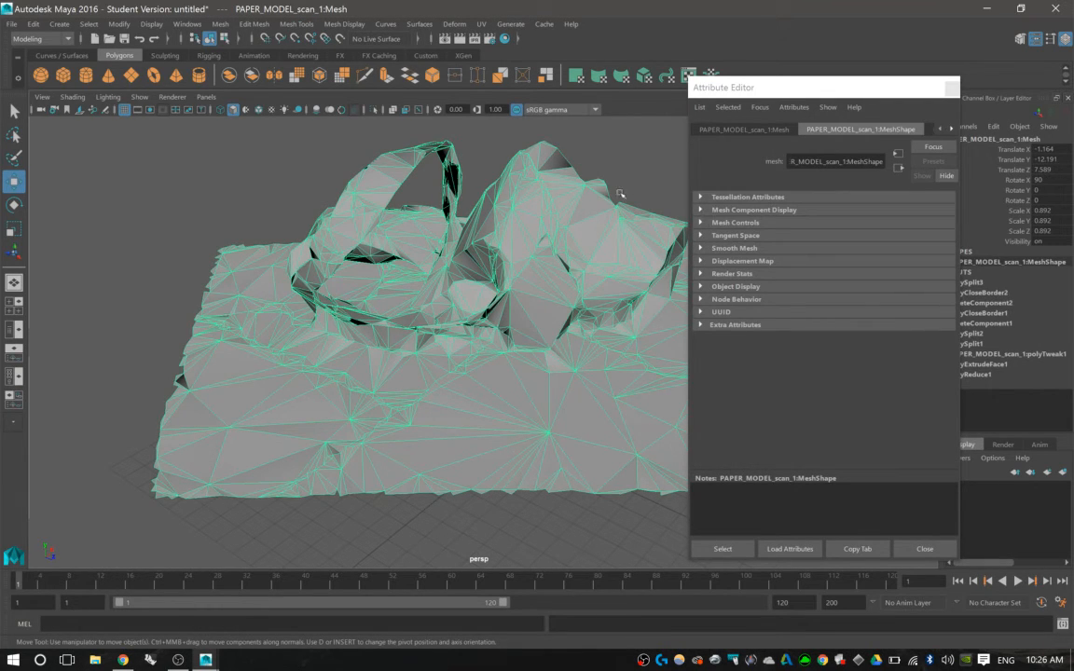
left_click(750, 130)
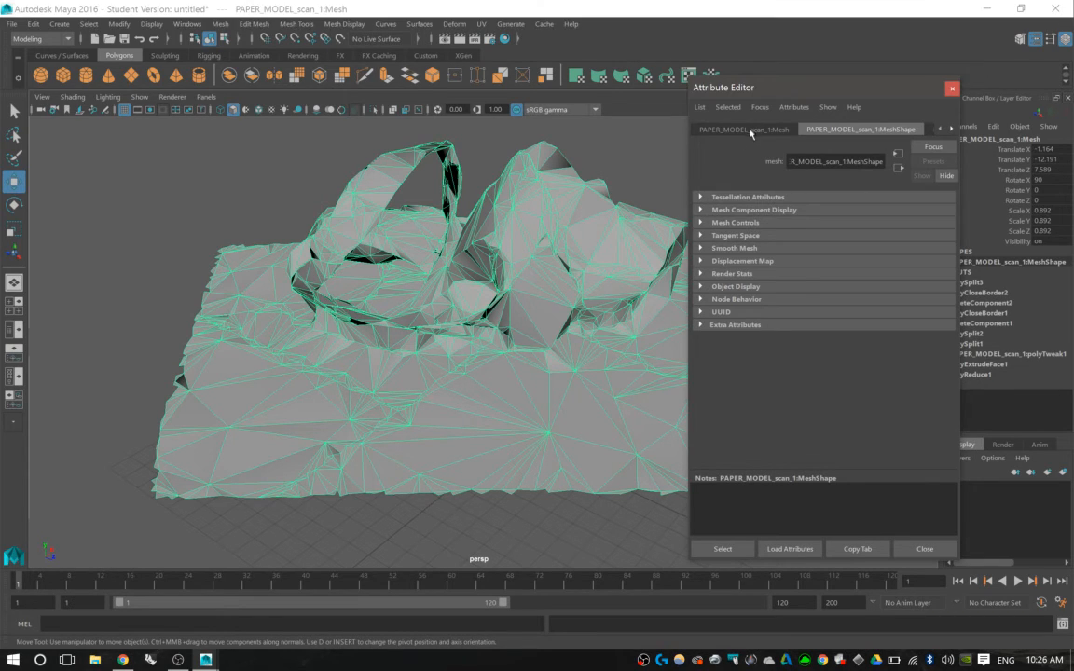
left_click(856, 131)
left_click(952, 130)
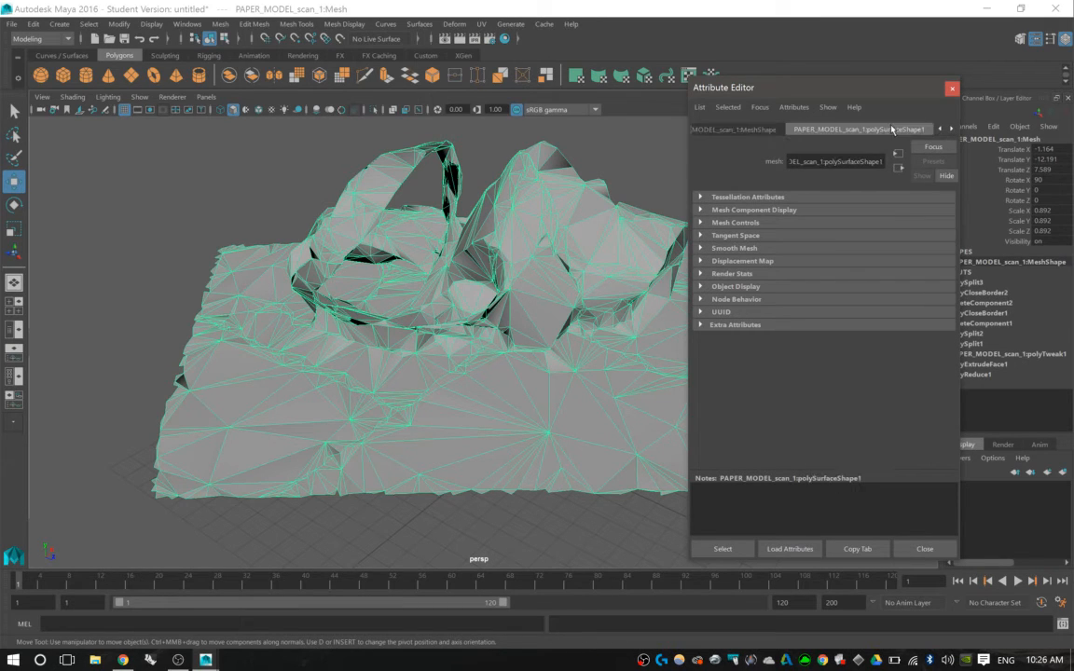
left_click(769, 131)
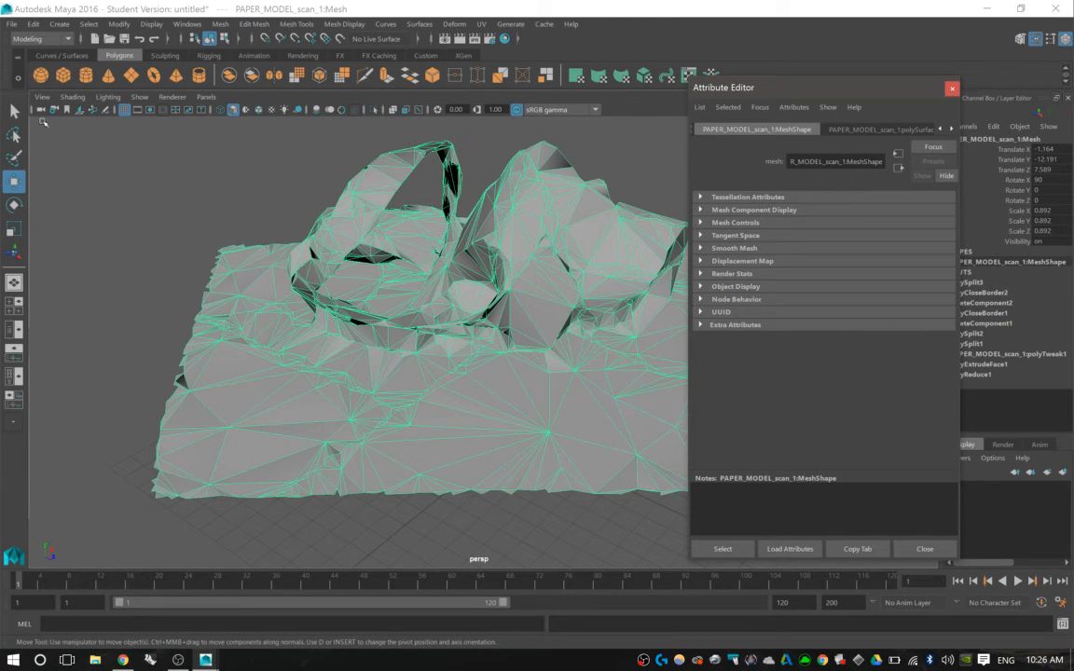
- Set the perspective camera's near clip plane to 5 and view the mesh up close
left_click(42, 112)
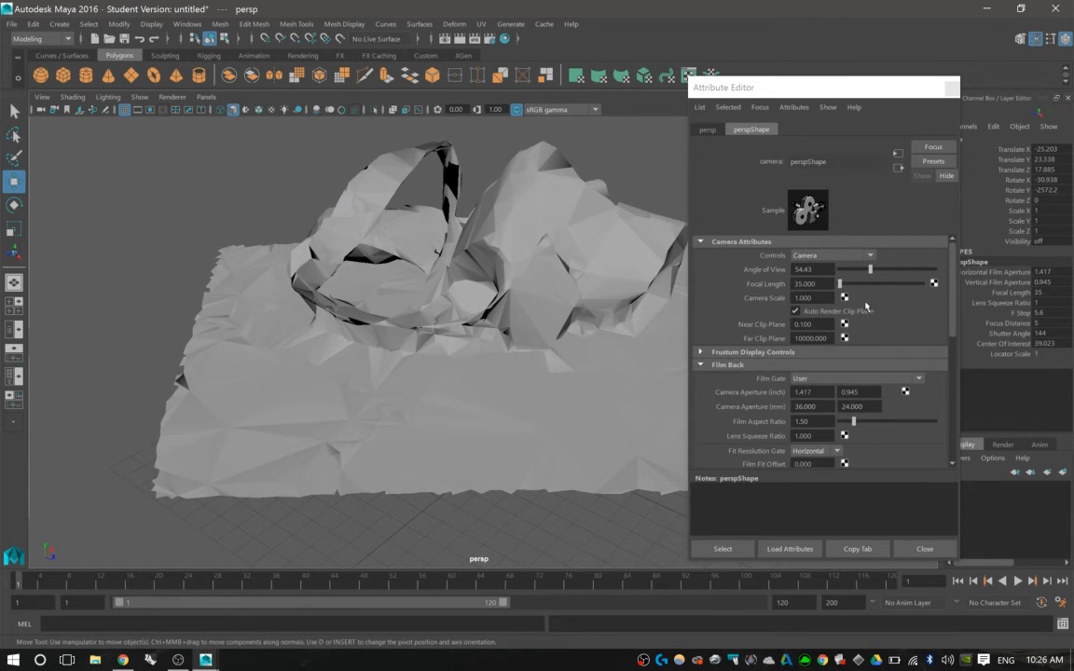
double_click(802, 323)
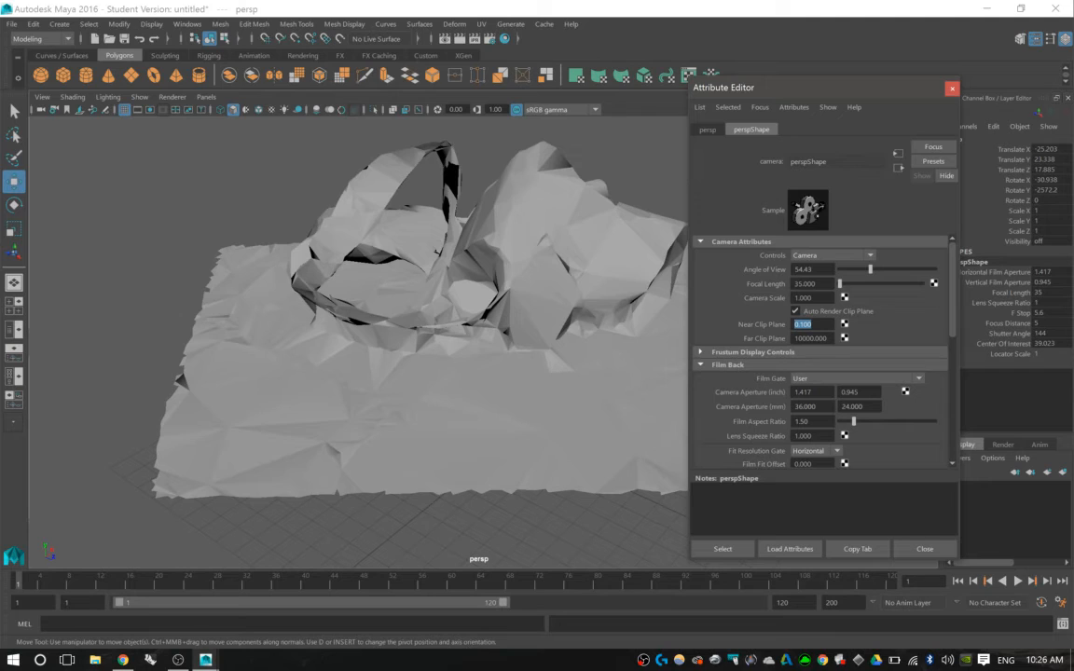
type("5")
right_click_drag(494, 173, 658, 202, "alt")
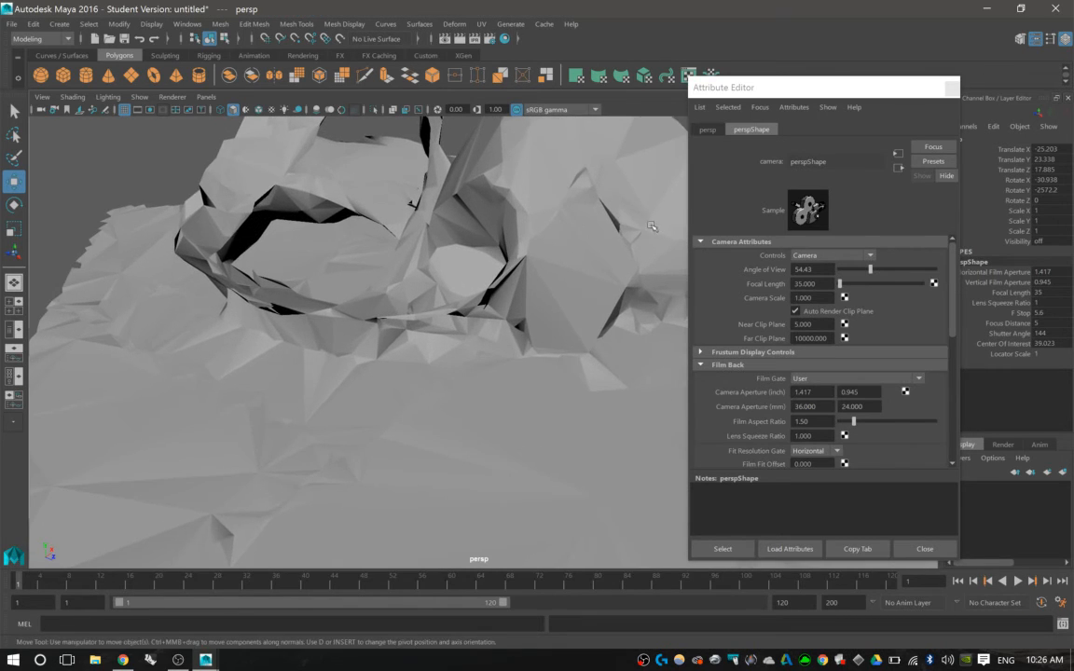
middle_click_drag(659, 201, 589, 289, "alt")
- Set the perspective camera's near clip plane to 10, check the clipping inside the mesh, and close the attributes
double_click(811, 323)
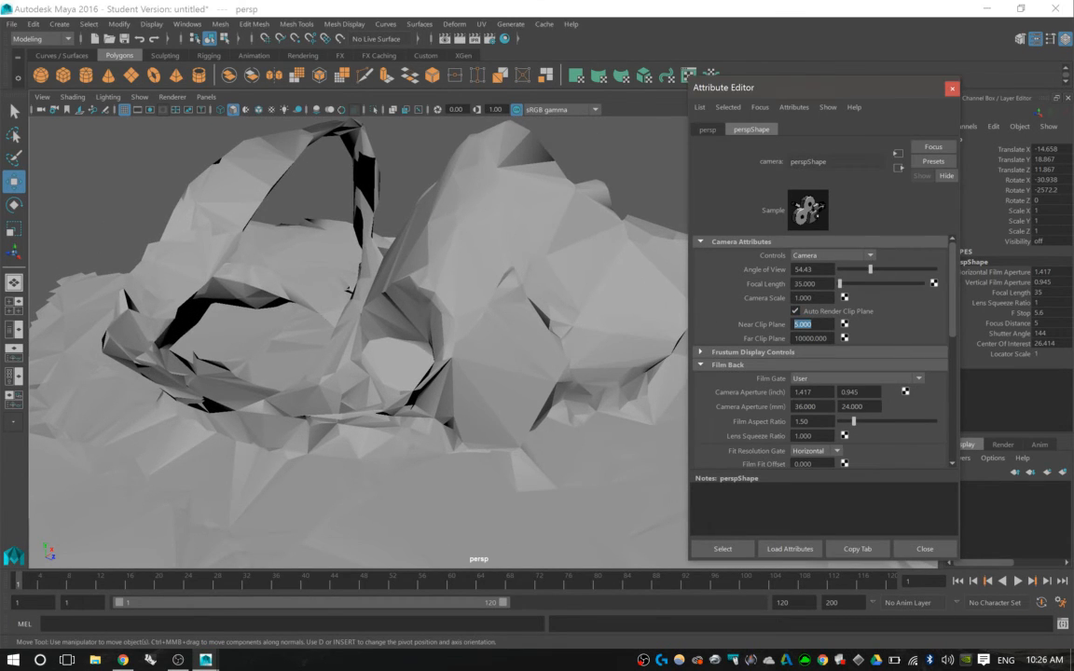
type("10")
right_click_drag(552, 267, 698, 293, "alt")
middle_click_drag(628, 291, 561, 360, "alt")
right_click_drag(561, 360, 620, 345, "alt")
left_click_drag(620, 345, 546, 302, "alt")
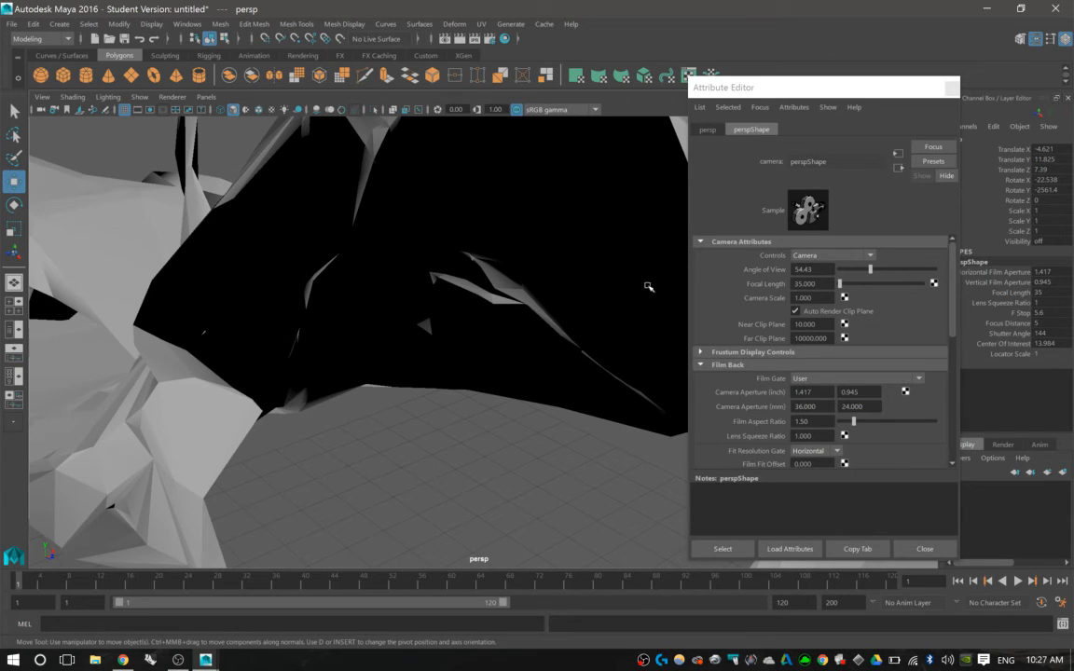
key("ctrl+a")
right_click_drag(811, 383, 599, 367, "alt")
mouse_move(634, 366)
left_mouse_down("alt")
mouse_move(473, 382)
mouse_move(635, 367)
left_mouse_up("alt")
middle_click_drag(371, 319, 449, 325, "alt")
right_click_drag(510, 352, 429, 334, "alt")
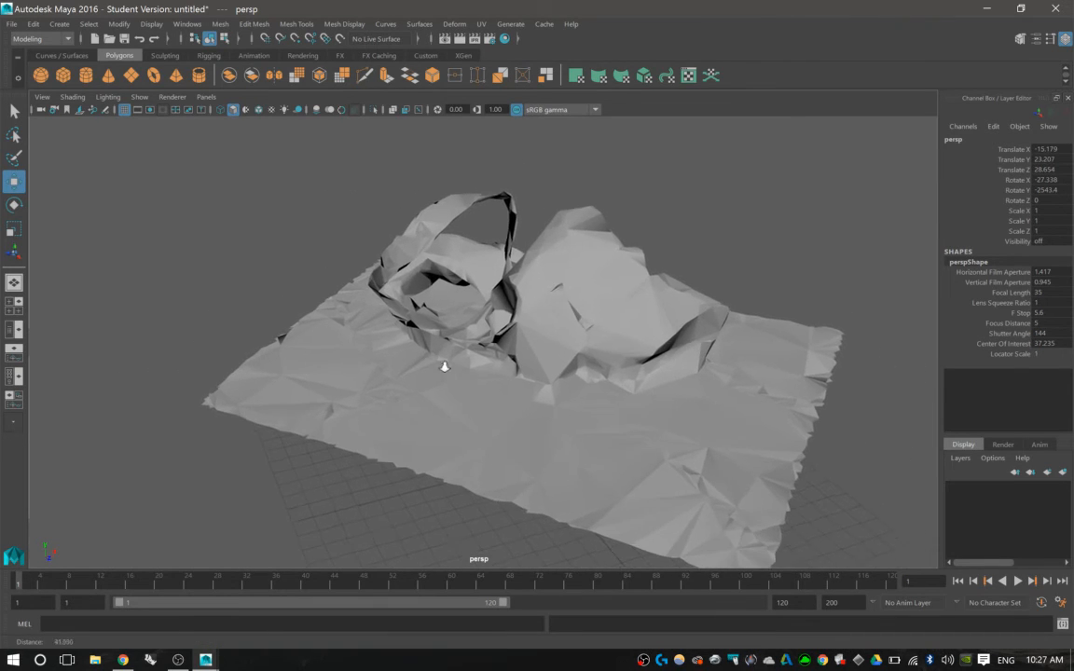
- Raise the scan mesh's pivot from below to the paper sheet and align it to the surface near the sheet's front edge
left_click(429, 334)
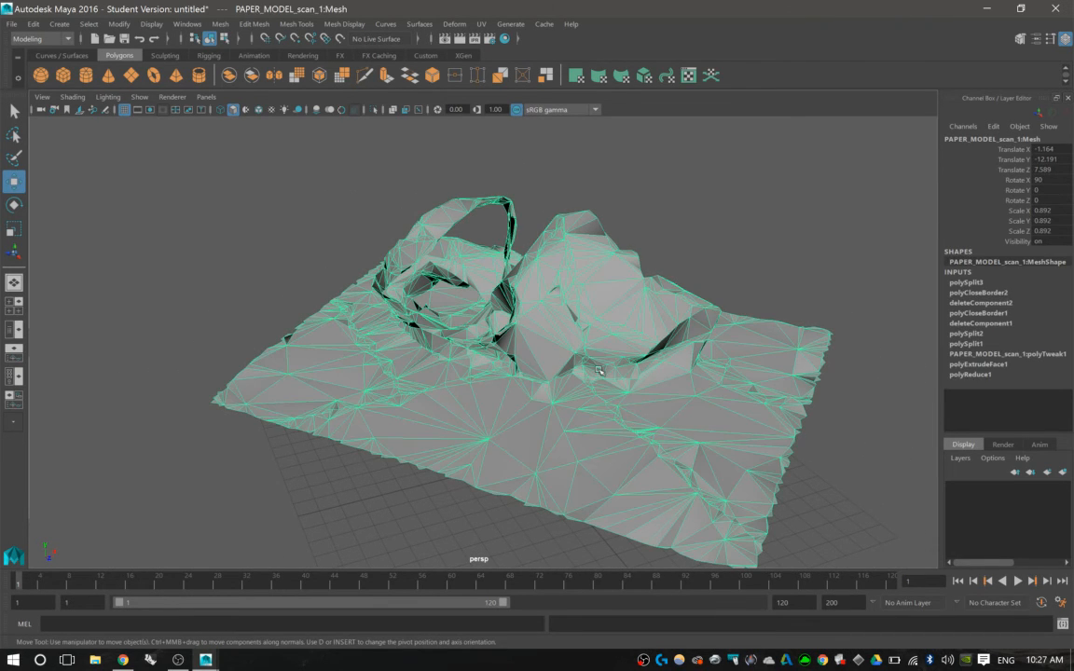
scroll(623, 377, "down", 6)
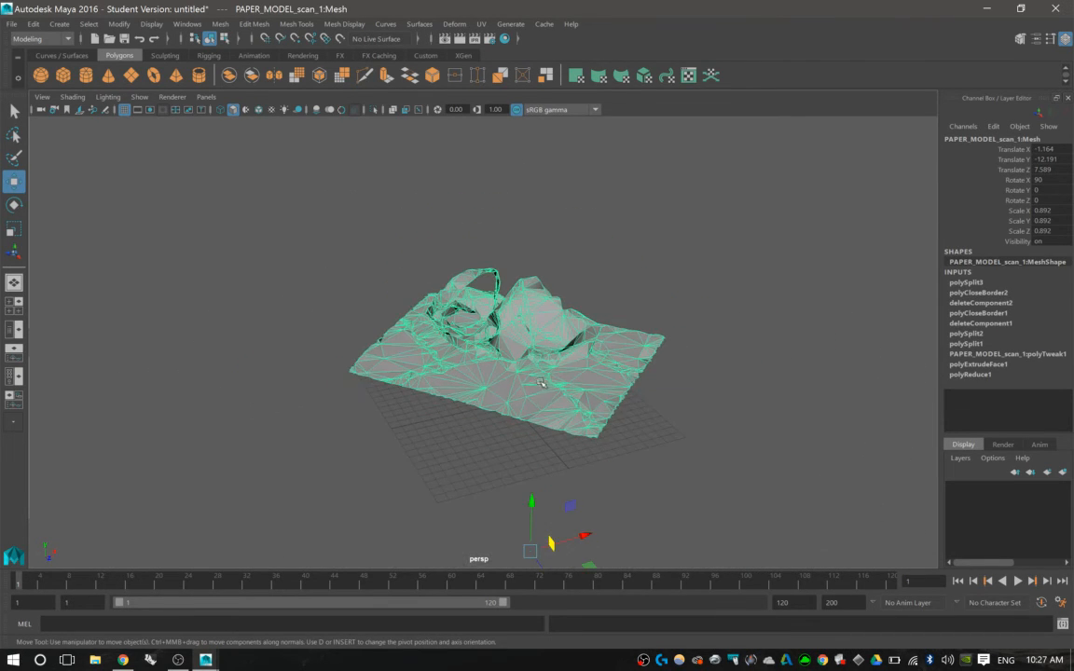
left_click_drag(541, 382, 602, 381, "alt")
key("d")
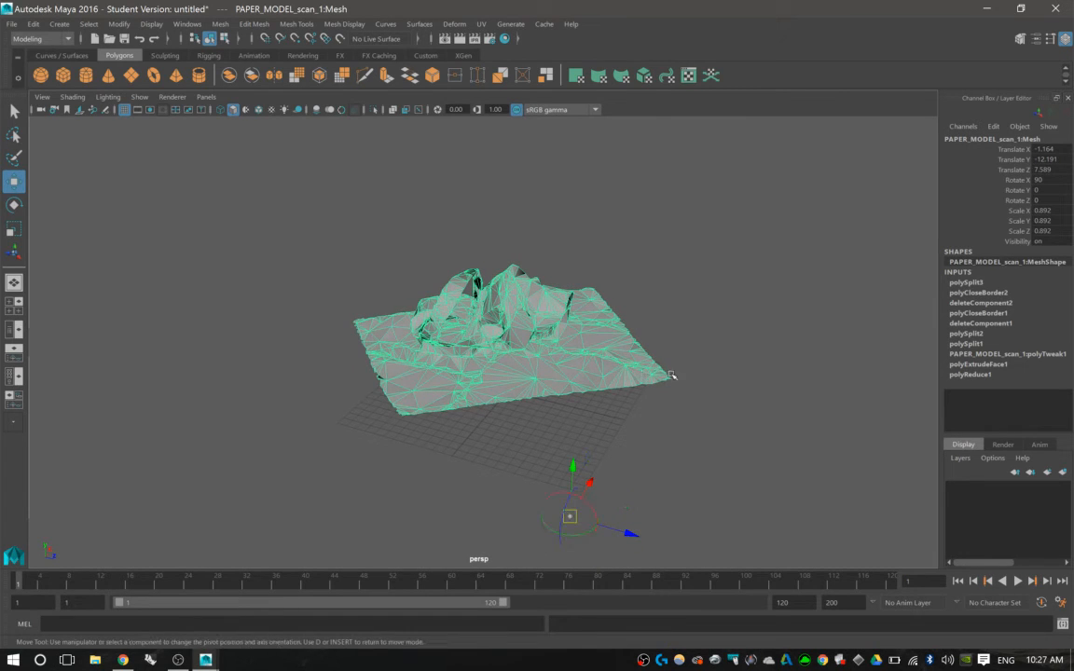
left_click_drag(572, 468, 565, 344)
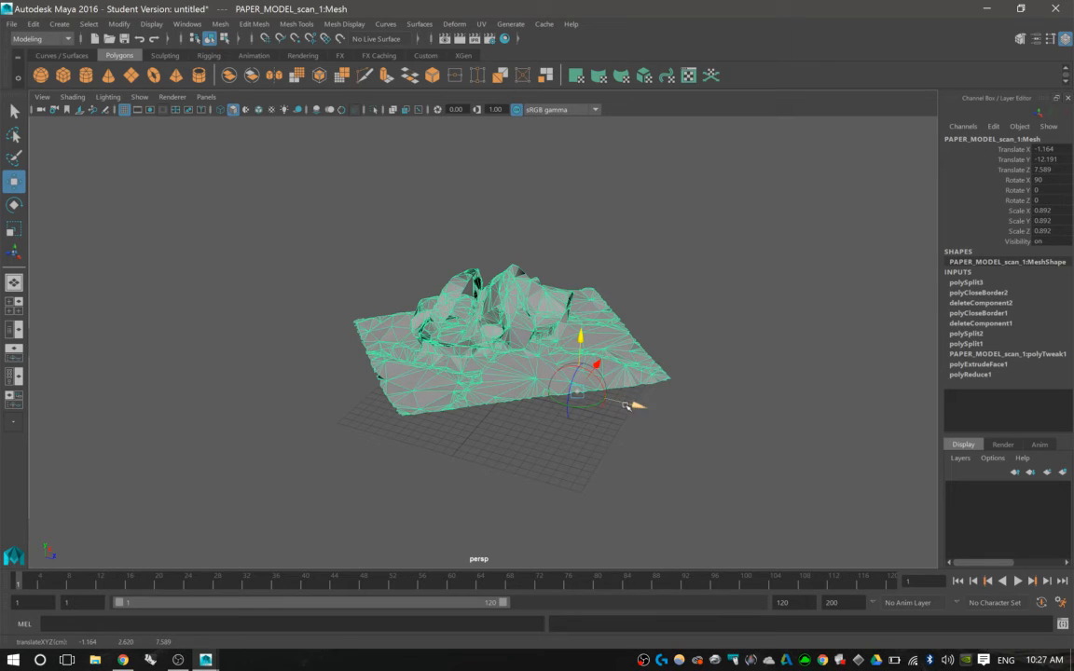
left_click(445, 380)
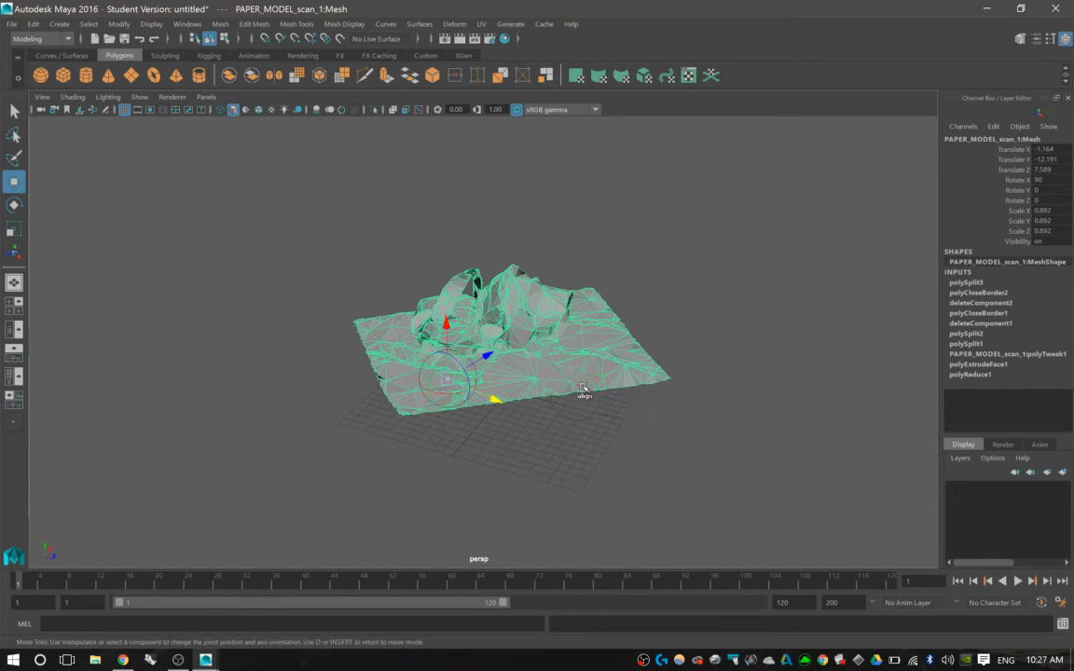
key("d")
- Check the rotate and scale manipulators at the new pivot, and relocate the scan mesh's pivot to the sheet's near corner
key("e")
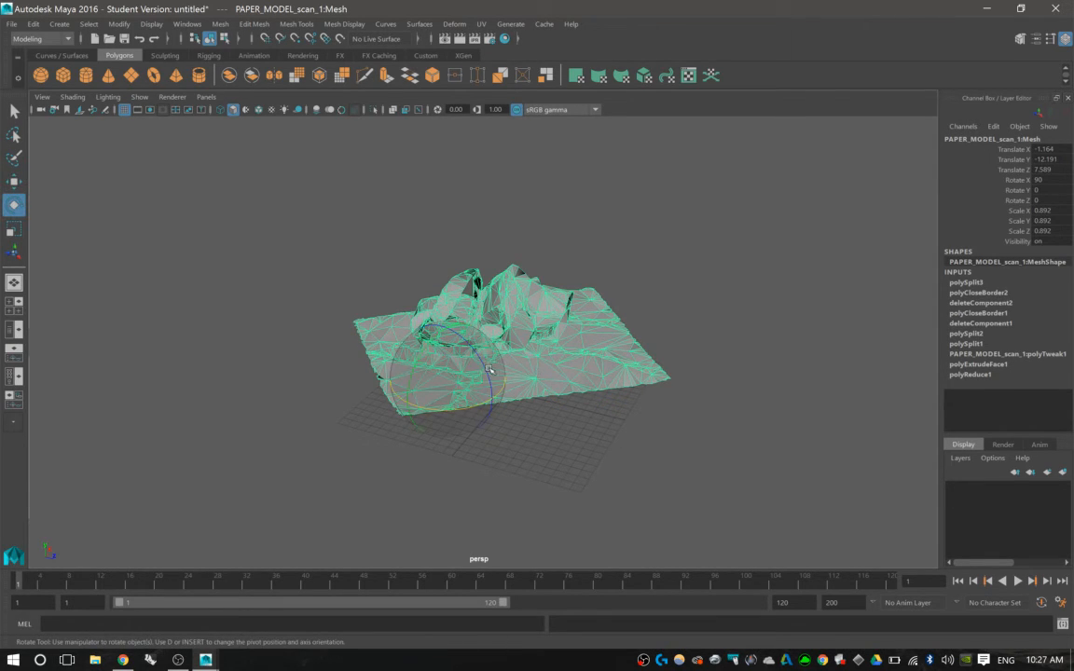
key("r")
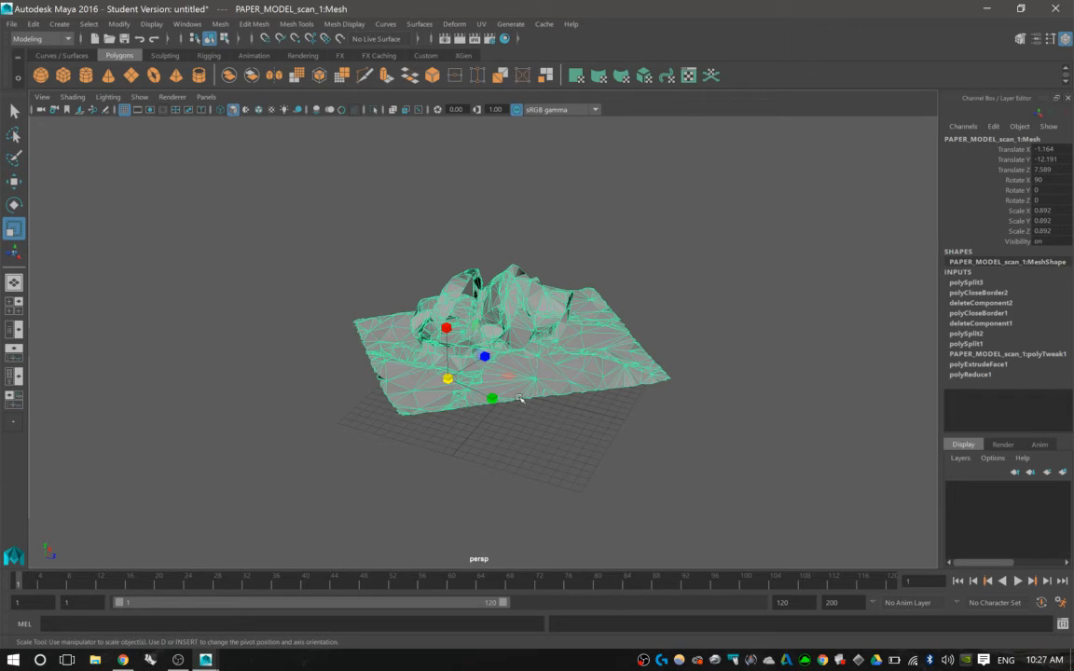
key("d")
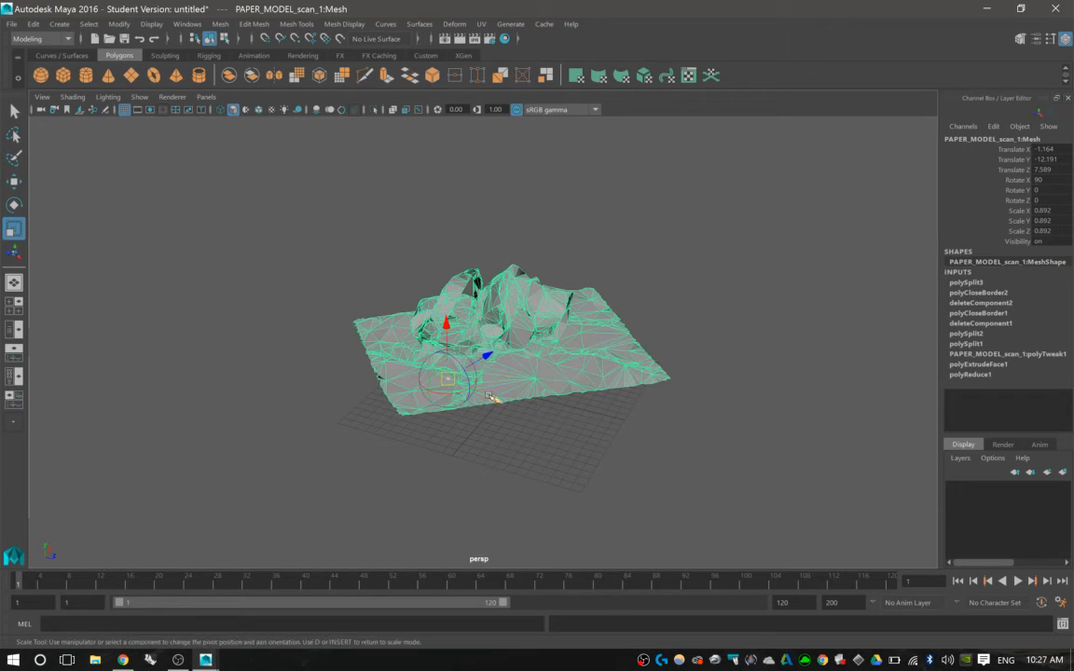
left_click(388, 399)
key("d")
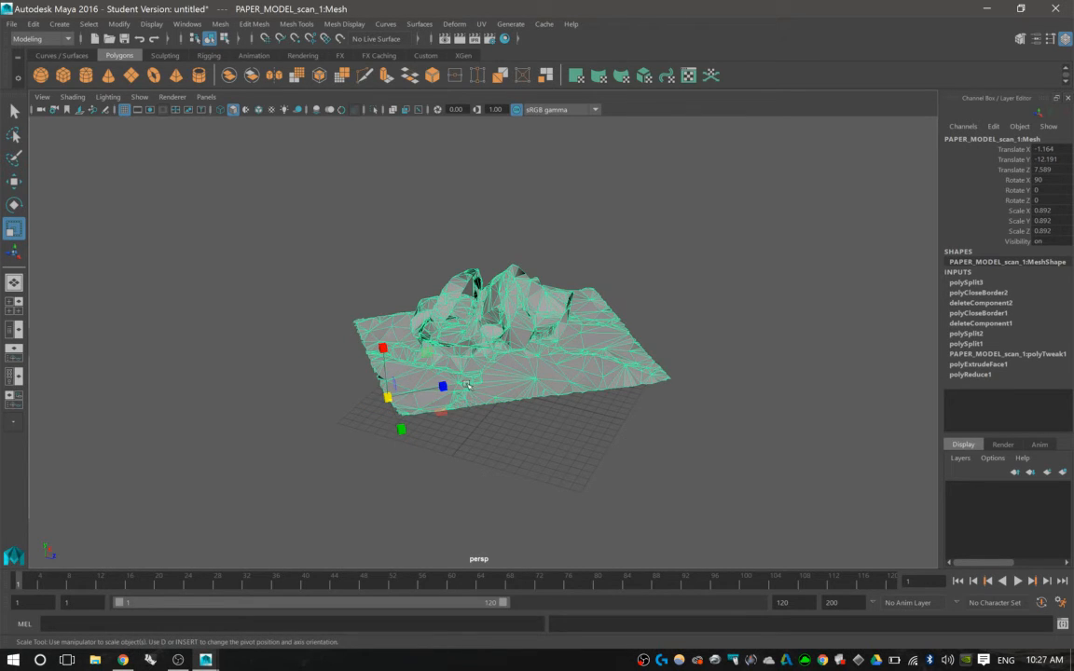
- Try scaling the scan mesh along one axis from its corner pivot, and undo the scaling
left_click_drag(443, 386, 435, 397)
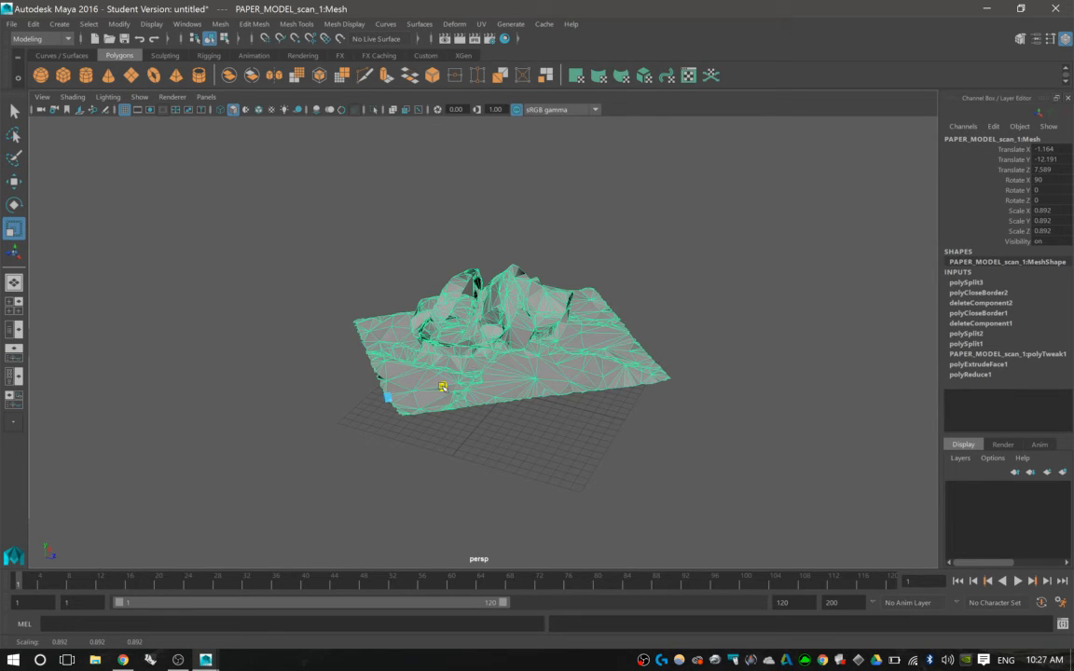
left_click_drag(444, 386, 516, 397)
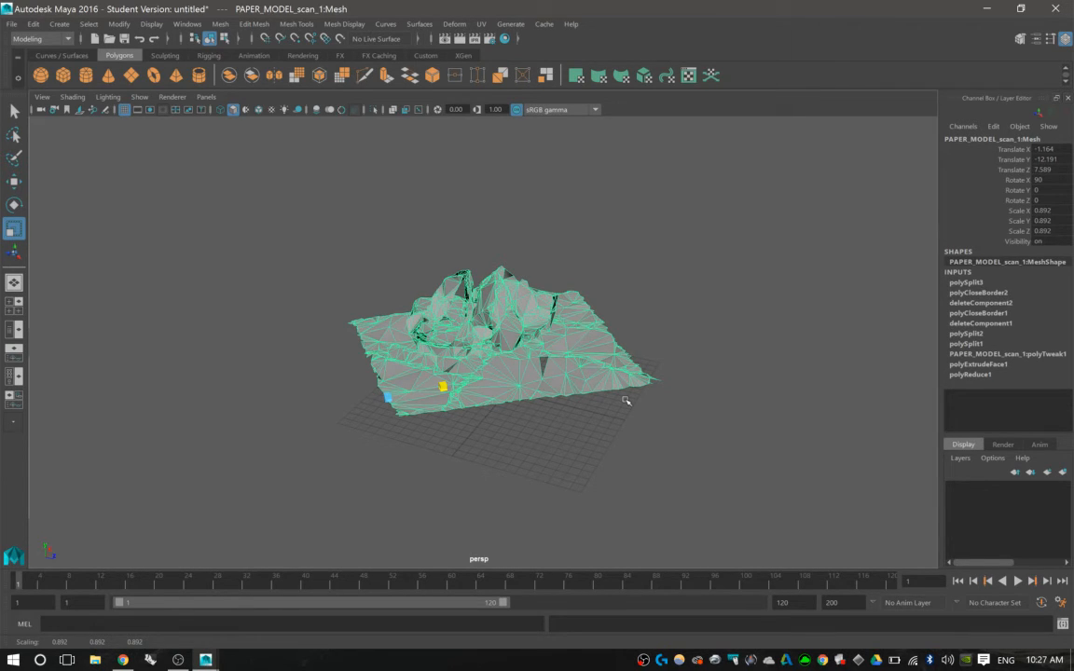
left_click(580, 461)
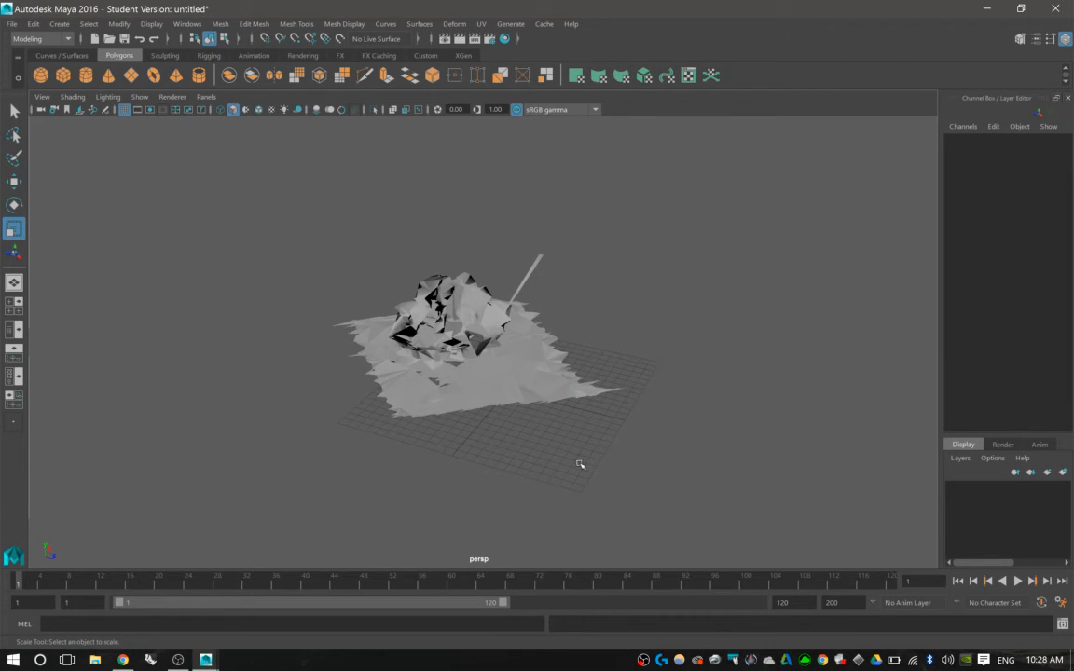
key("ctrl+z")
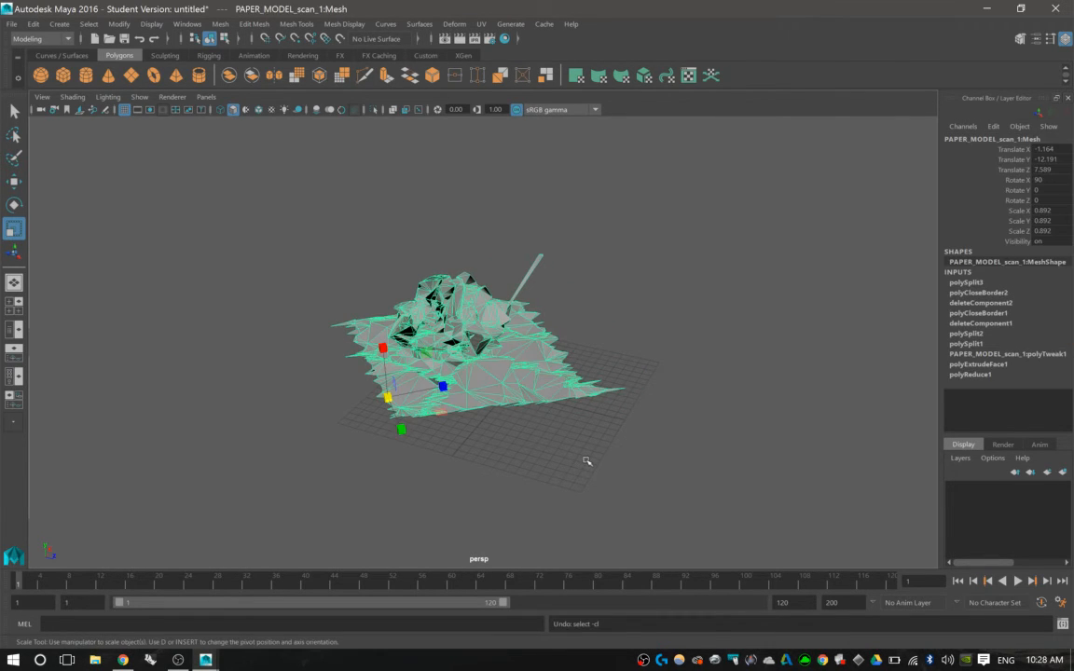
key("ctrl+z")
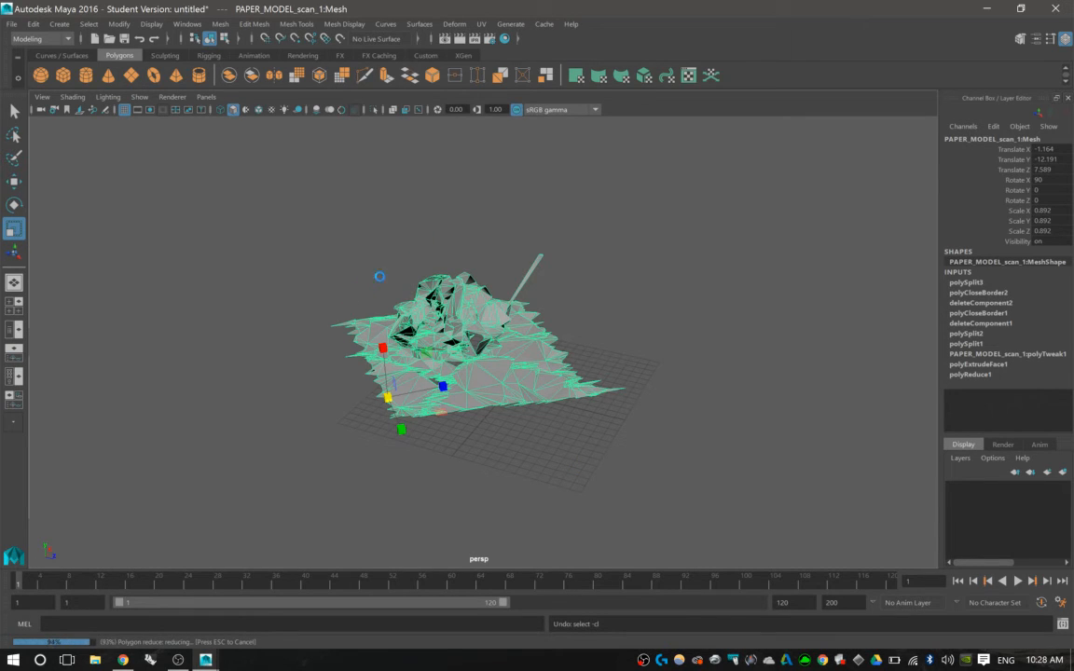
- Create a default polygon cube at the origin with no other object selected
right_click_drag(562, 310, 573, 289)
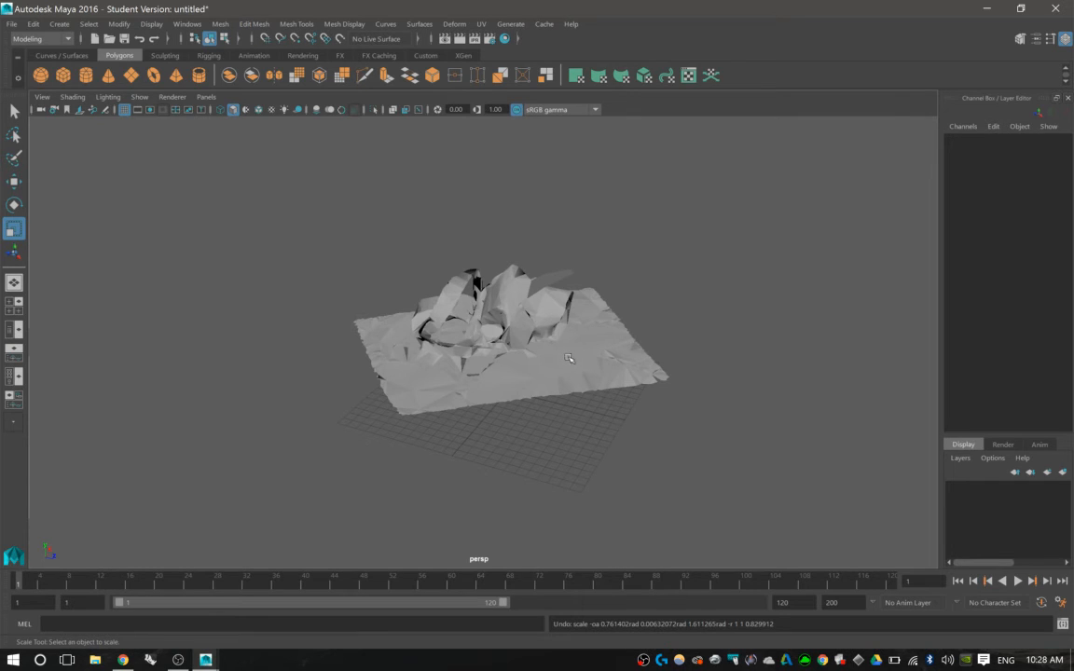
scroll(560, 359, "up", 2)
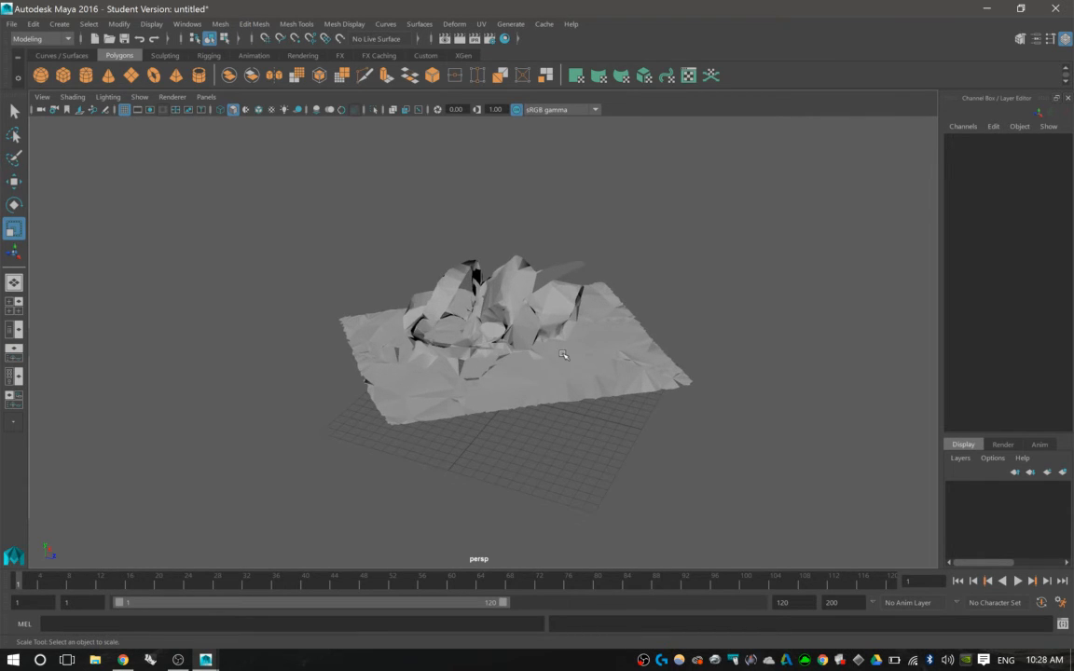
right_click(551, 336, "shift")
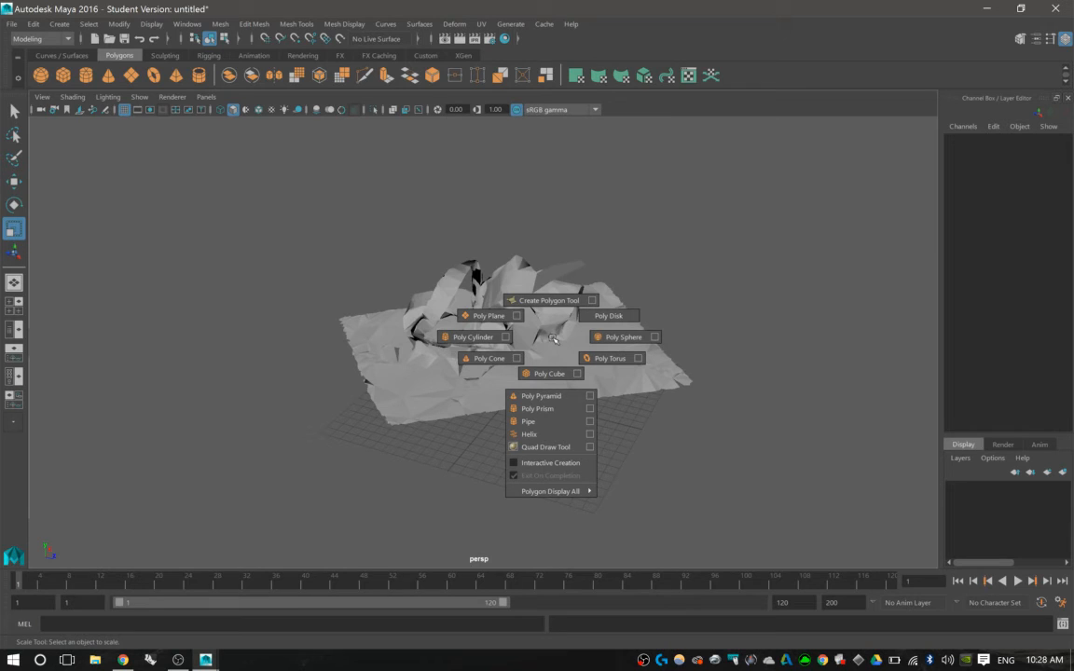
left_click(554, 338)
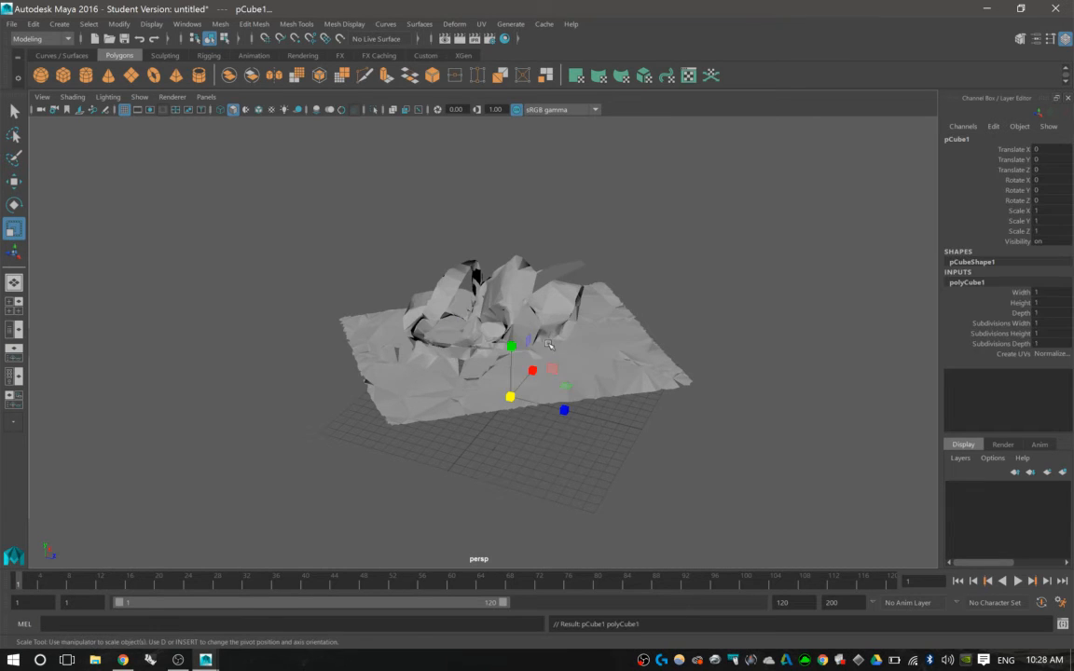
- Compare the editing commands offered for the whole scan mesh with those offered for a single selected edge
right_click(564, 328, "shift")
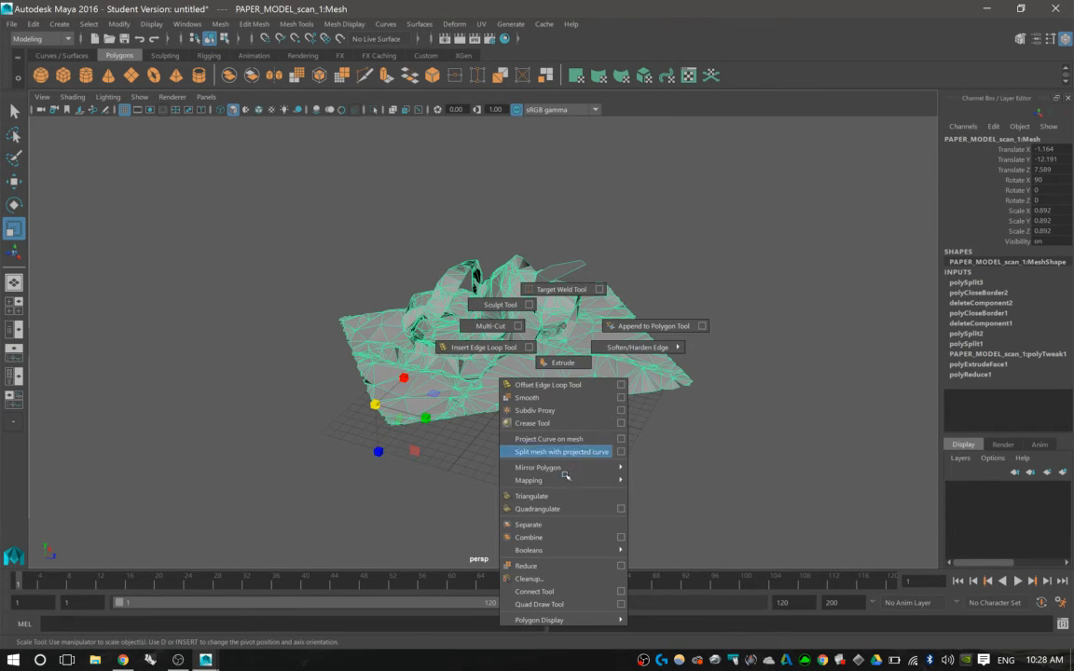
right_click(567, 311)
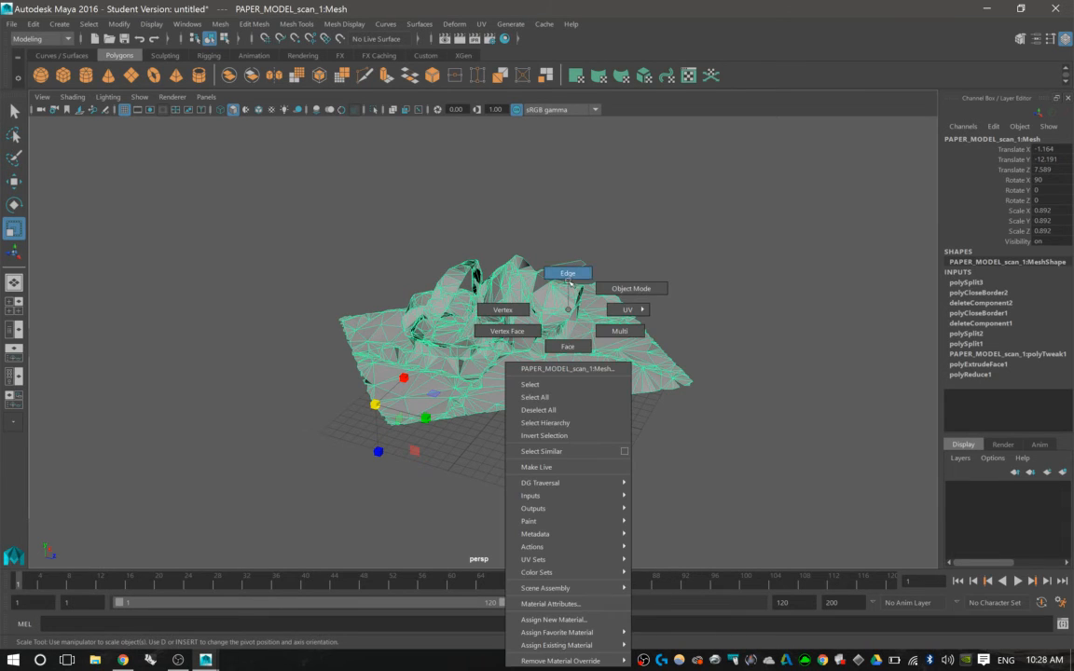
left_click(567, 273)
left_click(569, 322)
right_click(570, 318, "shift")
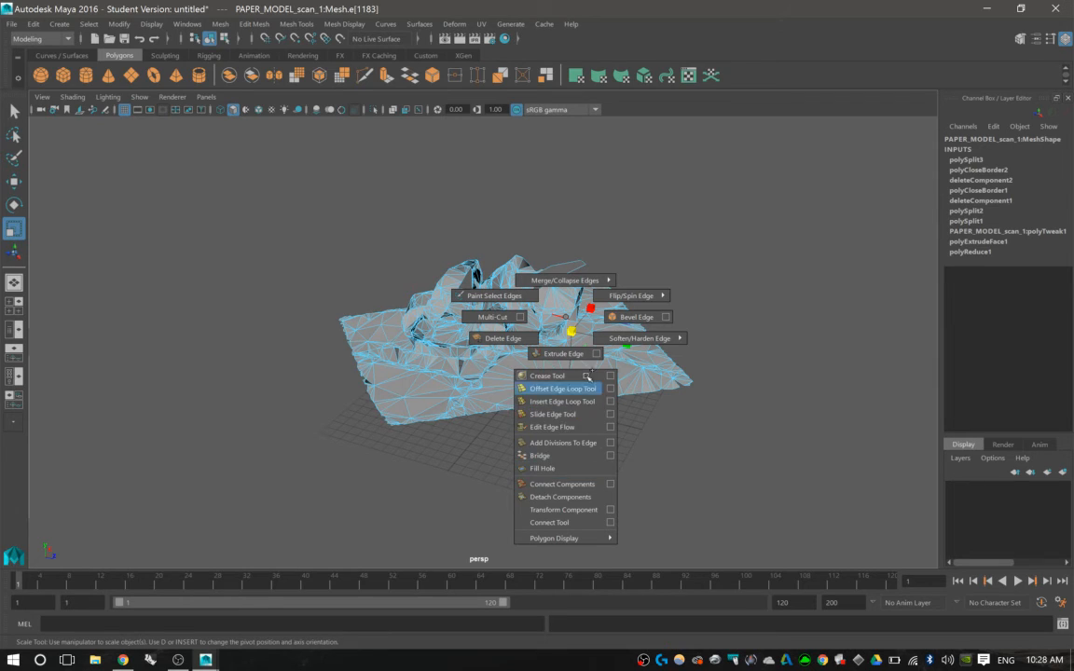
right_click_drag(578, 374, 564, 318, "shift")
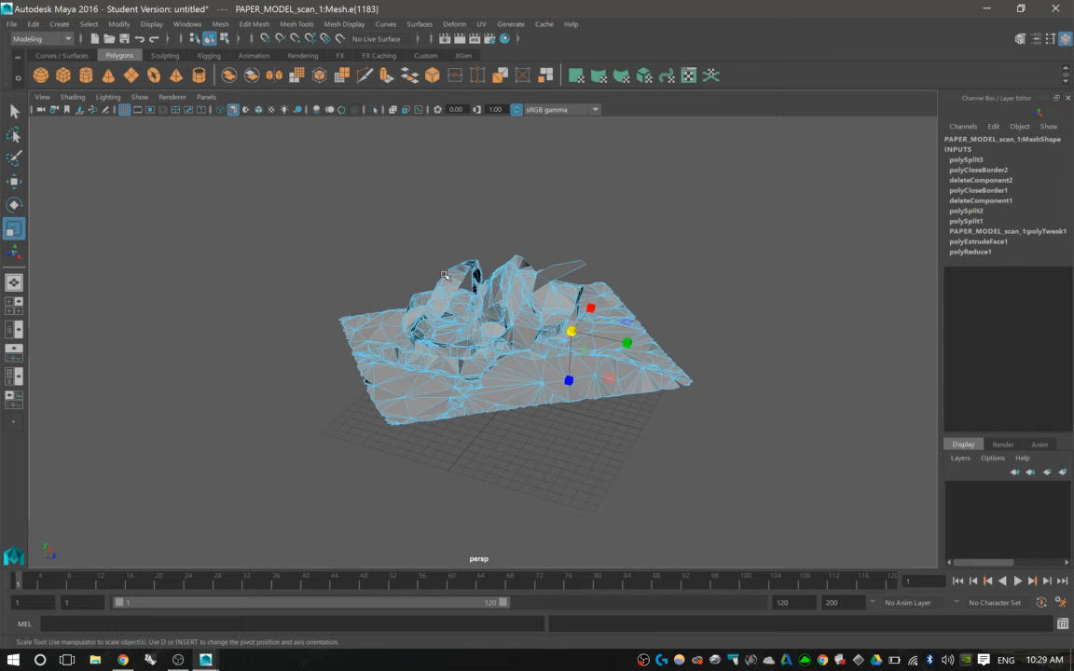
- Try soft selection with the Move tool and a Lattice deformer on the selected edge, and undo the lattice
key("w")
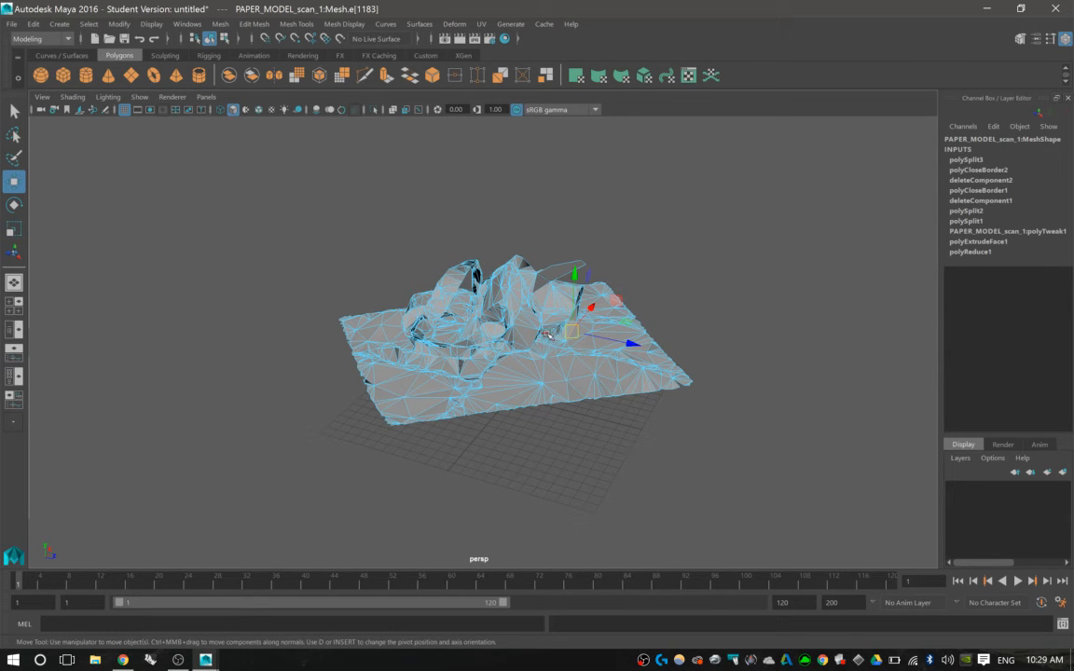
key("b")
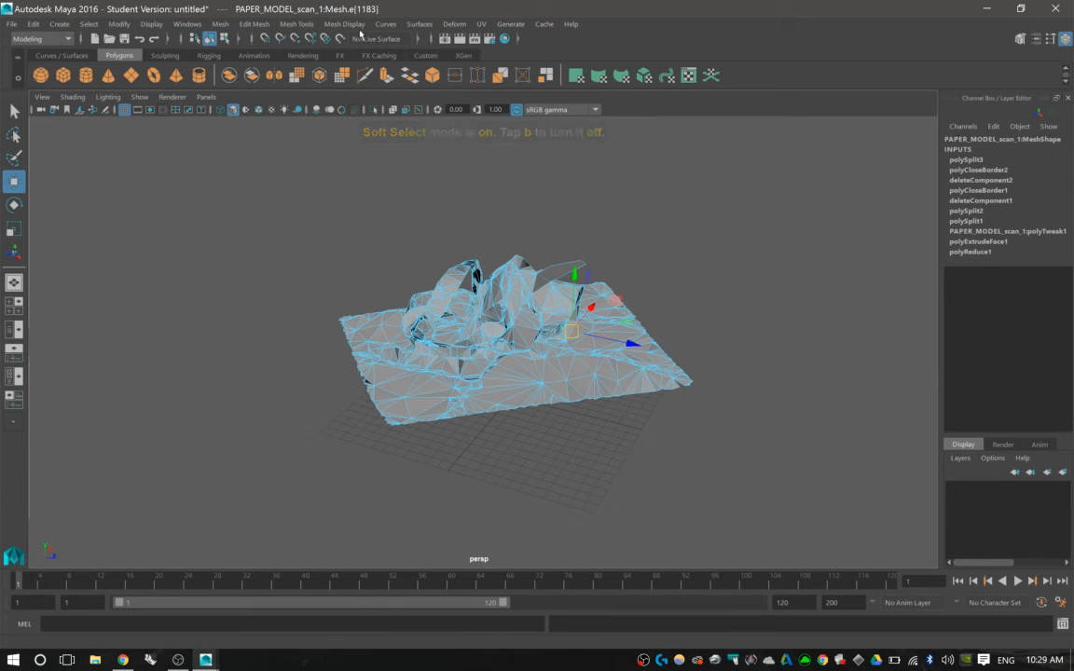
left_click(451, 24)
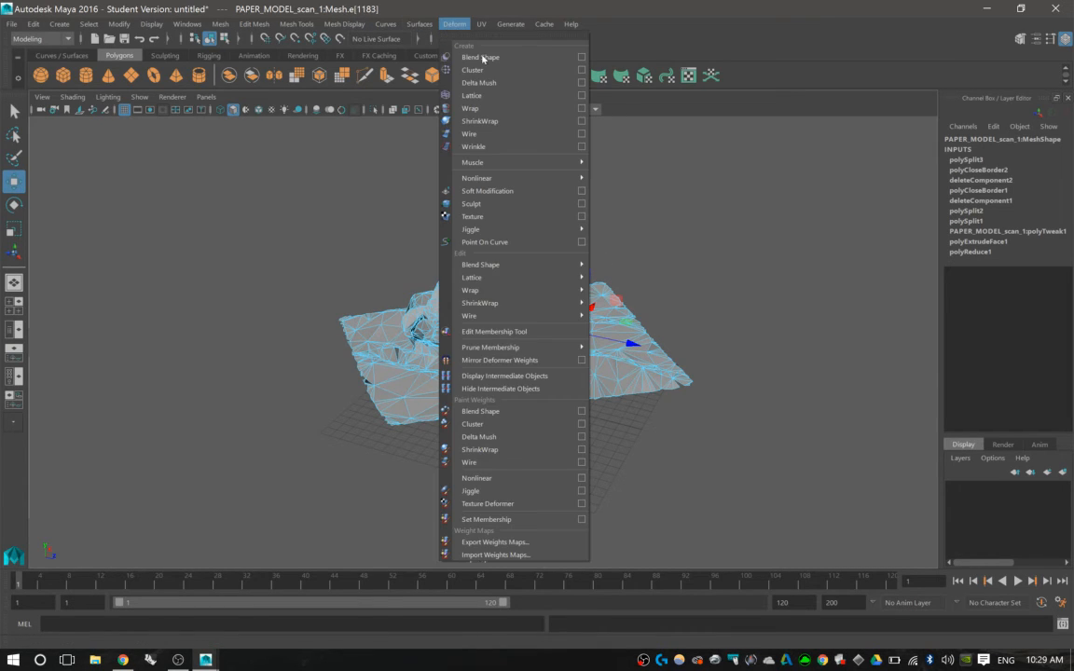
left_click(485, 95)
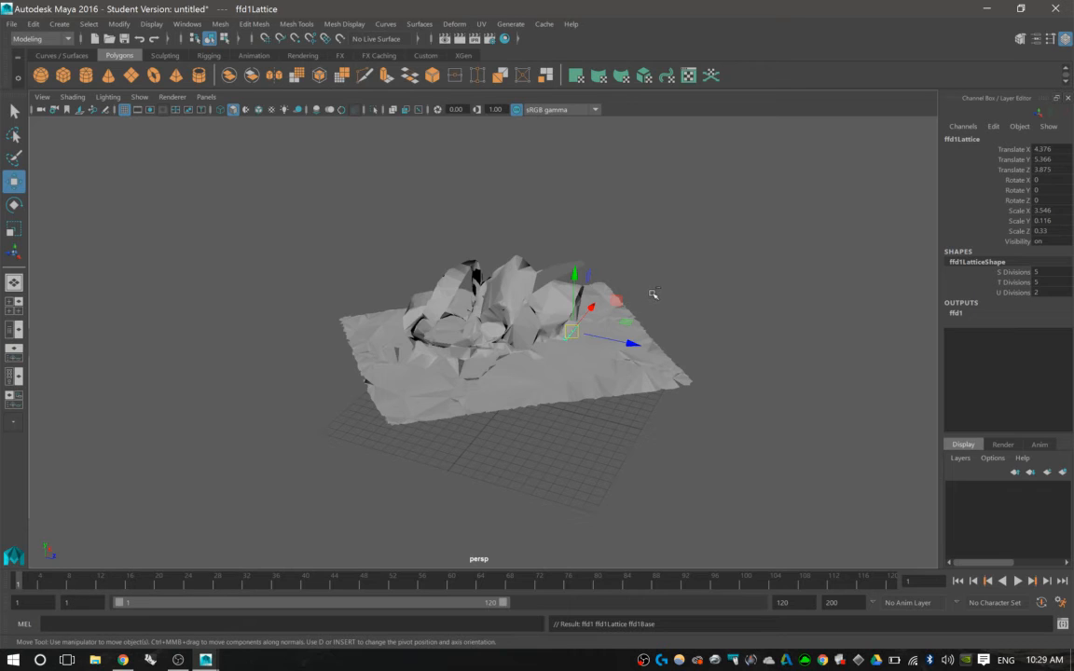
key("ctrl+z")
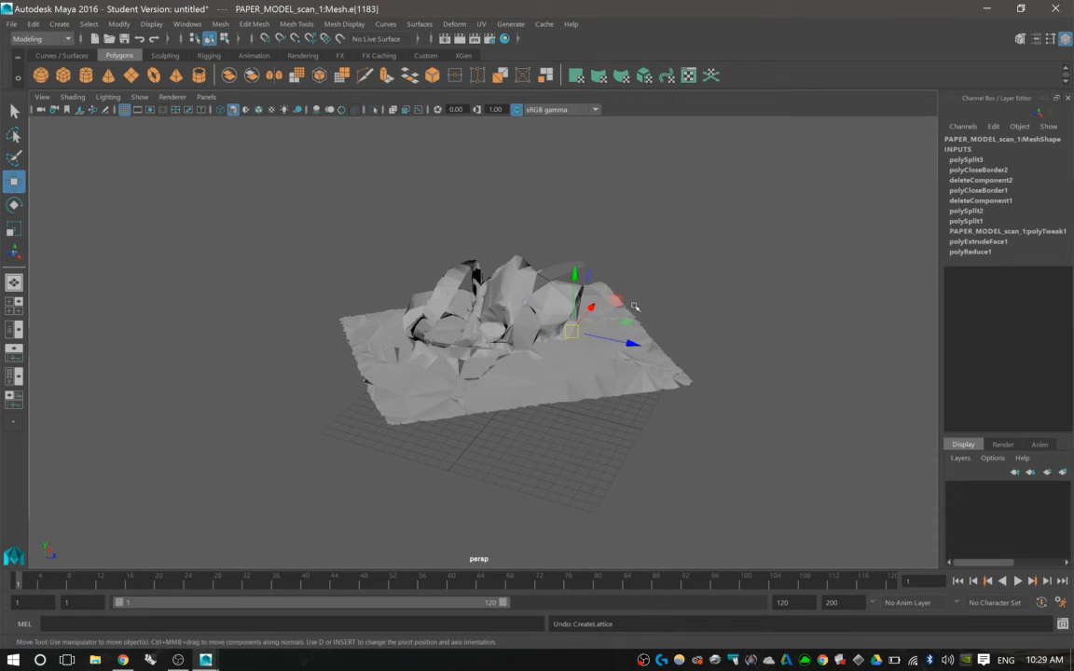
- Move the whole scan mesh horizontally to about Translate X -4.132 and Translate Z 8.707, and try deleting its history
key("F8")
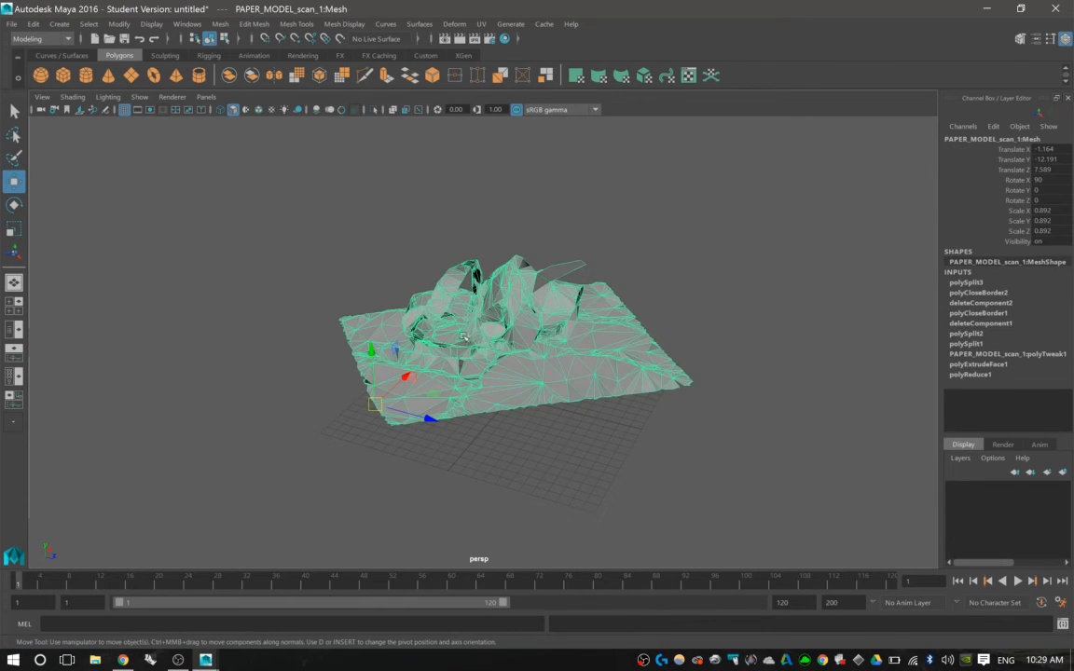
mouse_move(433, 395)
left_mouse_down()
mouse_move(458, 405)
mouse_move(427, 415)
mouse_move(440, 398)
left_mouse_up()
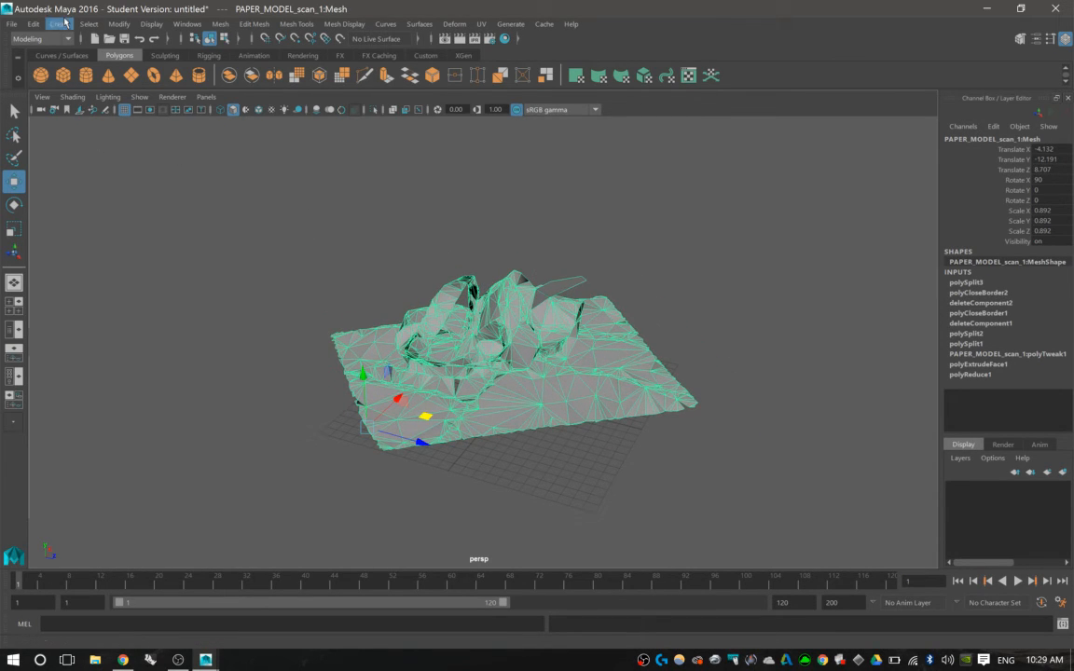
left_click(31, 24)
mouse_move(131, 175)
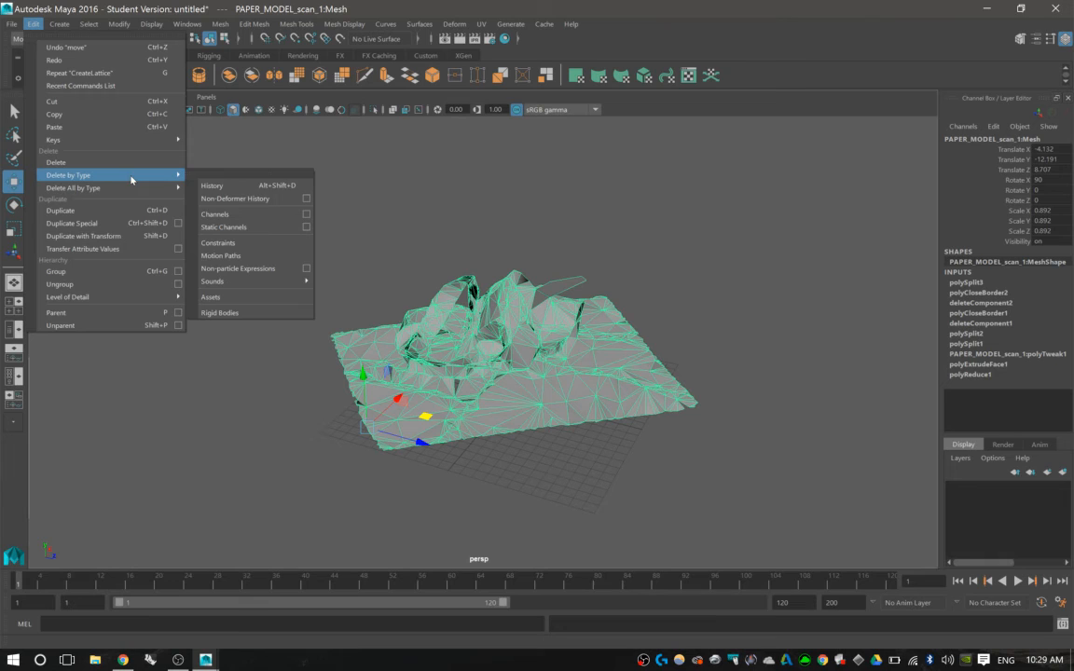
left_click(237, 184)
left_click(353, 158)
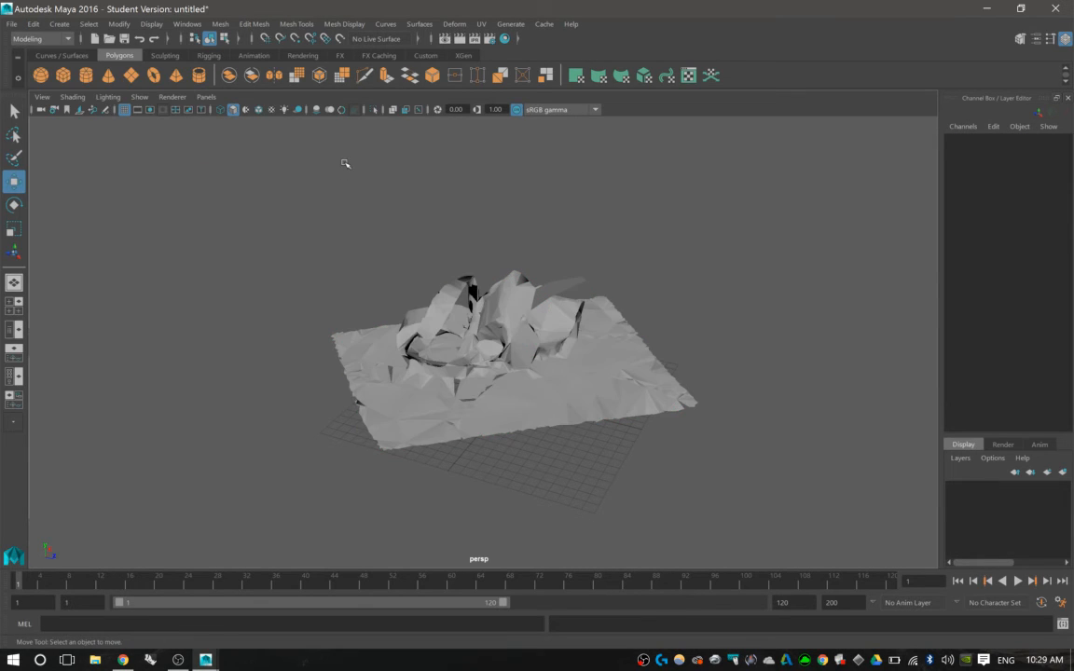
- Reselect the scan mesh, look through its modelling commands including Reduce, and set its display to unsmoothed polygons
left_click(547, 329)
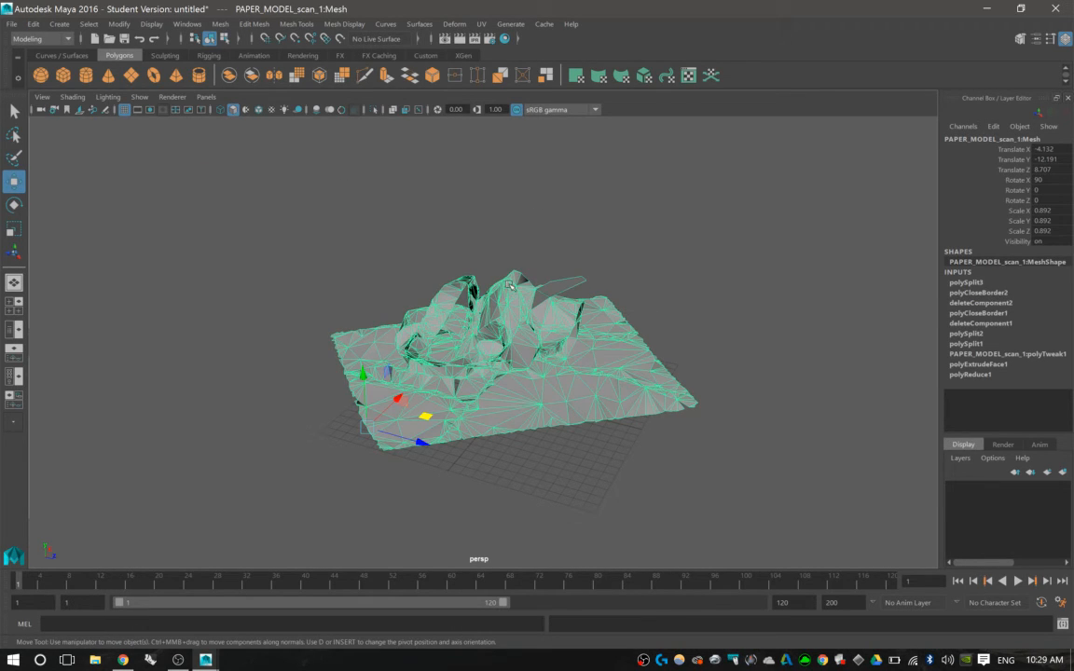
right_click(555, 331, "shift")
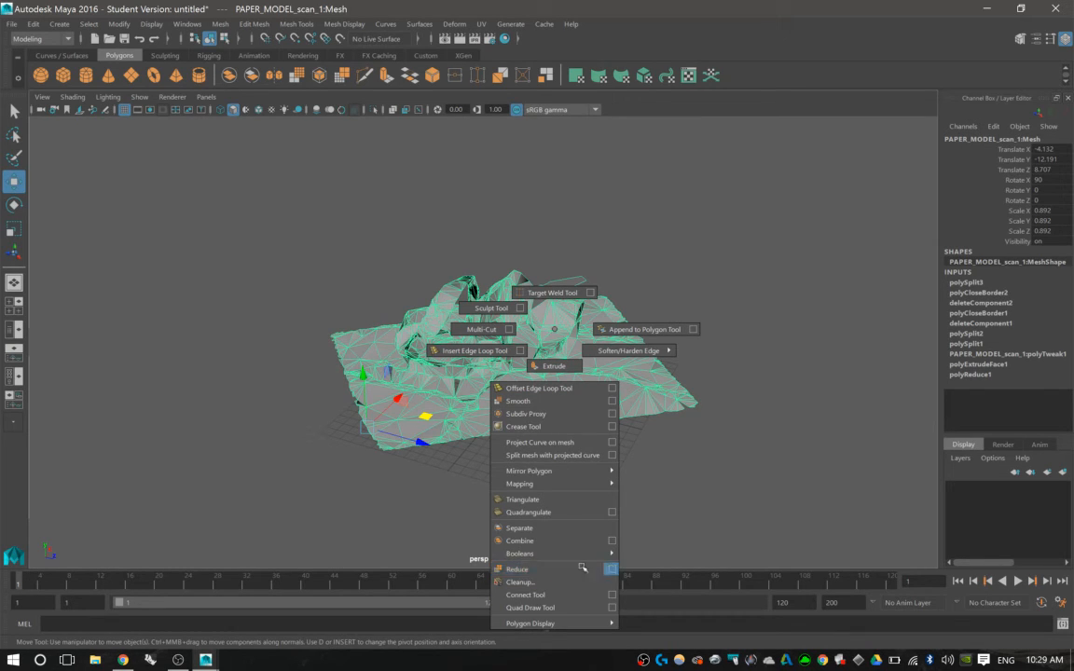
right_click_drag(581, 568, 550, 327, "shift")
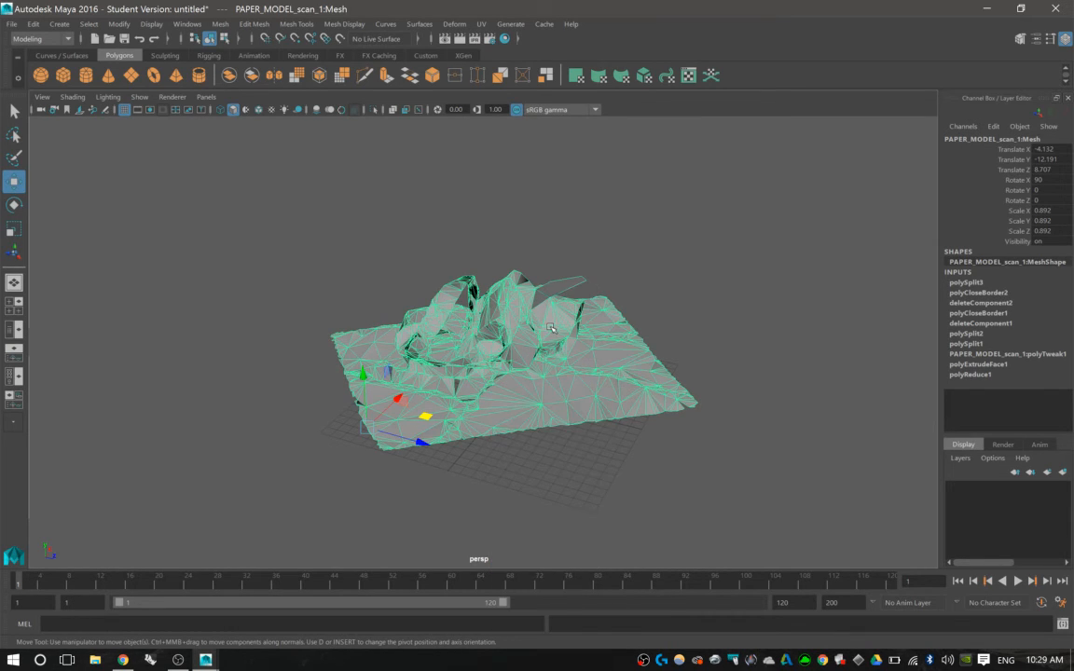
key("1")
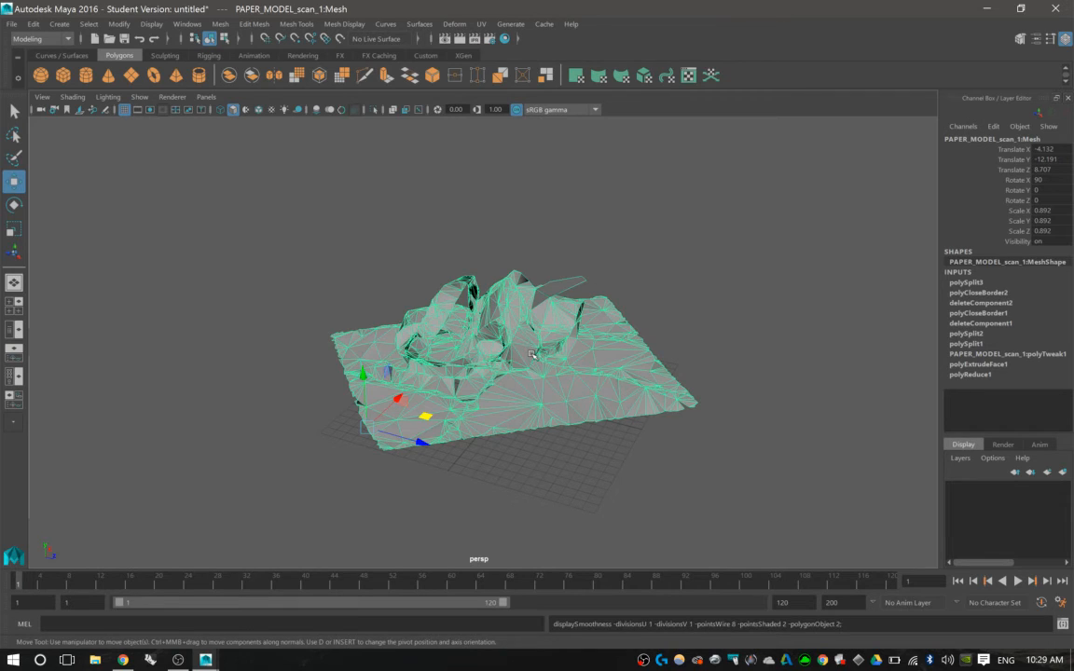
- Compare the smoothed and unsmoothed display of the scan mesh, leaving it in smooth preview
key("3")
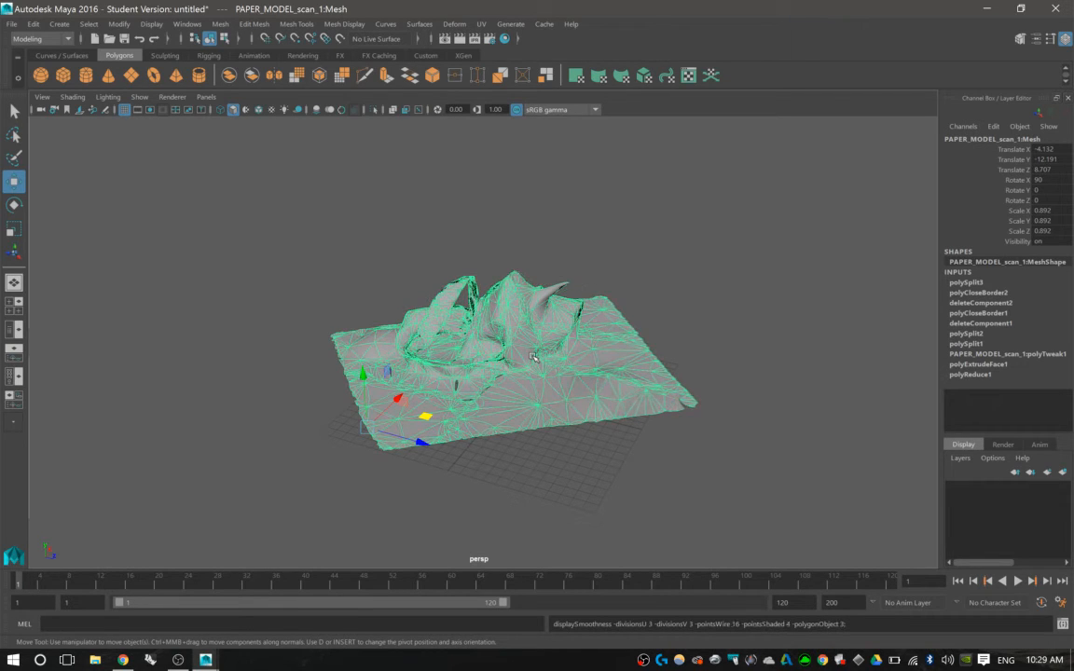
key("1")
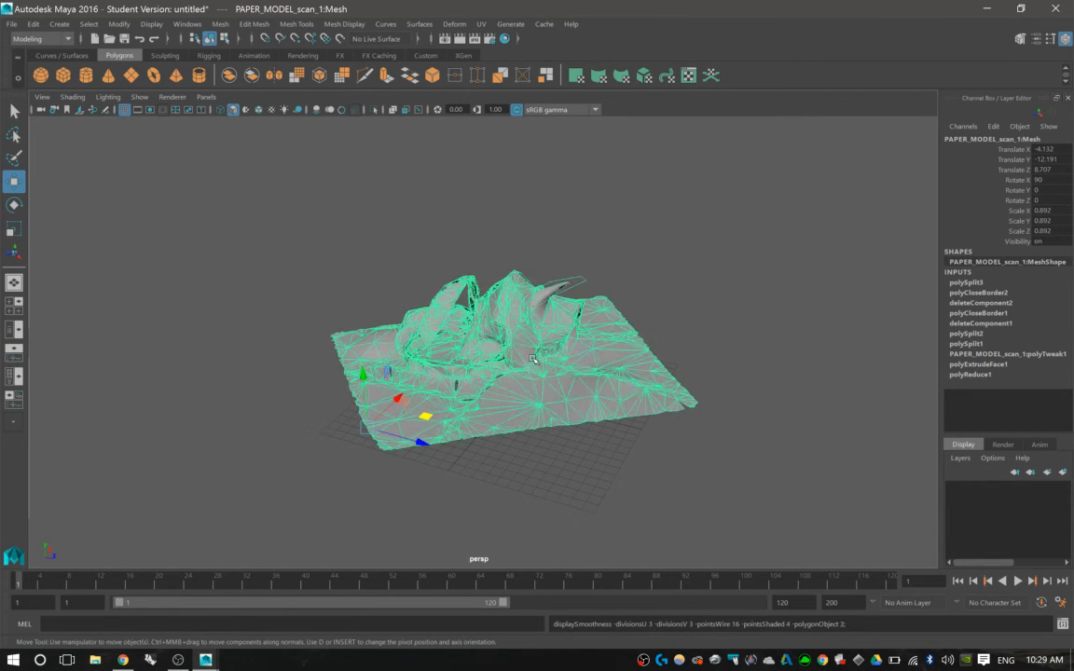
key("3")
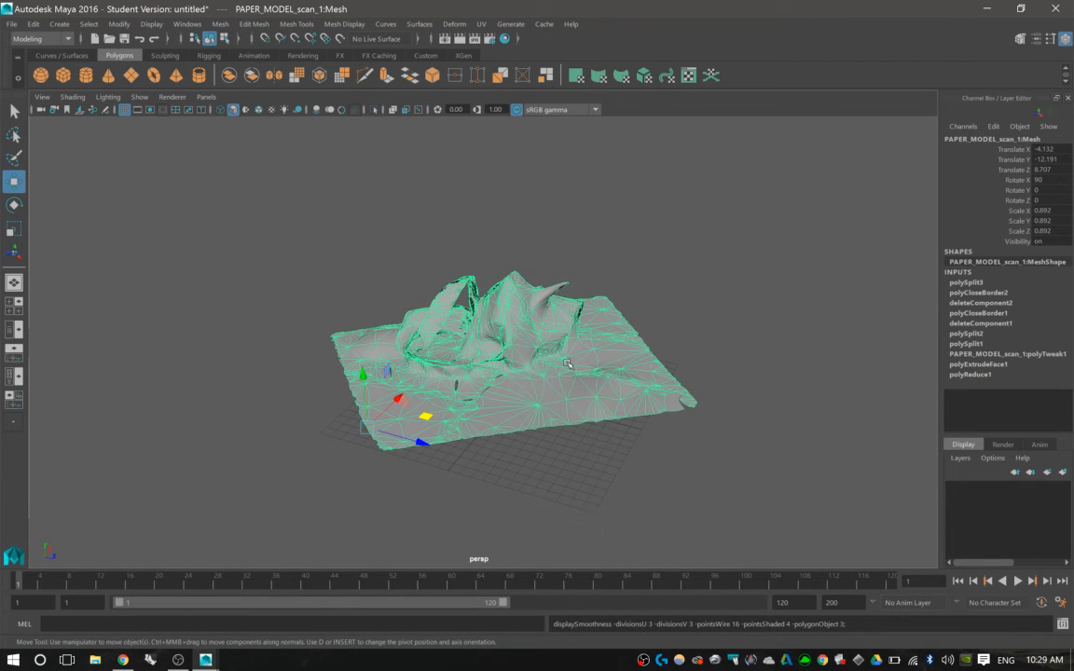
- Compare the viewport's wireframe, shaded, textured and all-lights display modes on the scan mesh, returning to shaded display
key("4")
key("5")
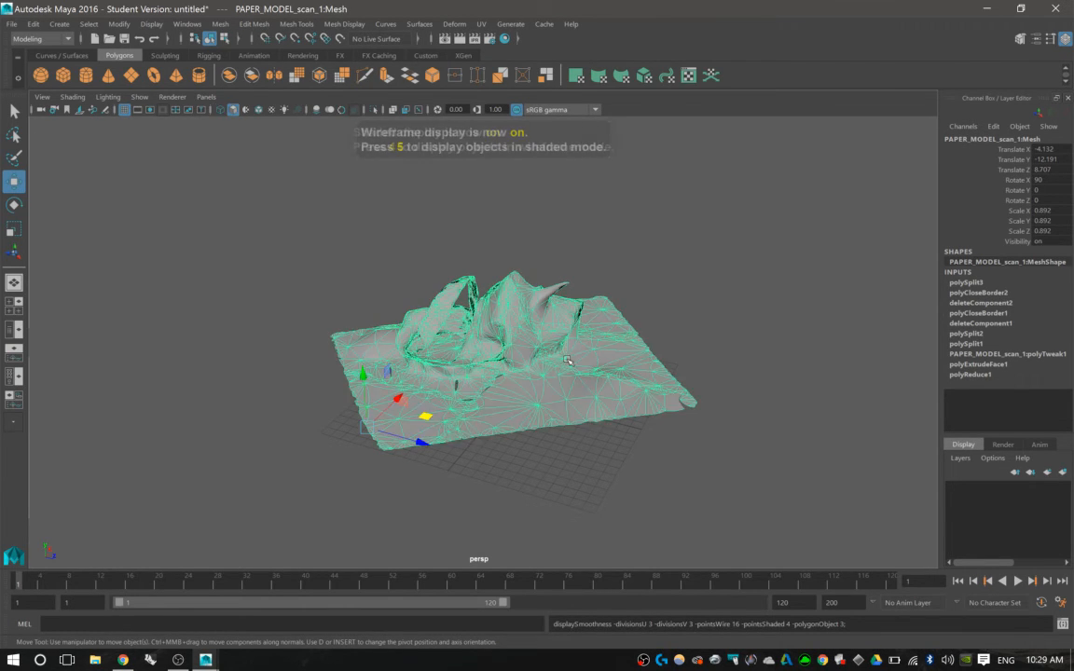
key("6")
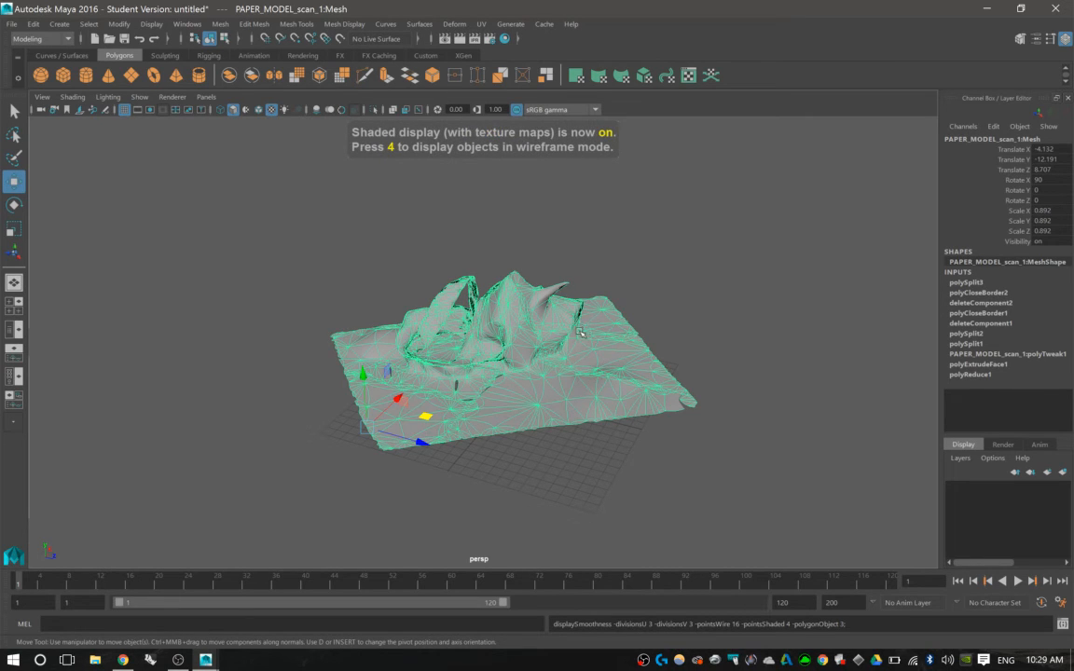
key("7")
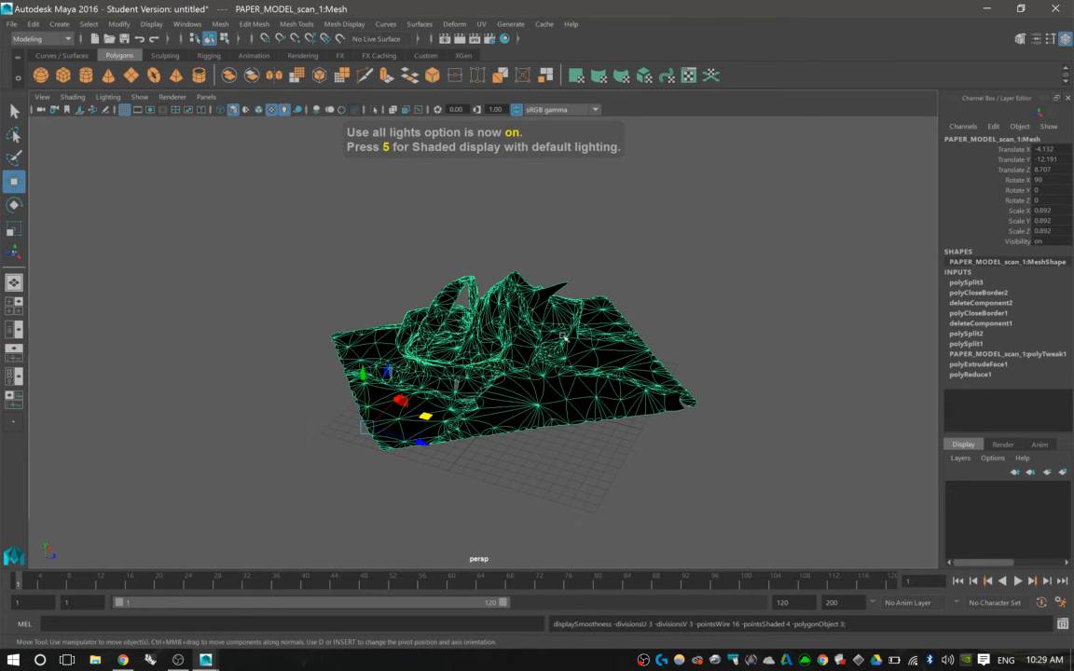
key("4")
key("5")
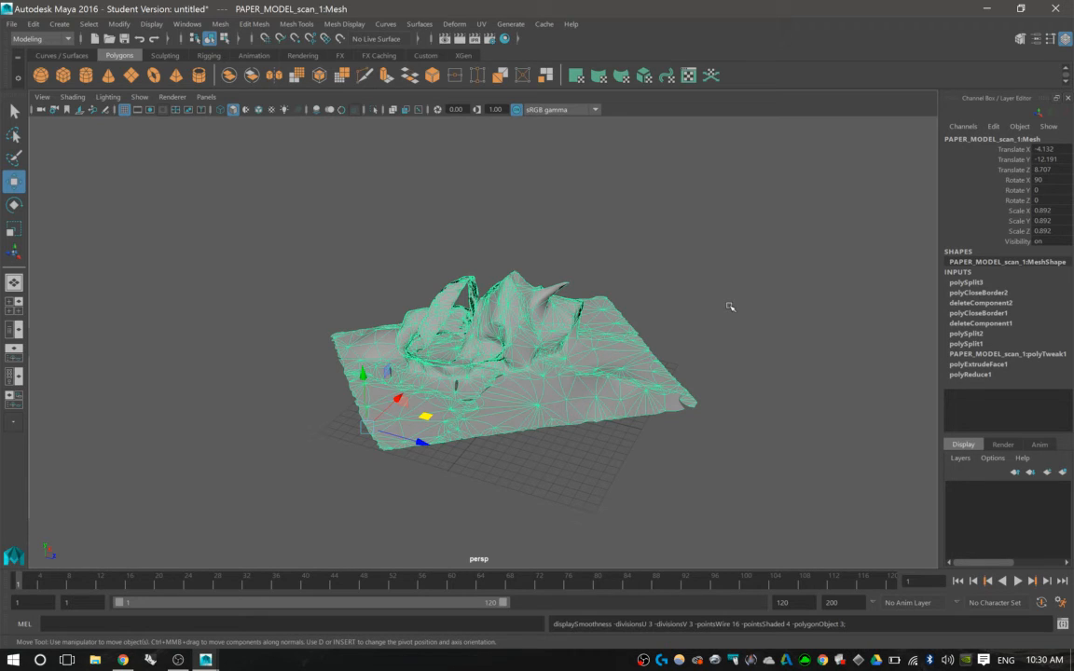
- Turn on Interactive Creation for polygon primitives and deselect the scan mesh
left_click(58, 24)
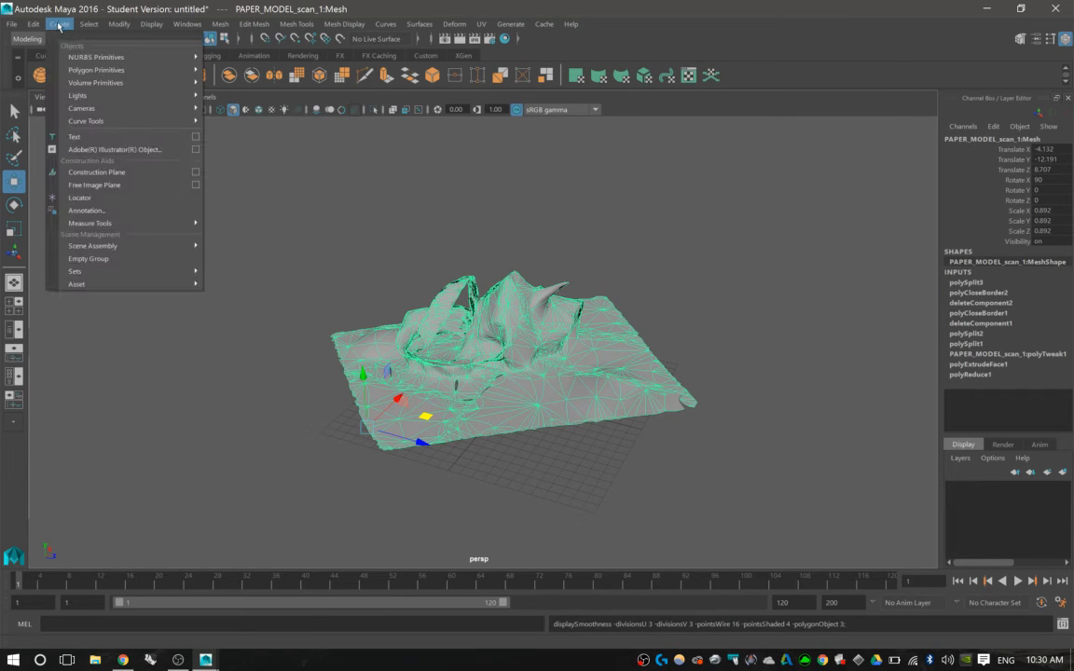
mouse_move(80, 72)
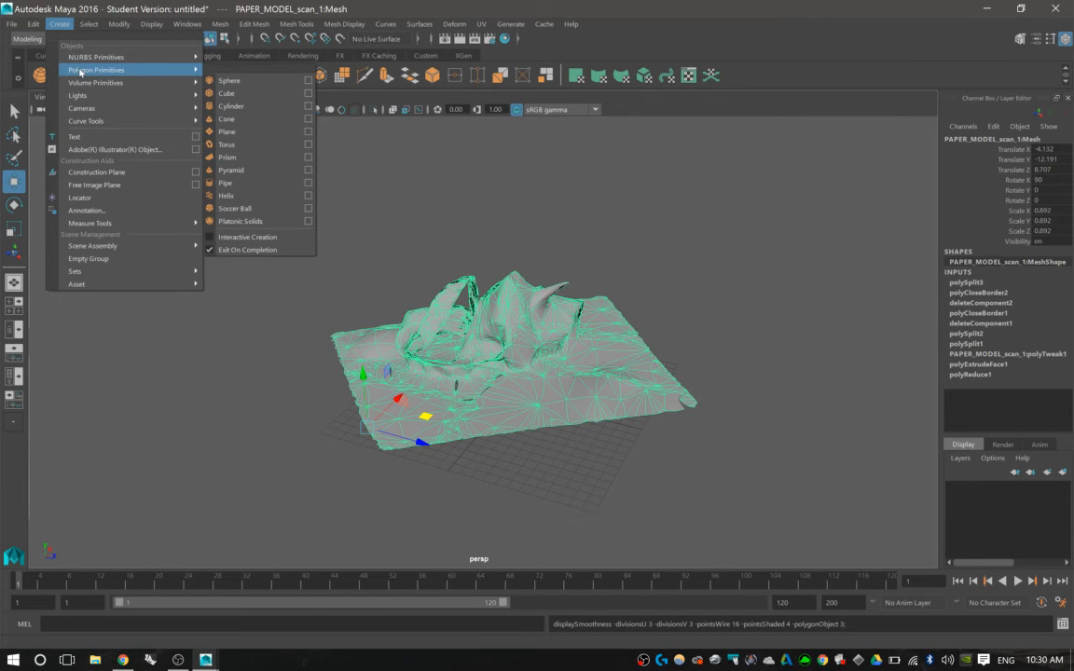
left_click(221, 238)
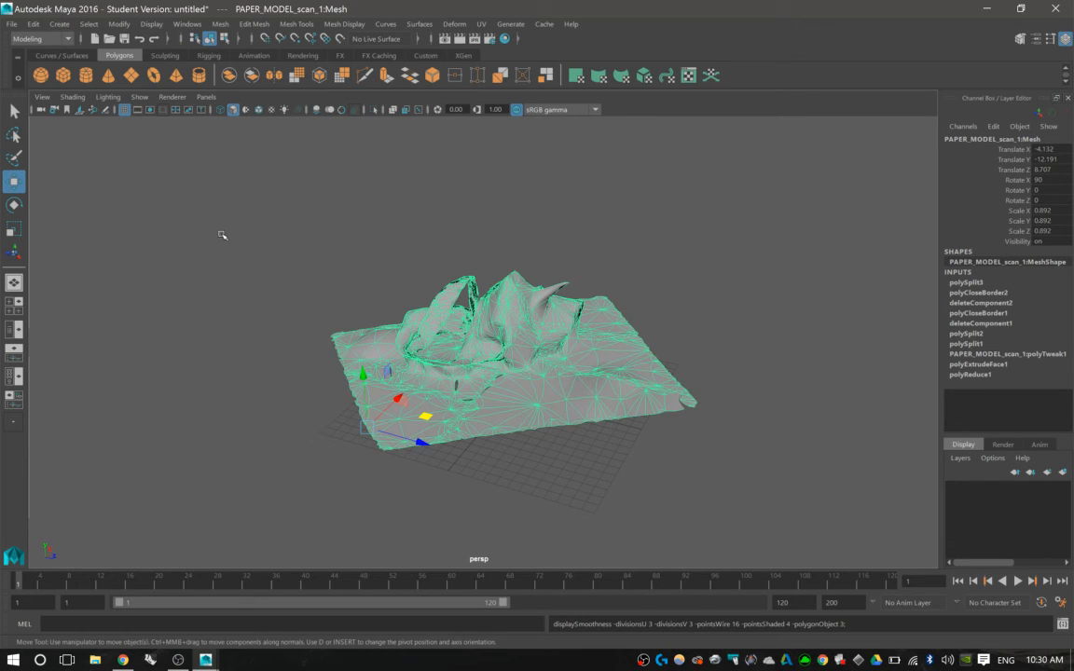
left_click(62, 24)
mouse_move(77, 59)
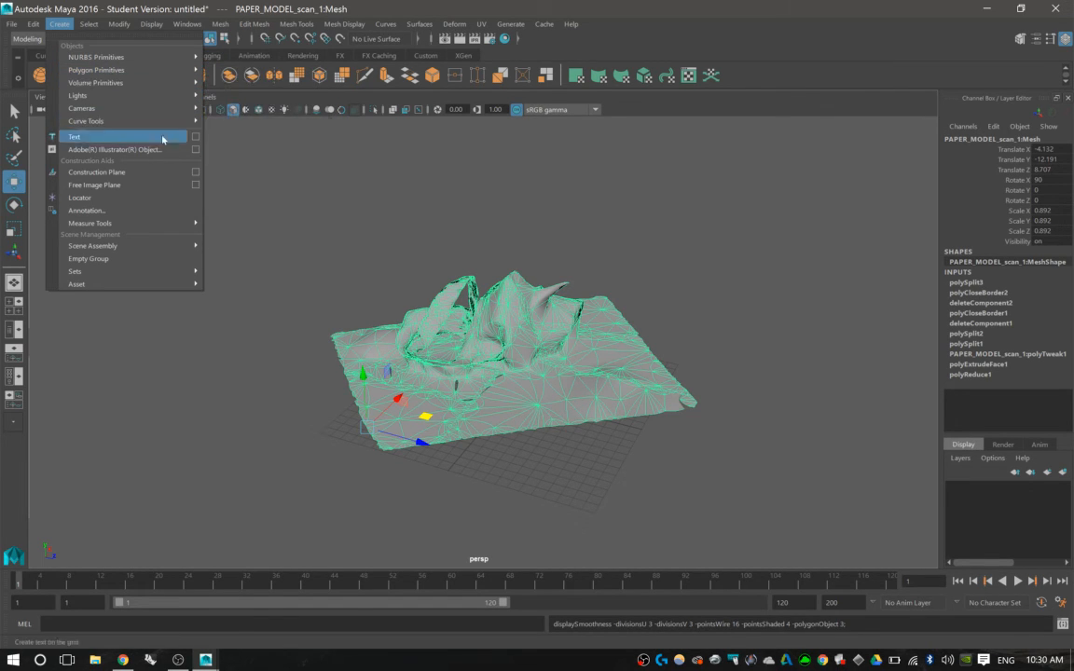
left_click(249, 248)
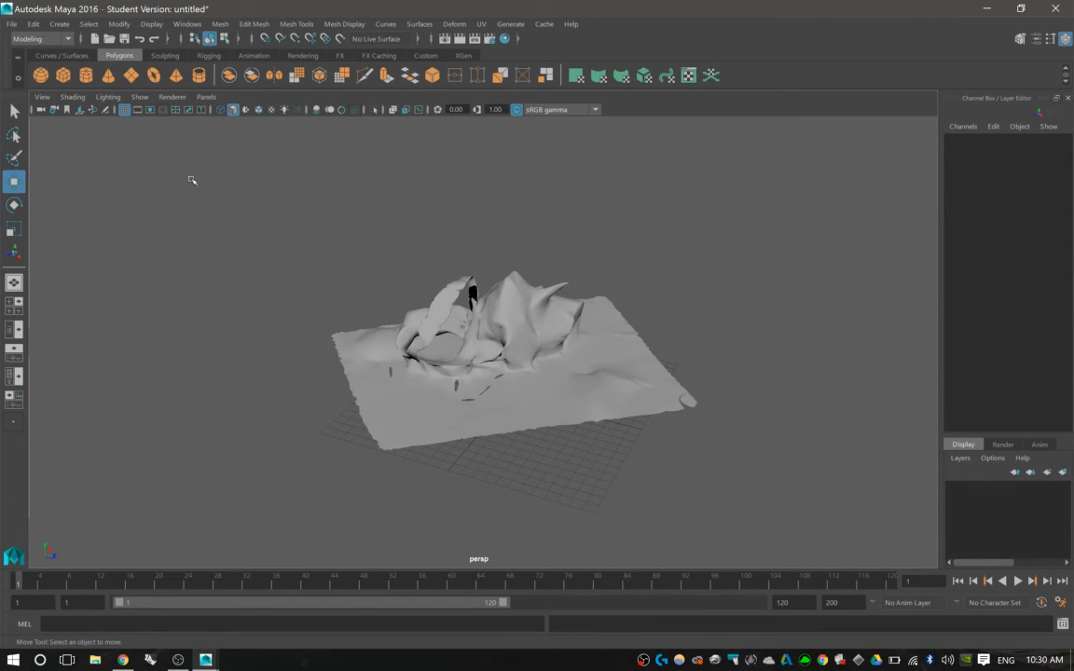
- Draw a thin polygon box interactively beside the scan mesh, about 14.5 wide, 9.15 high and 0.89 deep
left_click(63, 75)
left_click_drag(191, 343, 80, 406)
left_click_drag(121, 332, 118, 270)
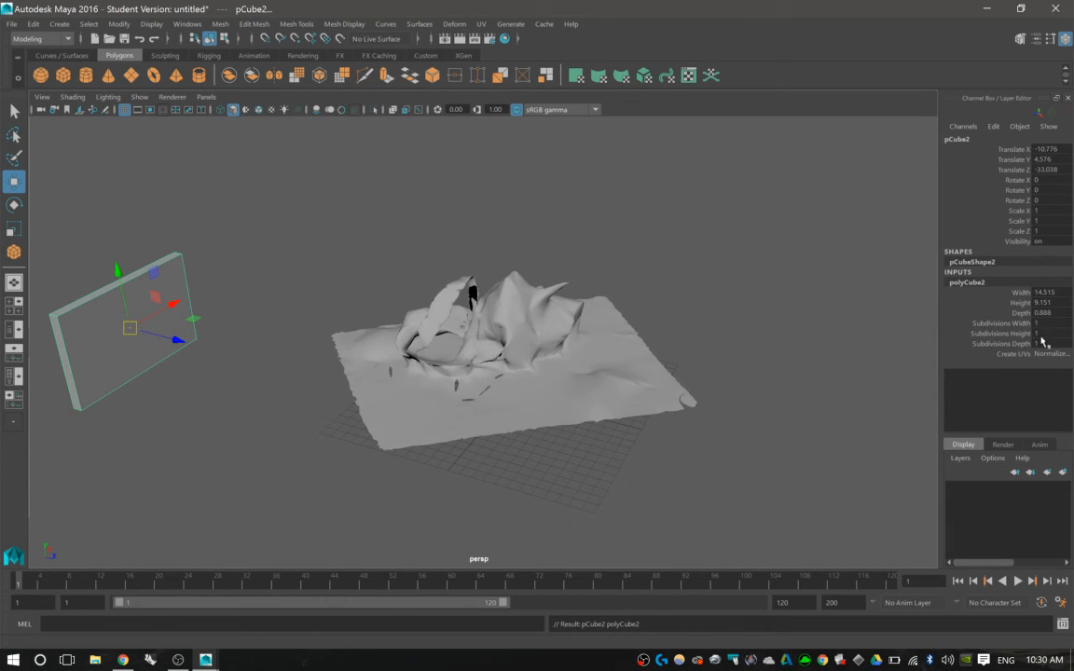
- Set the box's width to 20, move it to about Translate Z -23.656 and scale it to about 9.099 in Z
left_click(1046, 292)
type("20")
key("Return")
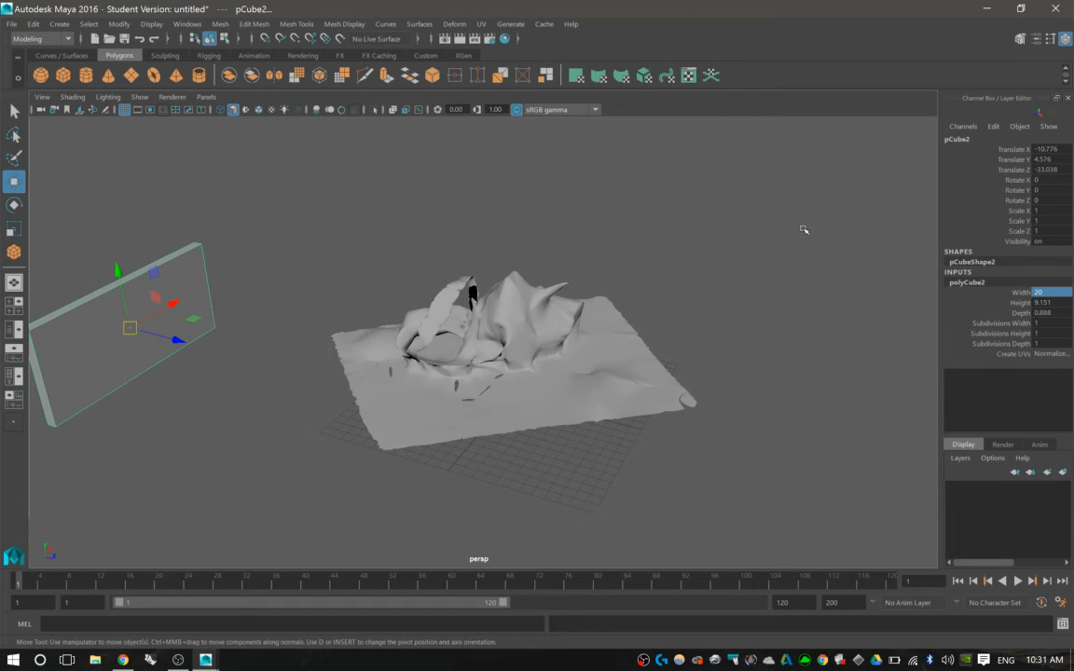
left_click_drag(158, 341, 649, 438)
key("r")
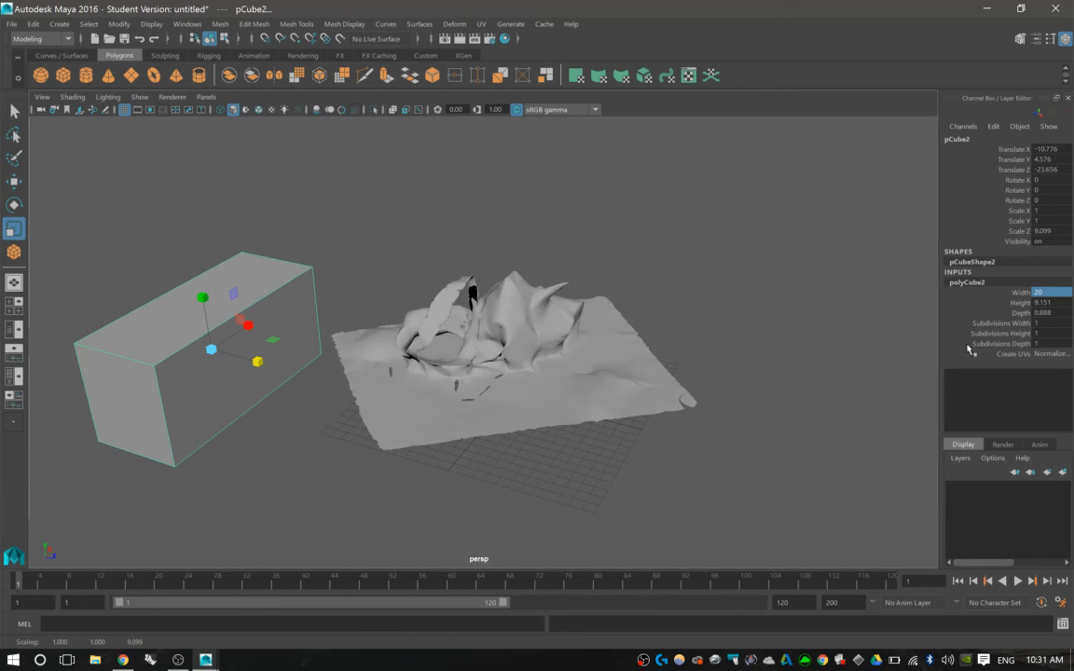
- Set the box's width, height and depth subdivisions to 2 each
left_click(1054, 334)
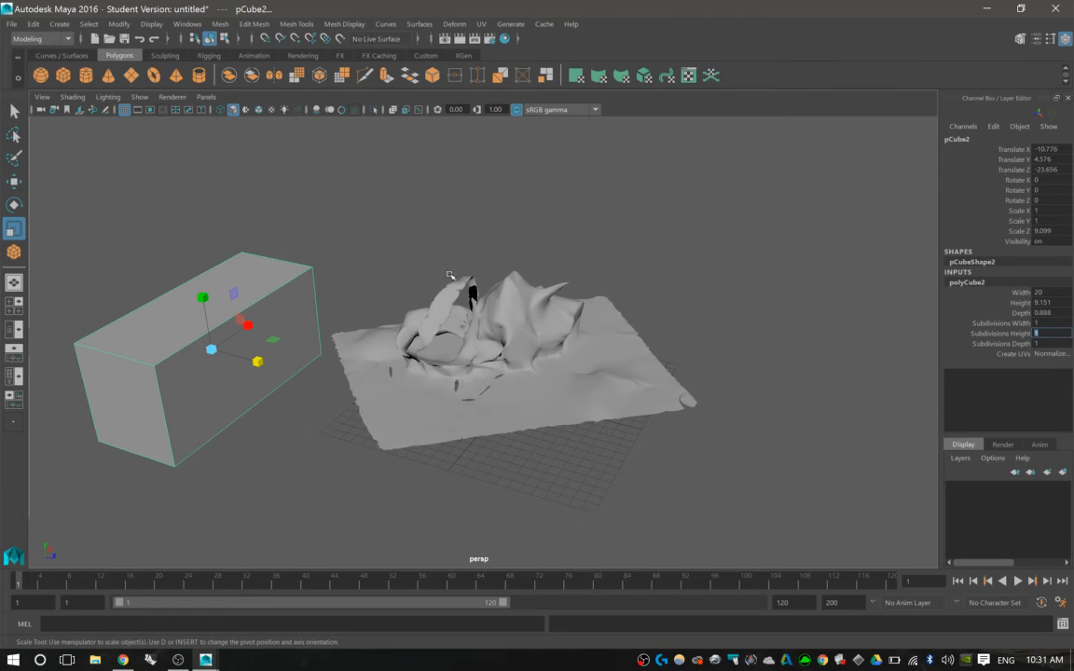
type("2")
left_click(1041, 324)
type("2")
left_click(1048, 344)
type("2")
- Raise an edge at the far upper end of the box to form a peak, and reselect the whole box
right_click_drag(243, 276, 242, 240)
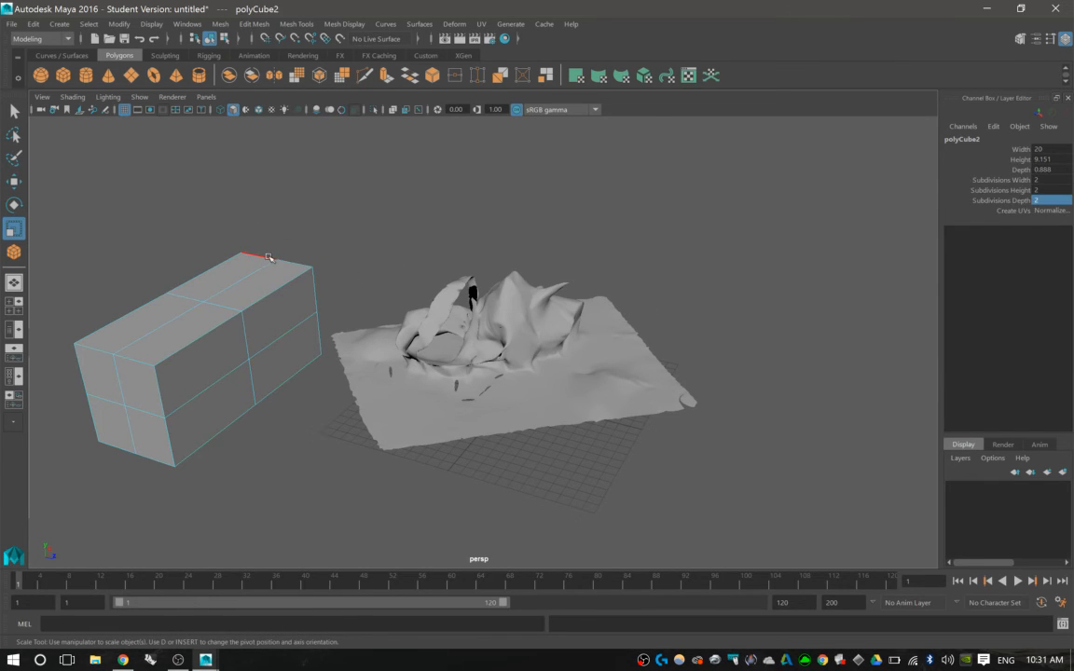
left_click(263, 246)
key("w")
left_click_drag(252, 198, 250, 166)
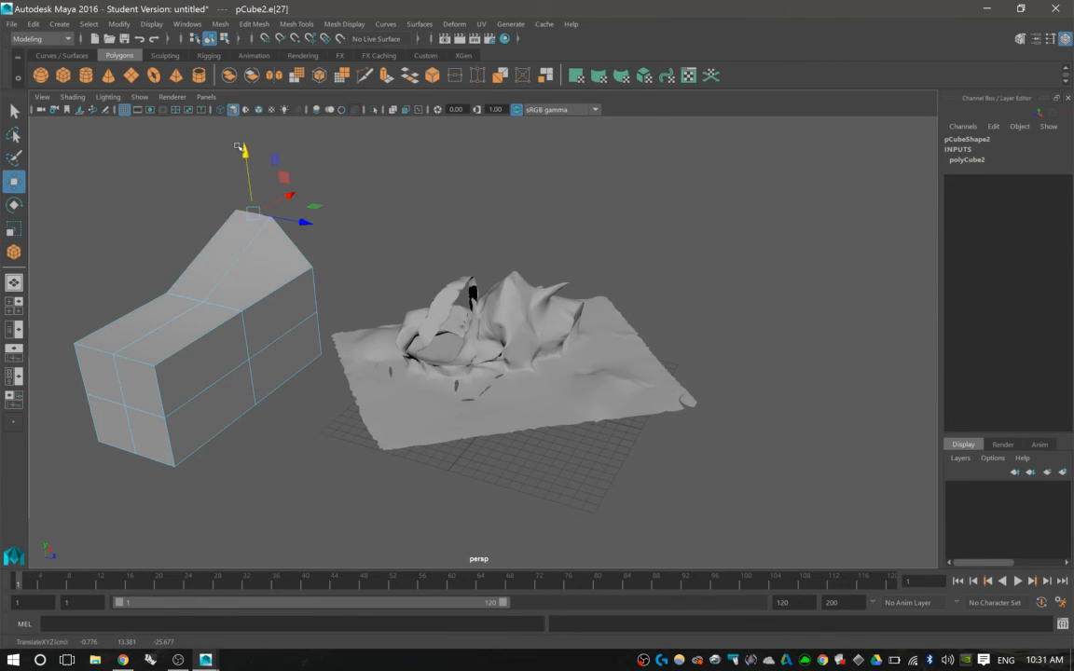
right_click_drag(229, 253, 303, 222)
left_click(214, 242)
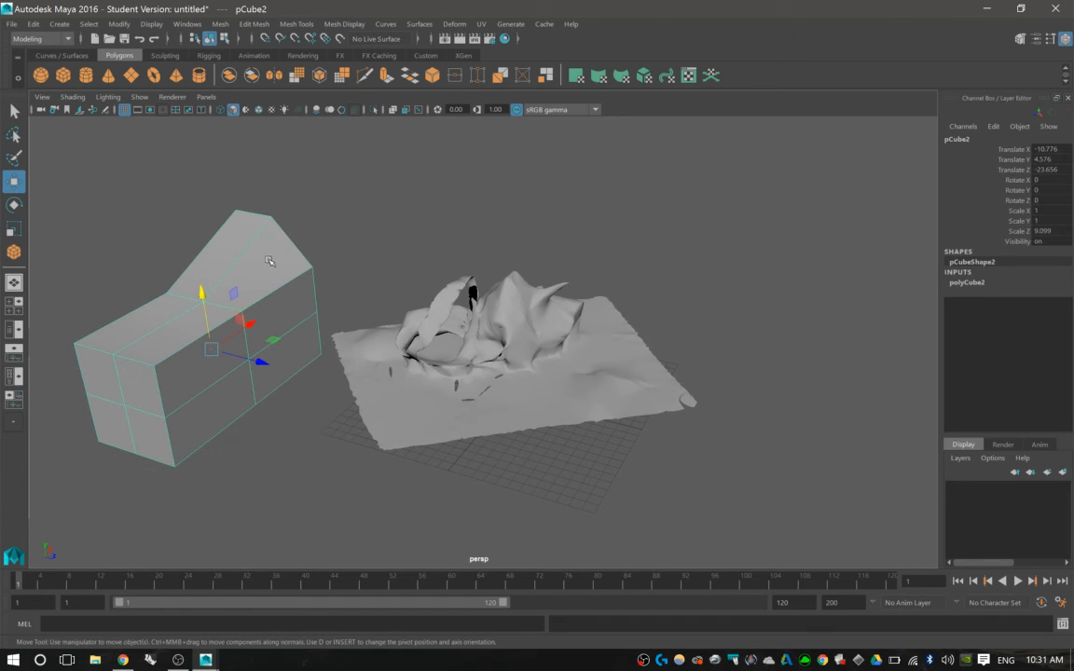
- Set Subdivisions Width to 3 in the edited box's polyCube2 history and examine the reshaped box
double_click(965, 262)
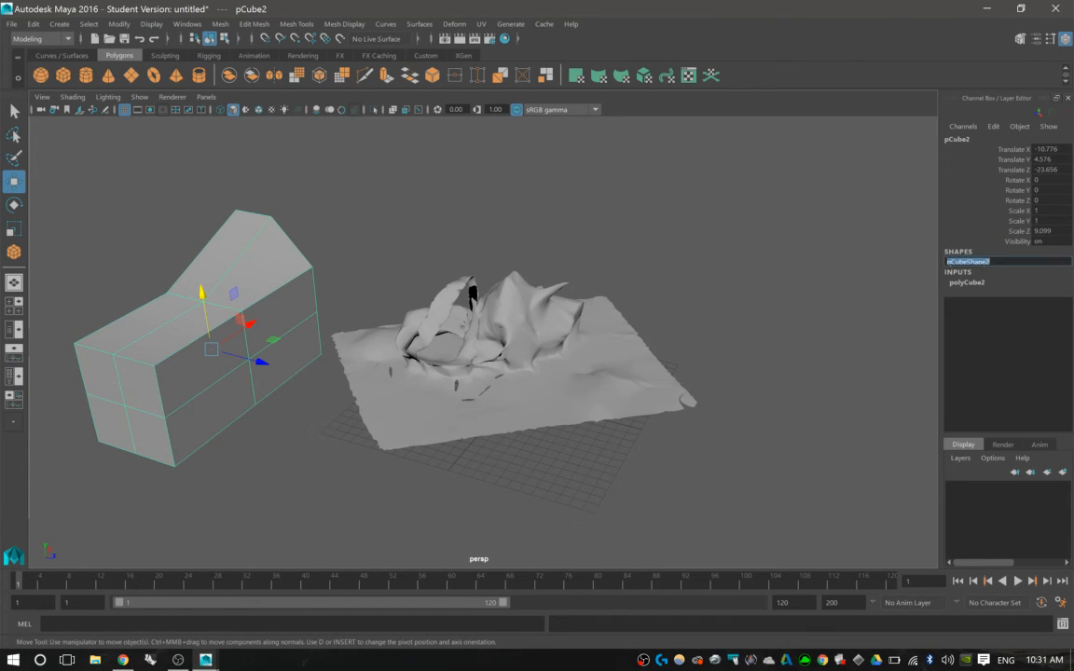
left_click(978, 277)
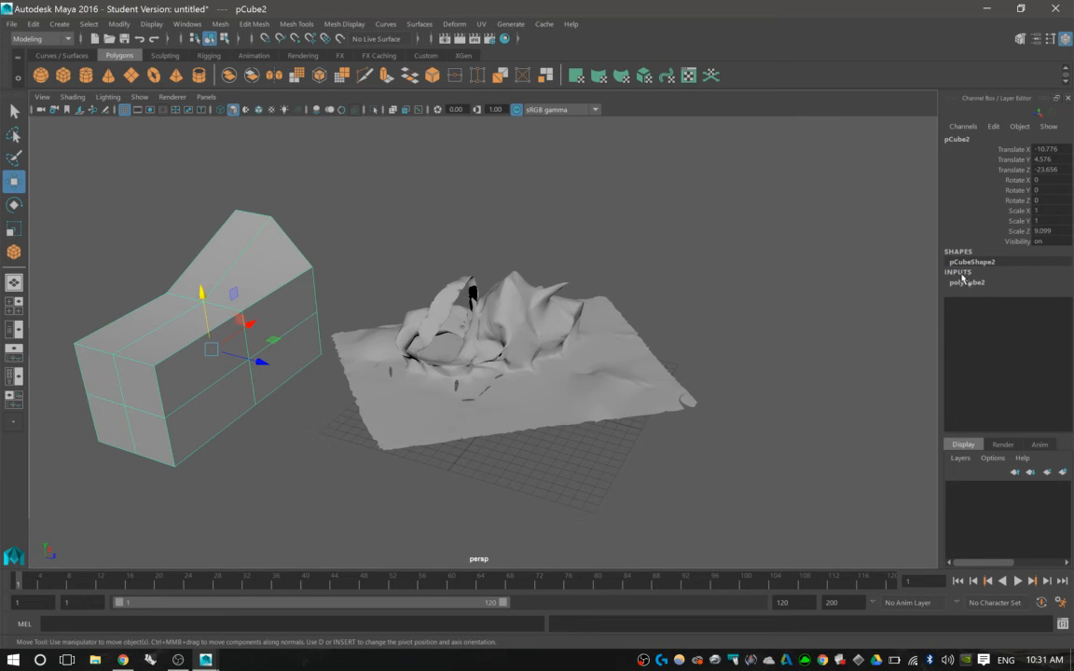
double_click(968, 282)
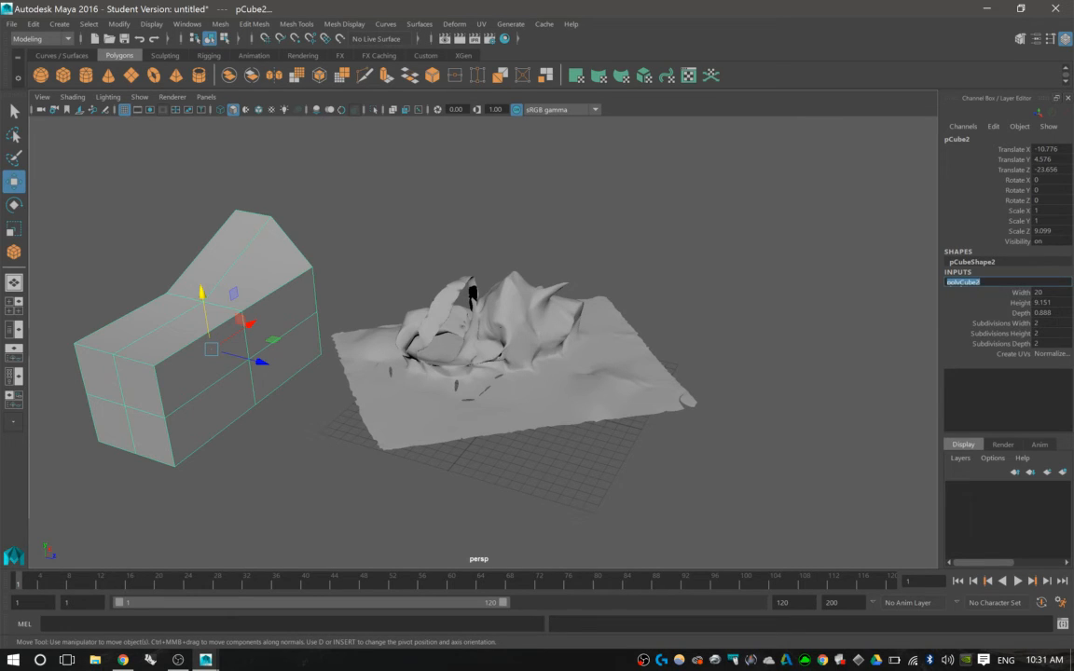
left_click(1037, 322)
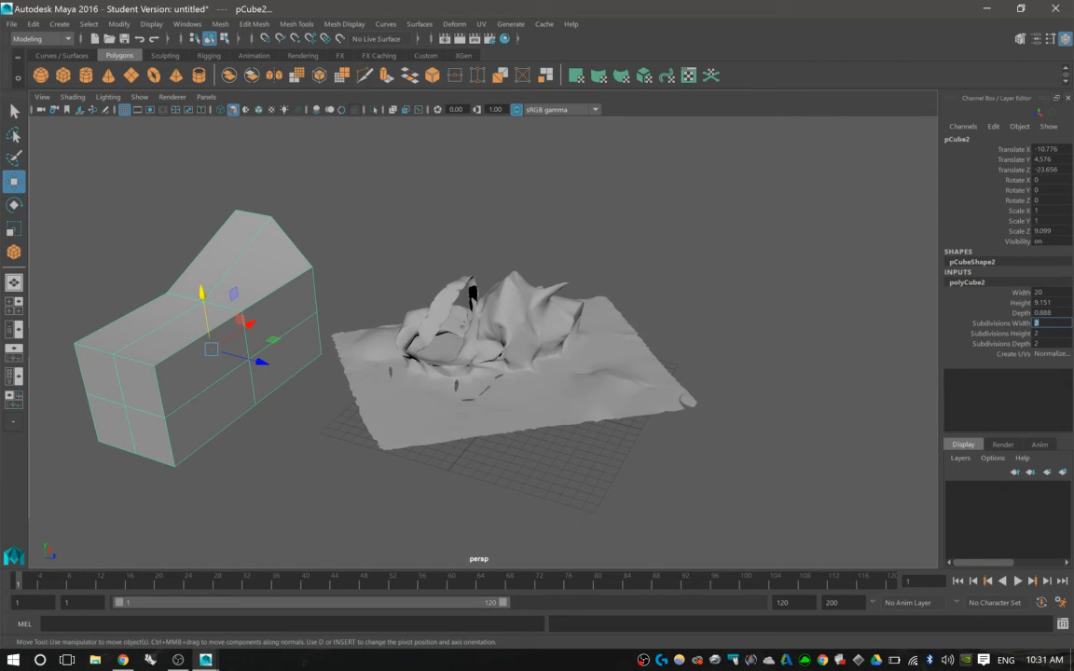
type("3")
key("Return")
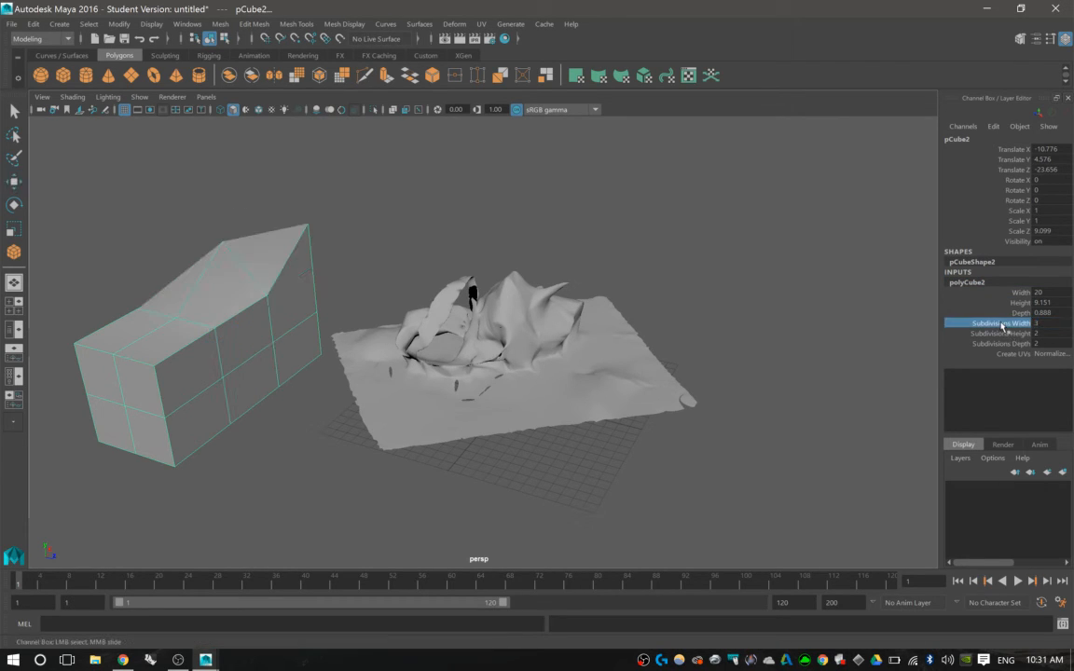
left_click_drag(328, 321, 419, 345, "alt")
middle_click_drag(428, 341, 537, 355, "alt")
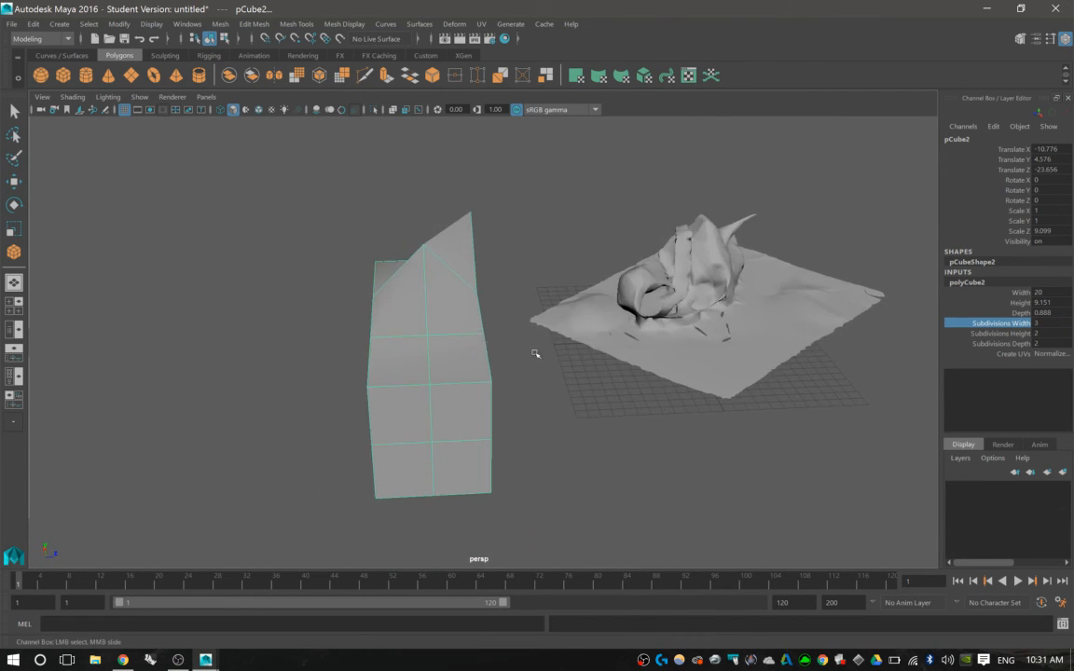
- Try inserting an edge loop along the box with the Multi-Cut tool, and return to whole-object selection
right_click_drag(427, 344, 510, 293)
key("w")
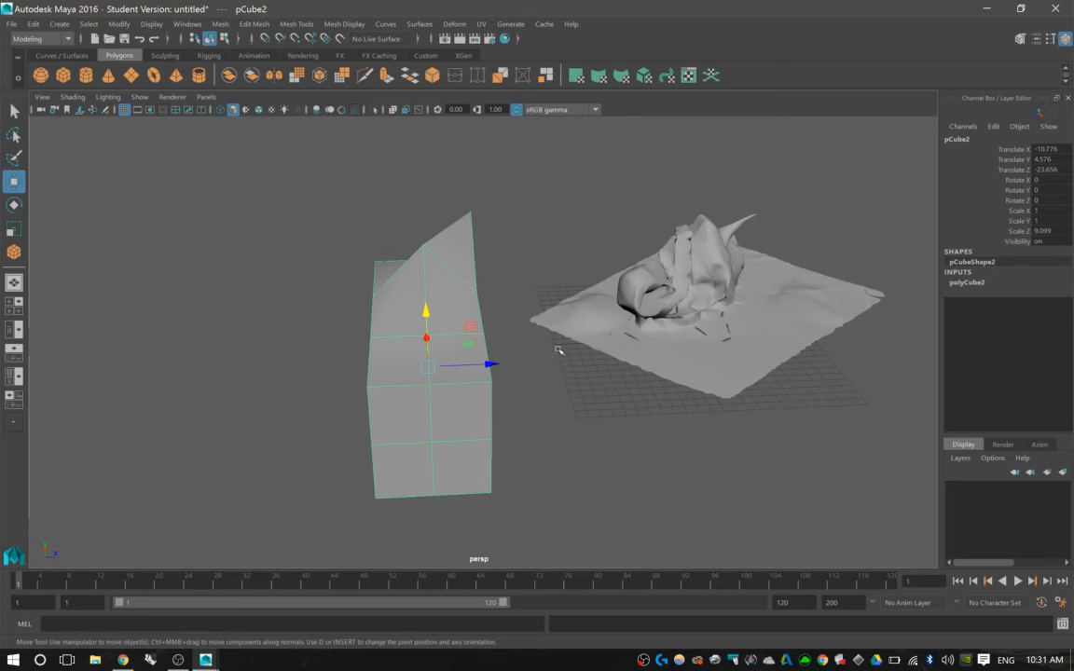
left_click(368, 79)
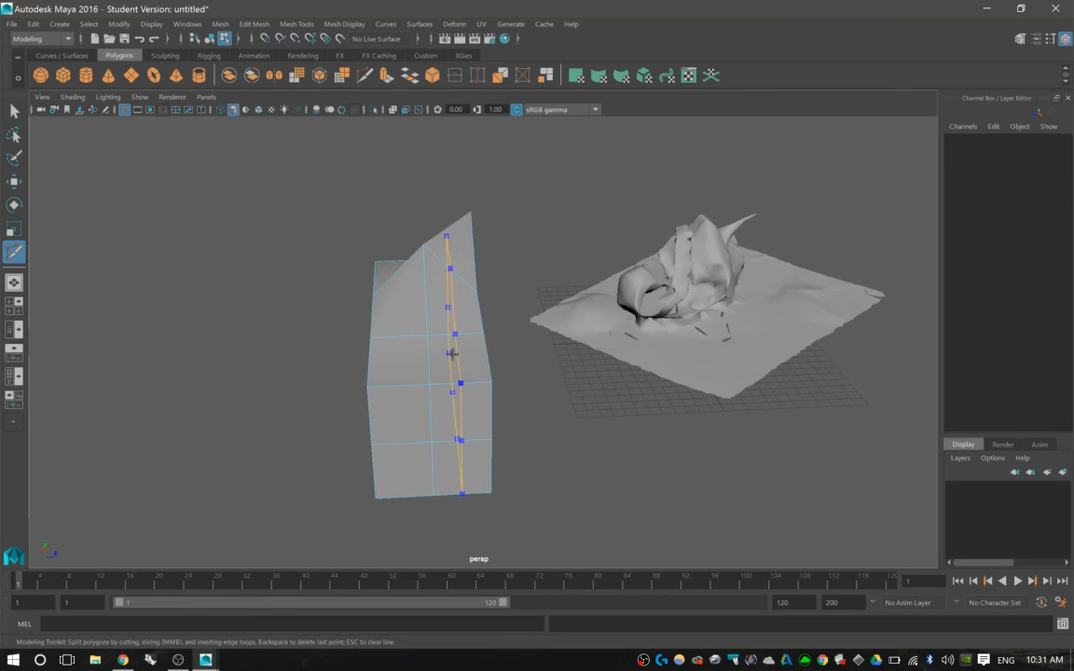
left_click(427, 336)
key("q")
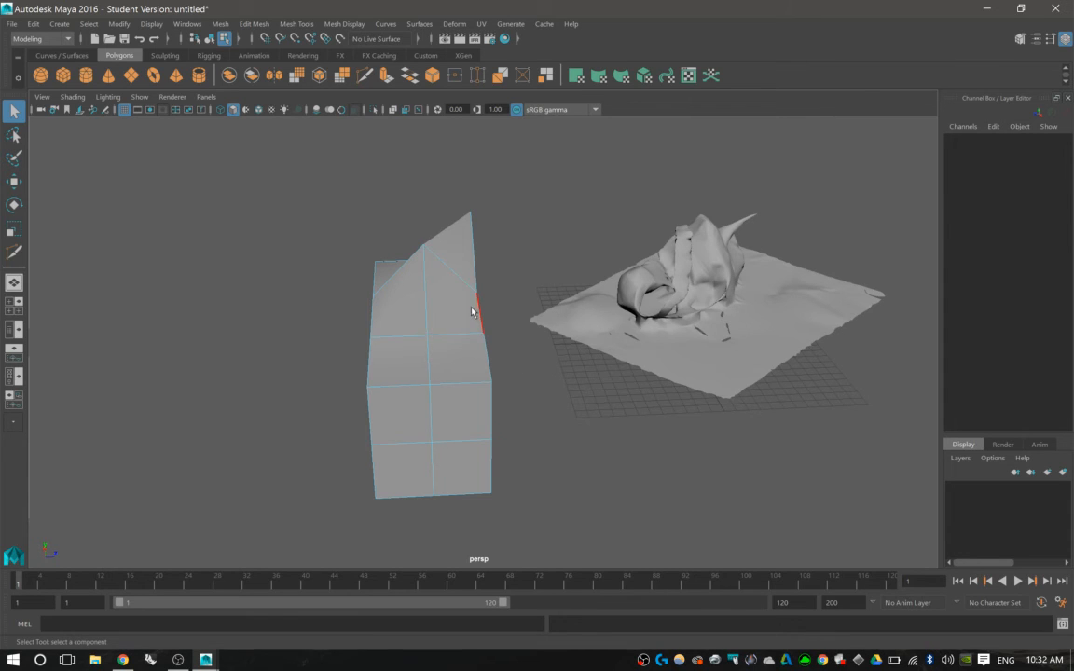
right_click_drag(472, 308, 521, 261)
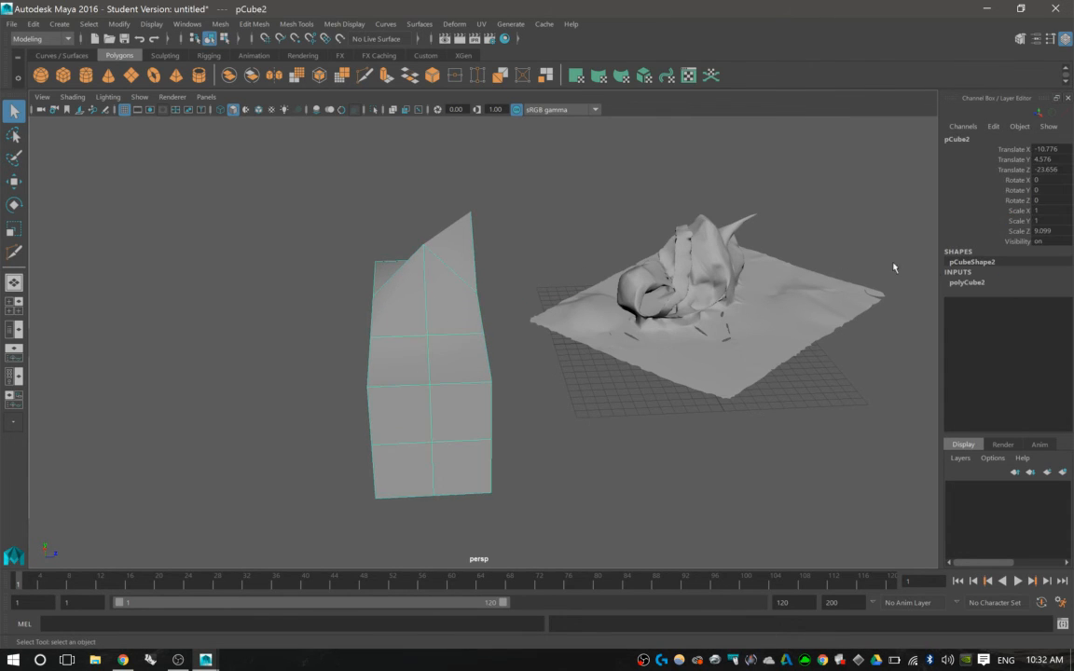
- Show the box's creation settings, reselect the scan mesh and set Local Translate Z to 2 in its polyExtrudeFace1 history
left_click(955, 282)
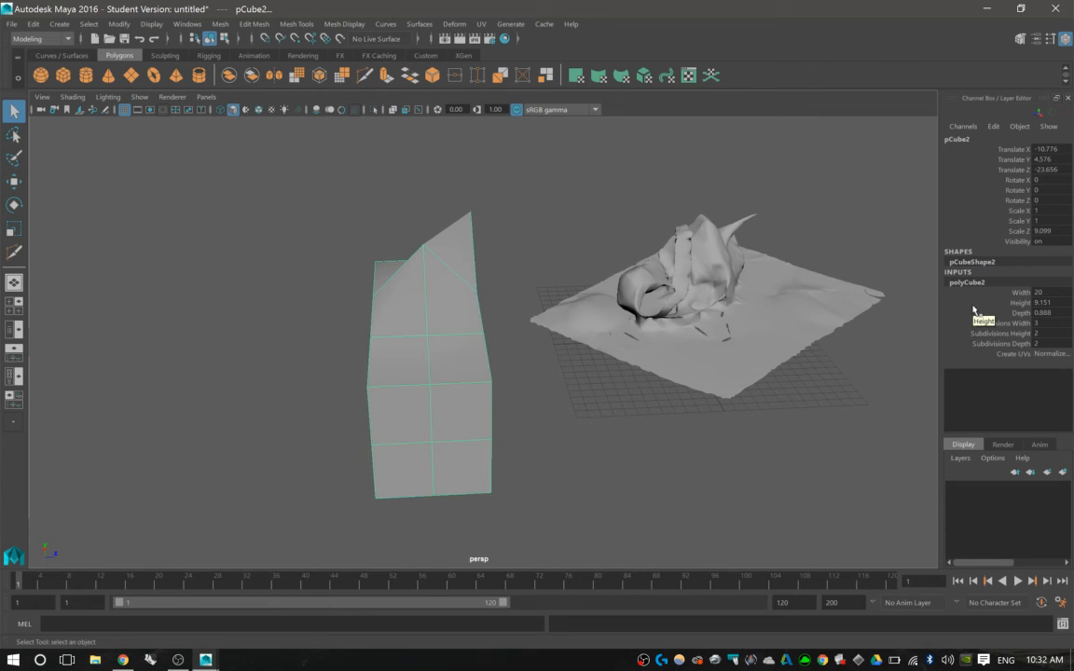
left_click(820, 302)
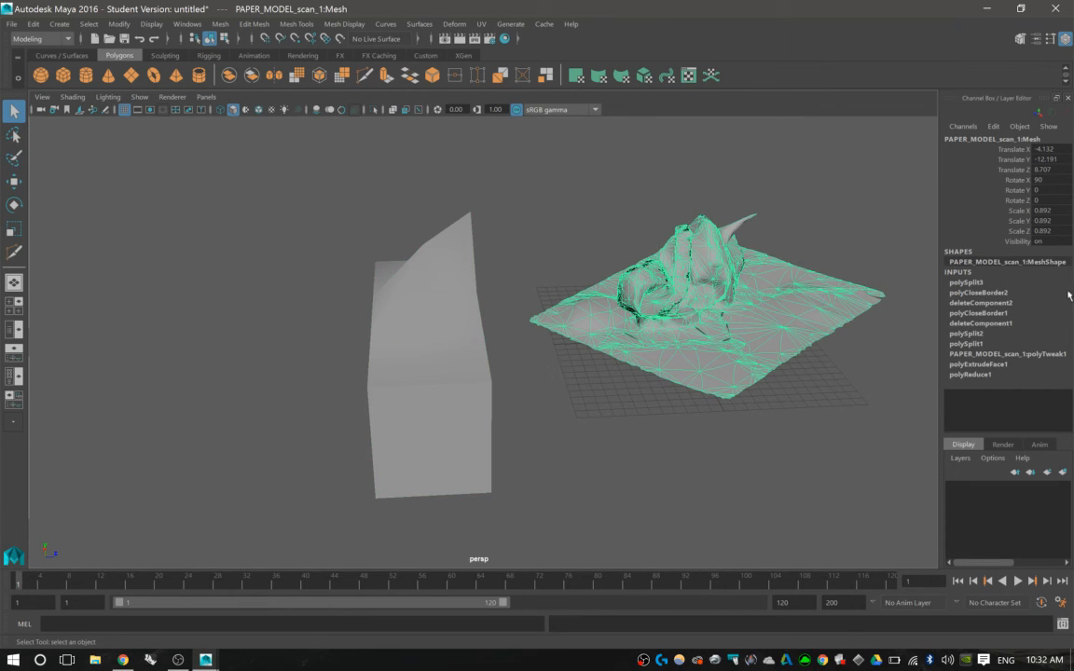
left_click(992, 364)
scroll(995, 365, "down", 5)
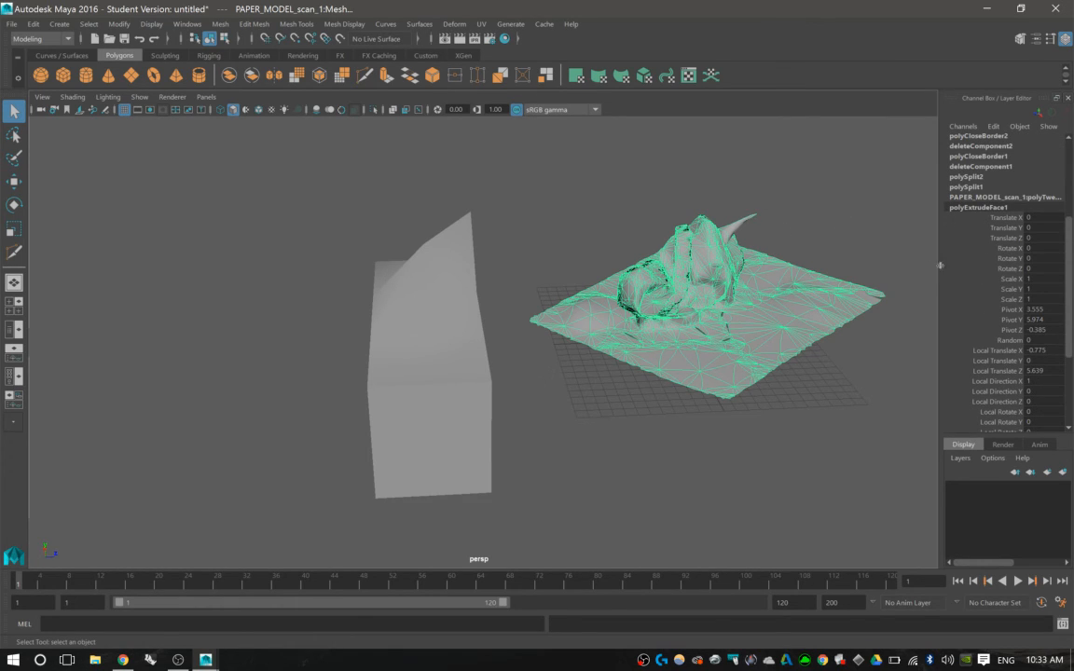
scroll(1005, 278, "down", 1)
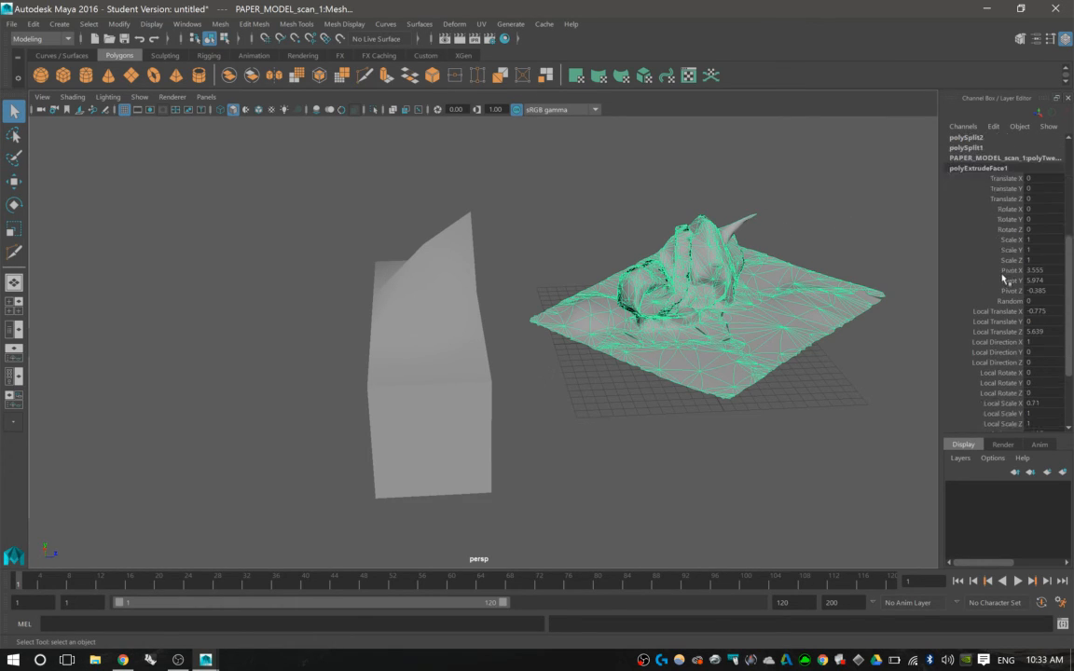
double_click(1036, 331)
type("2")
key("Return")
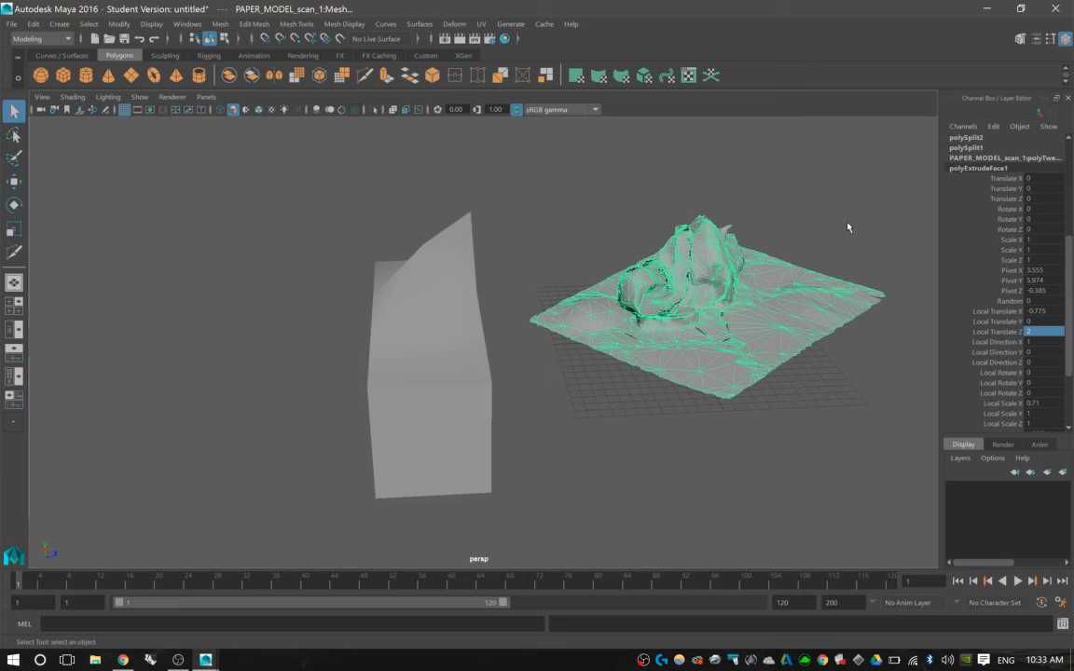
left_click_drag(852, 227, 799, 278, "alt")
scroll(799, 278, "up", 3)
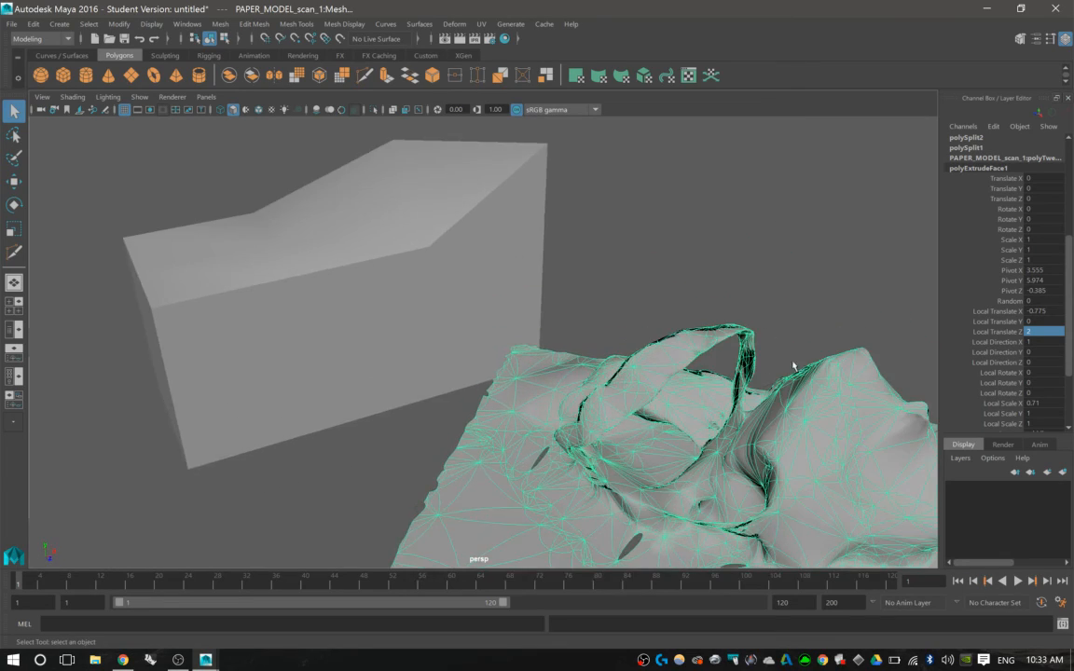
- Turn off the scan mesh's smooth preview and examine the faceted surface around its peaks and folds
middle_click_drag(793, 367, 576, 276, "alt")
scroll(667, 286, "up", 6)
scroll(664, 266, "down", 3)
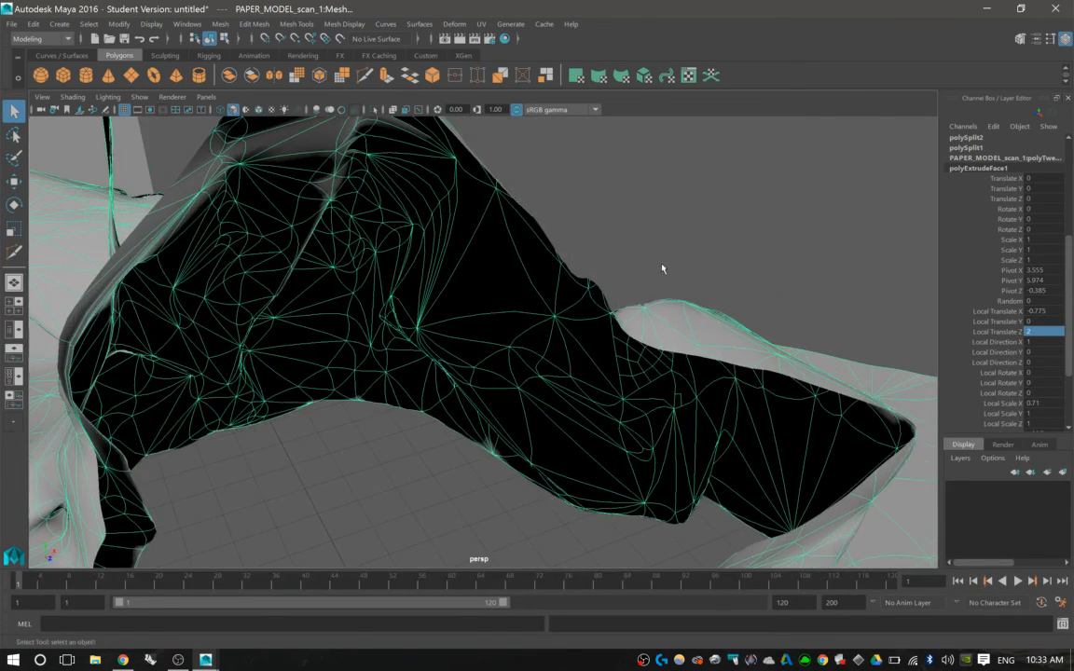
left_click_drag(644, 271, 748, 260, "alt")
middle_click_drag(748, 260, 359, 280, "alt")
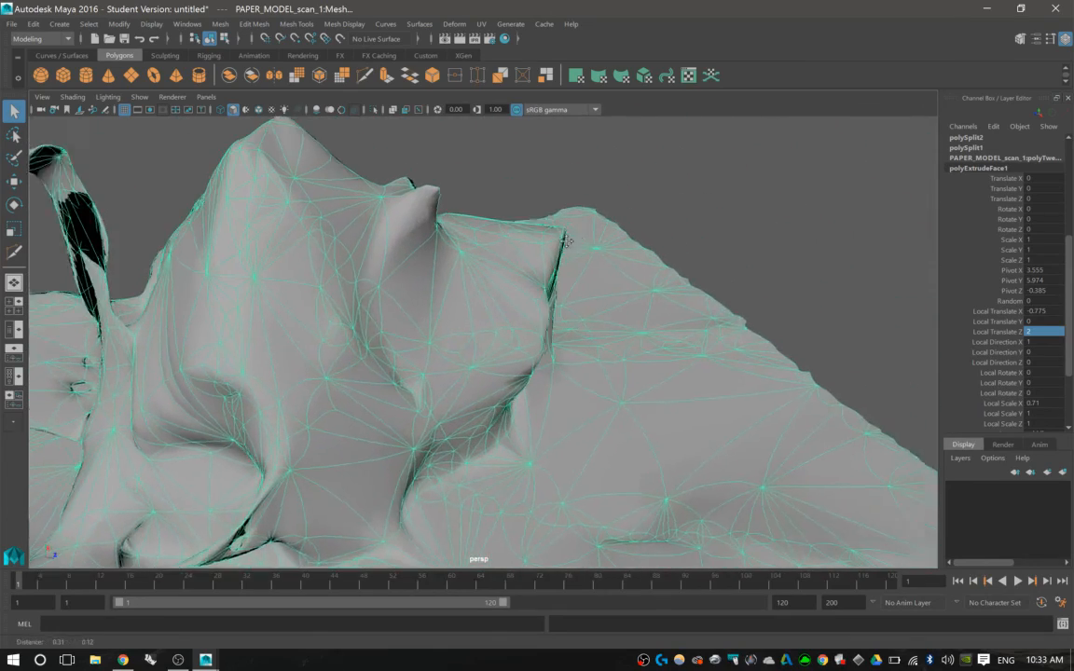
key("1")
mouse_move(515, 229)
left_mouse_down("alt")
mouse_move(601, 268)
mouse_move(487, 265)
left_mouse_up("alt")
left_click_drag(619, 276, 524, 256, "alt")
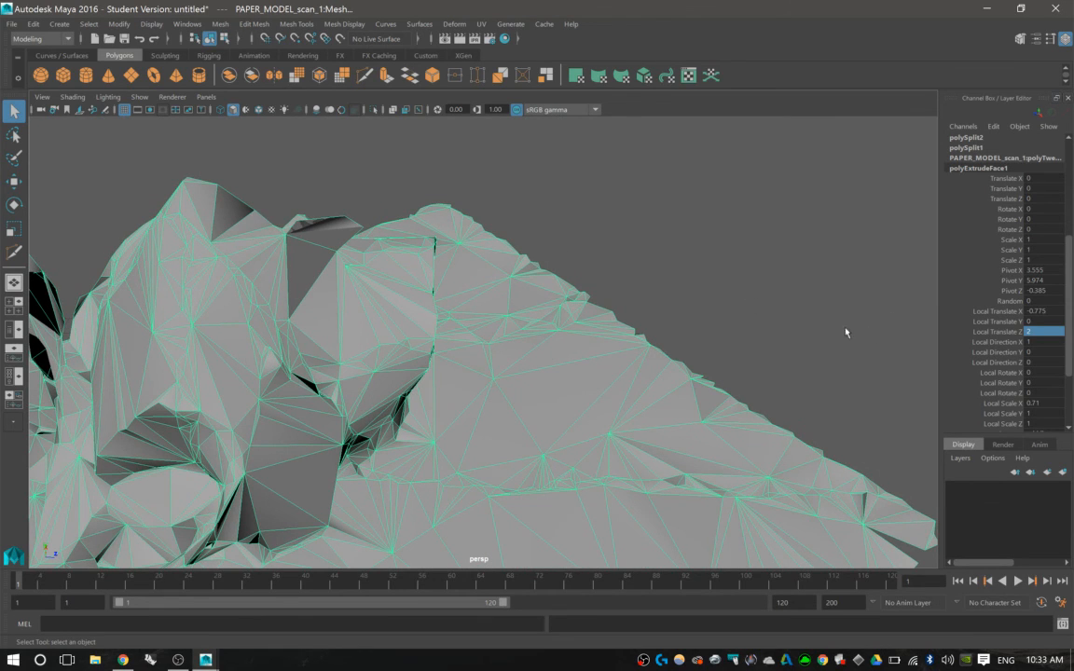
left_click_drag(604, 261, 602, 276, "alt")
left_click_drag(686, 328, 623, 345, "alt")
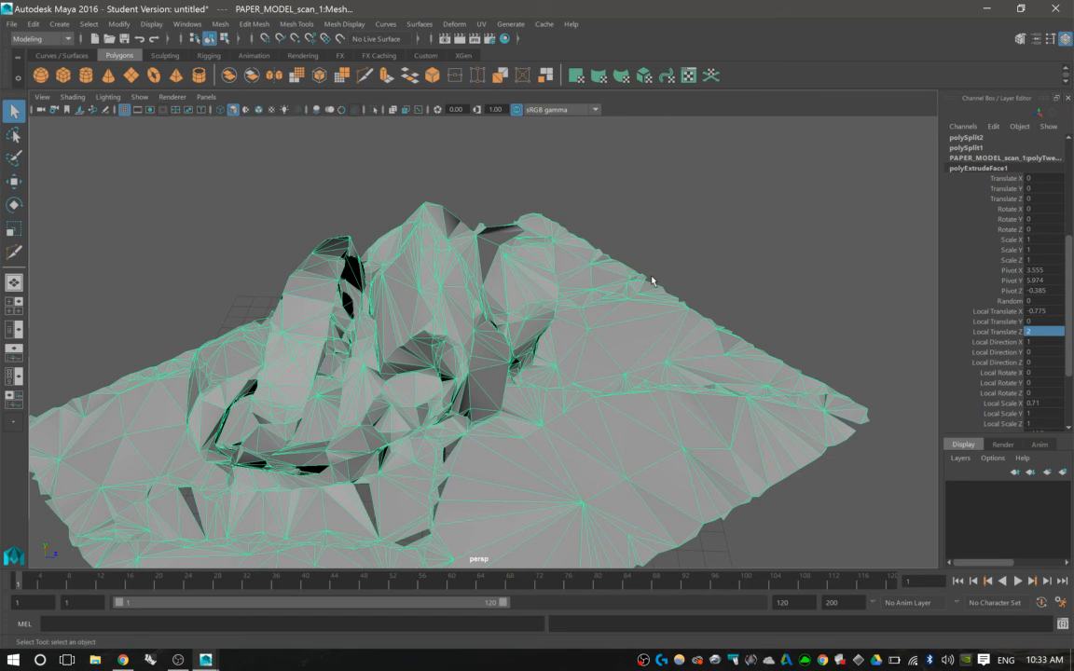
- Save the scene on the Desktop as a Maya Binary file named tutorial, accepting the Student Version notice
left_click(13, 24)
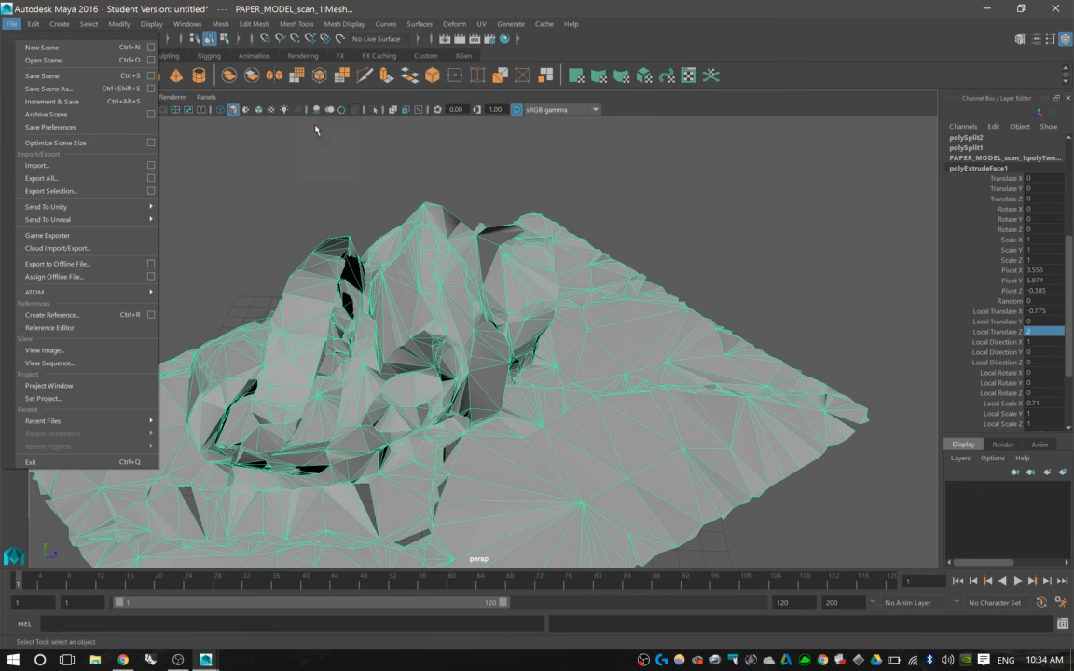
left_click(395, 6)
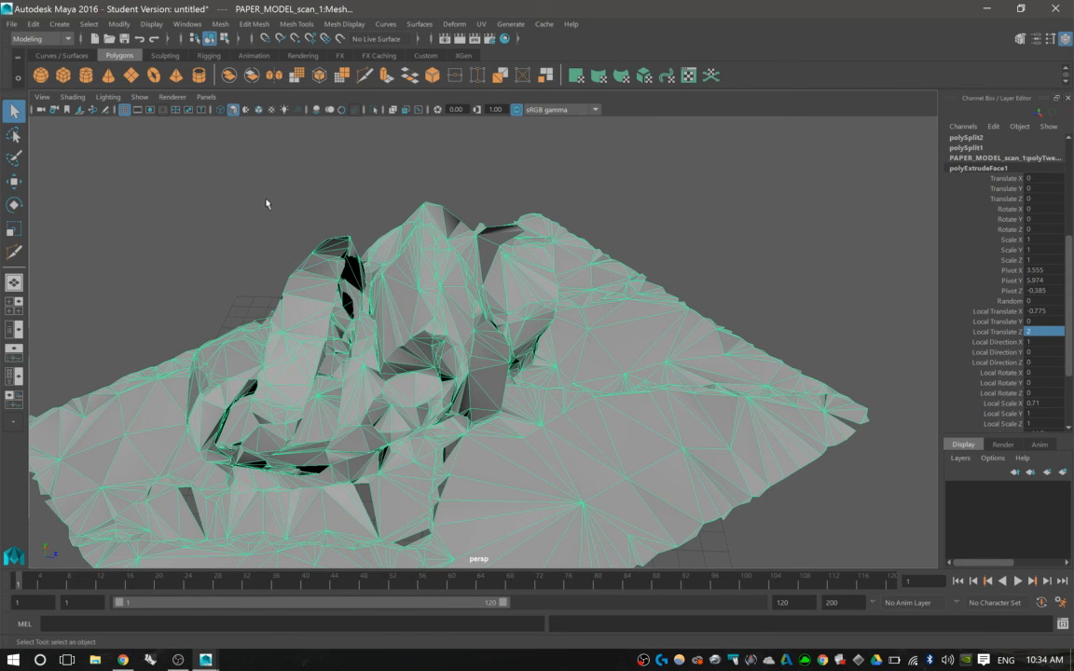
key("ctrl+shift+s")
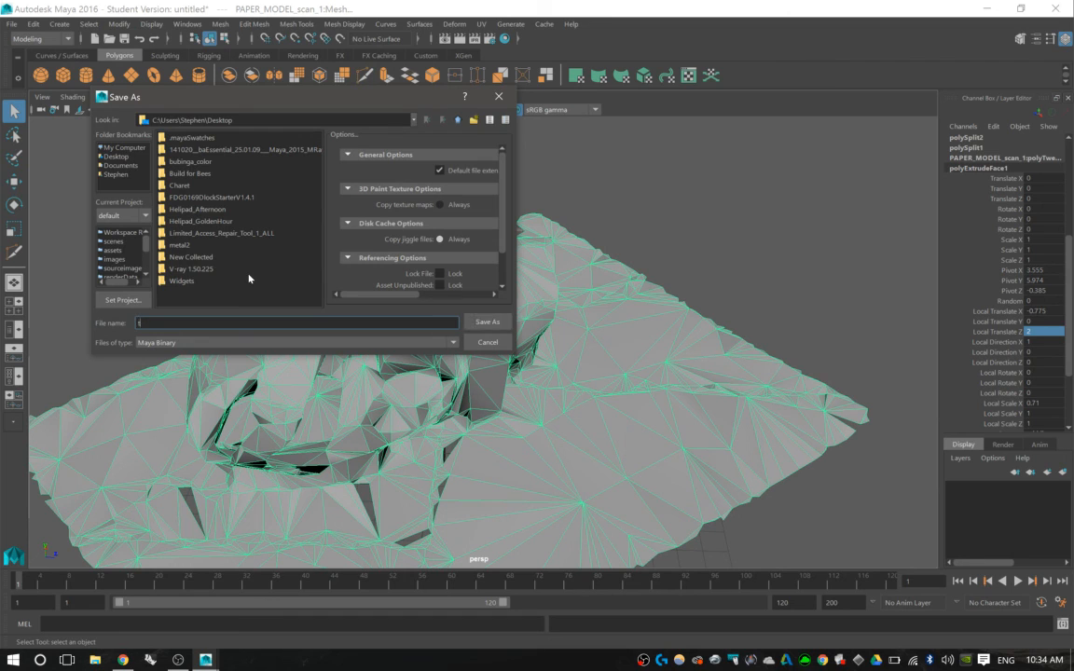
type("tutora")
key("Return")
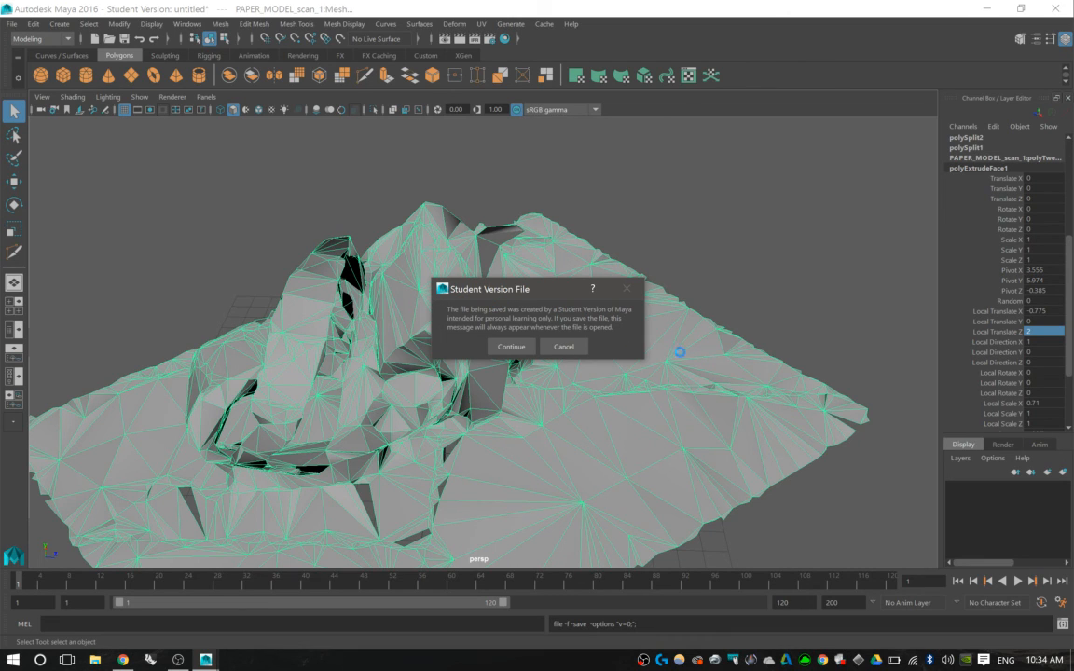
left_click(510, 346)
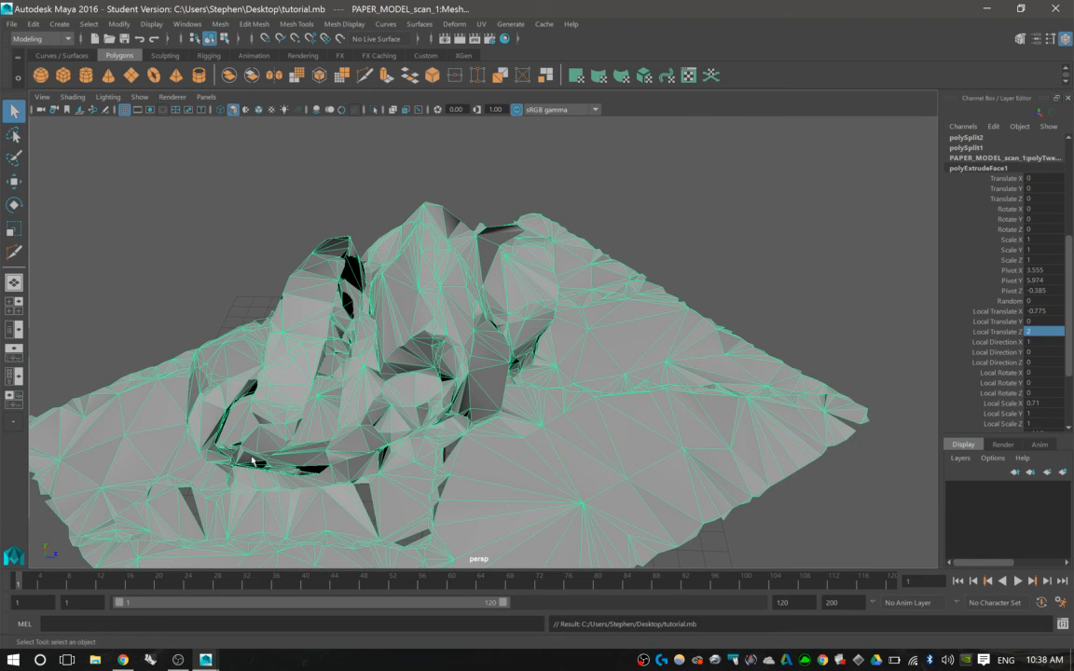
left_click(179, 660)
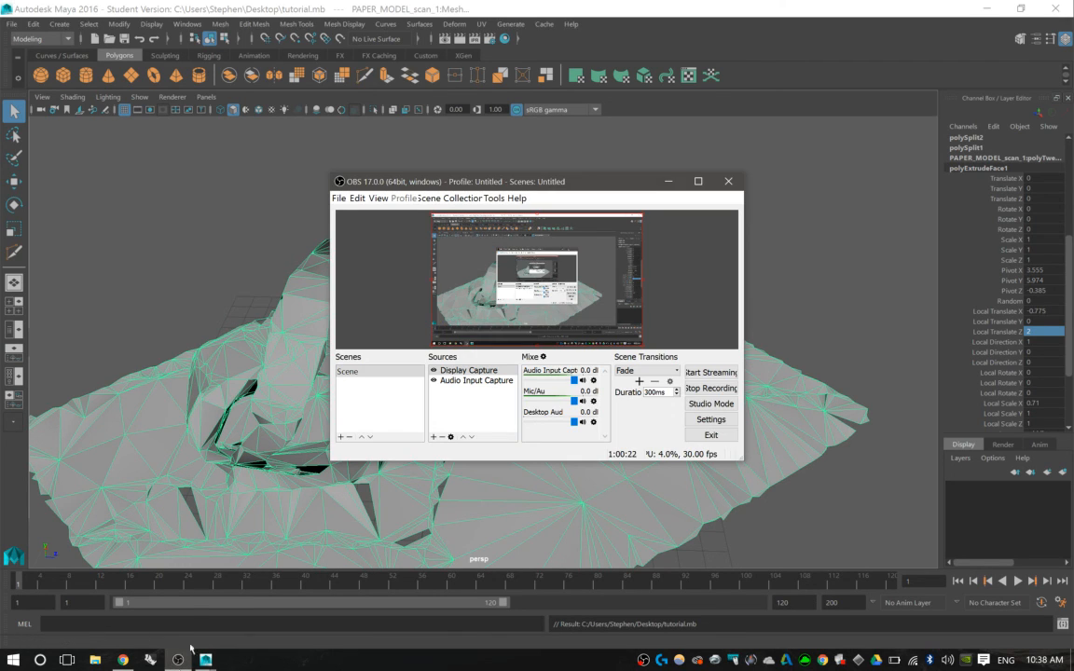